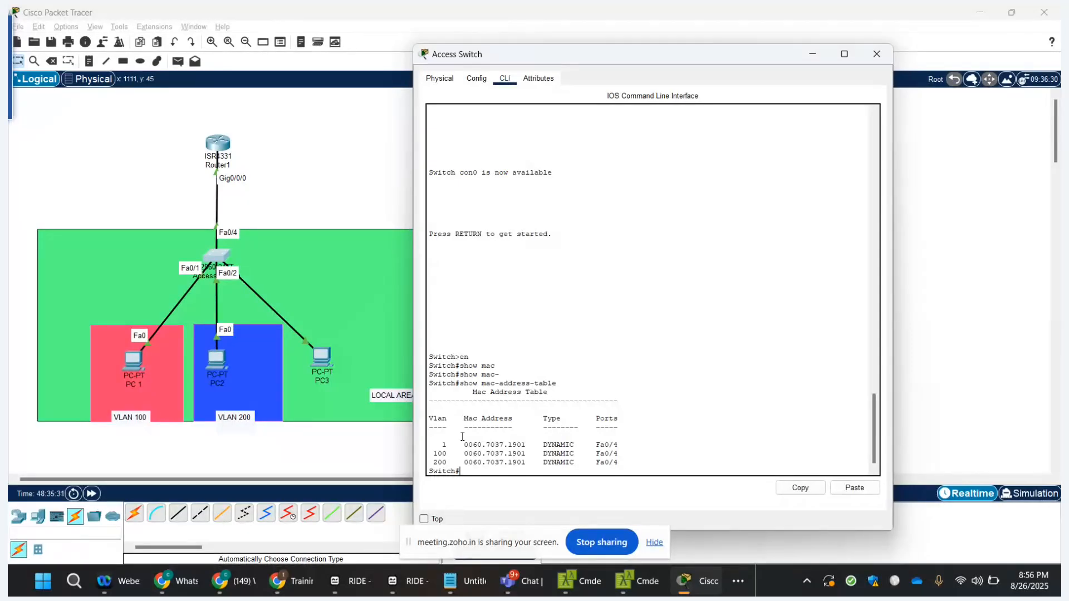
- Examine the VLAN 100 and VLAN 200 entries and their ports in the Access Switch's MAC address table, and close the switch window
drag(433, 453, 445, 454)
drag(444, 454, 447, 454)
double_click(604, 454)
double_click(436, 454)
triple_click(616, 453)
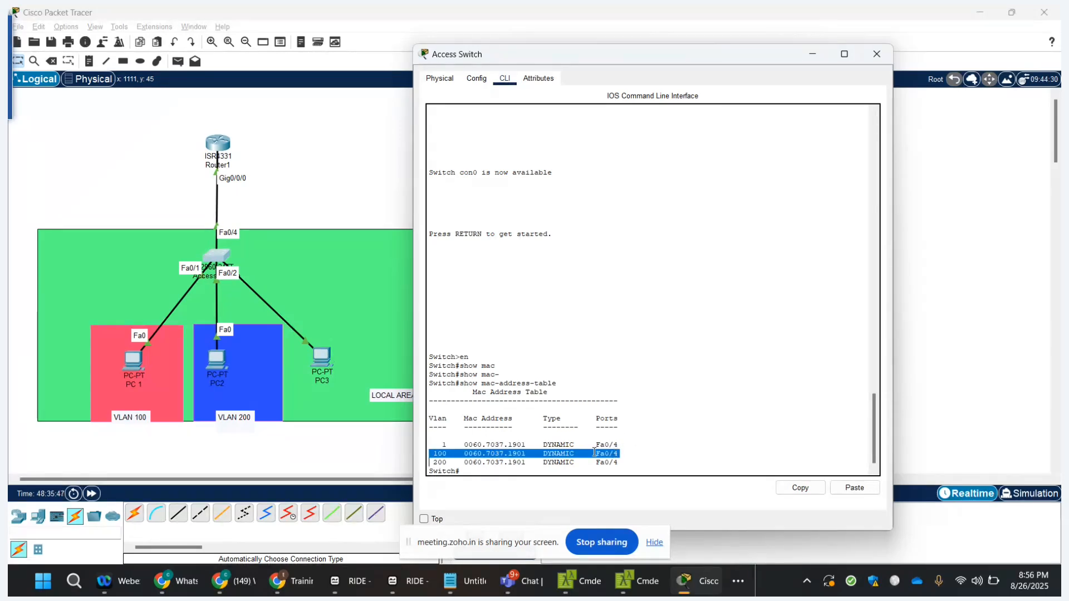
double_click(439, 454)
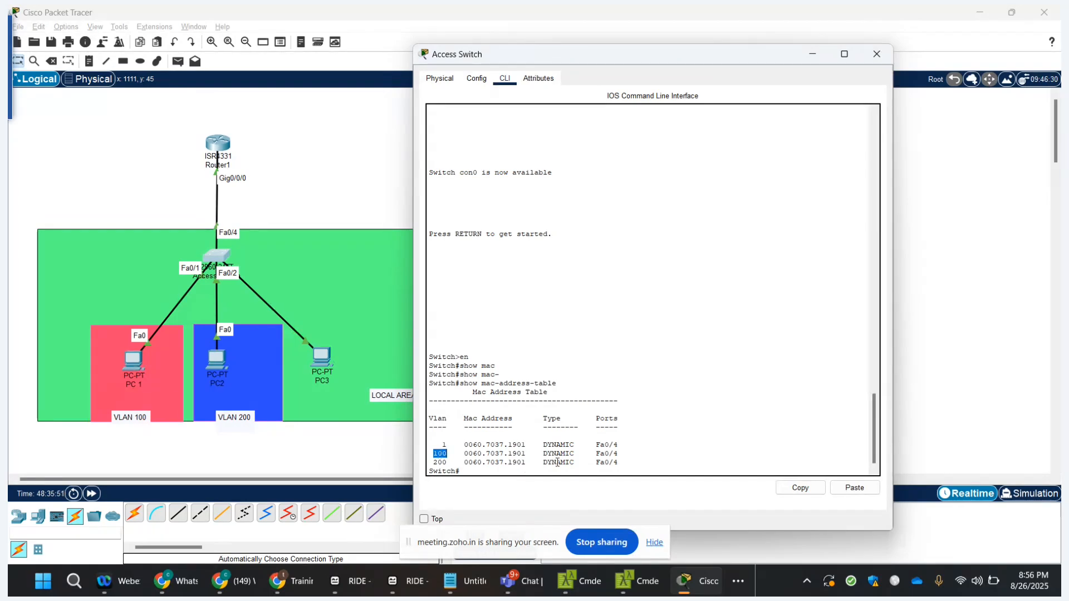
triple_click(613, 462)
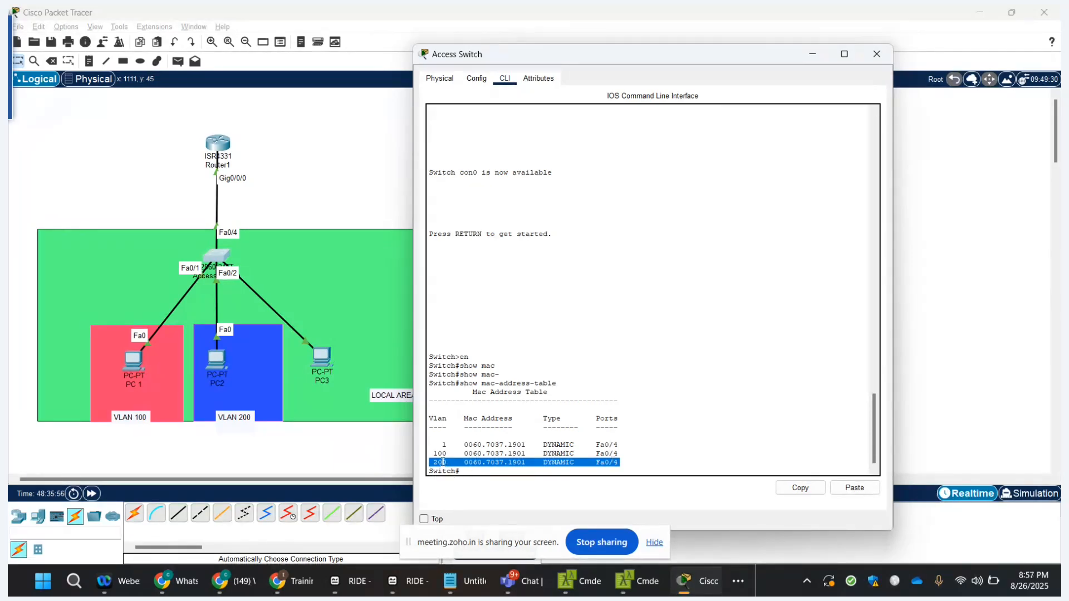
double_click(442, 462)
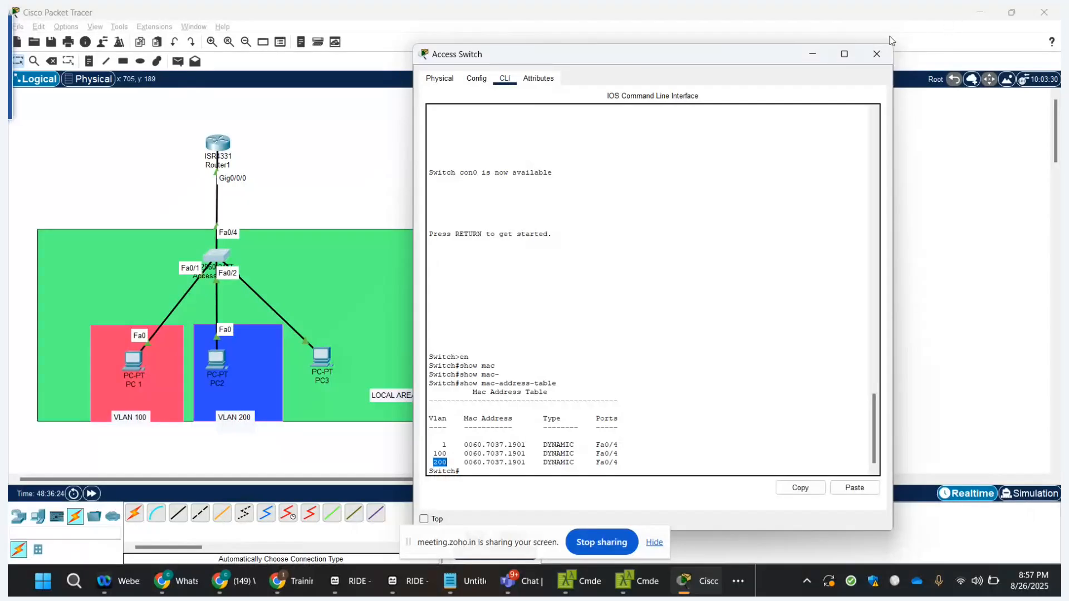
click(876, 54)
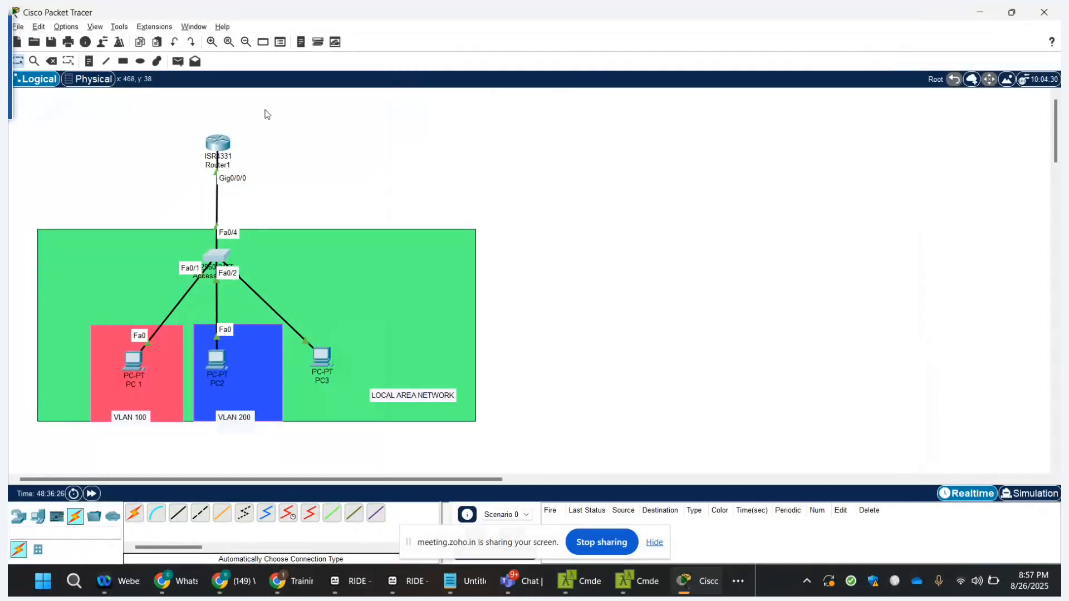
- Open Router1's command line, enter privileged mode with "en", and display the routing table with "show ip route"
click(228, 140)
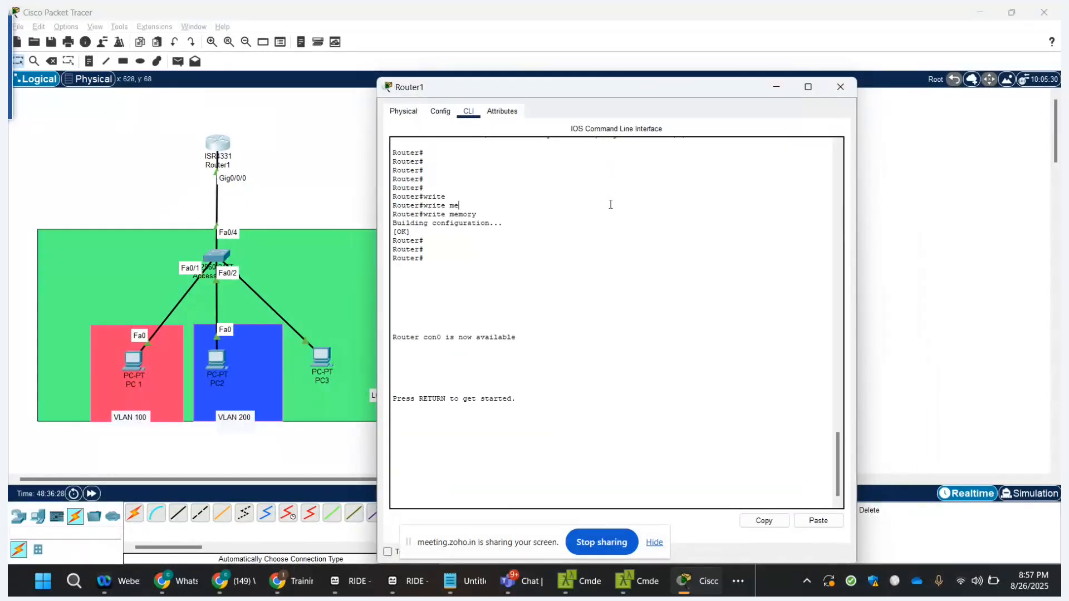
key(Return)
text(en)
key(Return)
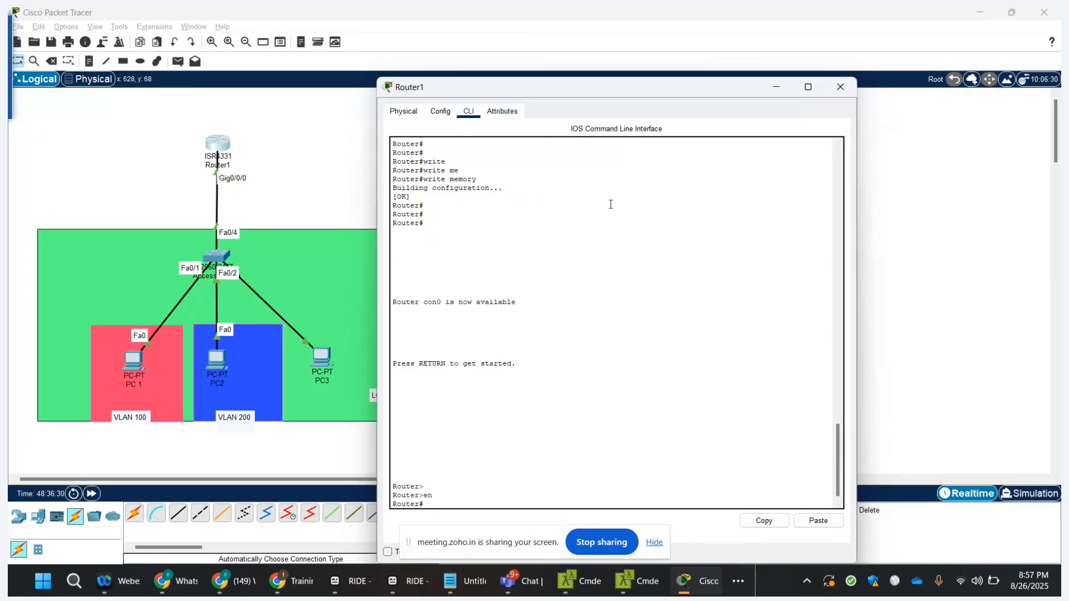
key(Return)
key(Return)
key(Return)
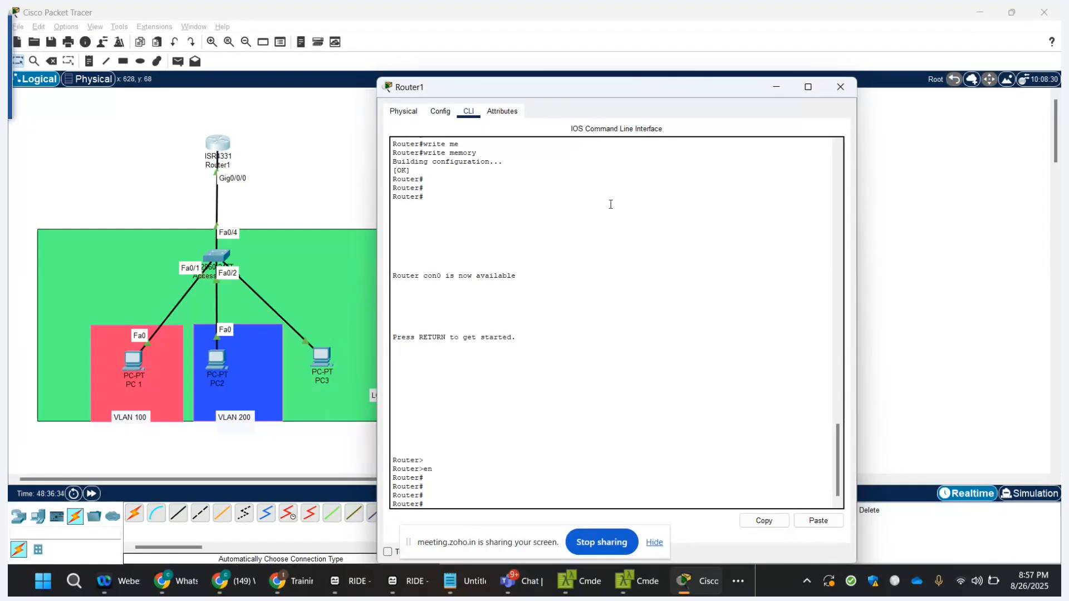
text(show ip rou)
key(Tab)
key(Return)
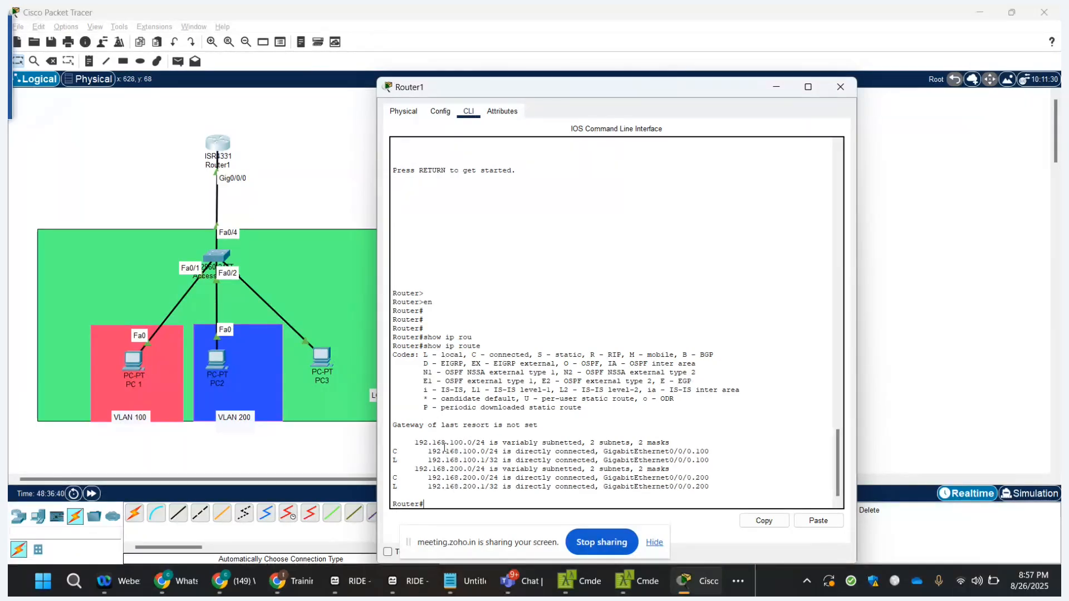
- Examine the routes for the 192.168.100.0 and 192.168.200.0 networks in the routing table, and close Router1's window
triple_click(441, 444)
triple_click(455, 461)
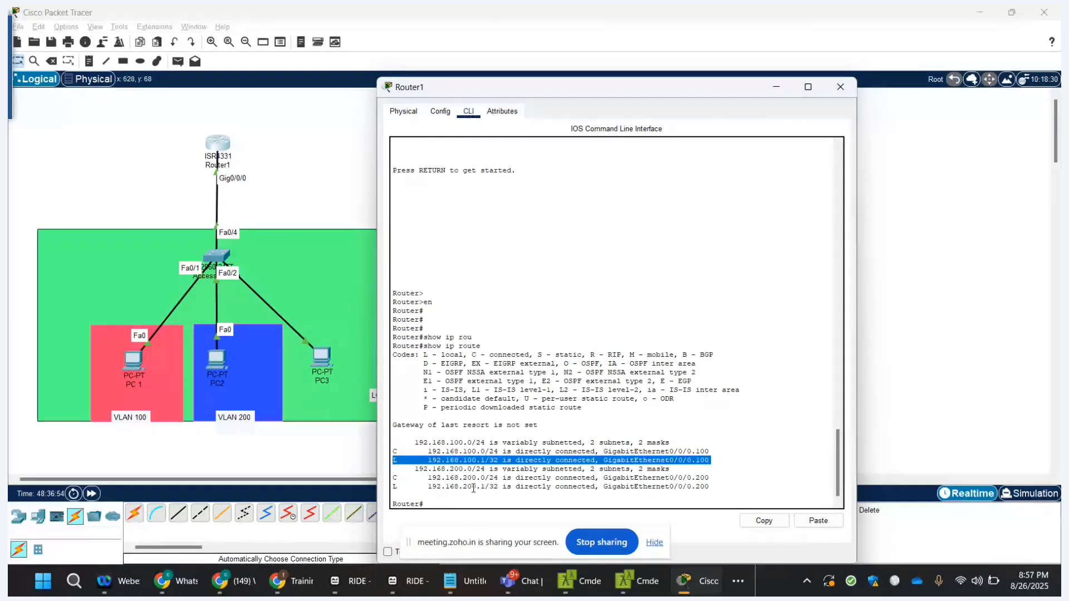
triple_click(475, 488)
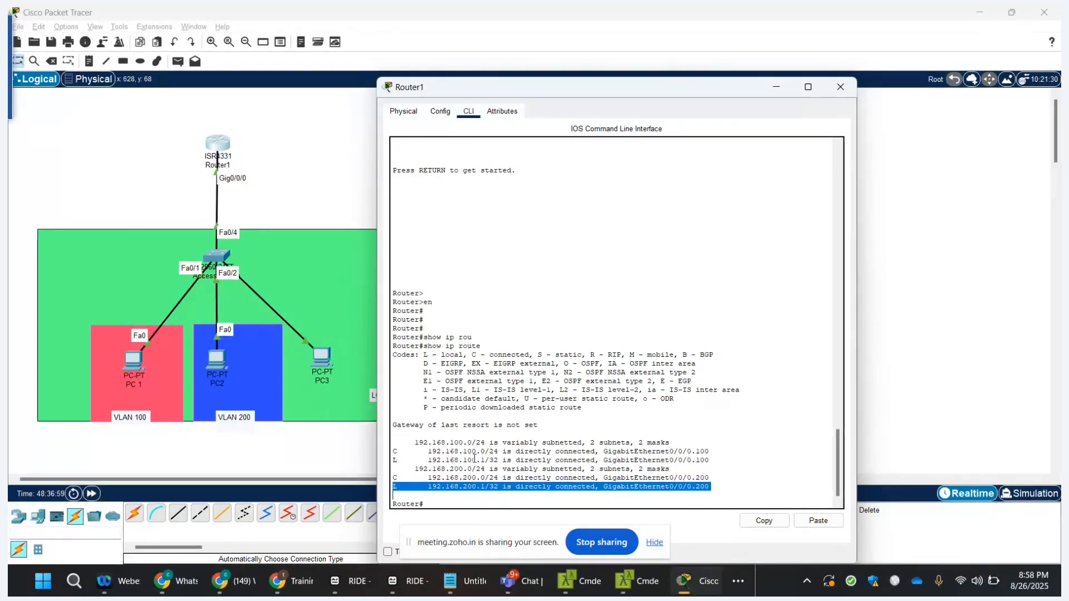
triple_click(474, 459)
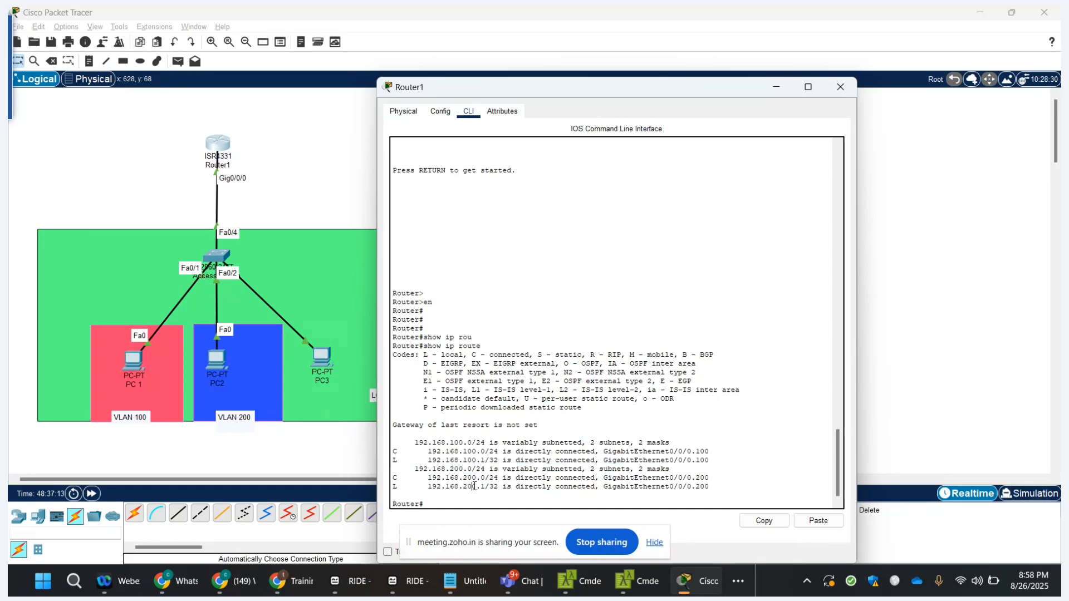
triple_click(474, 487)
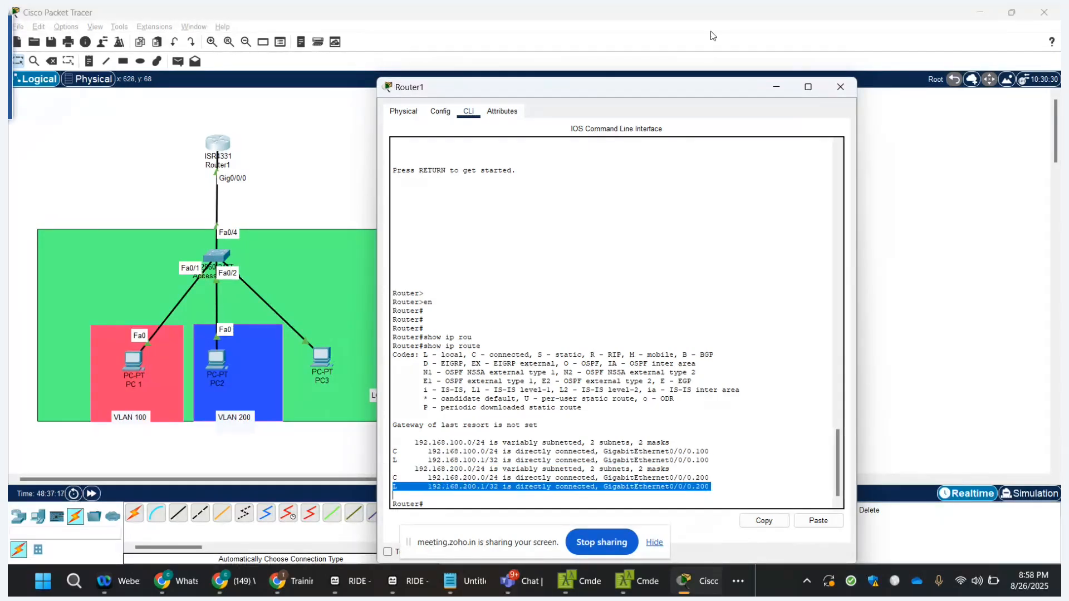
click(840, 87)
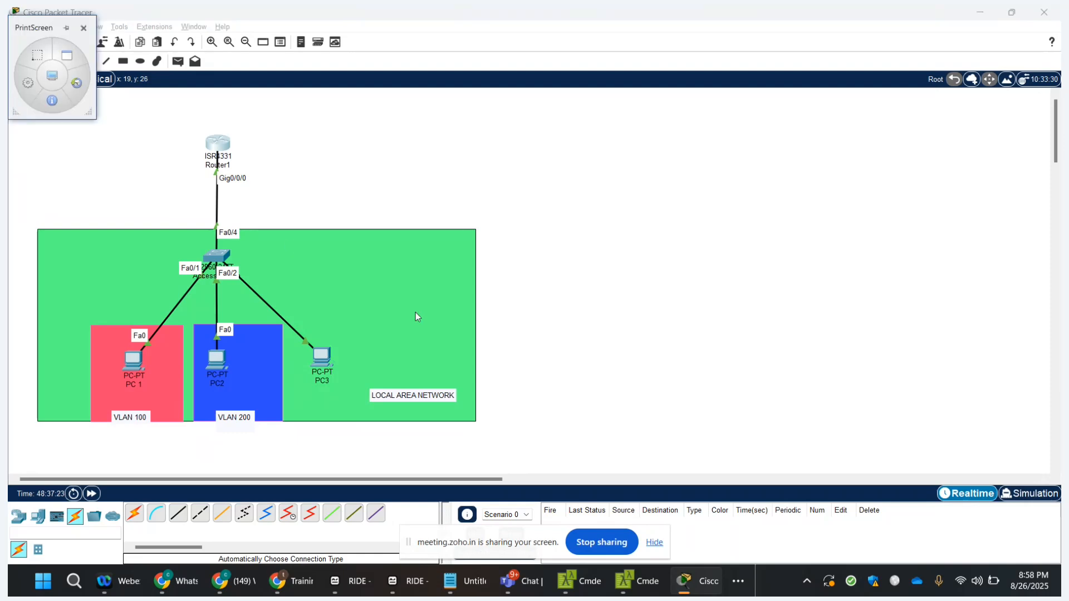
- Delete the whole topology from the logical workspace, including all devices, links, VLAN areas and labels
drag(24, 105, 628, 461)
key(Delete)
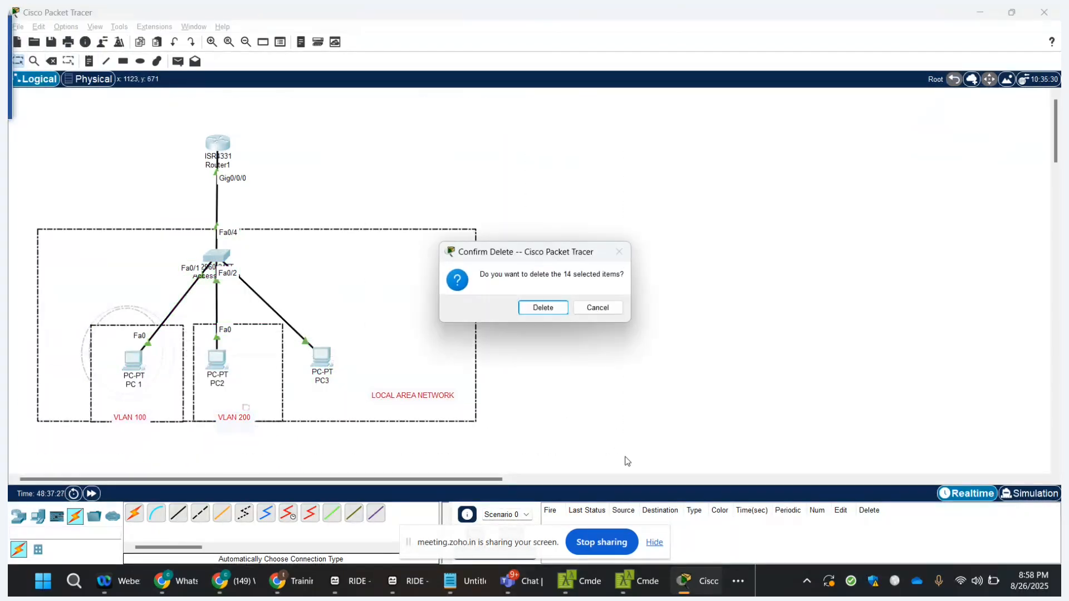
key(Return)
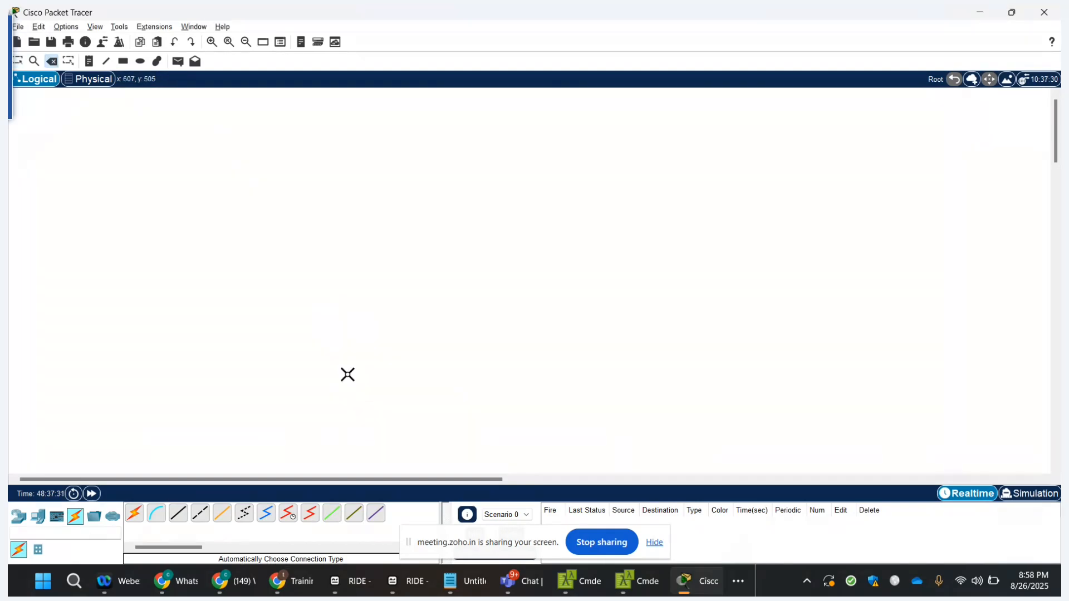
- Switch to Notepad and start a new document with the heading "Requirement :"
click(466, 583)
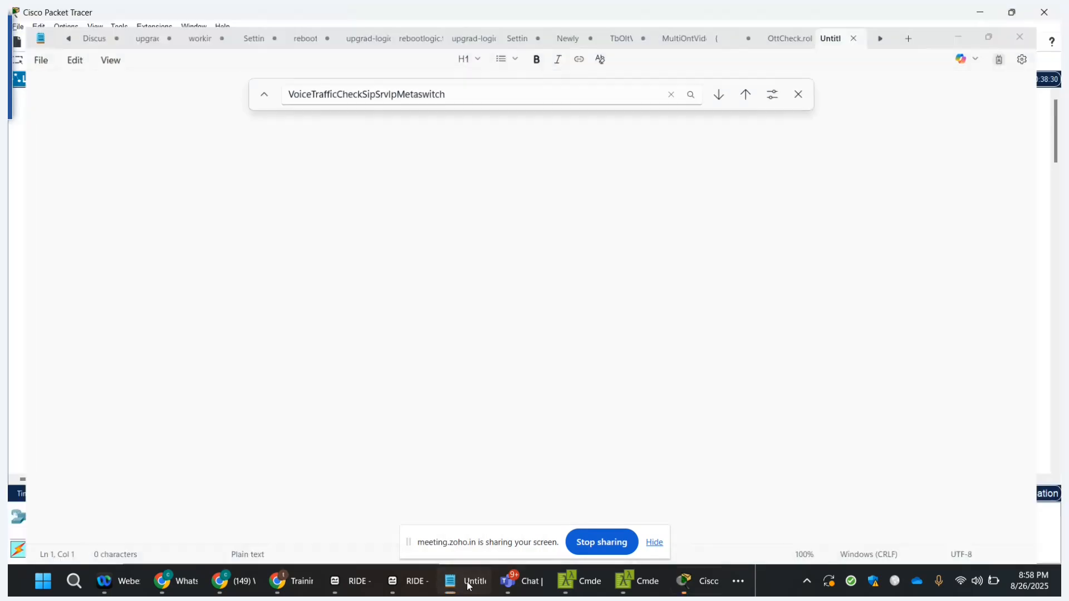
click(465, 583)
click(461, 583)
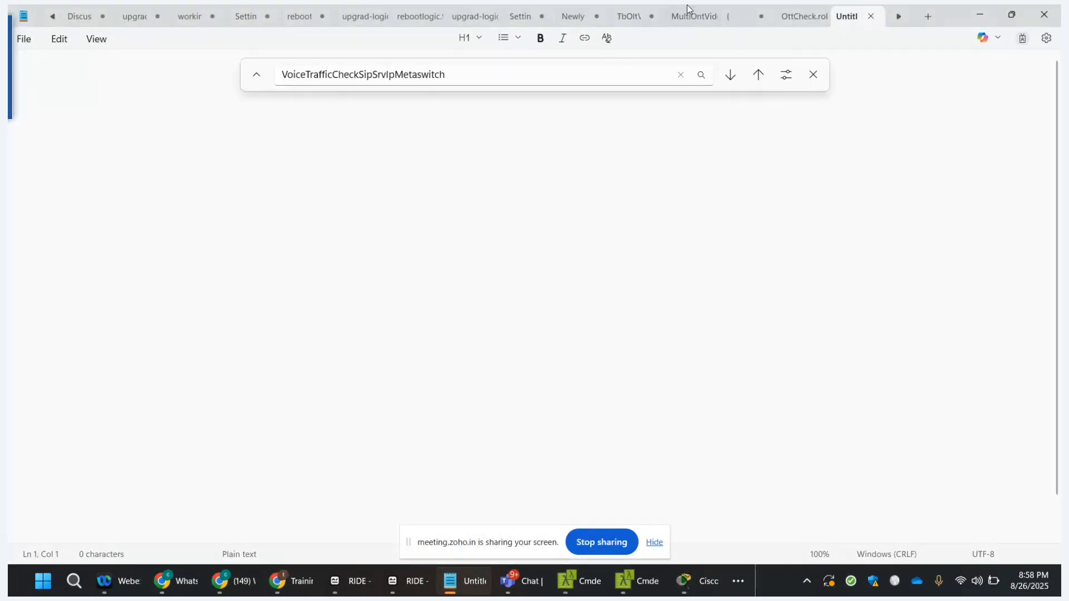
click(816, 75)
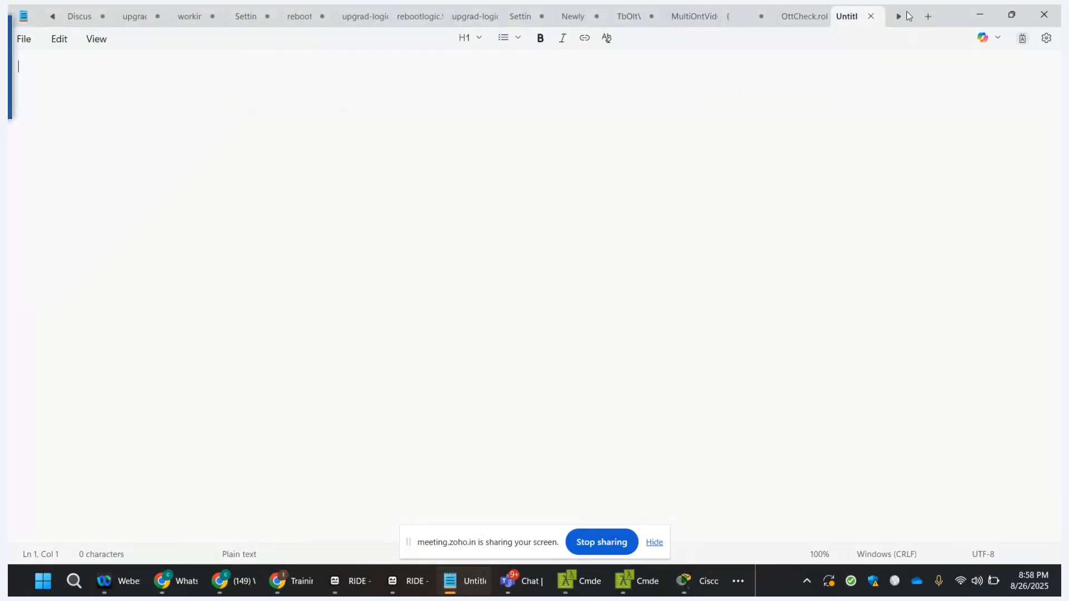
click(937, 18)
text(R)
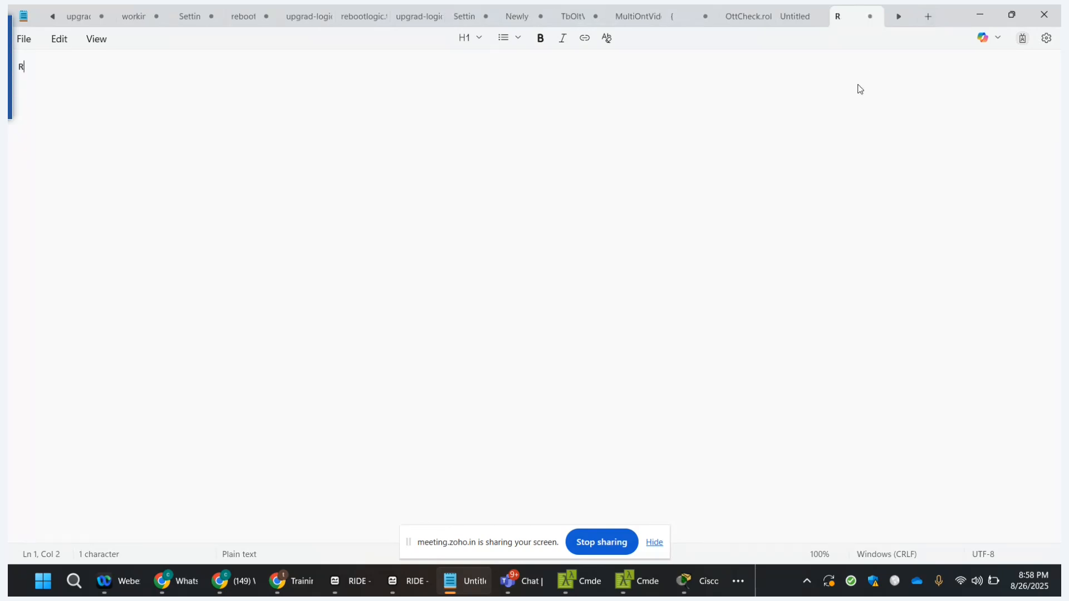
text(equirement :)
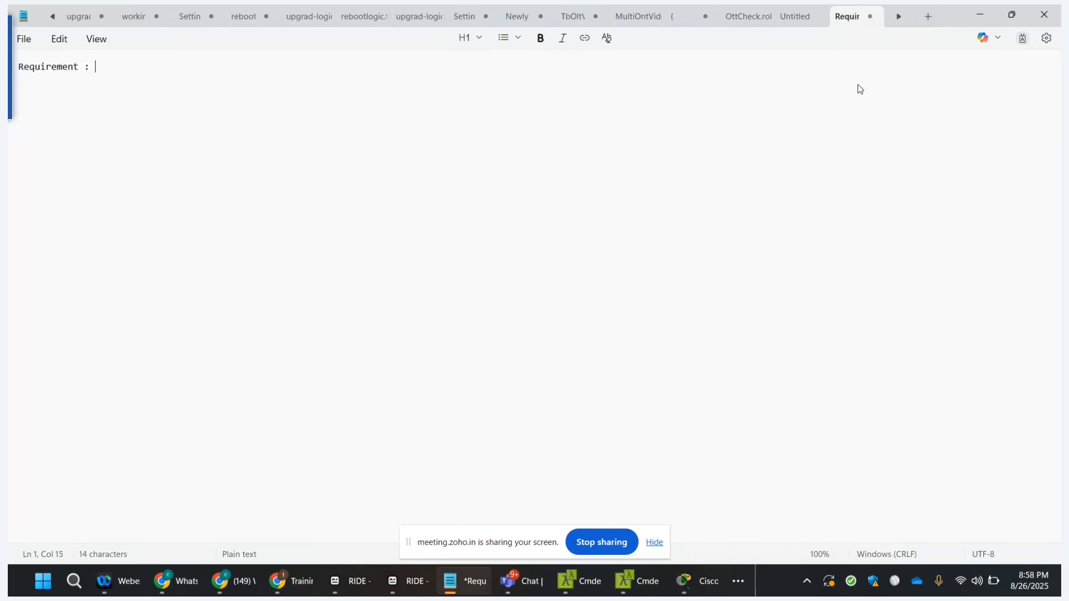
- Leave blank lines below the heading and write "1. Physically Planning your Network (includes IP Planning , VLAN PLANNING"
key(Return)
key(Return)
key(Return)
key(Return)
key(Return)
text(1. Physically )
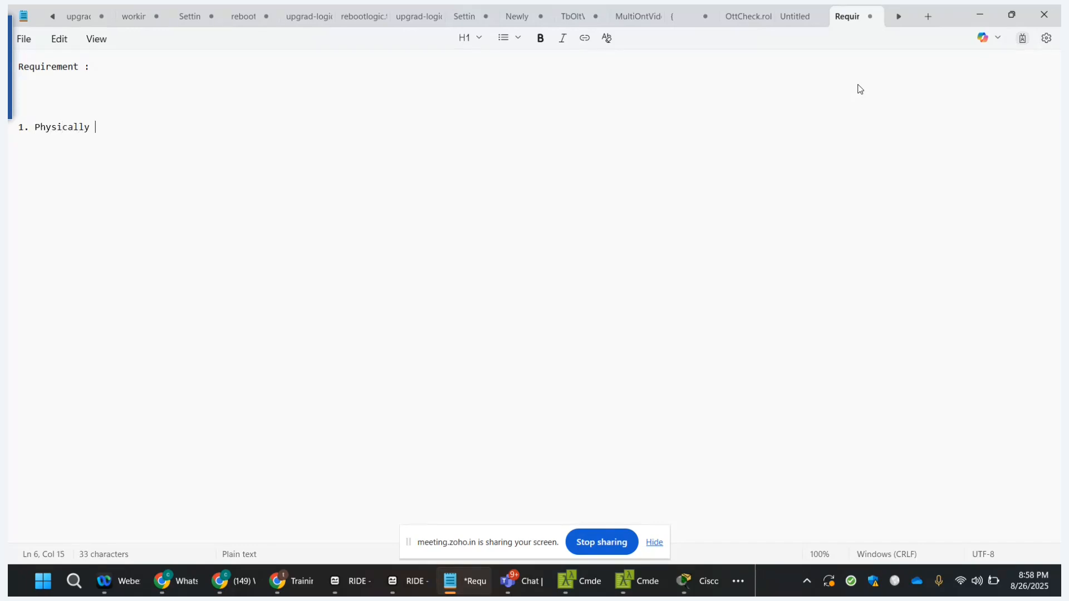
text(Planning your Network )
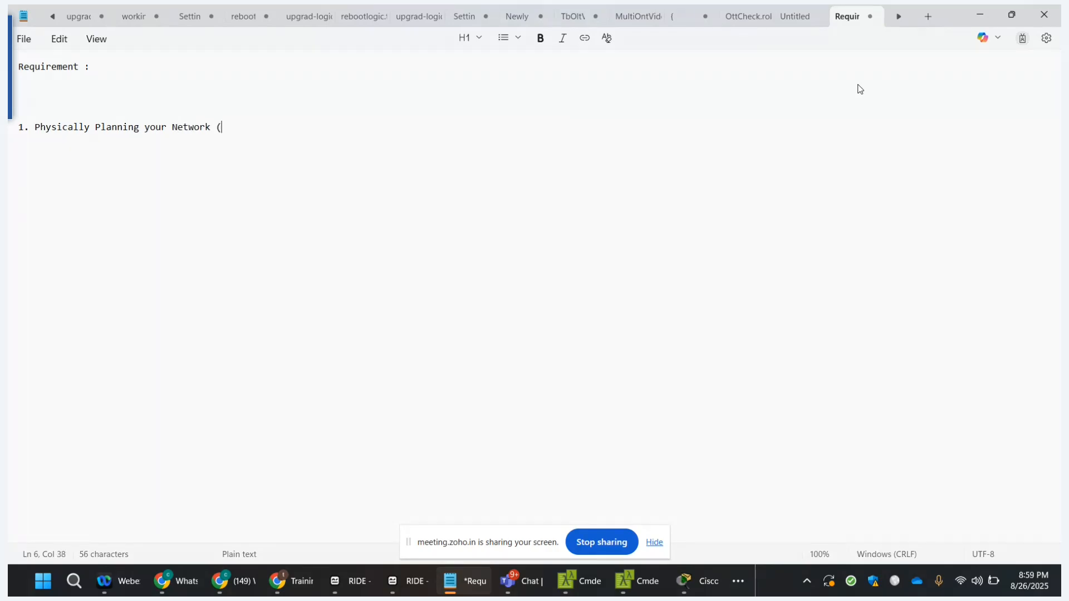
text((includes IP Planning , VL)
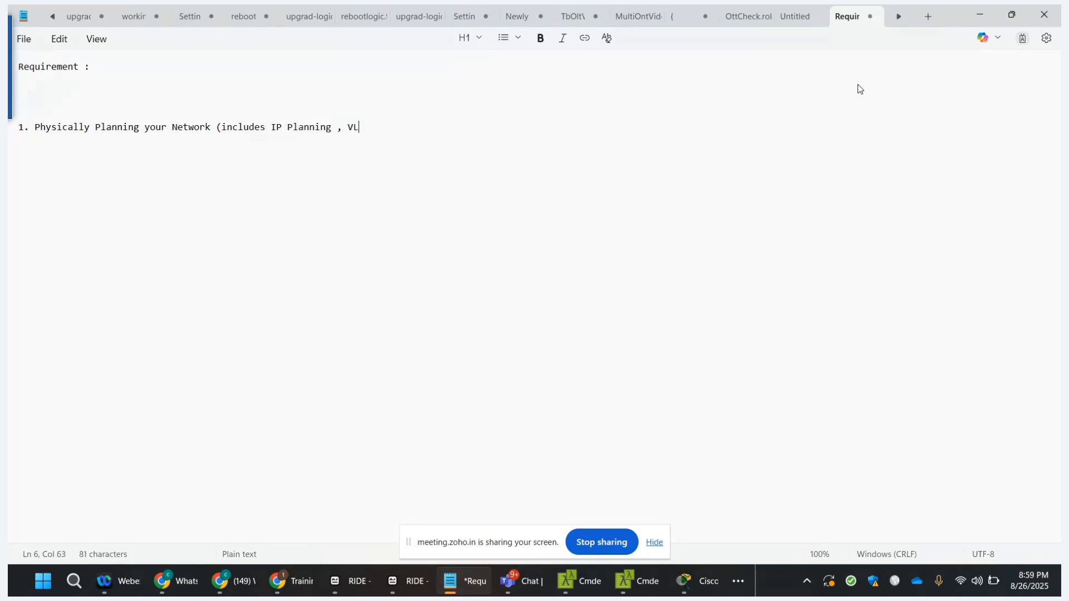
text(AN PLANNING)
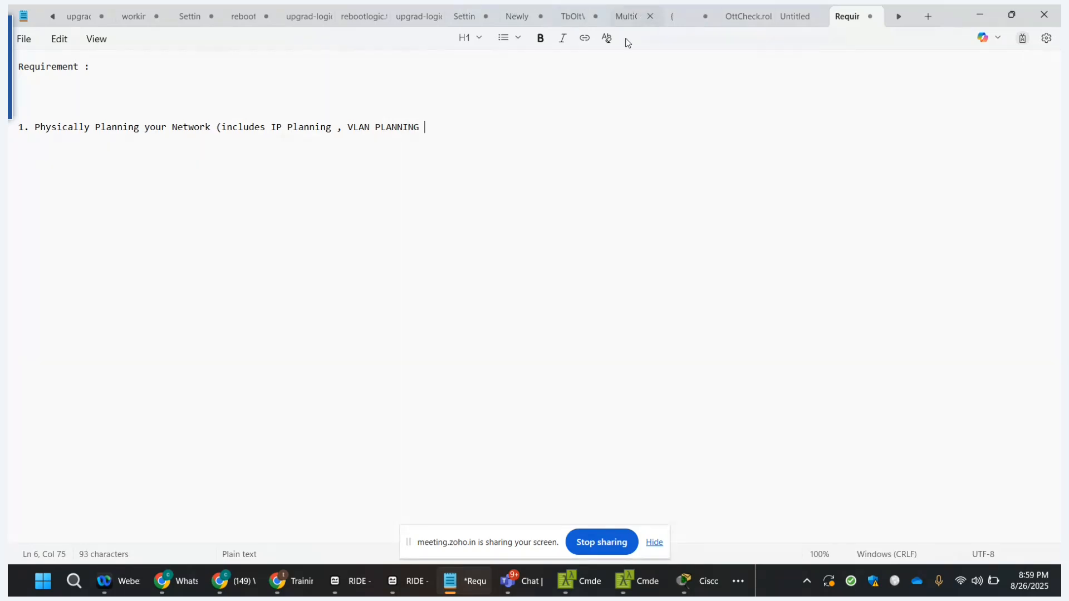
- Set the Notepad font size to 18 and close the Notepad window
click(52, 40)
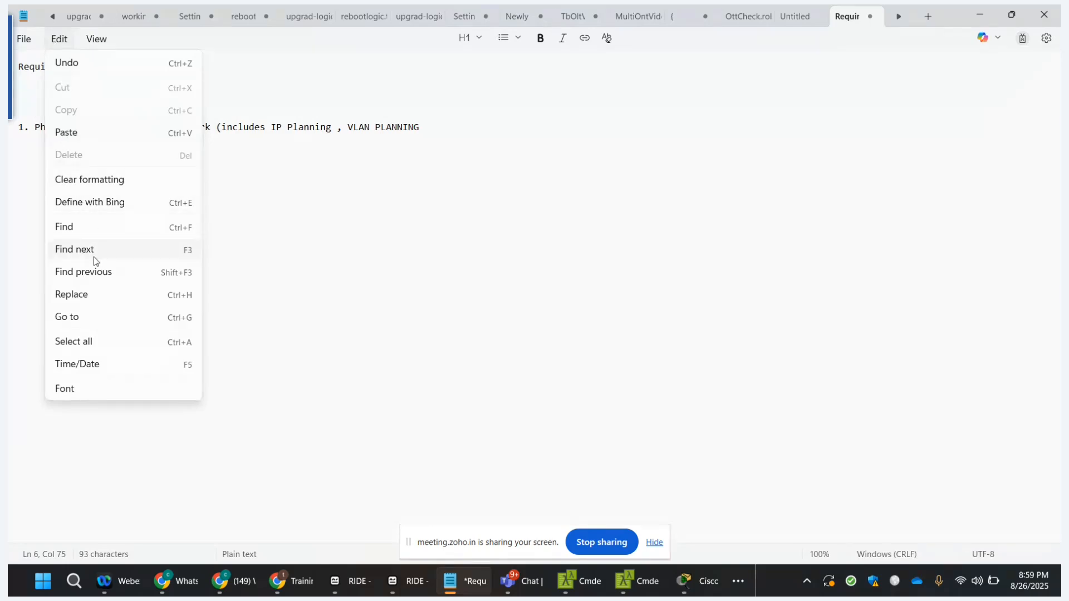
click(86, 388)
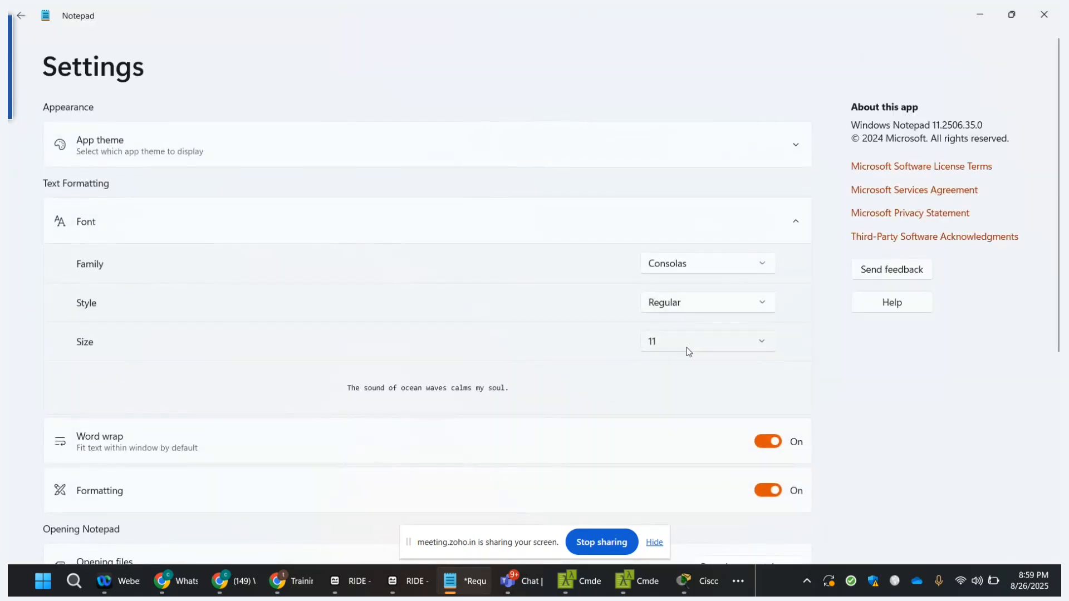
click(686, 346)
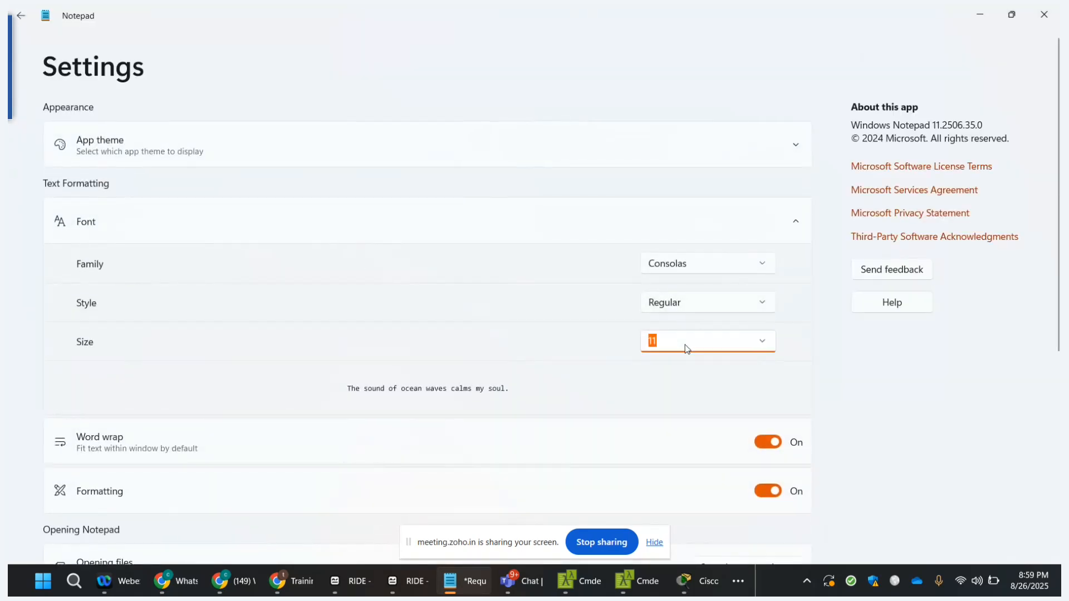
click(764, 342)
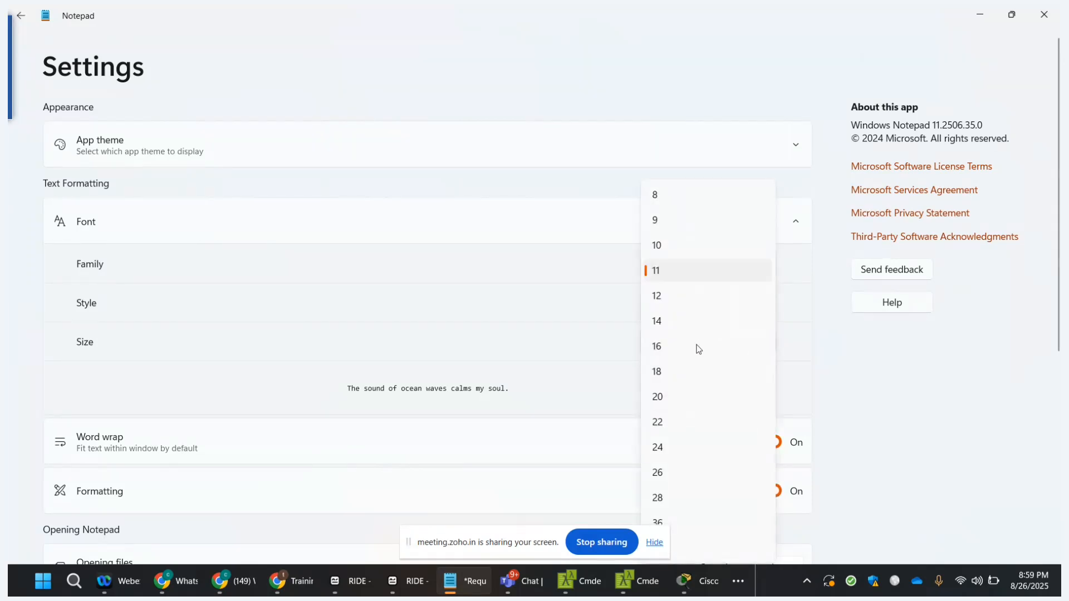
click(691, 370)
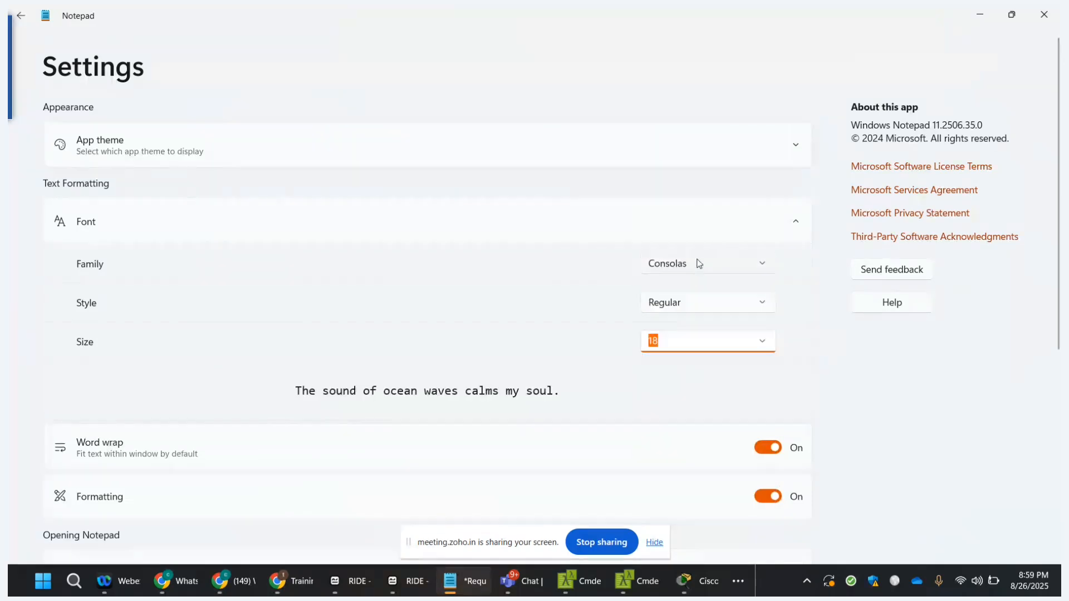
click(1043, 14)
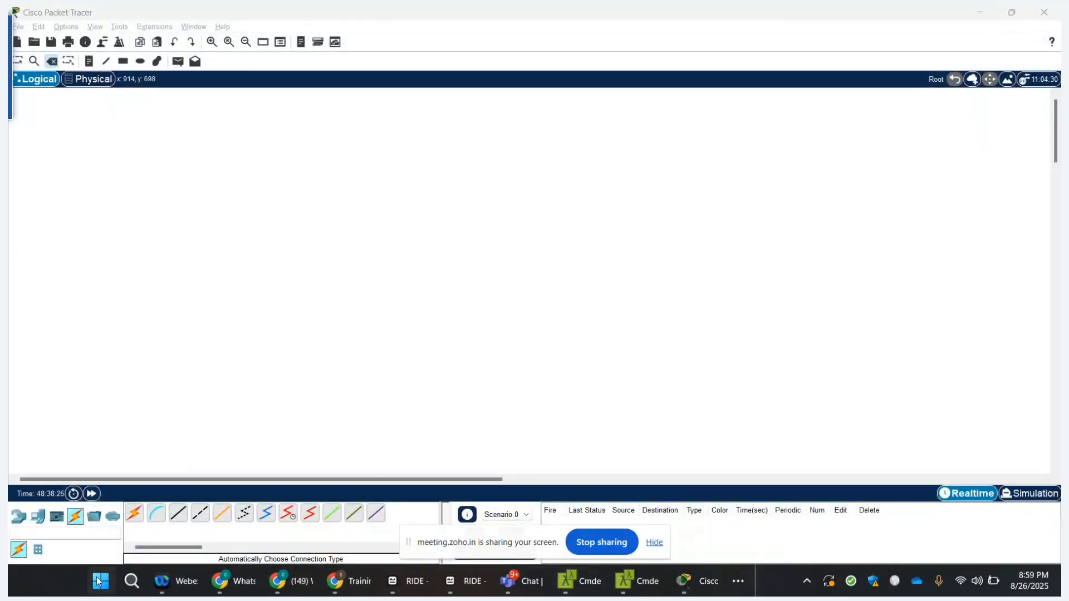
- Reopen Notepad by searching Windows for "notepad"
click(131, 582)
text(n)
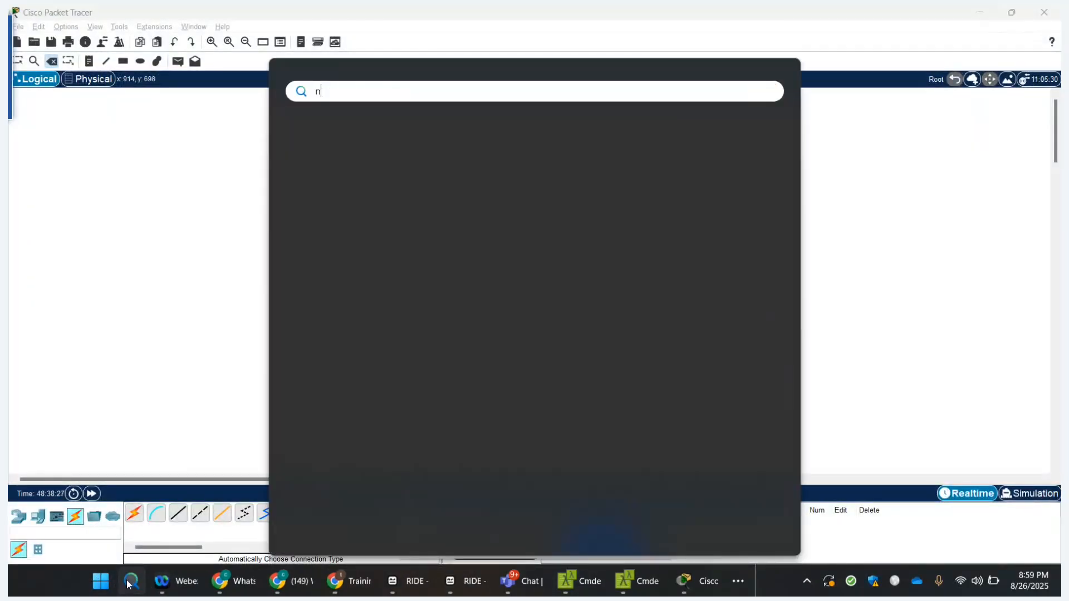
text(pto)
key(BackSpace)
key(BackSpace)
key(BackSpace)
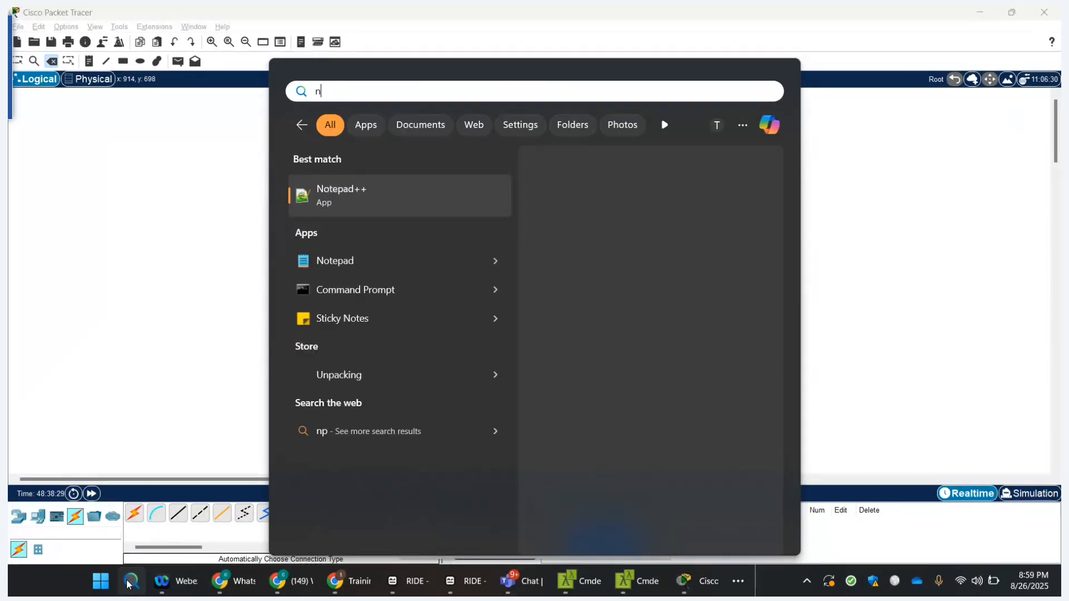
text(otepad)
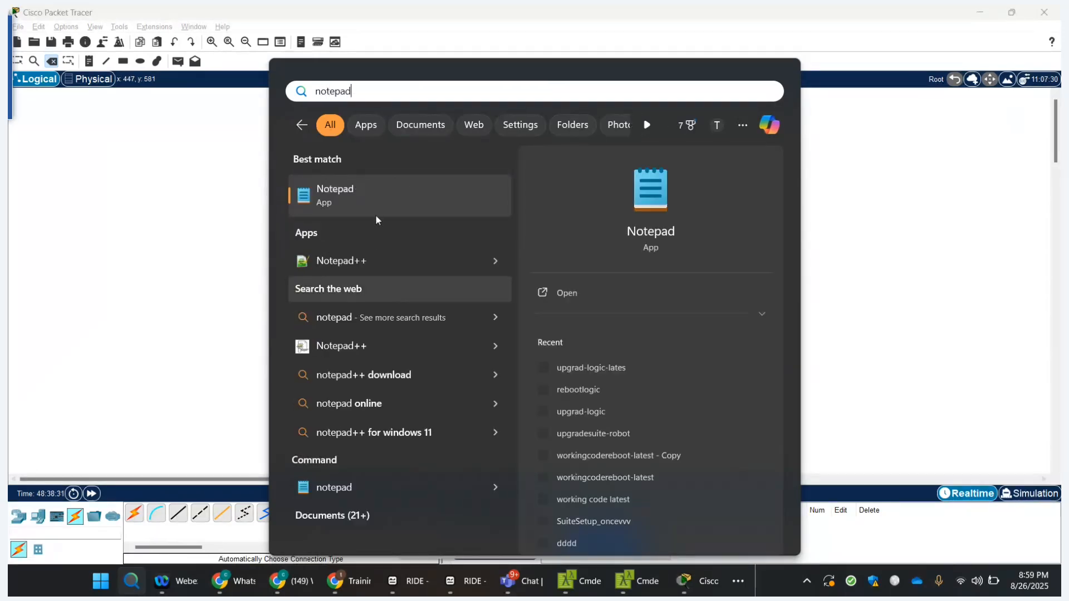
click(381, 199)
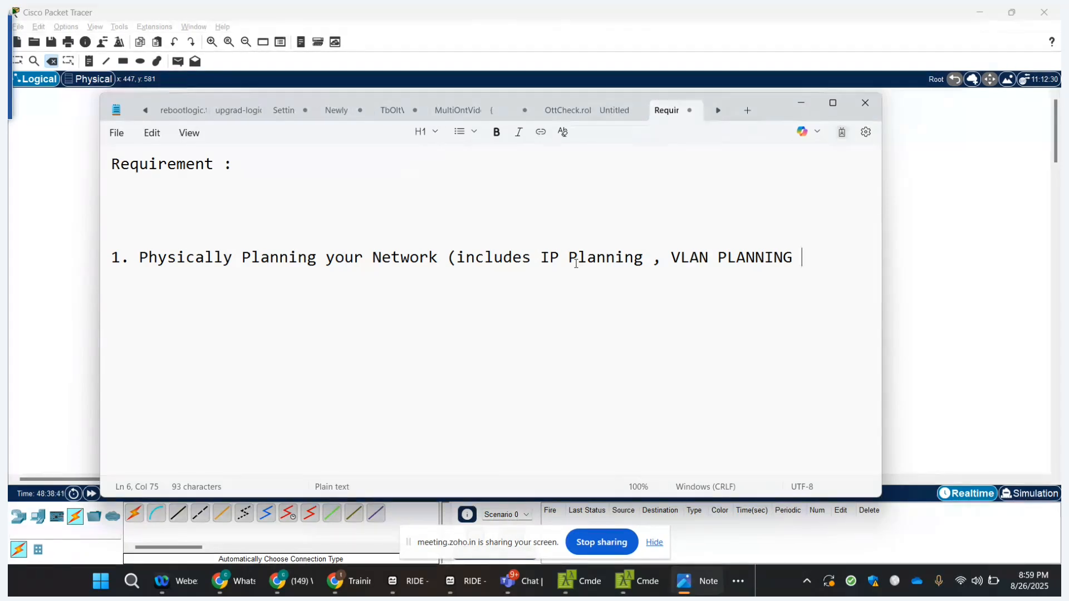
- Below the "Requirement :" heading, add the lines "Main Campus" and "Remote Campus", separated by blank lines
click(383, 155)
key(Return)
key(Return)
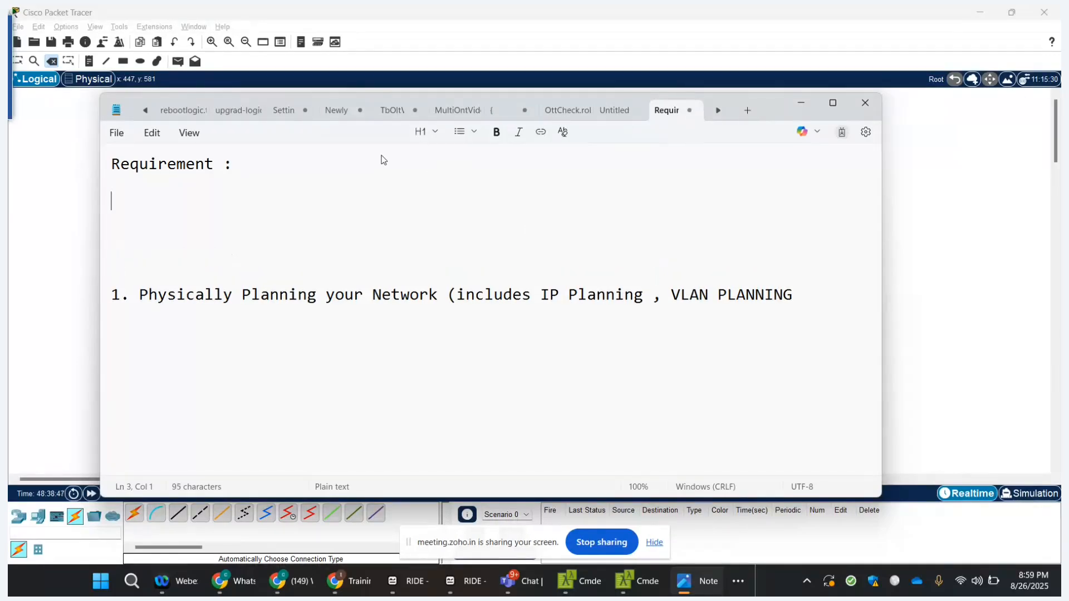
text(B)
key(BackSpace)
key(BackSpace)
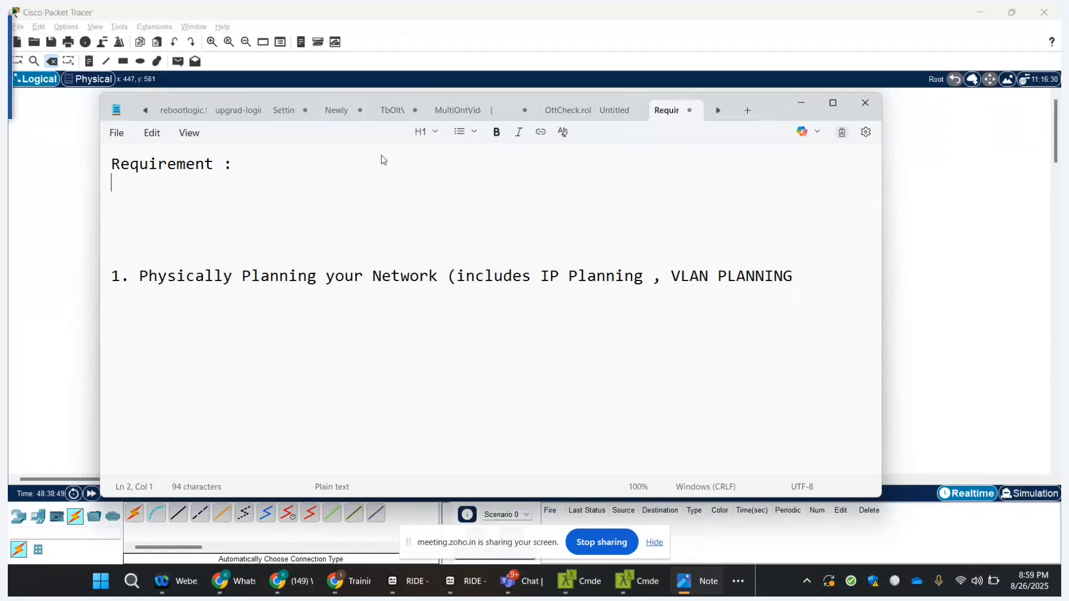
key(Return)
text(Main Cam)
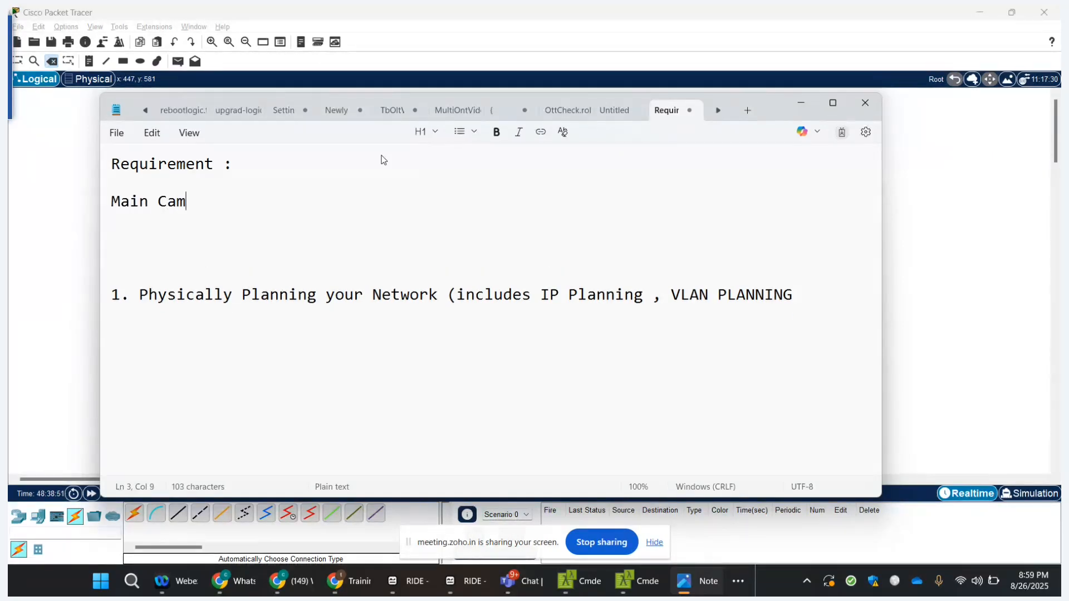
text(pus)
key(Return)
key(Return)
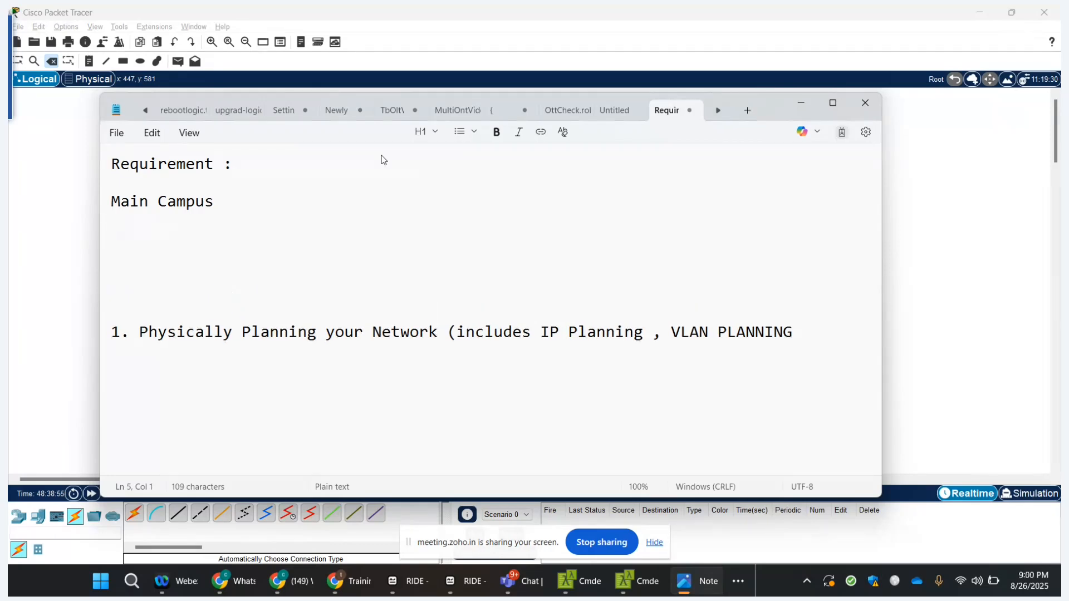
text(Remote Campus)
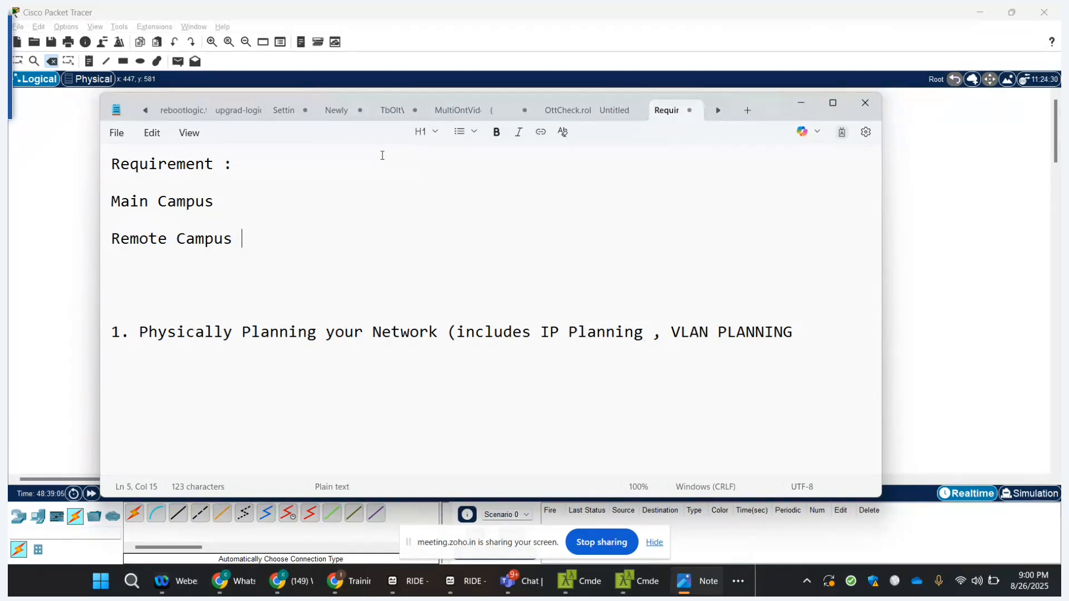
- Add an indented line "Buildings 1 - Staff" directly under "Main Campus"
click(241, 207)
key(Return)
key(Tab)
text(B)
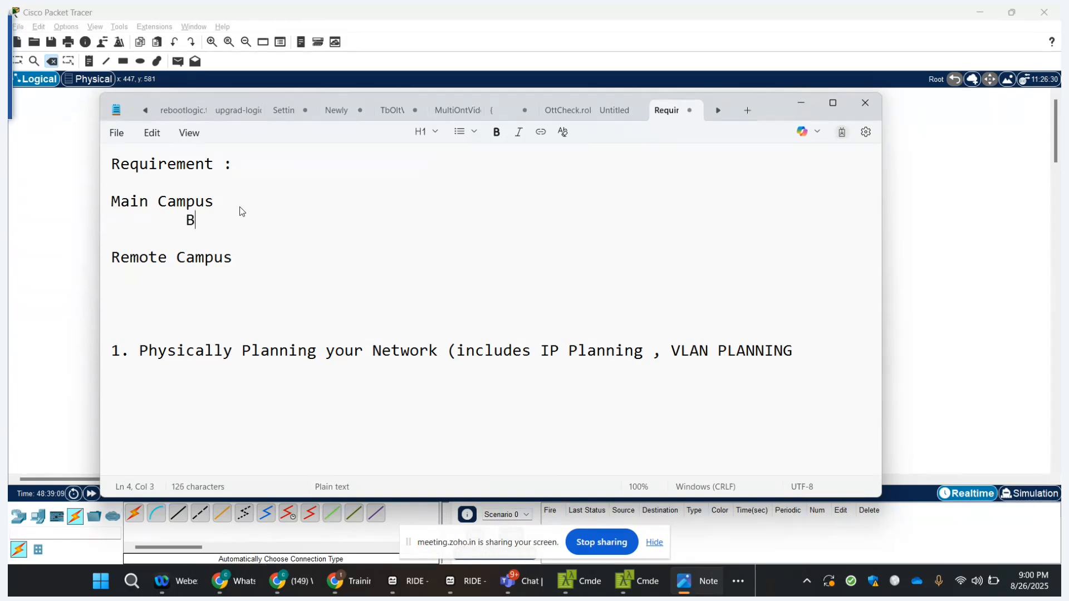
text(uildings 1 )
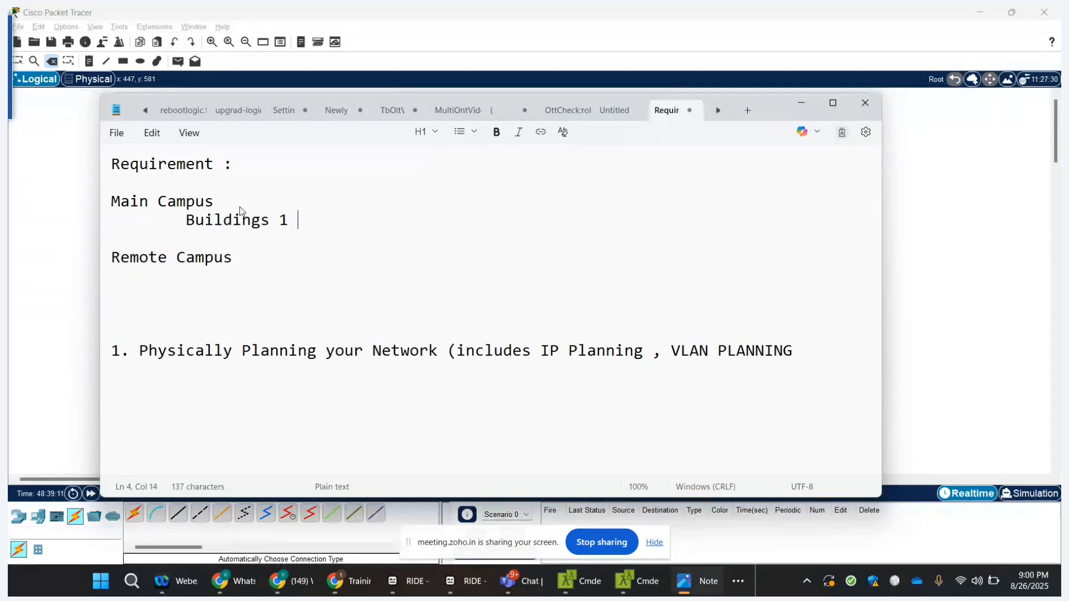
text(- St)
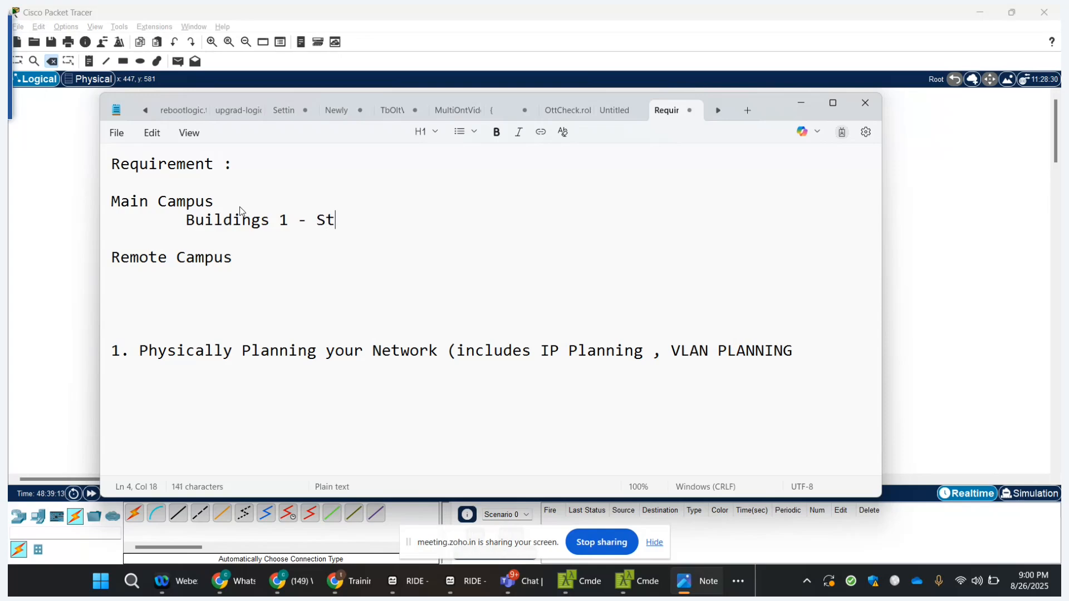
text(aff B)
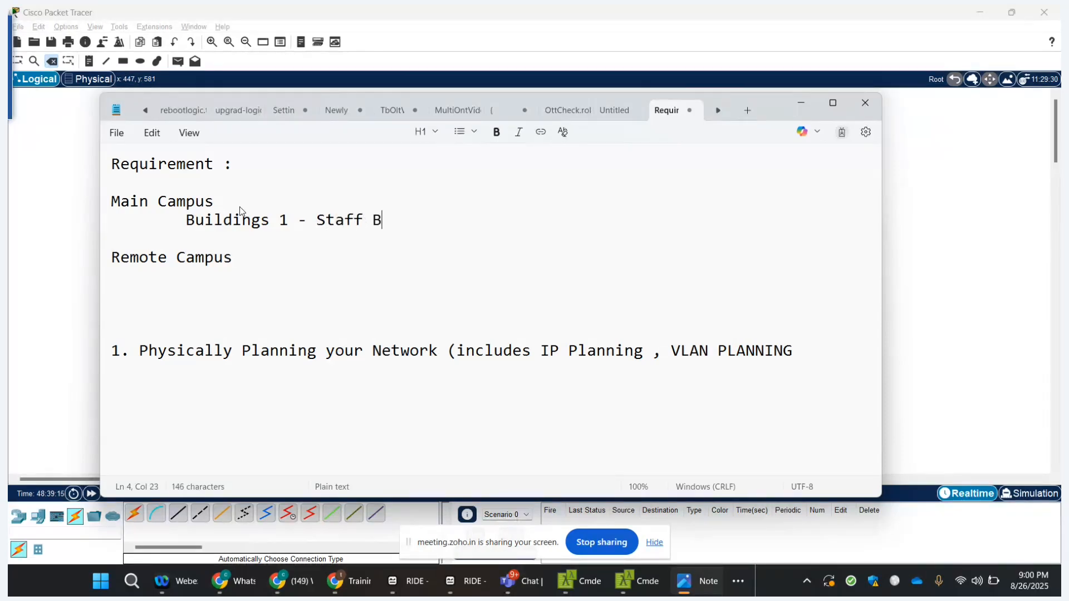
key(BackSpace)
text(P)
key(BackSpace)
- Add a second indented line "Building 2 -" under the Buildings 1 line
key(Return)
key(Tab)
text(B)
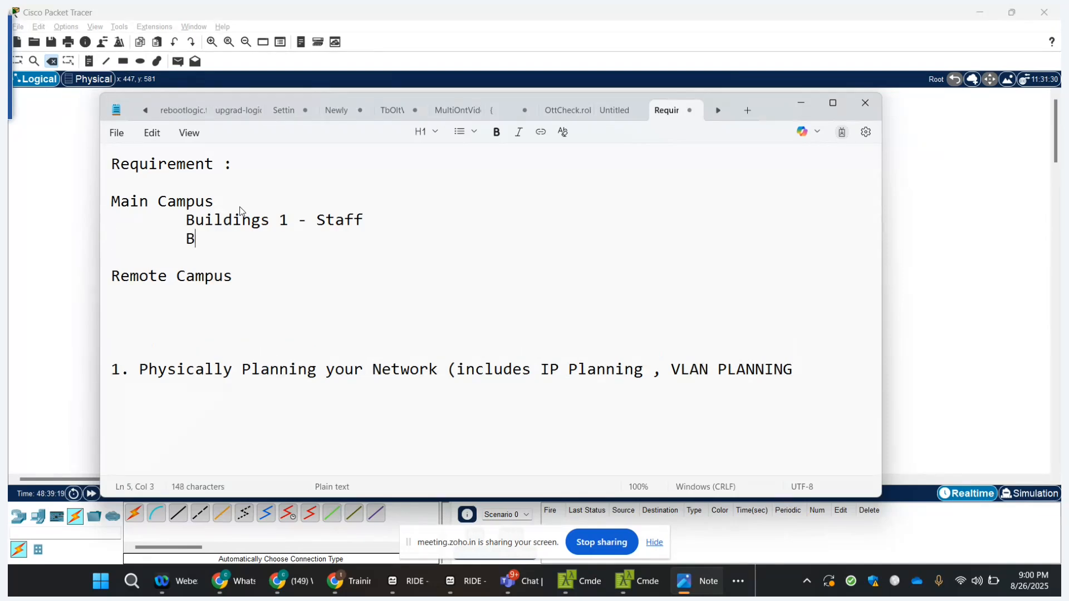
text(uilding )
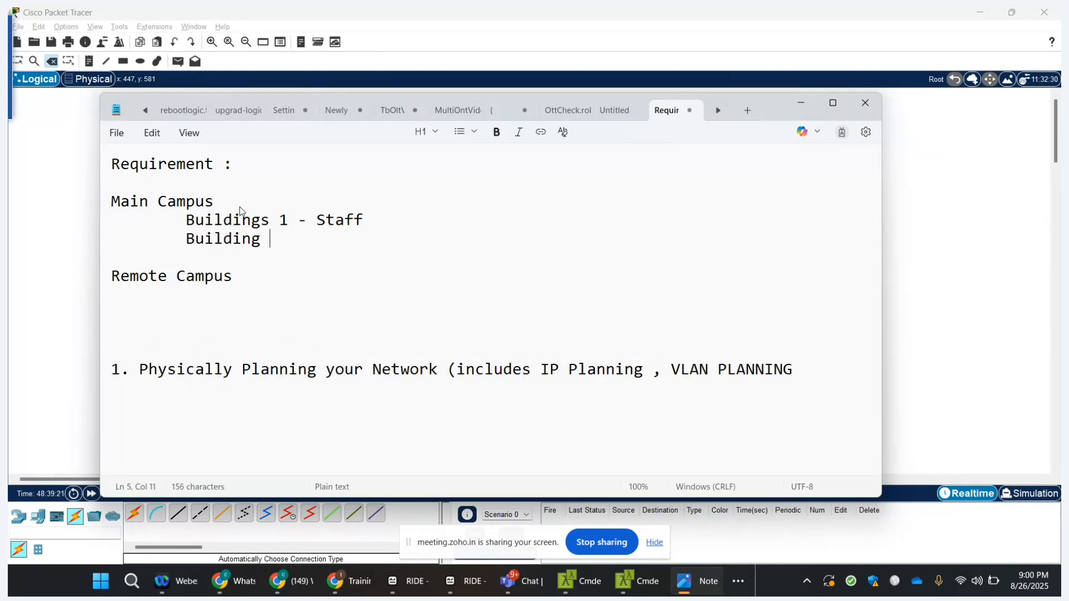
text(2 -)
- Replace "Staff" in the Buildings 1 line with "ADMIN , HR , IT"
double_click(340, 223)
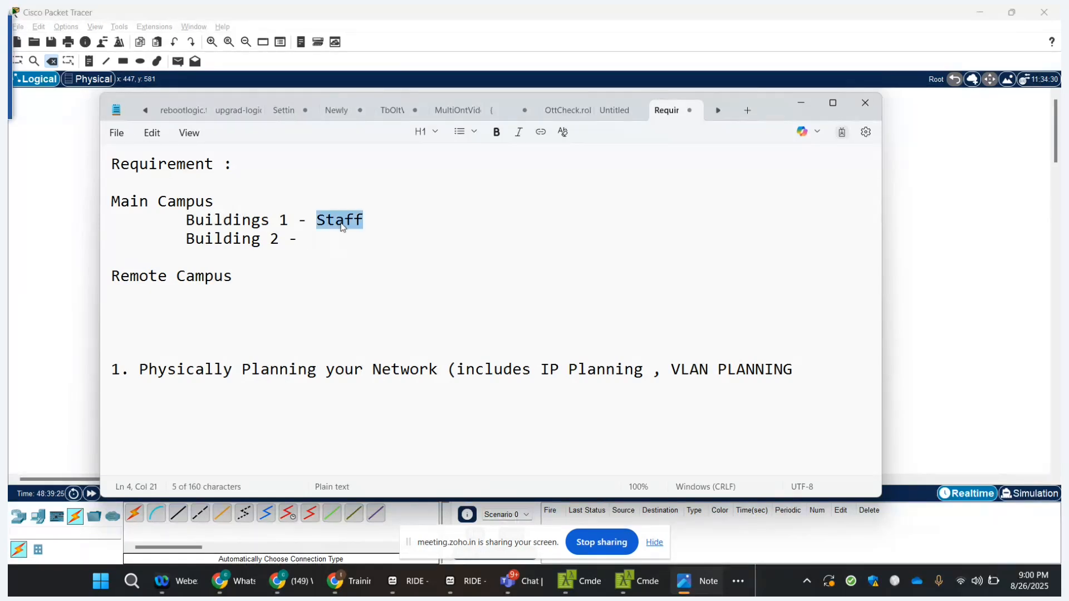
text(ADMIN)
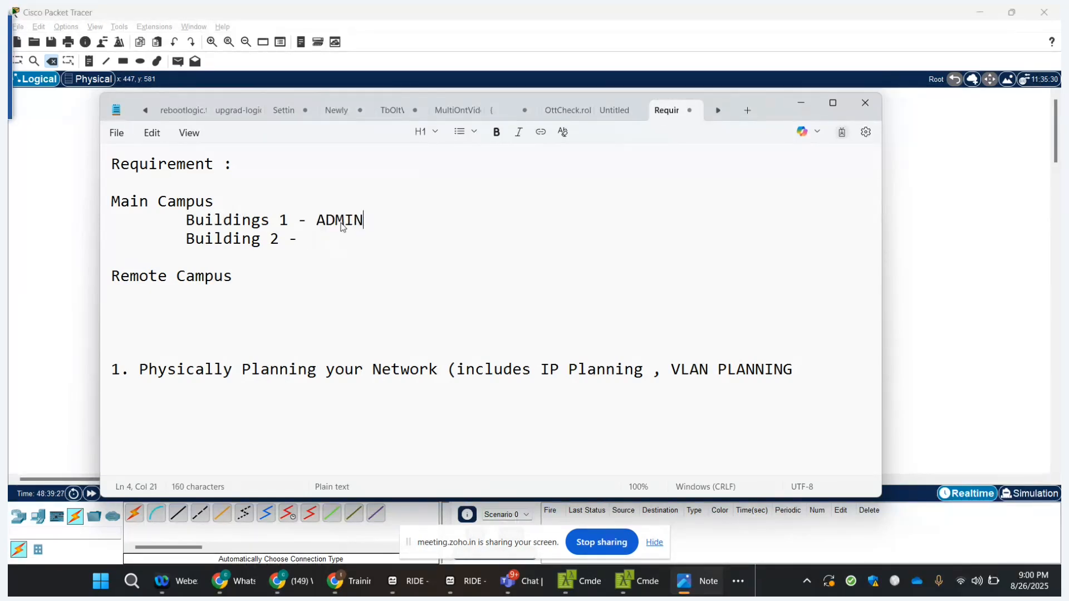
text( , HR , IT)
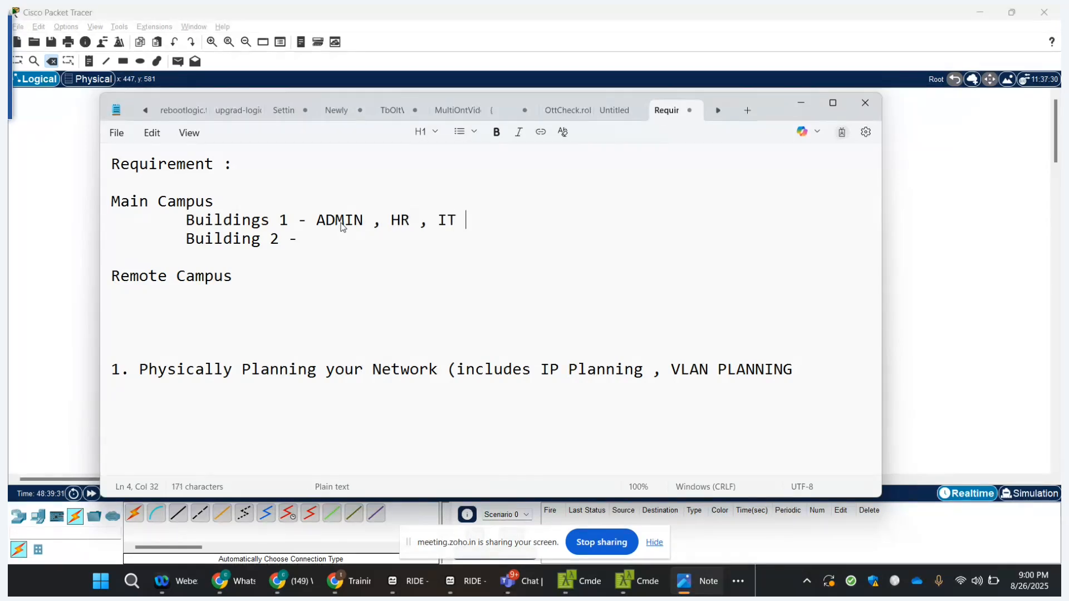
- Complete the Building 2 line with "STAFF , NON TEACHING STAFF"
click(313, 240)
text(STAFF )
text(, NON TEACH)
text(IN)
key(Return)
text(G)
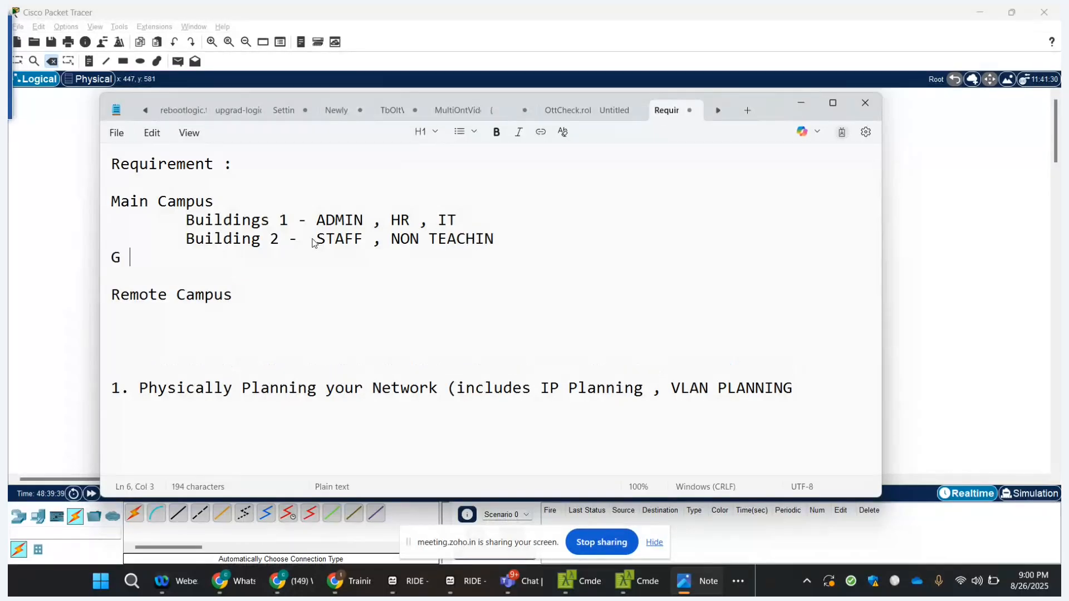
key(BackSpace)
key(BackSpace)
text(G STAFF)
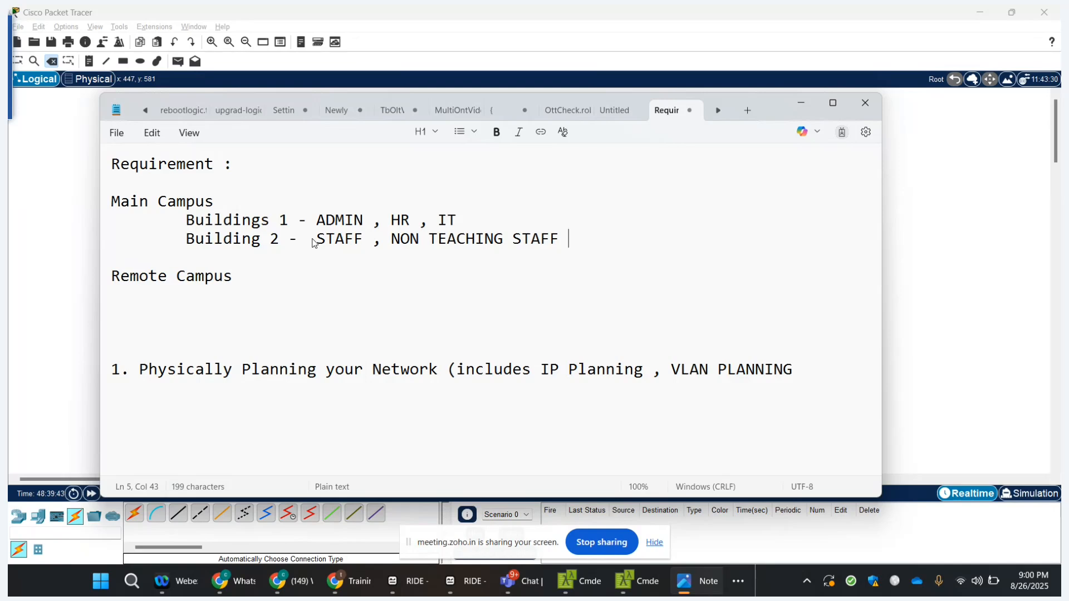
- Add an indented line "BUILDING 3 - STUDENT LABS , SERVERS , UNIVERSITY APPLICATION HOSTED ." below Building 2
key(Return)
key(Tab)
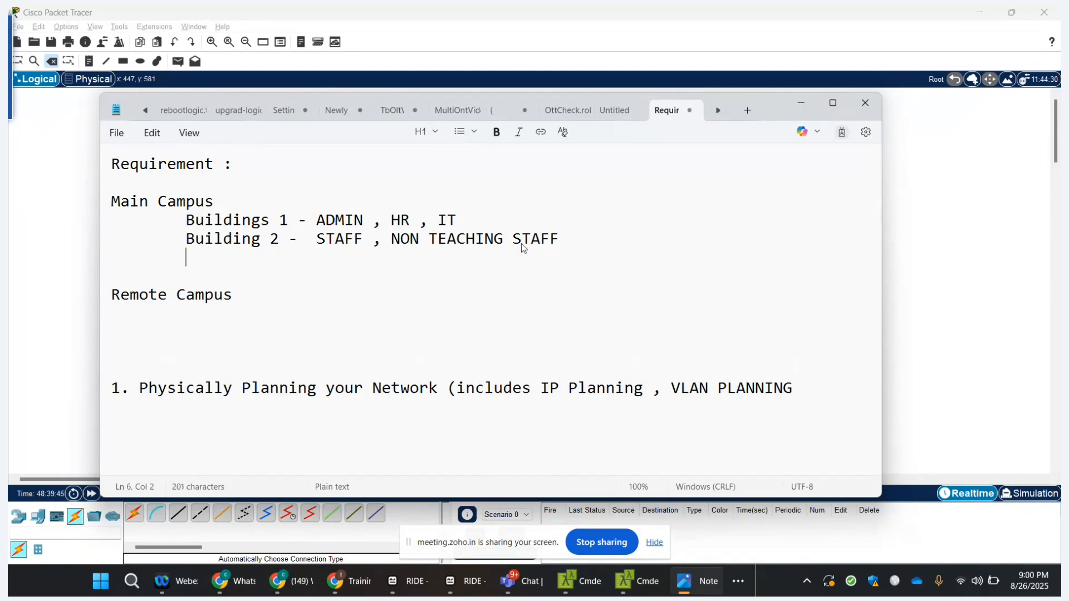
text(BUILDING)
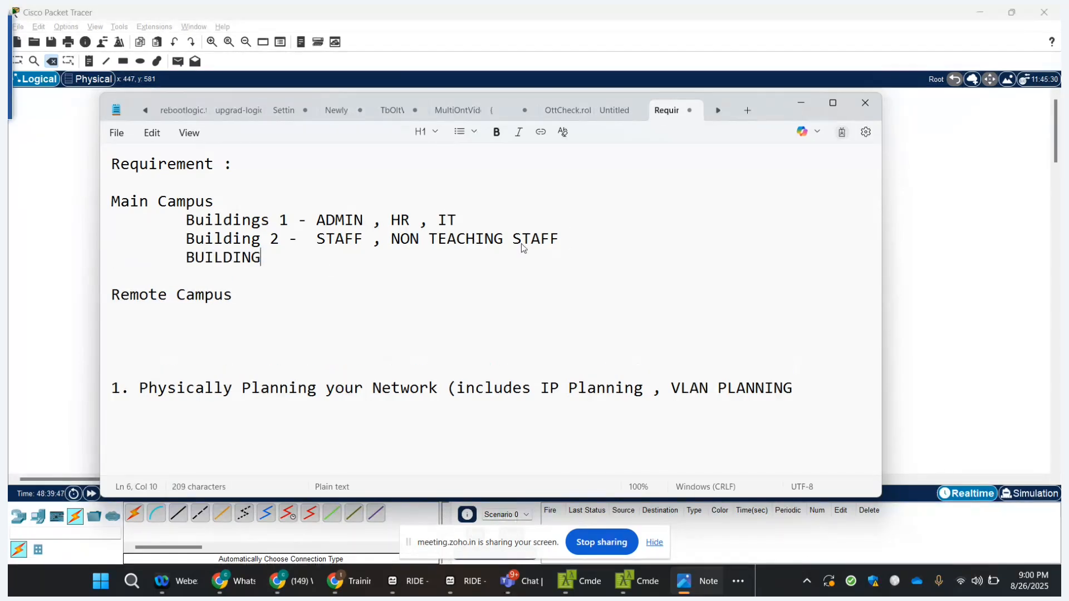
text( 3 - STUDENT LABS )
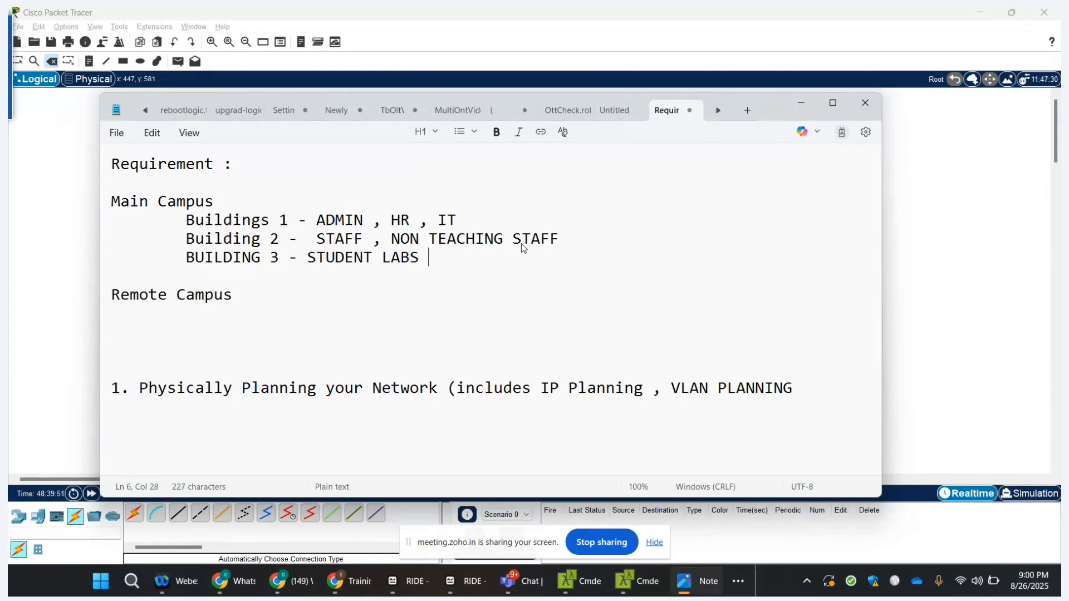
text(, SERVERS , U)
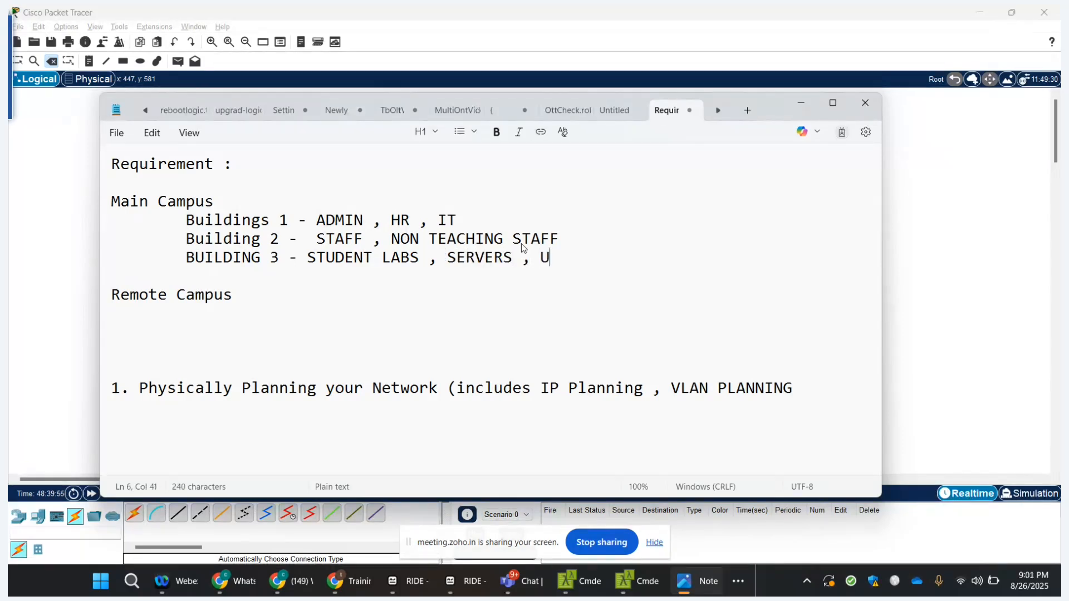
text(NIVERSITY APPL)
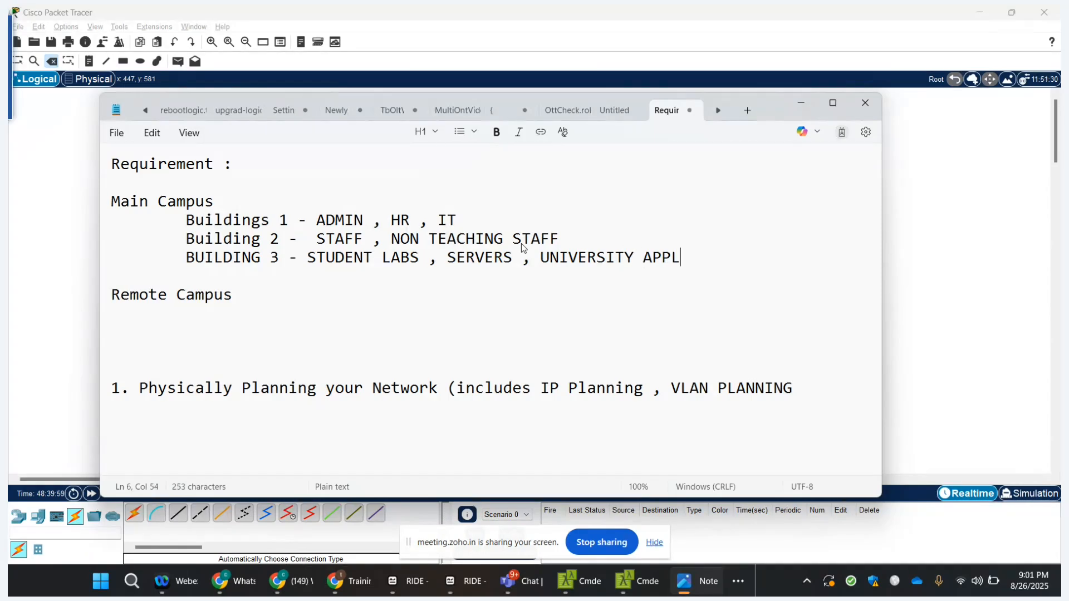
text(ICATION )
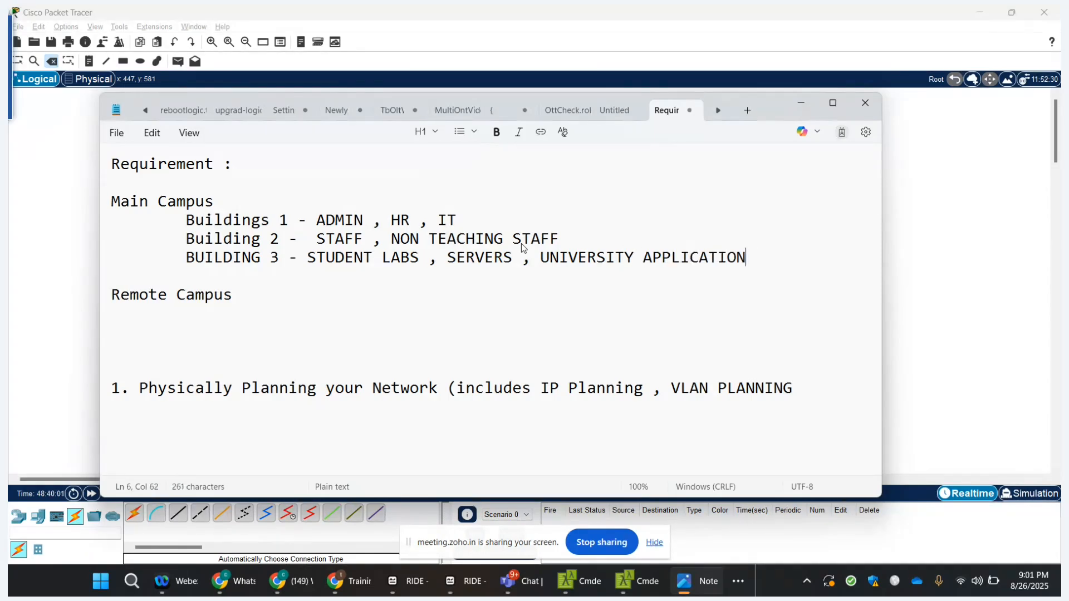
text(HOSTED )
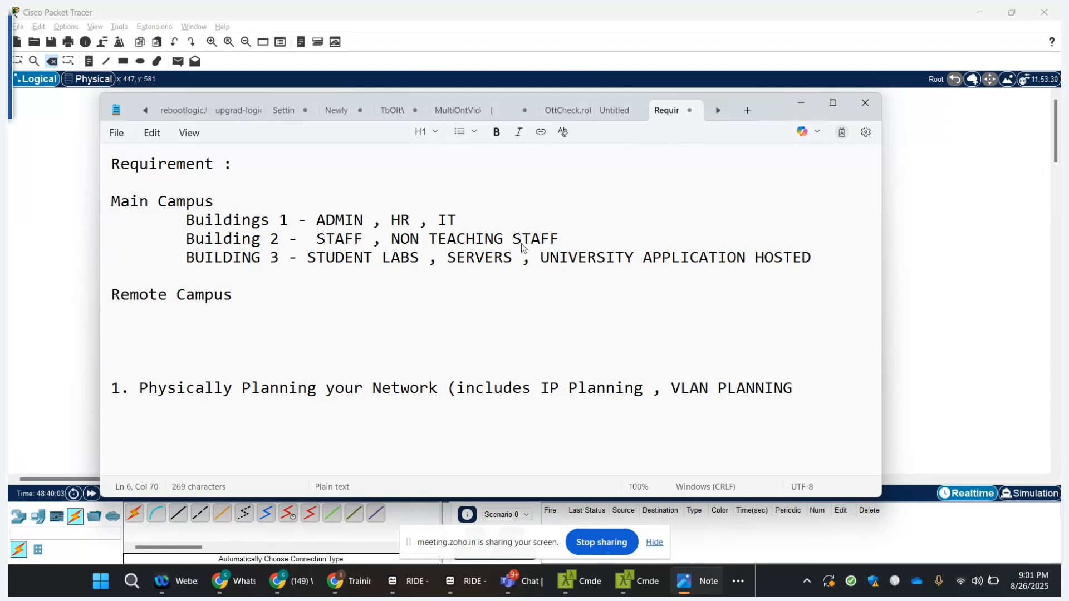
text(.)
- Review the departments and facilities listed for each of the three Main Campus buildings, highlighting entries one by one
click(259, 204)
triple_click(254, 222)
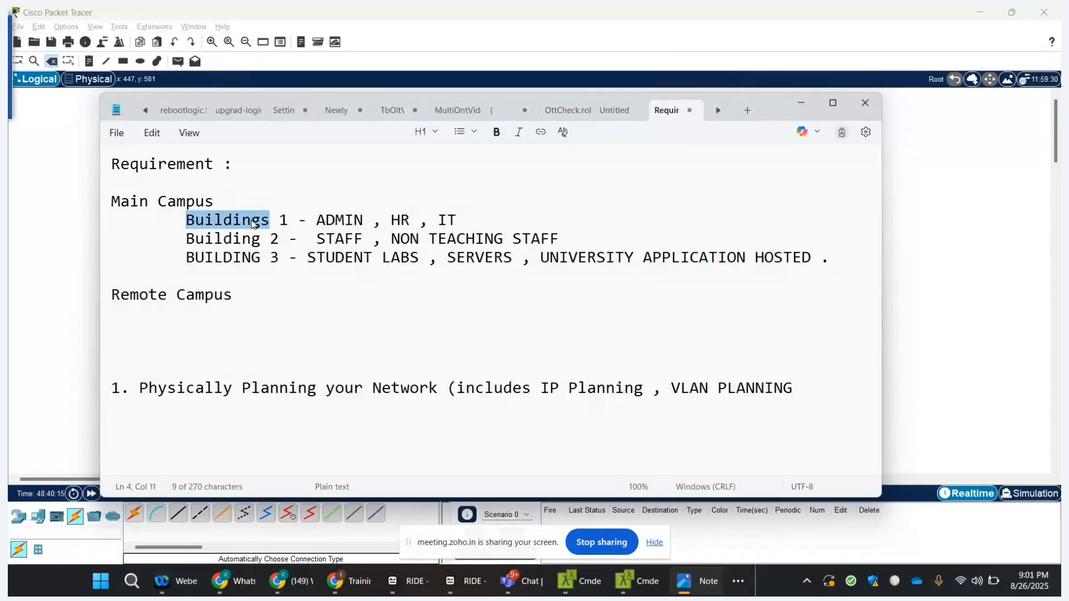
click(336, 220)
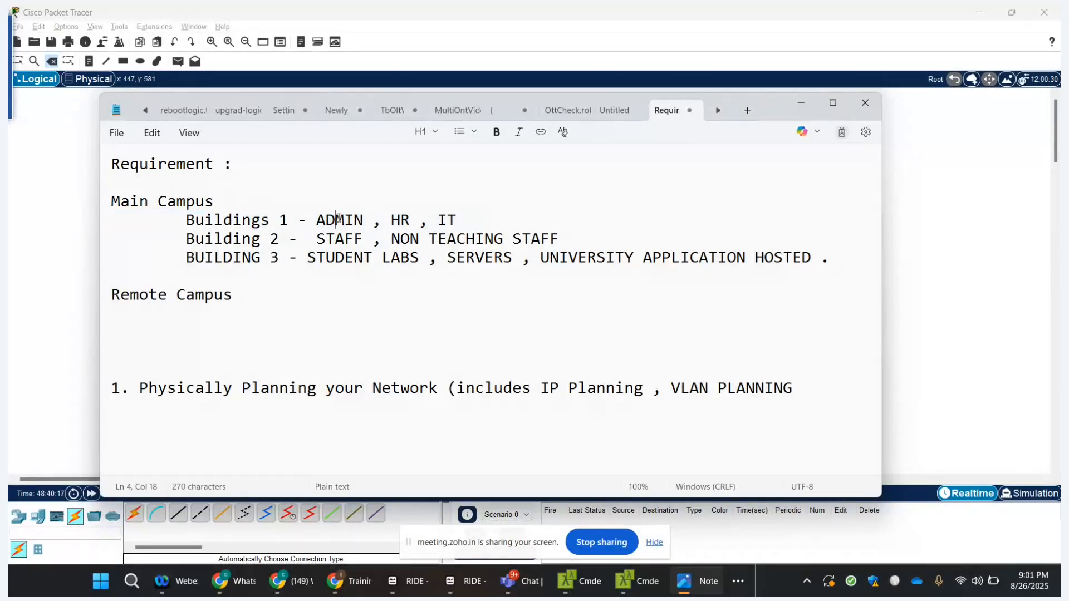
double_click(401, 220)
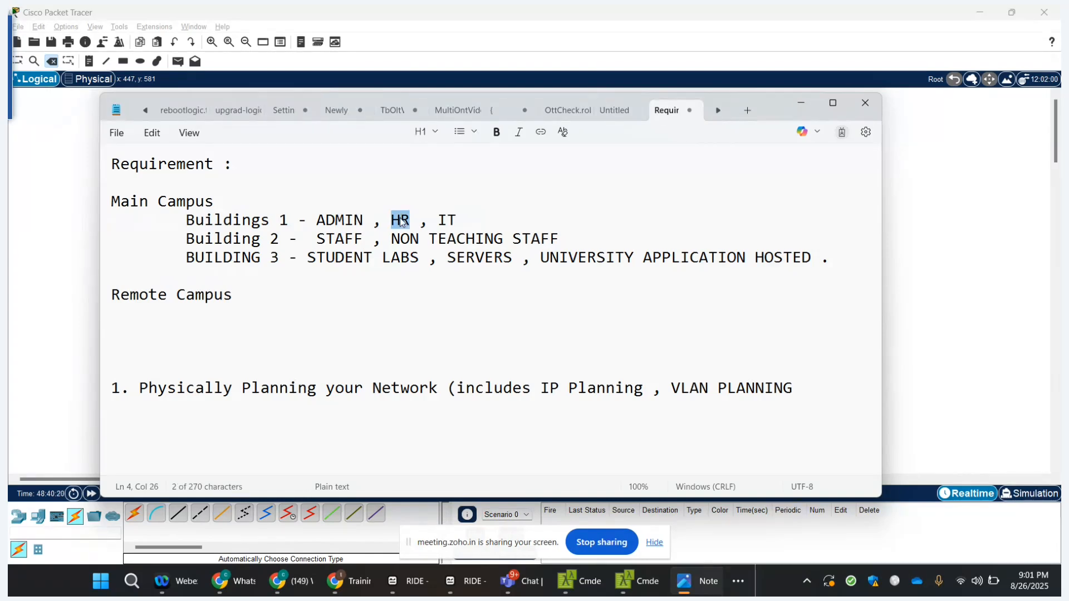
double_click(442, 220)
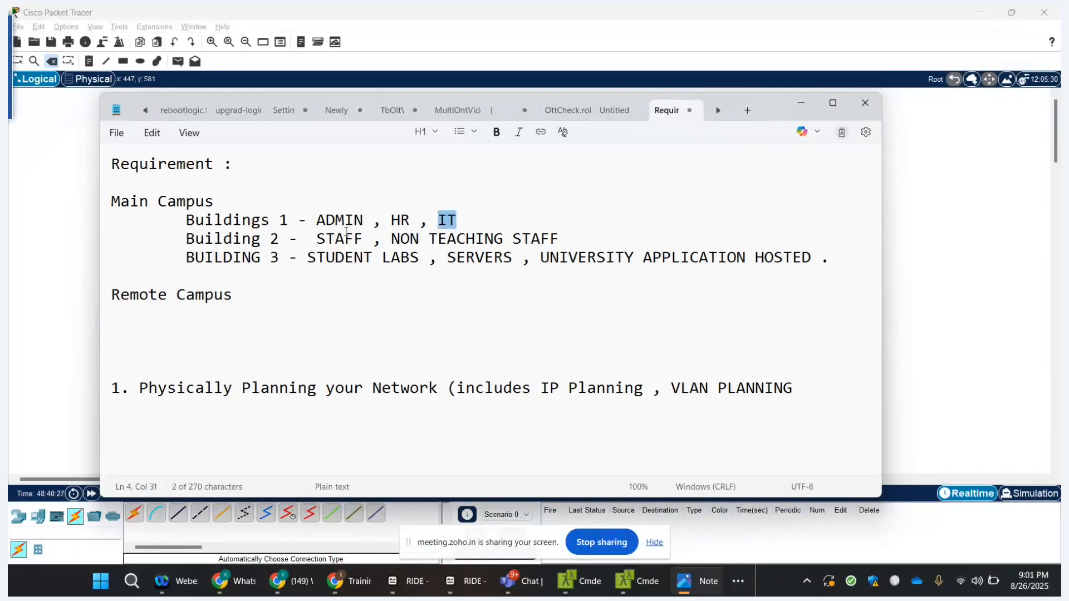
triple_click(344, 238)
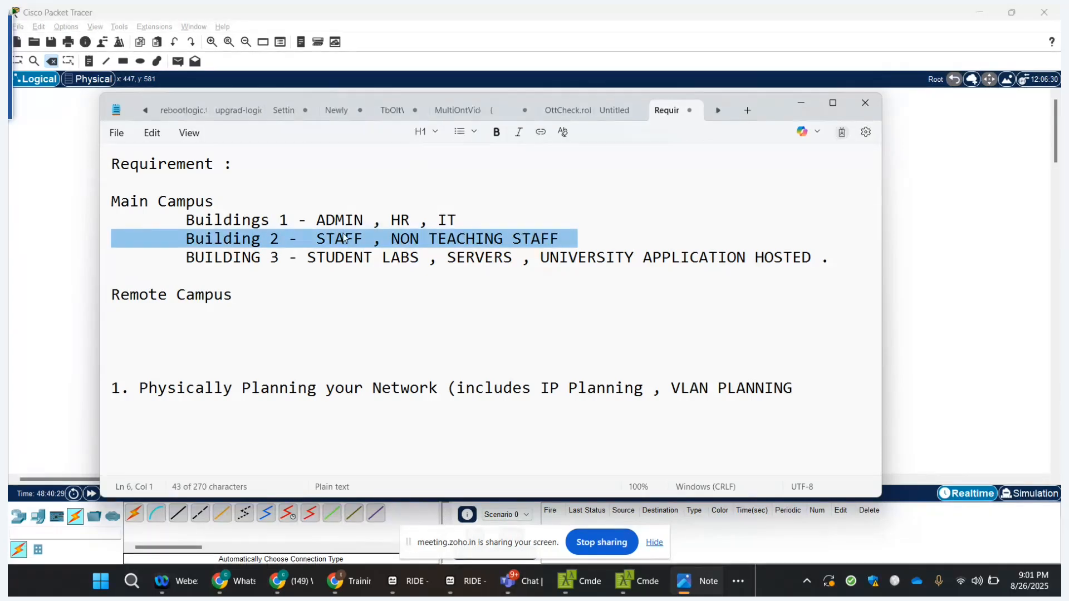
double_click(265, 258)
triple_click(265, 258)
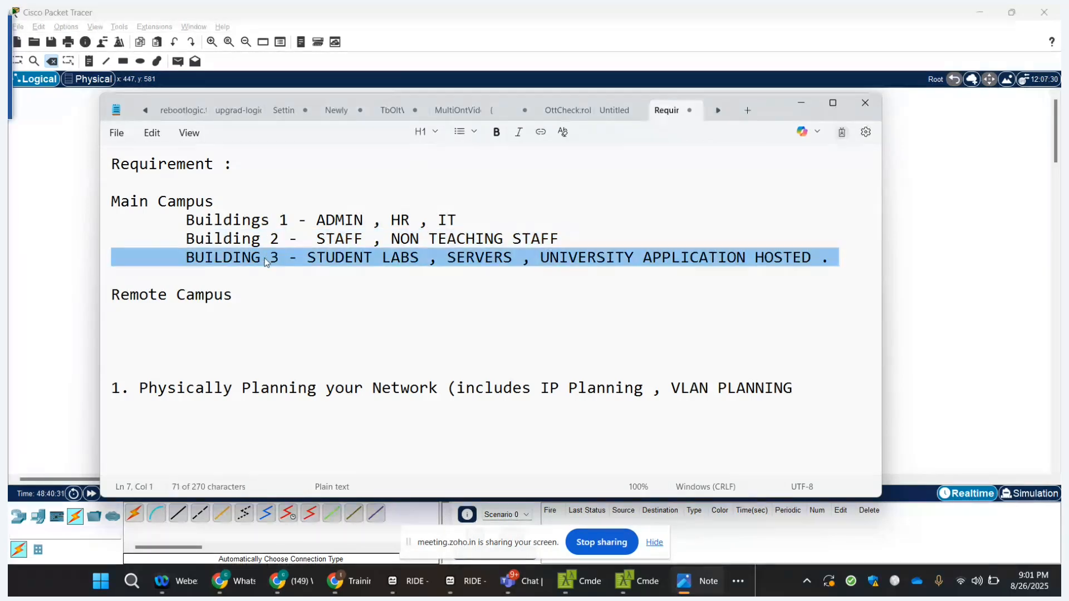
double_click(350, 262)
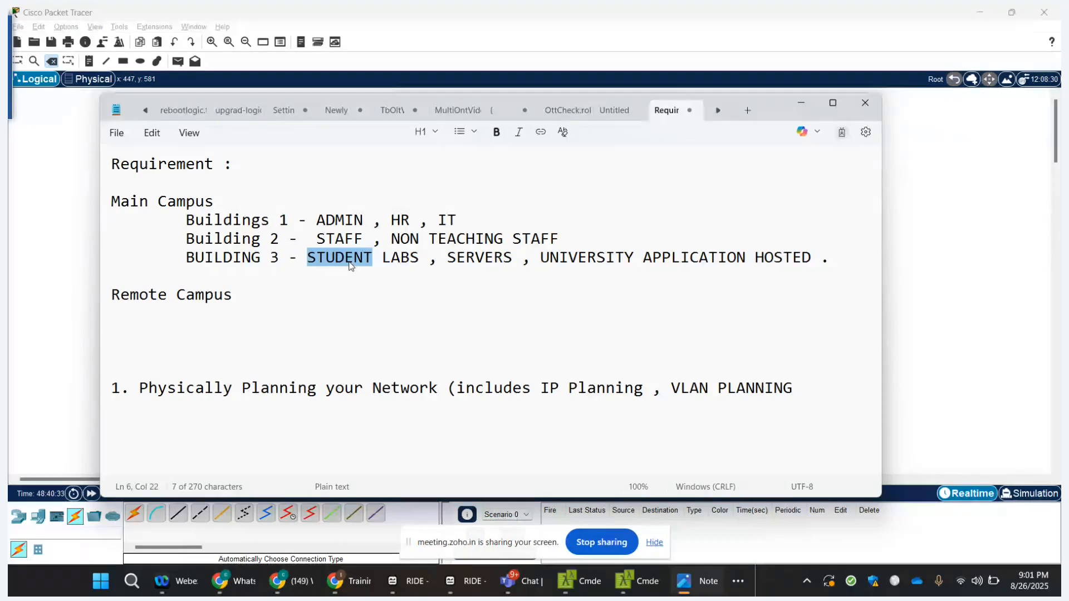
double_click(405, 257)
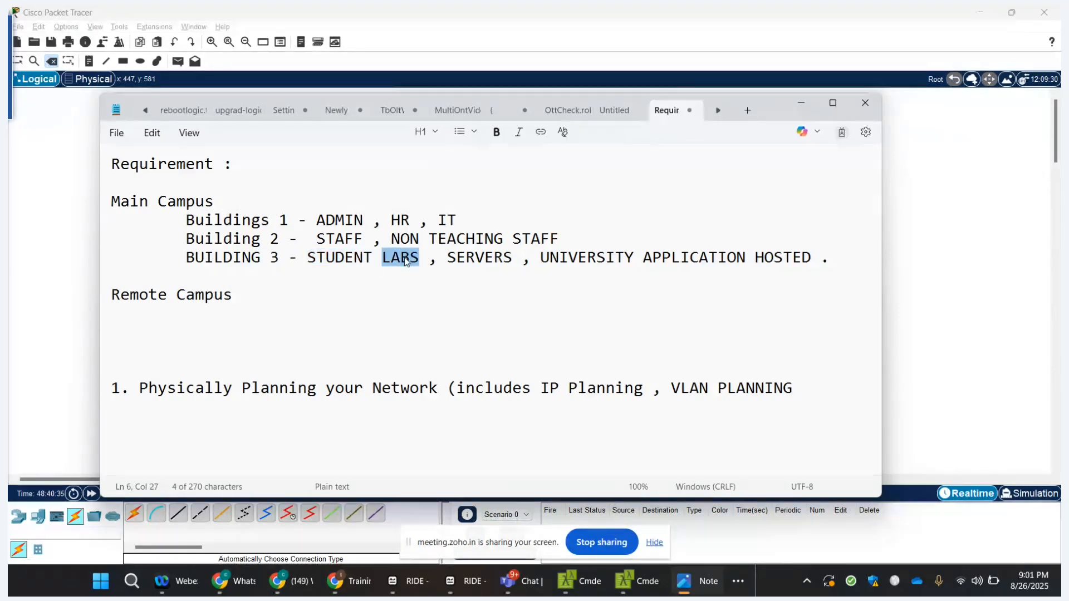
double_click(497, 258)
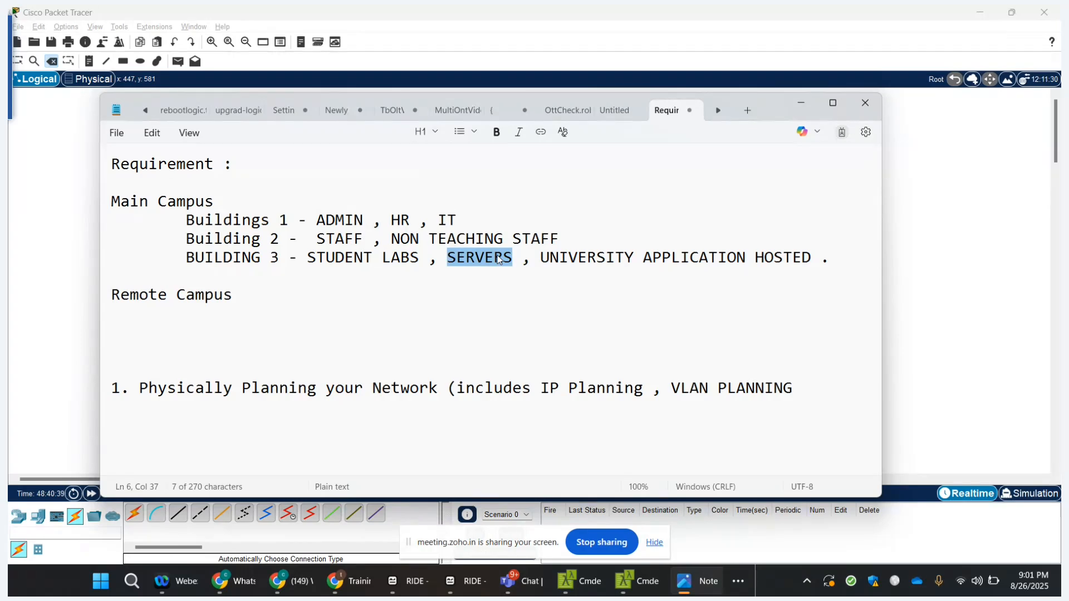
triple_click(569, 257)
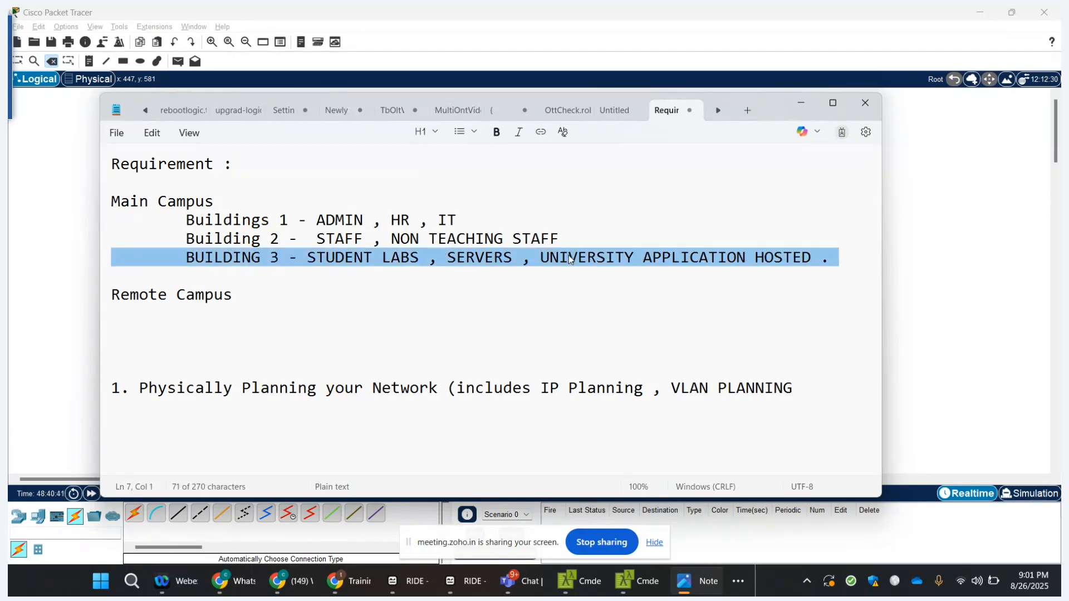
click(569, 257)
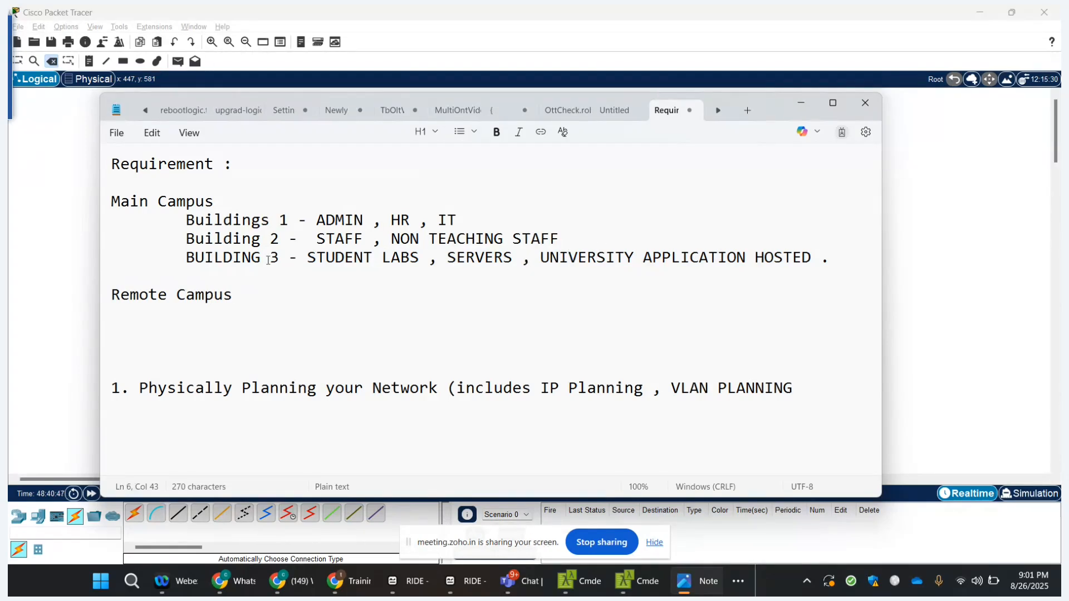
click(217, 198)
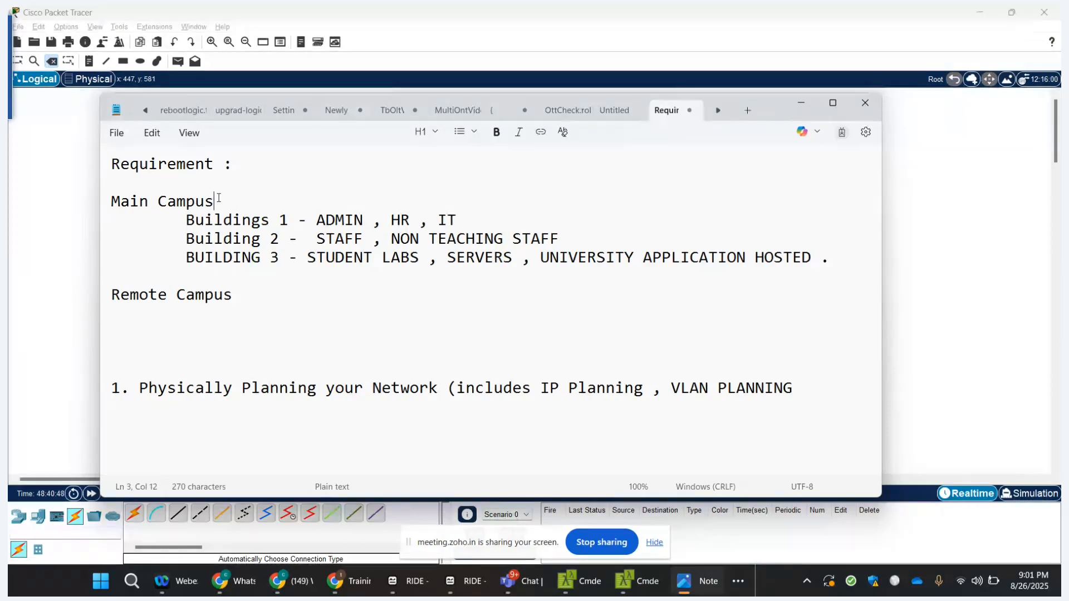
- Add a dashed underline below both the Main Campus and Remote Campus headings
key(Return)
text(-----------)
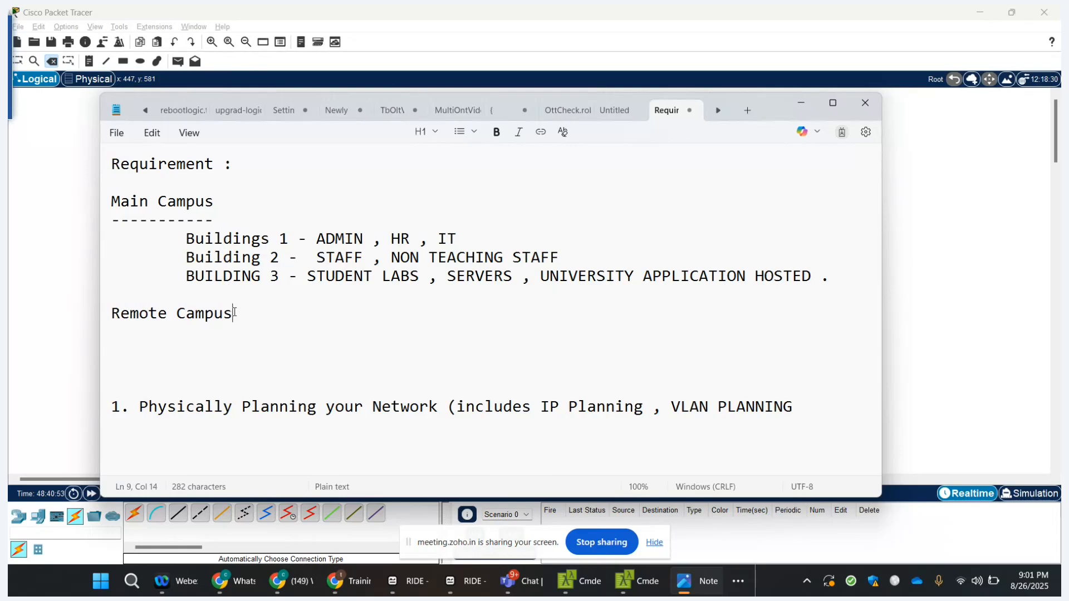
key(Return)
text(-------)
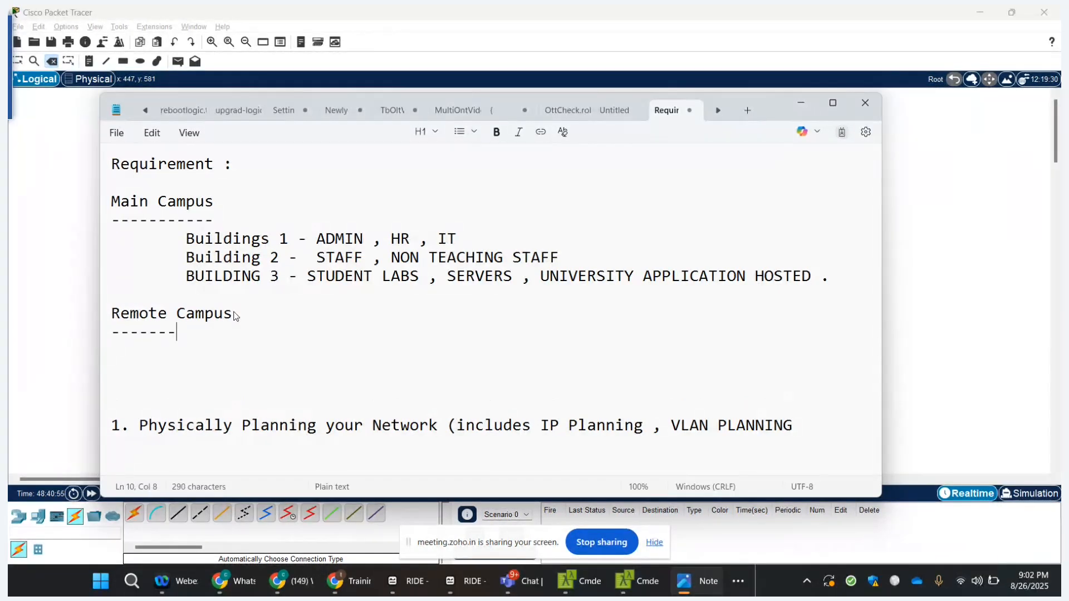
text(------)
- Add the indented line "BUILDING - STAFF & STUDENTS SITS ." under Remote Campus, followed by a blank line
key(Return)
key(Tab)
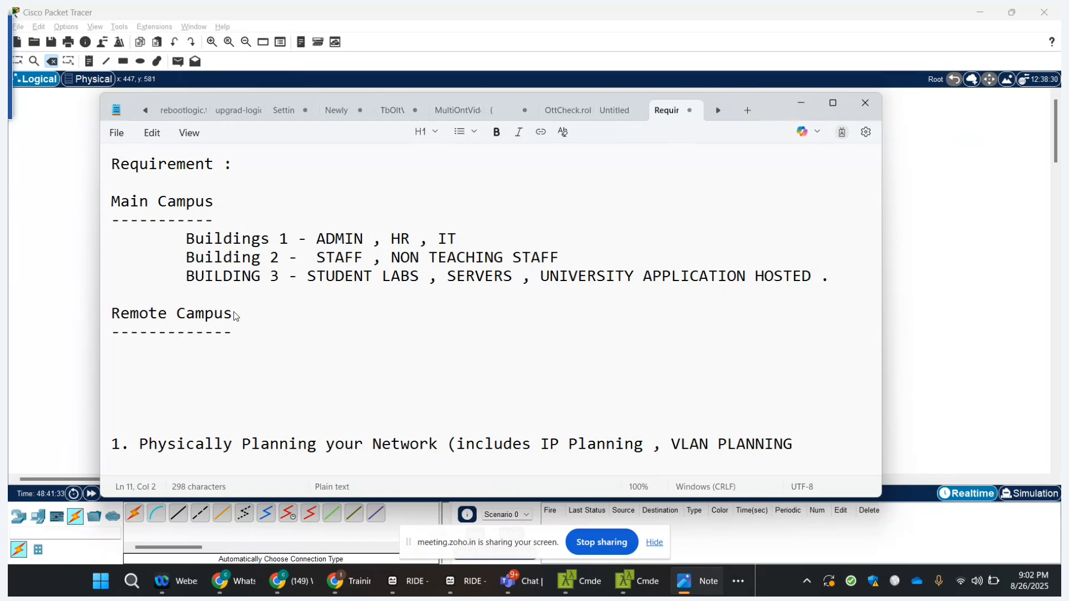
text(BUILDING )
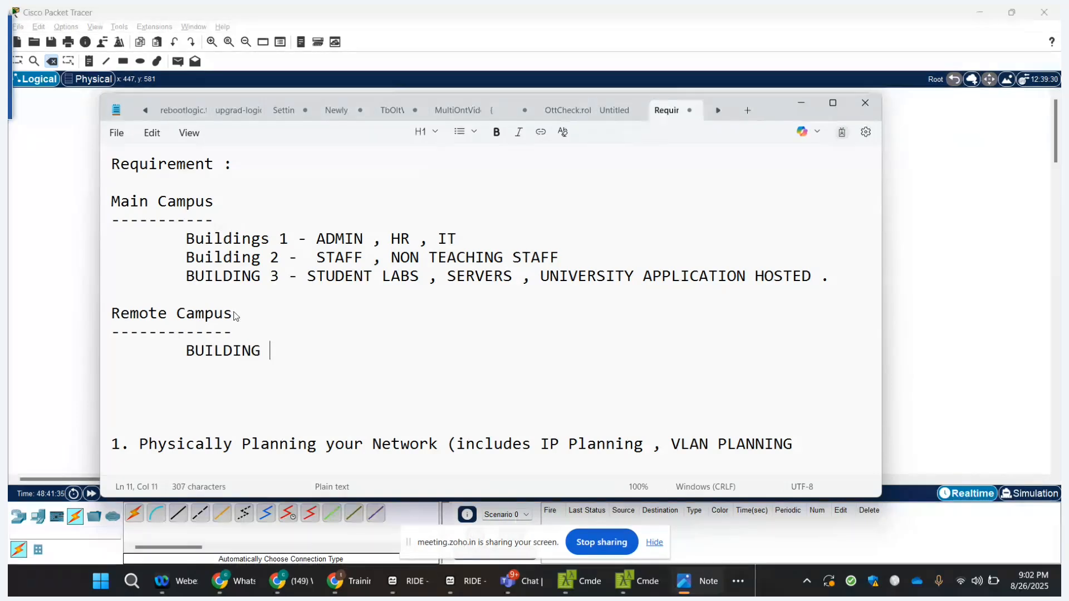
text(- STAFF a)
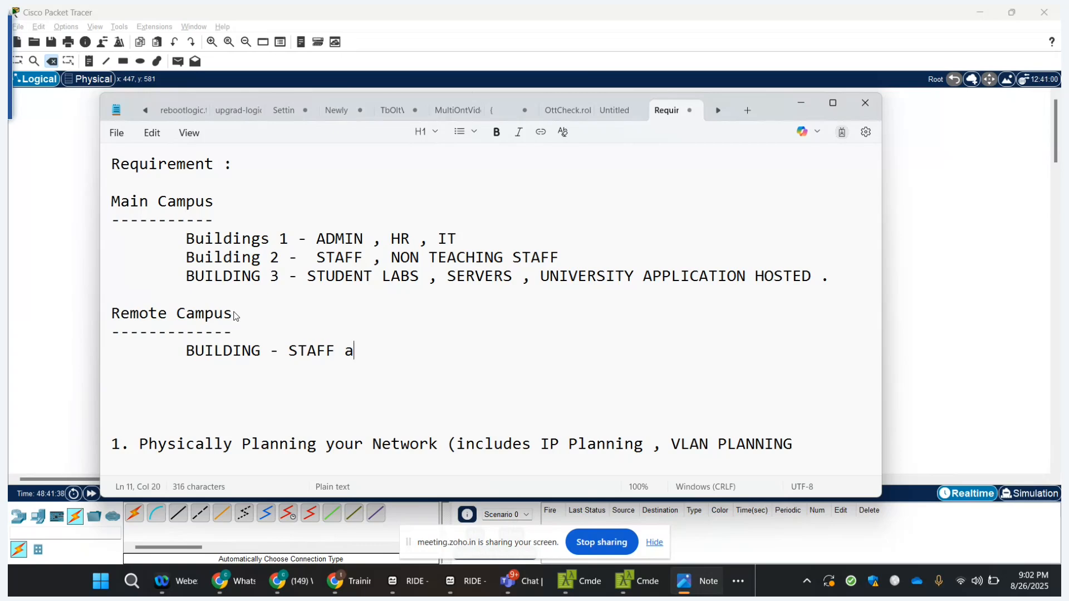
key(BackSpace)
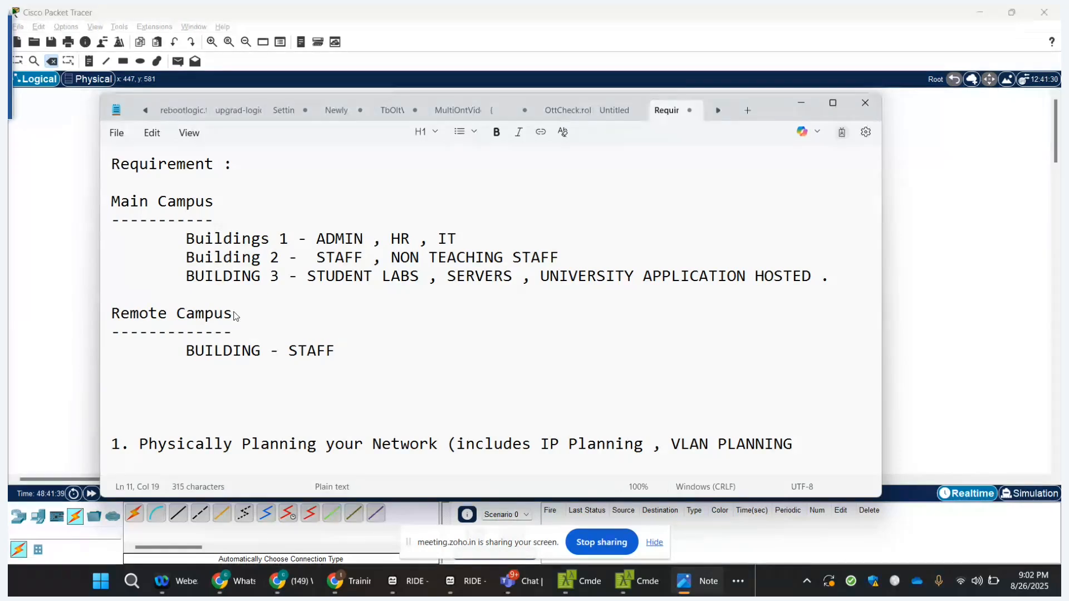
text(& STUDENTS STIS)
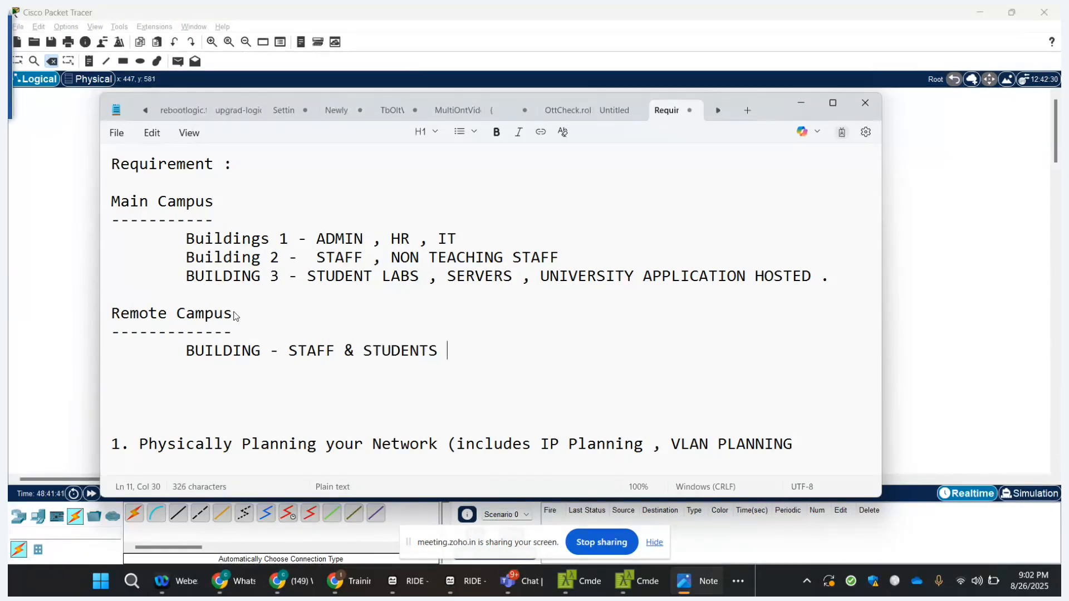
key(BackSpace)
key(BackSpace)
key(BackSpace)
text(ITS .)
key(Return)
key(Return)
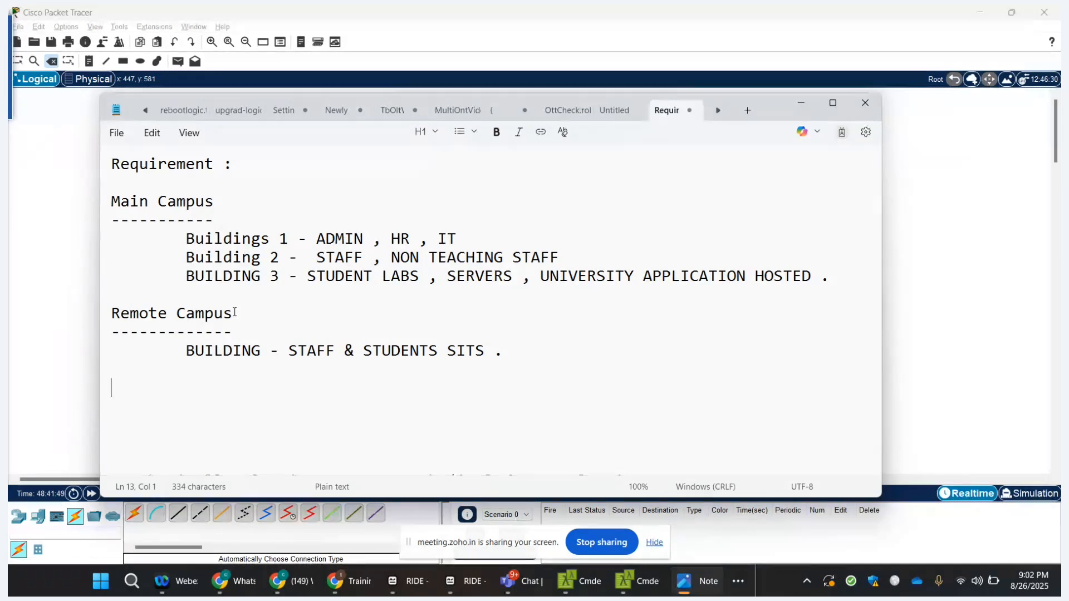
text(CLOUD)
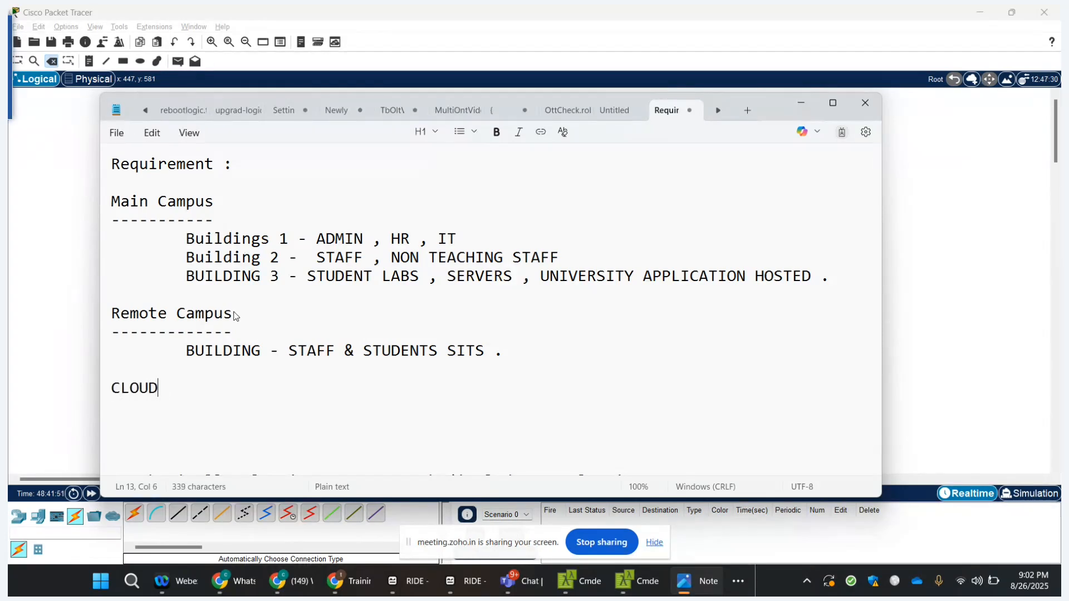
key(BackSpace)
key(BackSpace)
key(BackSpace)
key(BackSpace)
key(BackSpace)
key(BackSpace)
- Add the heading "EMAIL SERVER ON THE CLOUD :" below the Remote Campus section and underline it with dashes
text(EMAIL SERVE)
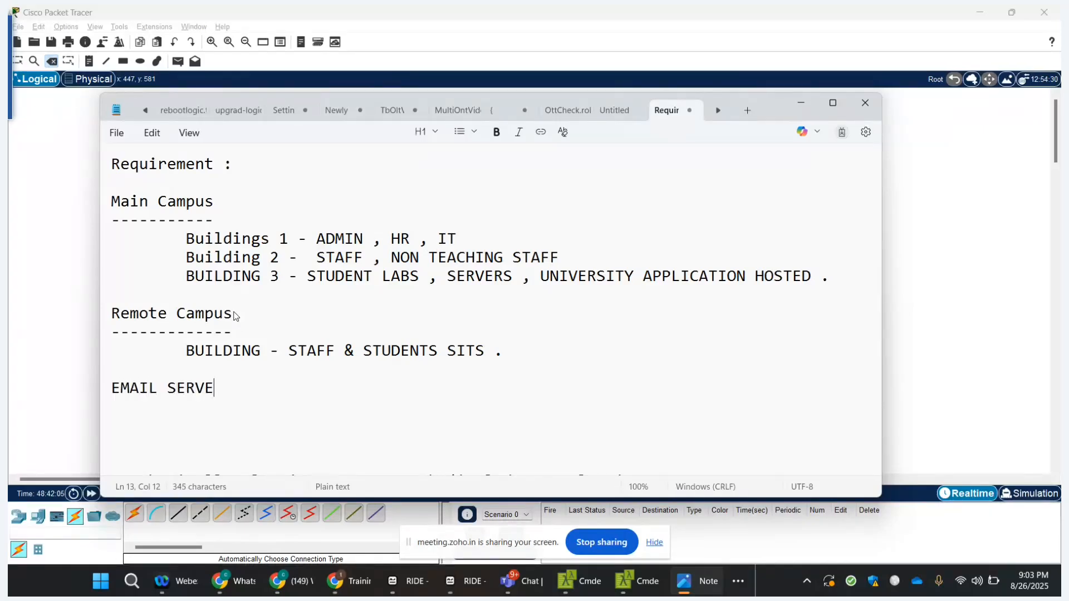
text(R ON THE CLO)
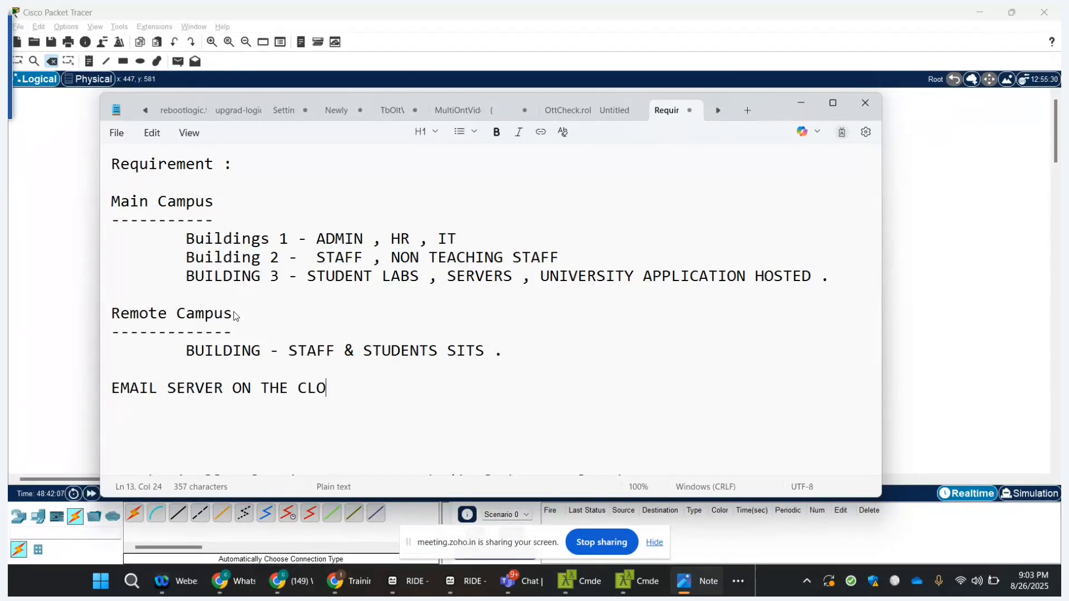
text(UD :)
key(Return)
text(-)
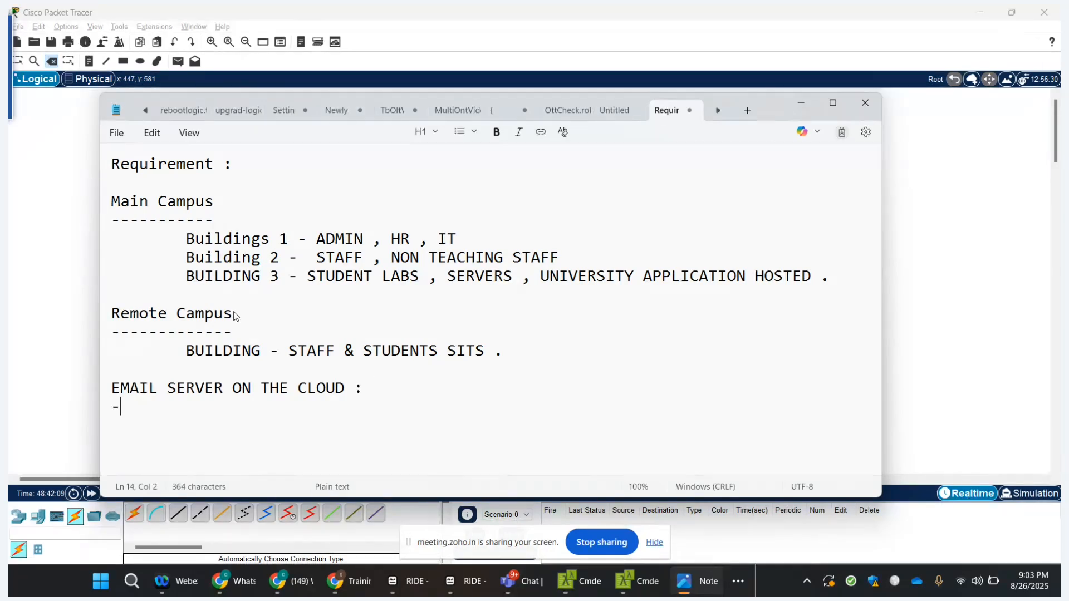
text(-------------------------)
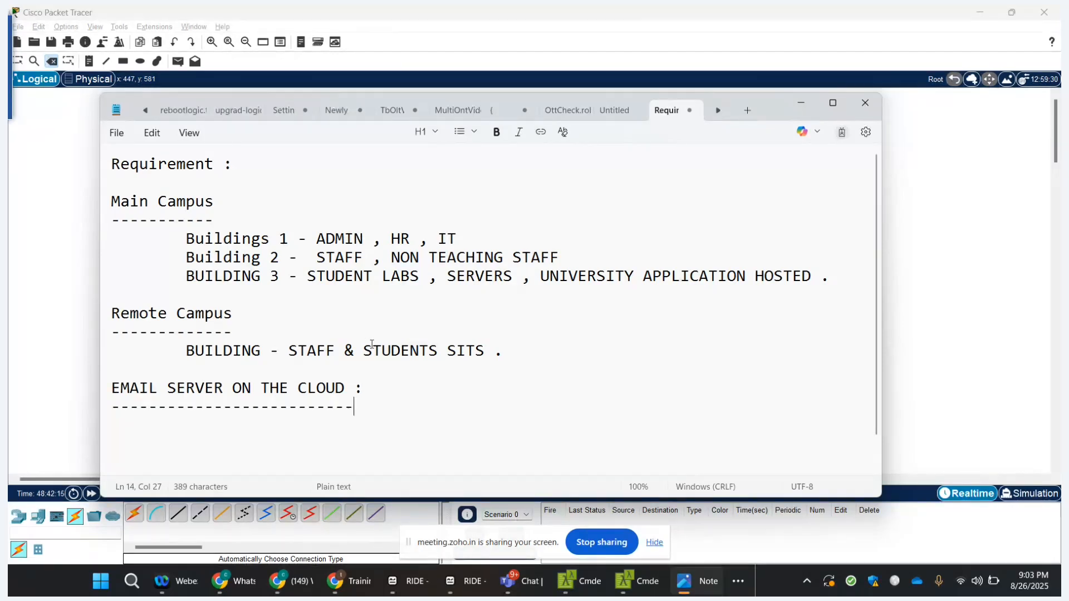
- Add a dashed underline below the "Requirement :" heading
click(268, 165)
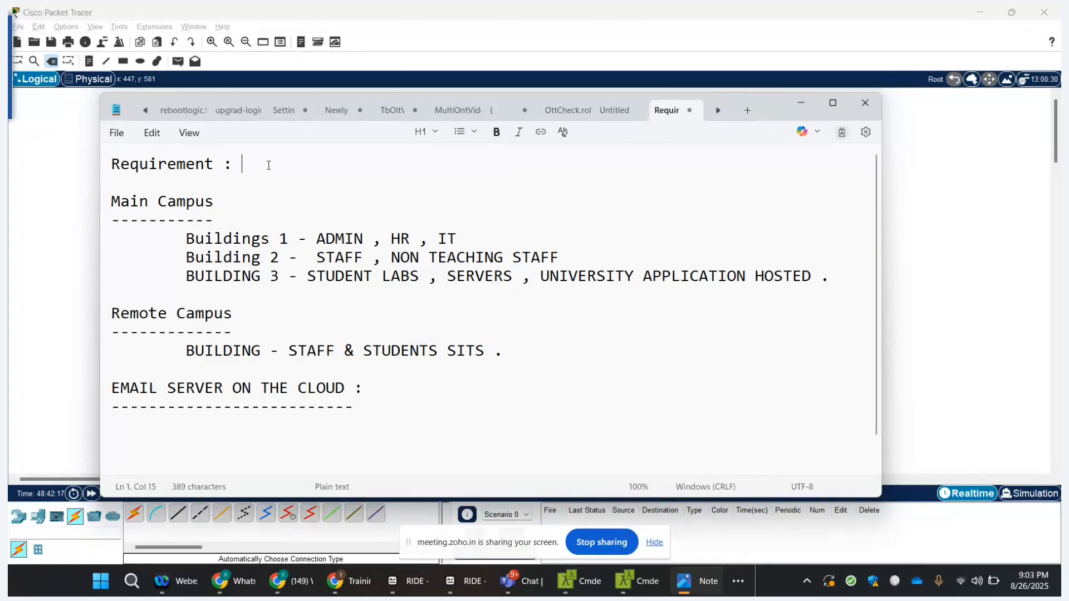
key(Return)
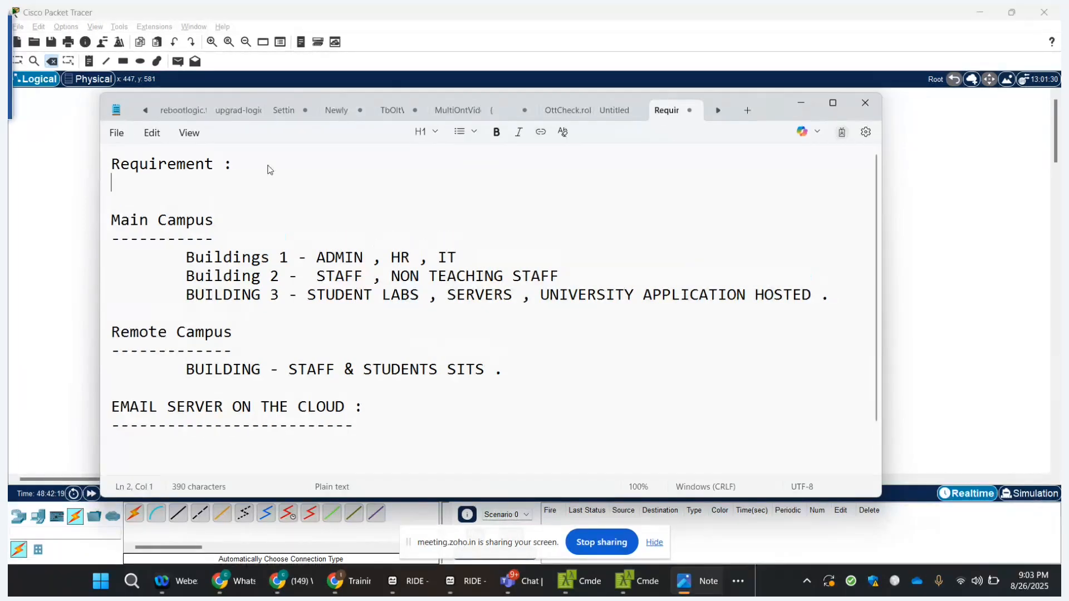
text(--------)
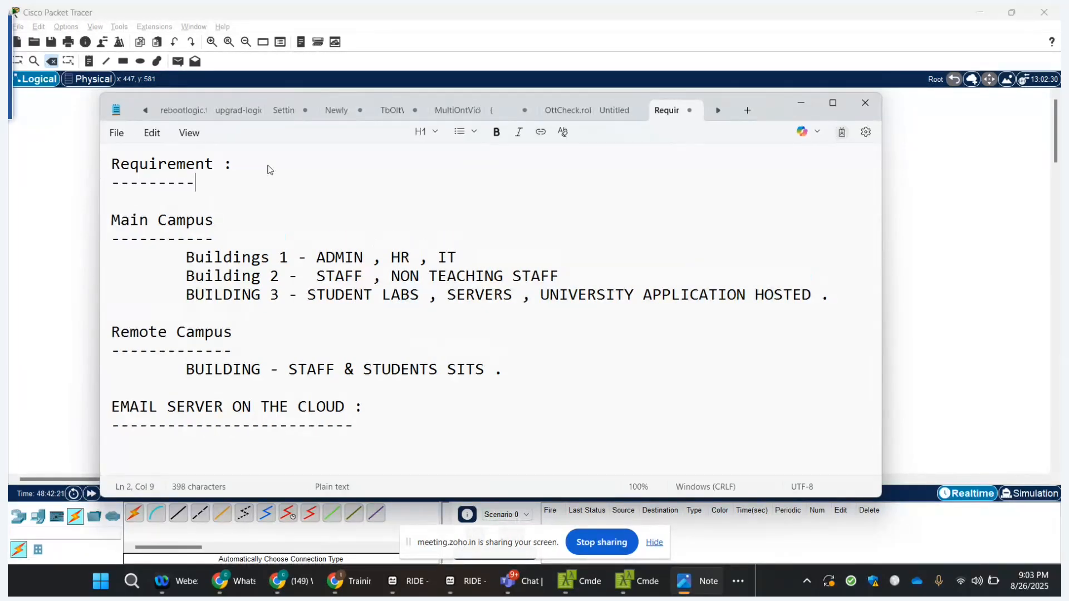
text(-----)
- Start a summary line "BUILD a UNIVERSITY NETWORK" beneath the underlined Requirement heading
key(Return)
text(BU)
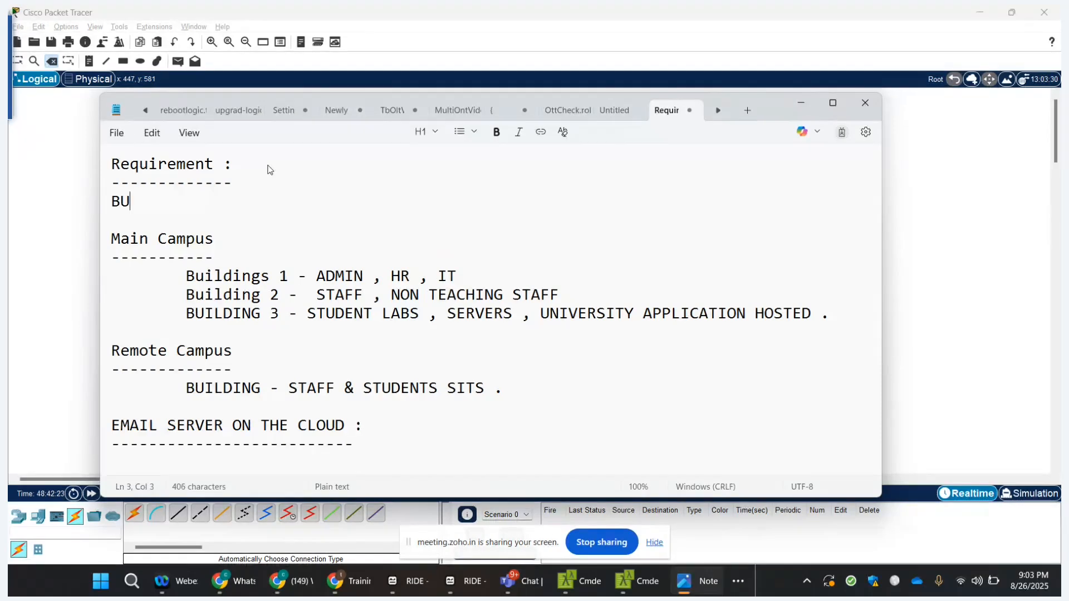
text(ILD a N)
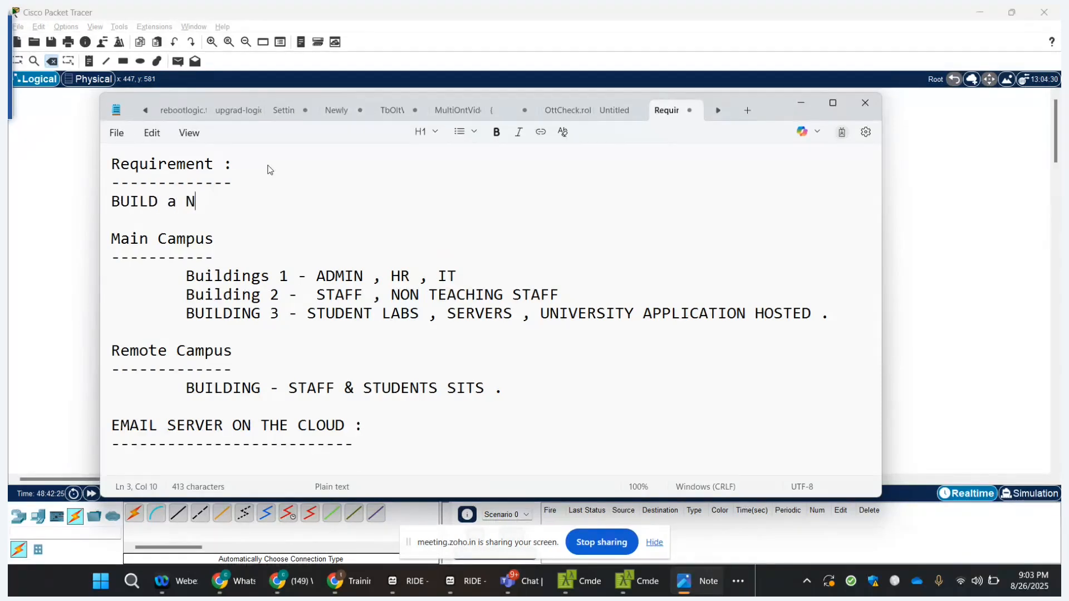
key(BackSpace)
text(UNIVERSIT)
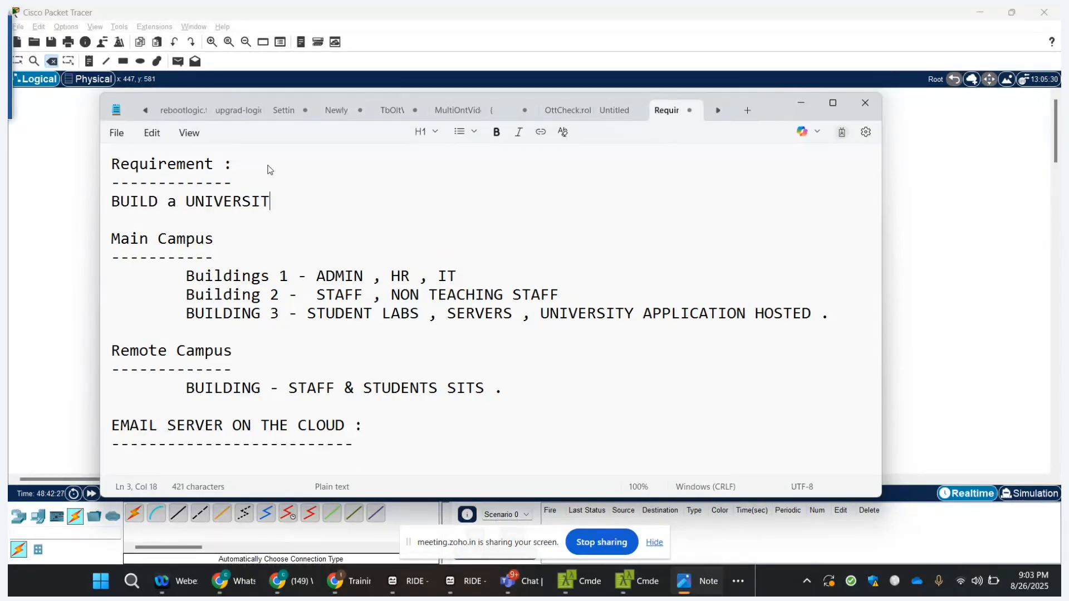
text(Y NETWORK )
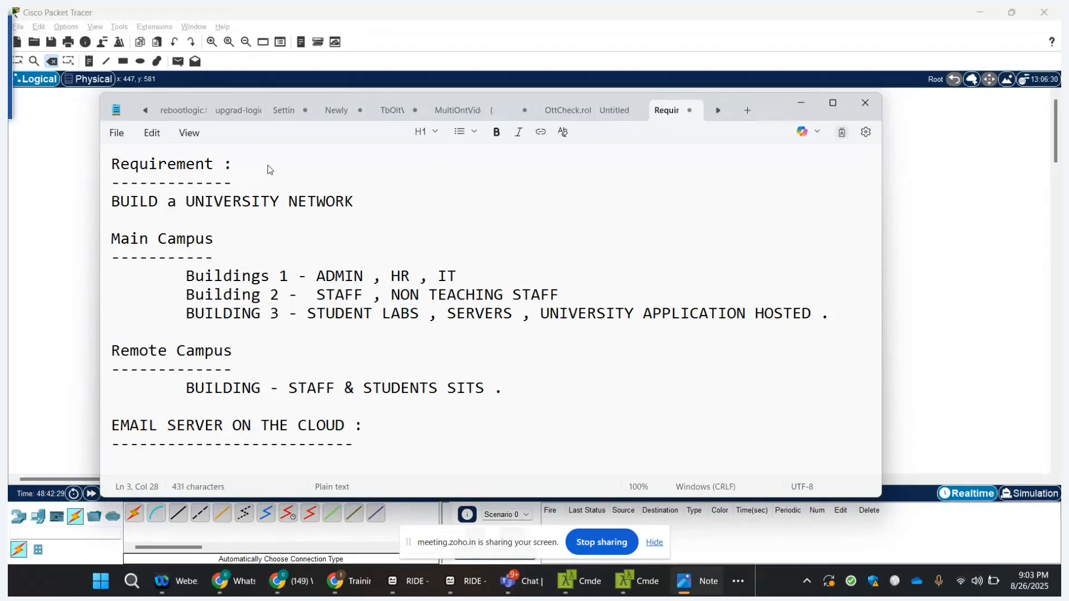
- Extend the university network line with "wth maincampus , remote campus , ensure ALL are INTERCONNECTED ."
text(wth main)
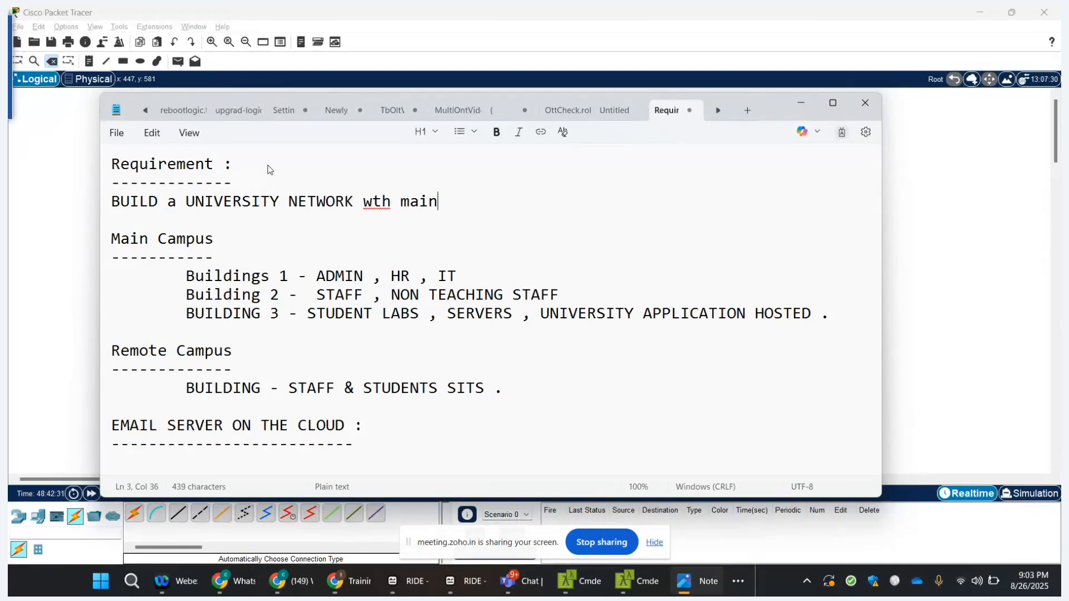
text(campus , )
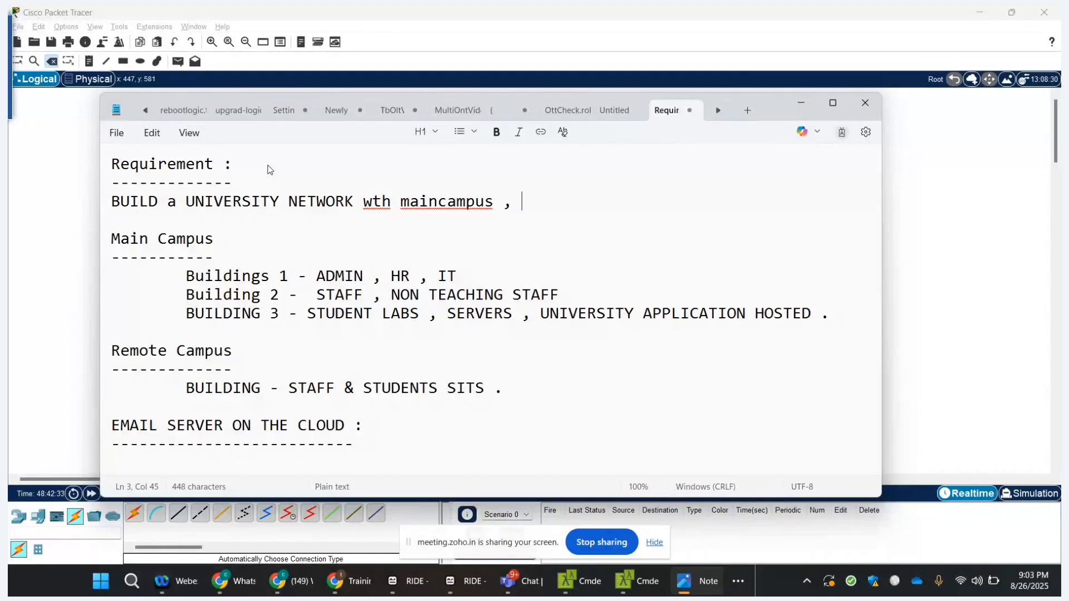
text(remove)
key(BackSpace)
key(BackSpace)
key(BackSpace)
text(te ca)
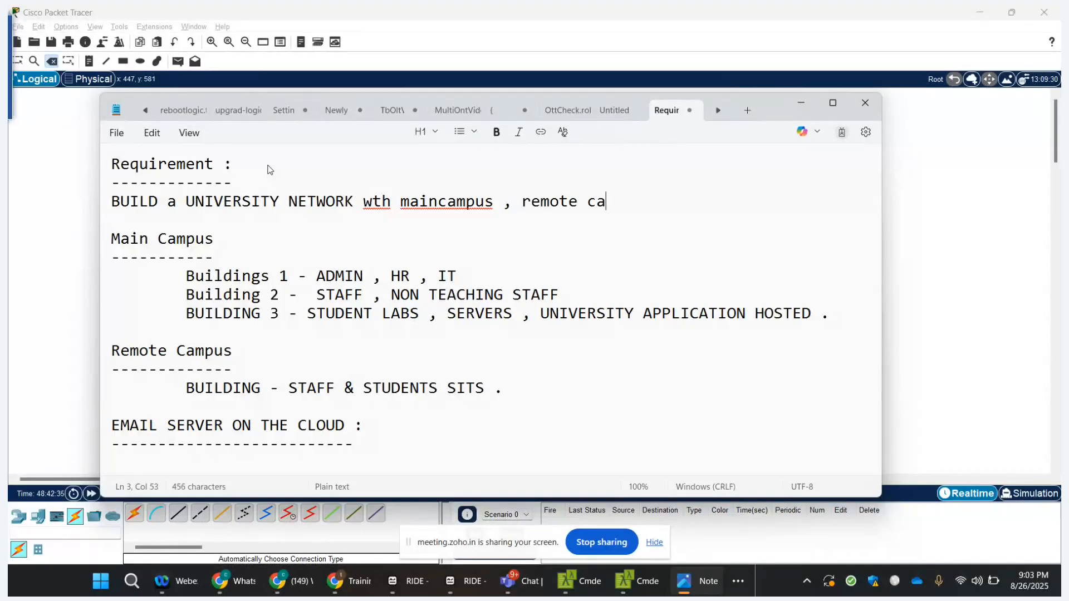
text(mpus , )
text(ensure AL)
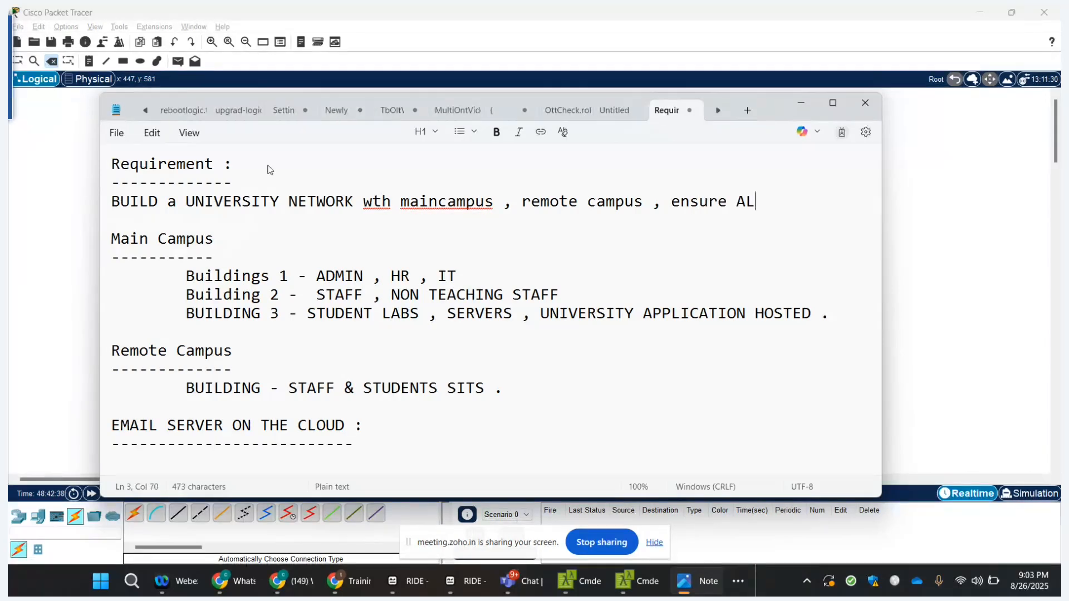
text(L are I)
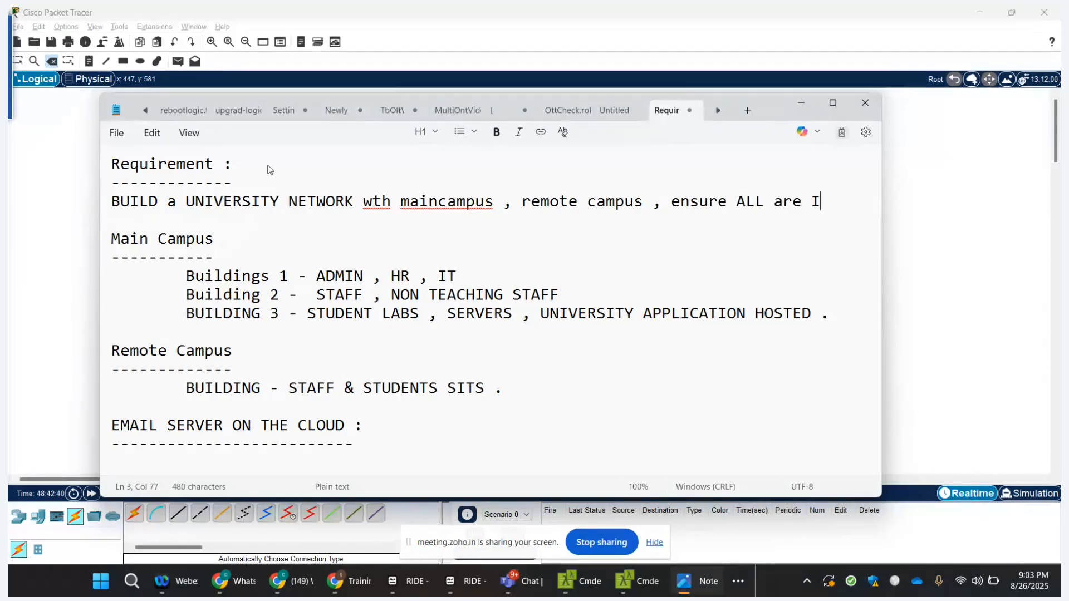
text(NTERCONNECTED .)
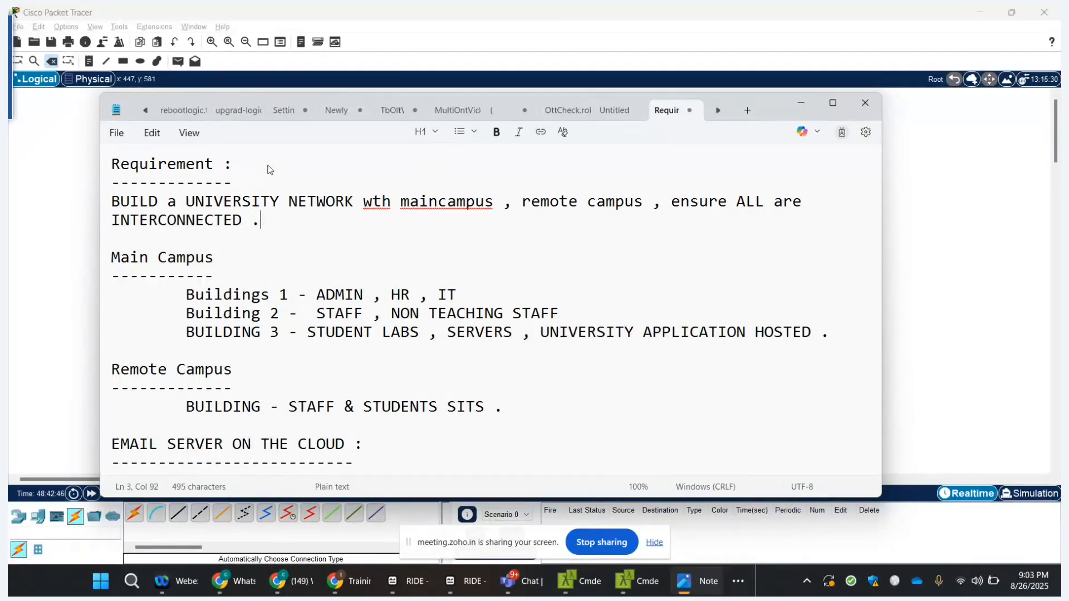
- Add a separate line "MAINCAMPUS/REmote ---Can communicate the EMAIL SERVERs in the CLOUD ." above the Main Campus section
key(Return)
key(Return)
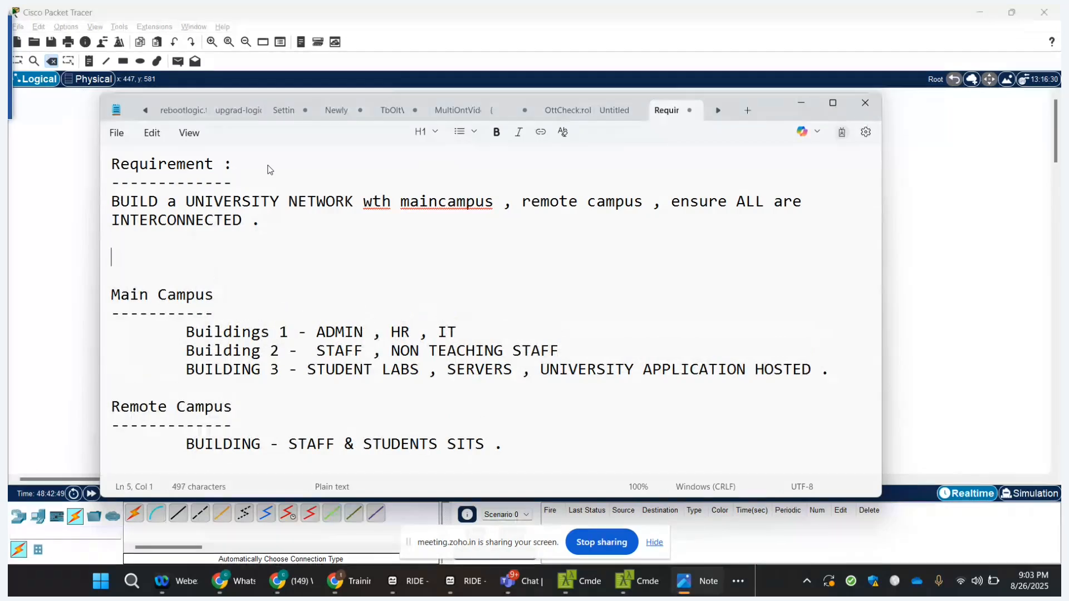
text(T)
key(BackSpace)
text(MAI)
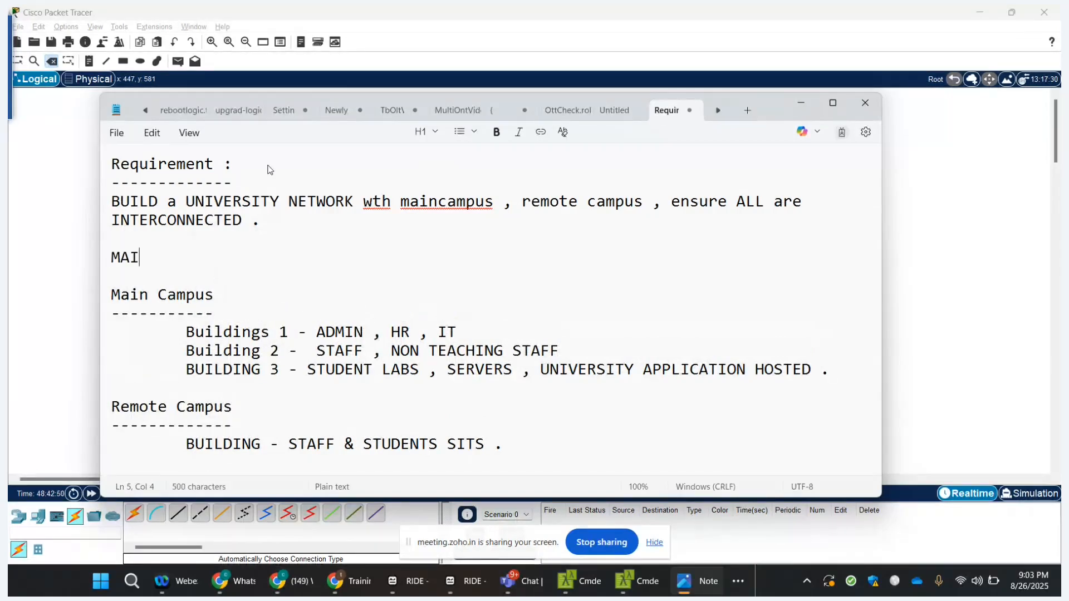
text(NCAMPUS/RE)
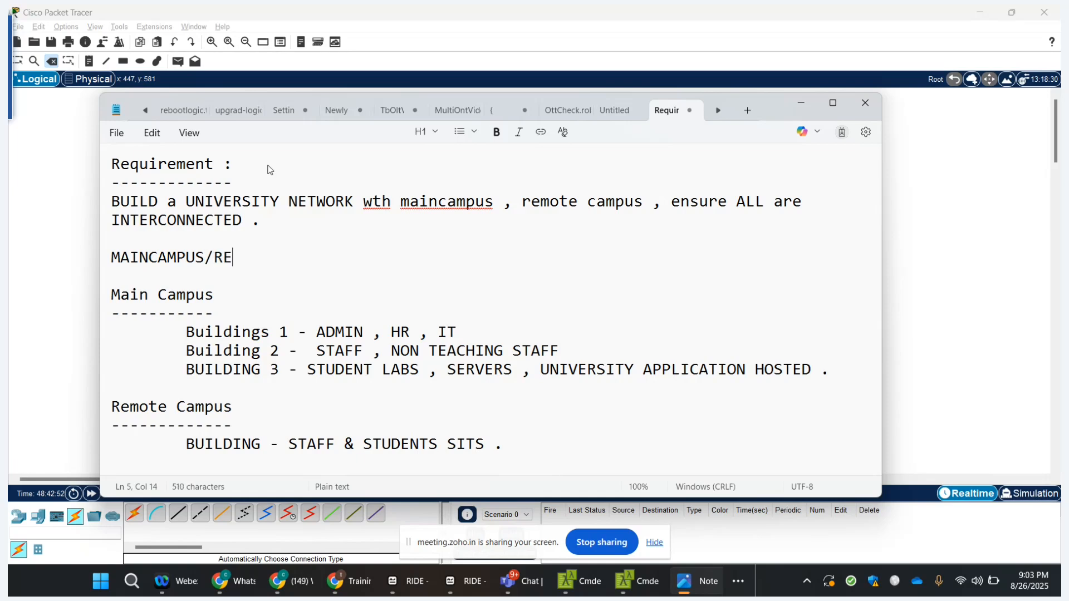
text(mote ---Can comm)
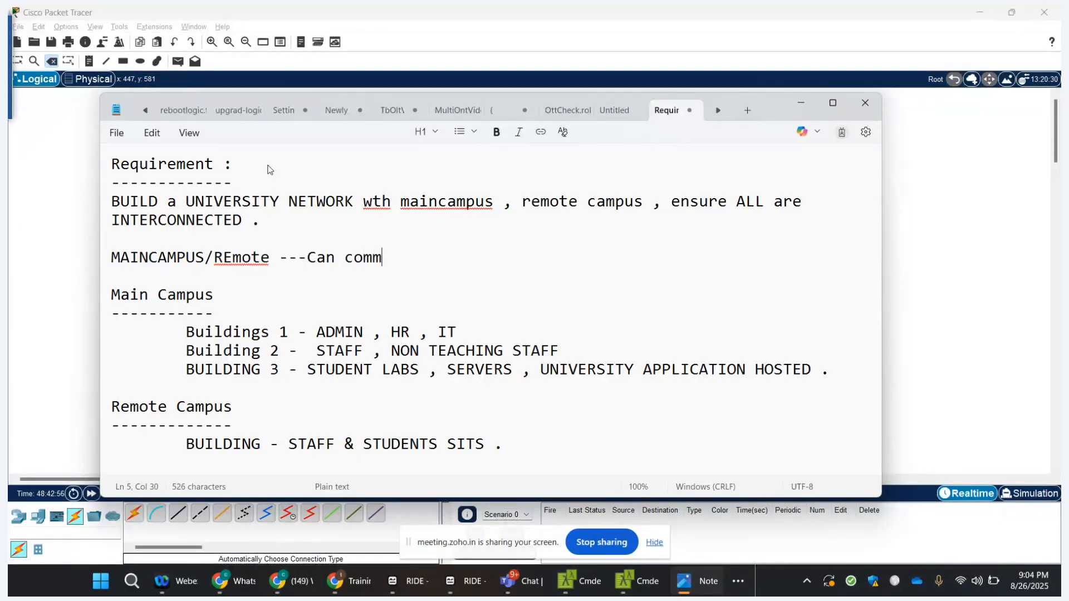
text(unicate the )
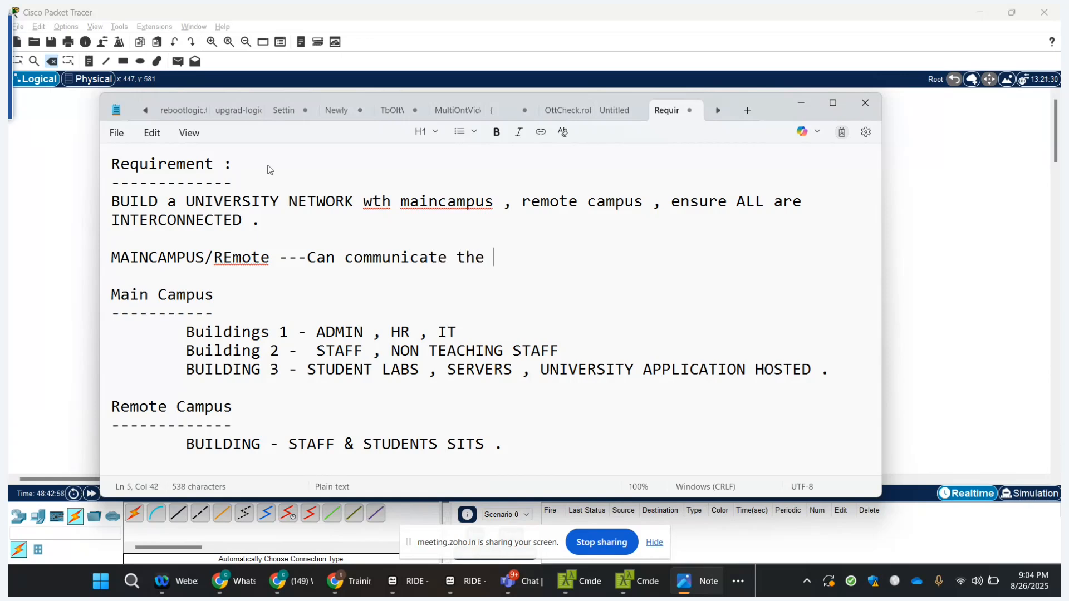
text(EMAIL SERVERs ho)
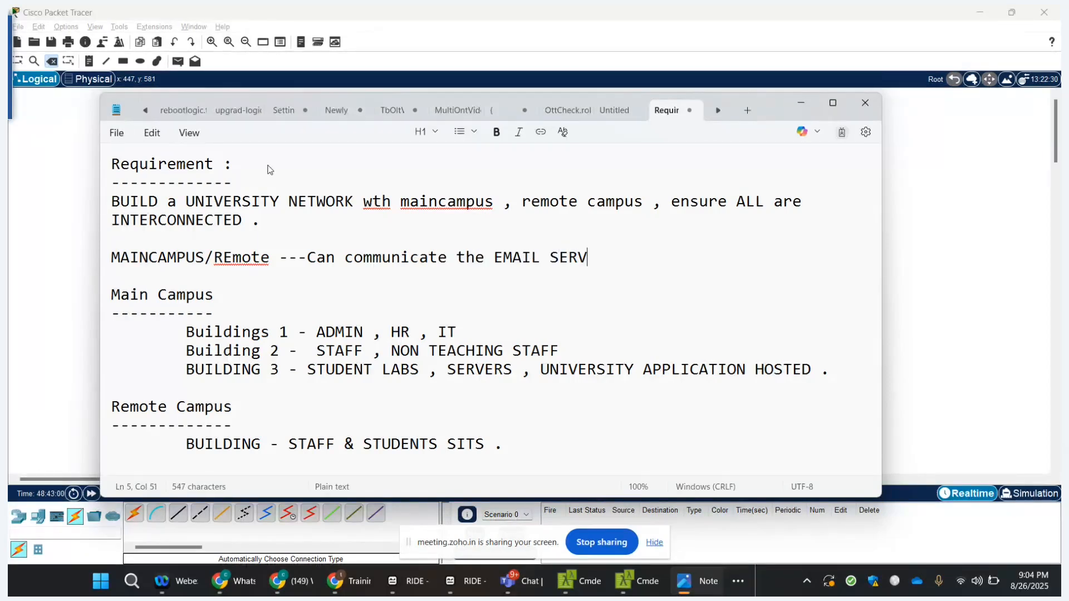
key(BackSpace)
key(BackSpace)
text(in the CLOUD .)
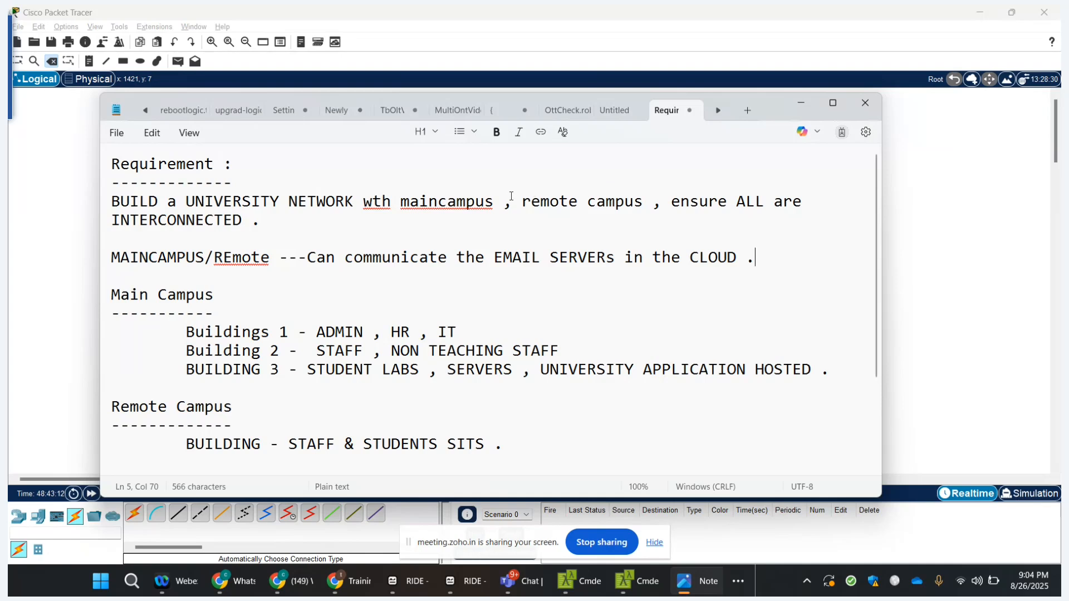
- Review the remote campus and main campus mentions in the summary line by highlighting them
double_click(583, 195)
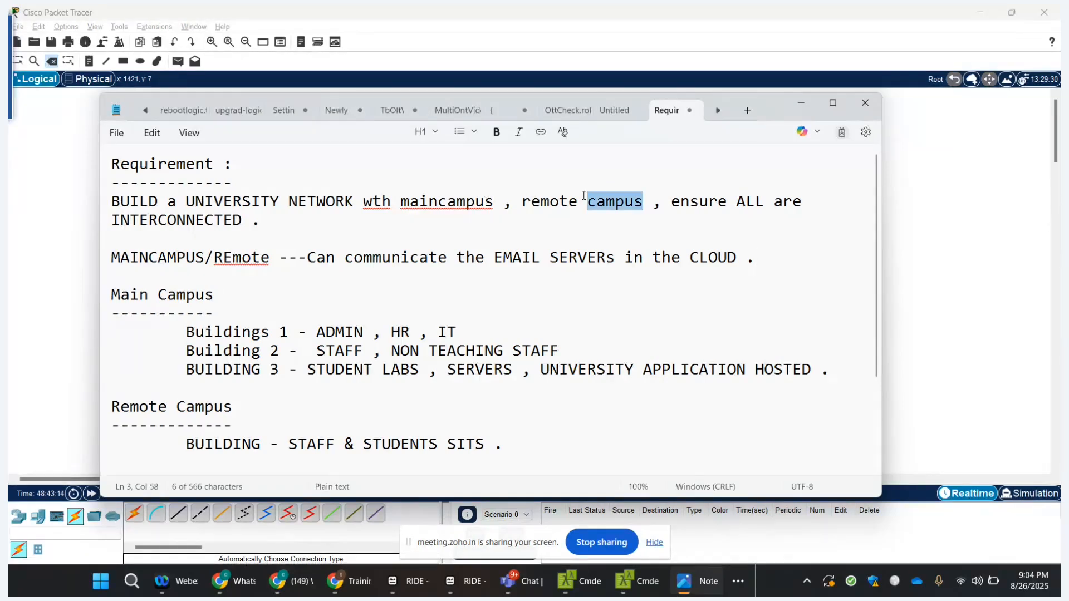
double_click(493, 201)
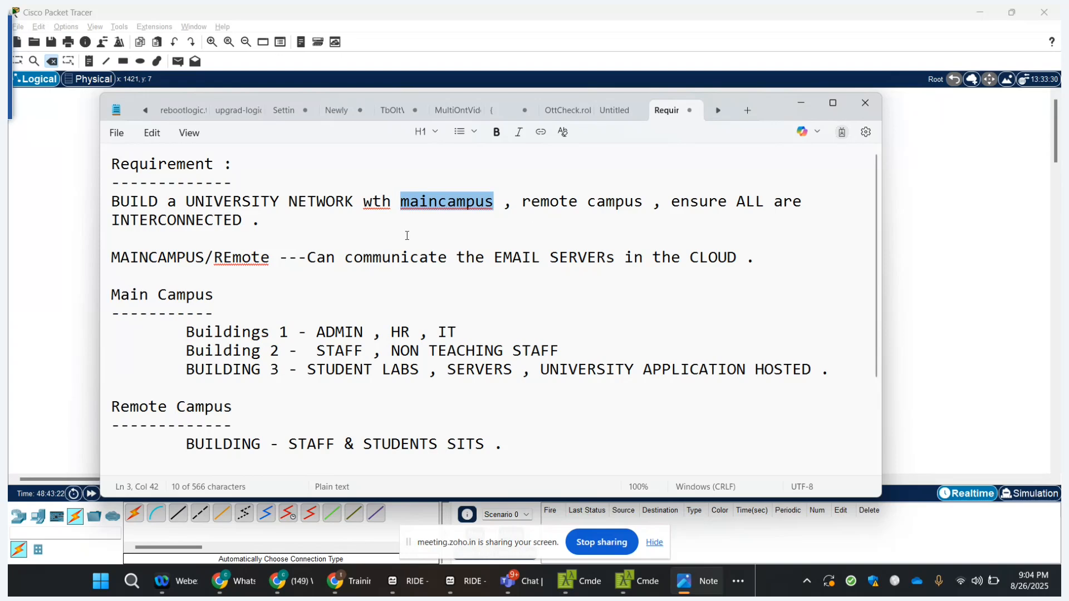
- Replace "REmote" with "REMOTE" in the line about communicating with the cloud email servers
double_click(258, 252)
text(RE)
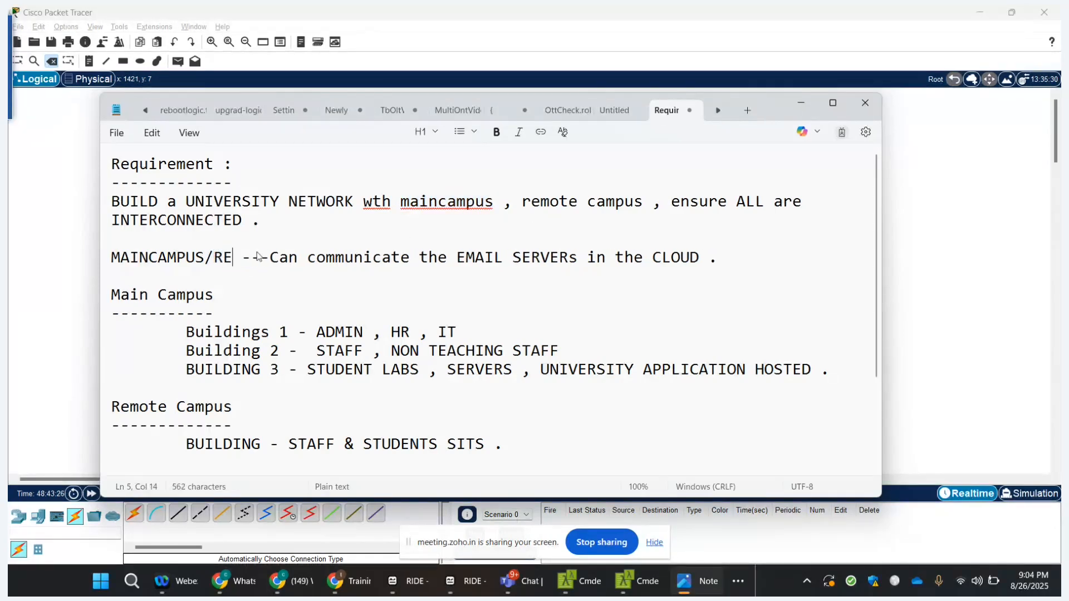
text(MOTE)
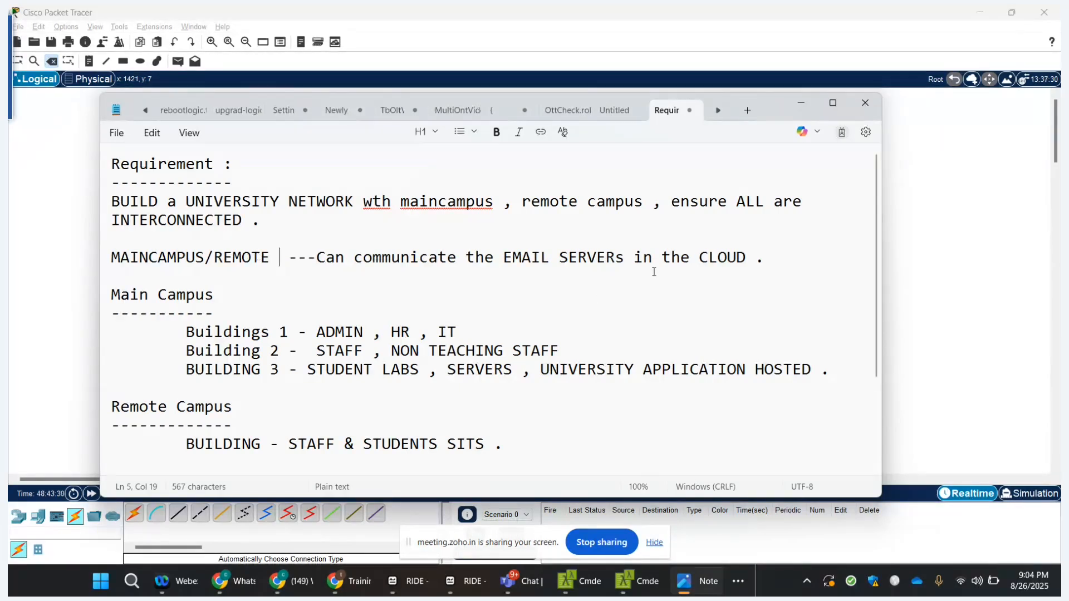
- Close the bracket after "VLAN PLANNING" in the numbered list and add "2. Configurations" and "3. Verification ." beneath it
scroll(718, 258, down, 3)
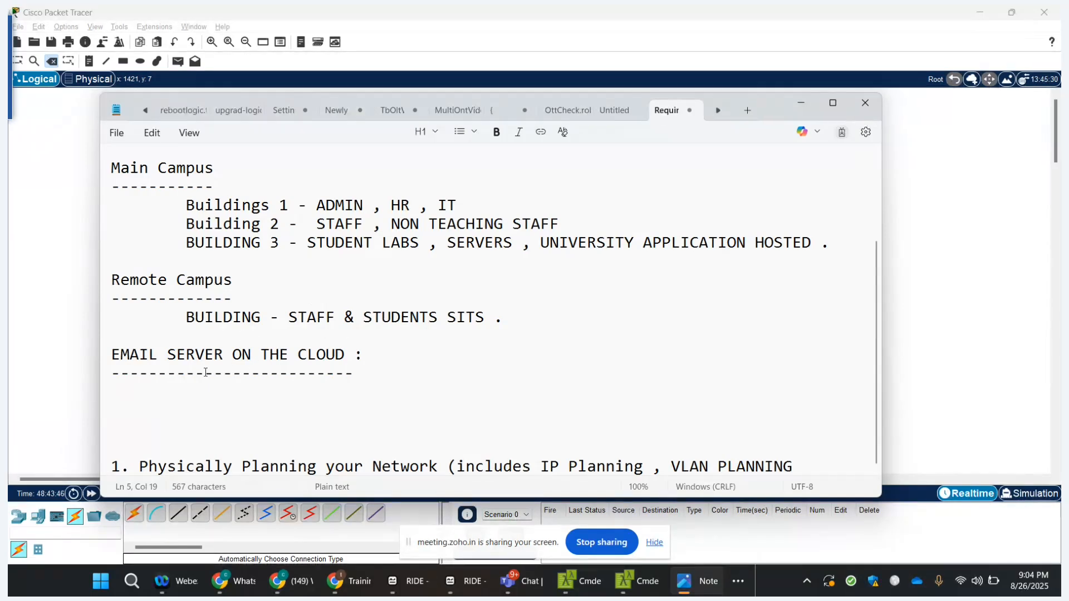
drag(114, 353, 366, 366)
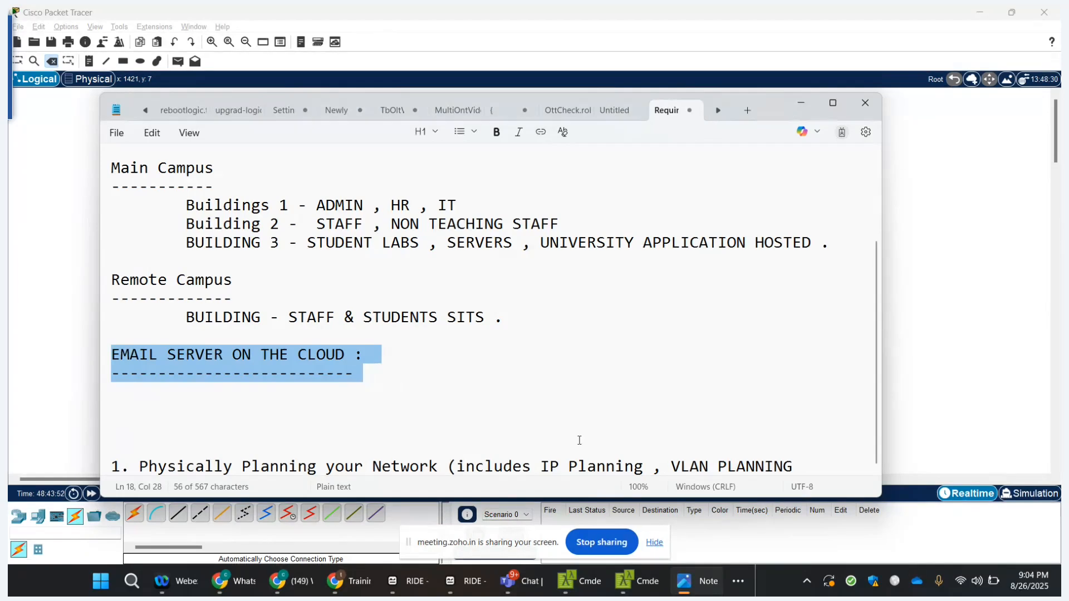
click(811, 459)
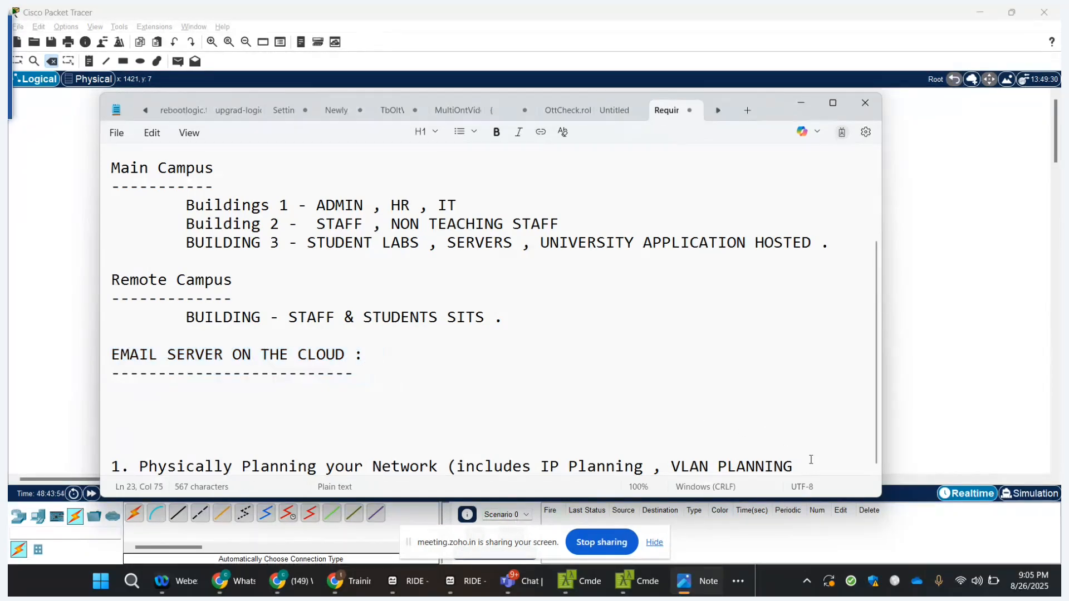
text())
key(Return)
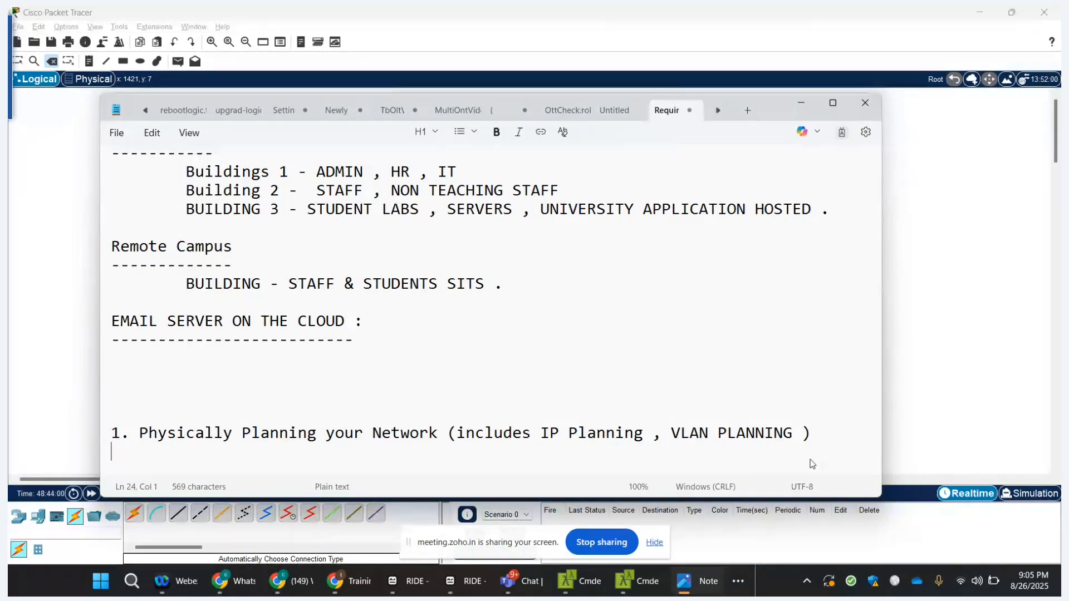
text(2. Configurations)
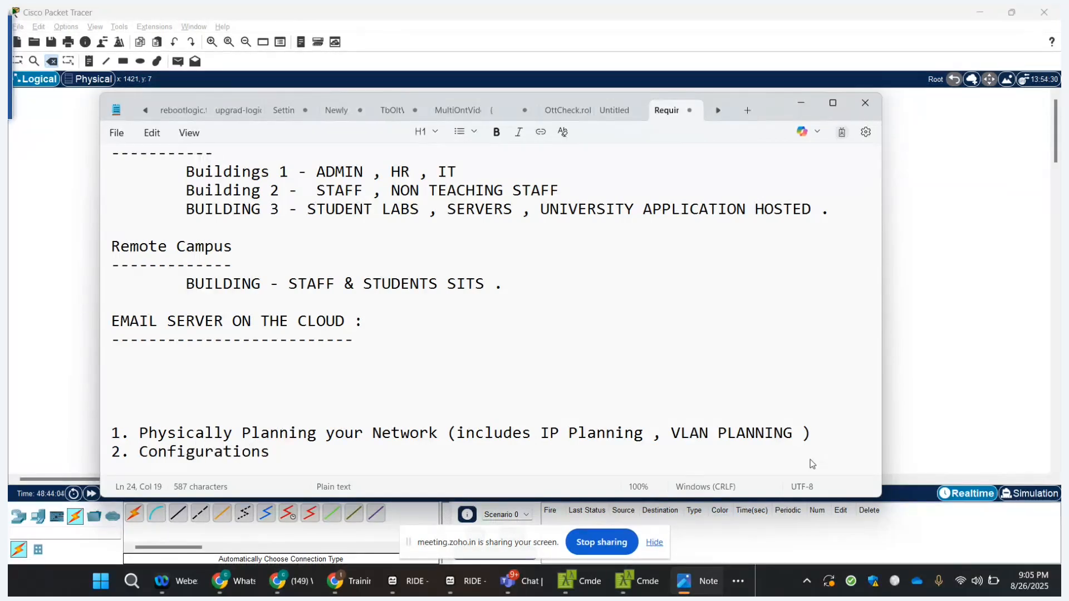
key(Return)
text(3. Verificat)
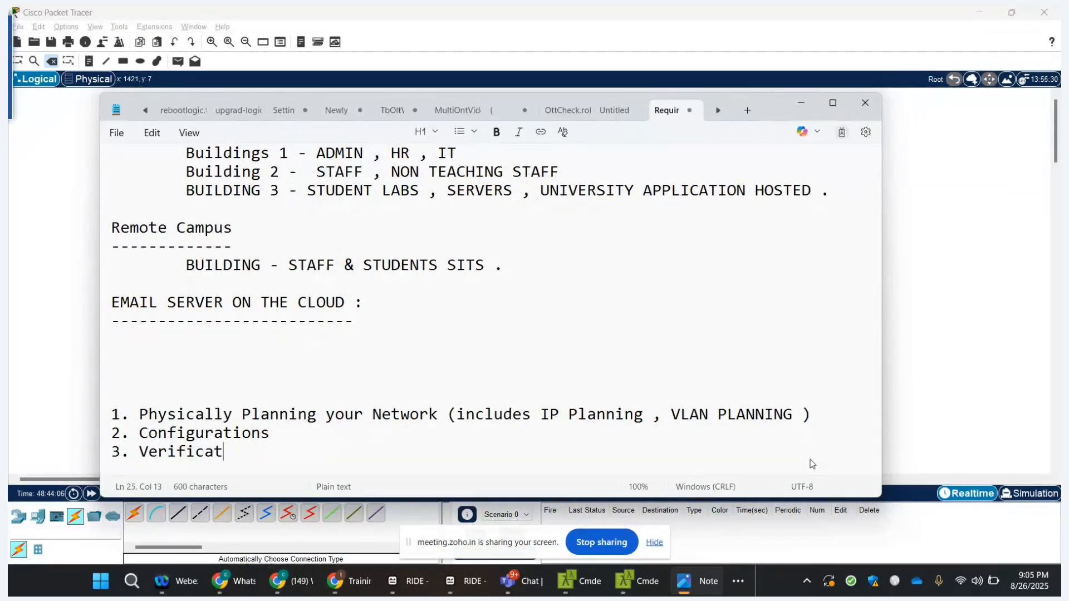
text(ion .)
key(Return)
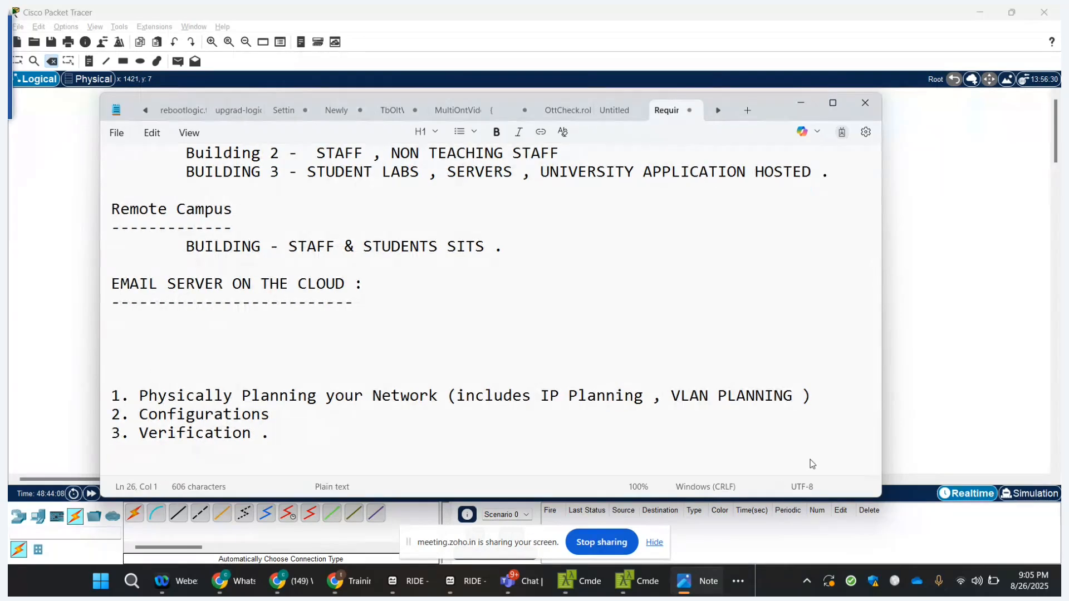
- Review the planning, configuration and verification phases against the campus requirements in the notes
double_click(753, 397)
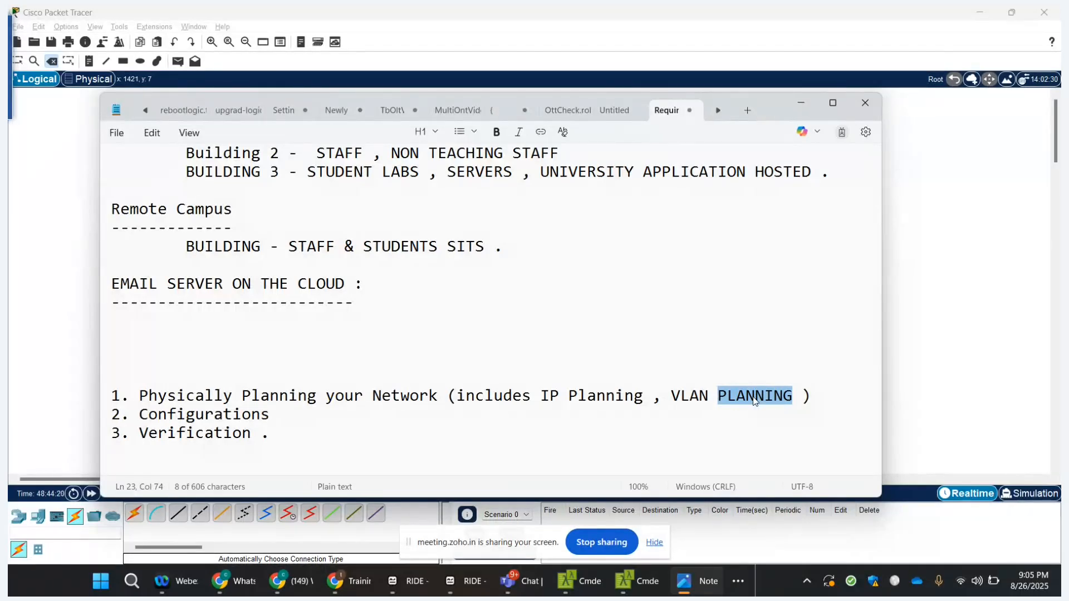
click(354, 407)
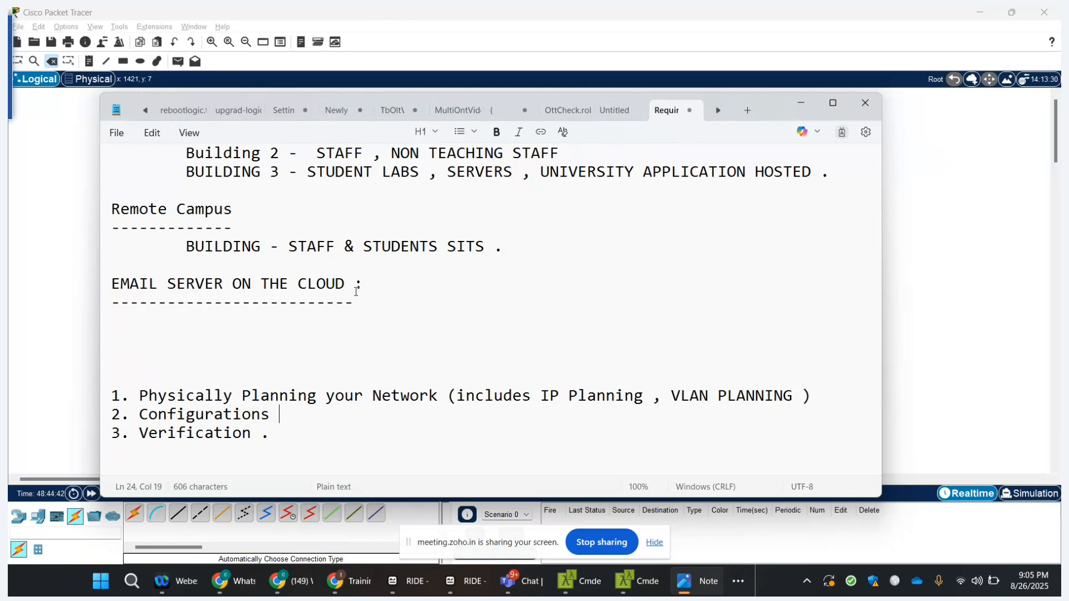
double_click(220, 434)
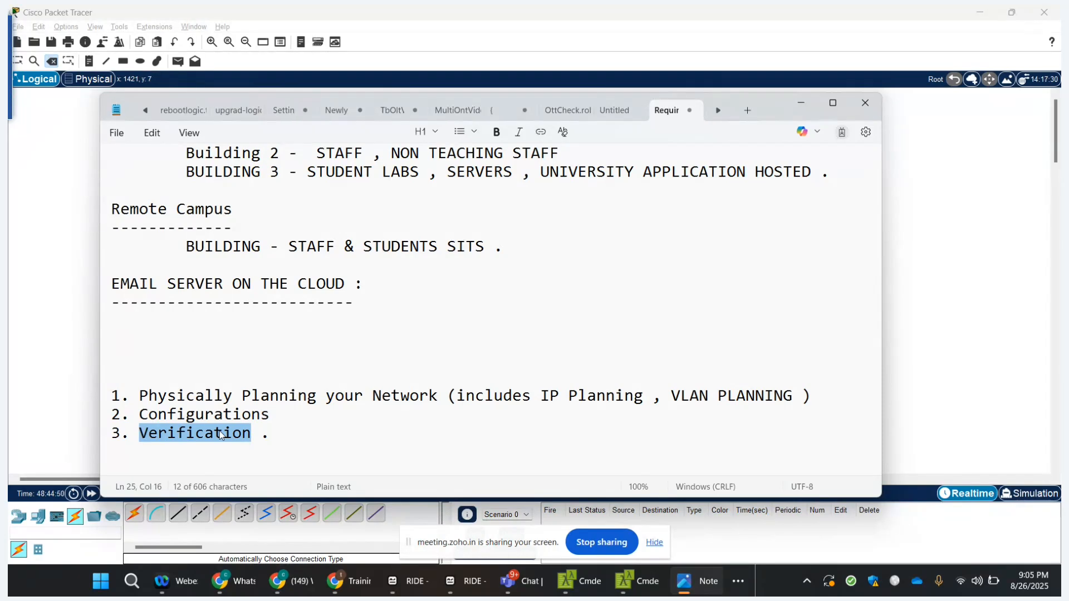
scroll(275, 340, up, 4)
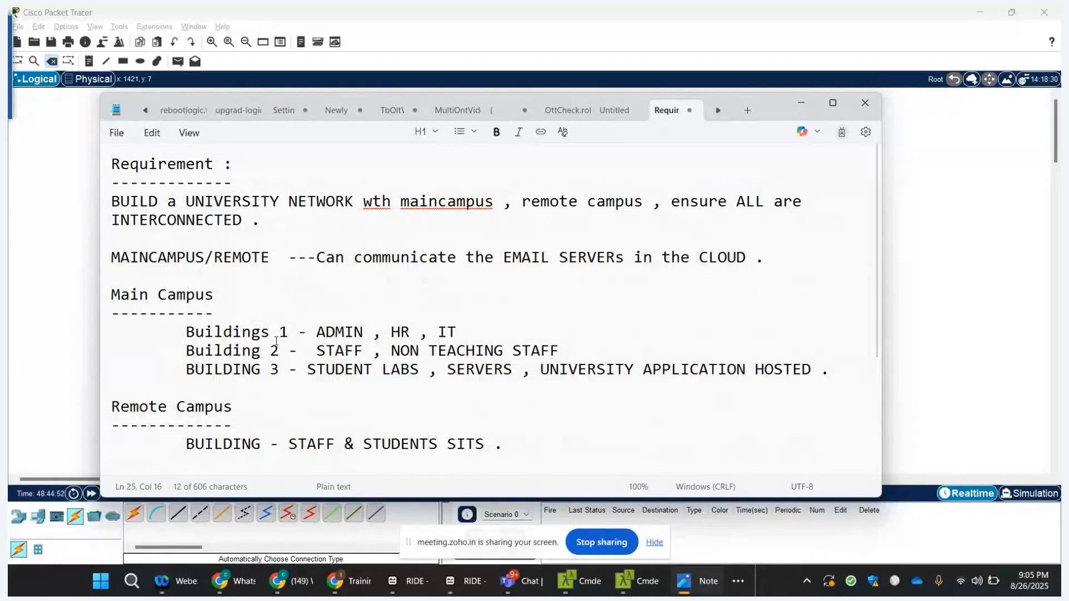
scroll(275, 340, down, 4)
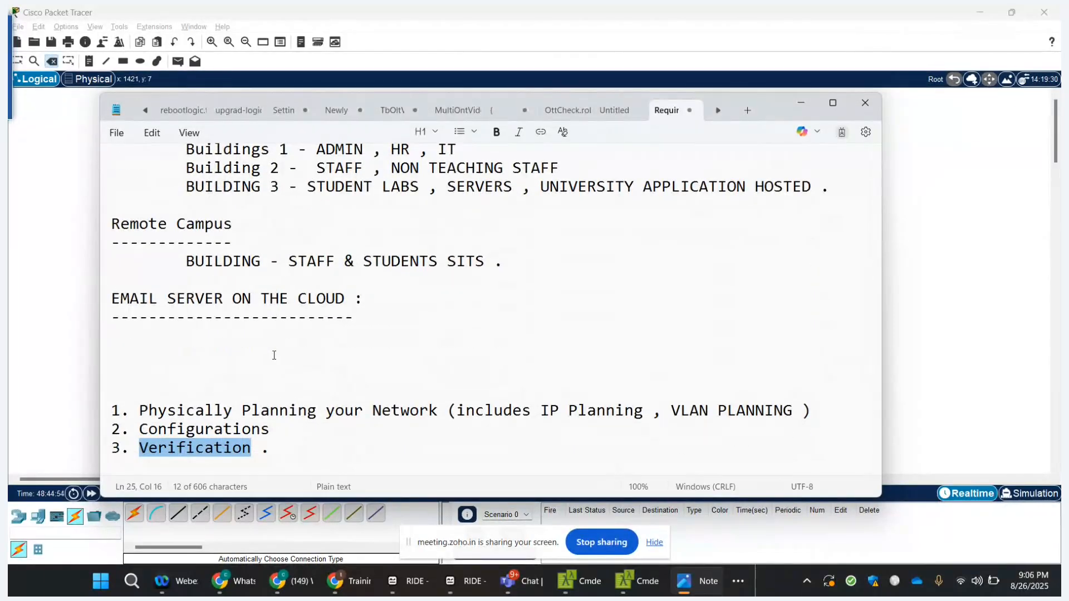
click(270, 447)
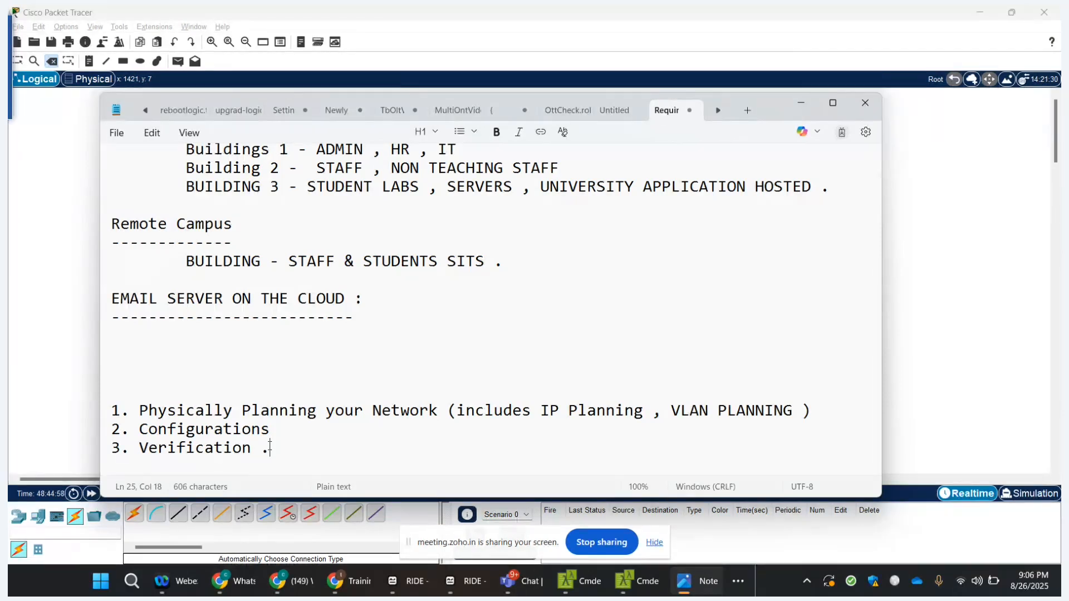
click(148, 410)
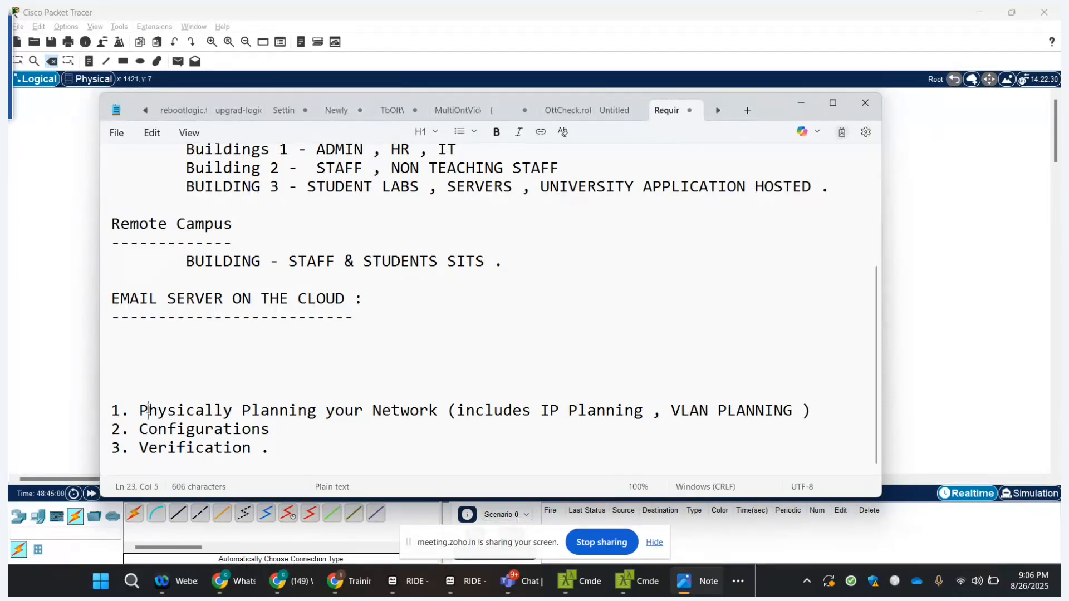
double_click(149, 410)
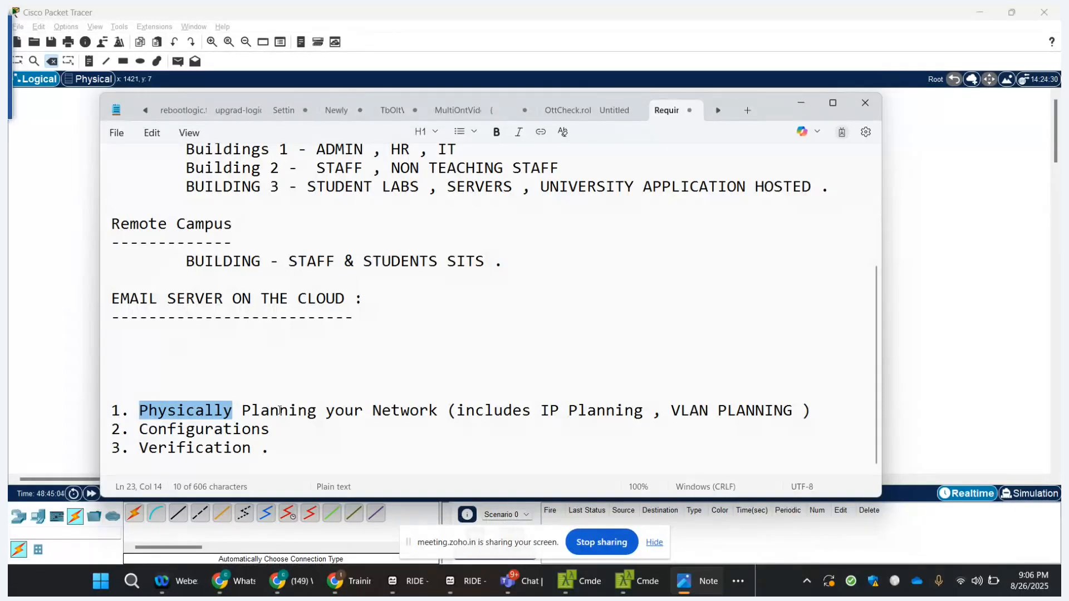
- Start a separate numbered list below the Verification item with "1. UNDERSTAND VLAN , DHCP PROTOCOL ,"
click(288, 447)
key(Return)
key(Return)
key(Return)
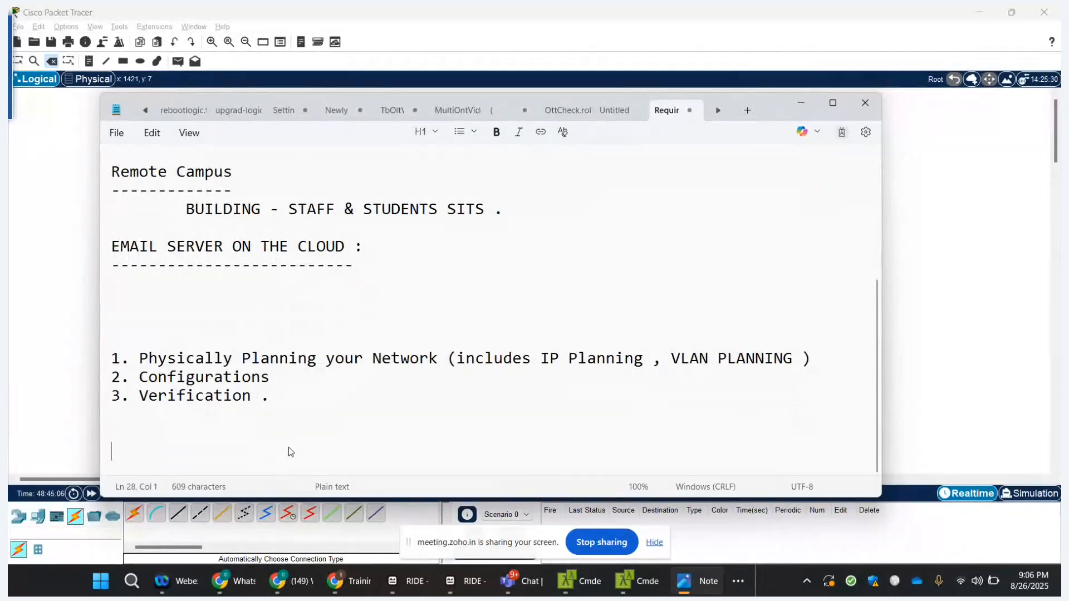
text(1. UNDERST)
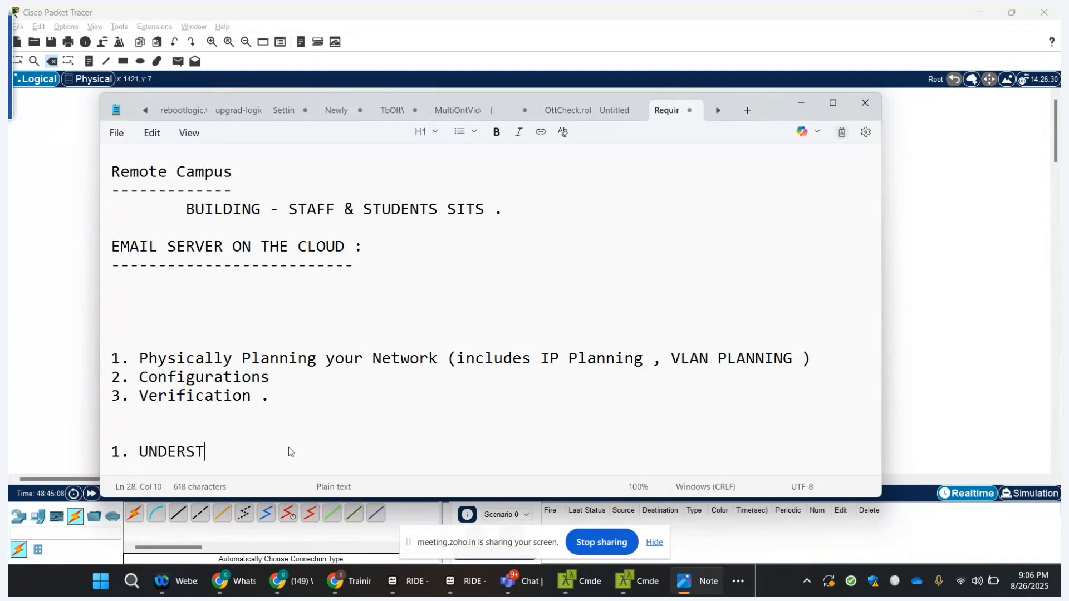
text(AND VLAN   )
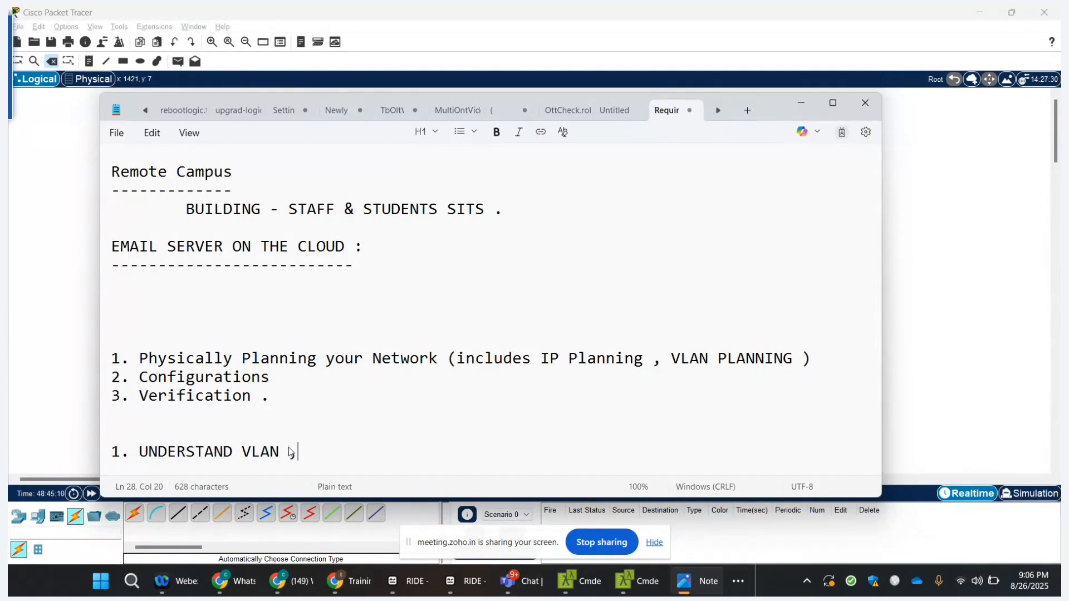
text(DHCP PROTOCOL ,)
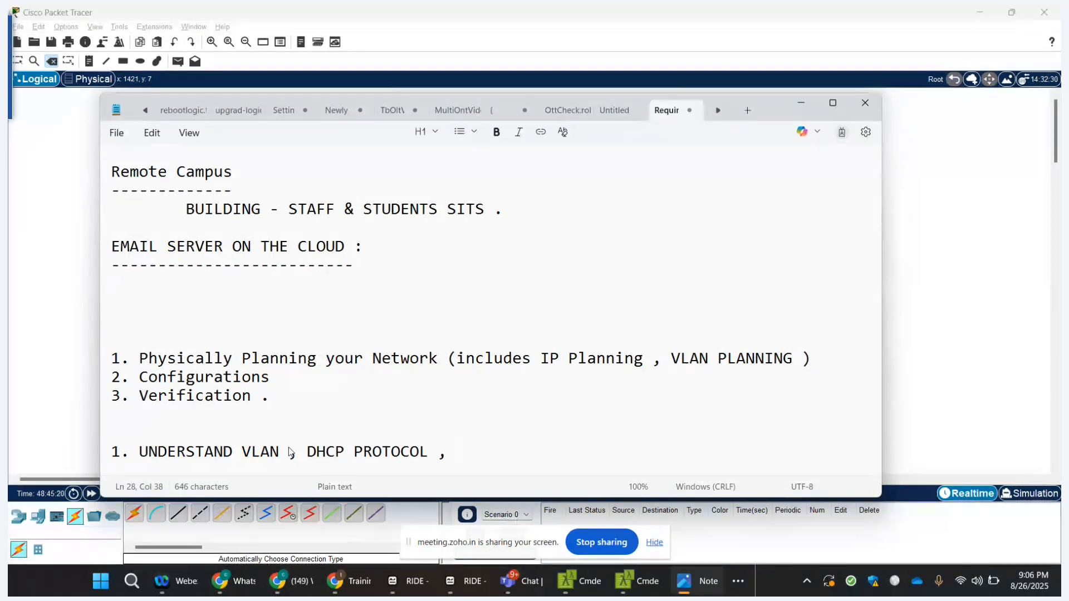
- Extend the list of topics to understand with "ROUTING BASICs , How SWITCH WORKS ,"
text(ROUT)
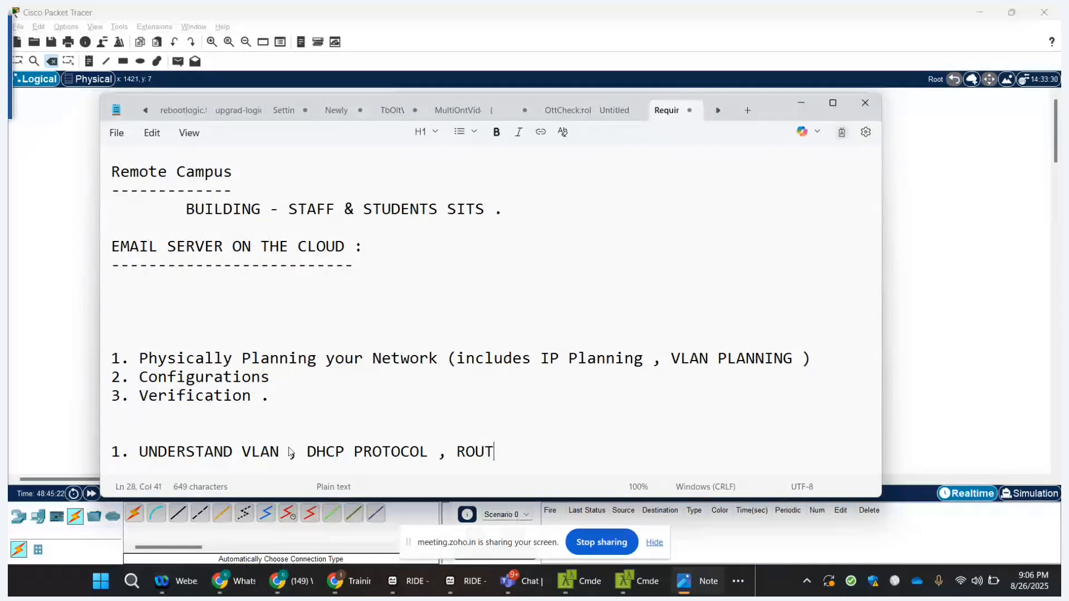
text(ING BASIC)
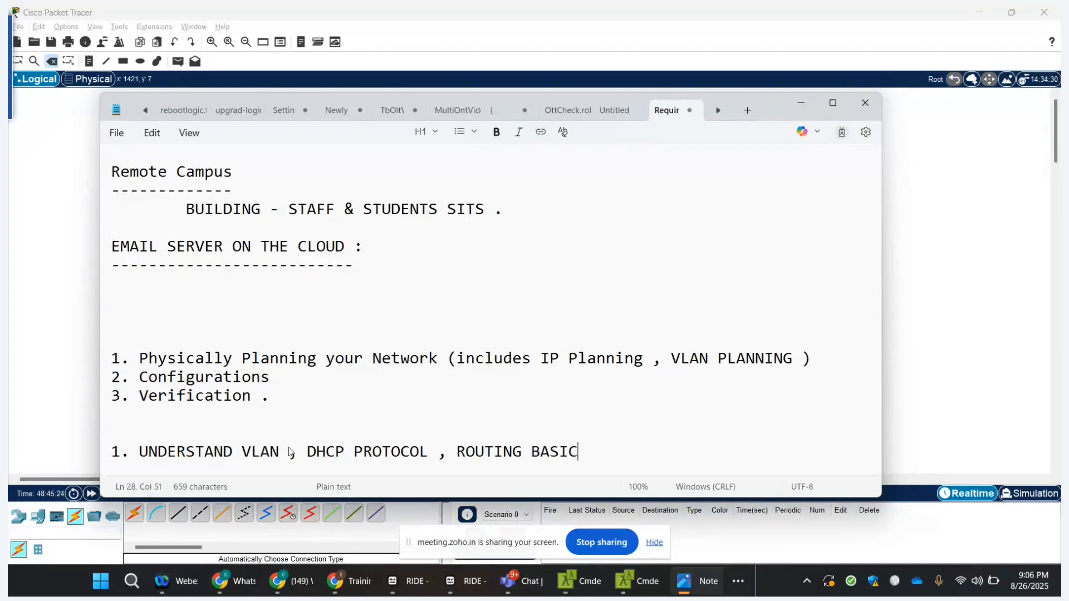
text(S , )
text(H)
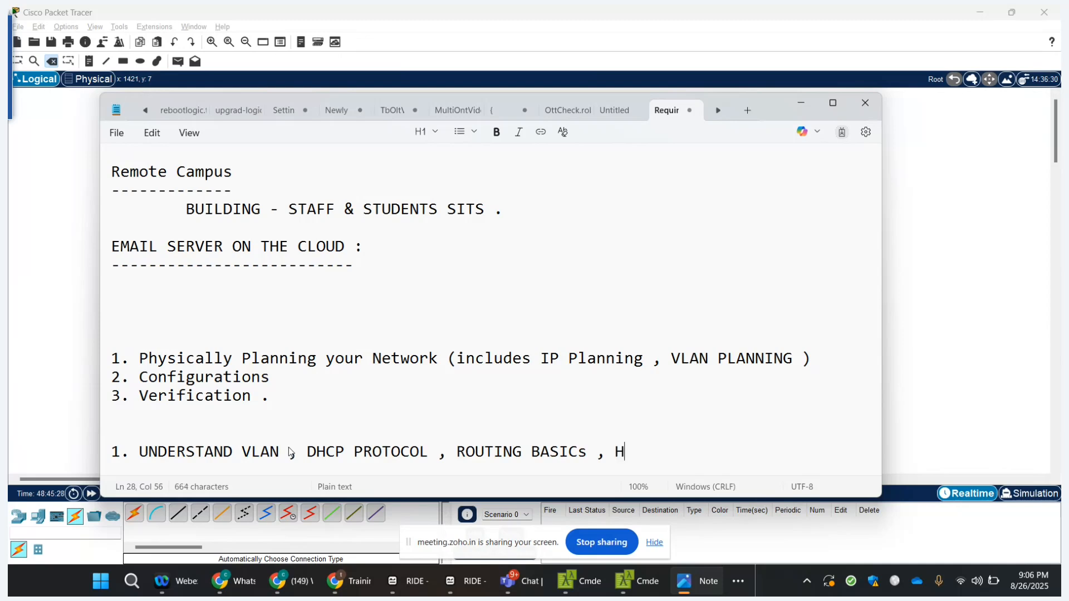
text(ow SWITCH )
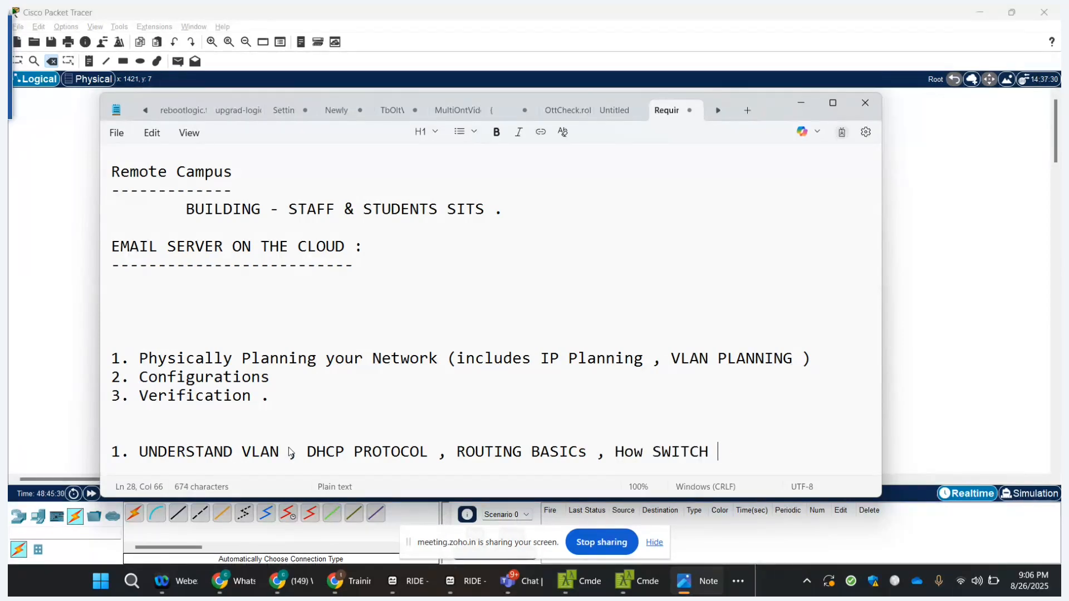
text(WORKS ,)
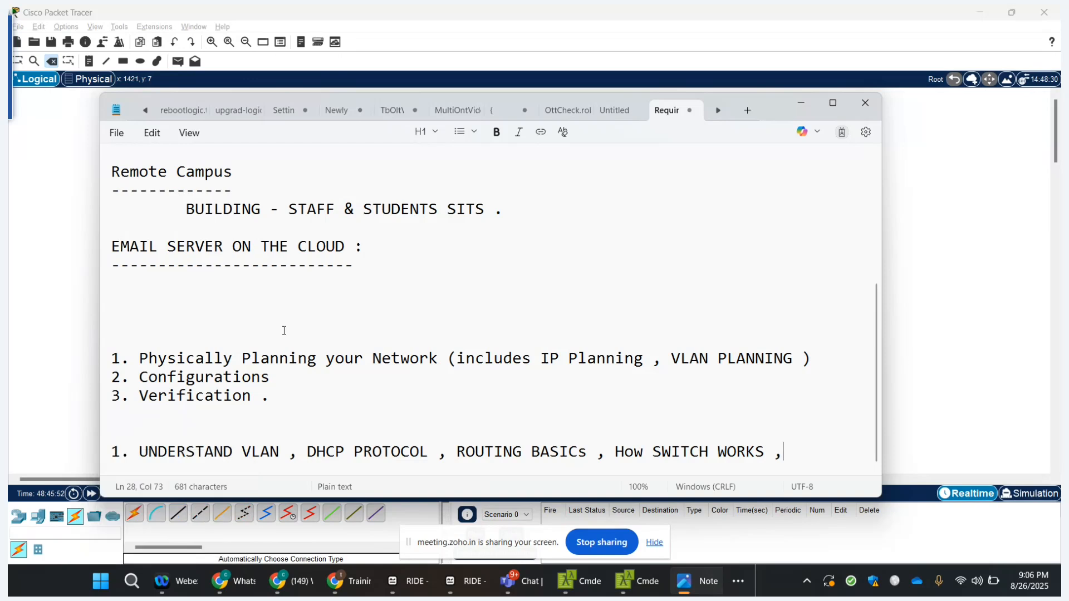
- Switch to Cisco Packet Tracer and draw a large unfilled rectangle with a pink outline in the middle of the logical workspace
triple_click(284, 359)
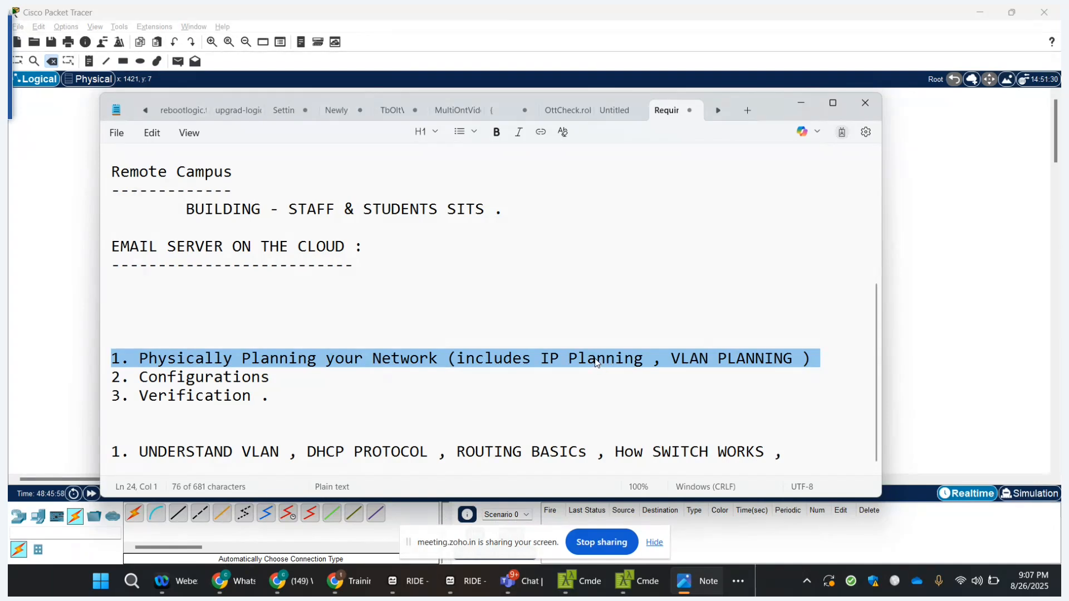
double_click(707, 359)
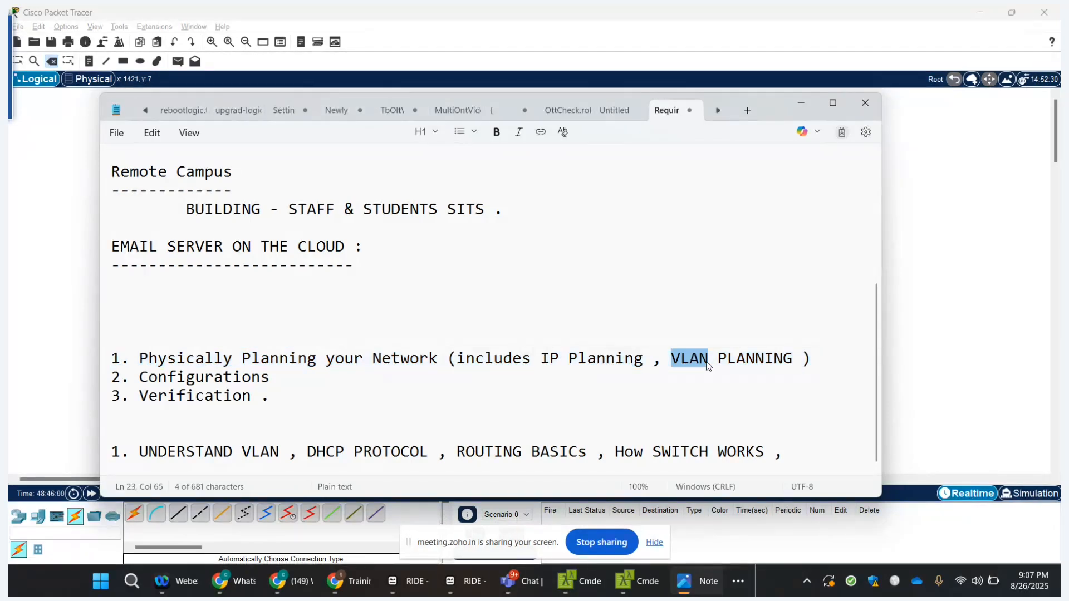
click(803, 105)
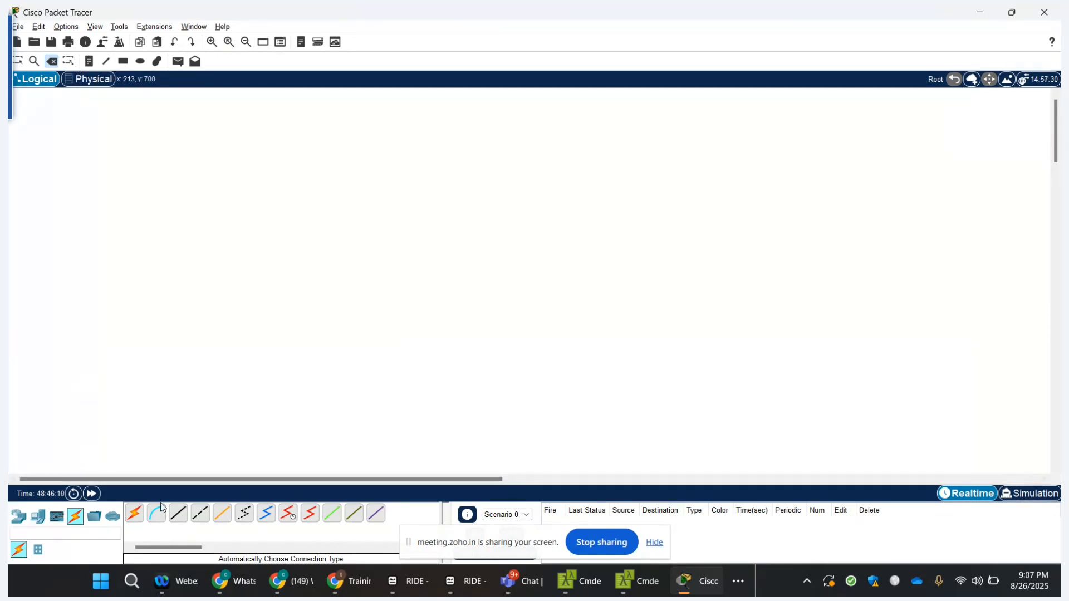
click(124, 61)
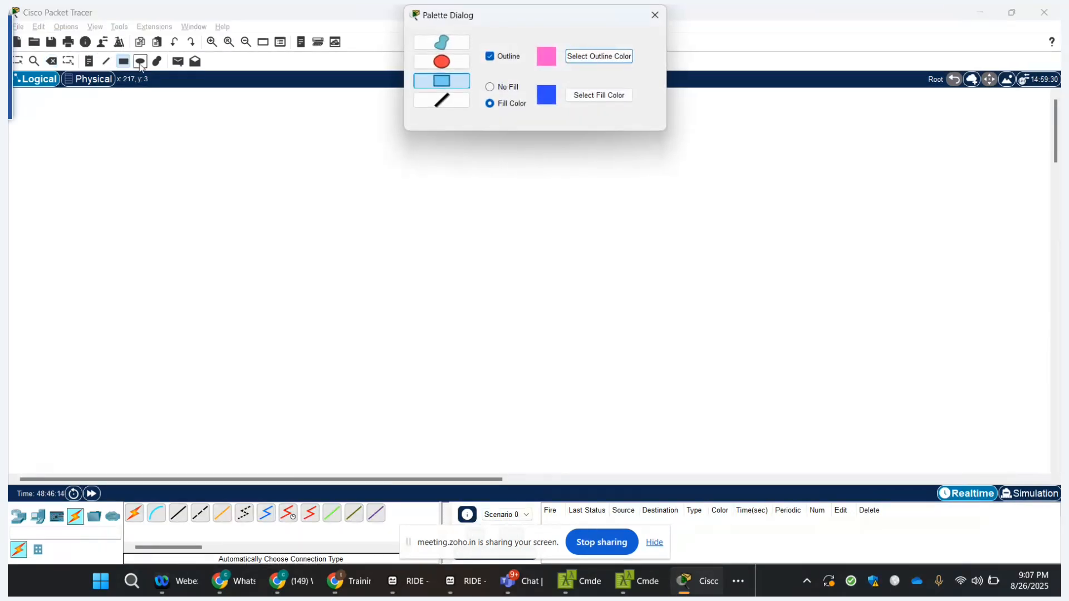
click(492, 87)
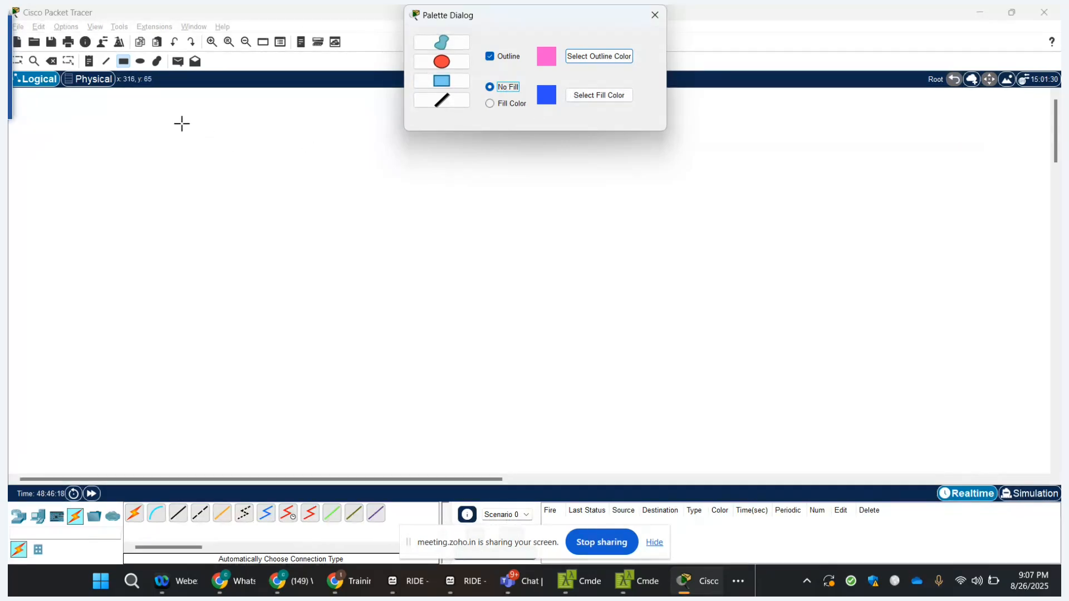
drag(267, 95, 743, 457)
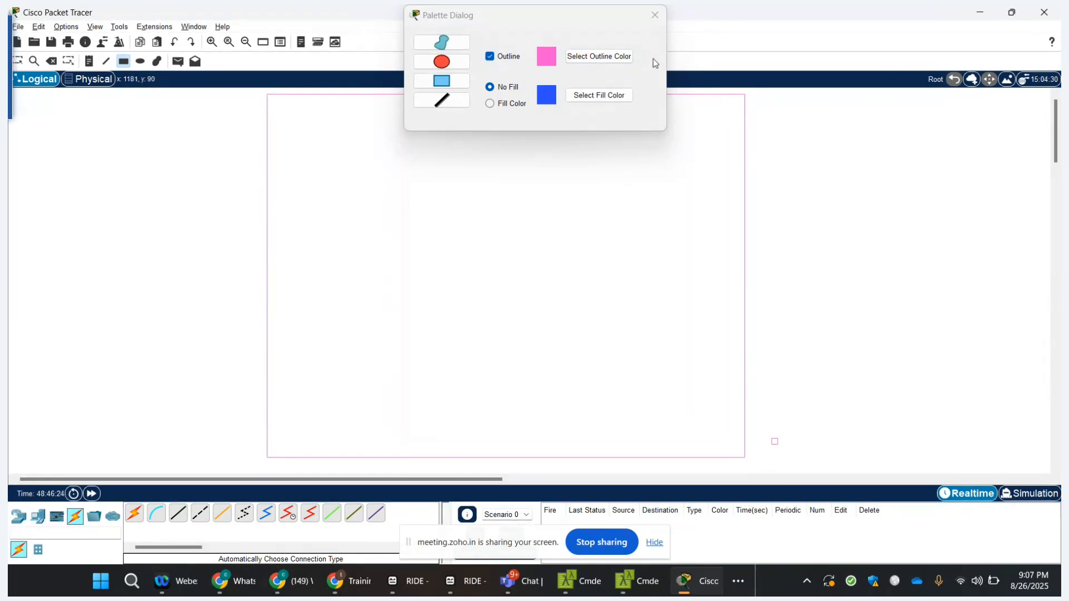
click(653, 17)
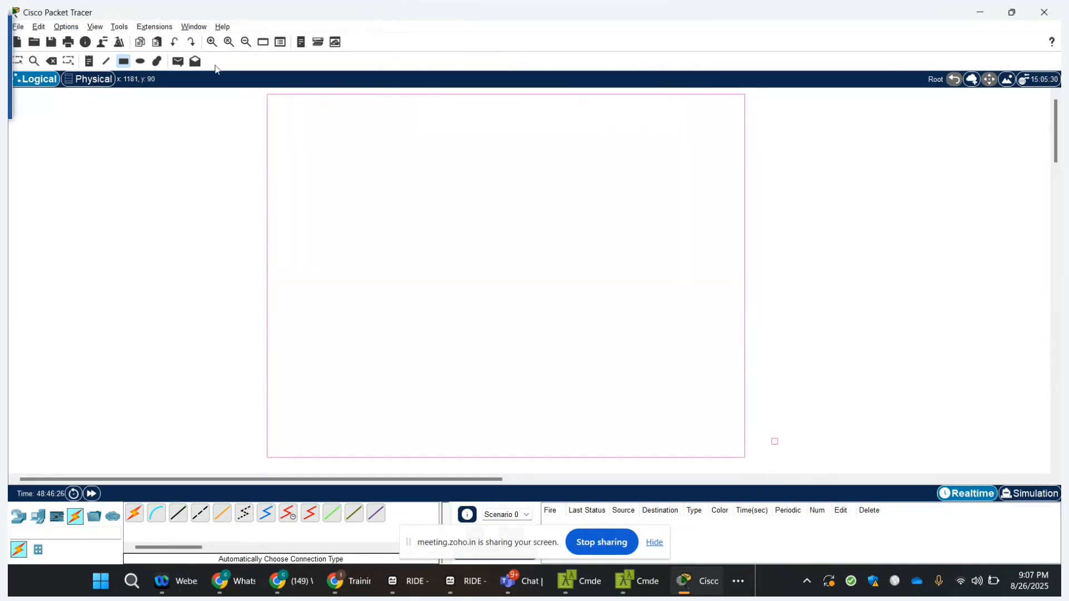
- Add the text label "MAIN CAMPUS" inside the large rectangle's upper-left corner
click(90, 62)
click(280, 105)
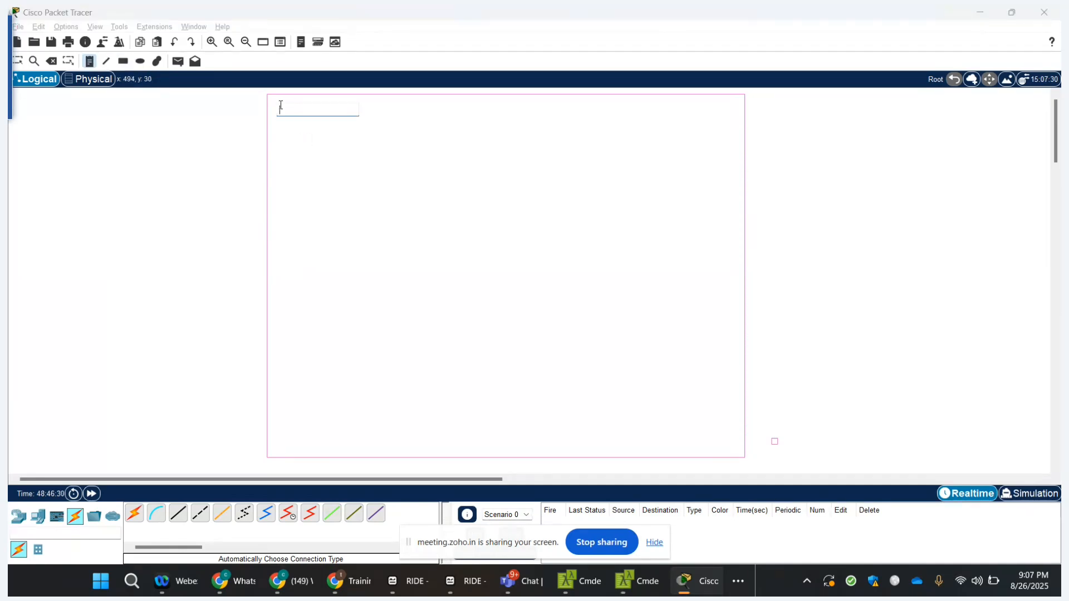
text(MAIN CAMPUS)
click(246, 191)
key(Escape)
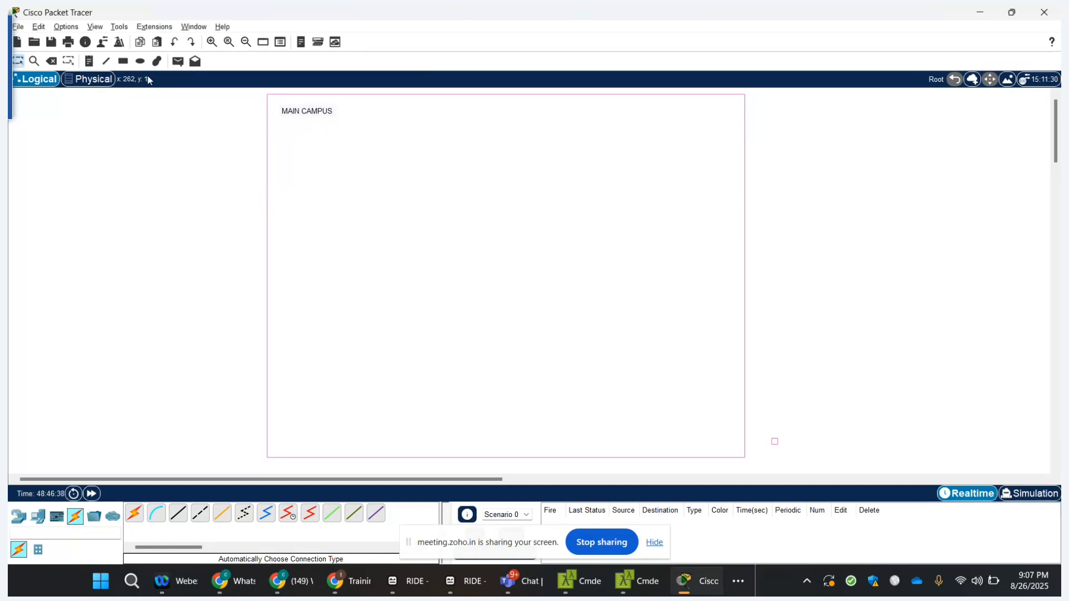
- Draw an unfilled pink rectangle to the right of the MAIN CAMPUS area and retrace it with a blue-violet outline
click(123, 62)
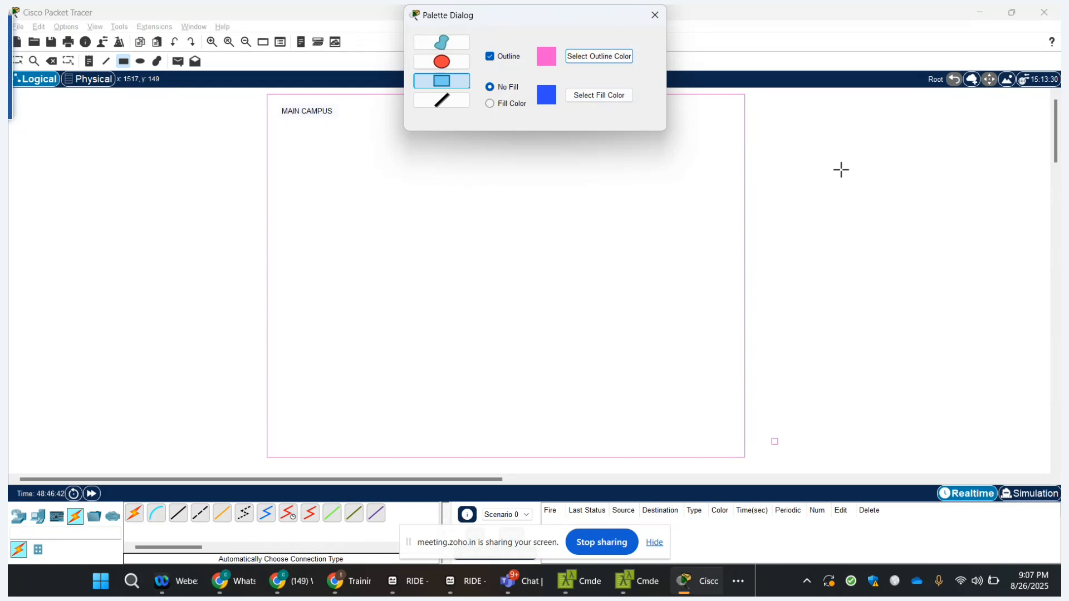
drag(787, 123, 1043, 347)
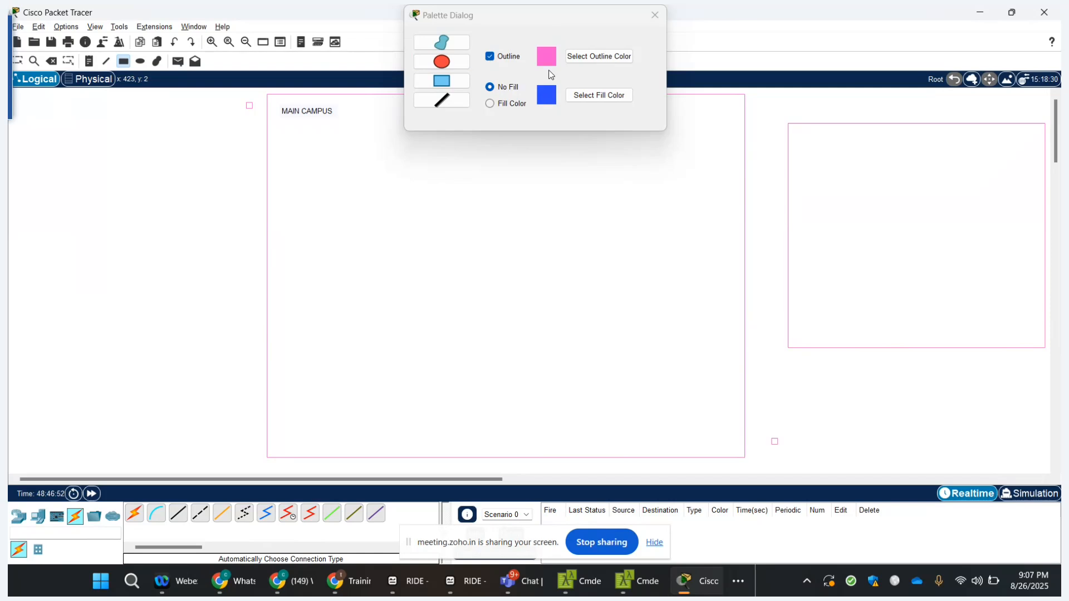
click(590, 57)
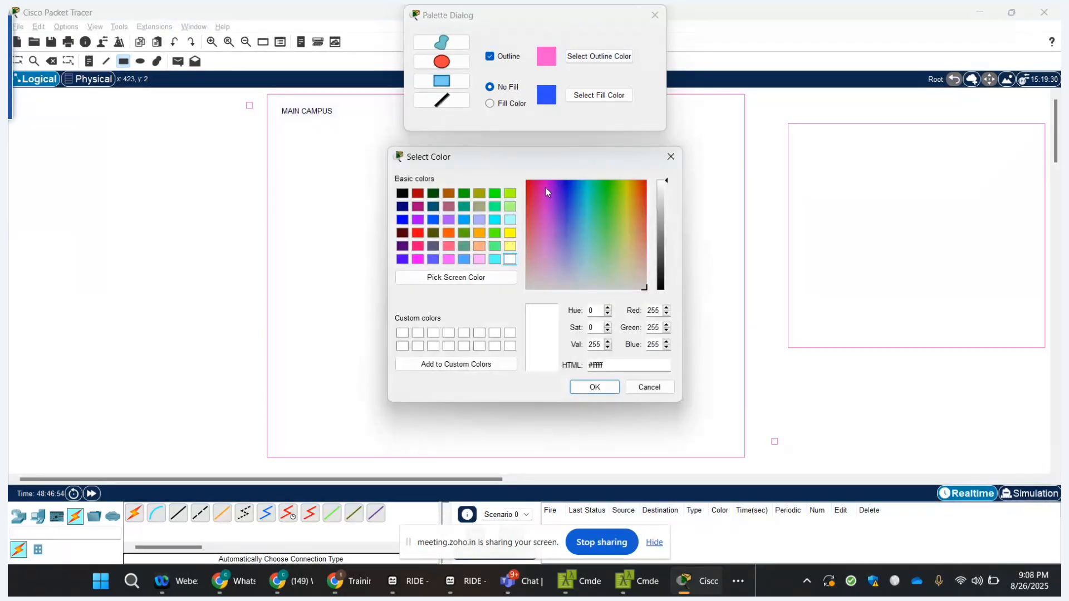
click(563, 192)
click(593, 387)
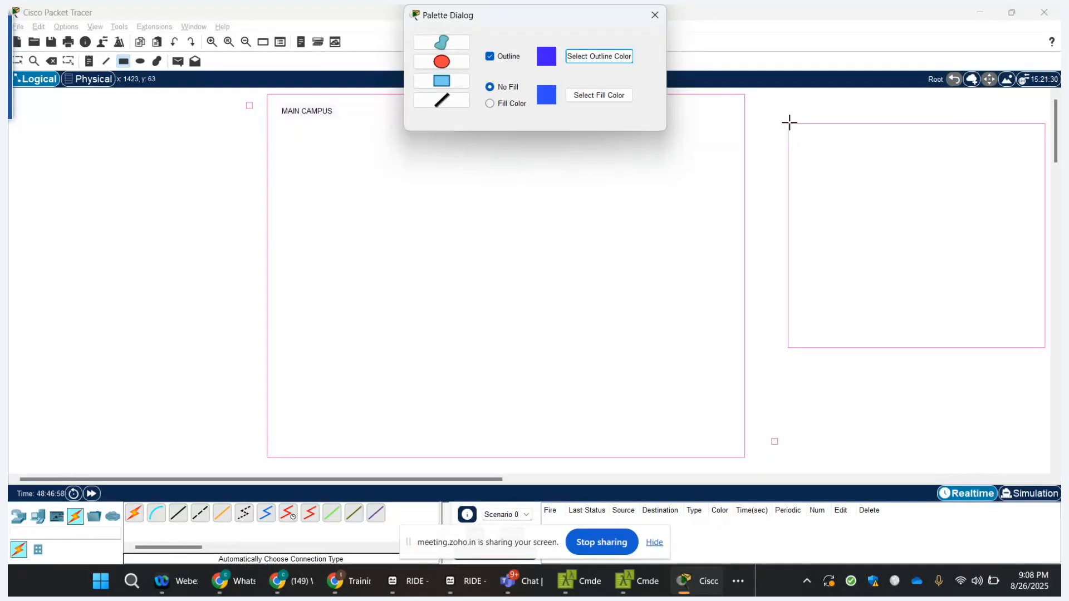
drag(789, 123, 1044, 348)
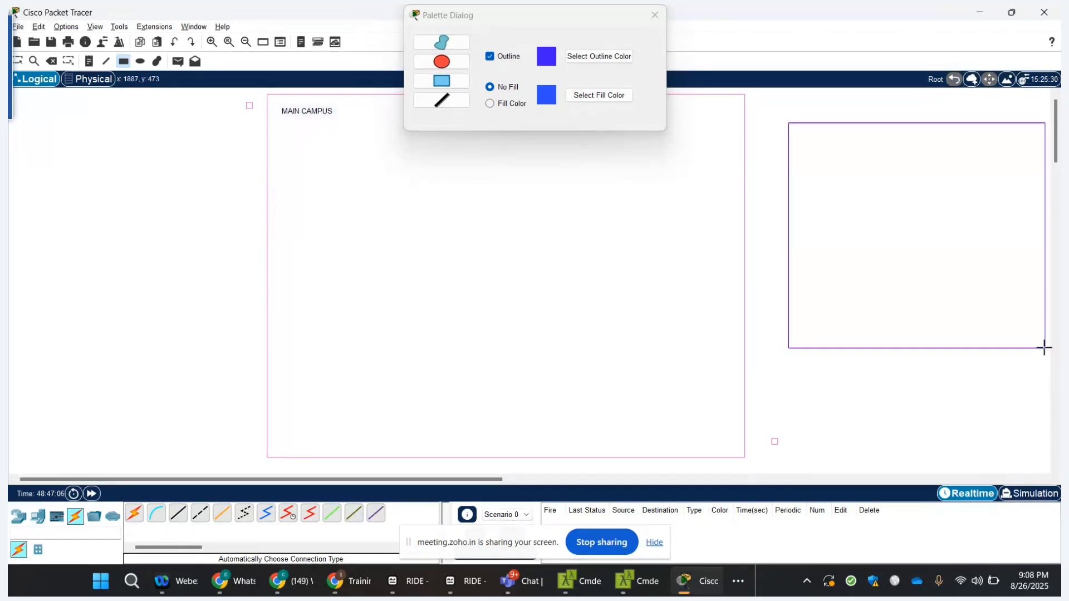
click(995, 389)
click(654, 15)
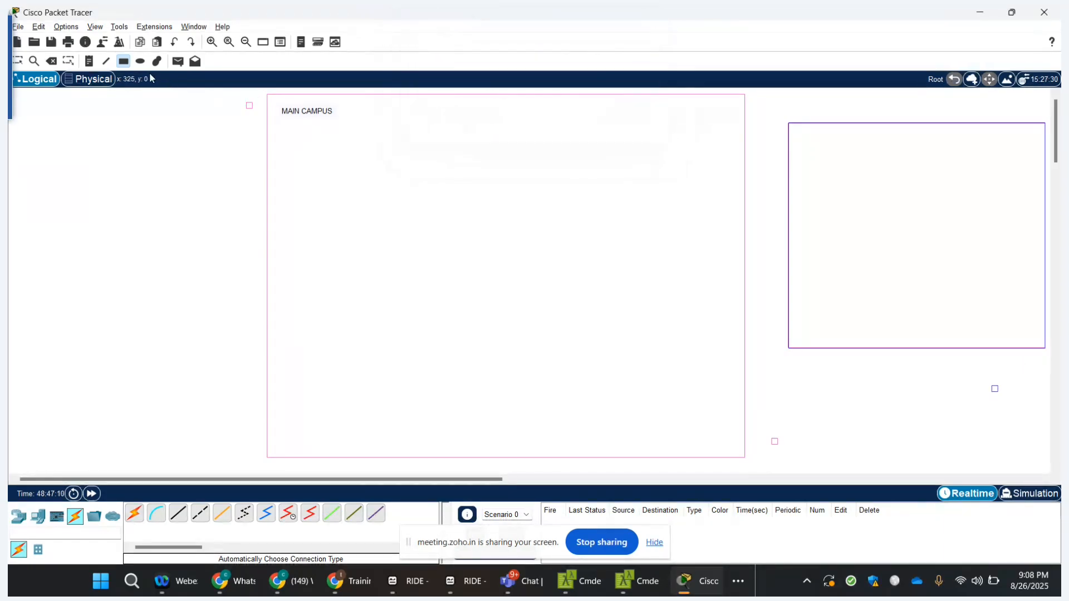
- Add the text label "REMOTE CAMPUS" inside the upper-left corner of the blue-violet rectangle
click(89, 60)
click(796, 132)
text(R)
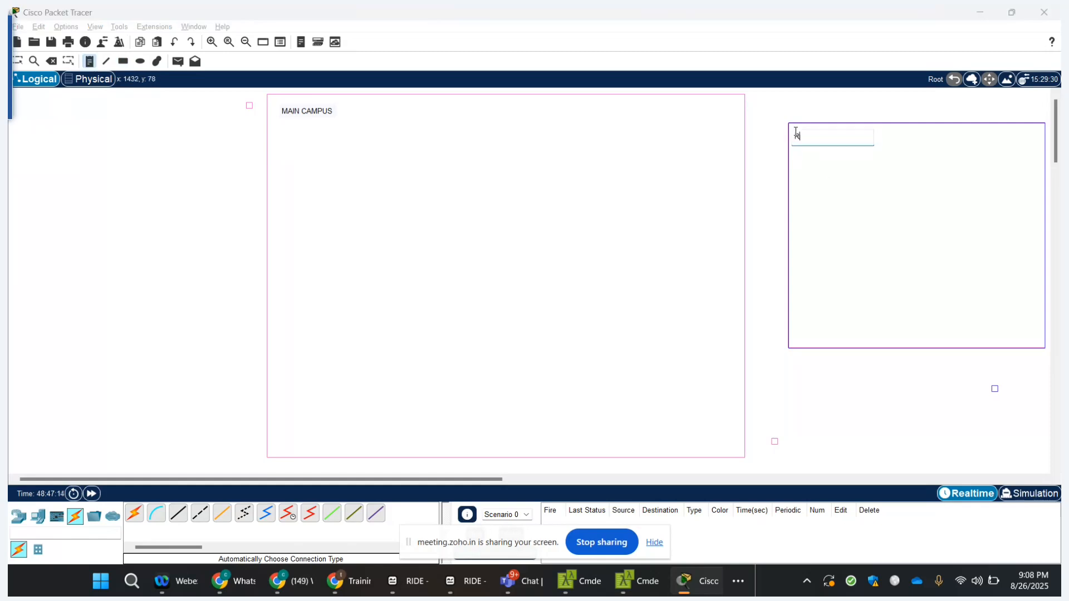
text(EMOTE CAMPUS)
click(259, 129)
key(Escape)
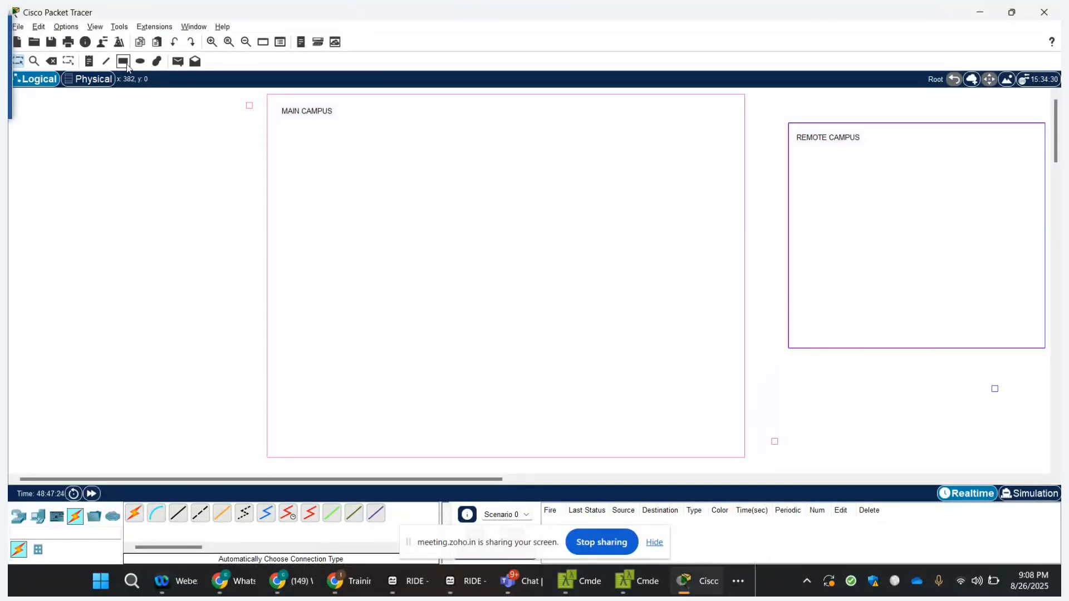
- Draw an unfilled rectangle with a green outline (#4eff18) to the left of the MAIN CAMPUS area
click(89, 61)
click(123, 61)
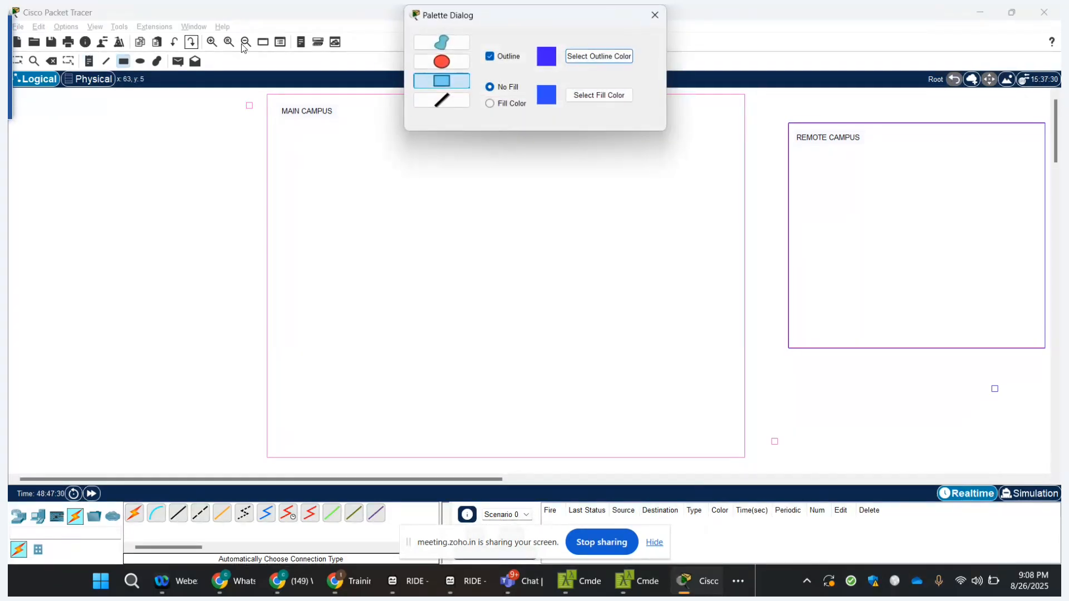
click(599, 56)
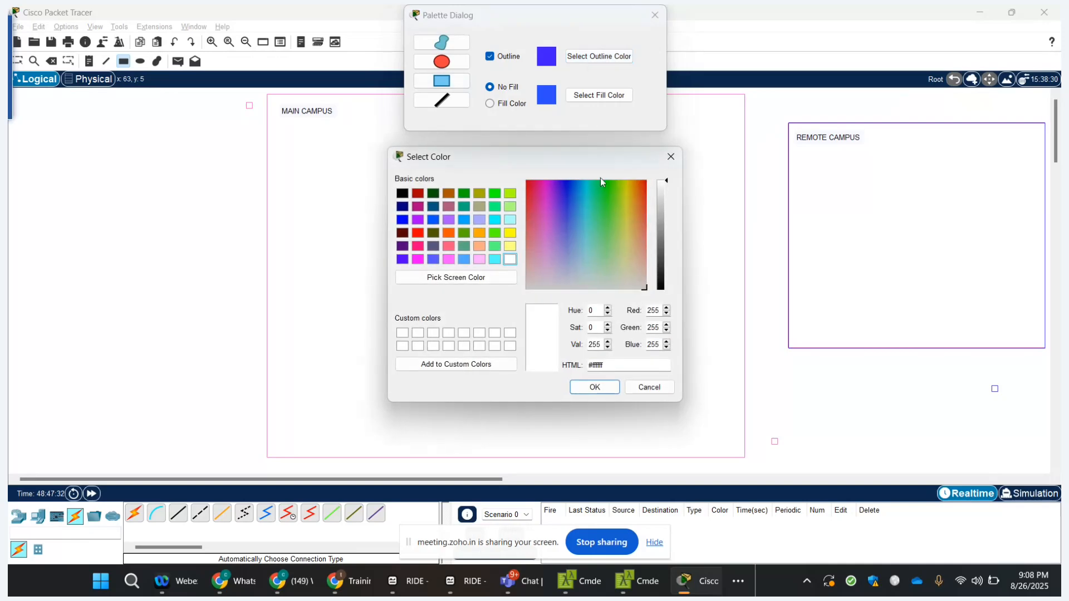
click(611, 192)
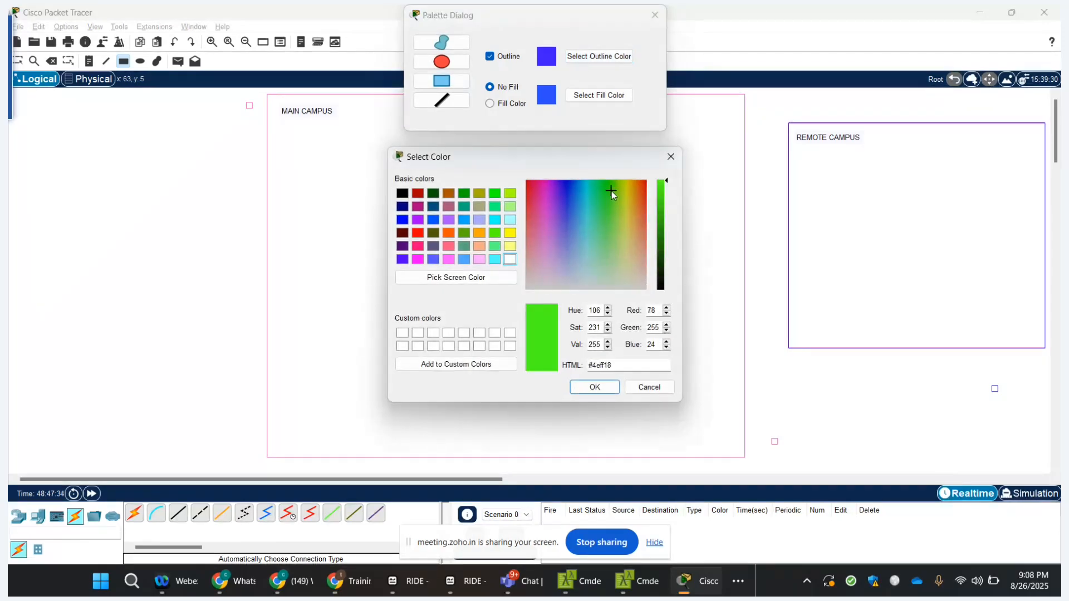
click(603, 387)
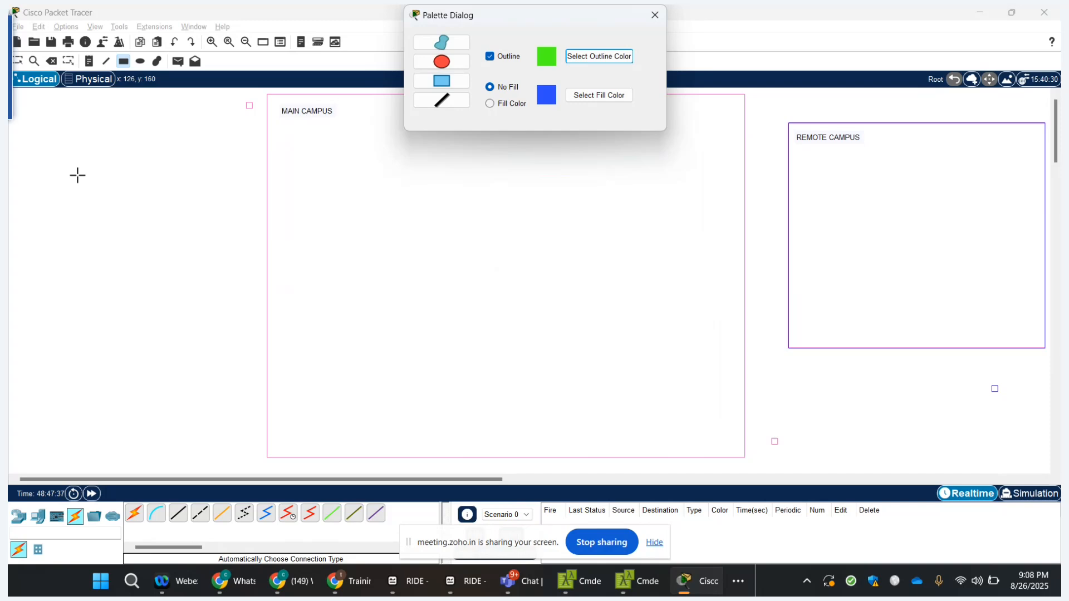
click(23, 101)
drag(22, 101, 233, 278)
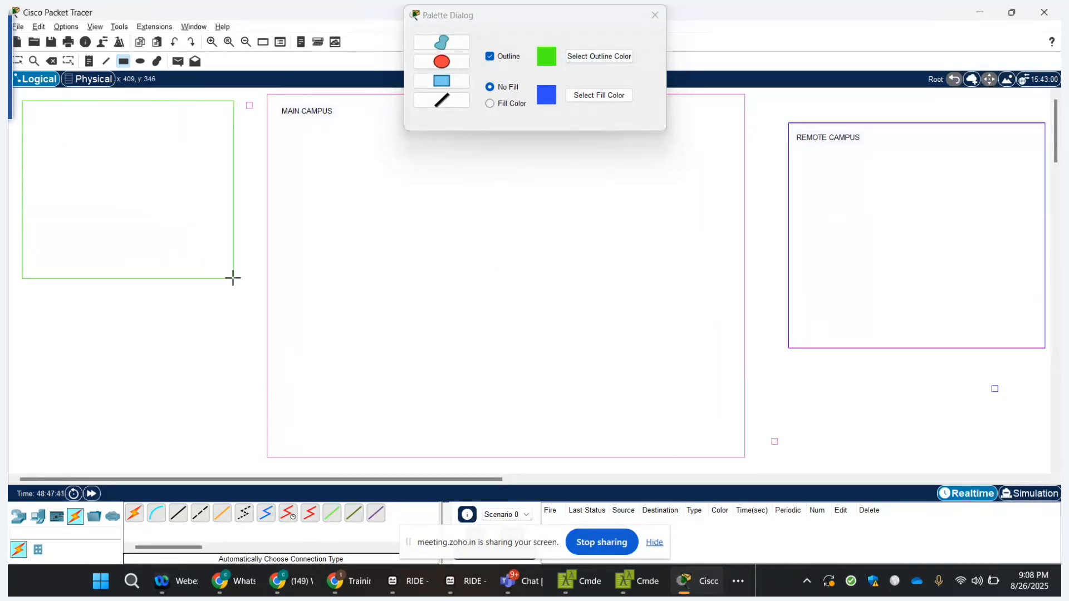
- Set the outline color to near-black and retrace the green rectangle with it
click(582, 58)
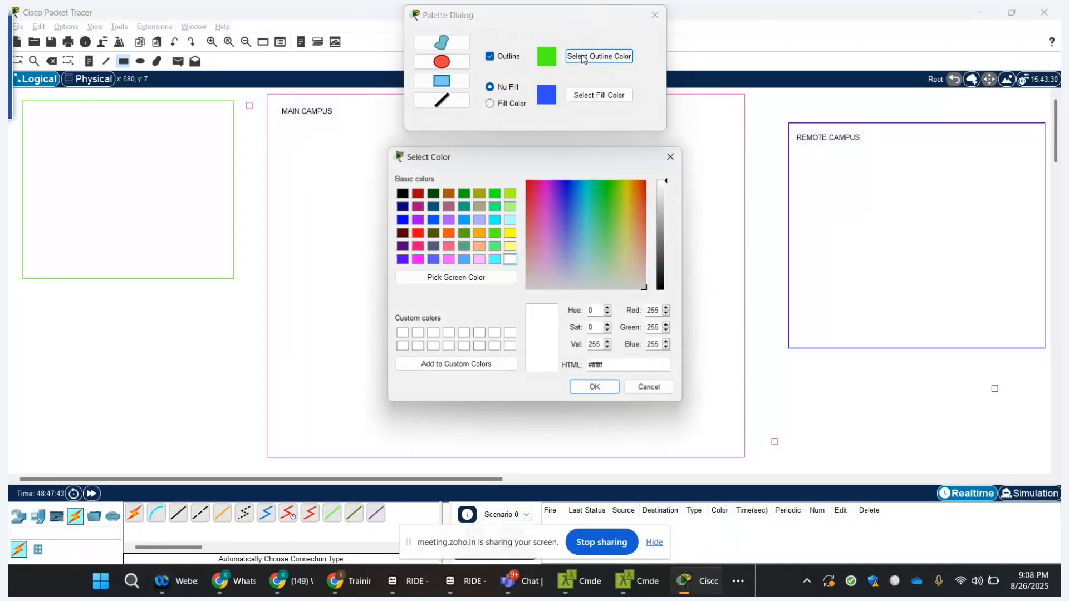
click(661, 279)
click(594, 386)
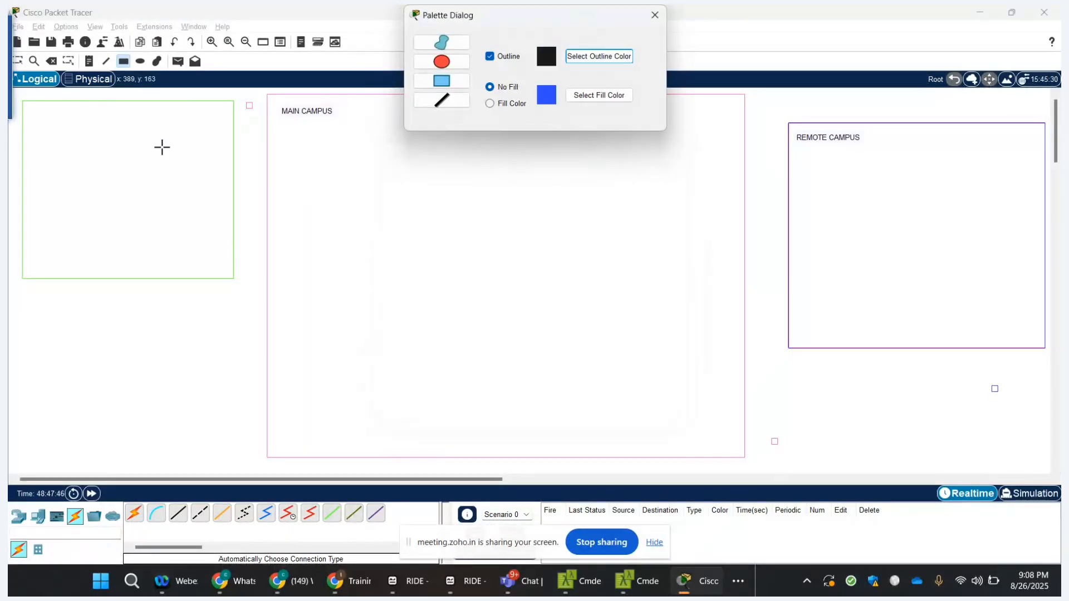
drag(23, 101, 233, 277)
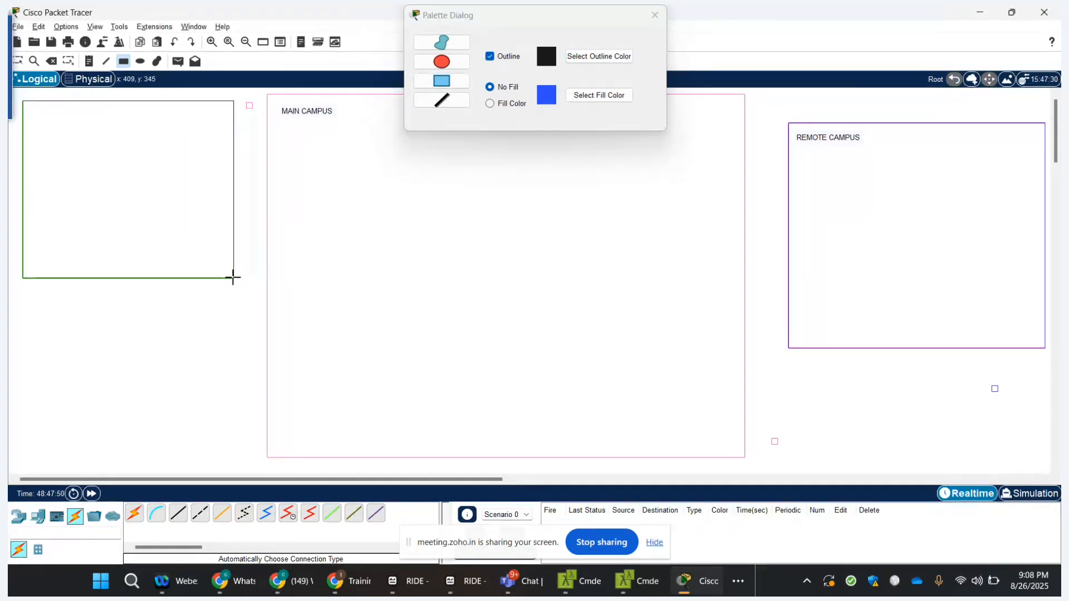
click(655, 15)
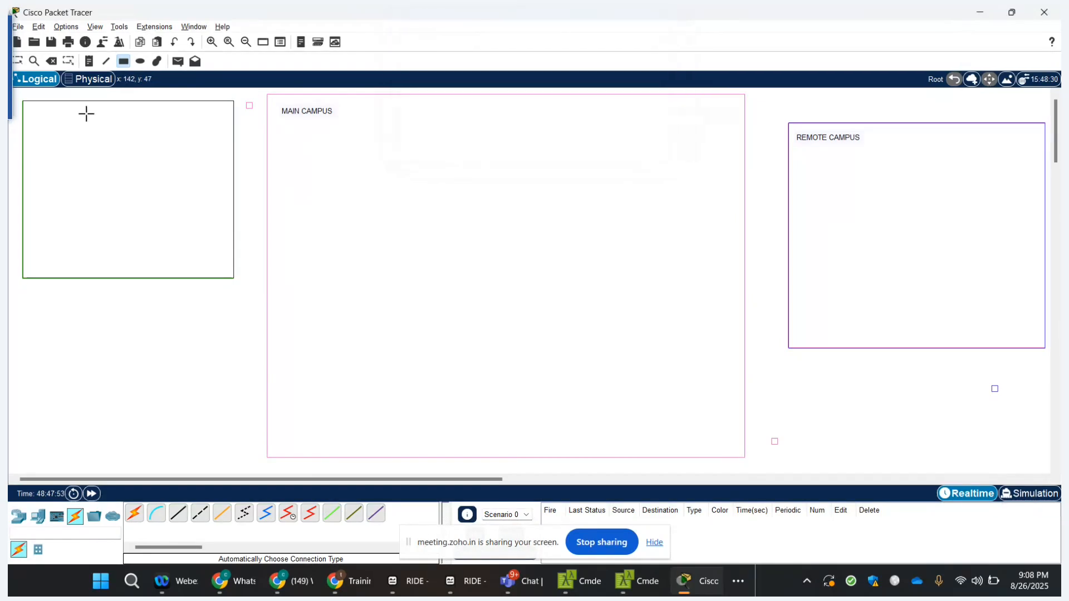
- Add the text label "EMAIL SERVERS" inside the upper-left corner of the rectangle left of the main campus
click(89, 61)
click(37, 116)
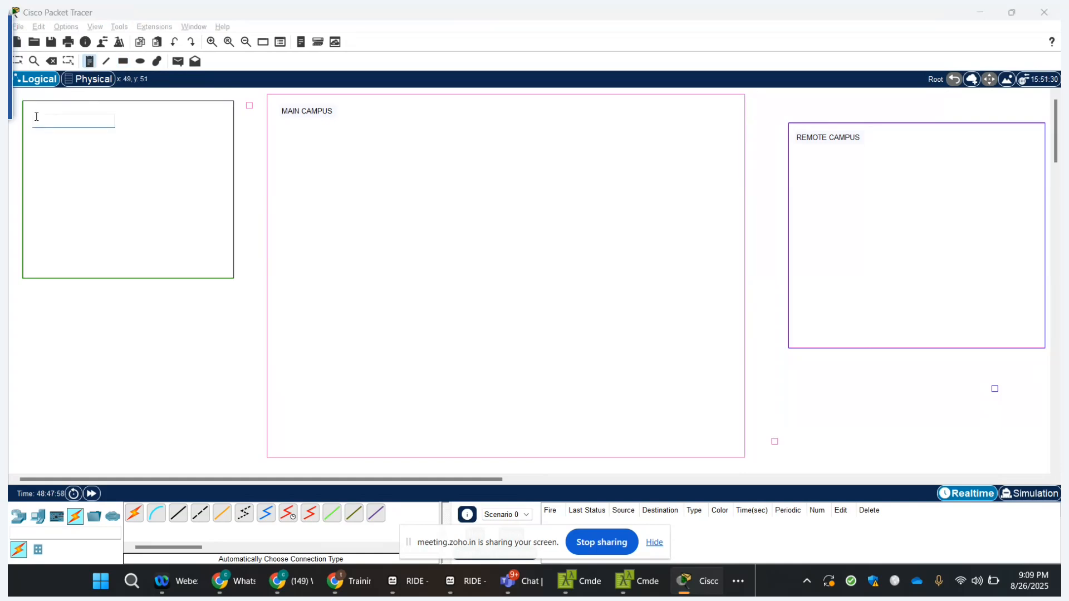
text(EMAIL SERVERS)
key(Return)
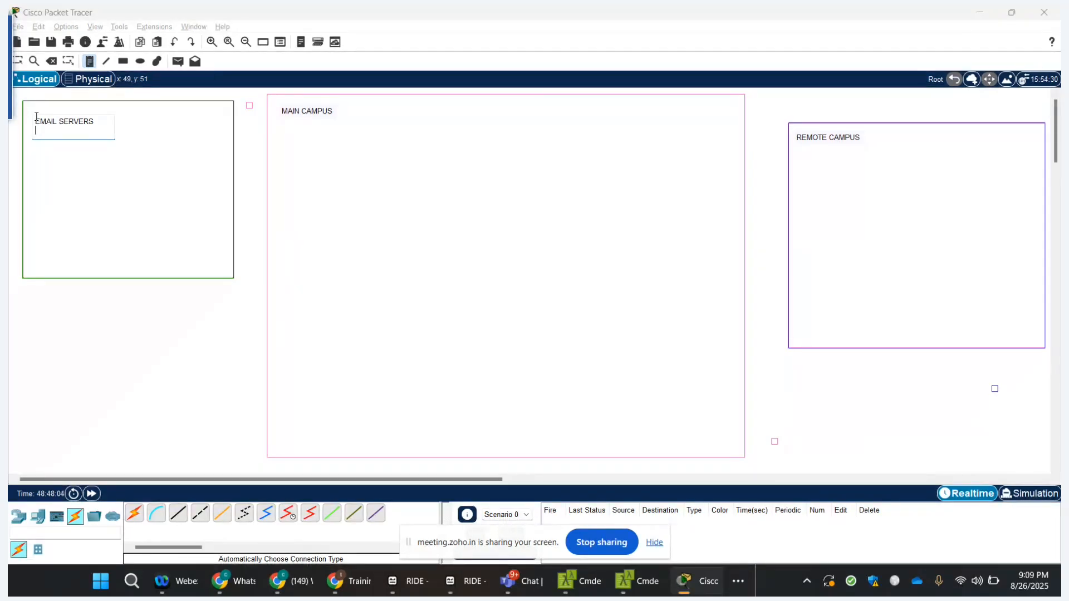
key(Escape)
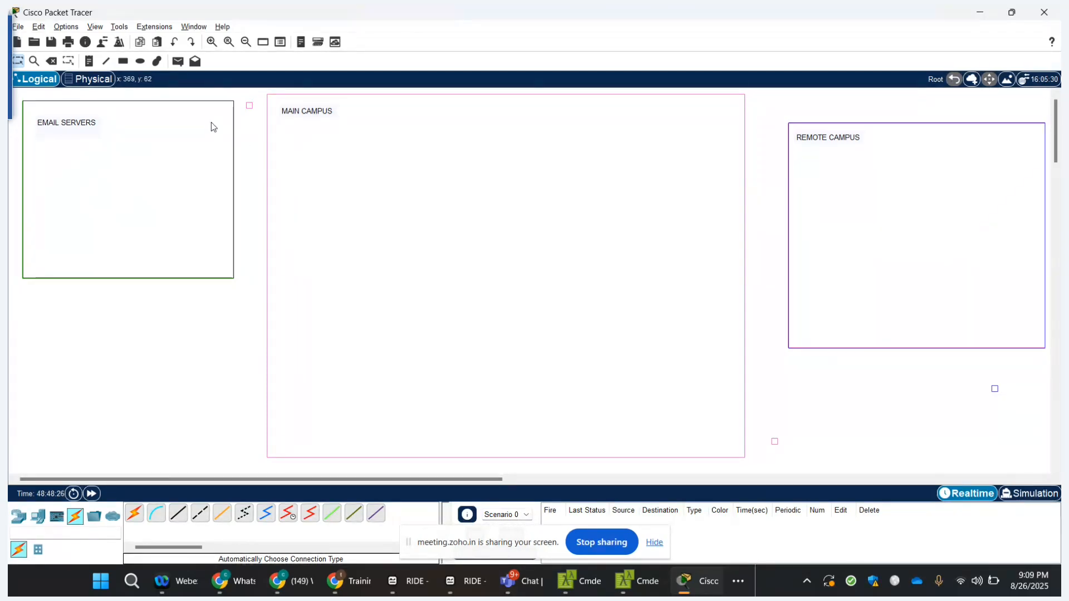
- Draw three unfilled rectangles with a blue outline (#220eff) side by side in the lower half of the MAIN CAMPUS area
click(123, 61)
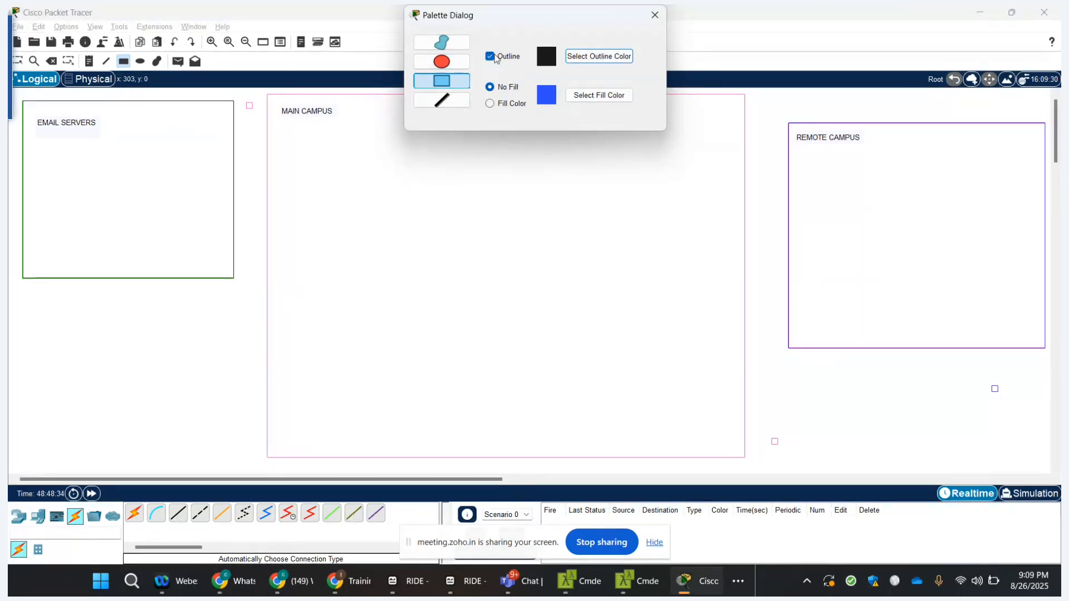
click(599, 56)
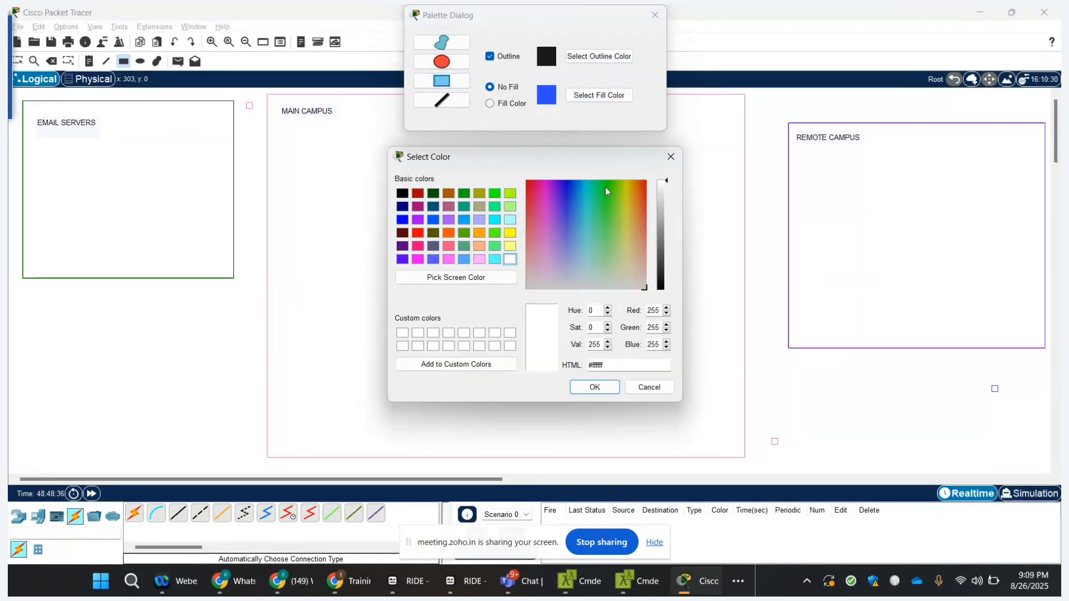
click(565, 186)
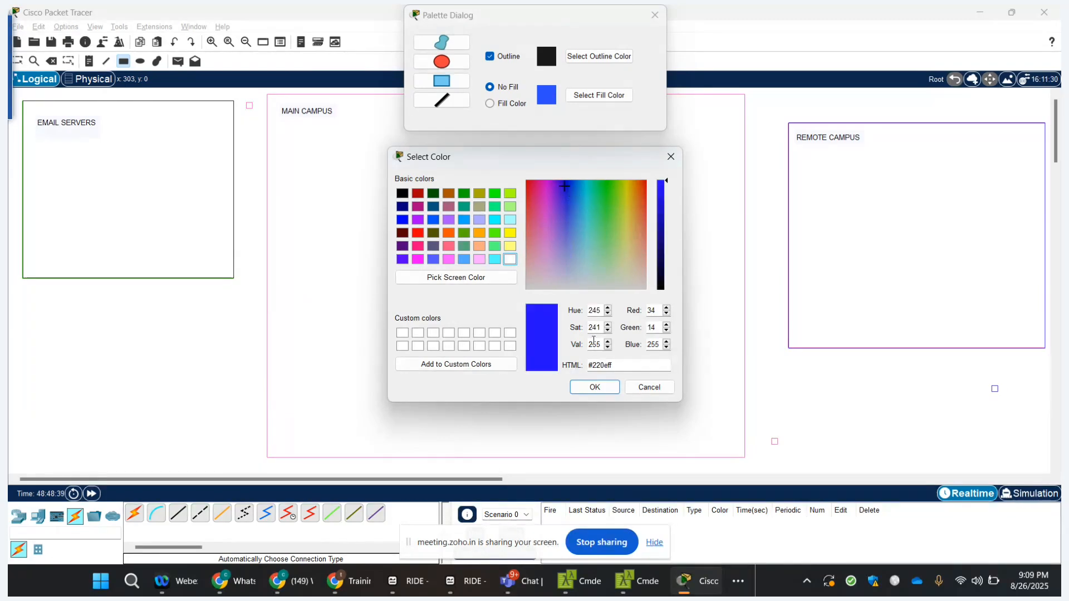
click(595, 387)
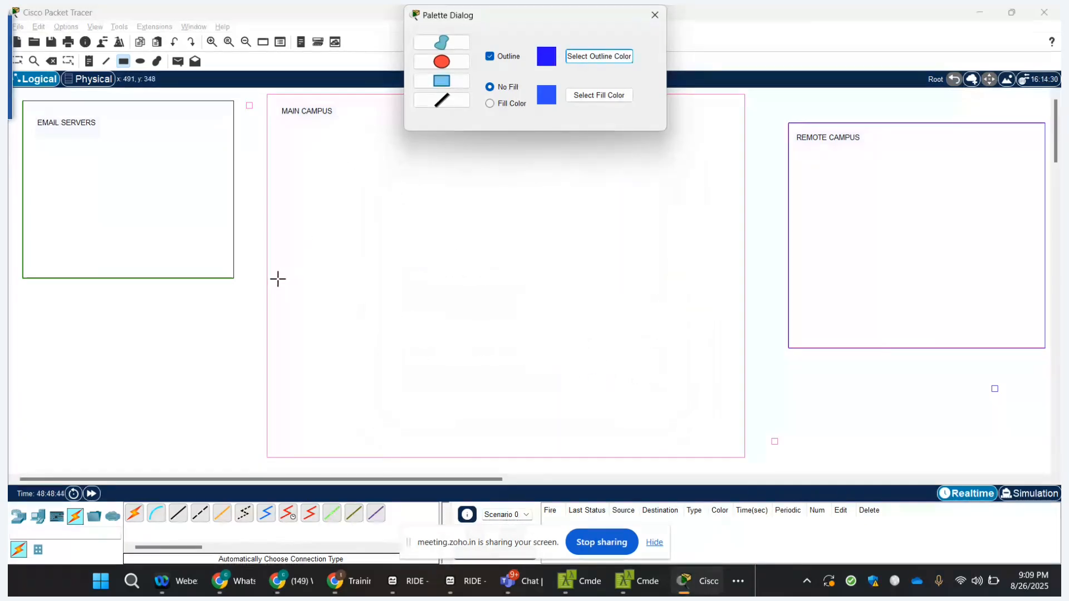
mouse_move(274, 274)
mouse_down()
mouse_move(305, 336)
mouse_move(377, 408)
mouse_move(462, 453)
mouse_up()
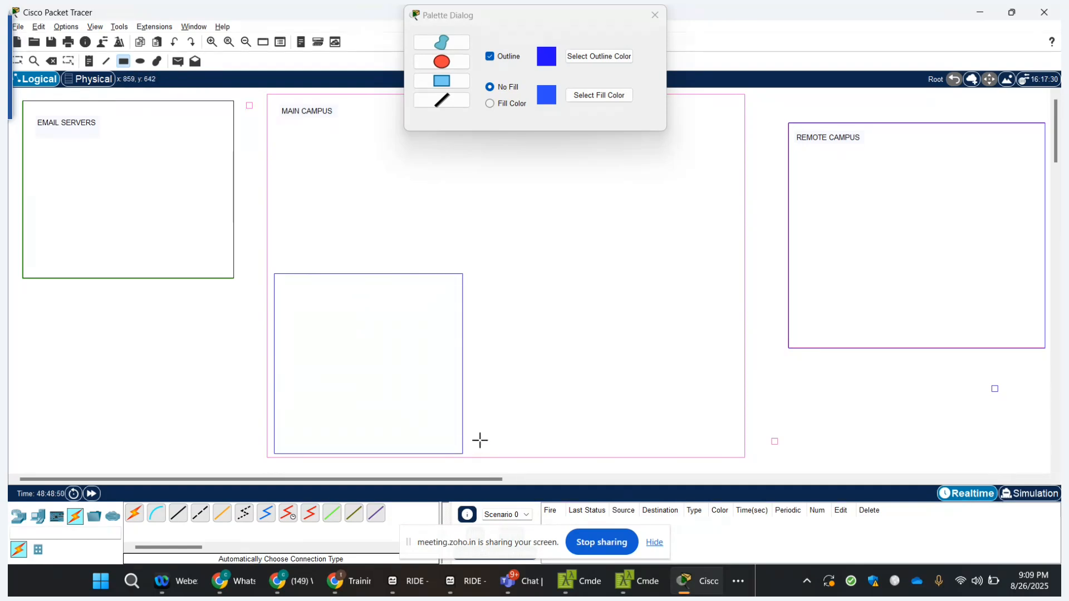
drag(472, 274, 598, 452)
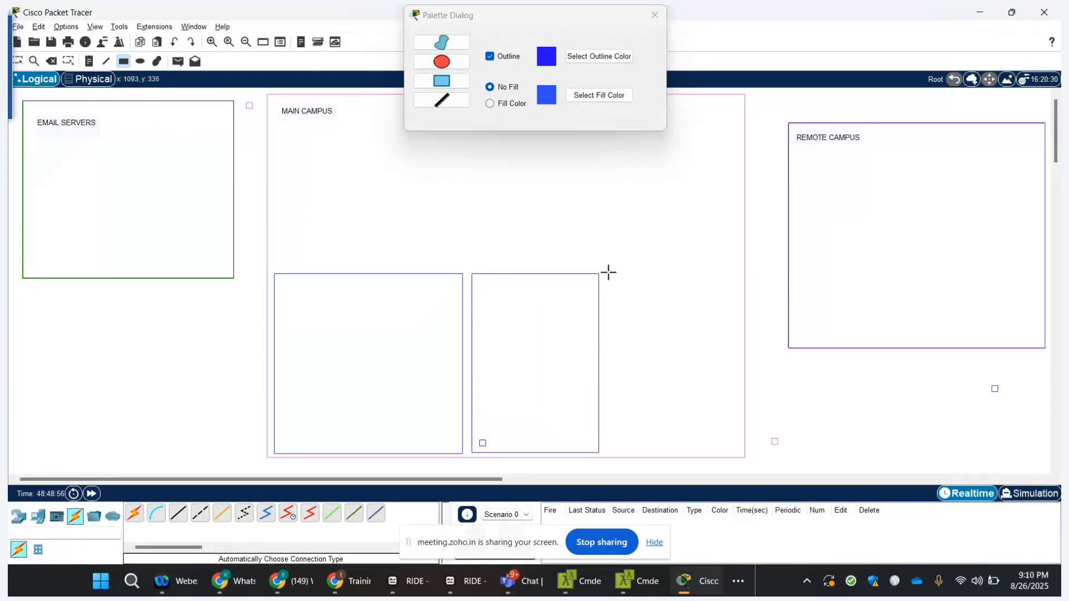
drag(608, 272, 736, 451)
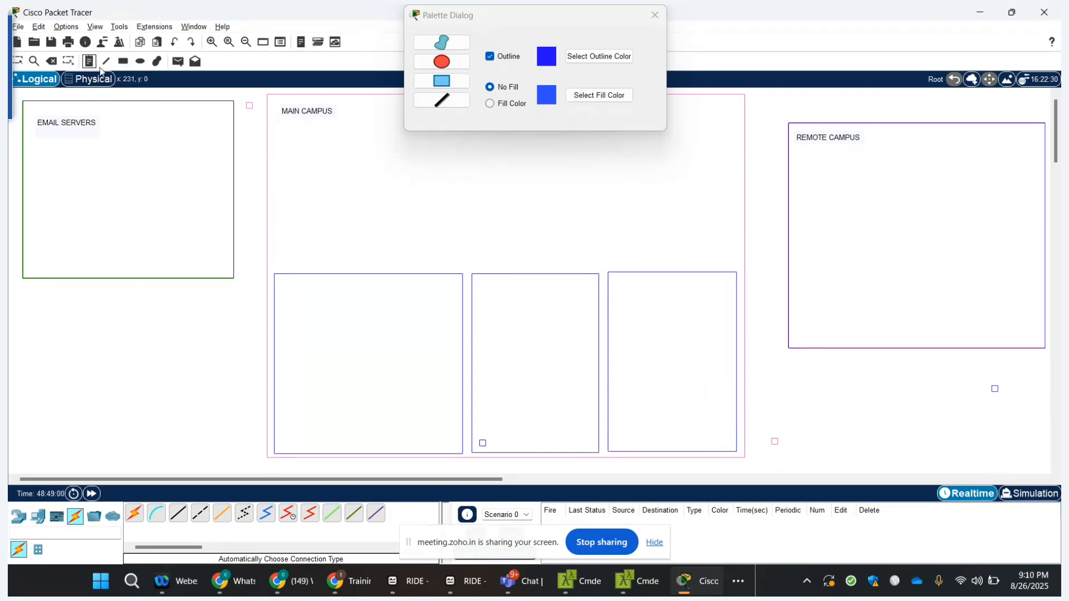
- Label the three building rectangles from left to right "BLD1", "BLD2" and "BLD3" in their upper-left corners
click(283, 280)
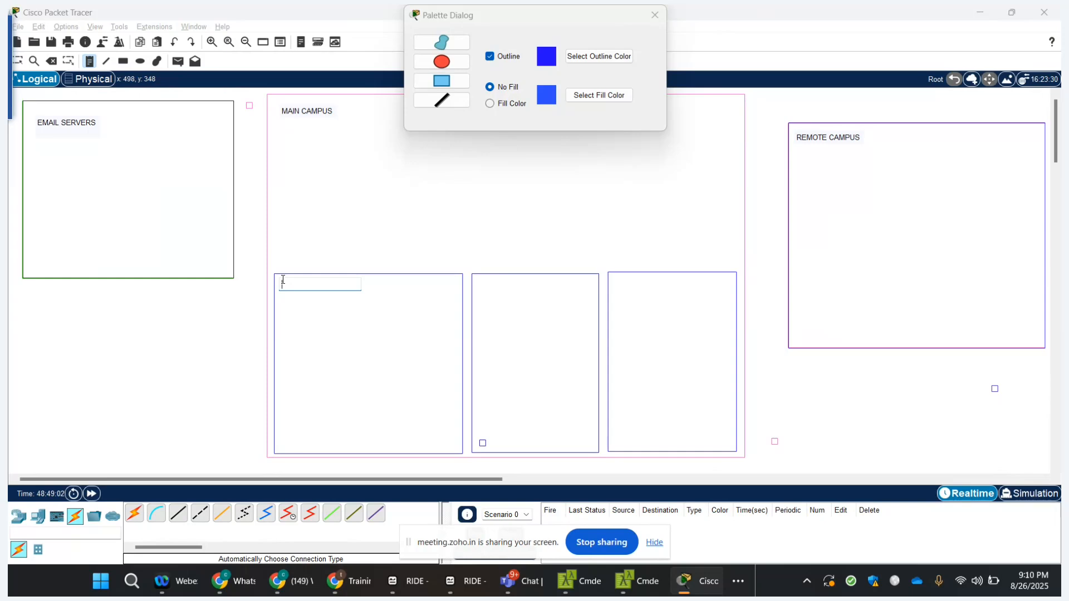
text(BLD1)
click(482, 286)
text(BLD2)
click(617, 282)
text(BLD2)
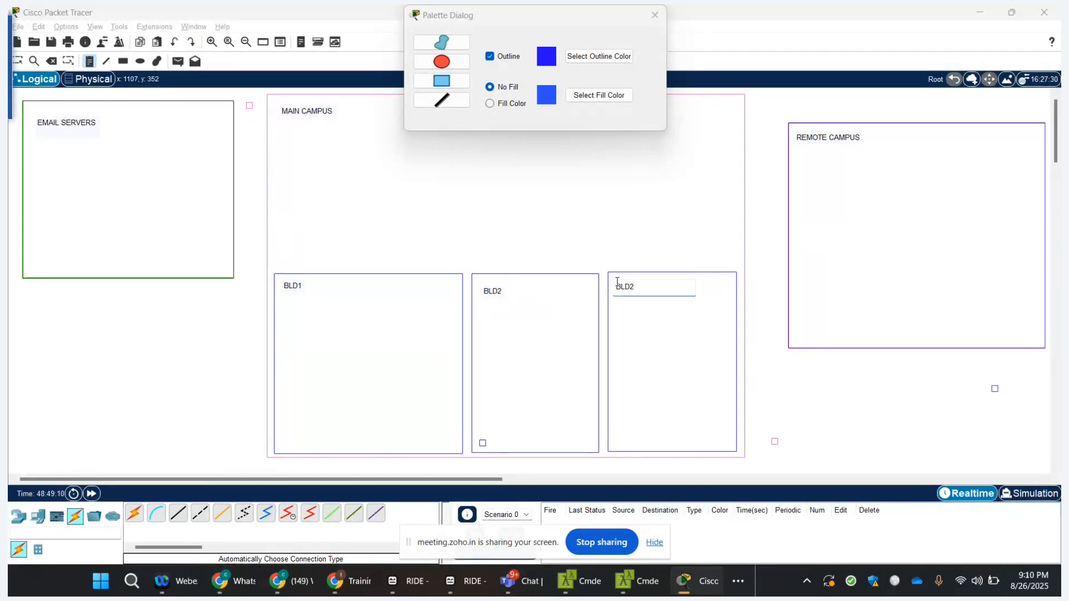
key(BackSpace)
text(3)
click(521, 213)
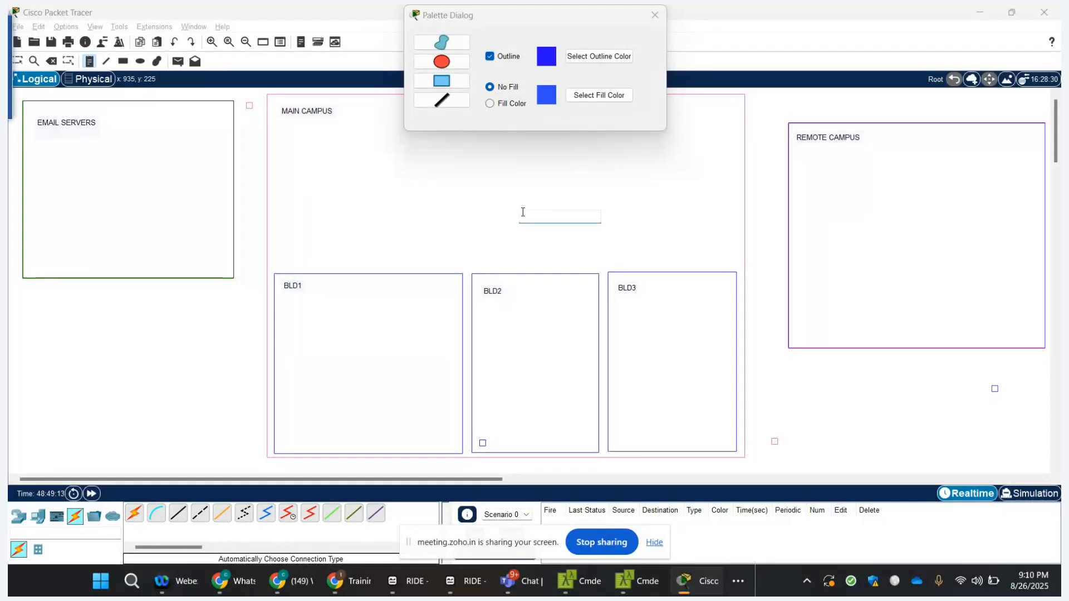
click(655, 15)
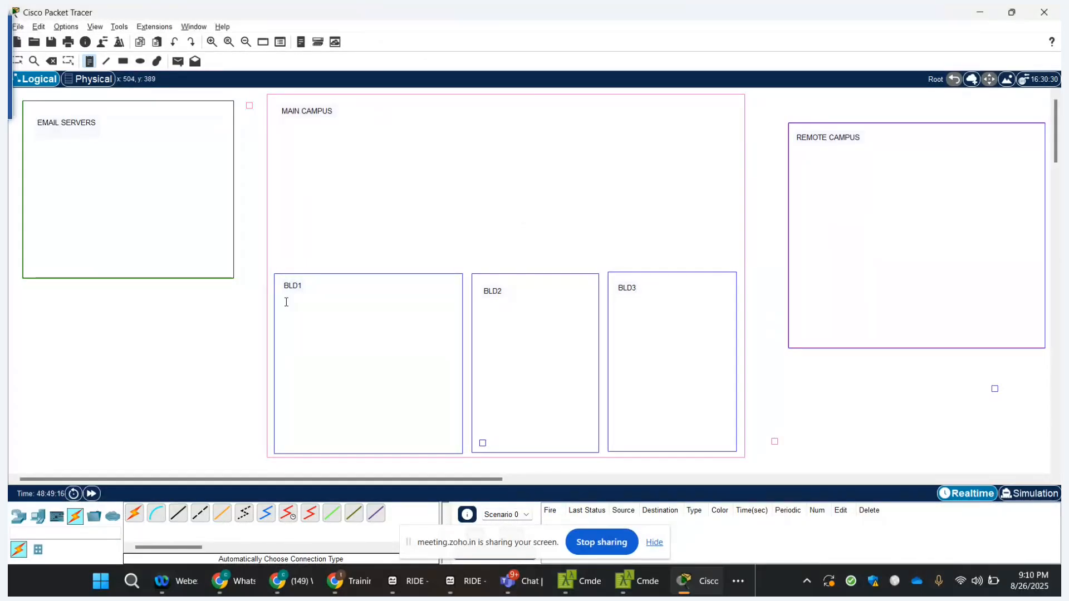
- Switch to the Notepad requirements and highlight the main campus line listing the departments of building 1
key(alt+Tab)
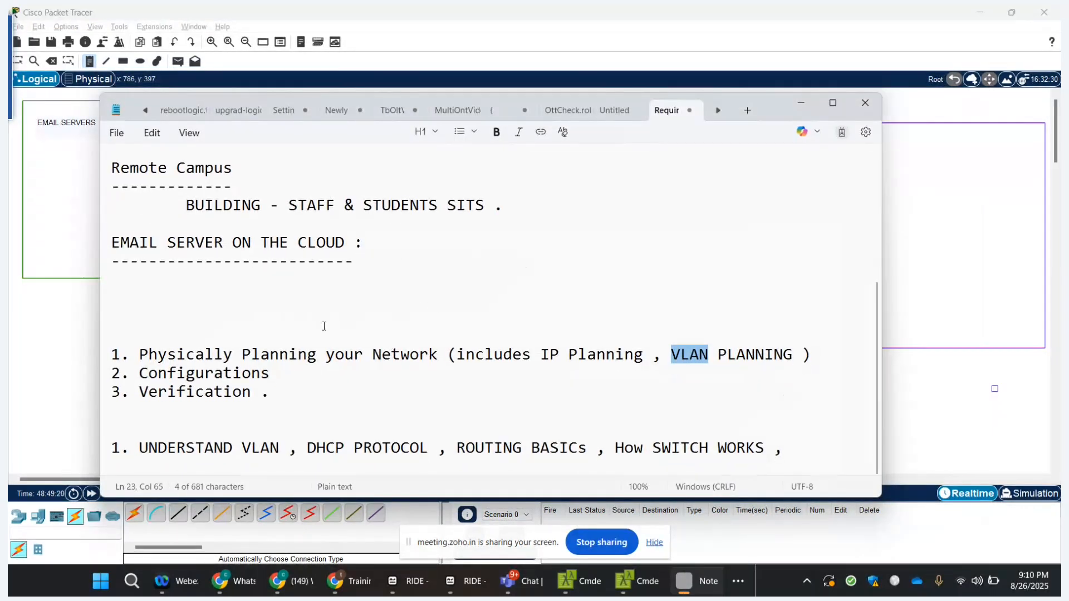
scroll(324, 326, up, 3)
scroll(324, 326, up, 3)
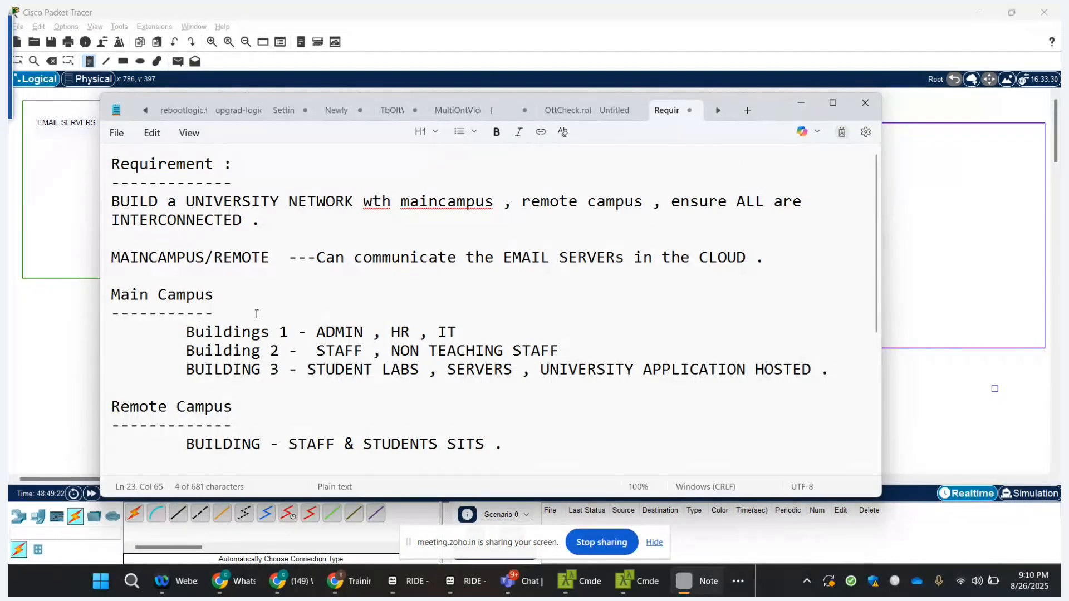
double_click(236, 332)
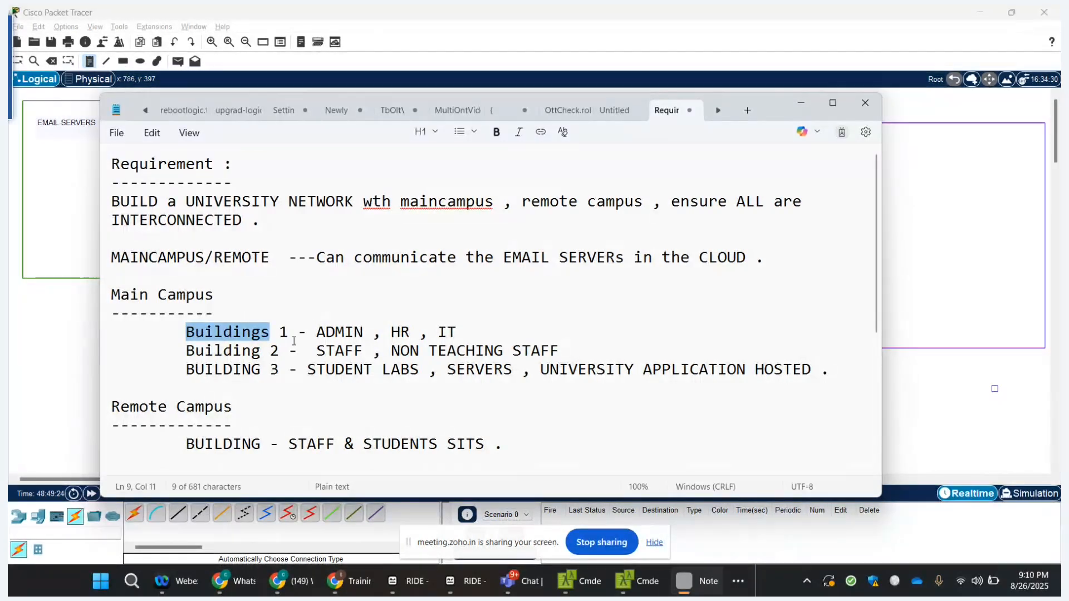
click(335, 333)
triple_click(335, 333)
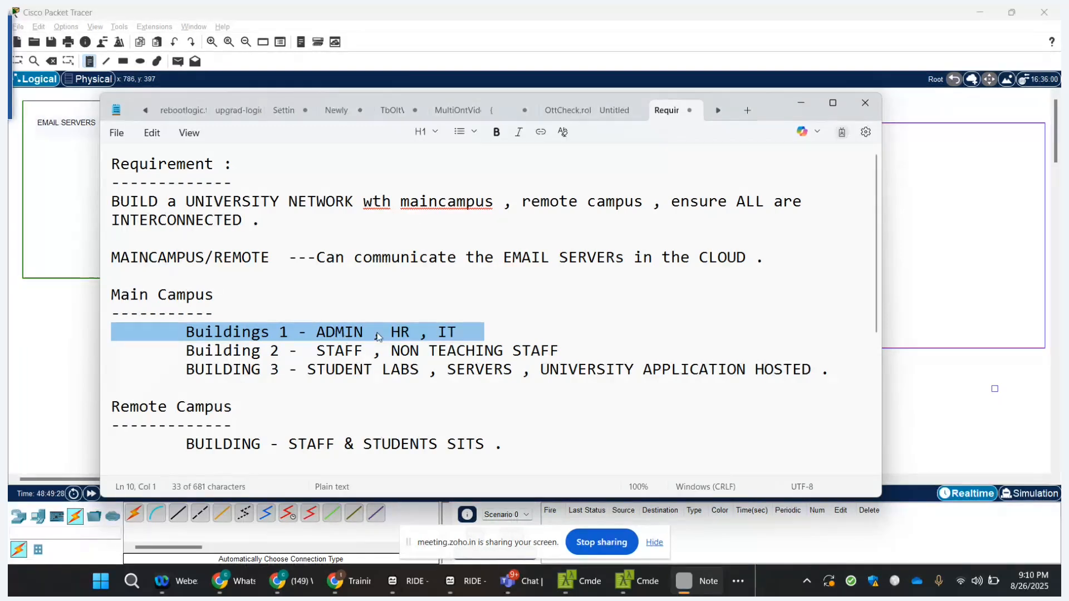
- Highlight the department names ADMIN, HR and IT one after another in the building 1 line of the requirements
double_click(458, 331)
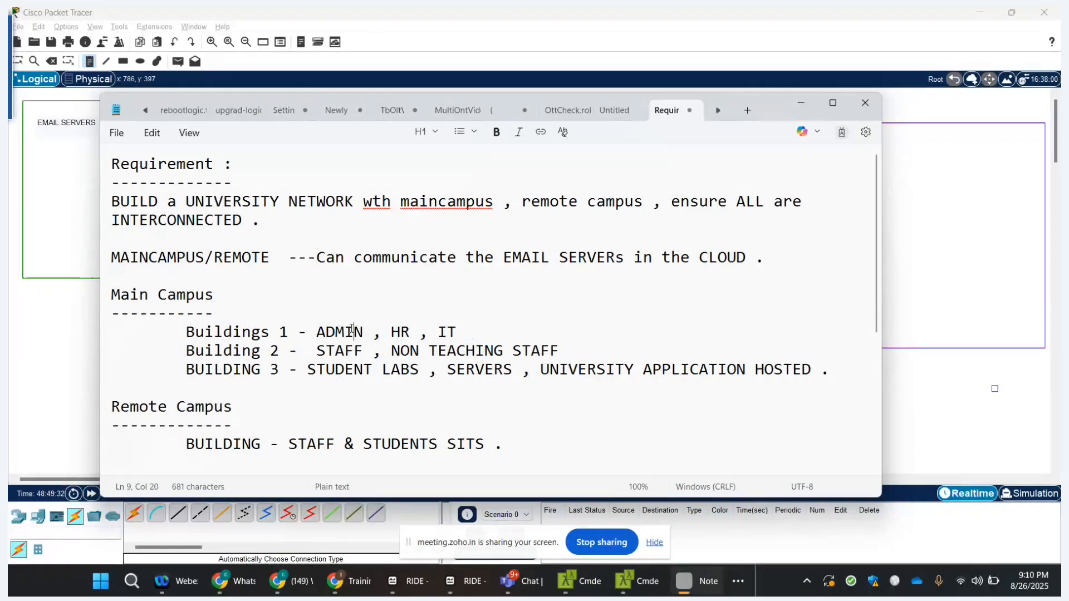
double_click(352, 332)
double_click(400, 332)
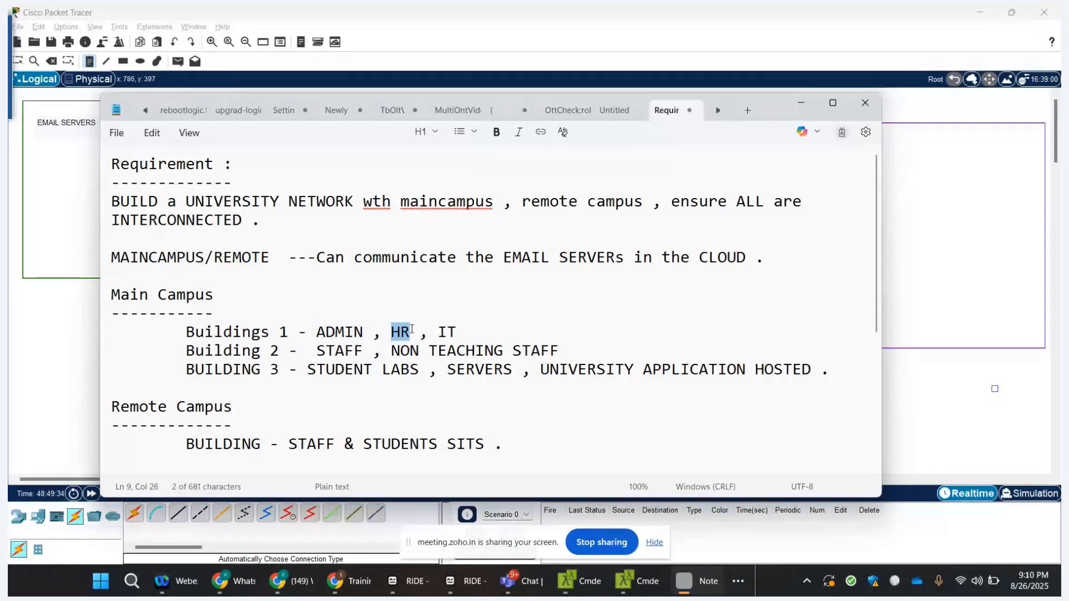
double_click(445, 332)
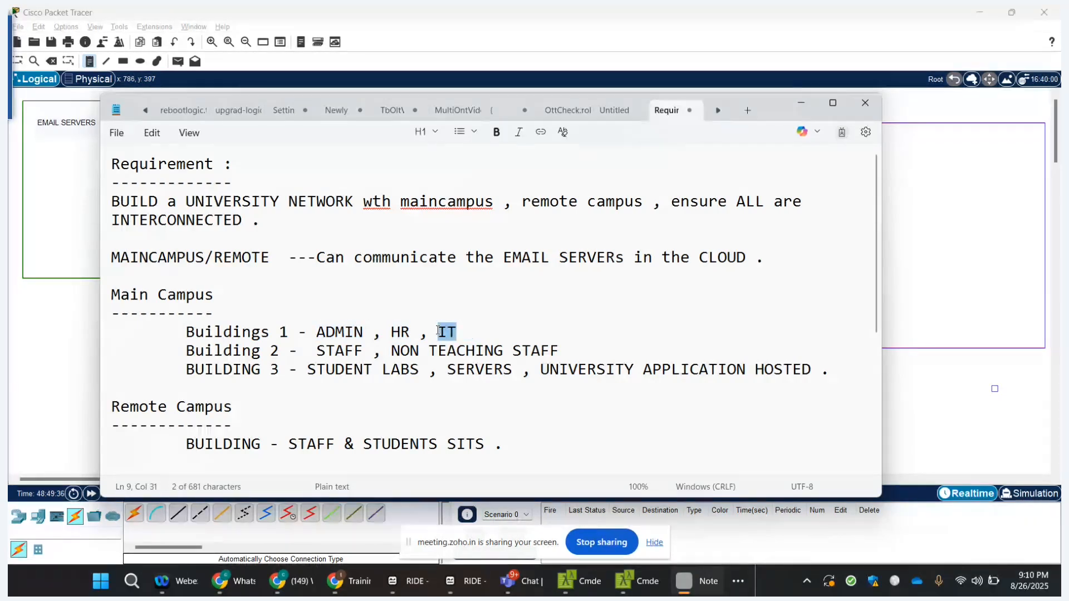
- Switch back to Packet Tracer and draw three tall unfilled rectangles with a black outline side by side inside BLD1
key(alt+Tab)
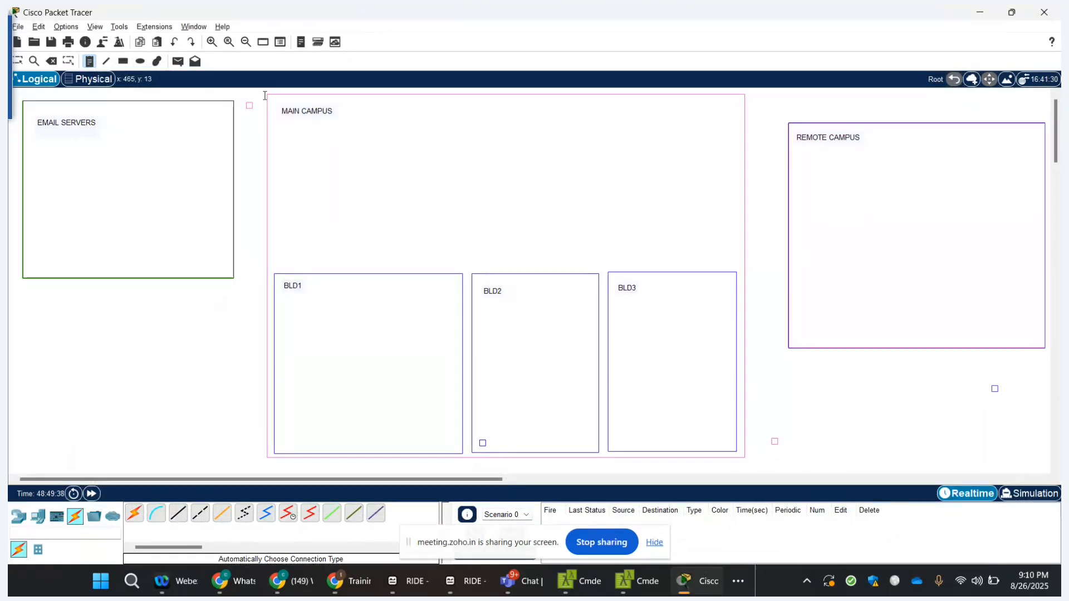
click(123, 61)
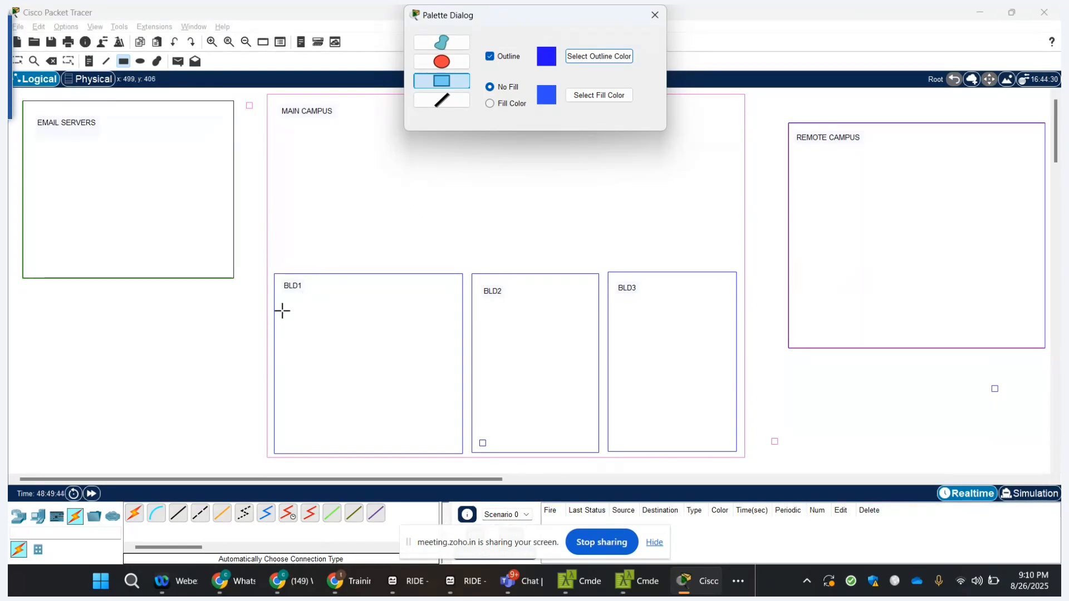
click(582, 57)
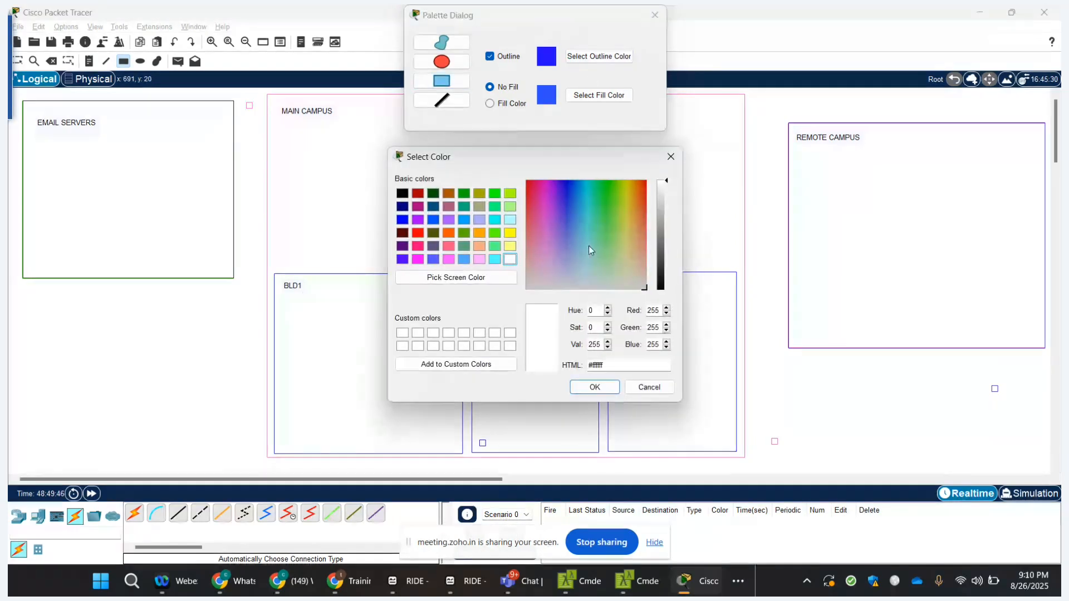
click(667, 287)
click(594, 387)
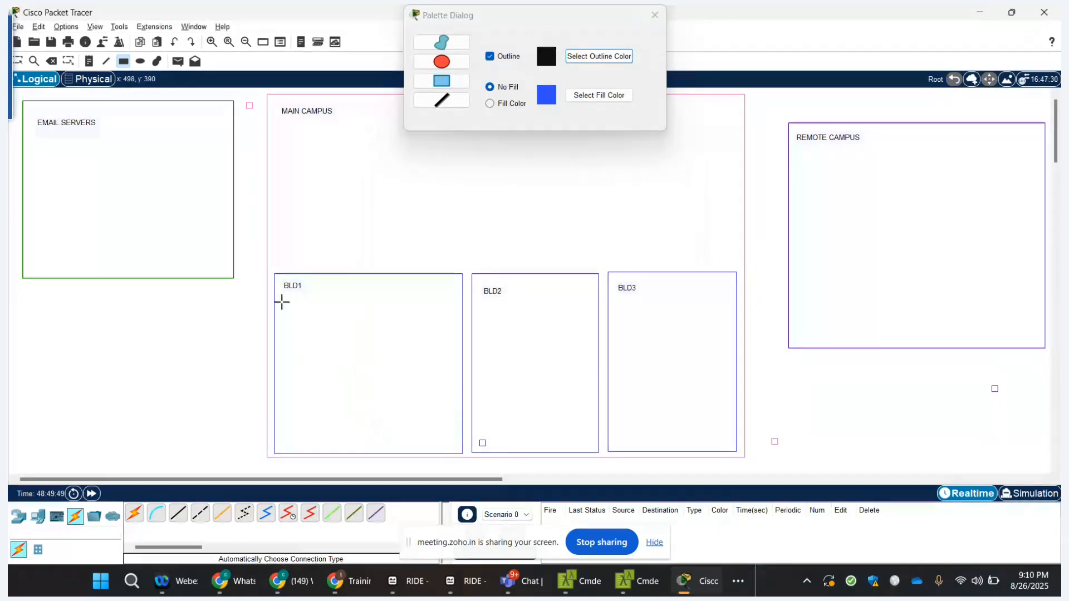
drag(282, 302, 338, 450)
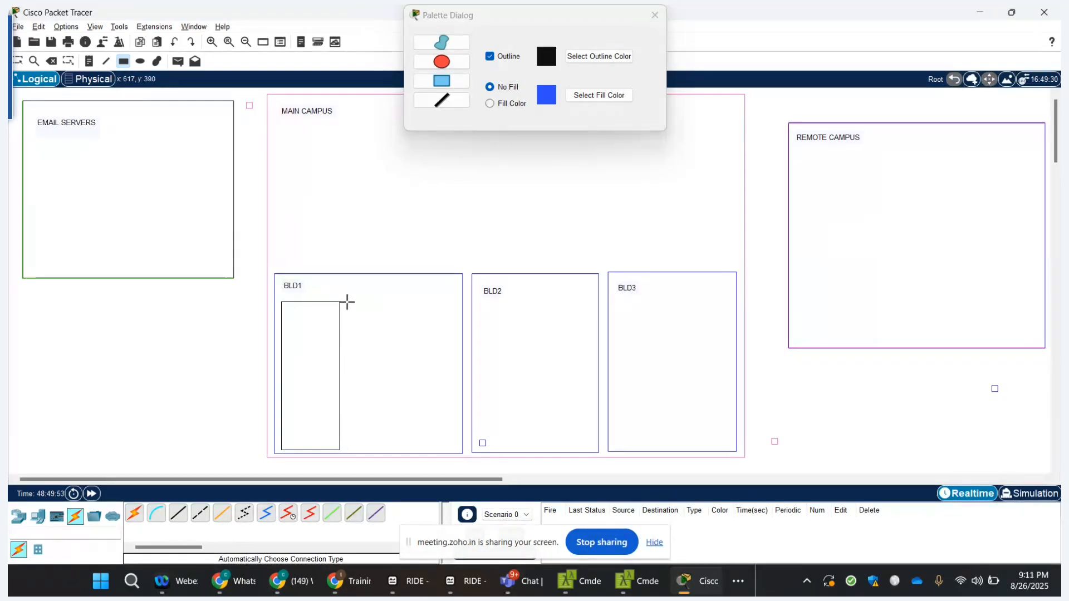
drag(346, 302, 405, 448)
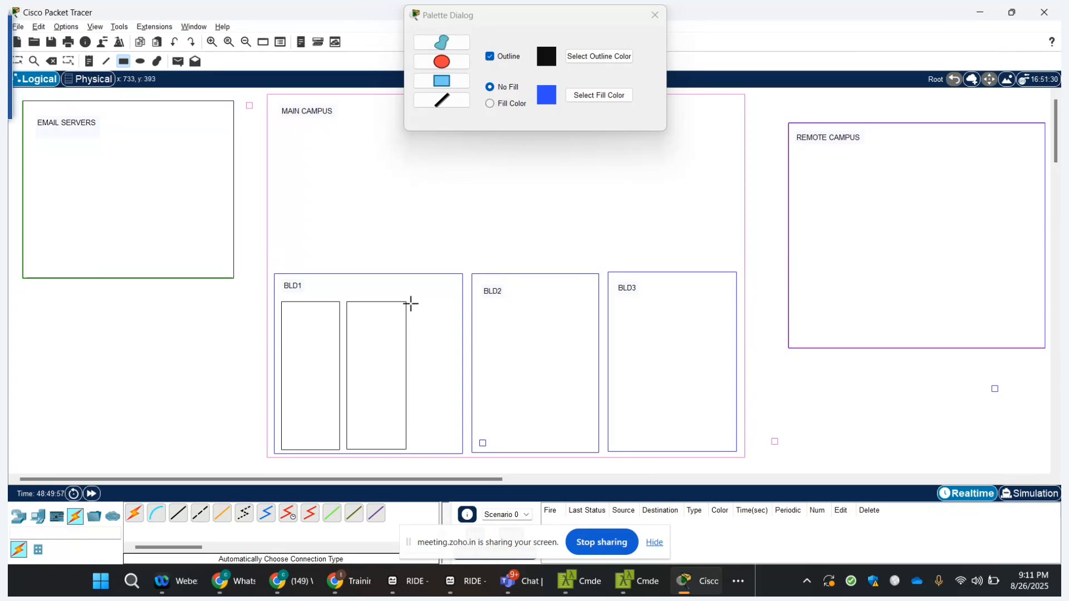
drag(410, 301, 455, 448)
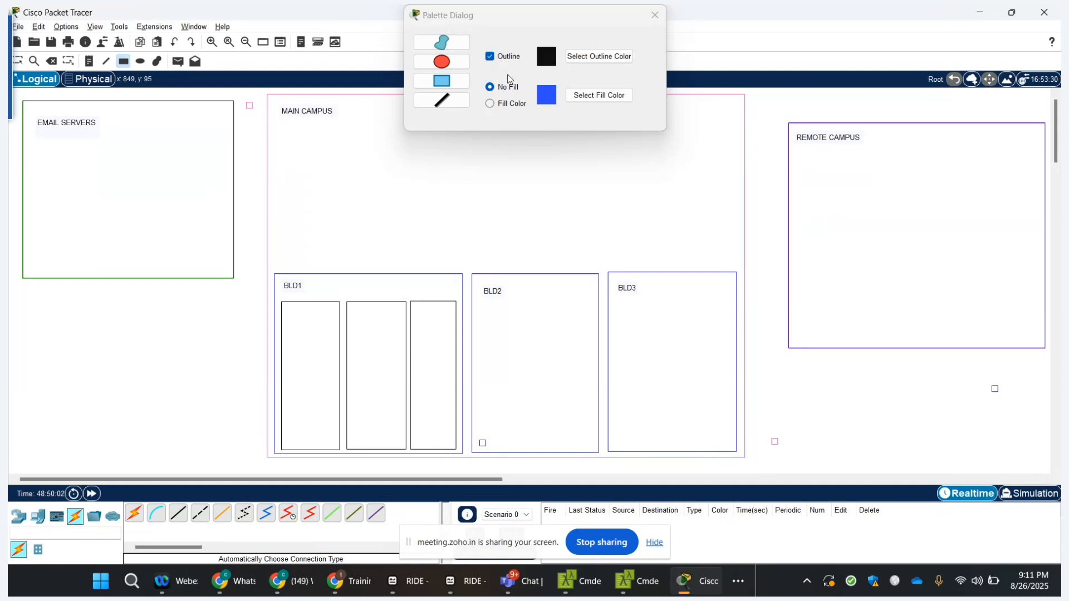
click(483, 171)
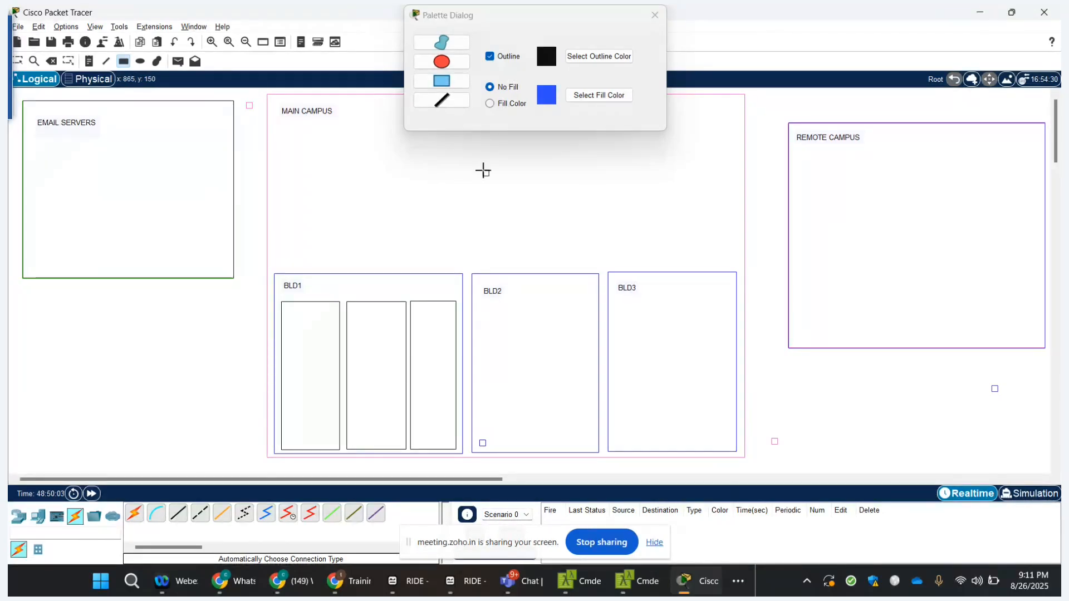
click(654, 15)
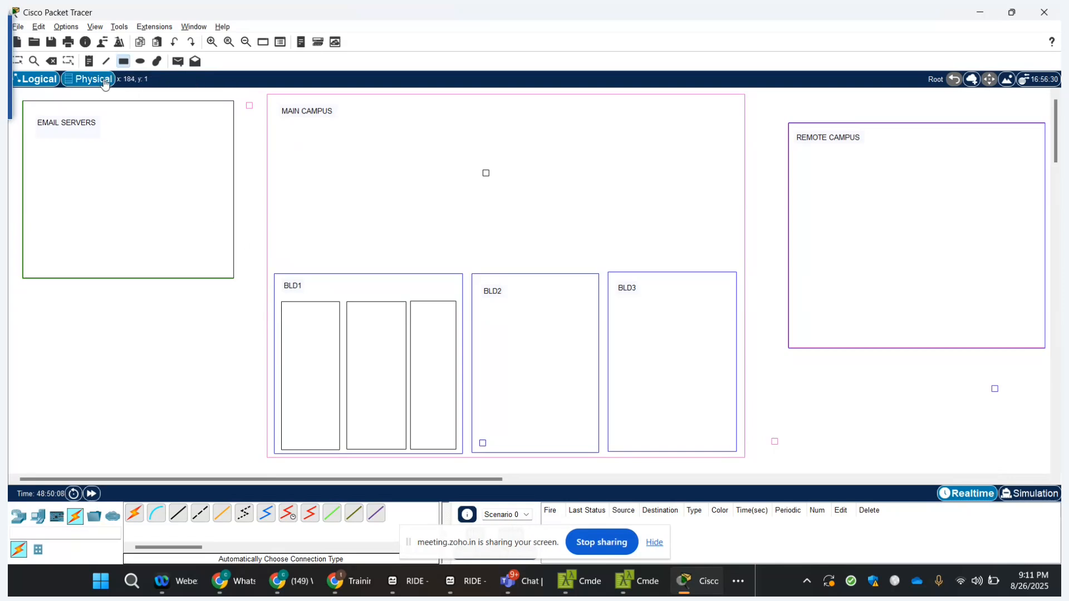
- Label the three rectangles inside BLD1 from left to right "ADMIN", "HR" and "IT" near their lower edges
click(88, 61)
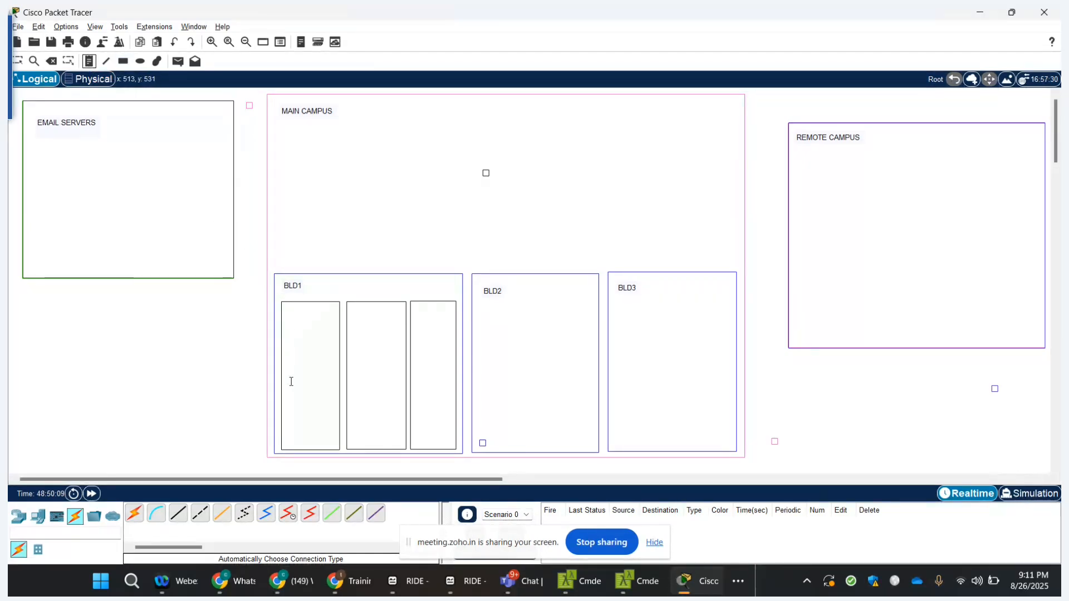
click(283, 432)
text(ADMIN)
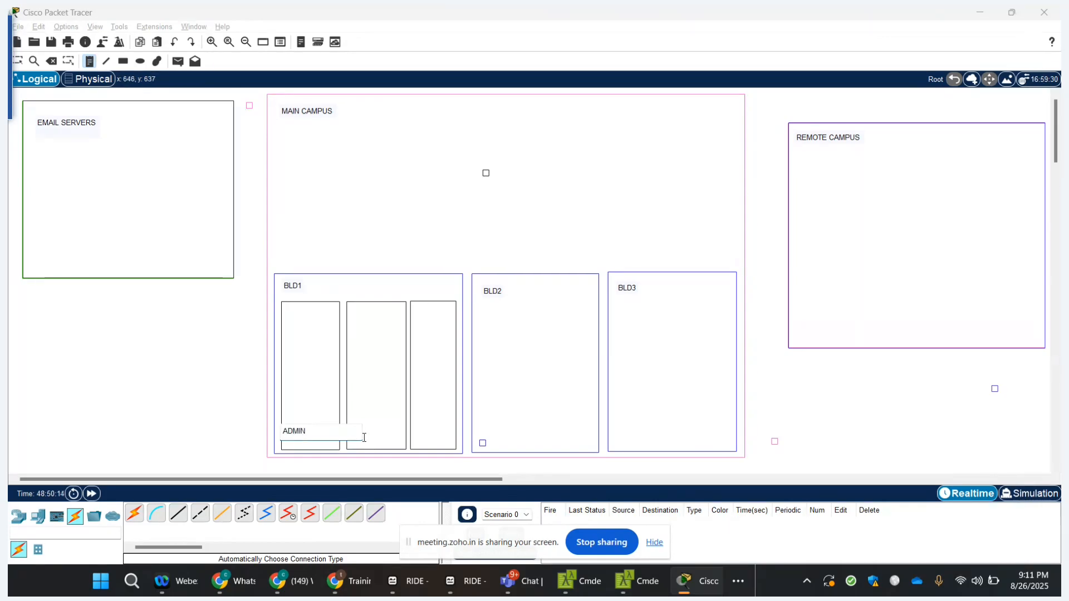
click(364, 437)
text(HR)
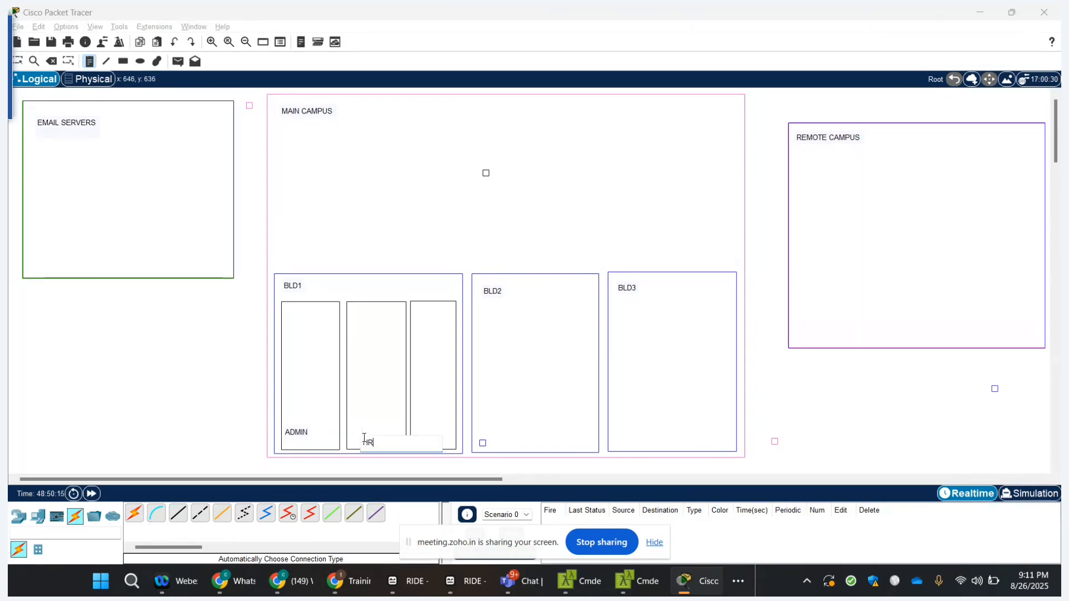
click(418, 425)
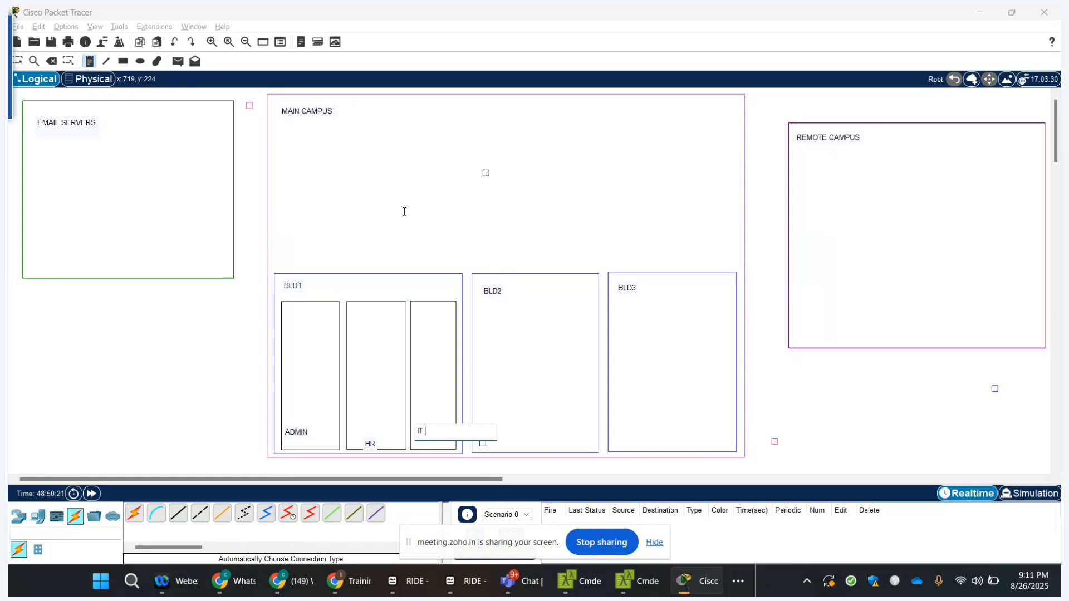
- Place a 2960 switch in the upper part of each of the ADMIN, HR and IT rectangles of BLD1
click(15, 517)
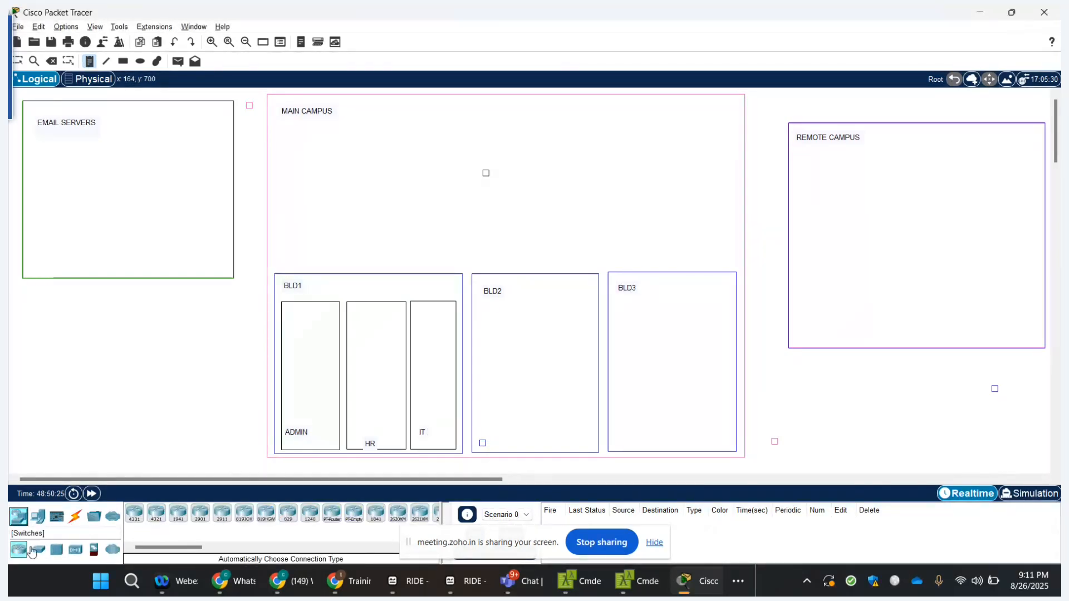
click(37, 557)
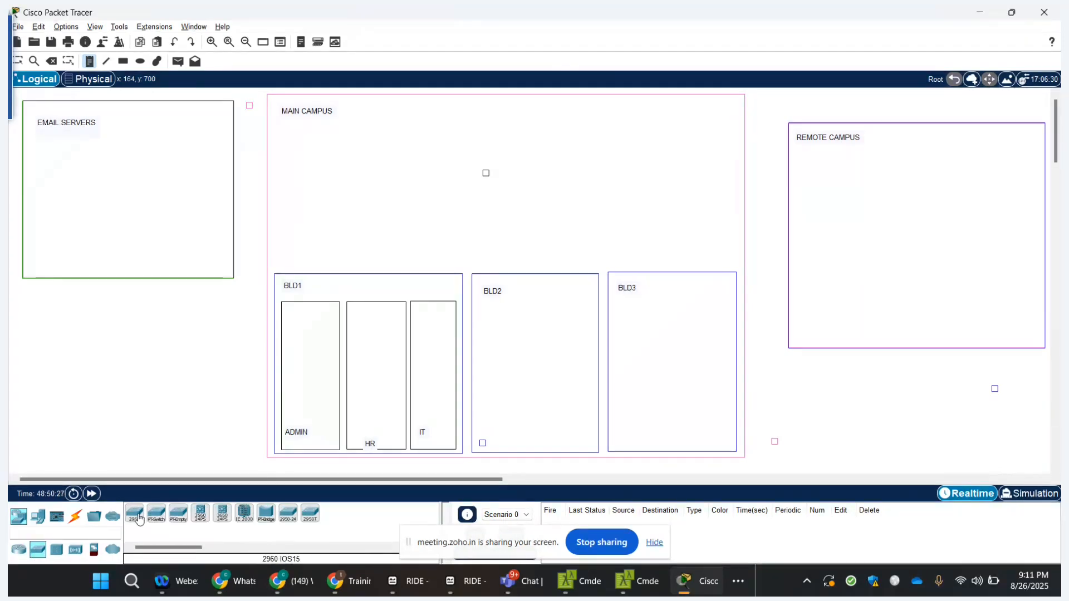
click(306, 316)
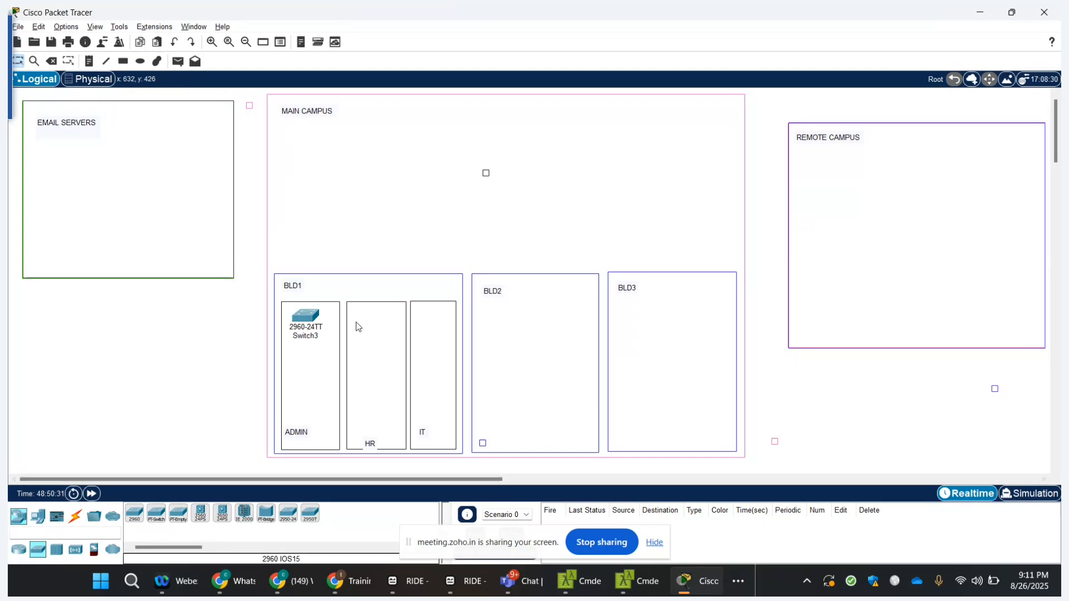
click(134, 513)
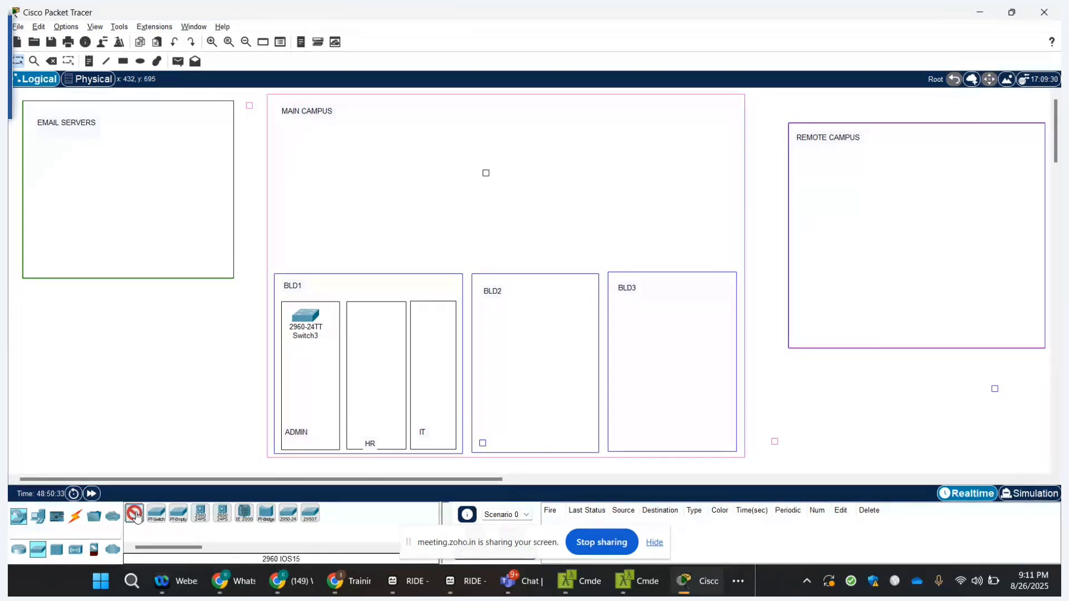
click(372, 314)
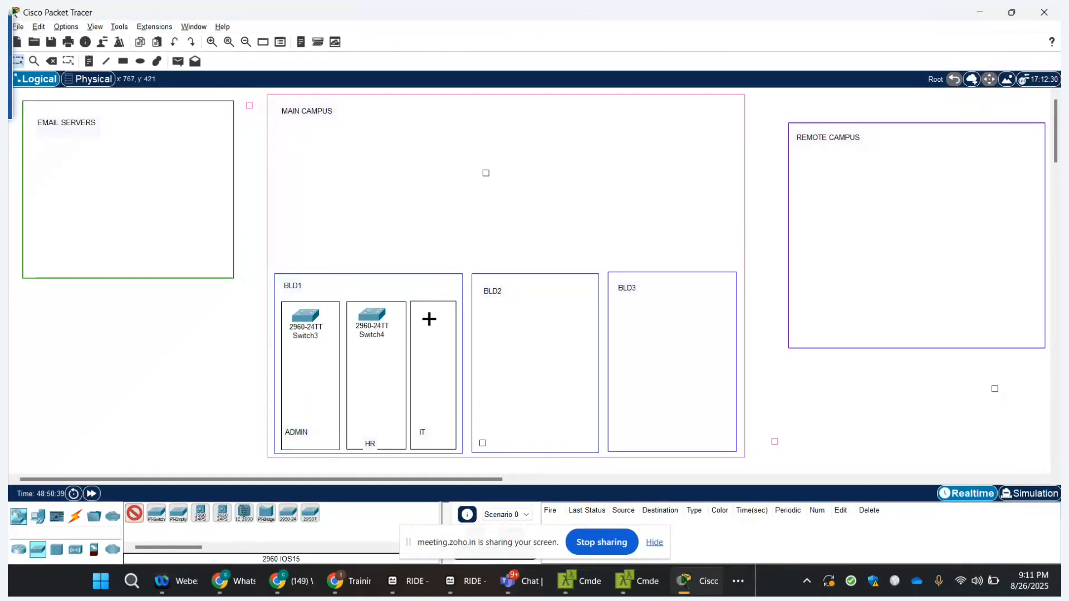
click(428, 317)
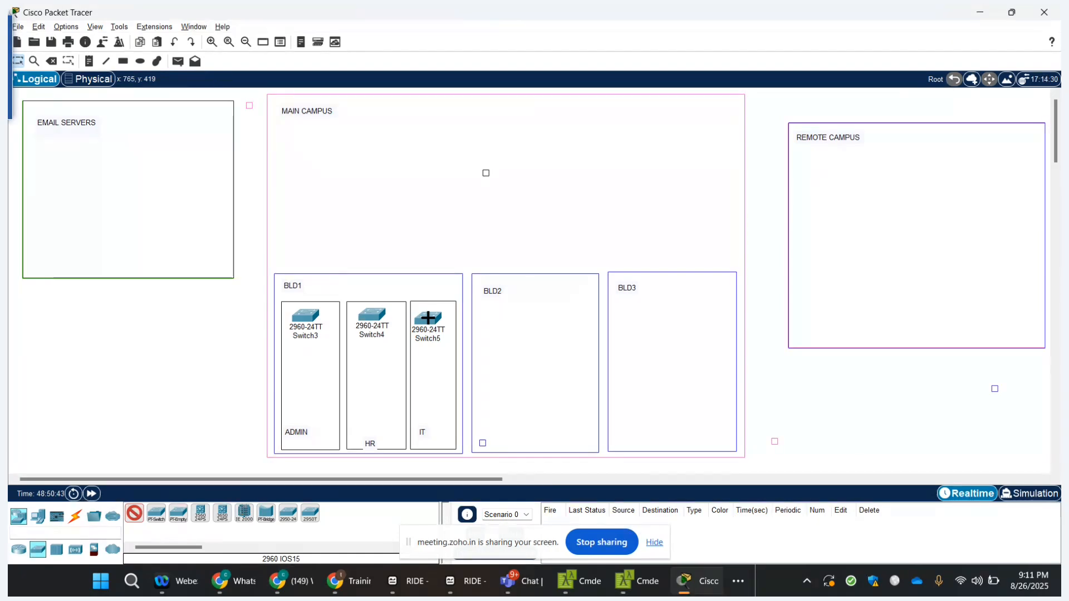
- Switch to the Notepad requirements and delete ", NON TEACHING STAFF" from the Building 2 line, leaving only STAFF
key(alt+Tab)
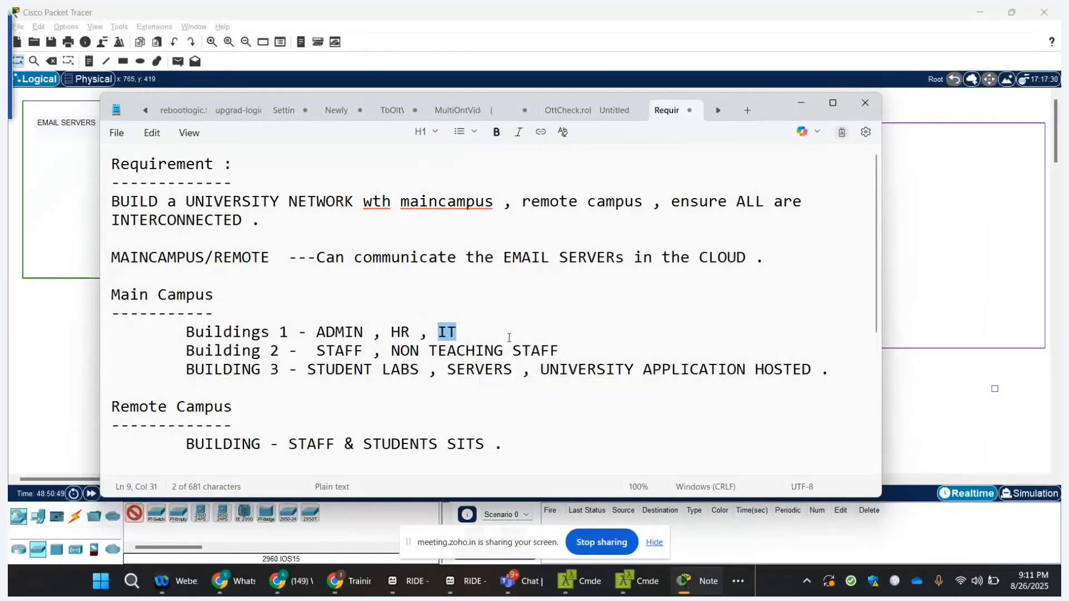
click(573, 342)
key(BackSpace)
key(BackSpace)
key(BackSpace)
key(BackSpace)
key(BackSpace)
key(BackSpace)
key(BackSpace)
key(BackSpace)
key(BackSpace)
key(BackSpace)
key(BackSpace)
key(BackSpace)
key(BackSpace)
key(BackSpace)
key(BackSpace)
key(BackSpace)
key(BackSpace)
key(BackSpace)
key(BackSpace)
key(BackSpace)
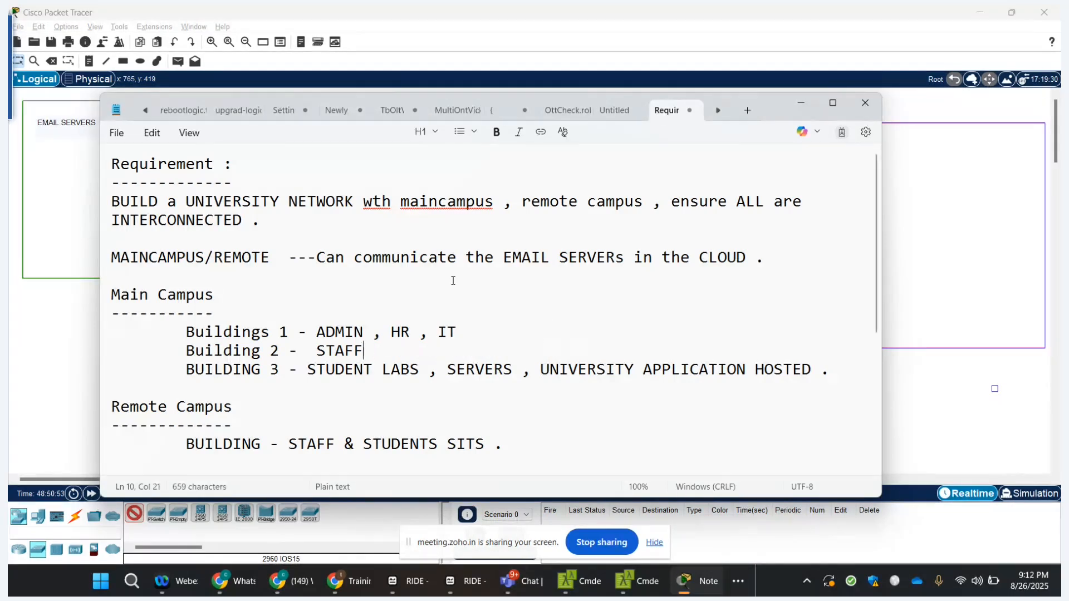
- Return to Packet Tracer and place a 2960 switch in BLD2 and a Switch-PT in BLD3, below their labels
key(alt+Tab)
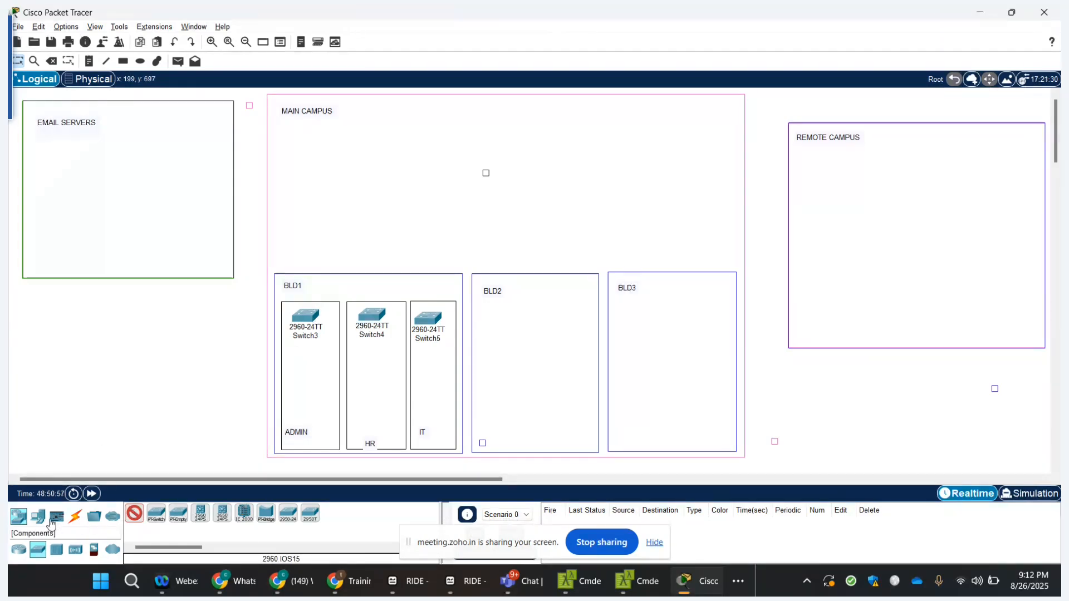
click(514, 315)
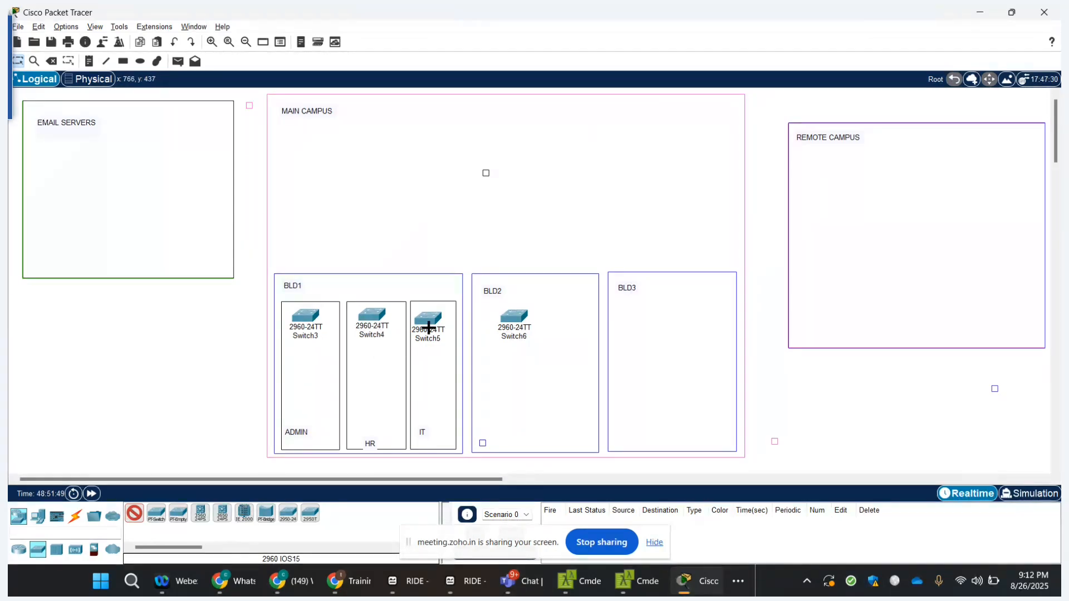
click(156, 519)
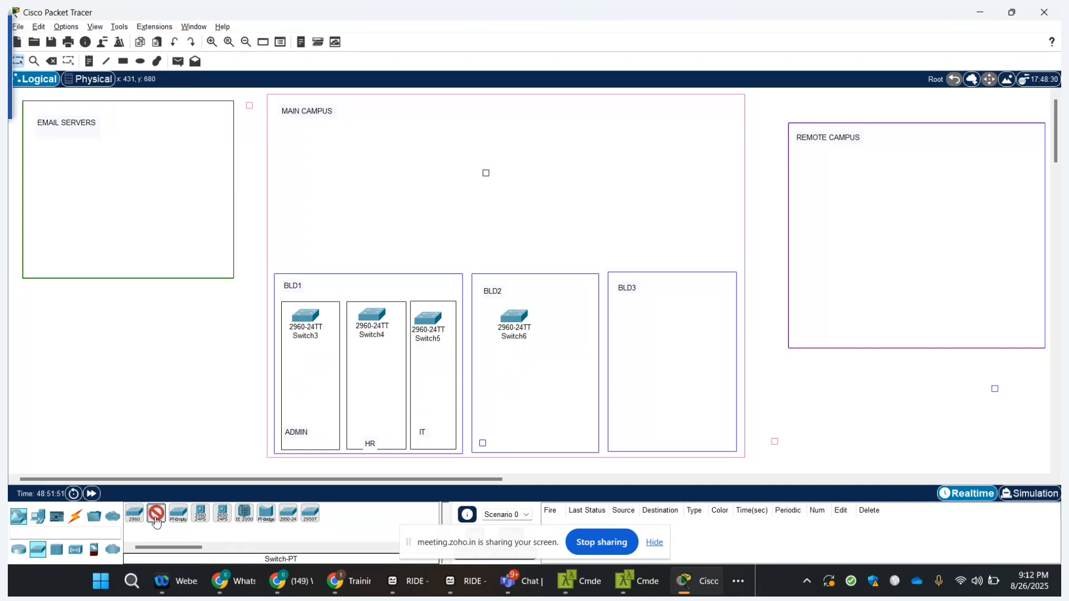
click(633, 309)
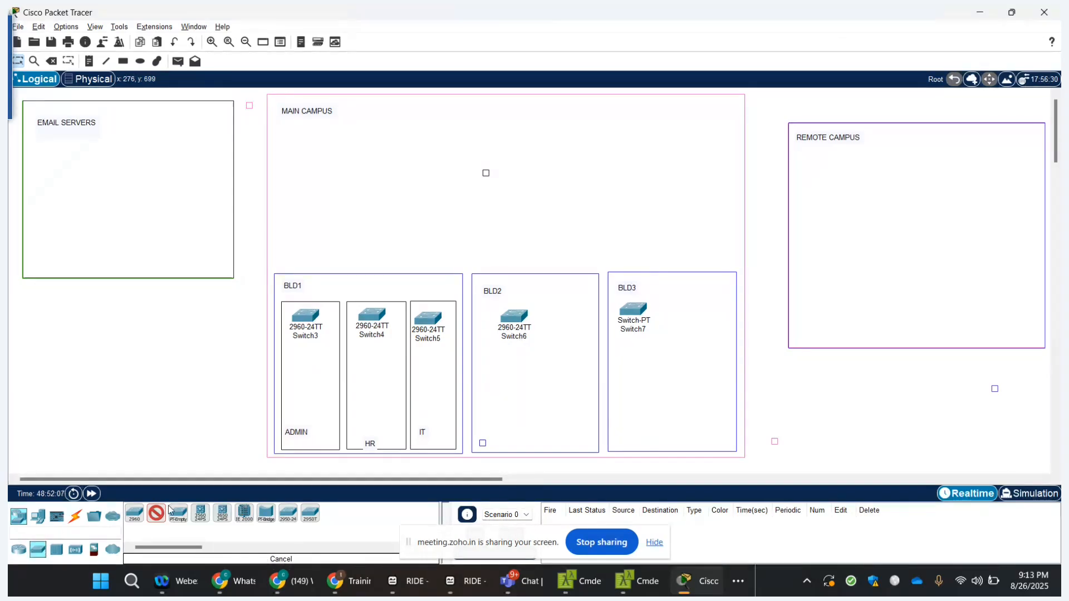
- Place a 3560-24PS multilayer switch above the buildings in MAIN CAMPUS and enclose it in a wide unfilled black-outlined rectangle
click(201, 515)
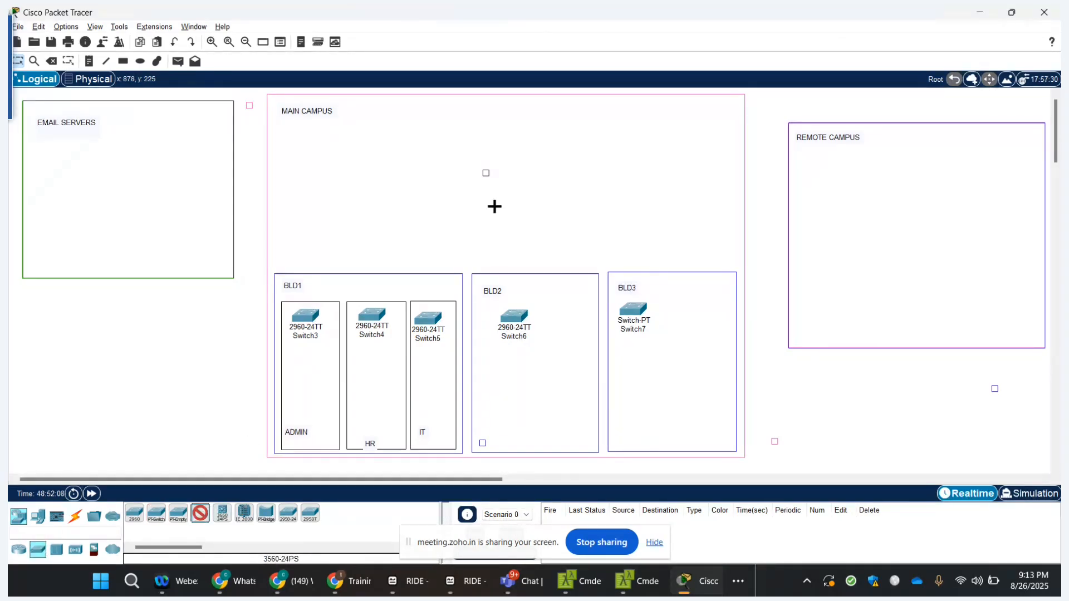
click(486, 202)
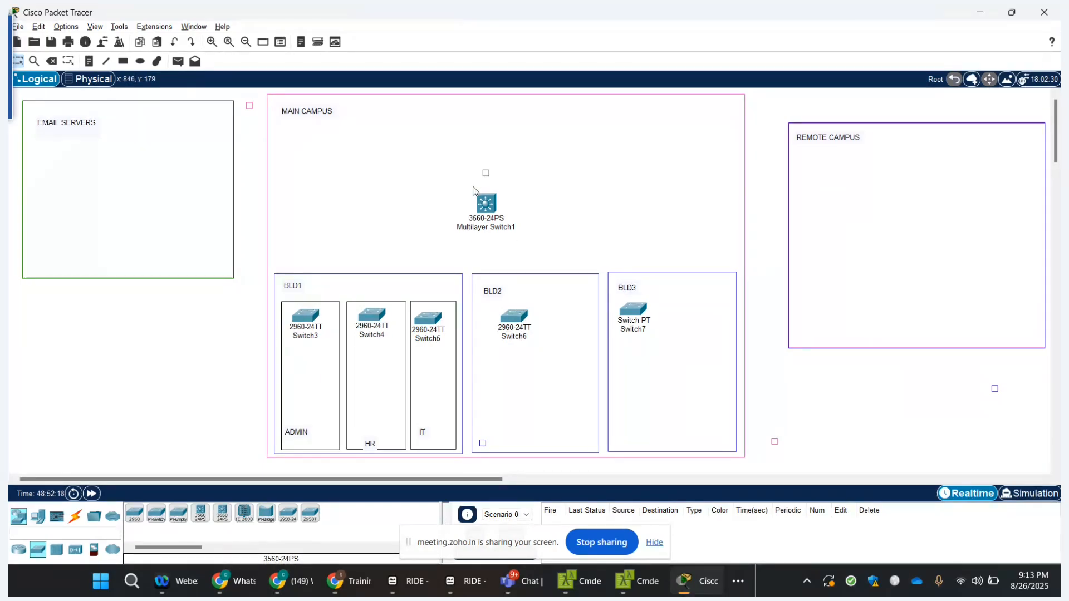
click(124, 61)
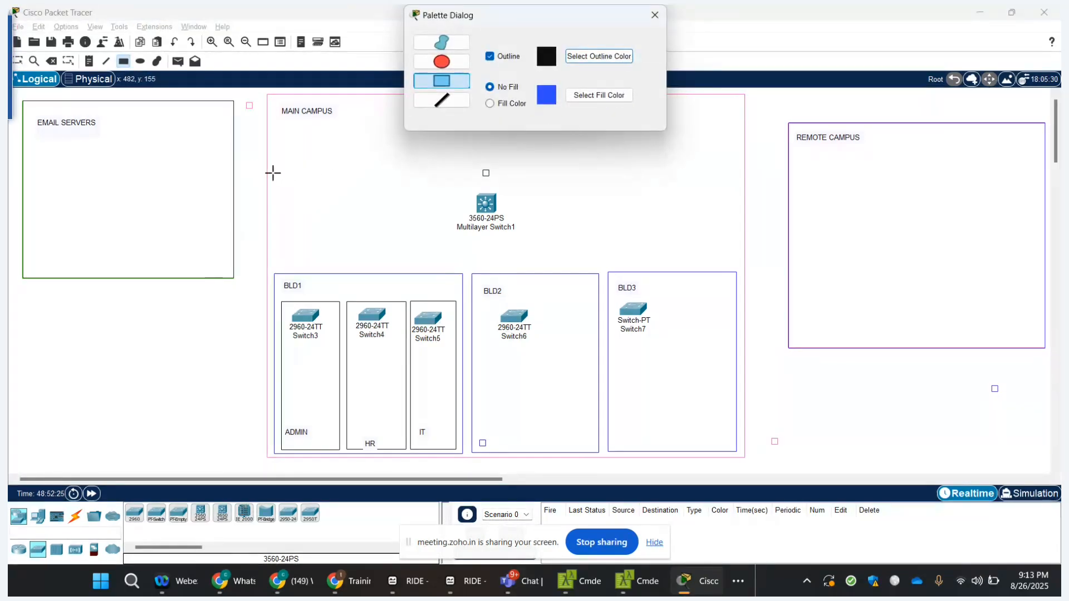
drag(254, 167, 760, 242)
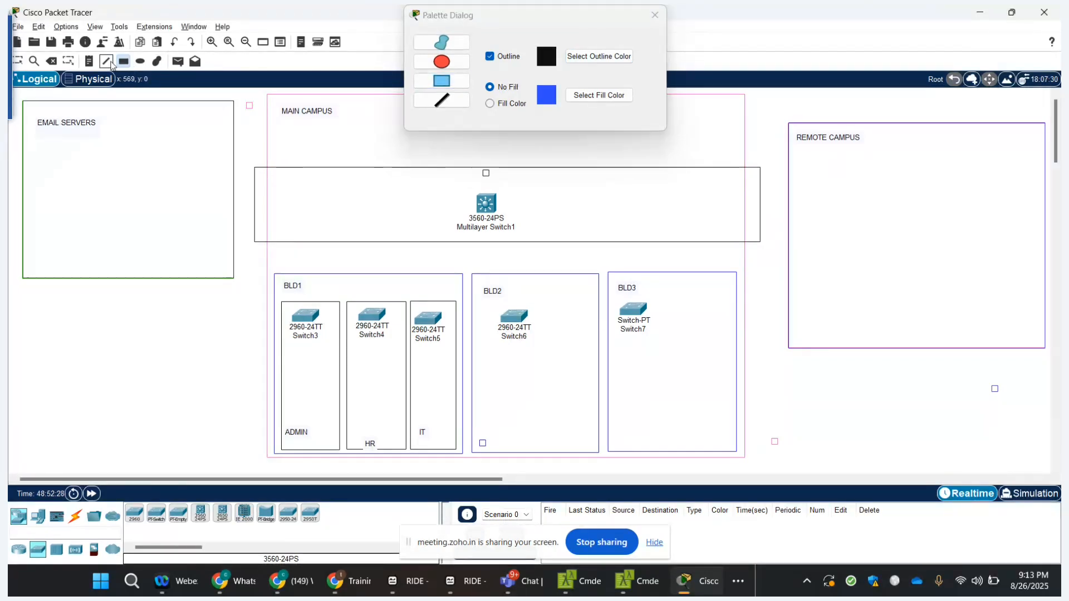
- Add the text label "Aggregator" near the right end of the rectangle around the multilayer switch
click(675, 179)
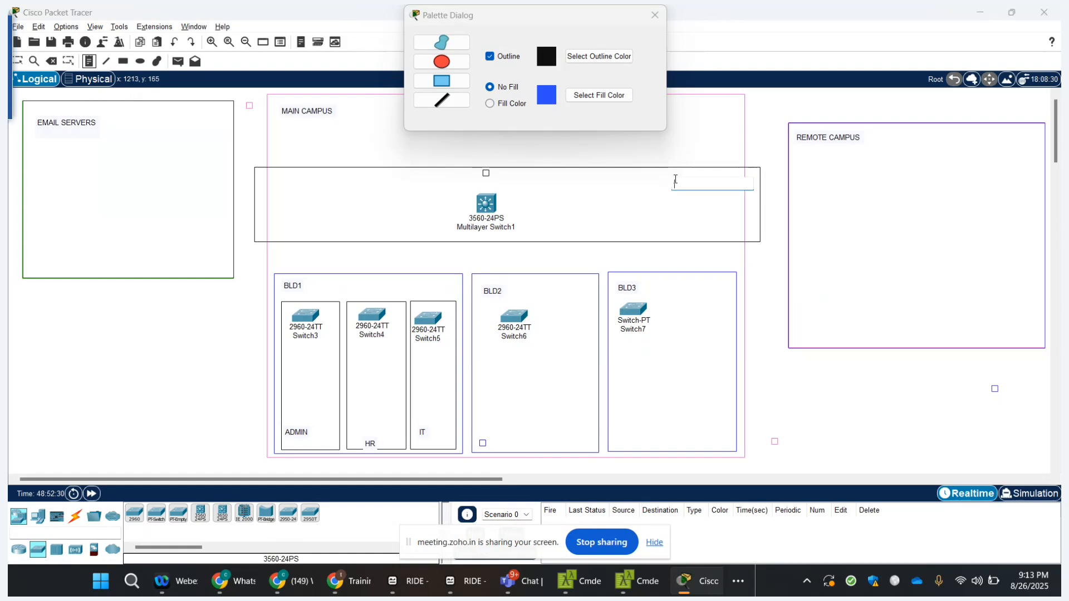
text(Aggregator)
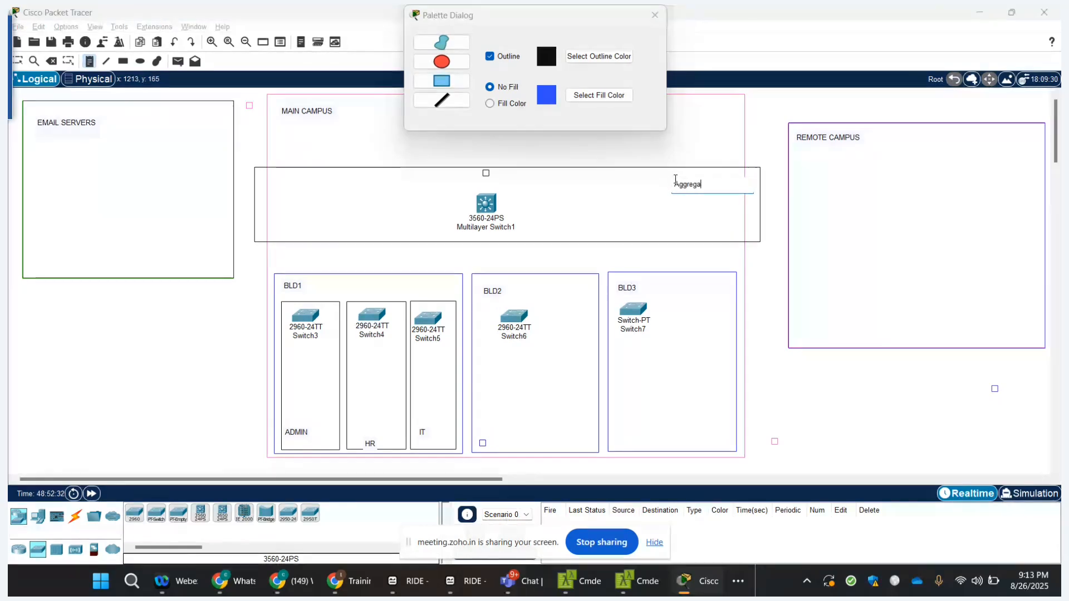
click(773, 247)
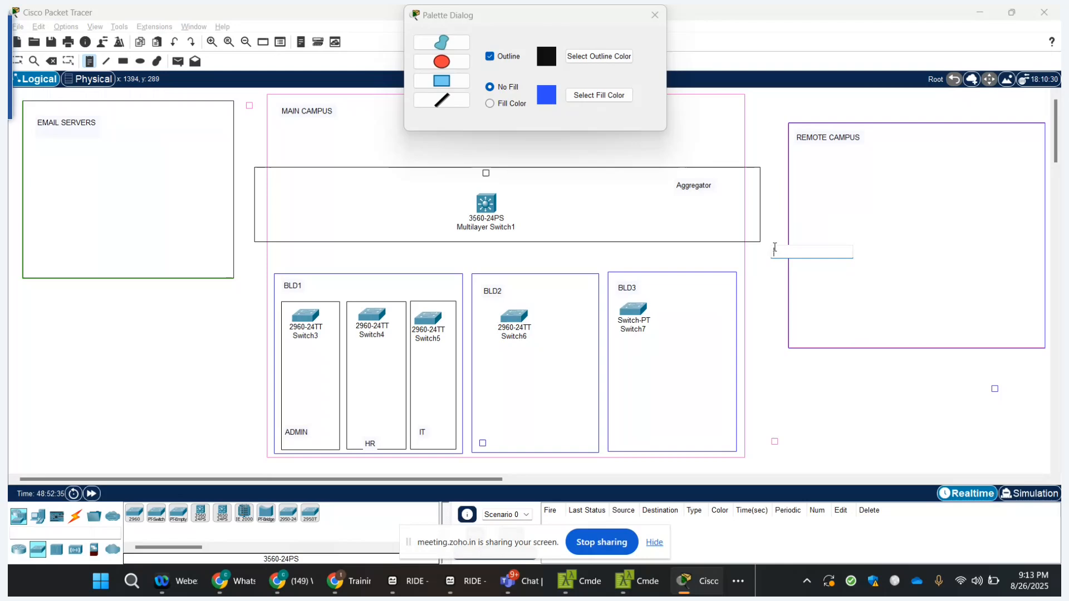
- Place an ISR4331 router in MAIN CAMPUS above the Aggregator rectangle
click(654, 14)
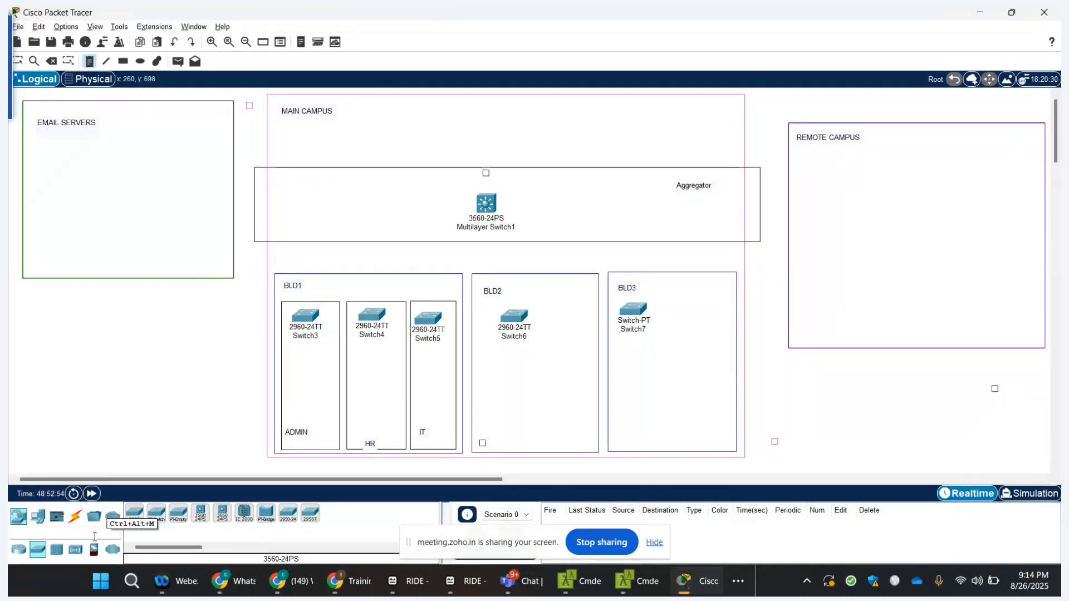
click(19, 549)
click(134, 512)
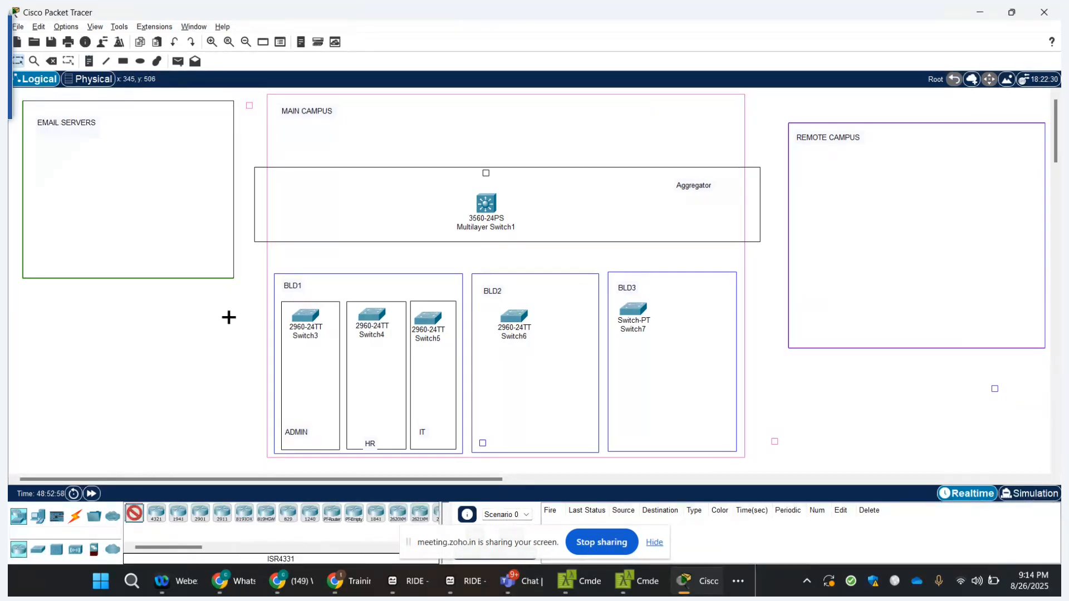
click(467, 116)
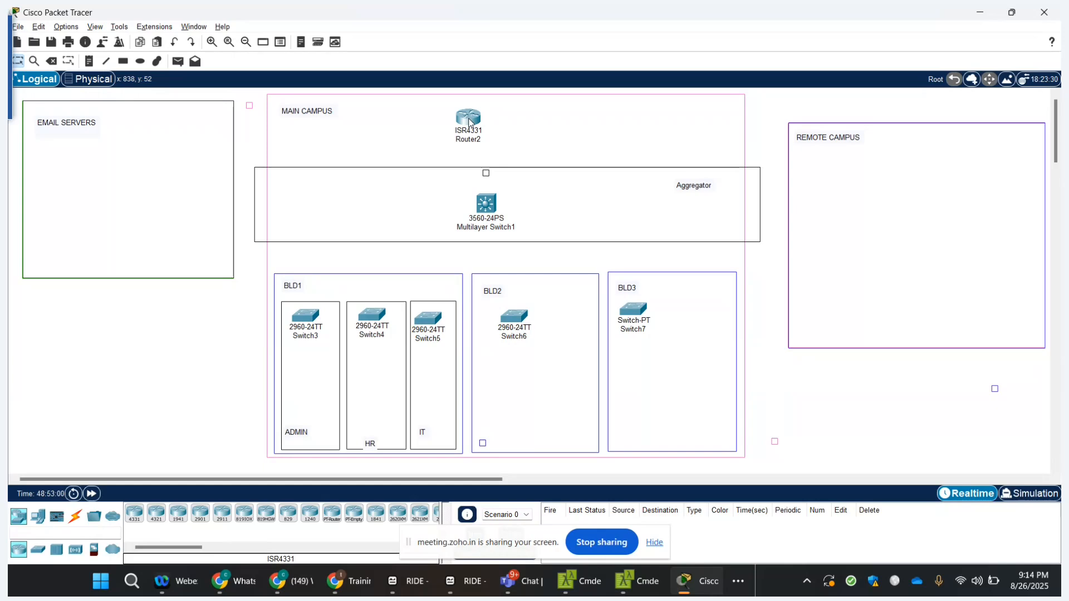
- Rename the router in MAIN CAMPUS to "MAIN CAMPUS ROUTER"
click(468, 139)
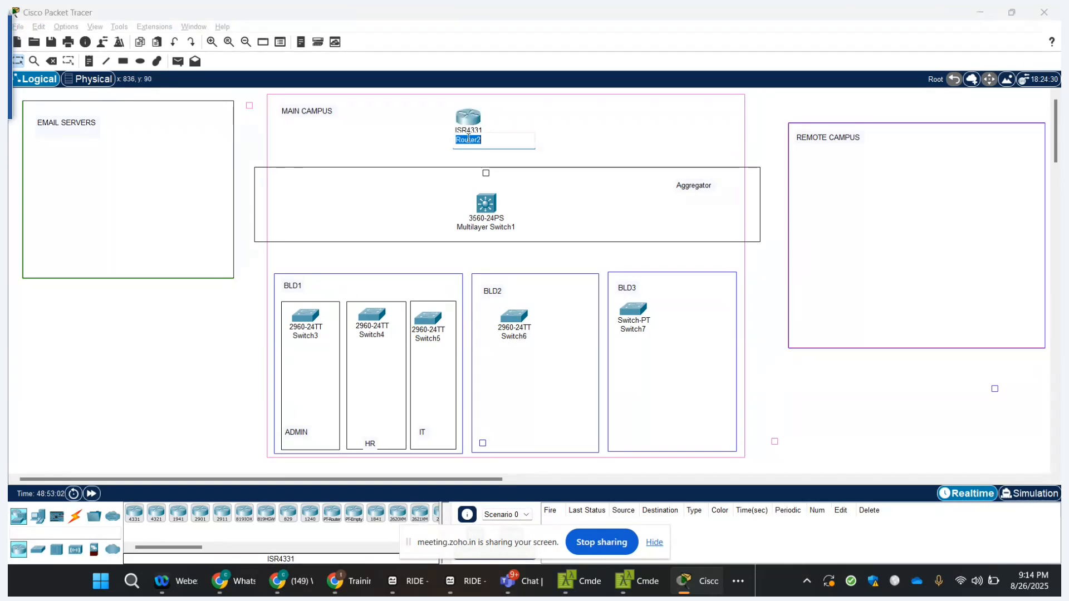
text(MAIN ROUTER)
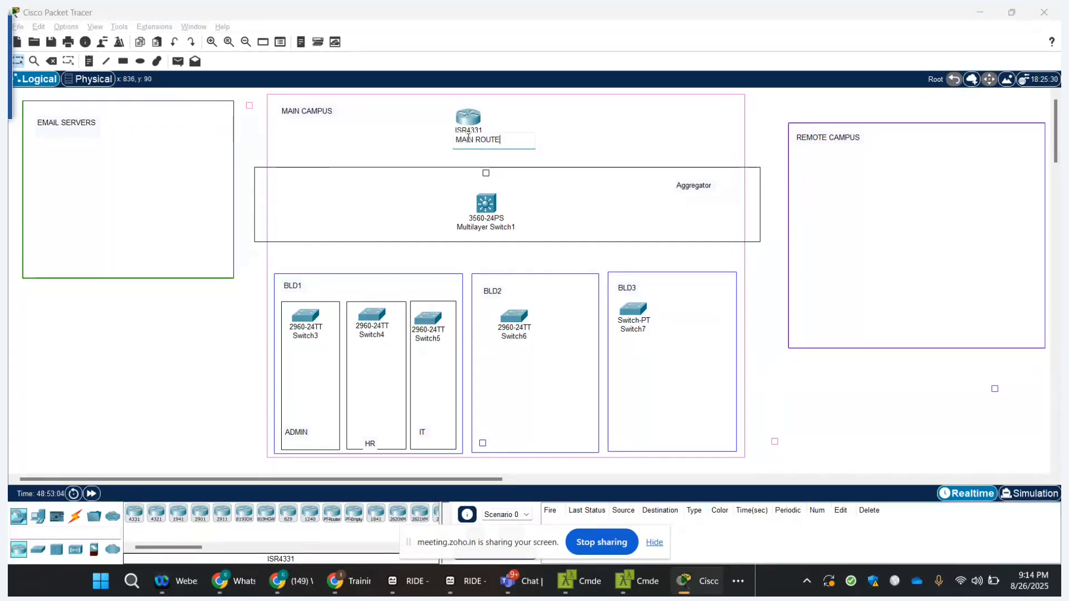
key(BackSpace)
key(BackSpace)
key(BackSpace)
key(BackSpace)
key(BackSpace)
key(BackSpace)
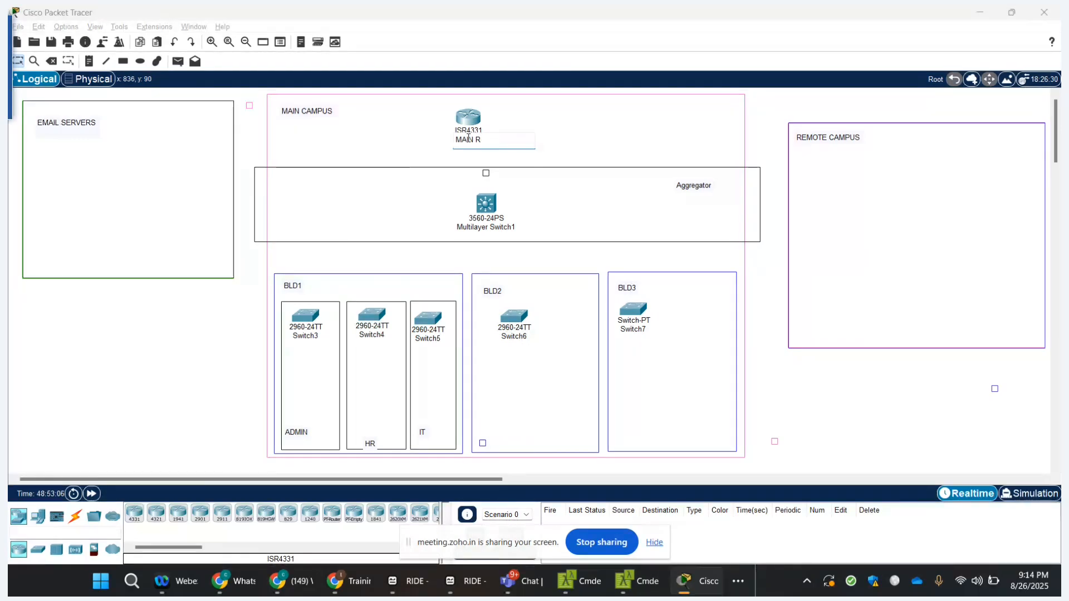
text(CAMPUS RO)
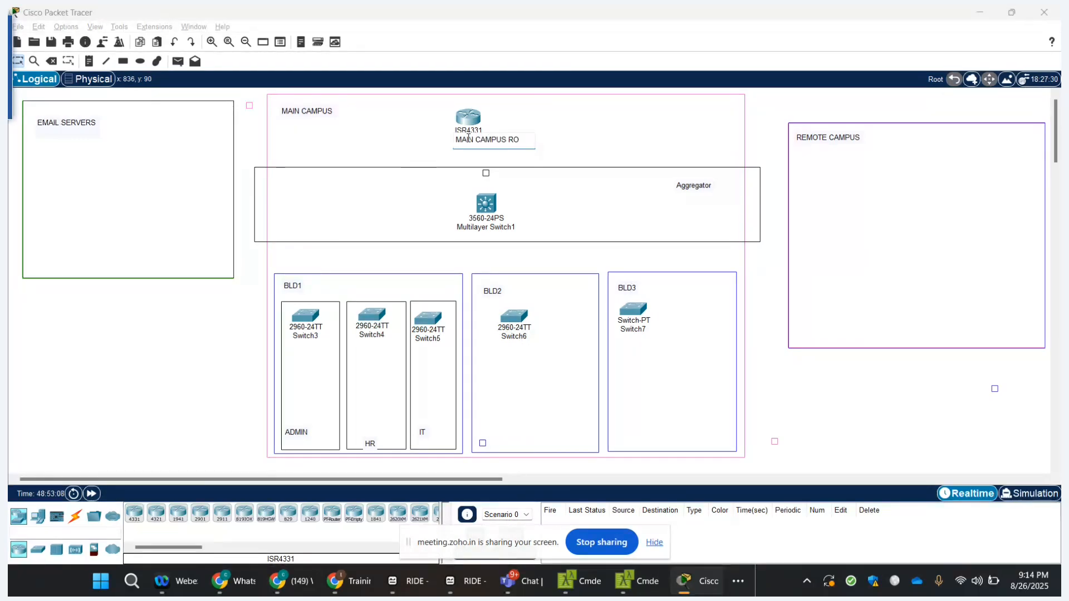
text(UTER)
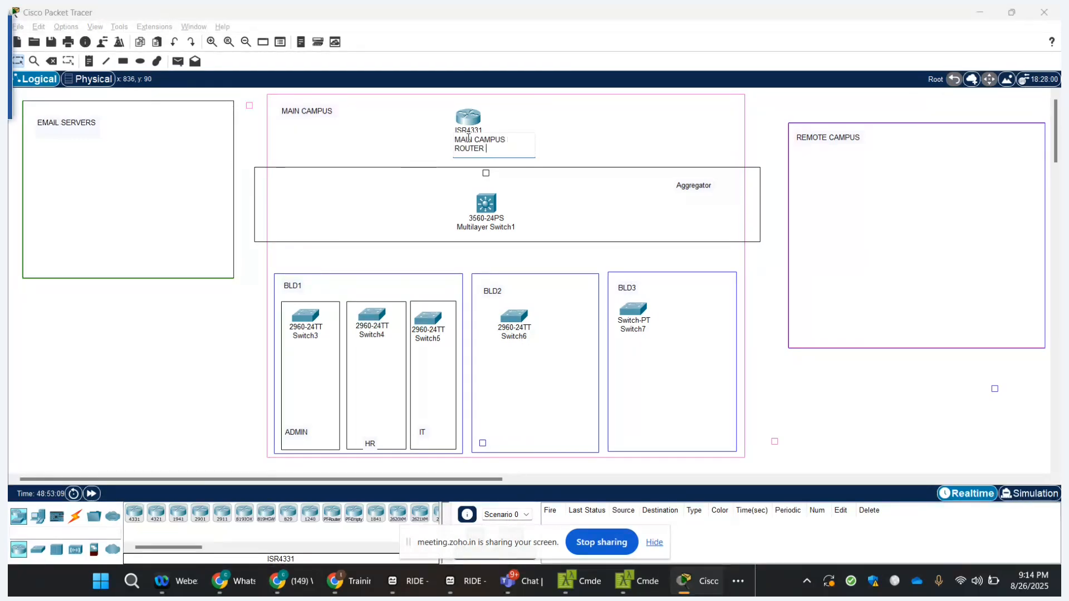
click(554, 144)
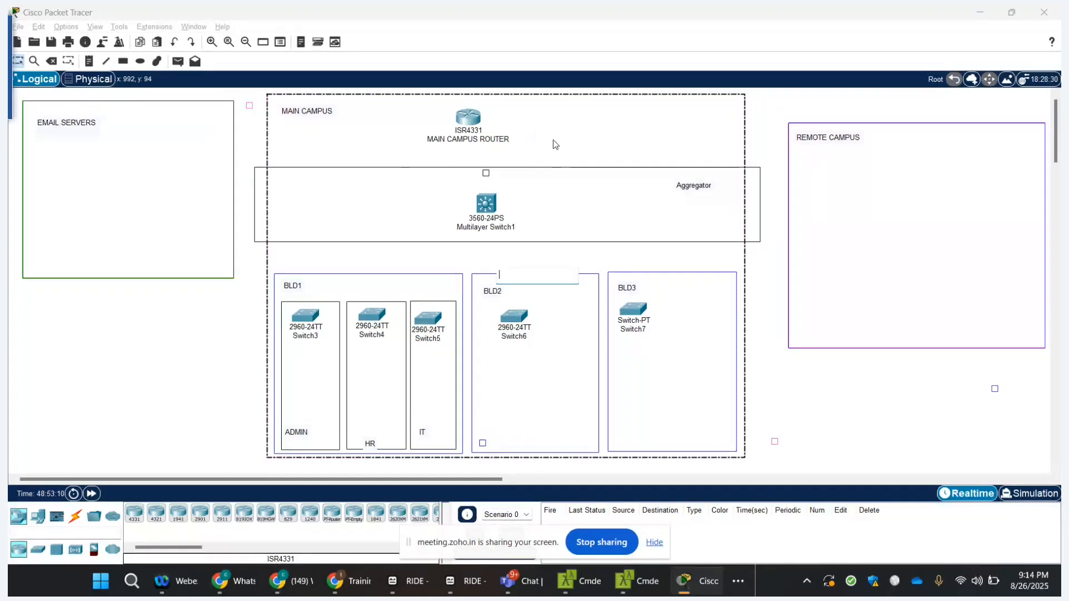
click(770, 275)
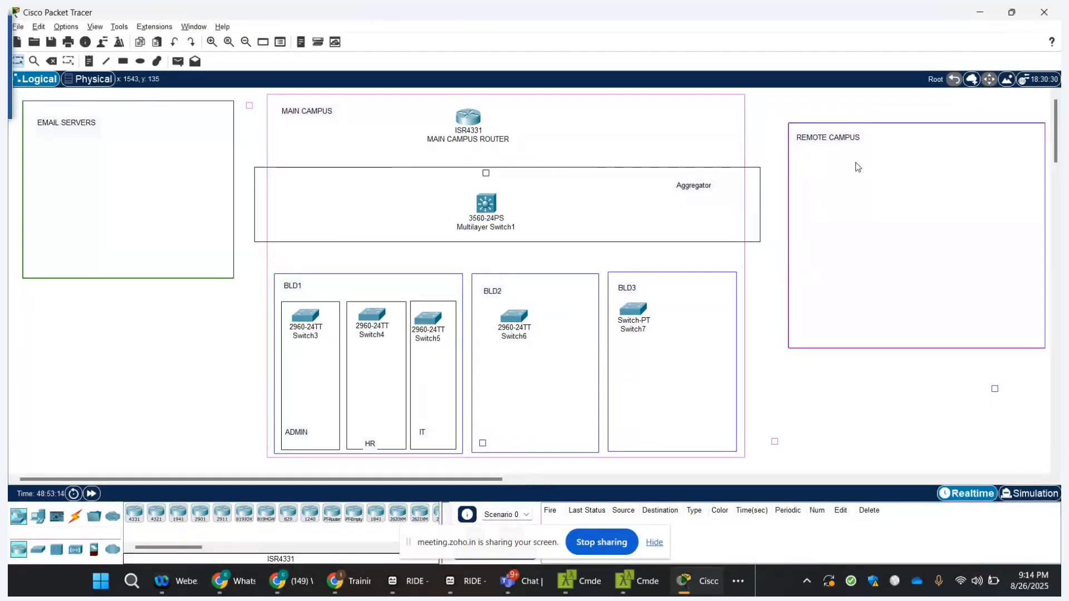
- Place two 2960 switches side by side in the lower half of the REMOTE CAMPUS area
click(38, 549)
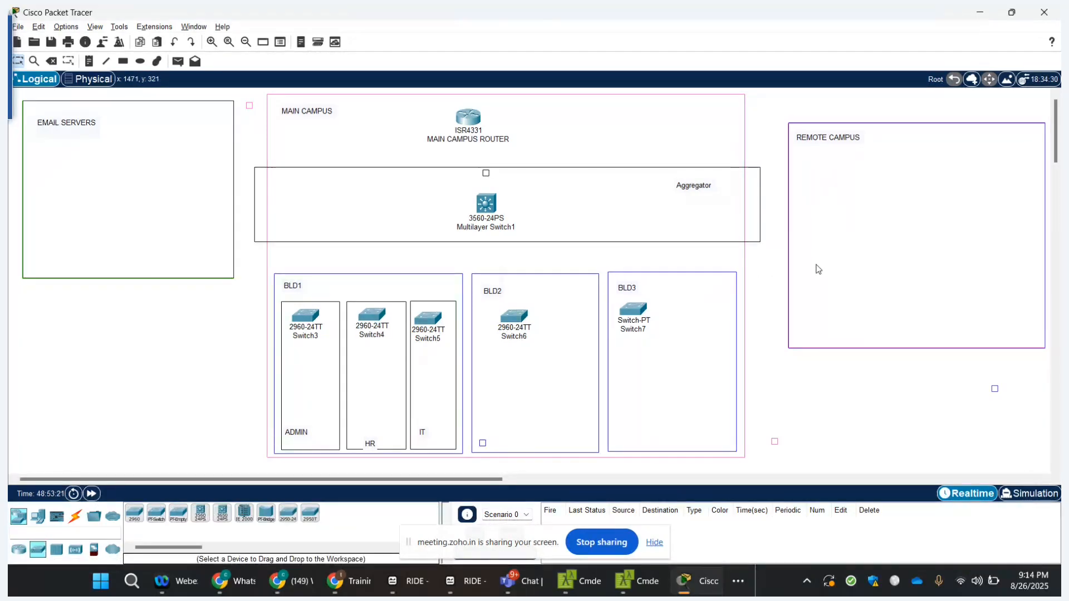
click(133, 513)
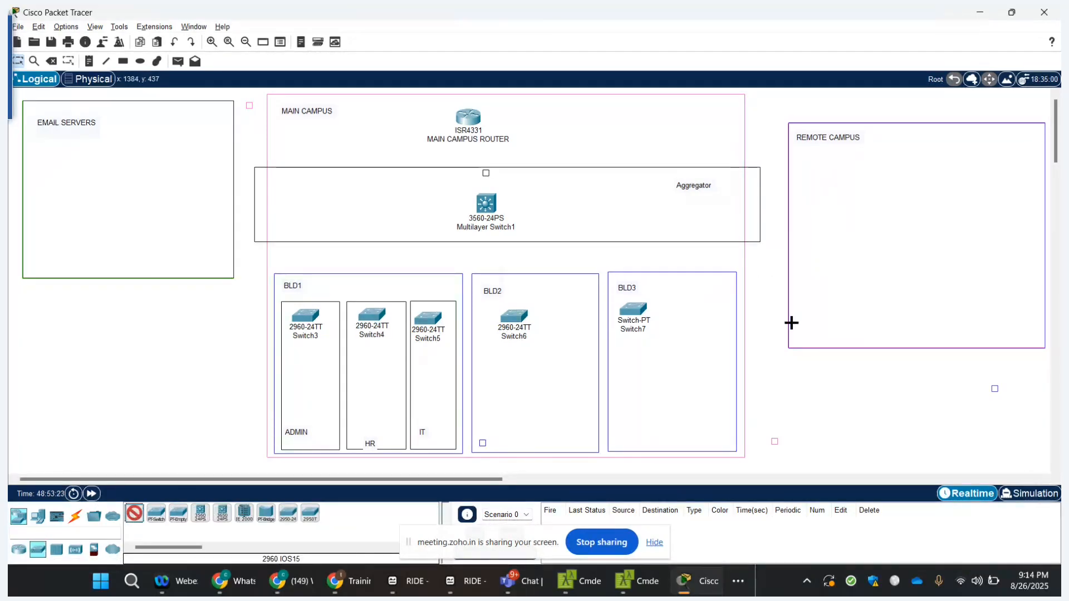
click(826, 265)
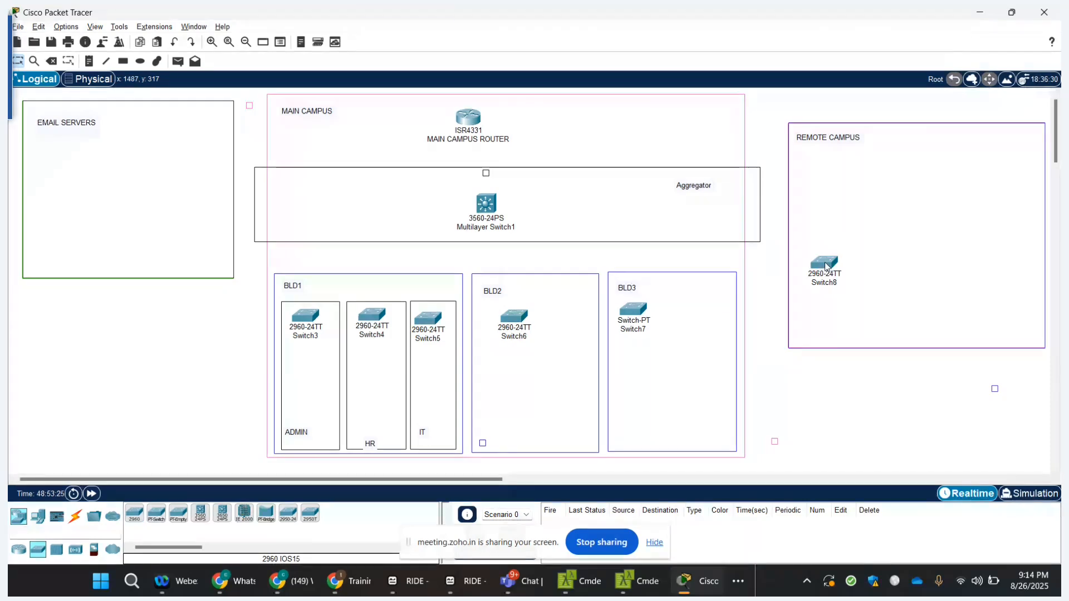
click(133, 513)
click(969, 262)
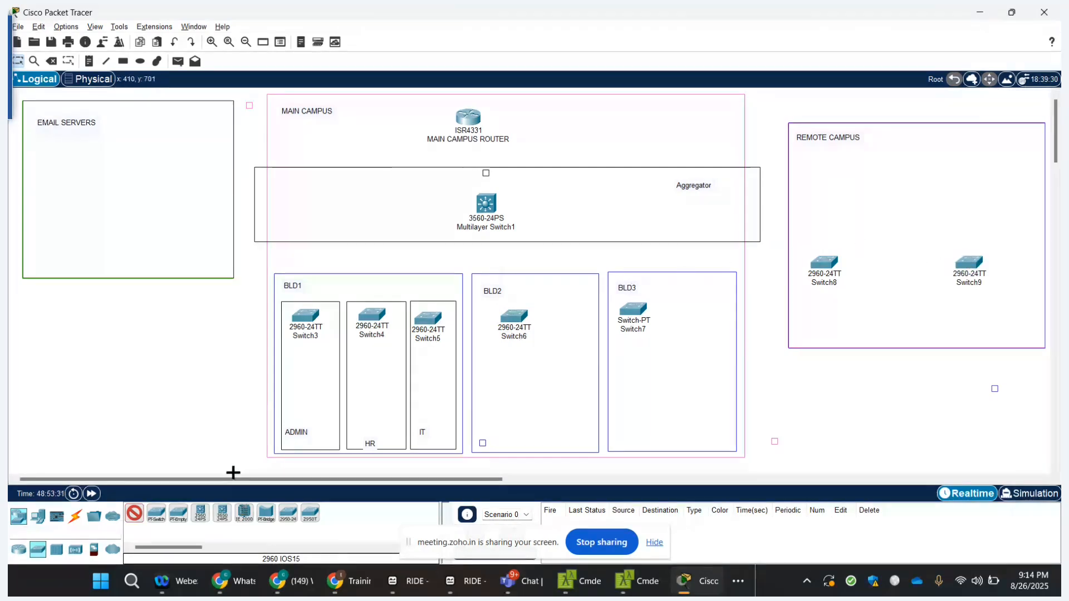
- Add a 3560-24PS multilayer switch above the right-hand REMOTE CAMPUS switch and an ISR4331 router just below the area's label
click(203, 515)
click(965, 155)
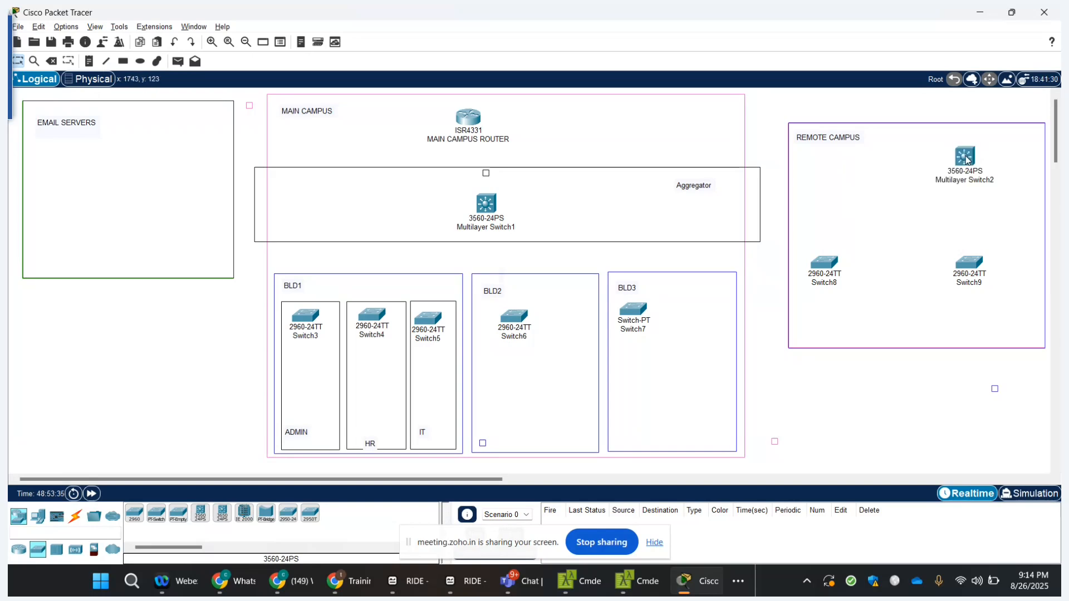
click(18, 550)
click(133, 515)
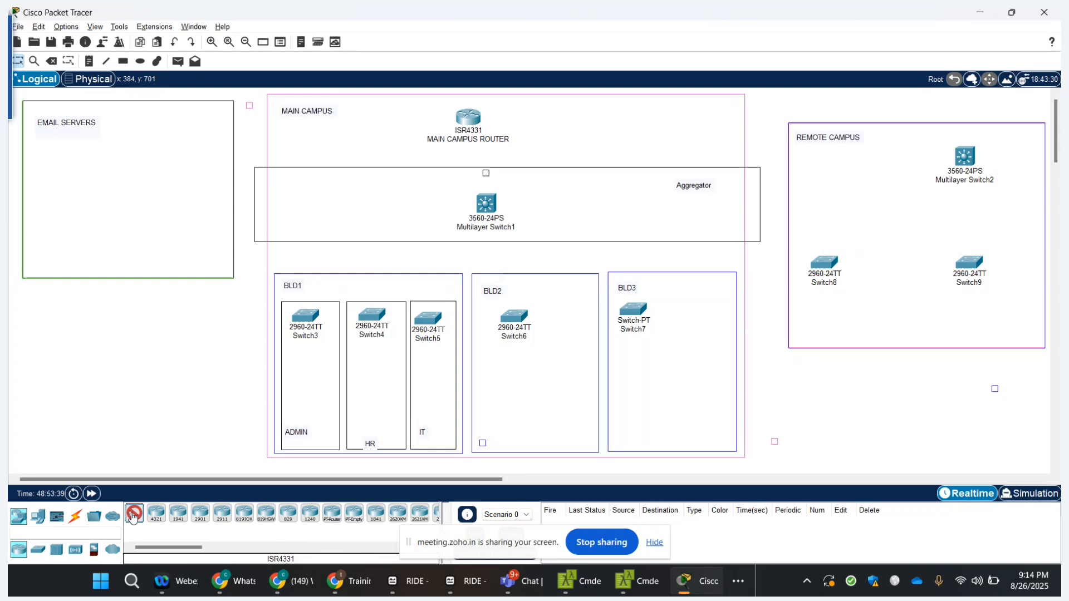
click(823, 177)
drag(823, 177, 816, 159)
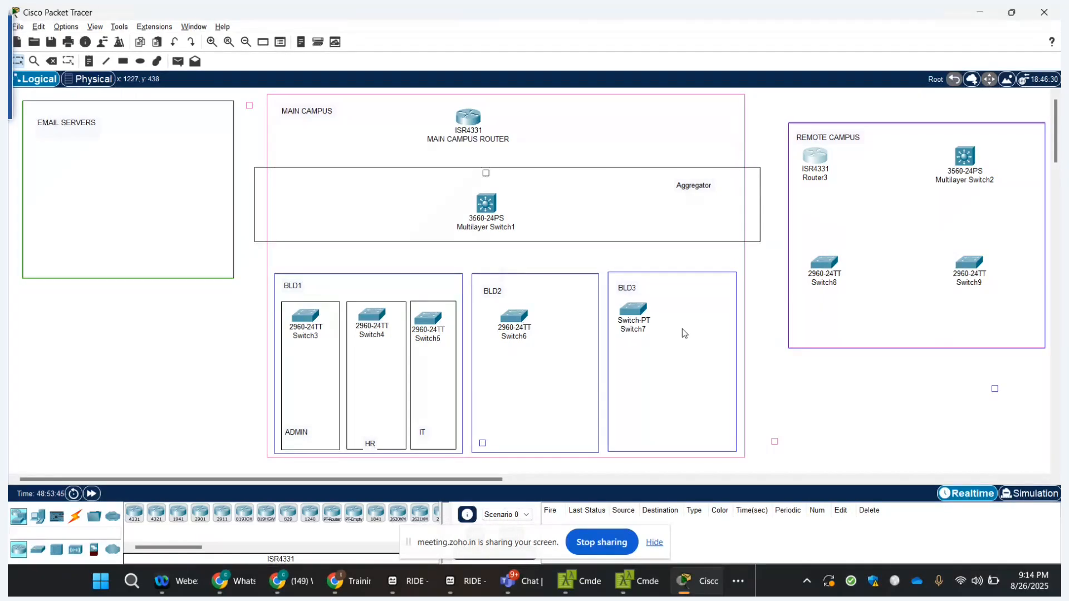
- Draw a green-filled rectangle with a black outline around the left-hand 2960 switch in REMOTE CAMPUS
click(123, 62)
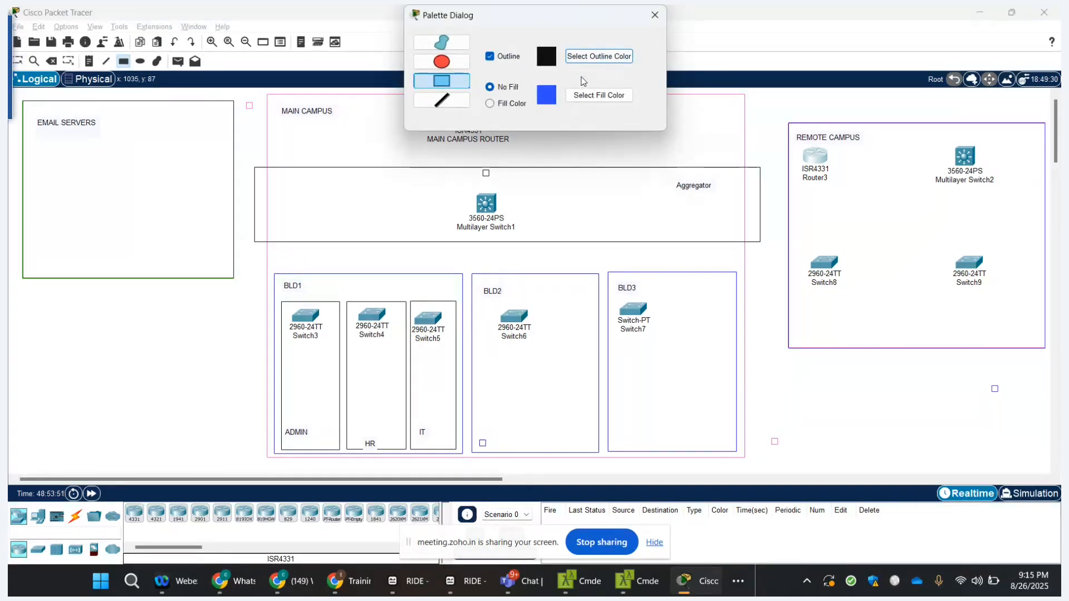
click(509, 104)
click(599, 95)
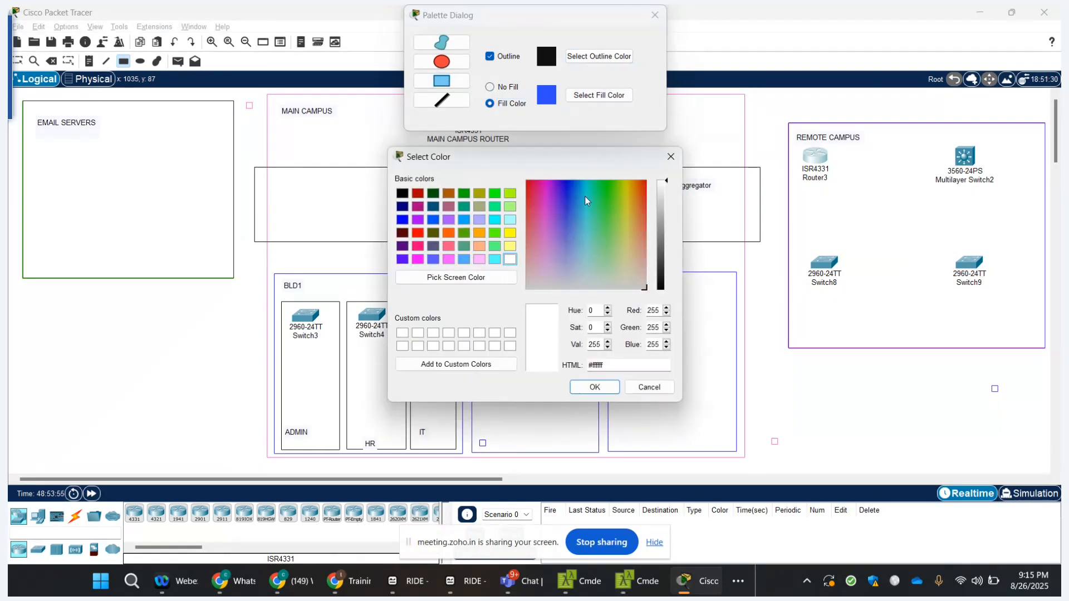
click(605, 218)
click(600, 385)
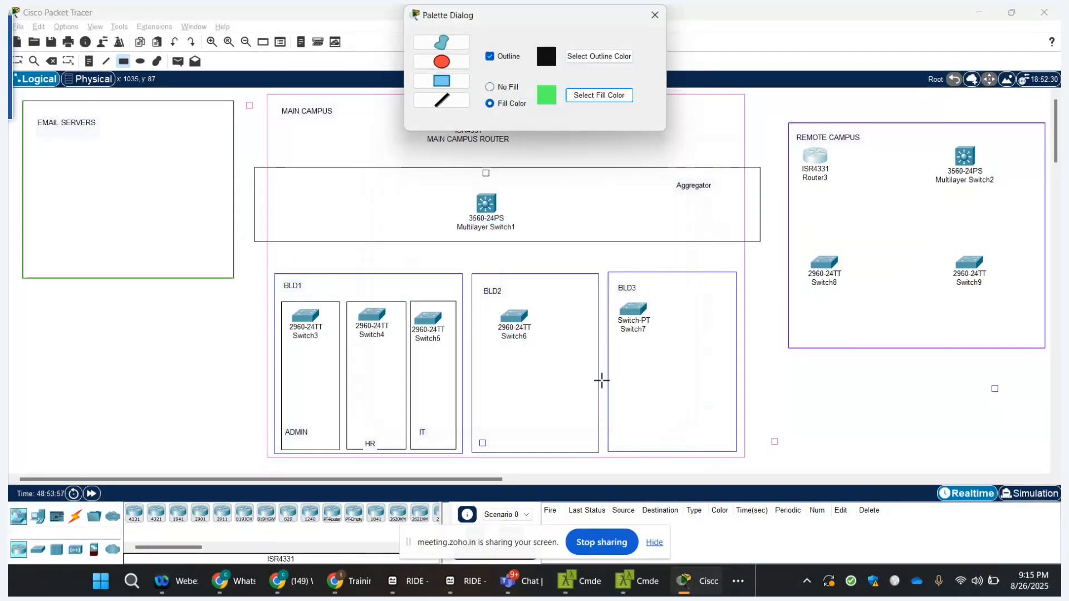
mouse_move(780, 222)
mouse_down()
mouse_move(863, 306)
mouse_move(896, 375)
mouse_up()
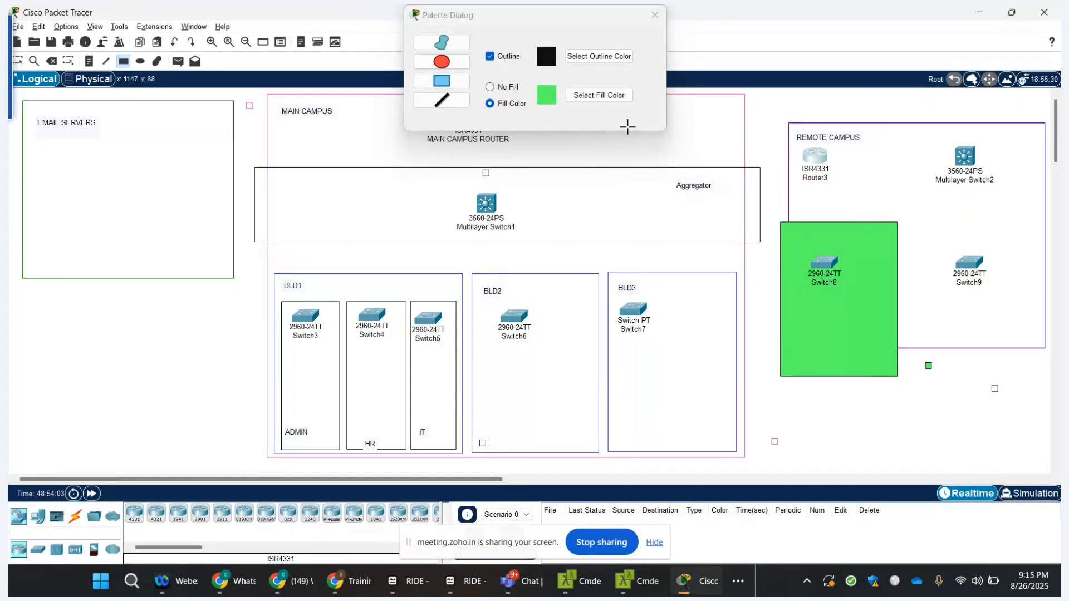
- Draw an amber-filled rectangle with a black outline around the right-hand 2960 switch in REMOTE CAMPUS
click(596, 97)
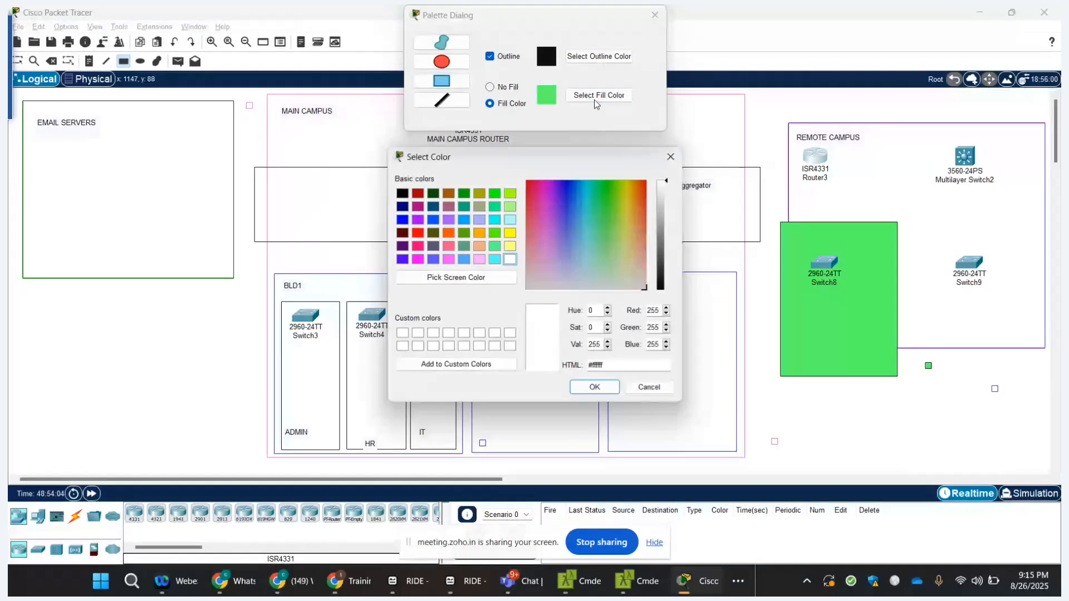
click(630, 192)
click(594, 387)
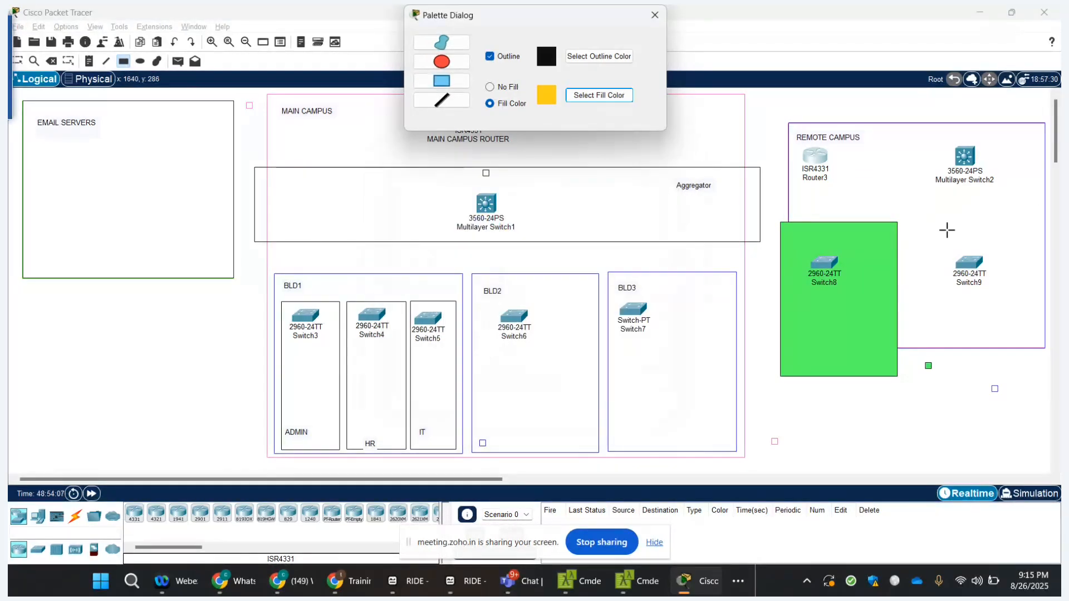
drag(921, 222, 1044, 370)
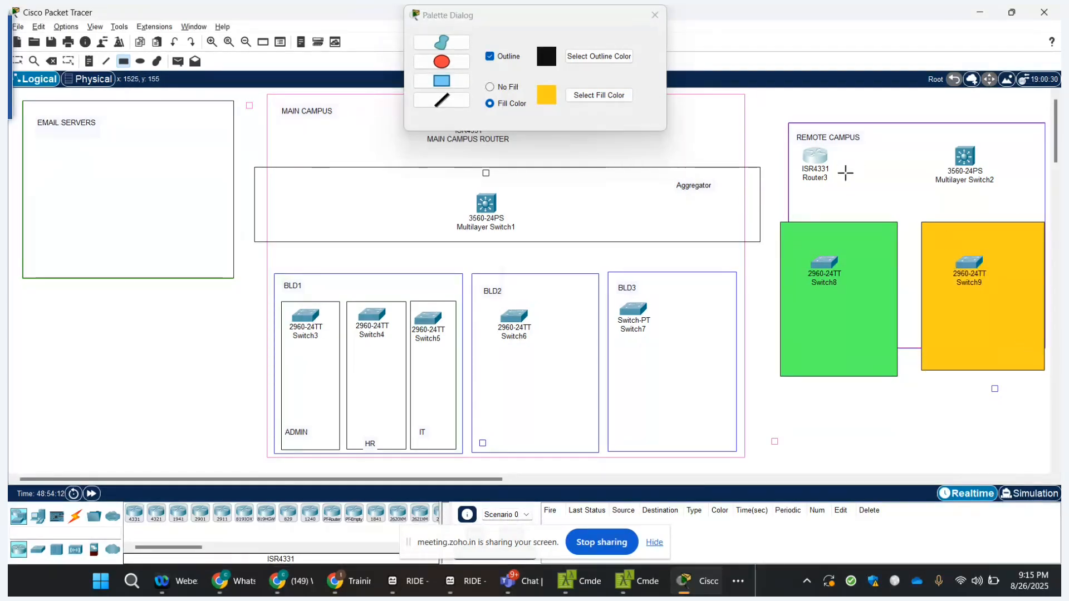
click(656, 17)
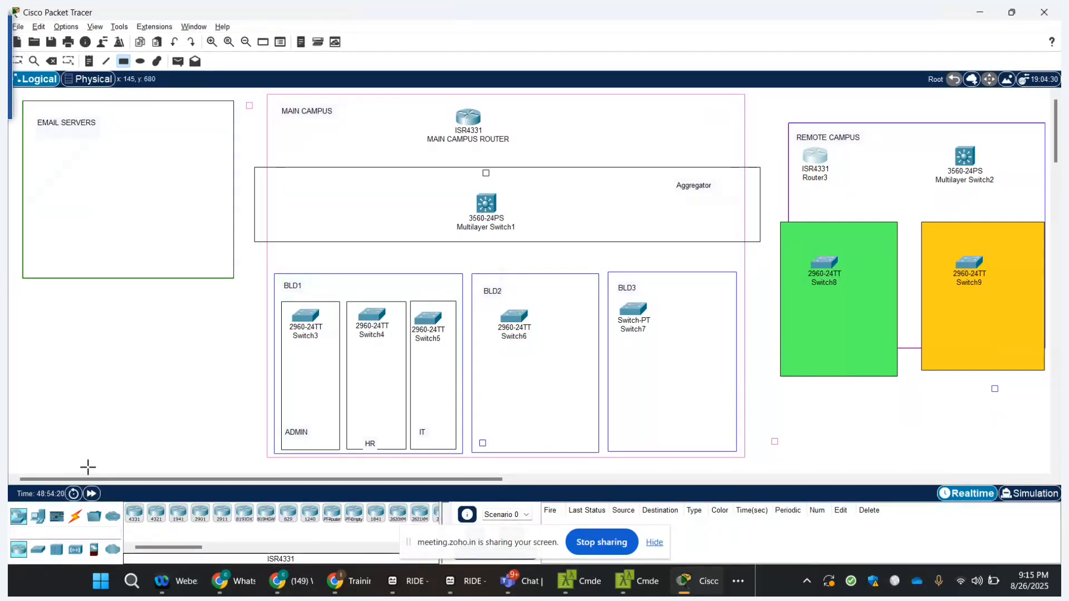
- Place a PC in the ADMIN department of BLD1, below its switch
click(38, 516)
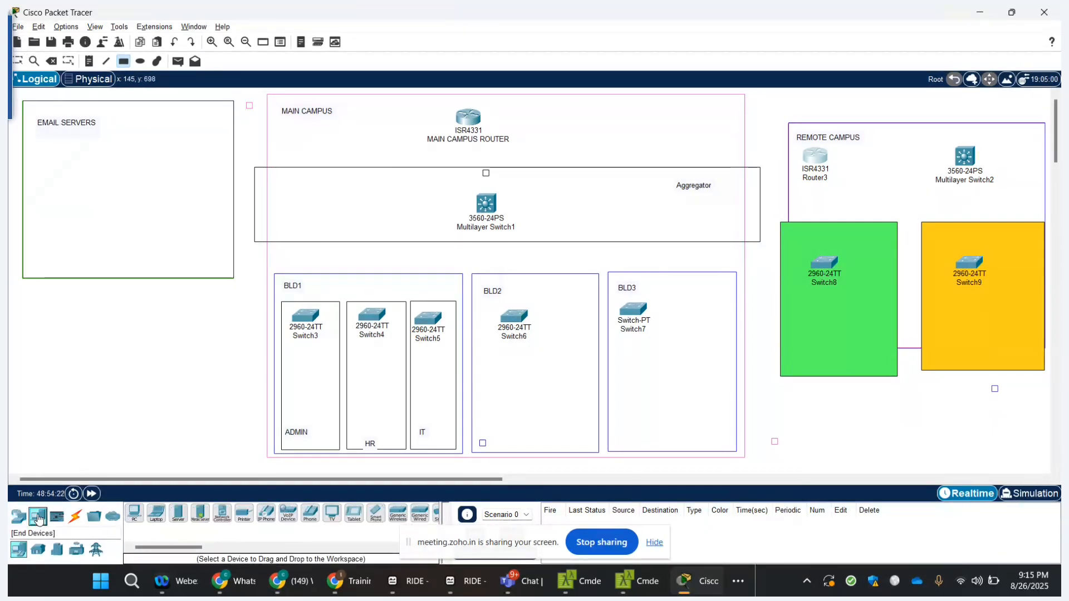
click(134, 513)
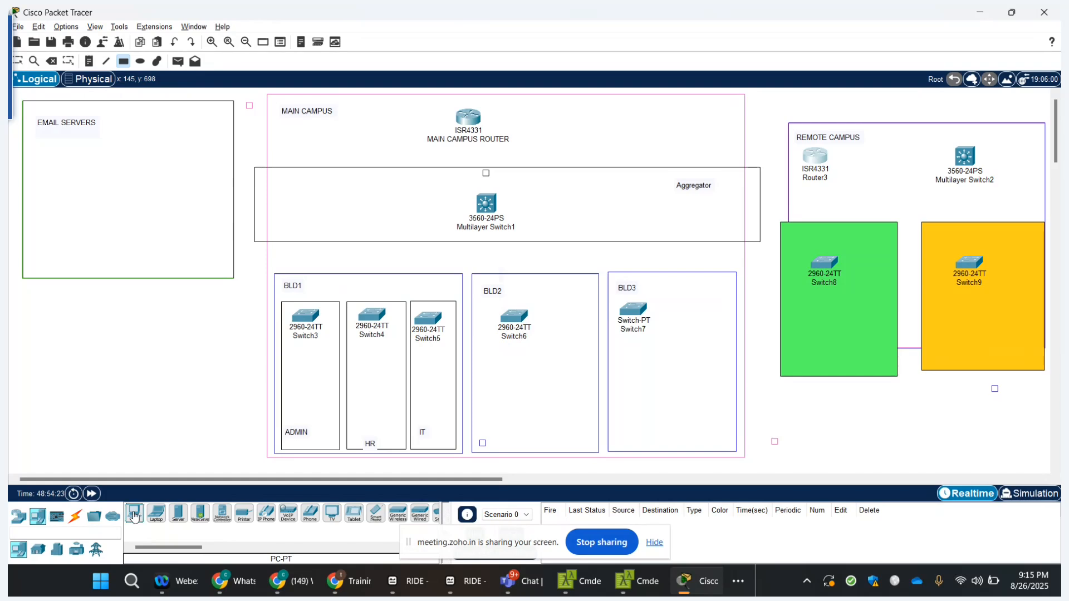
click(304, 351)
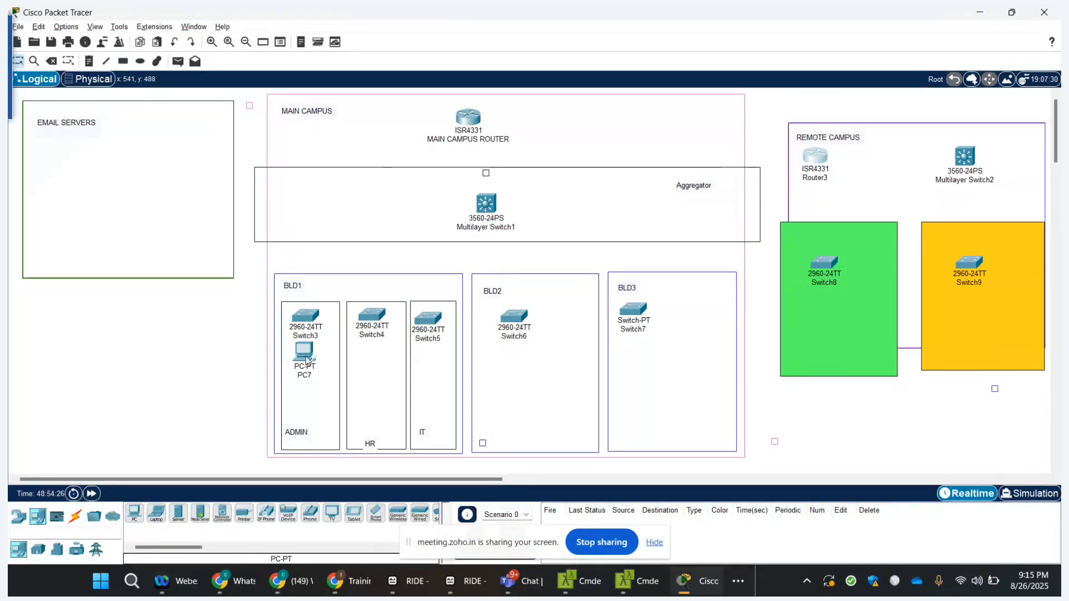
drag(306, 360, 296, 371)
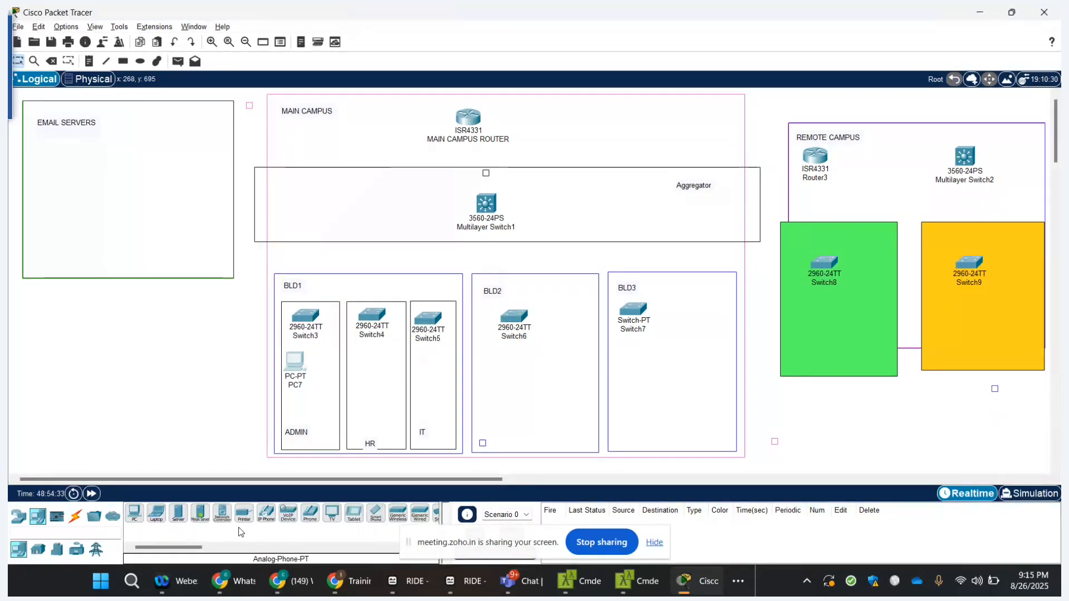
- Place a printer near the bottom of BLD2, below and to the right of its switch
click(243, 512)
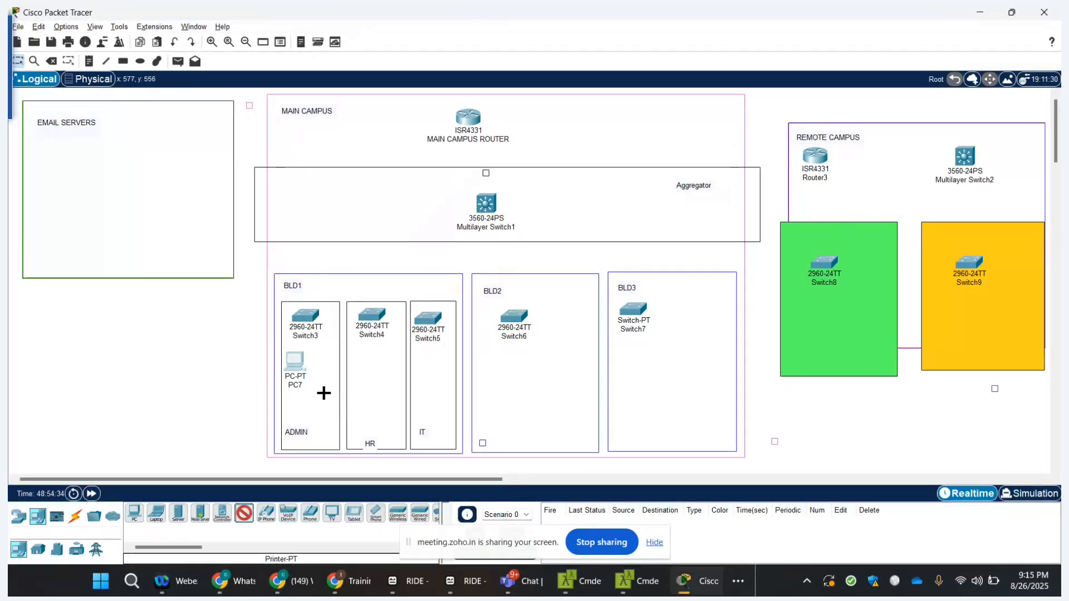
click(557, 410)
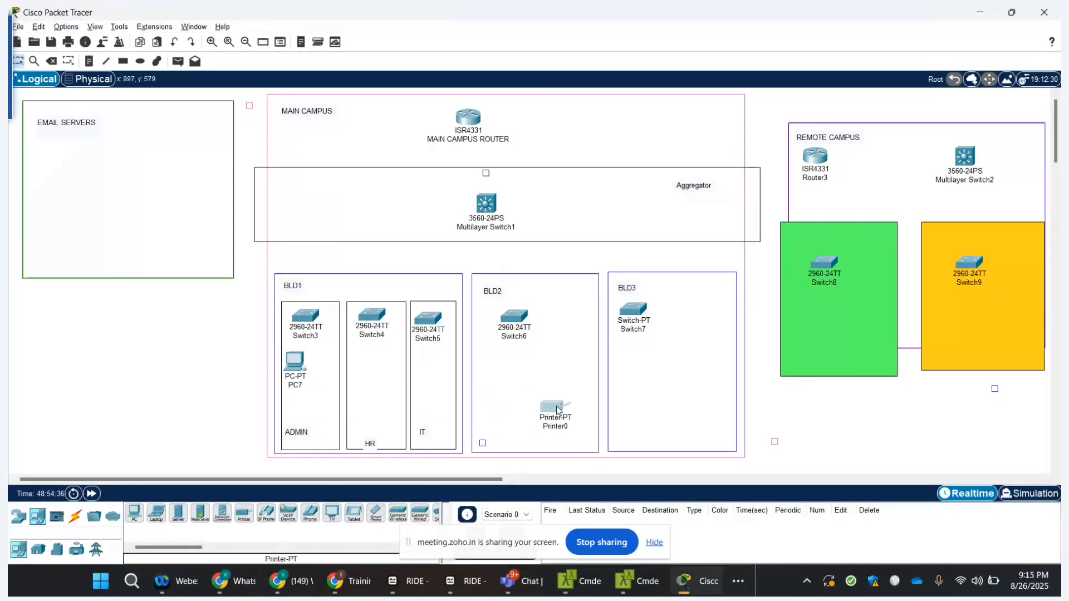
drag(557, 410, 555, 421)
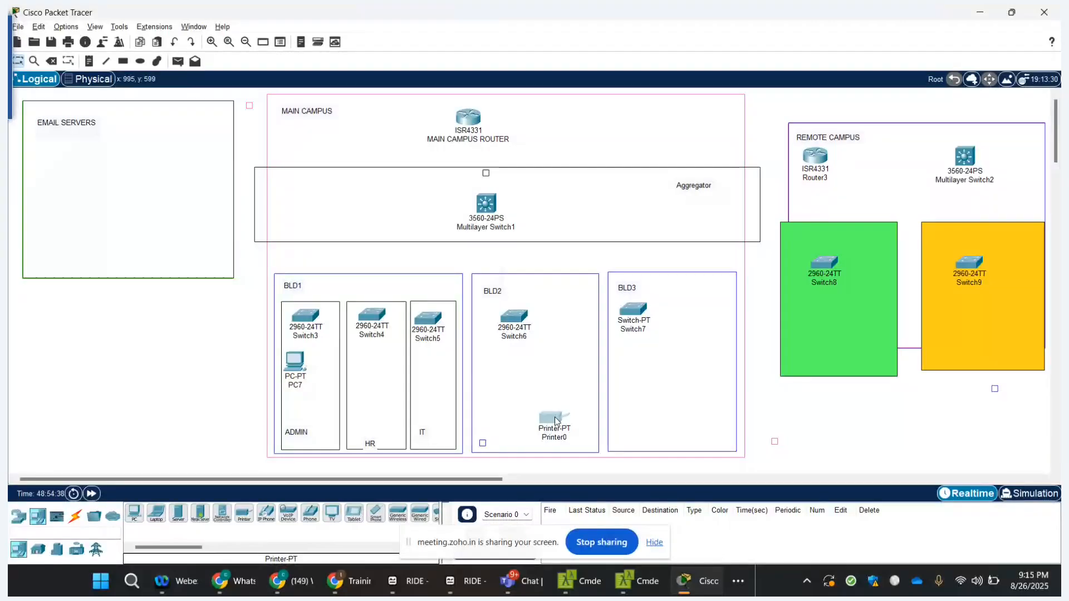
- Move the ADMIN PC lower beneath its switch and place another PC level with it in the HR department
drag(296, 368, 306, 392)
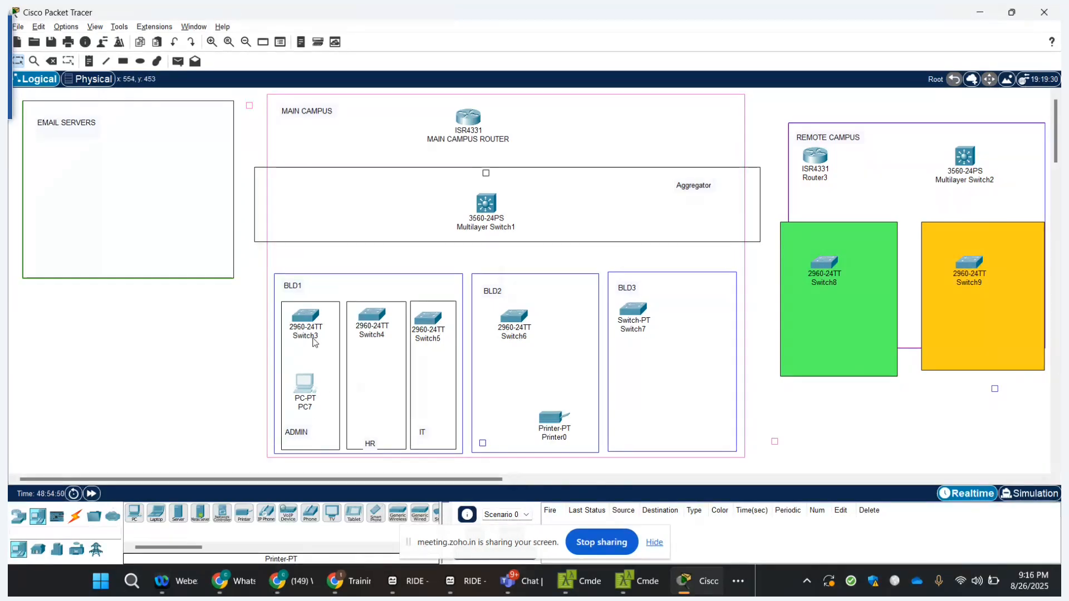
click(139, 516)
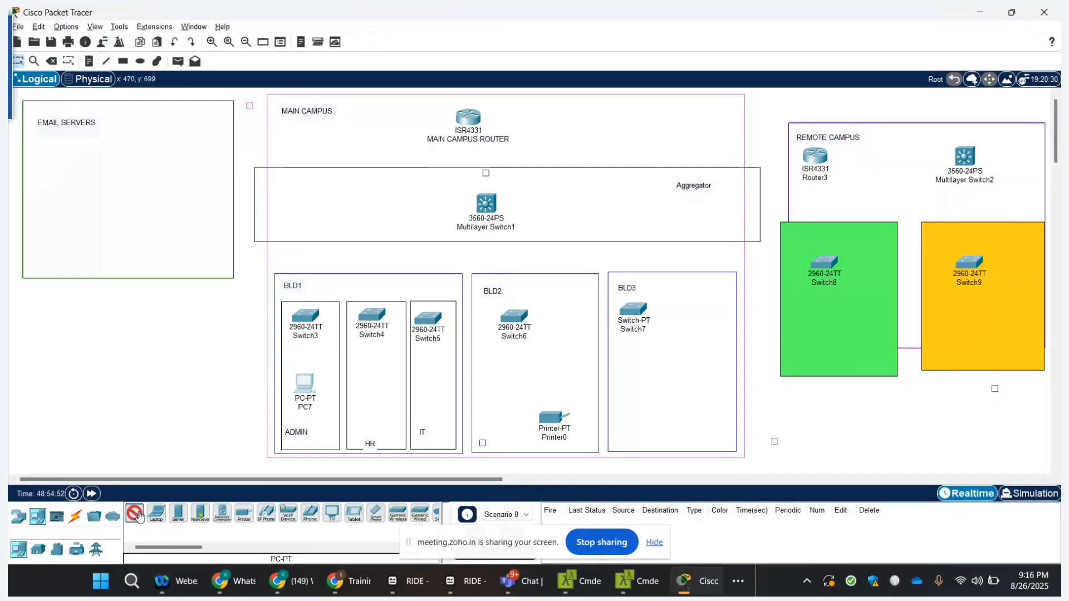
click(373, 386)
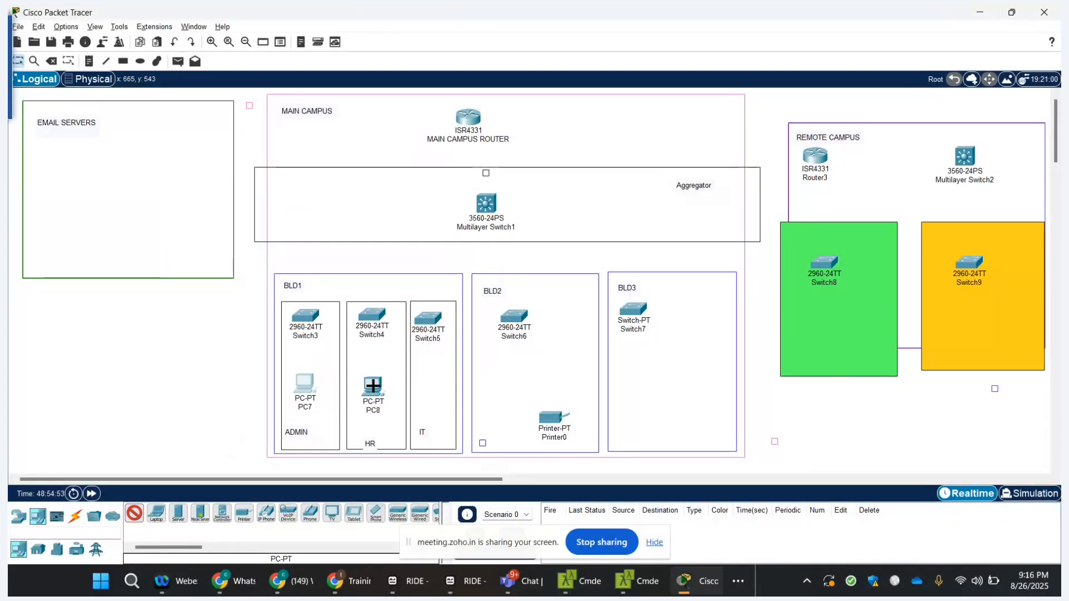
- Place one PC each in the IT department, BLD2, BLD3, and the green and amber areas of REMOTE CAMPUS, beneath their switches
click(430, 383)
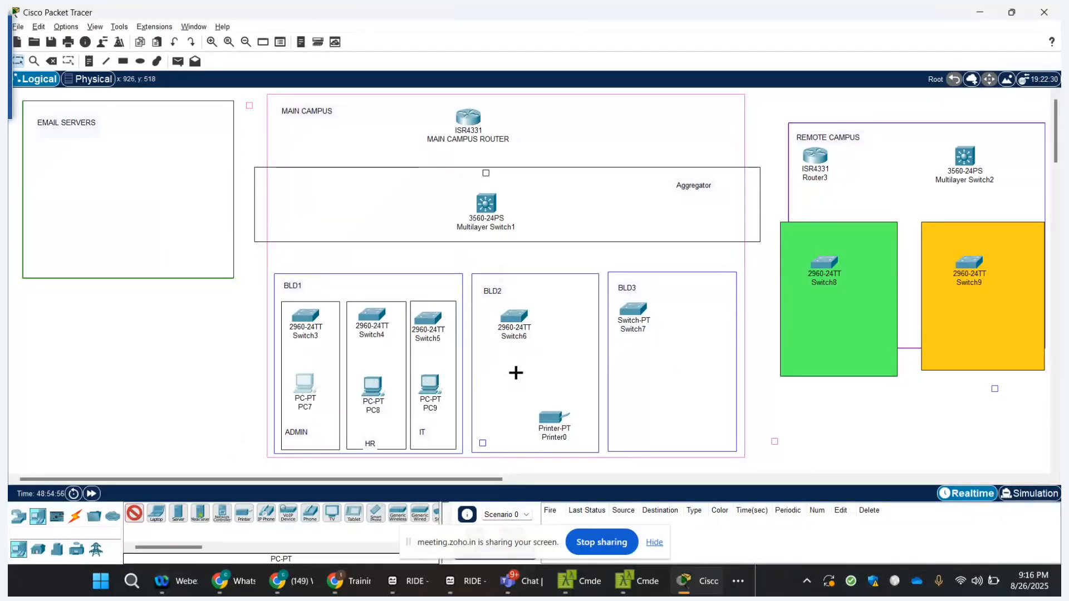
click(492, 383)
click(659, 372)
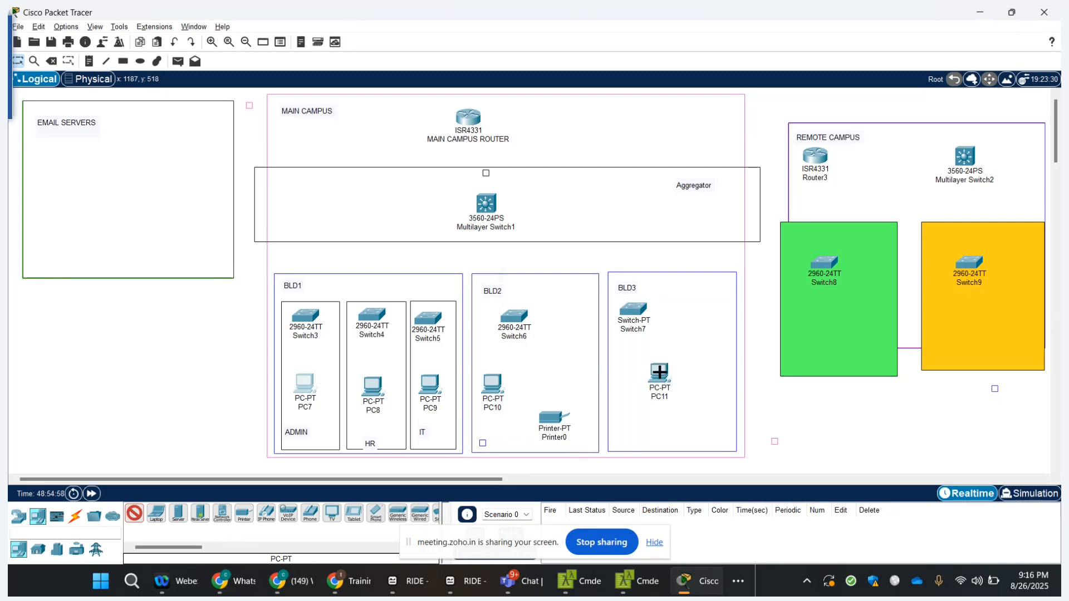
click(822, 341)
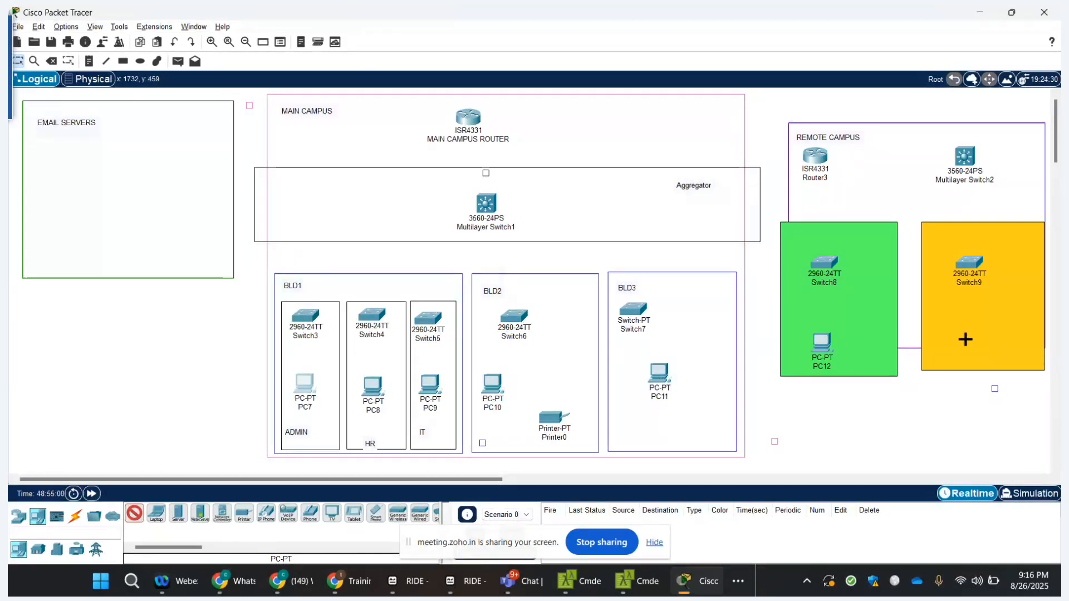
click(978, 334)
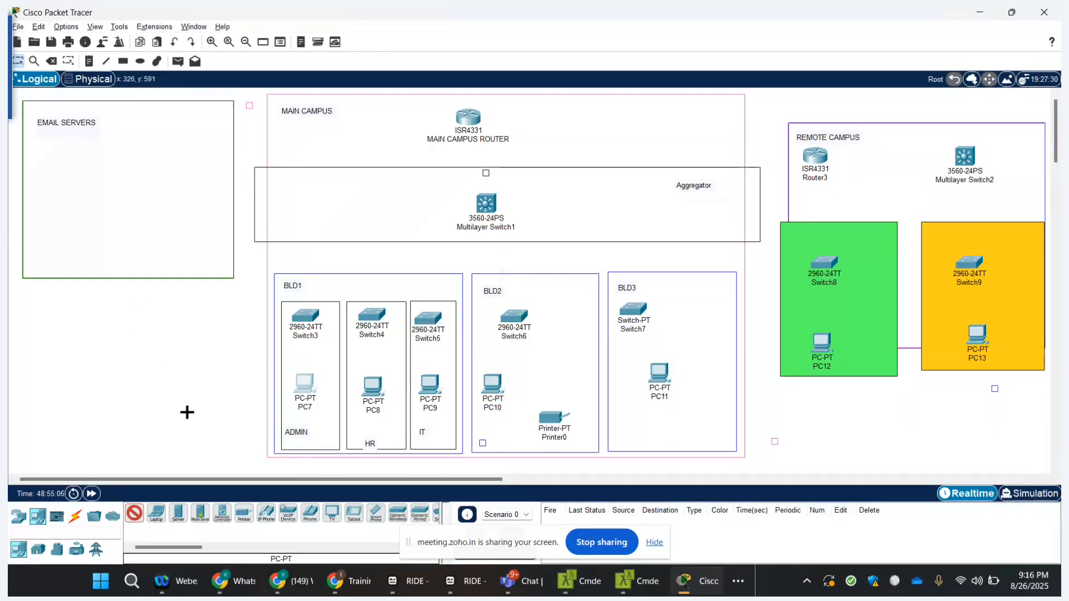
- Place a server inside the EMAIL SERVERS area below its label and rename it EMAIL SERVER
click(178, 513)
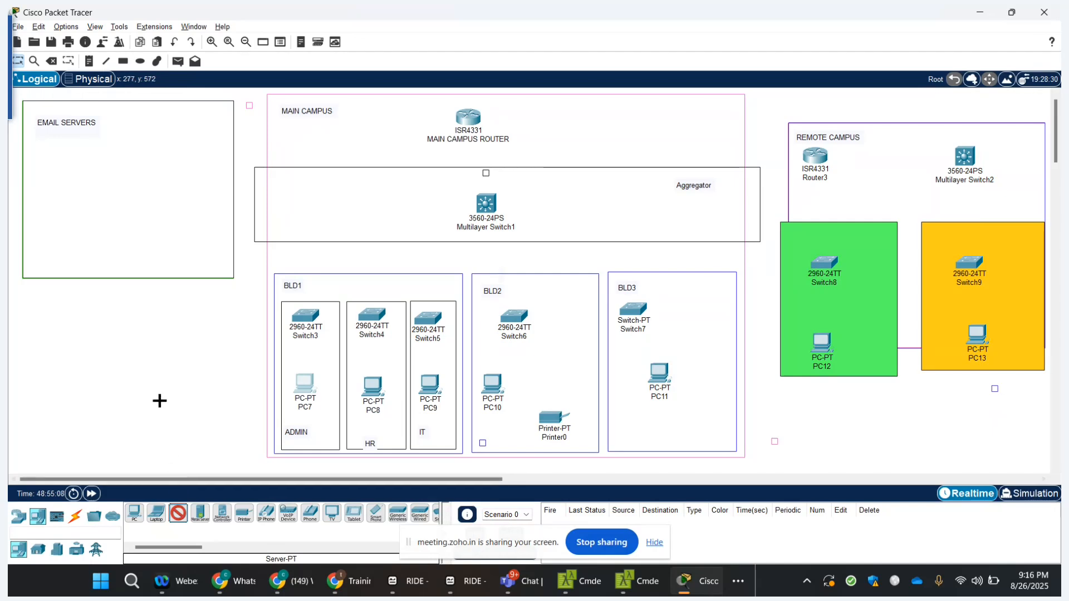
scroll(308, 525, down, 3)
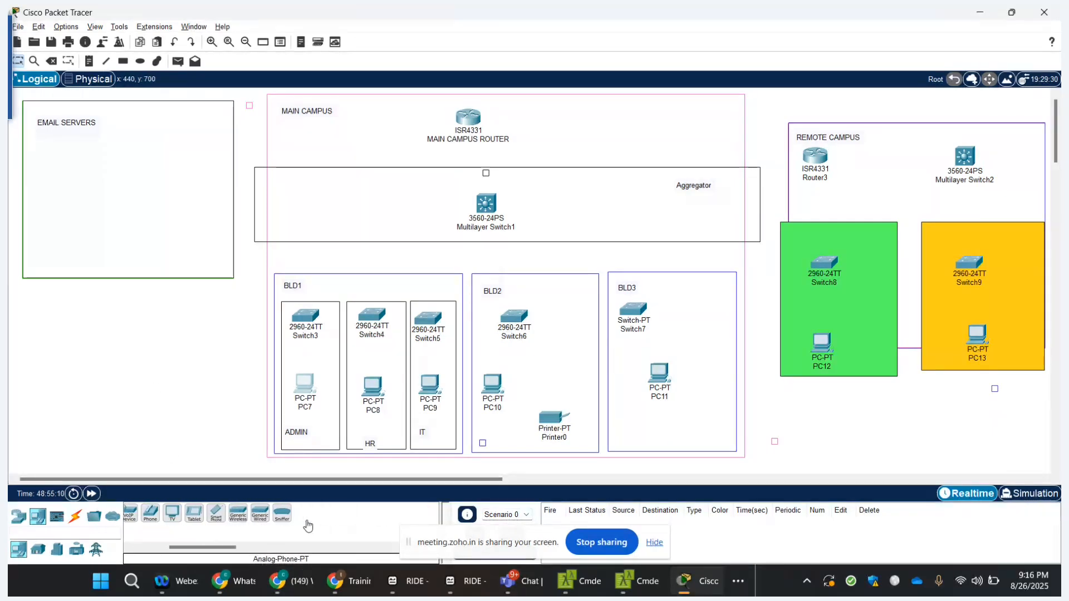
scroll(307, 526, up, 3)
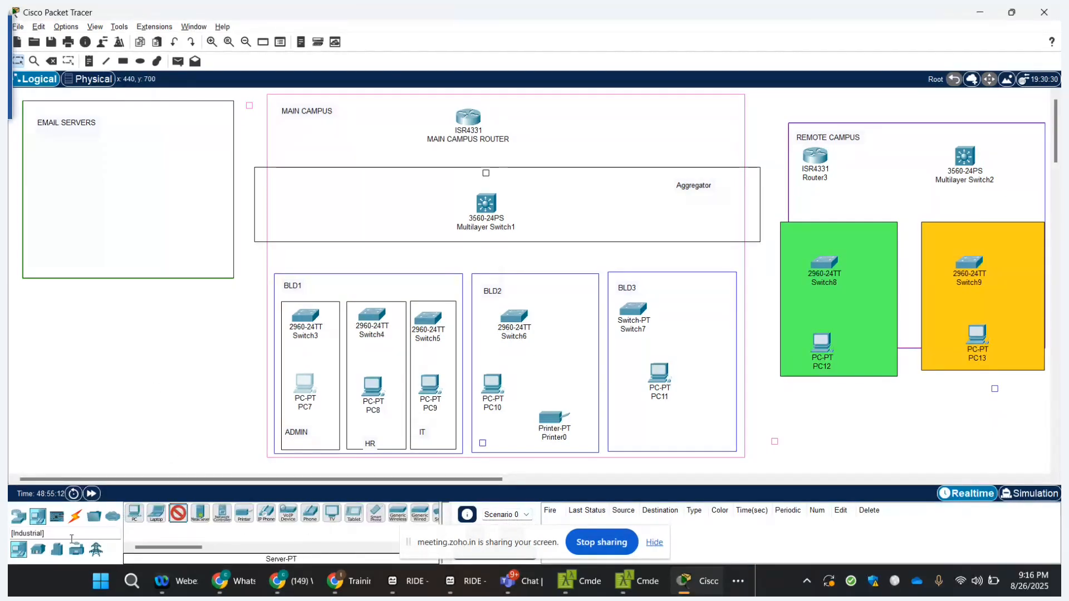
click(45, 177)
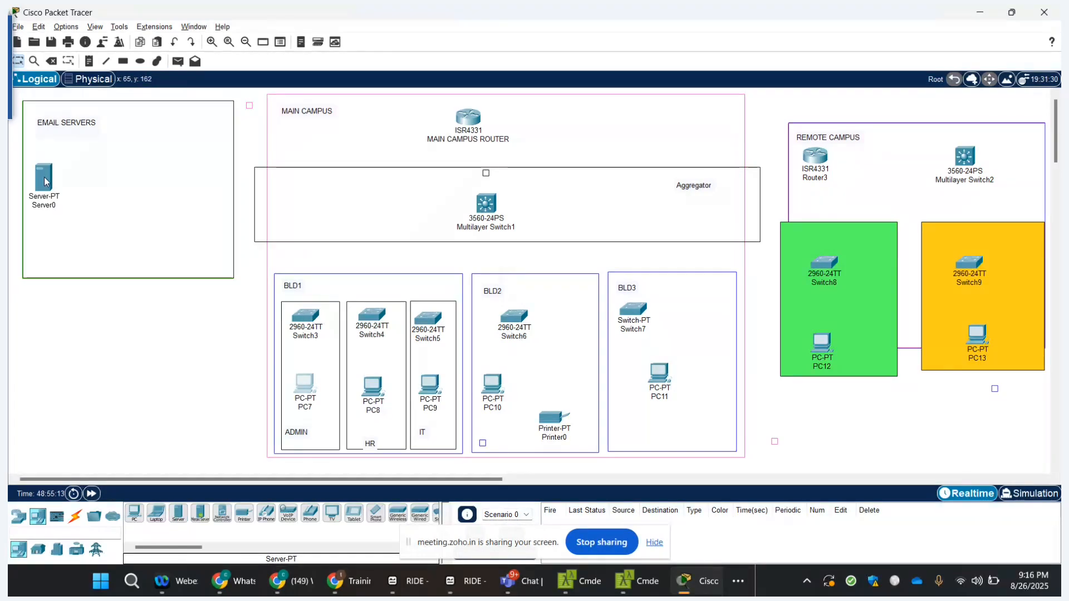
click(48, 207)
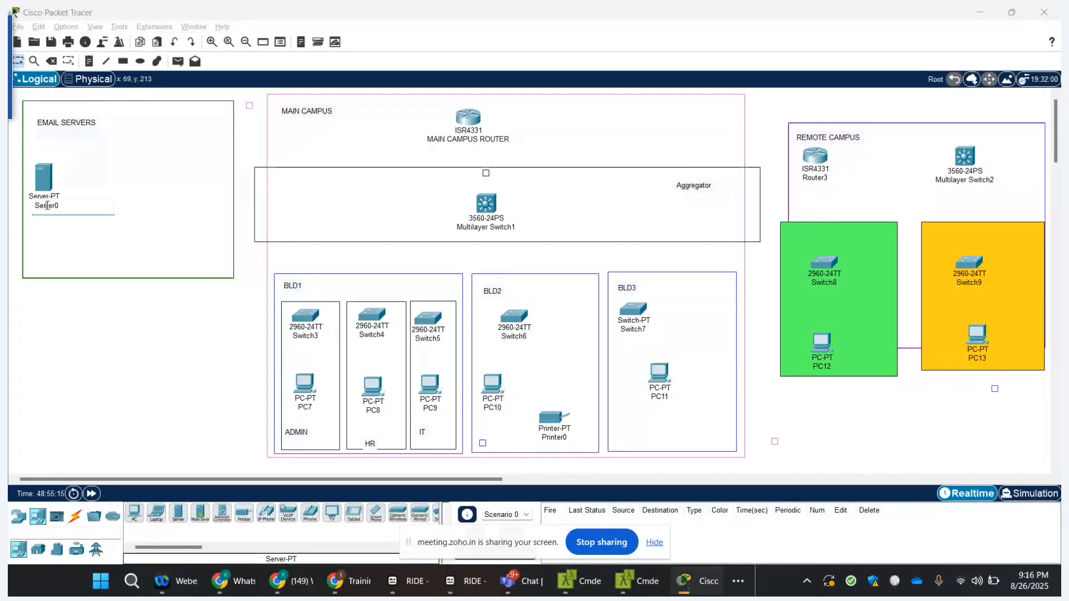
text(EMAIL)
text(SERVER)
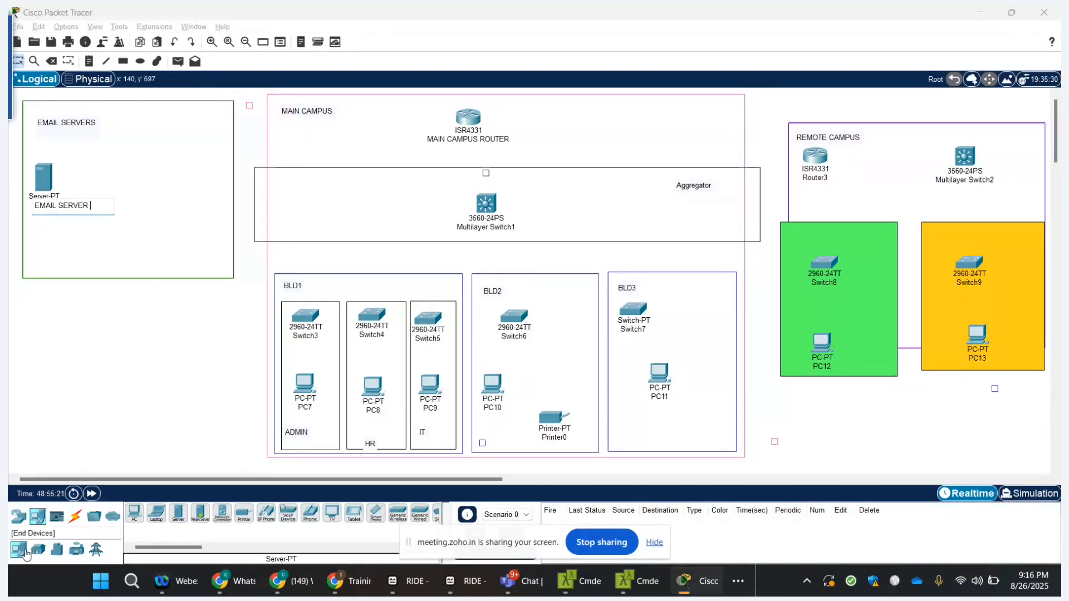
- Place an ISR4331 router near the upper right corner of the EMAIL SERVERS area and rename it CLOUD ROUTER
click(18, 516)
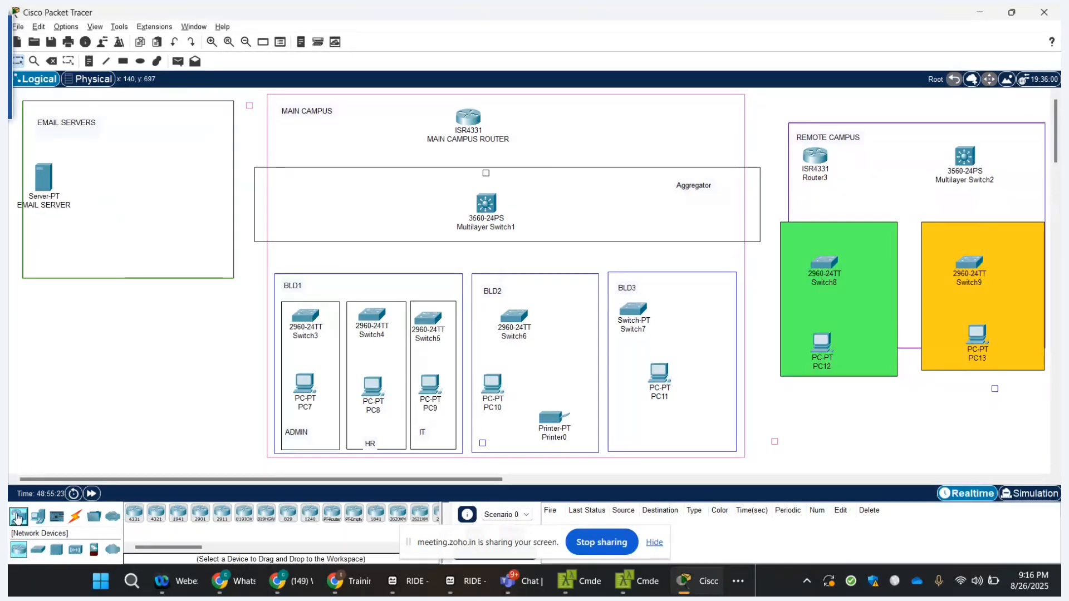
click(137, 513)
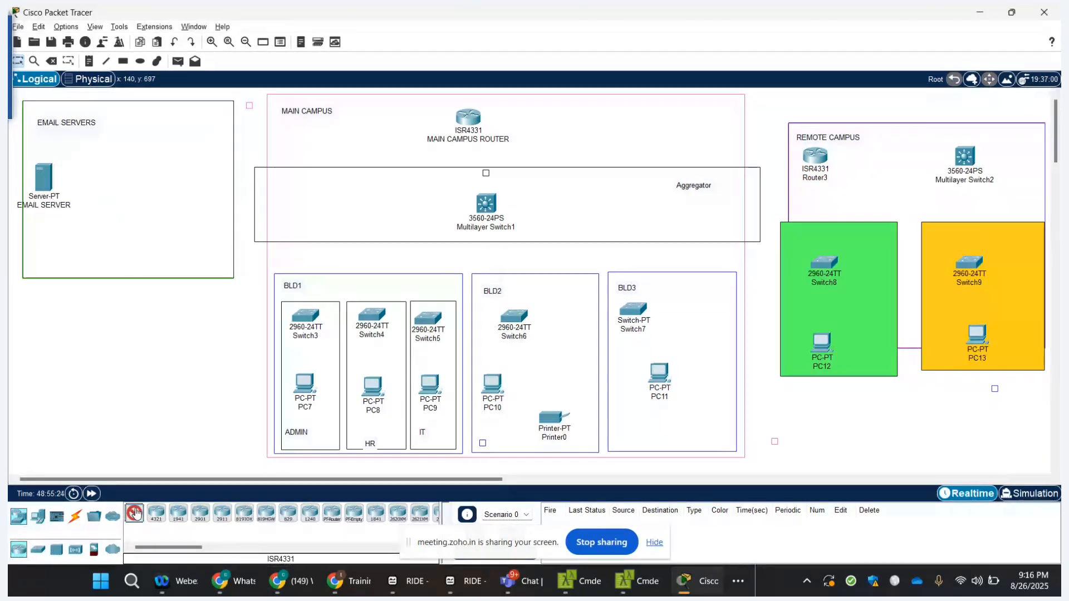
click(177, 152)
drag(179, 155, 191, 133)
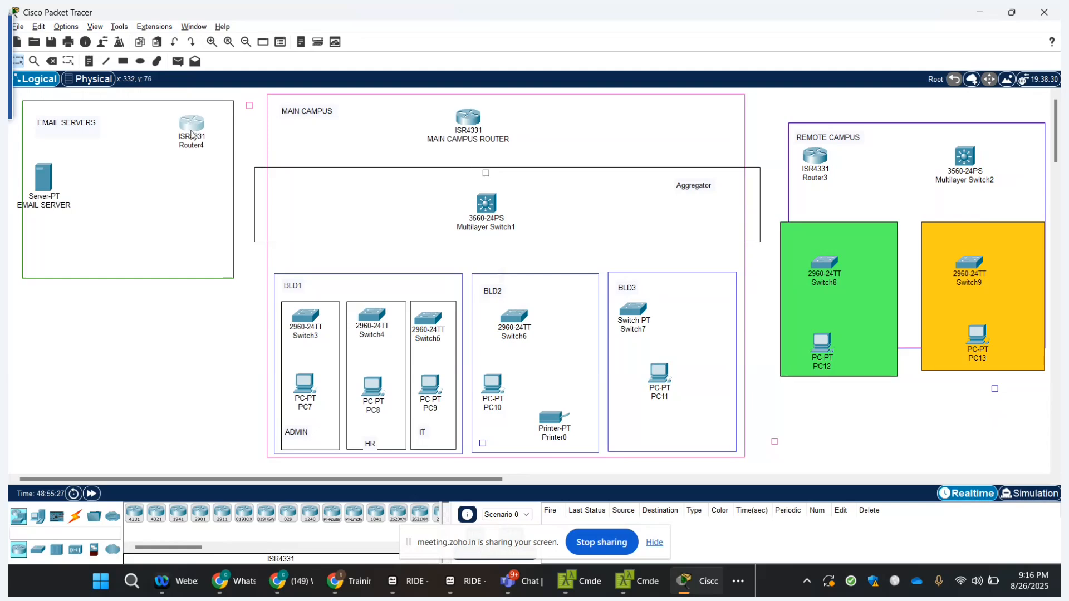
click(191, 146)
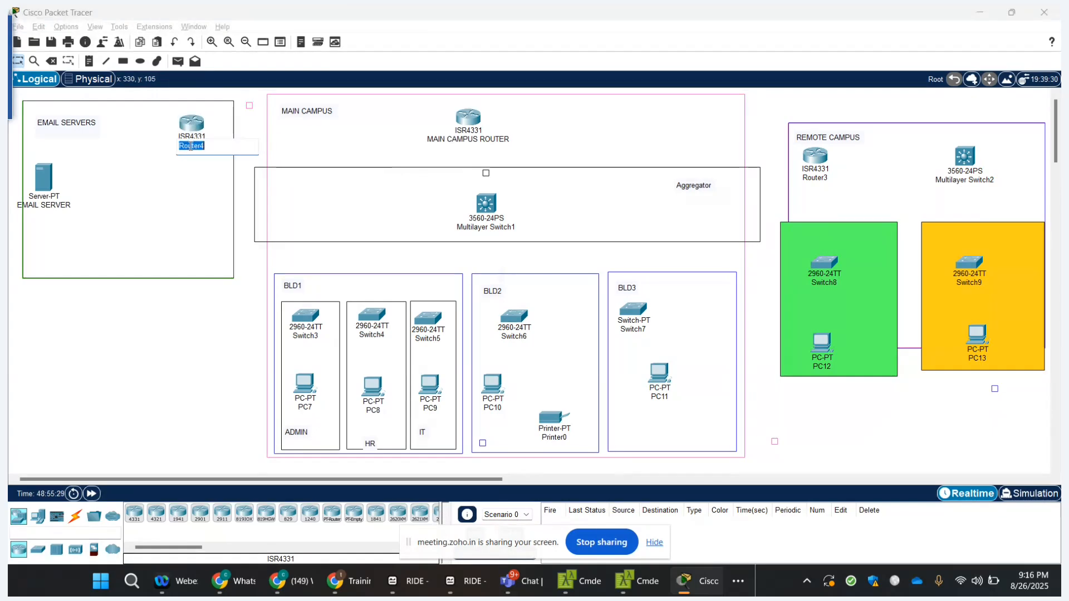
text(CLOUD ROUTER)
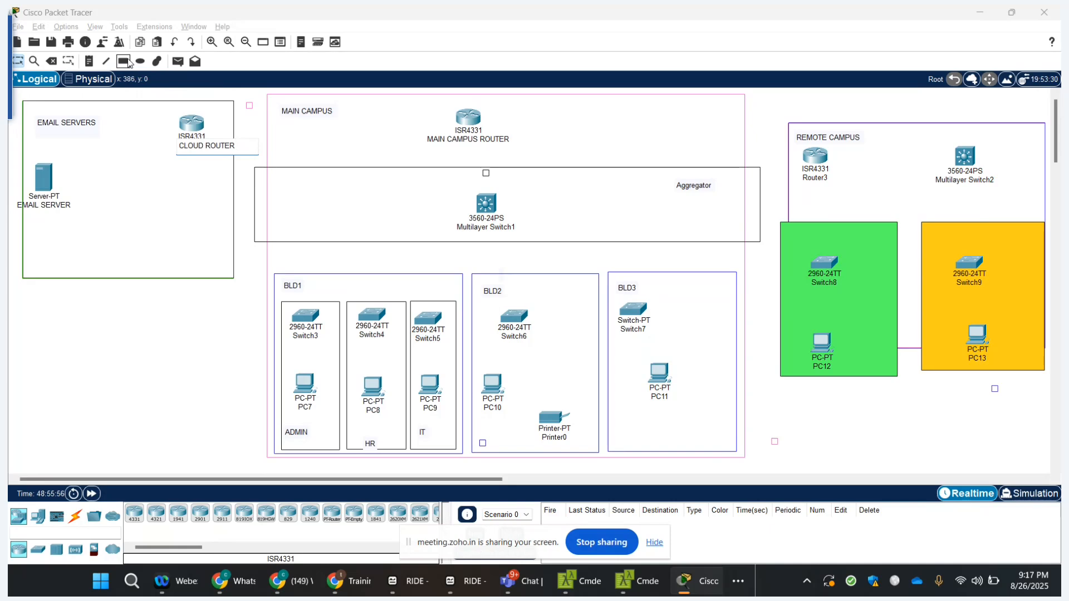
- Add a note below the ADMIN department's PC reading "VLAN 10" and "IP : 192.168.10.0/24" on two lines
click(89, 60)
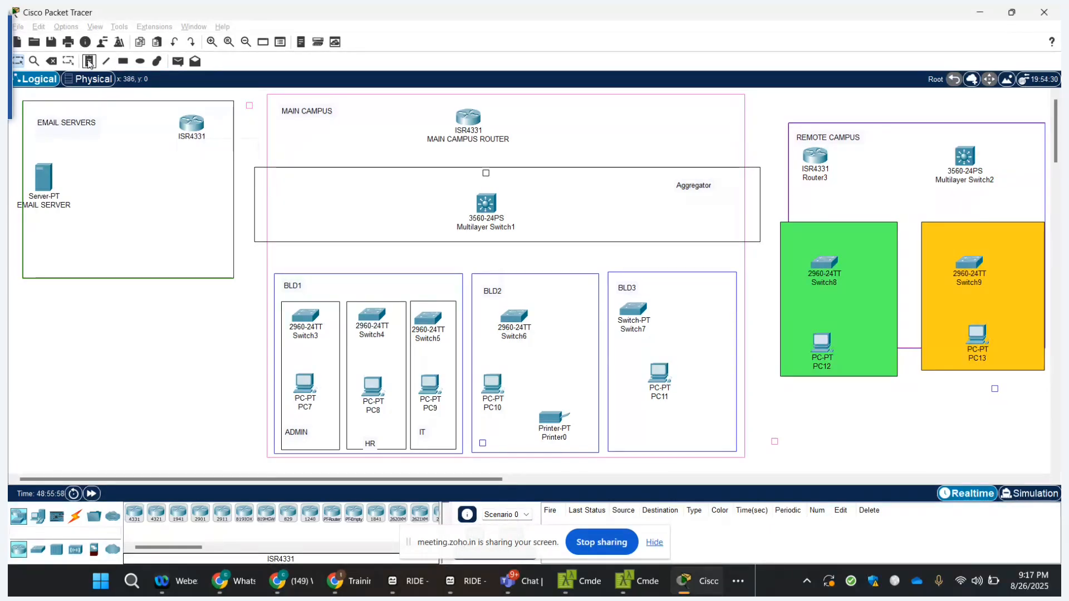
click(282, 417)
text(VLAN)
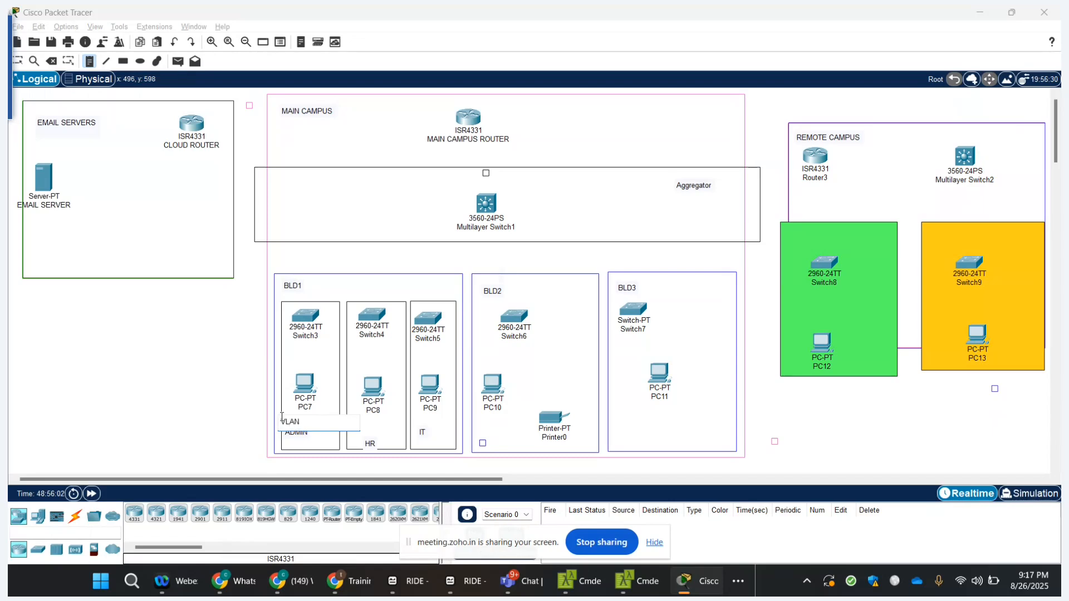
text( 10)
key(Return)
text(IP : 1)
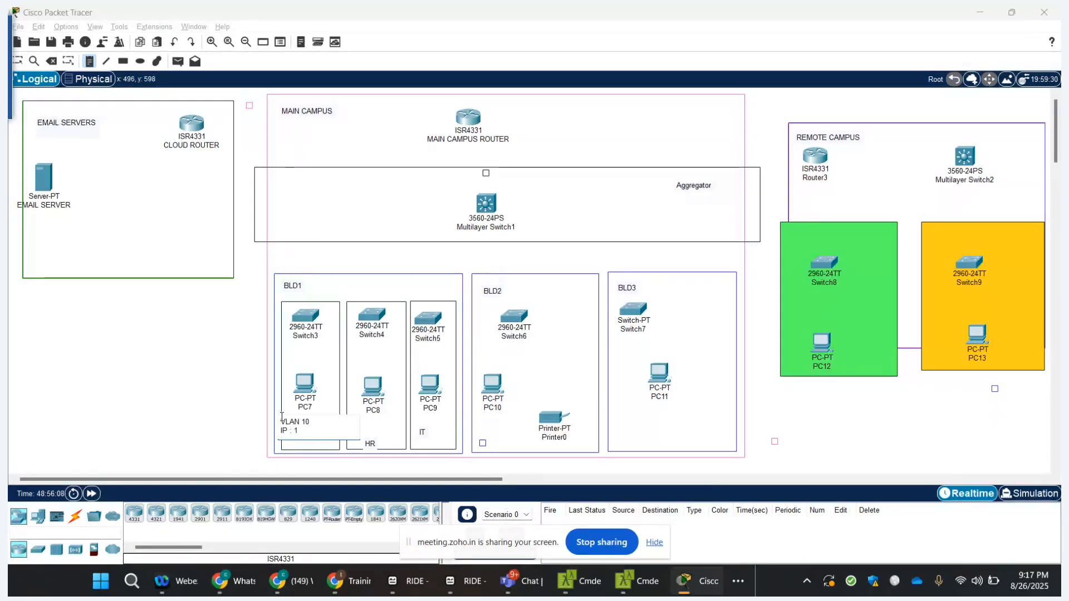
text(0)
text(2.16)
text(8.10)
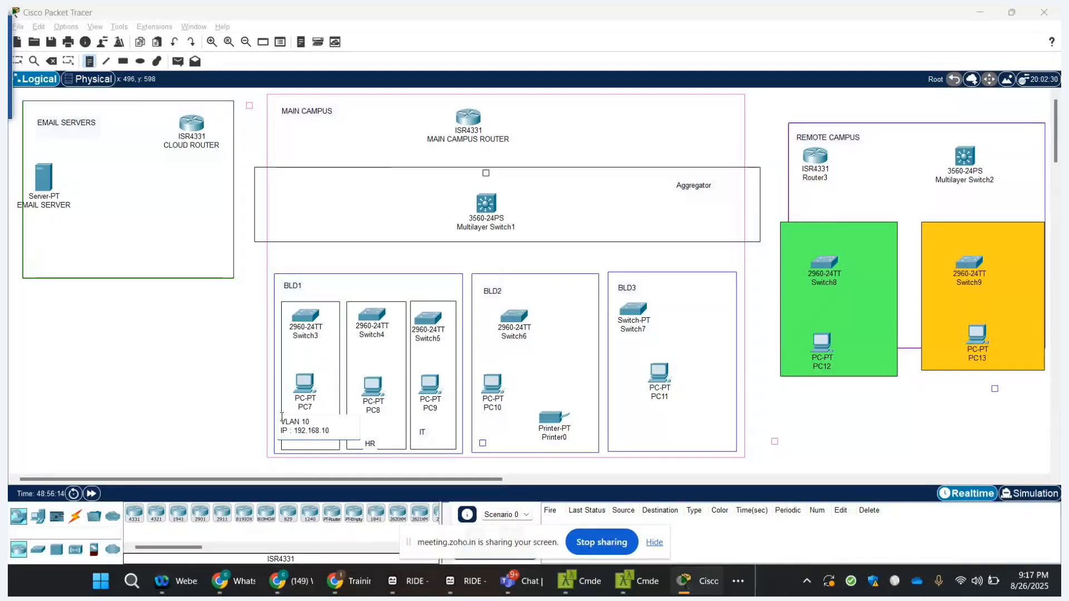
text(.)
text(0)
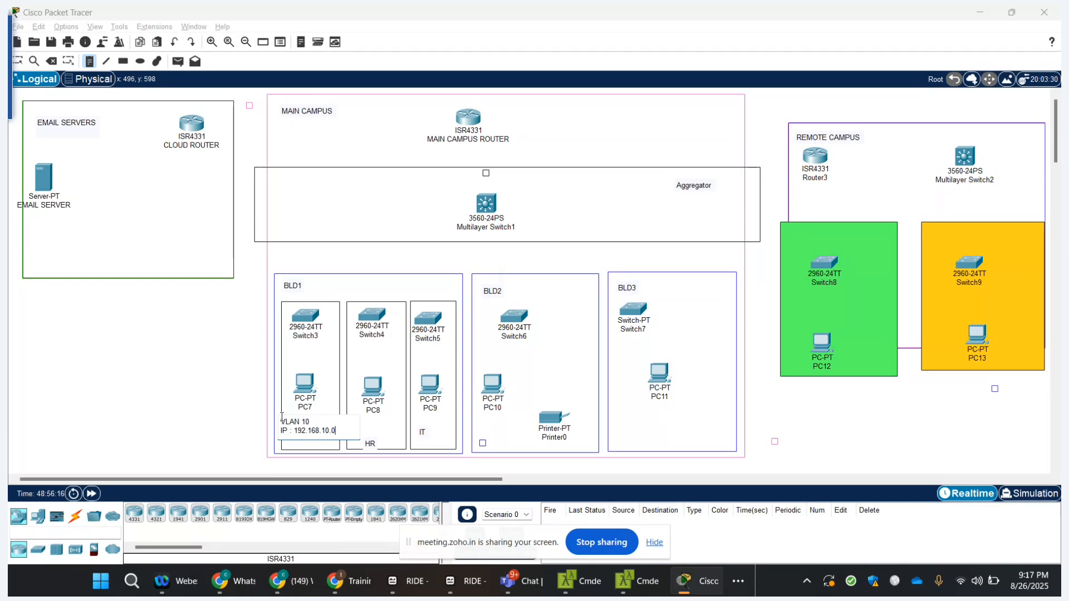
text(/24)
key(Return)
click(220, 412)
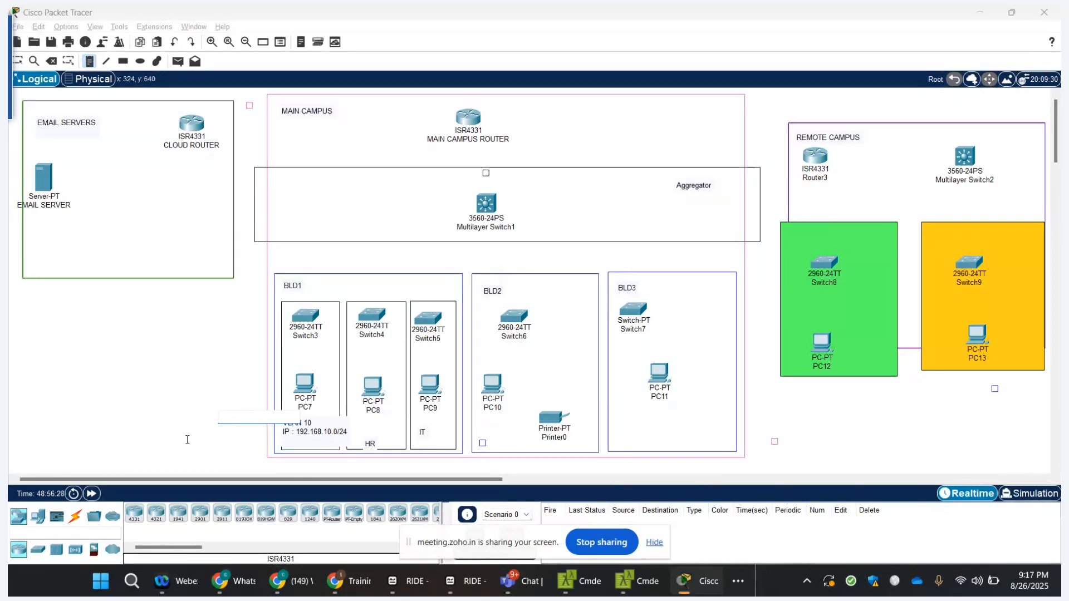
click(325, 431)
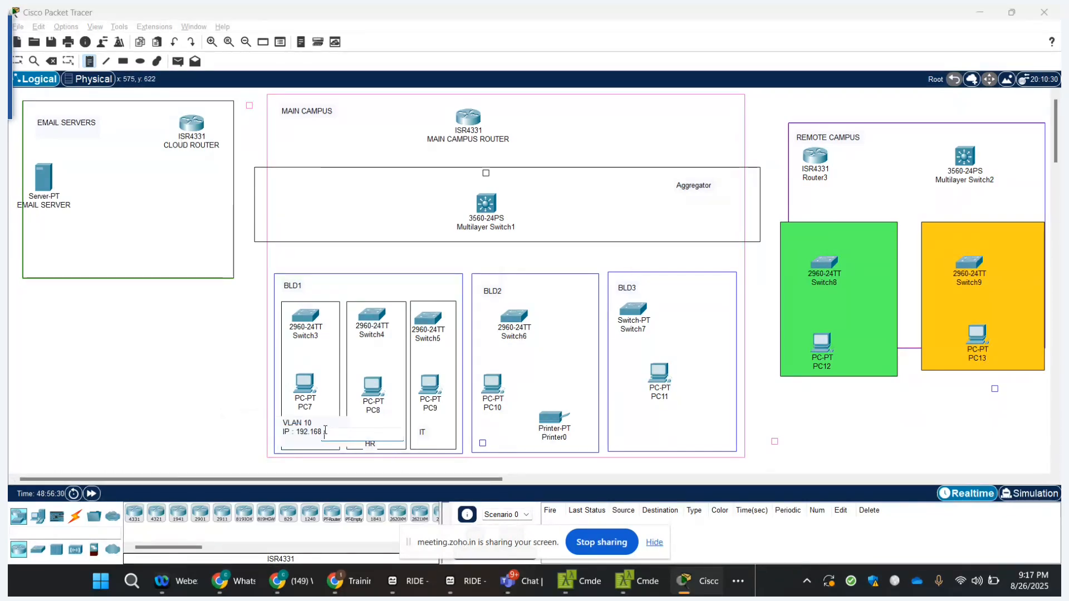
key(Escape)
- Move the ADMIN, HR and IT labels below the BLD1 frame, each under its own department
click(299, 429)
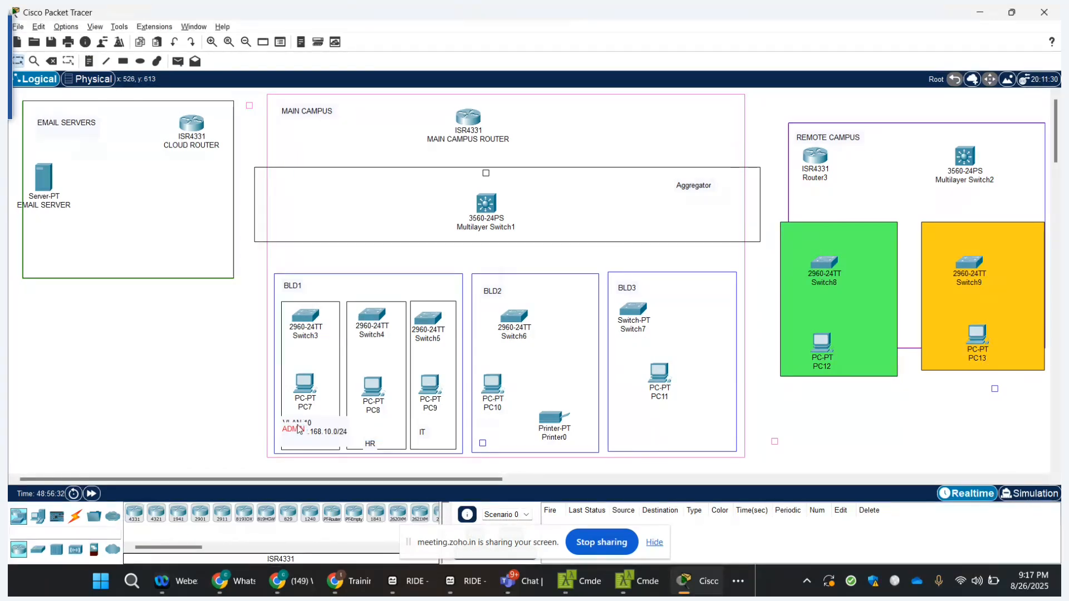
drag(299, 429, 300, 463)
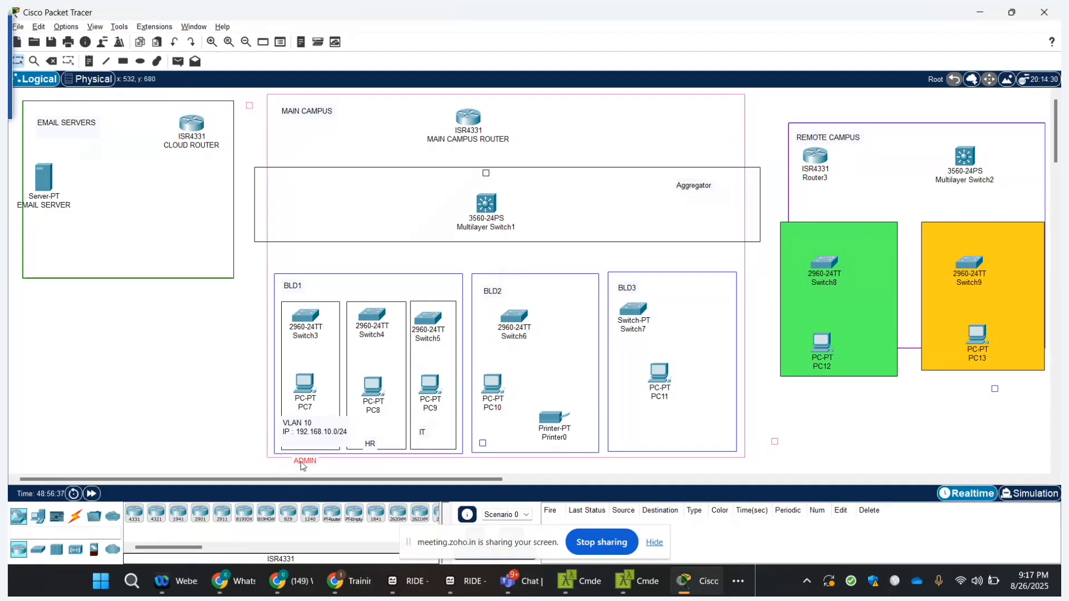
drag(372, 451, 374, 469)
drag(423, 435, 434, 467)
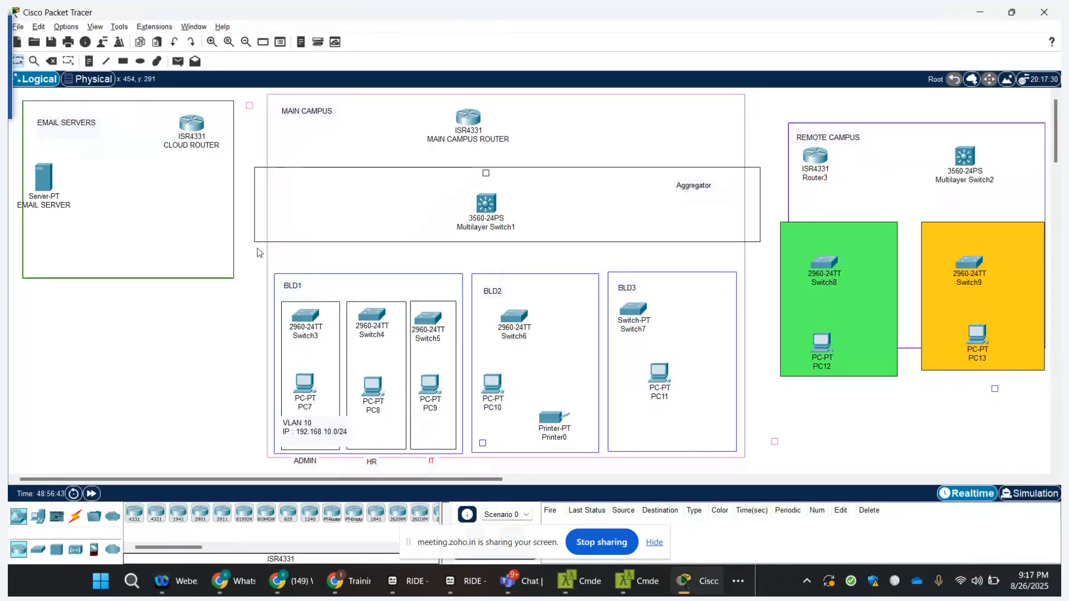
- Add a note below the HR department's PC reading "VLAN 20" and "192.168.20.0/24" on two lines
click(89, 61)
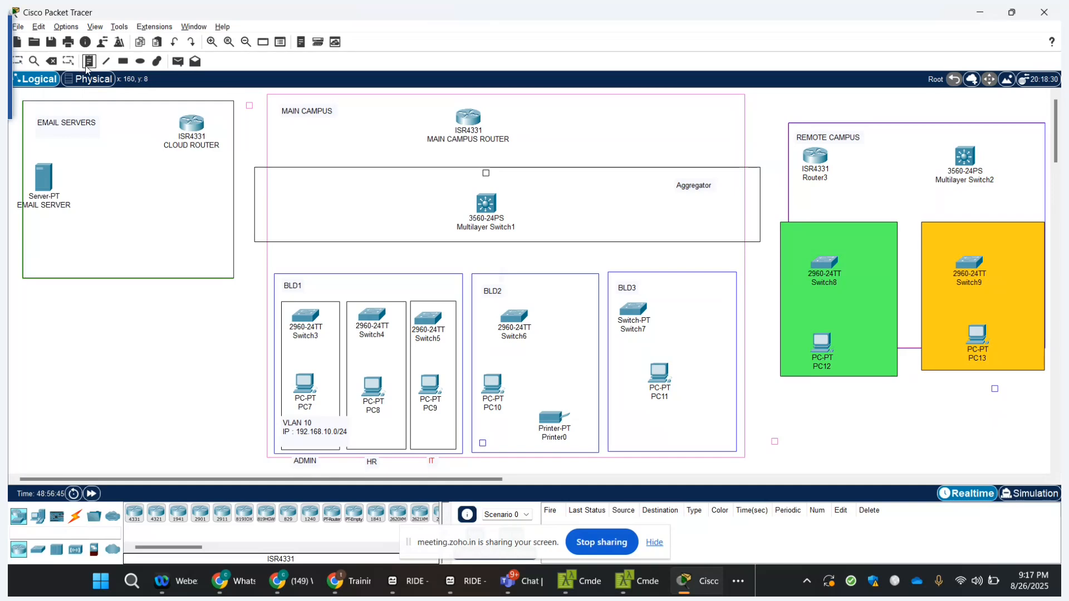
click(358, 428)
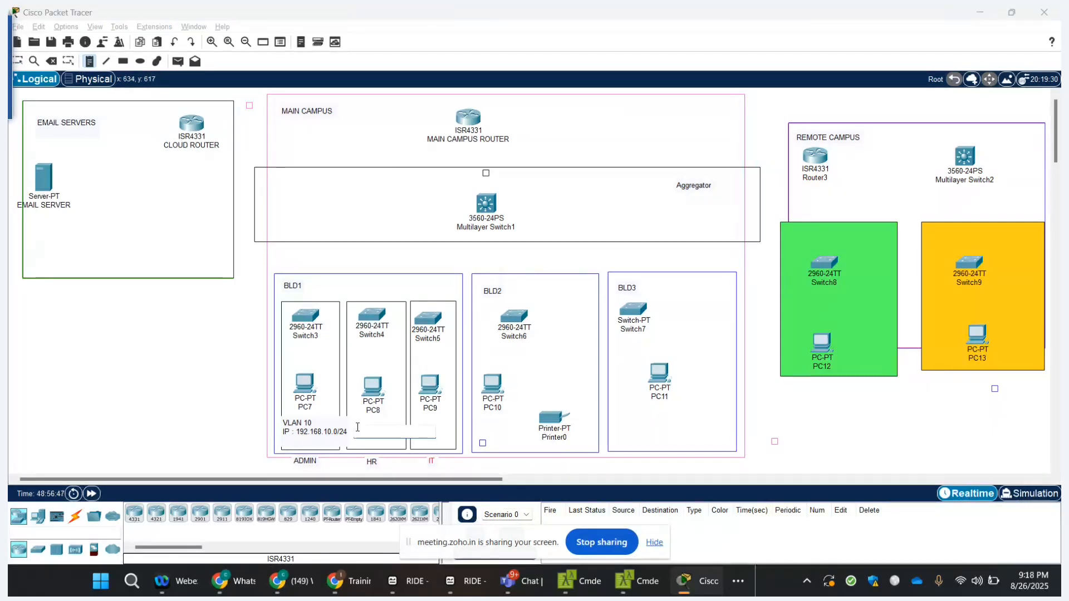
text(VLAN 20)
key(Return)
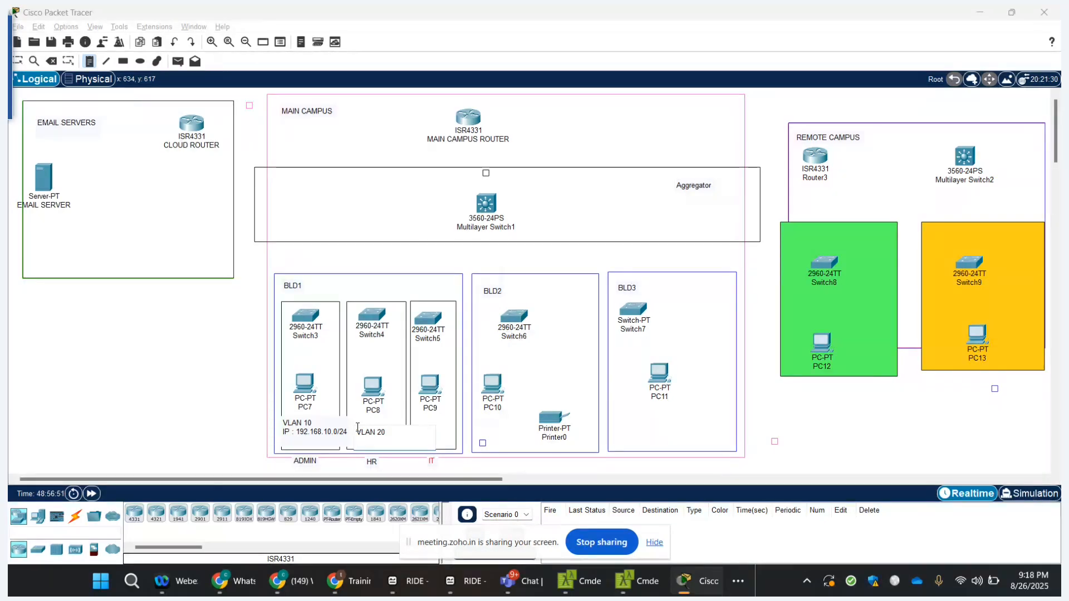
text(192.168.20.0/24)
key(Return)
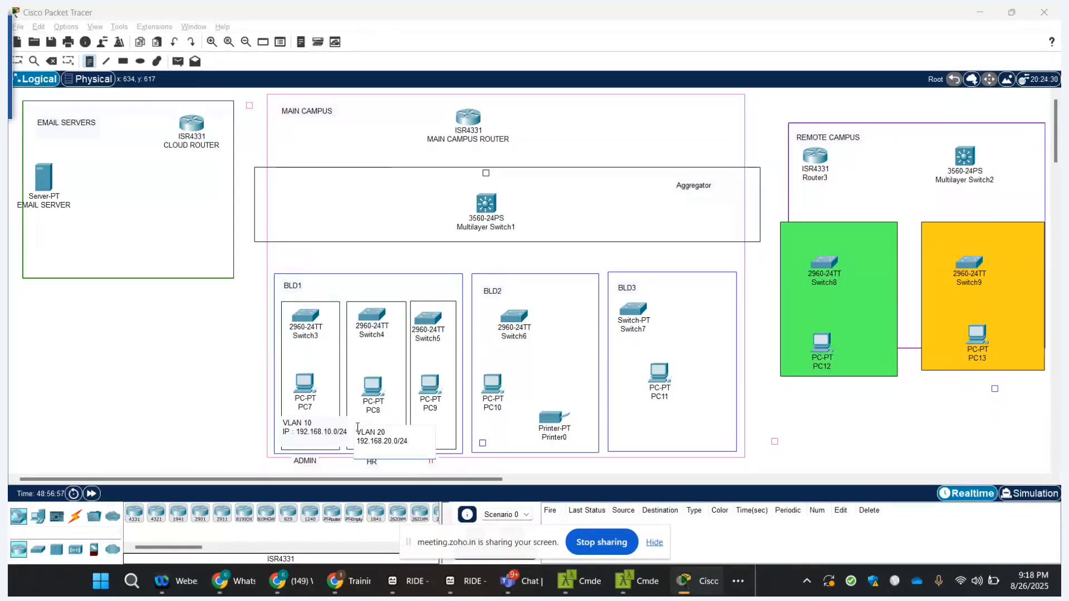
- Add a note below the IT department's PC reading "VLAN 30" and "192.168.30.0" on two lines
click(451, 422)
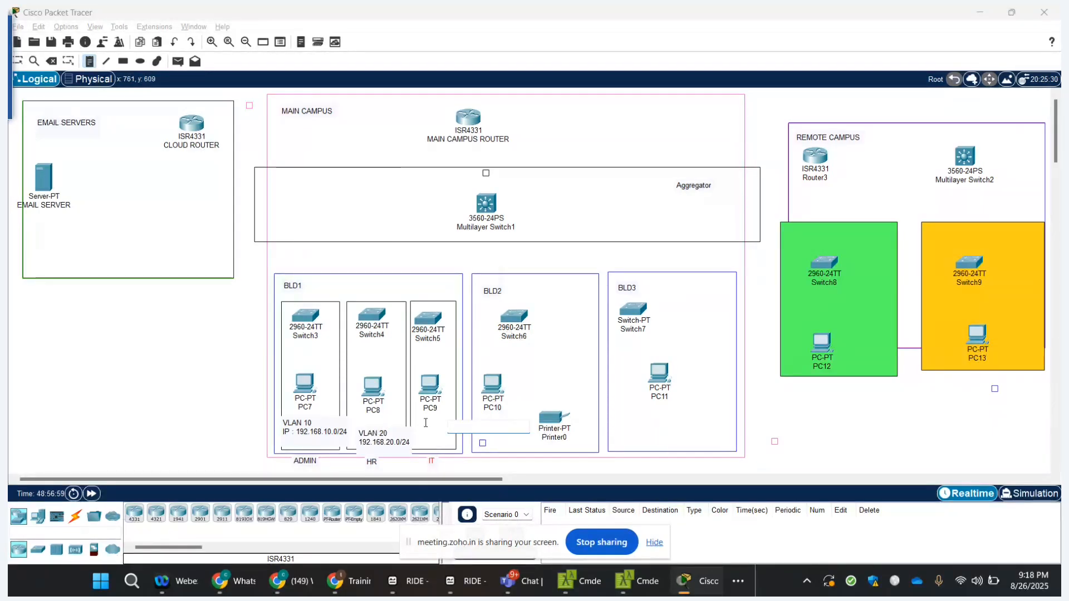
click(413, 421)
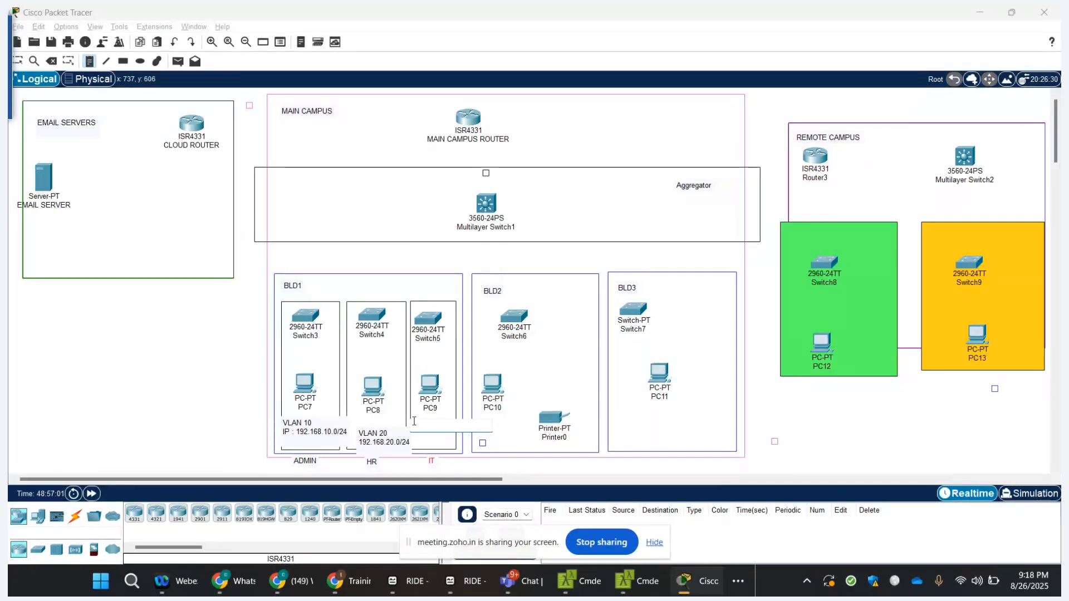
text(VLAN 30)
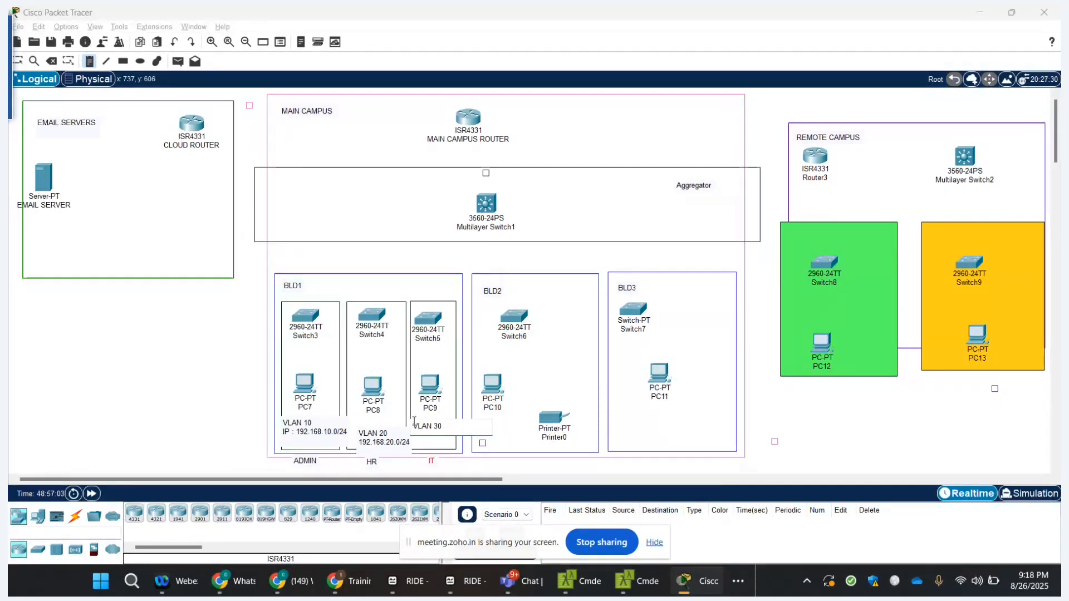
key(Return)
text(192.168.30.0)
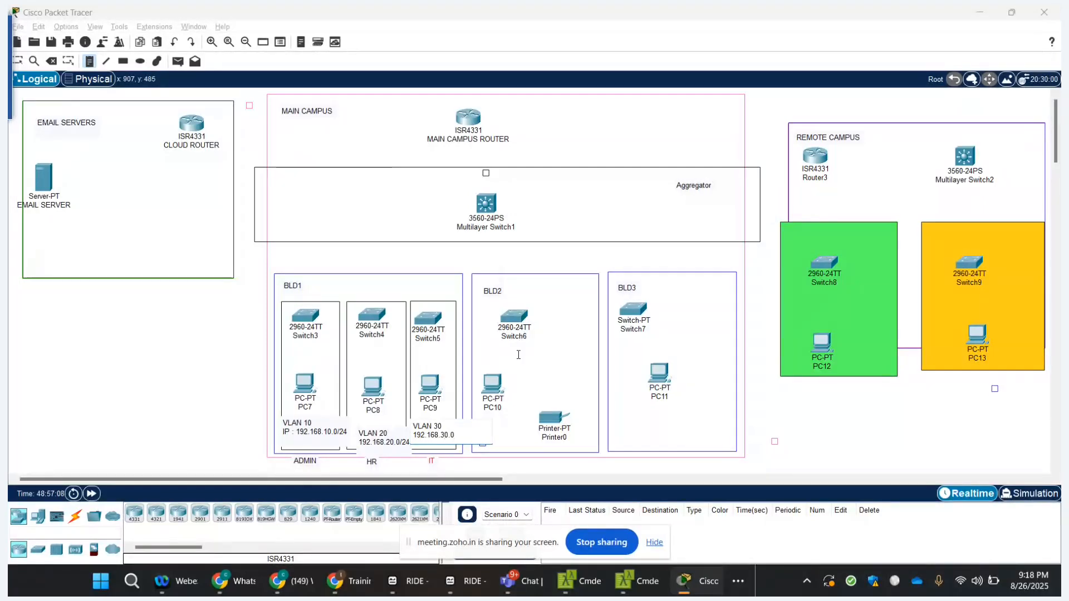
click(560, 373)
- Add a note beside the BLD2 label reading "VLAN 40" and "192.168.40.0" on two lines
click(518, 287)
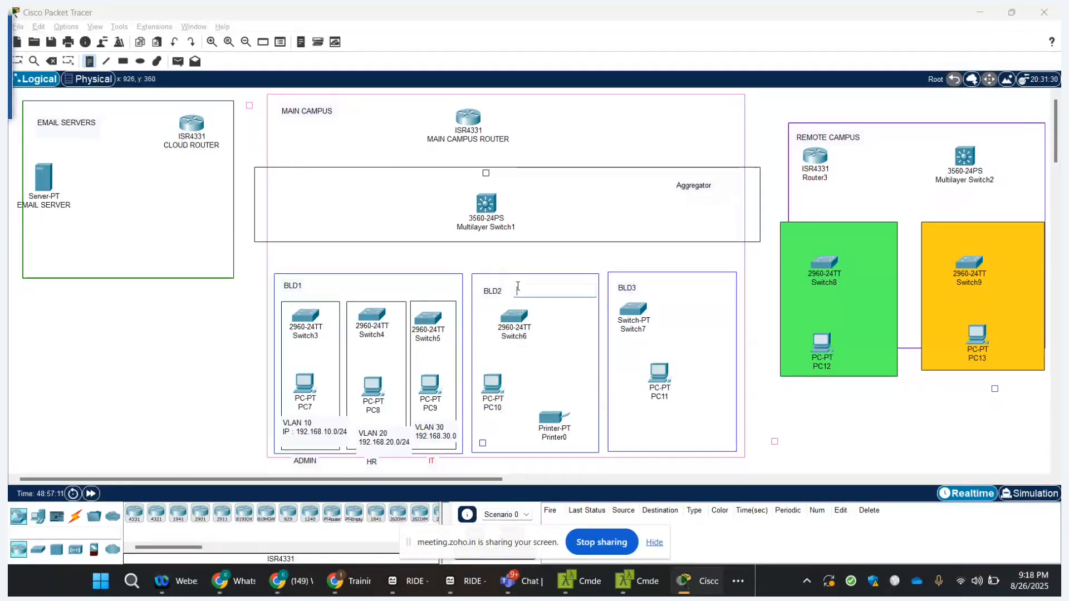
text(VLAN )
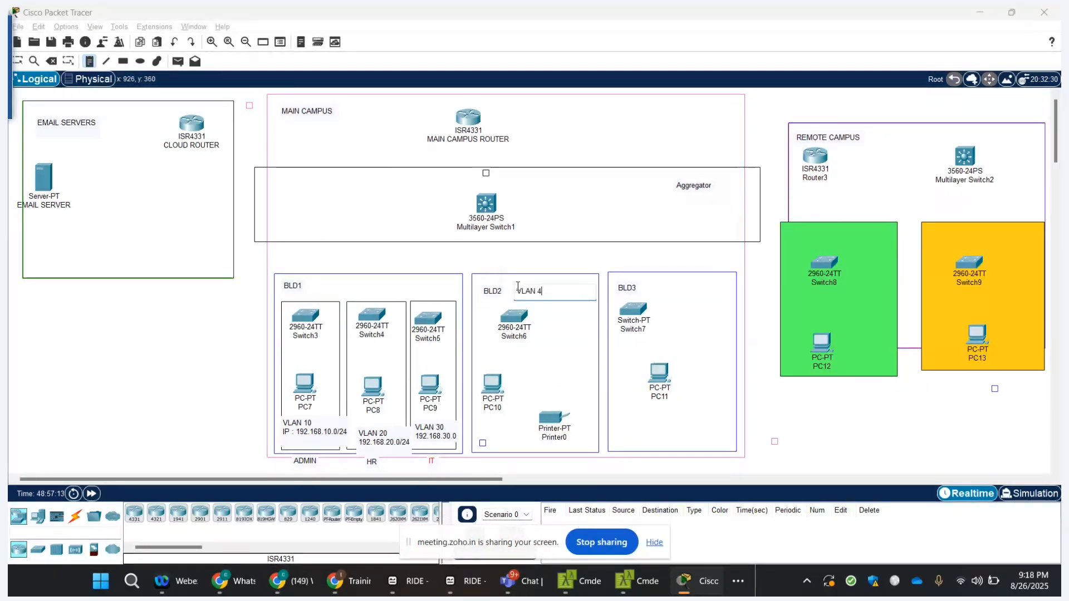
text(40)
key(Return)
text(192.168.30)
key(BackSpace)
key(BackSpace)
text(40.0)
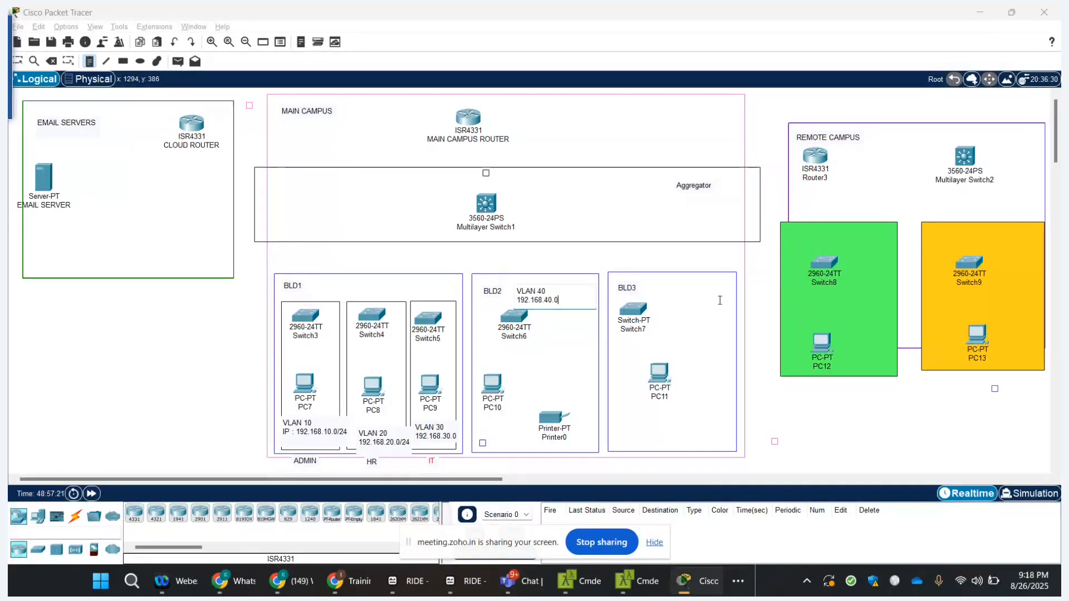
- Add a note beside the BLD3 label reading "VLAN 50" and "192.168.50.0" on two lines
click(669, 284)
text(VL)
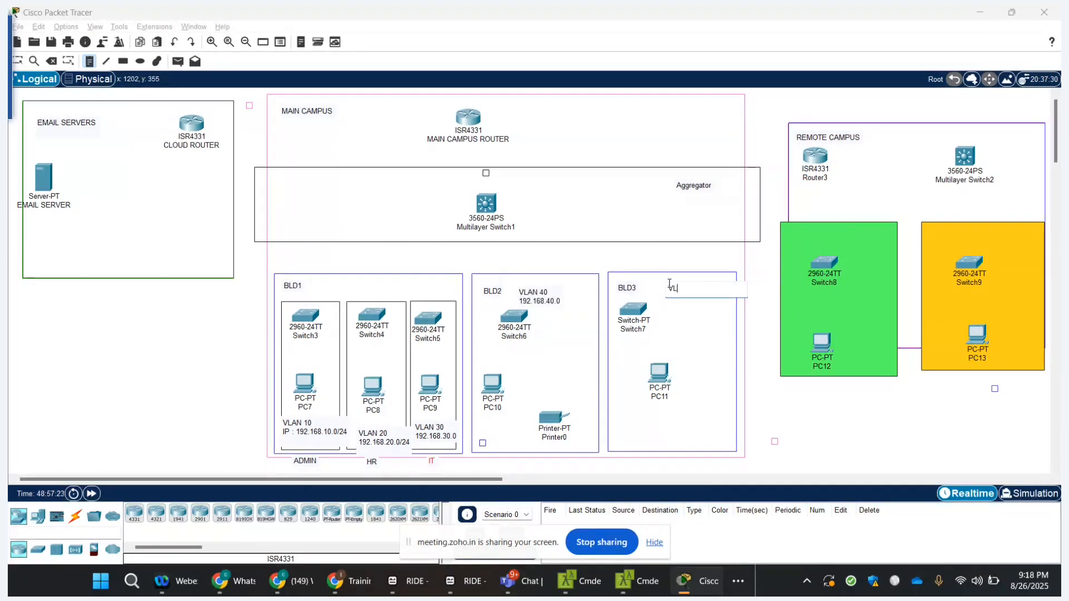
text(AN 50)
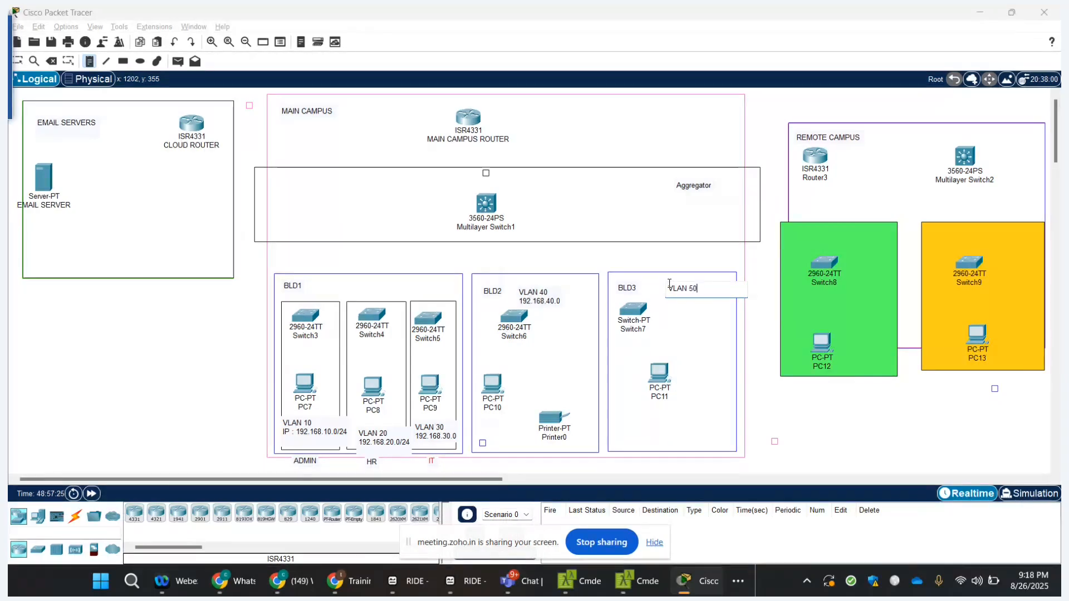
key(Return)
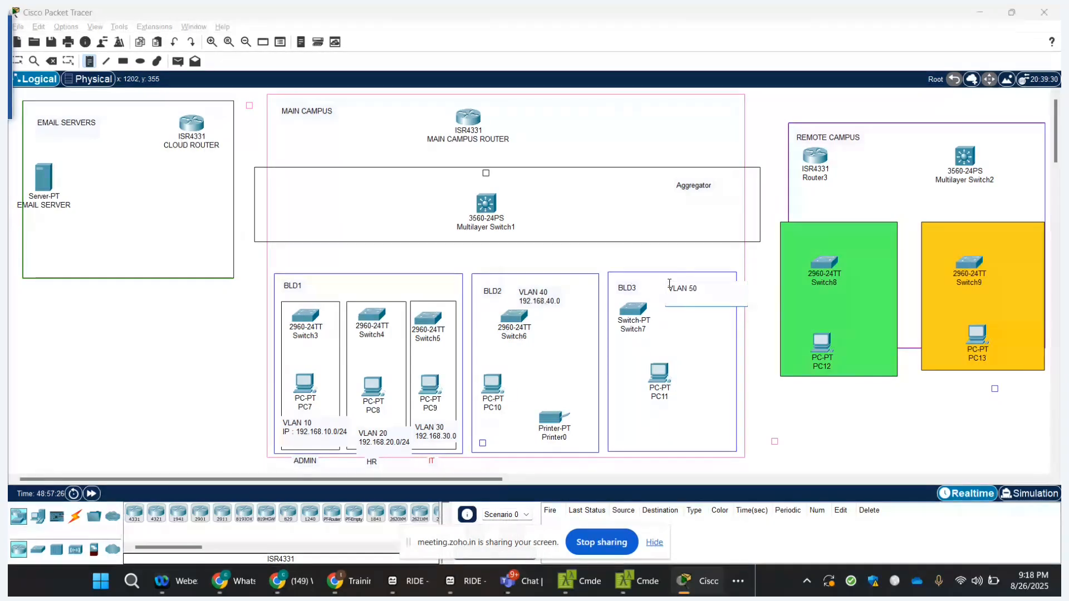
text(192.168.50)
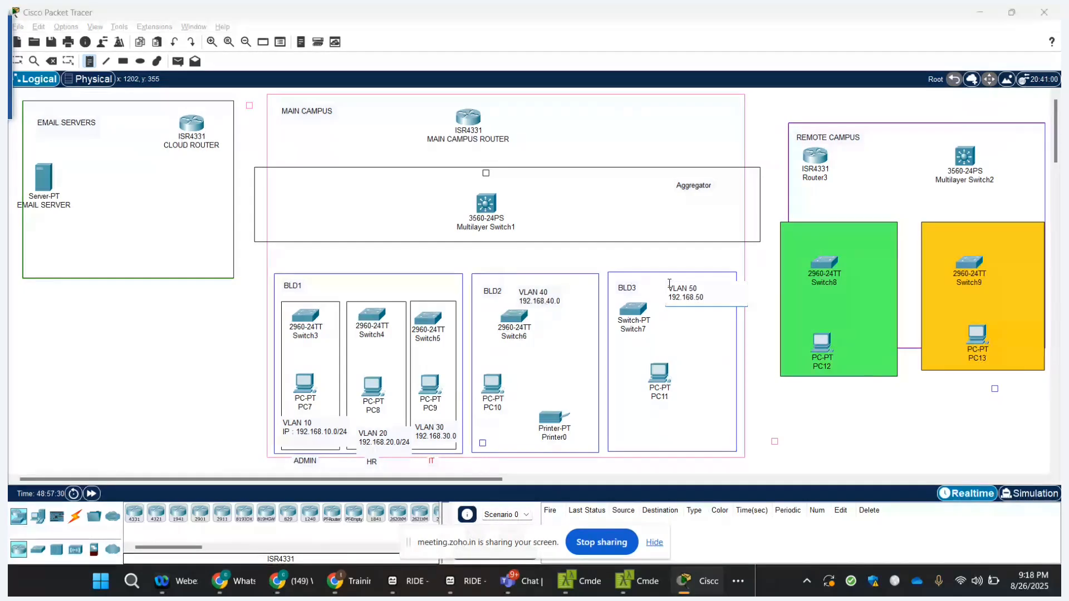
text(.0)
click(699, 323)
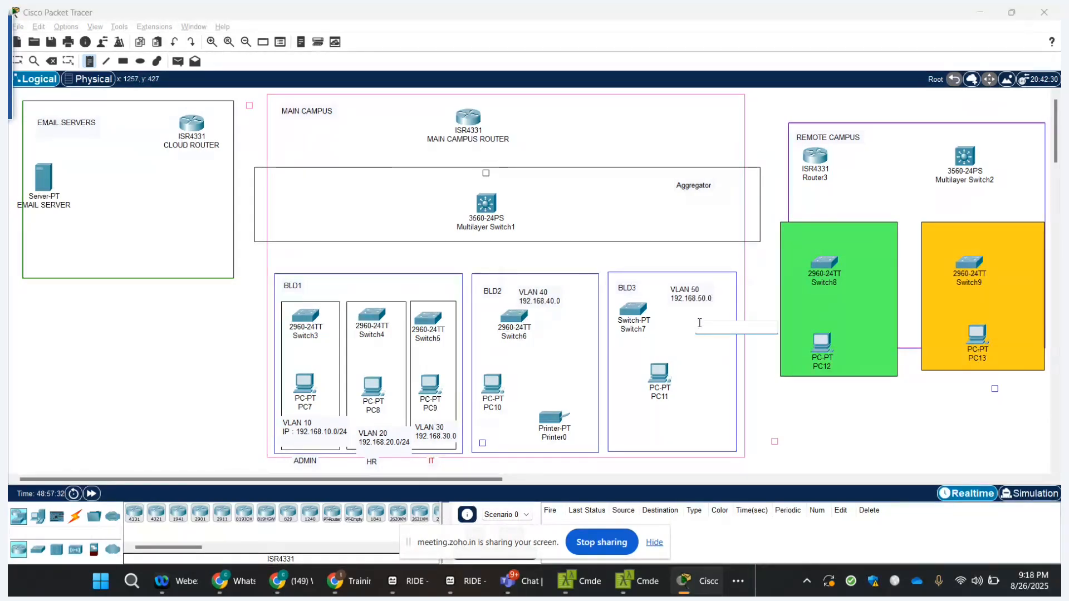
click(704, 289)
key(Escape)
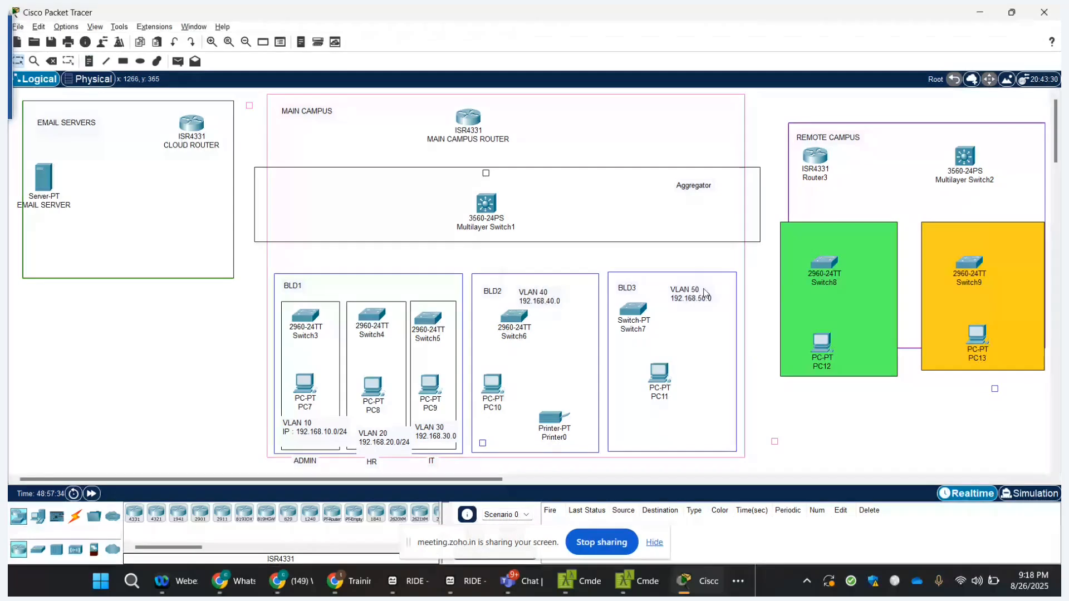
- Move the VLAN 50 and VLAN 40 notes into the upper-right corners of the BLD3 and BLD2 frames
click(698, 297)
drag(697, 296, 721, 287)
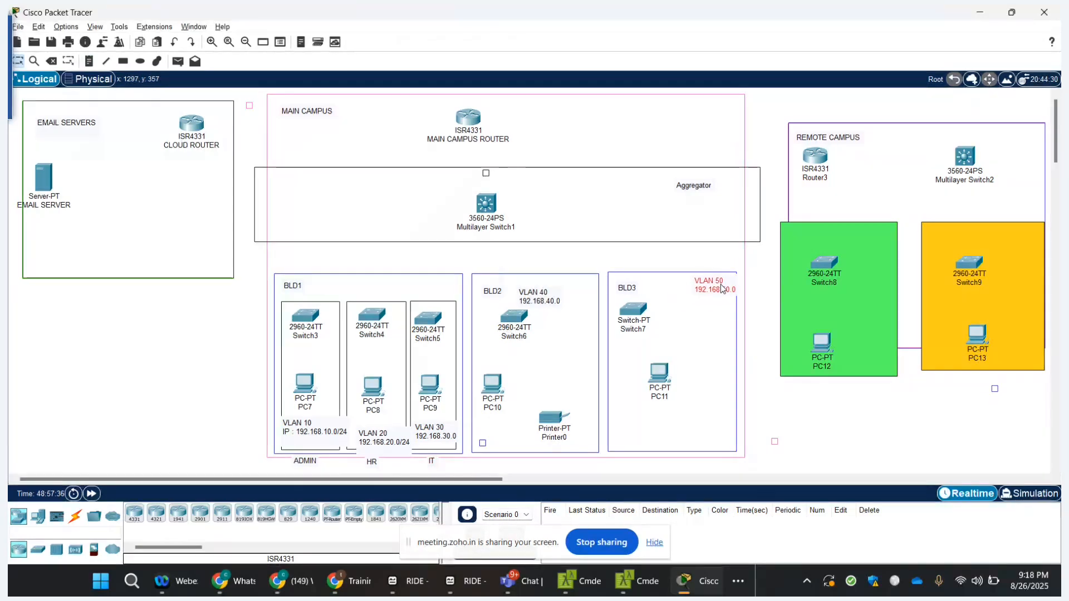
drag(543, 302, 578, 294)
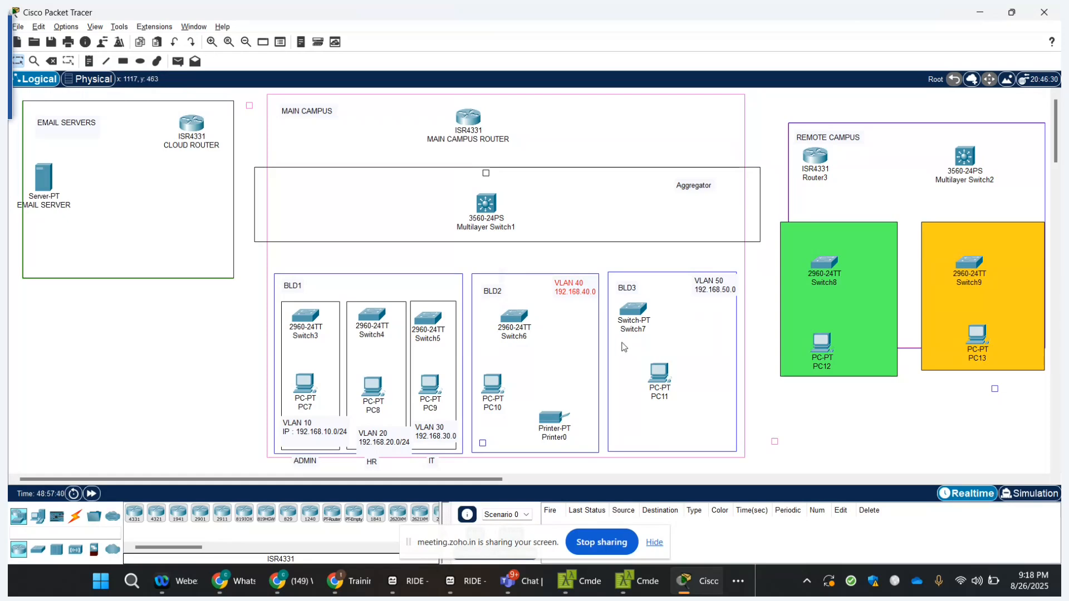
- Start placing a text note in the green area of the REMOTE CAMPUS
click(123, 61)
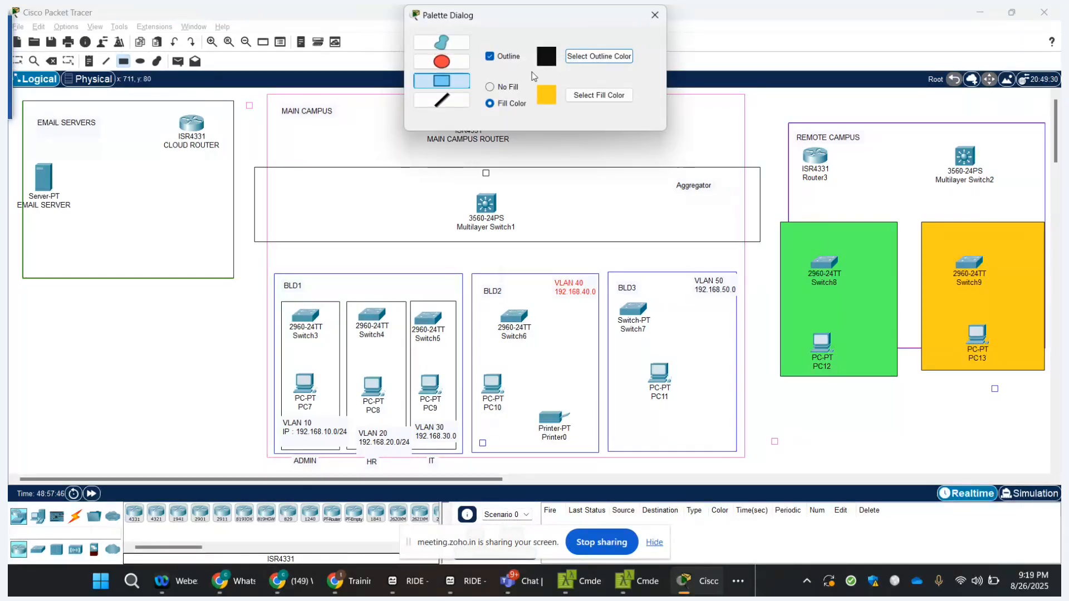
click(655, 15)
click(92, 63)
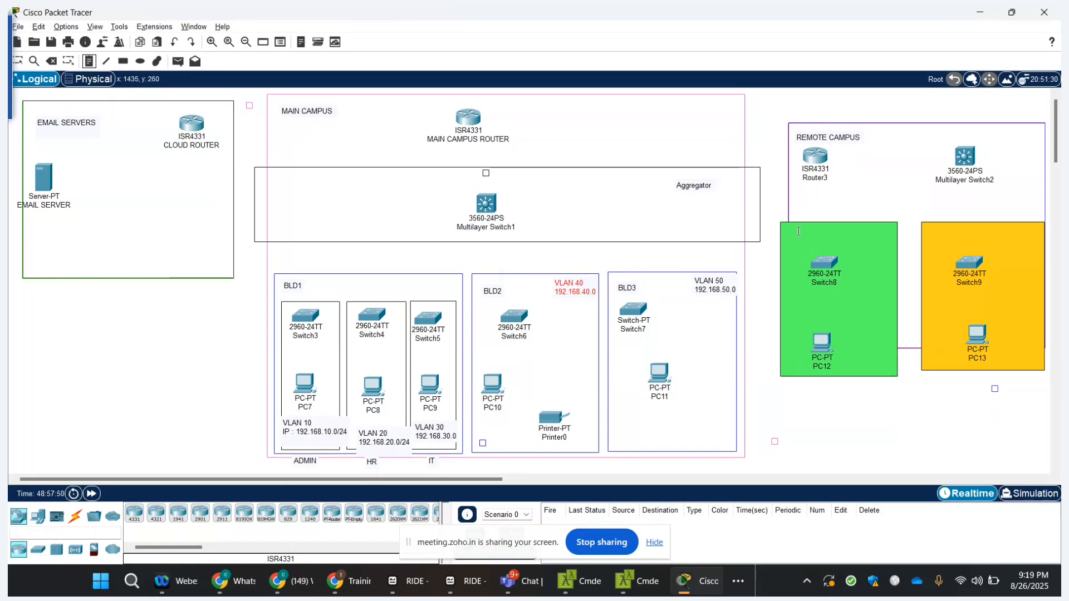
- Add a two-line note reading "VLAN 60" and "192.168.60.0" just below the green remote campus area
click(794, 385)
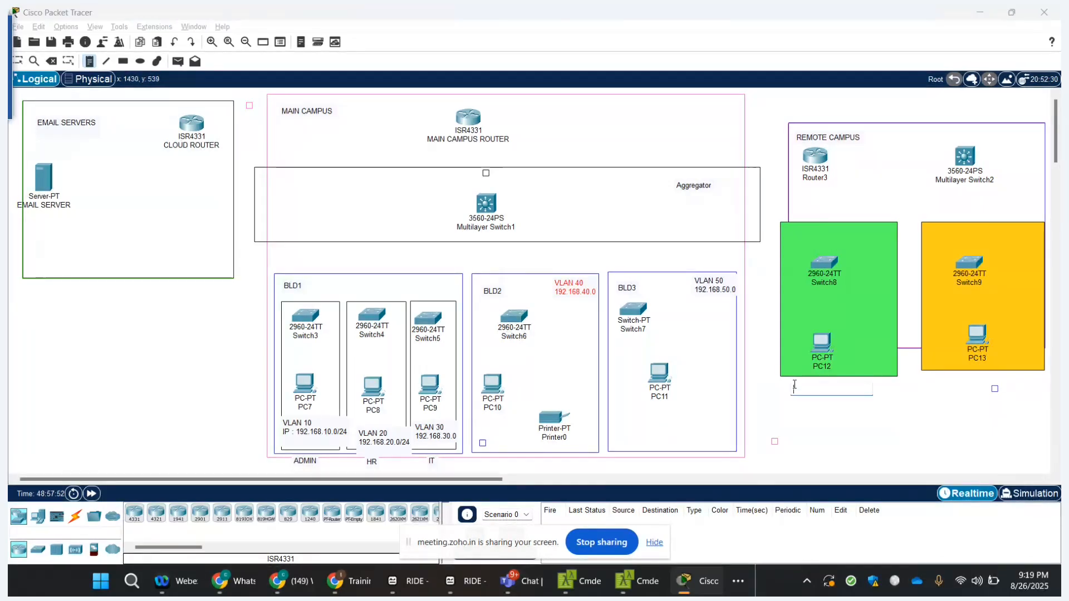
text(VLAN )
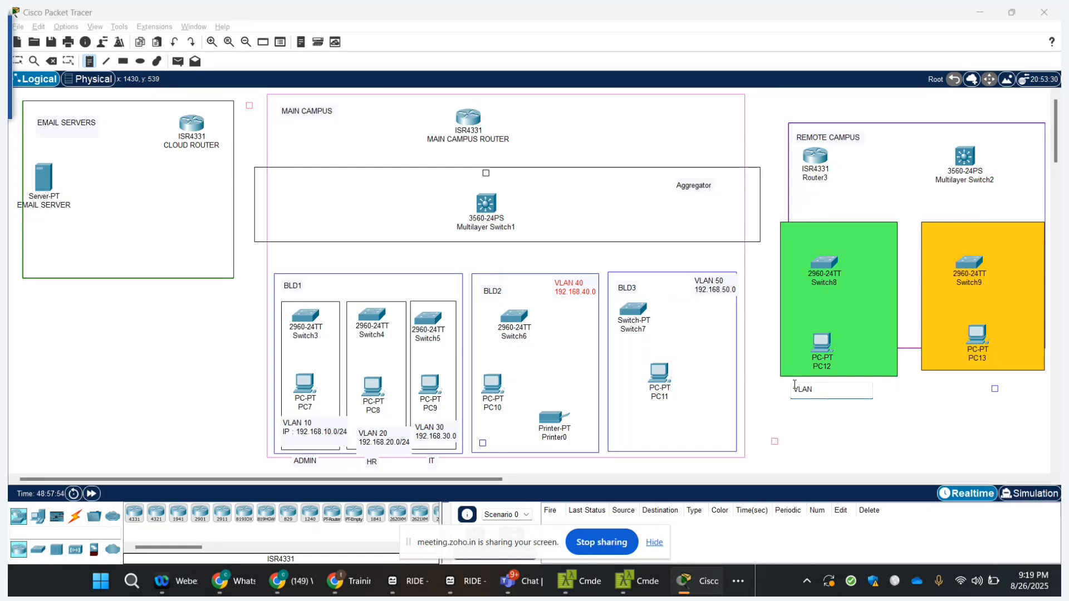
text(60)
key(Return)
text(1)
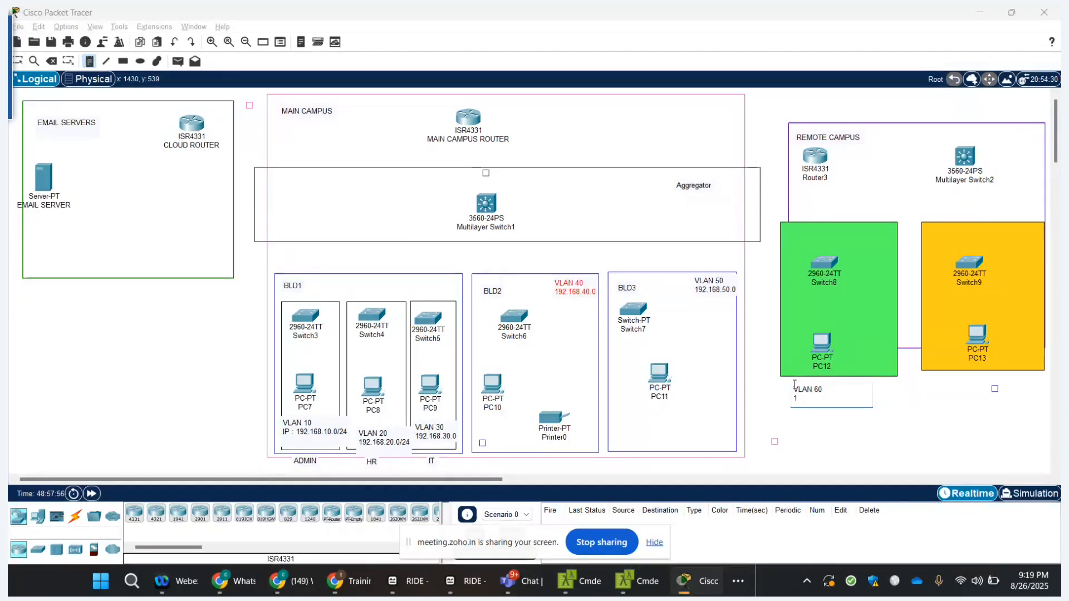
text(92.168.60.0)
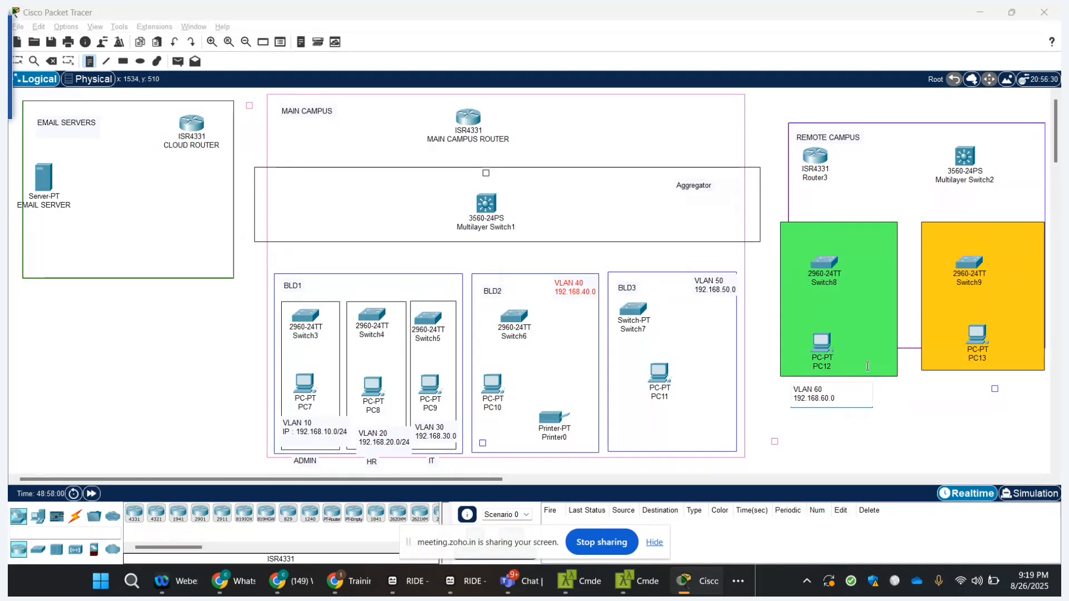
- Add a two-line note reading "VLAN 70" and "192.168.70.0" just below the orange remote campus area, and leave note placement
click(955, 384)
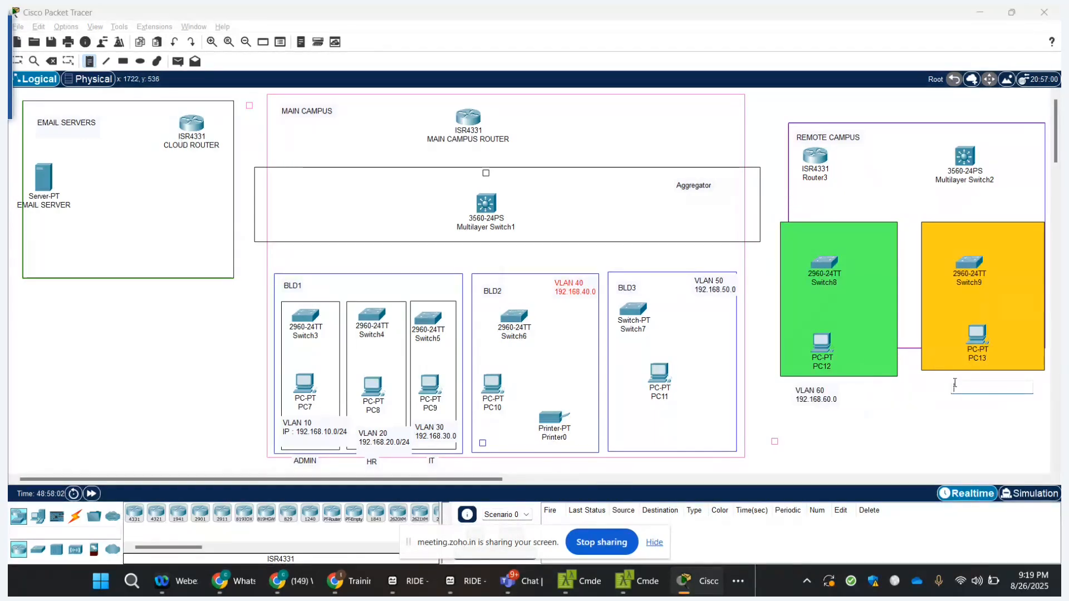
text(VL)
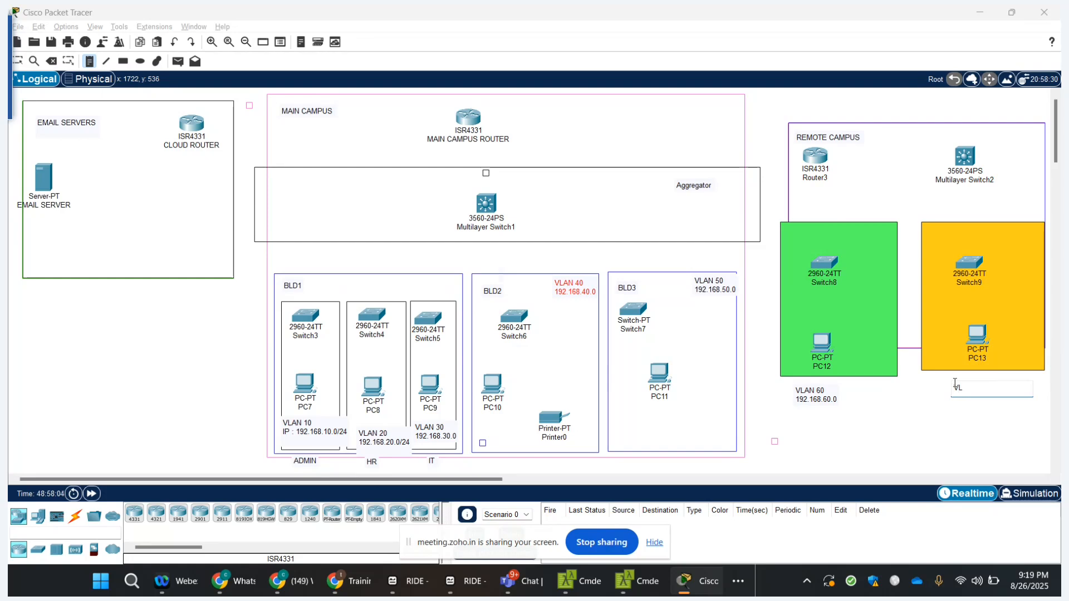
text(AN 70)
key(Return)
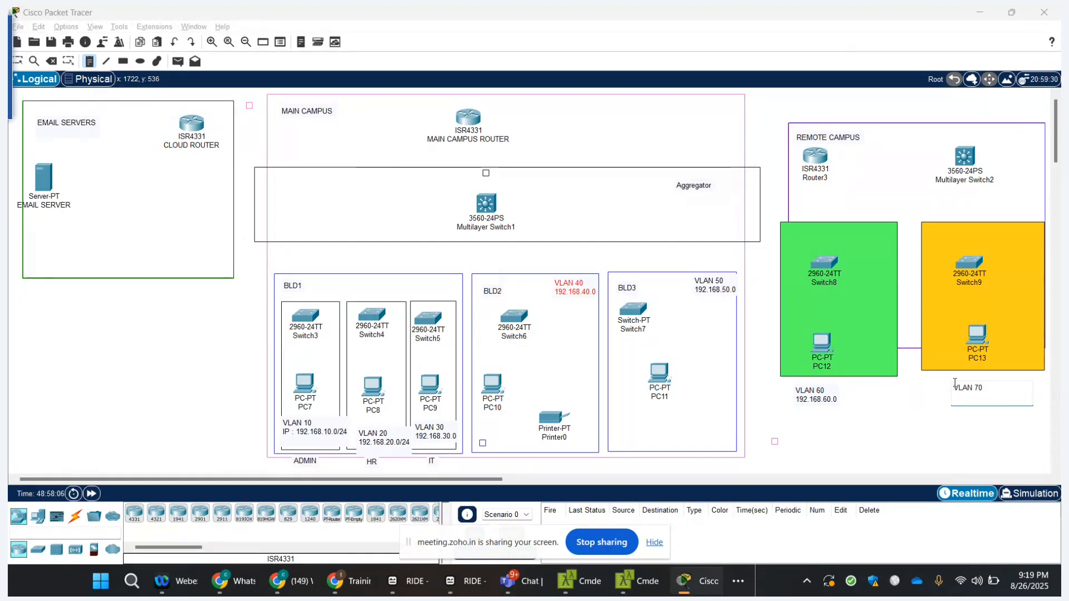
text(192.1)
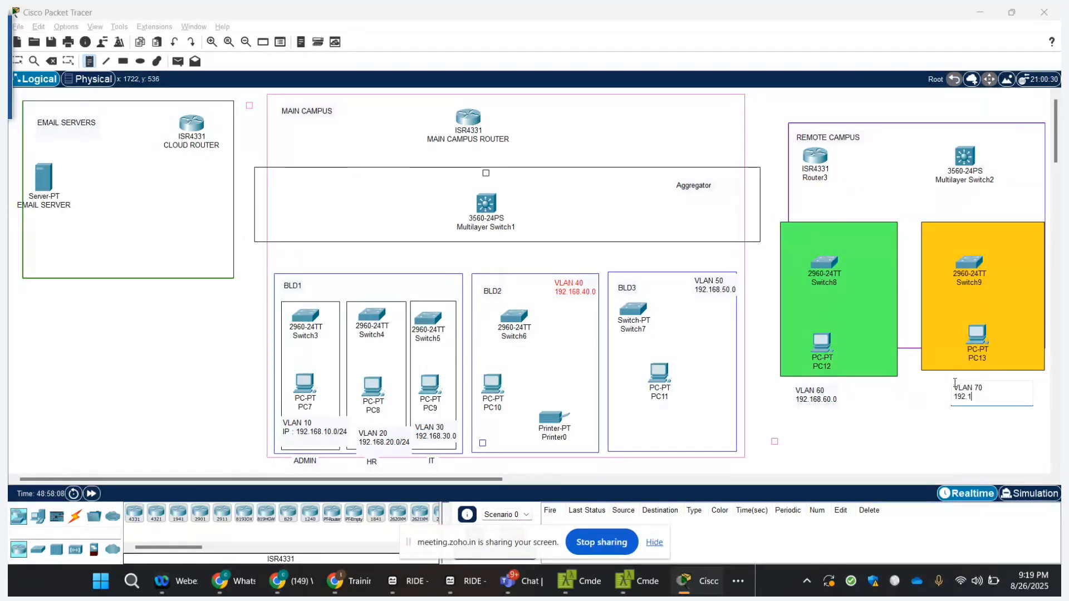
text(68.)
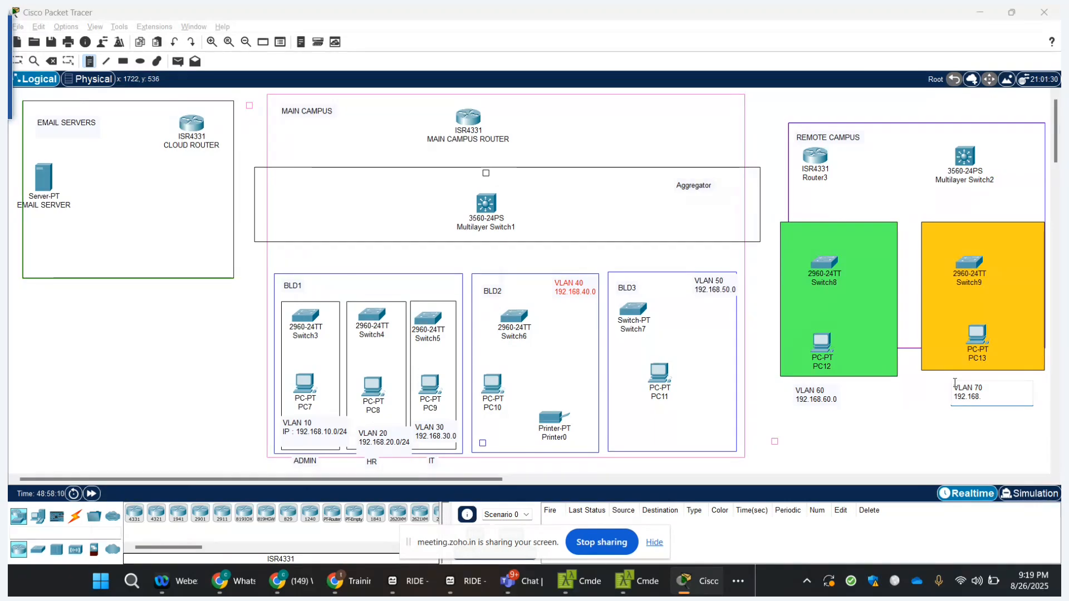
text(070.0)
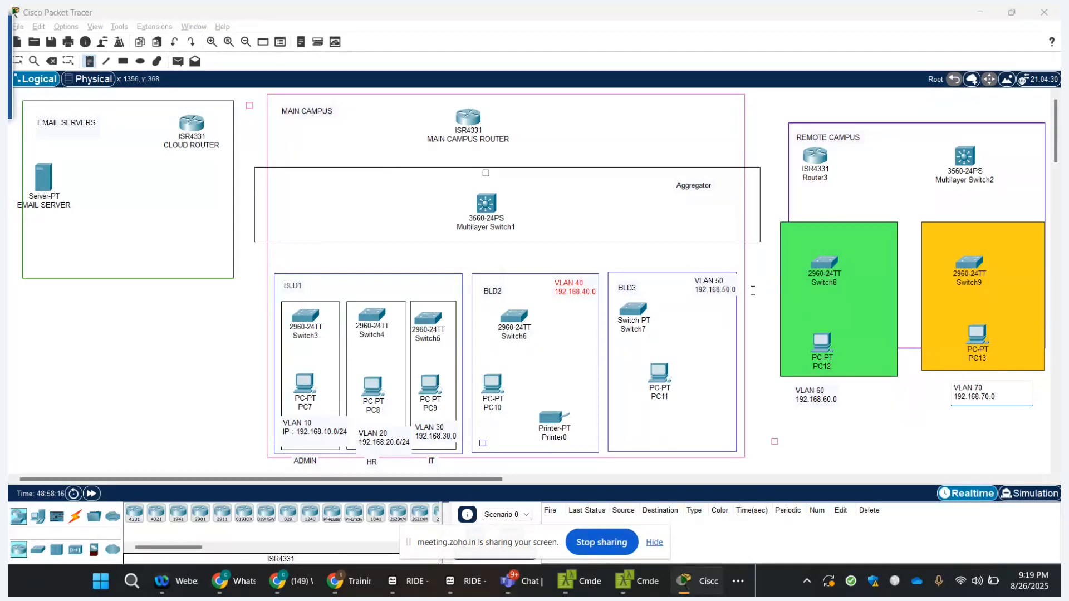
click(751, 292)
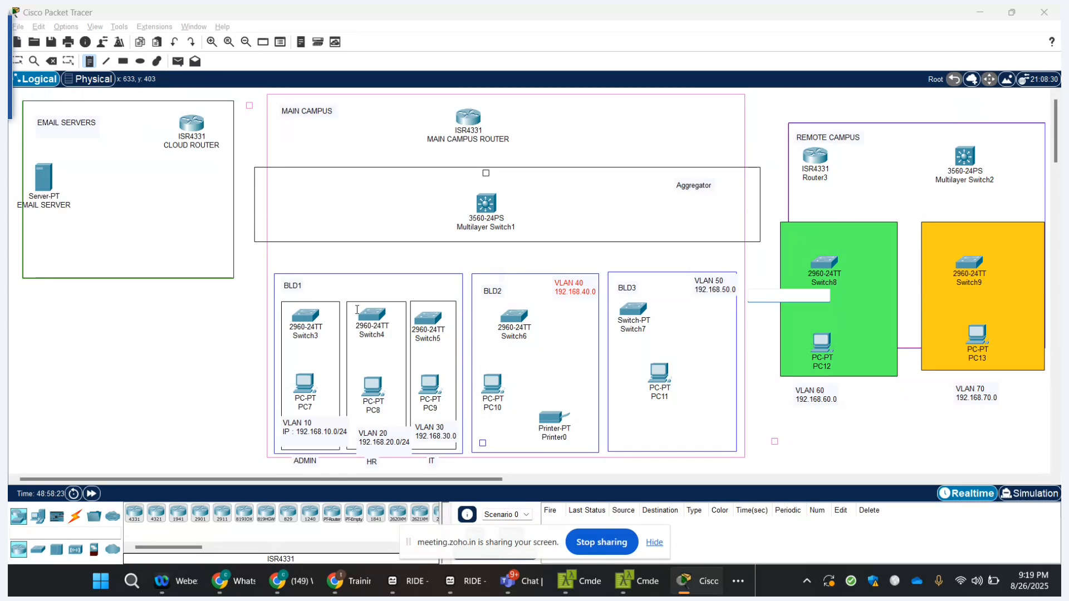
key(Escape)
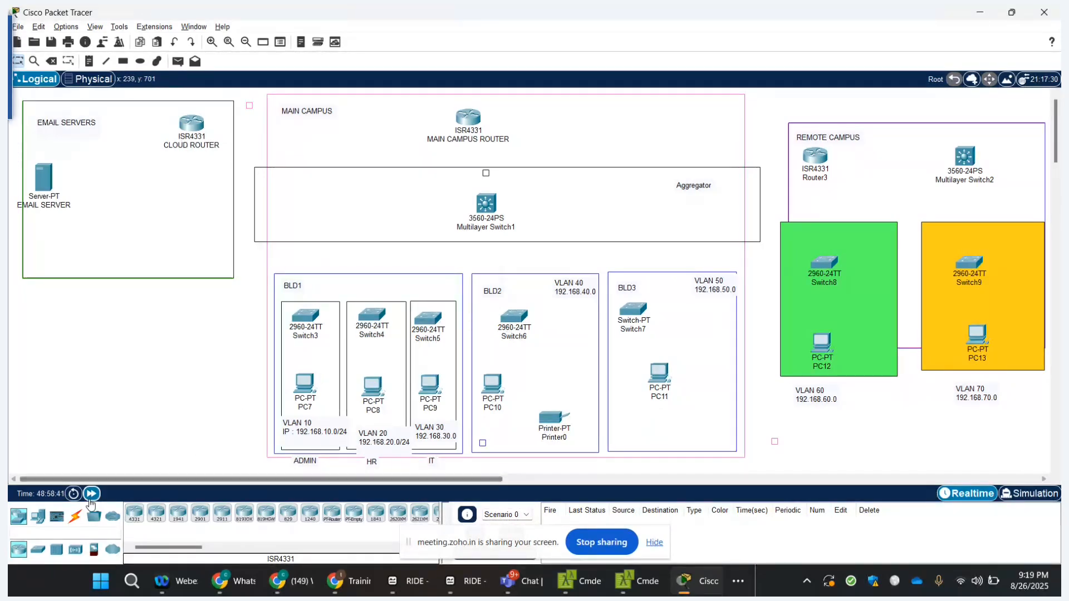
- Using the automatic connection type, cable the BLD1 pairs: Switch3 to PC7, Switch4 to PC8 and Switch5 to PC9
click(75, 516)
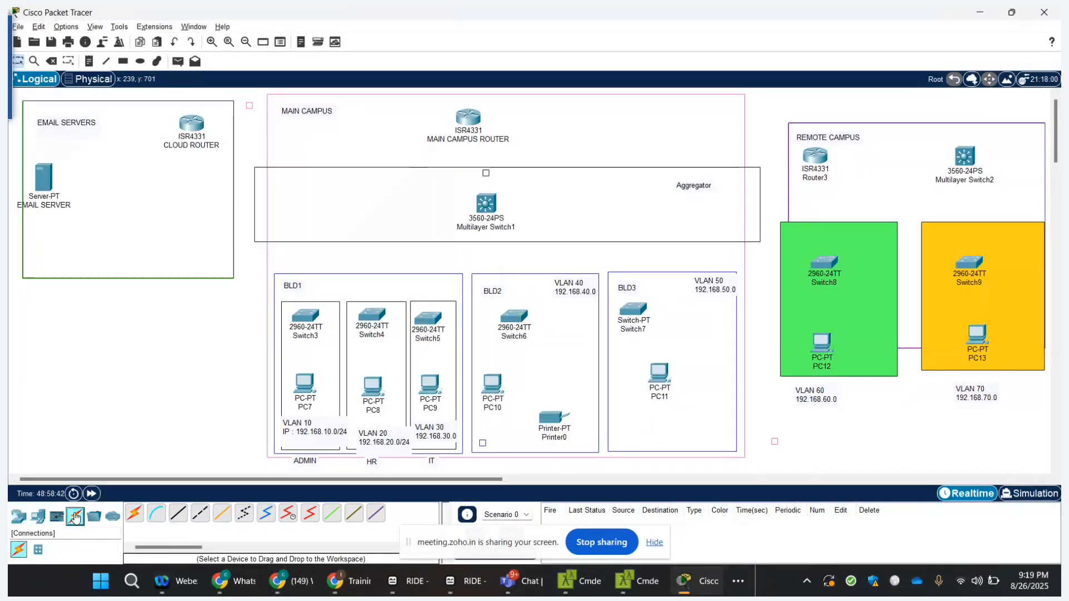
click(136, 517)
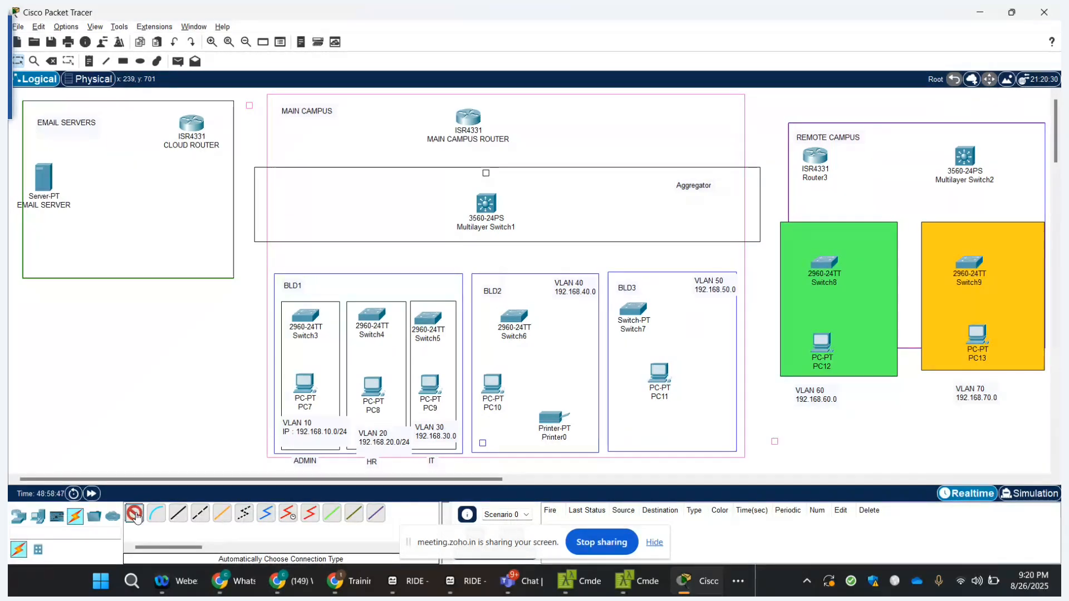
click(309, 317)
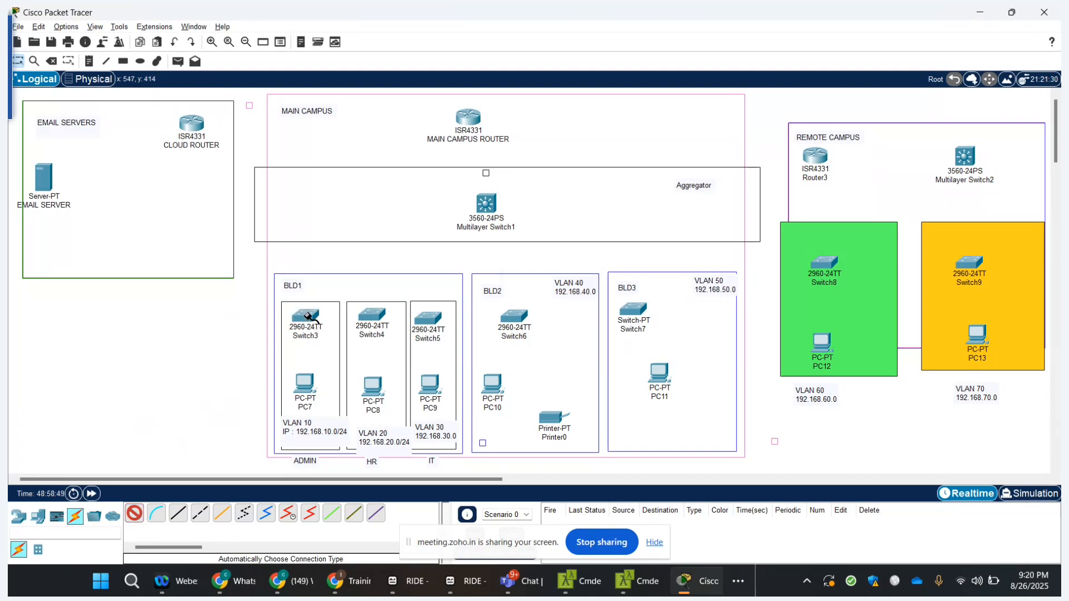
click(304, 385)
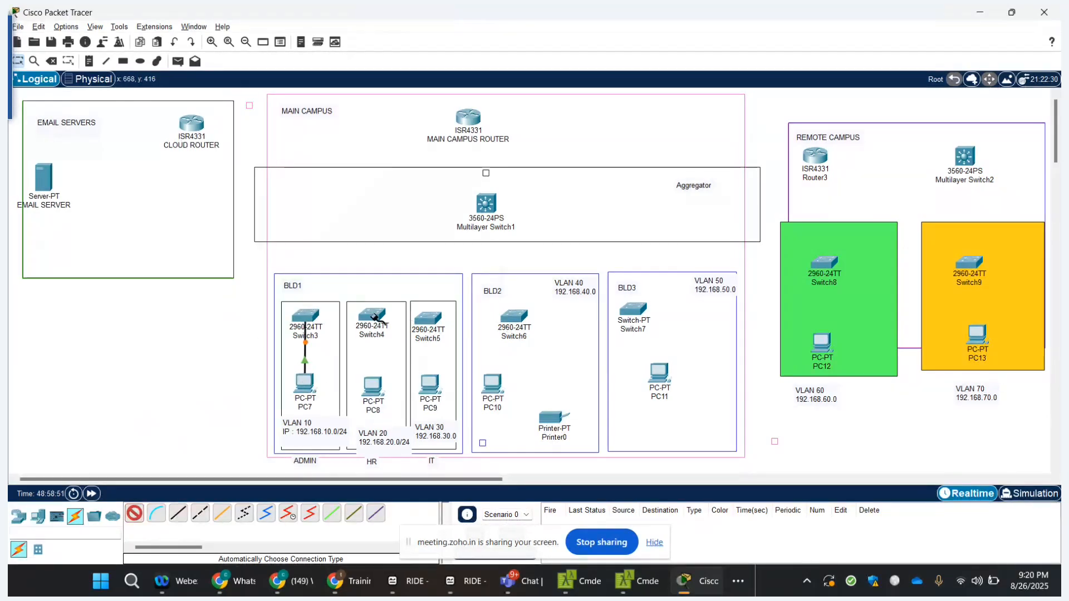
click(372, 315)
click(377, 385)
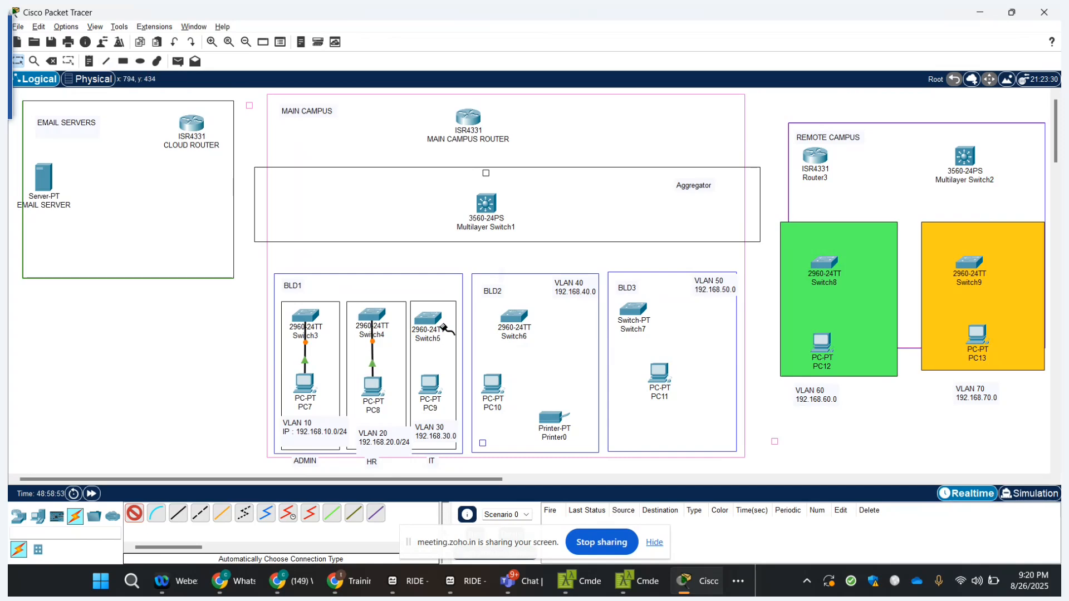
click(432, 383)
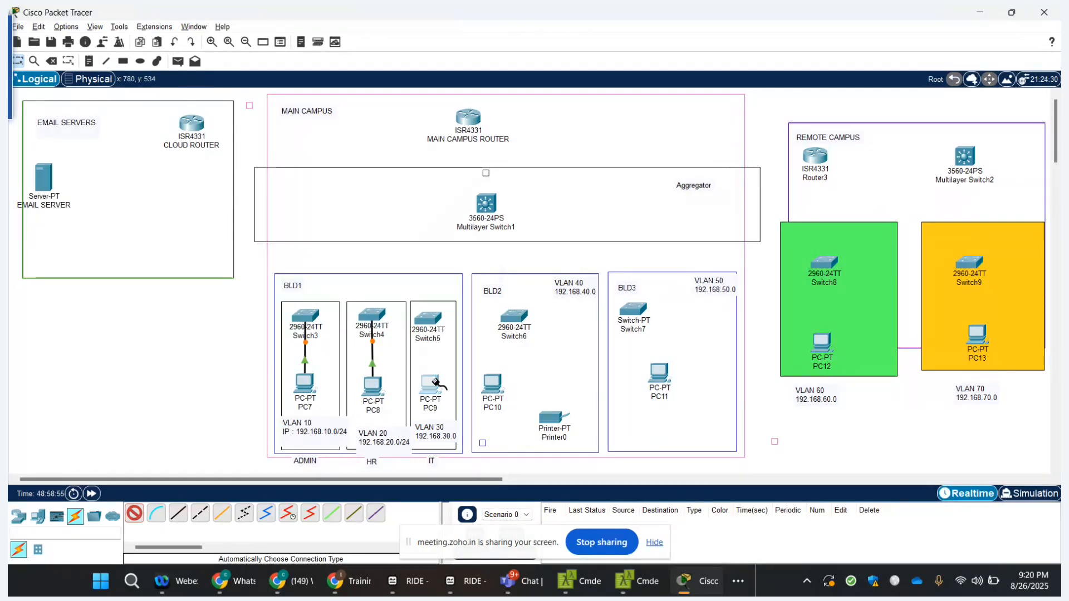
click(427, 319)
- Connect PC10 and Printer0 to Switch6 in BLD2, and PC11 to Switch7 in BLD3
click(523, 316)
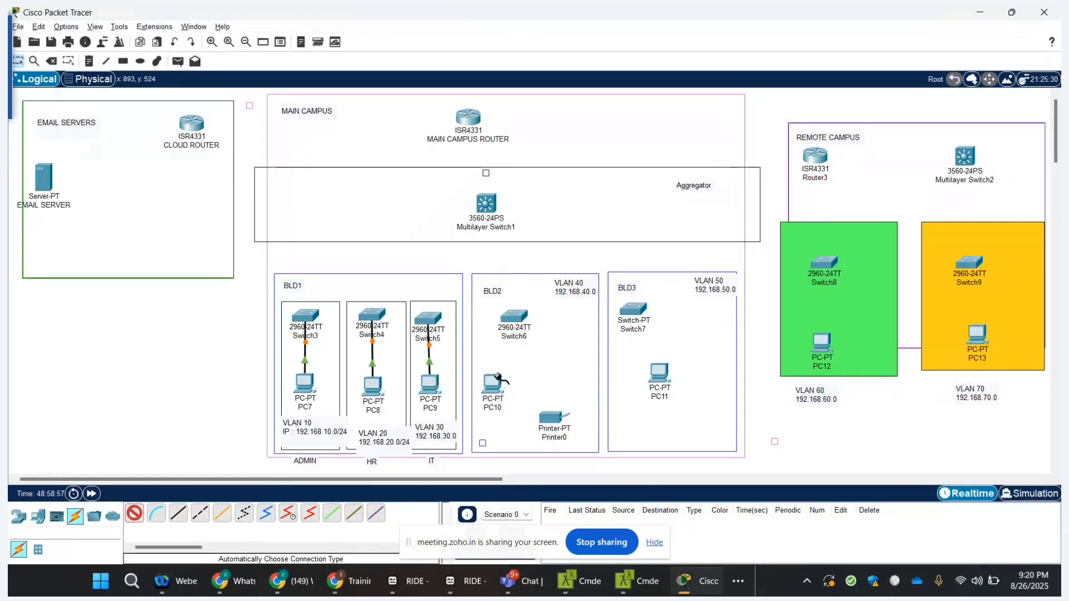
click(493, 383)
click(521, 318)
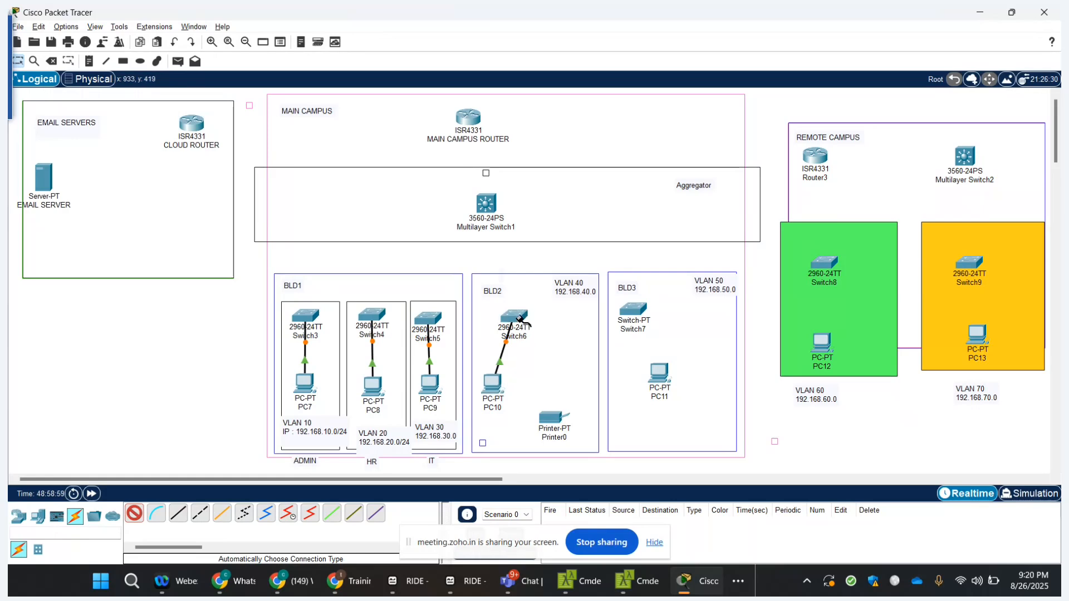
click(551, 418)
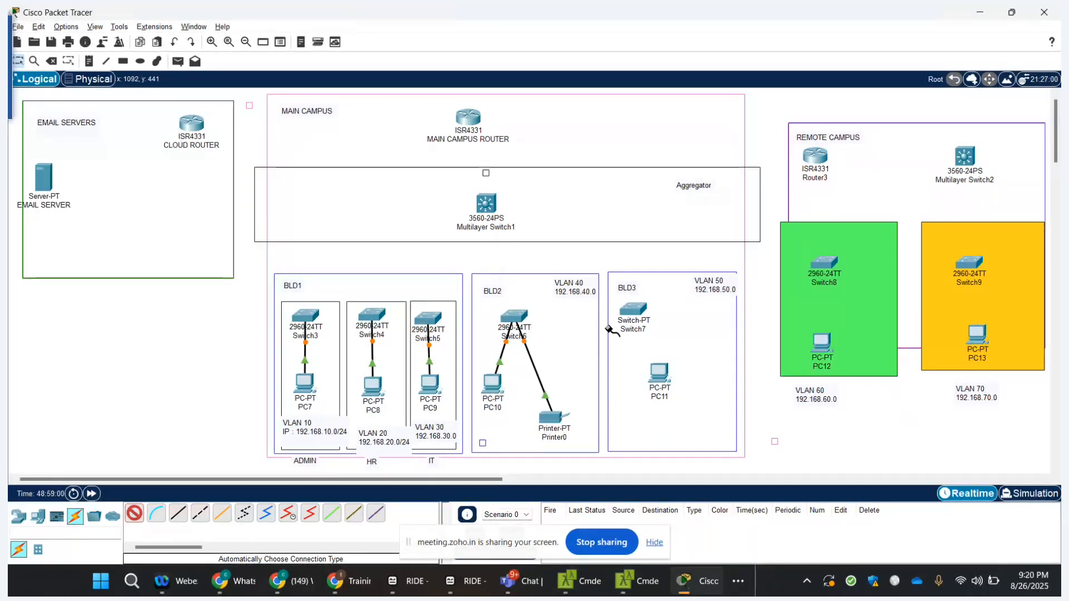
click(634, 310)
click(658, 373)
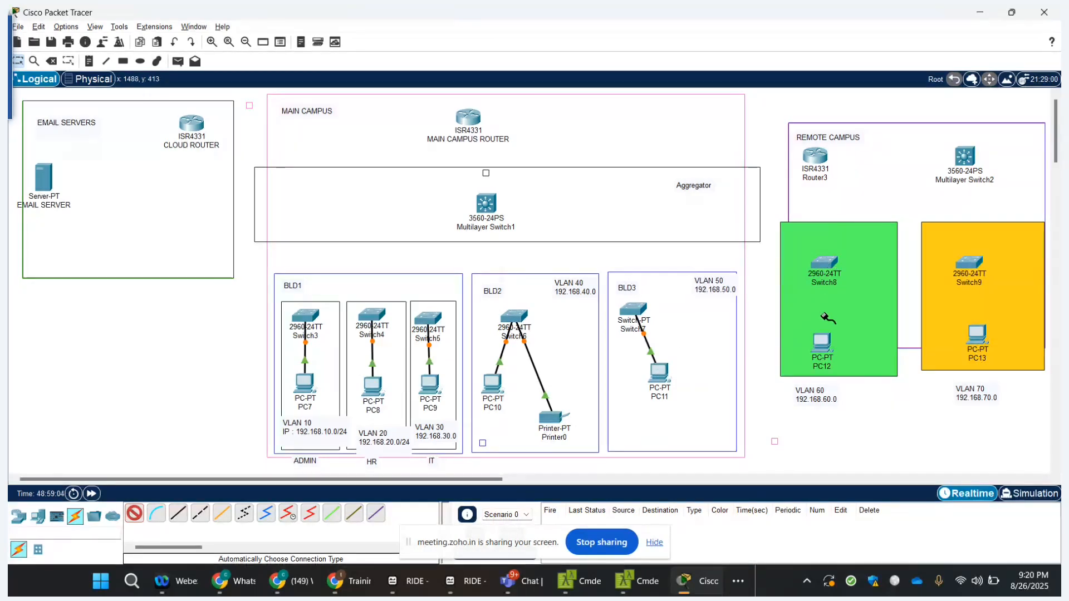
- Connect PC12 to Switch8 and PC13 to Switch9 in the remote campus
click(822, 342)
click(969, 264)
click(977, 334)
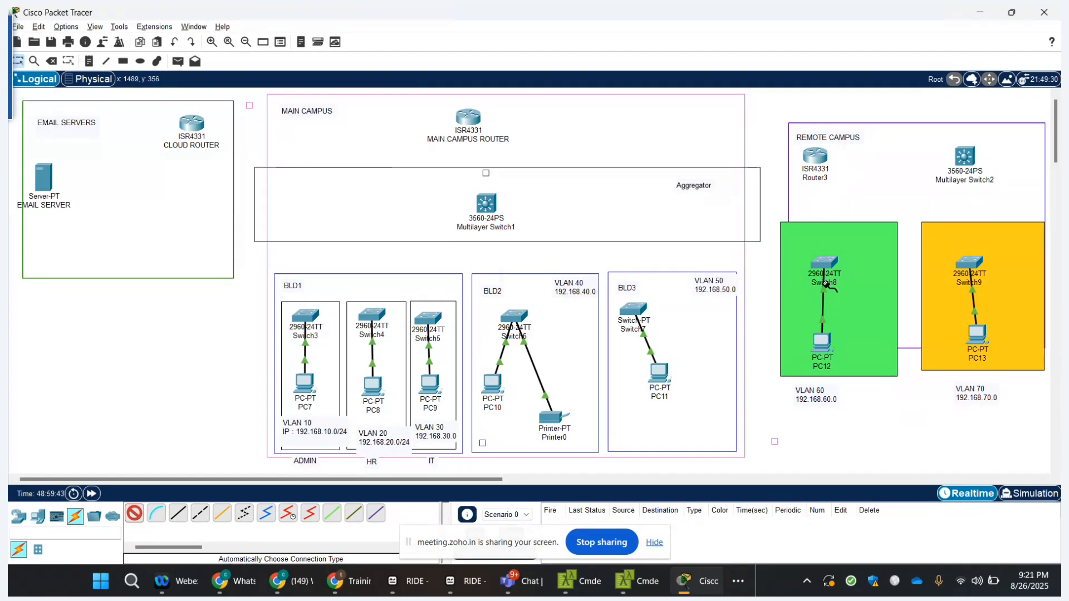
- Connect each main campus building switch, Switch3 through Switch7, to the aggregator Multilayer Switch1
mouse_move(821, 300)
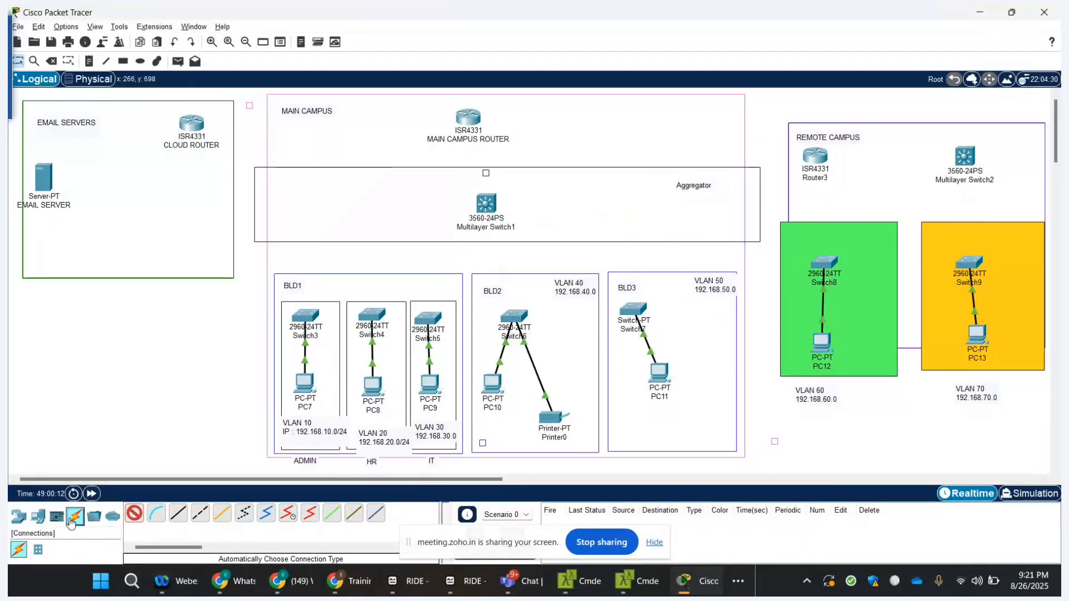
click(306, 315)
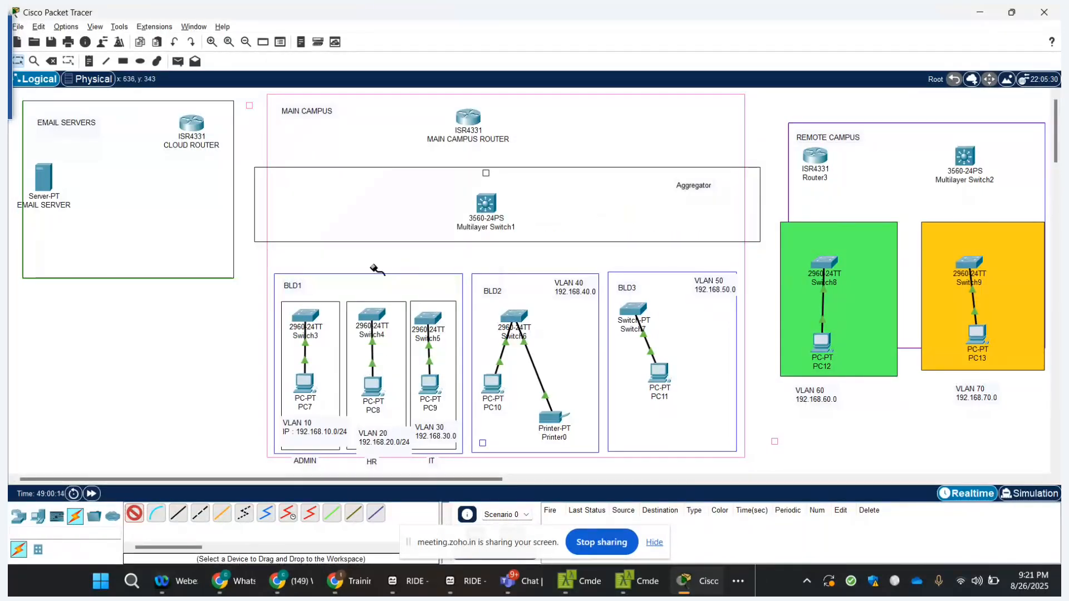
click(483, 206)
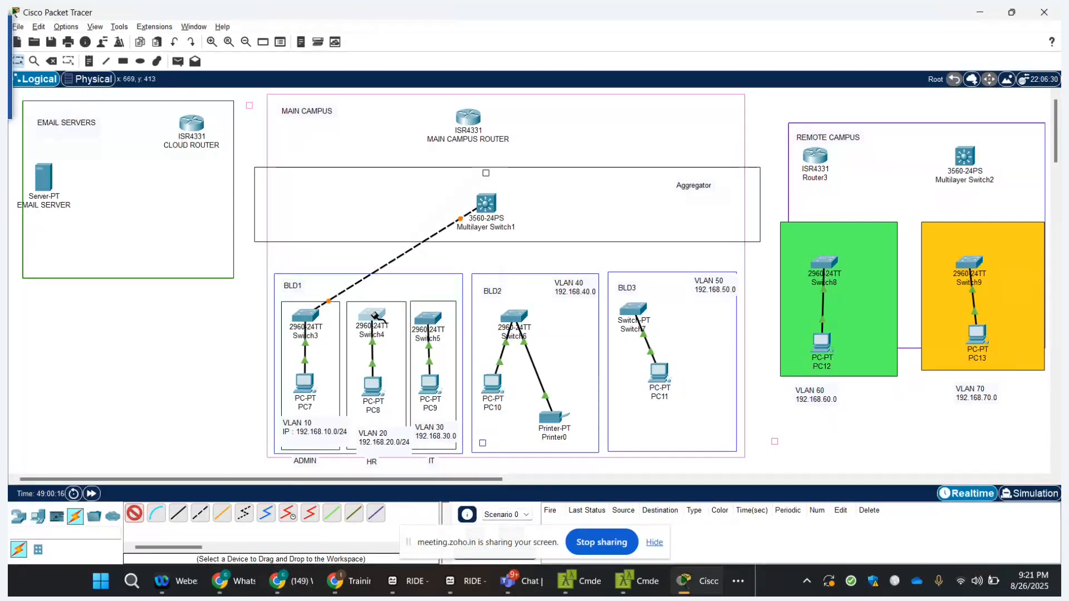
click(484, 205)
click(372, 316)
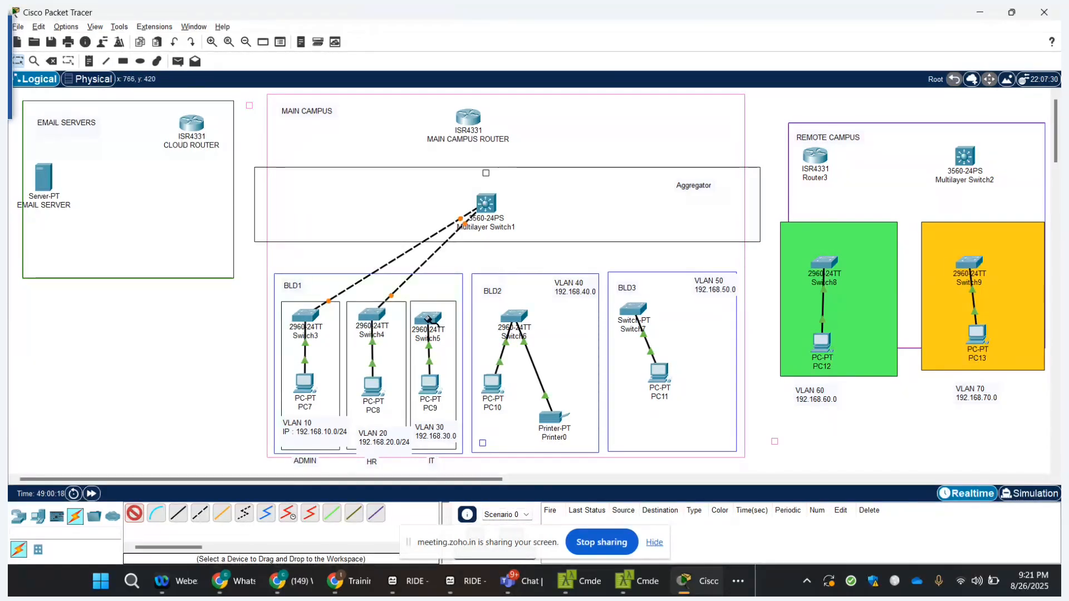
click(485, 204)
click(428, 318)
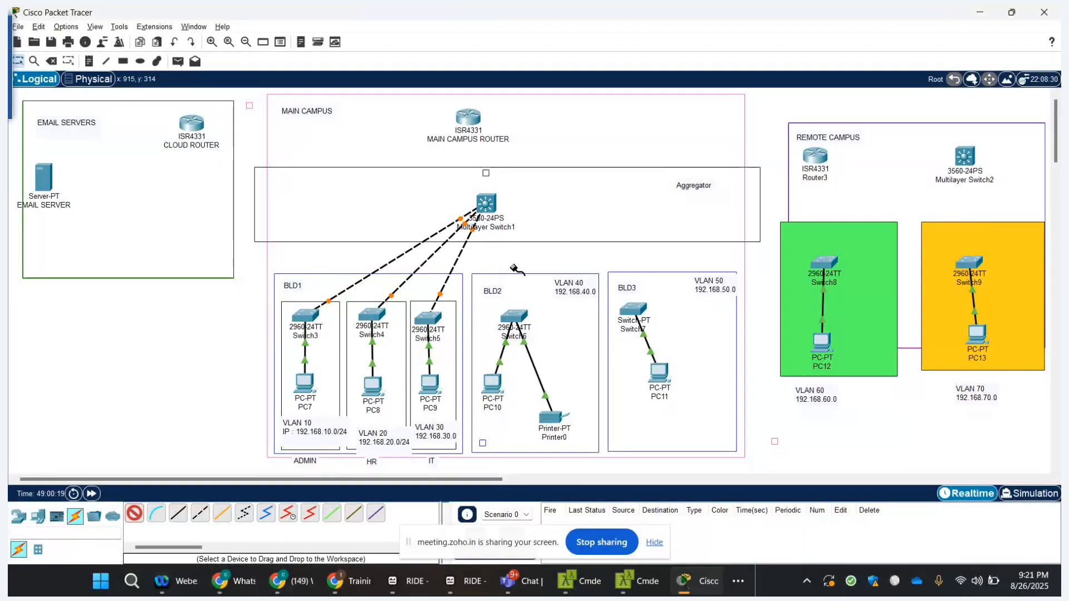
click(487, 204)
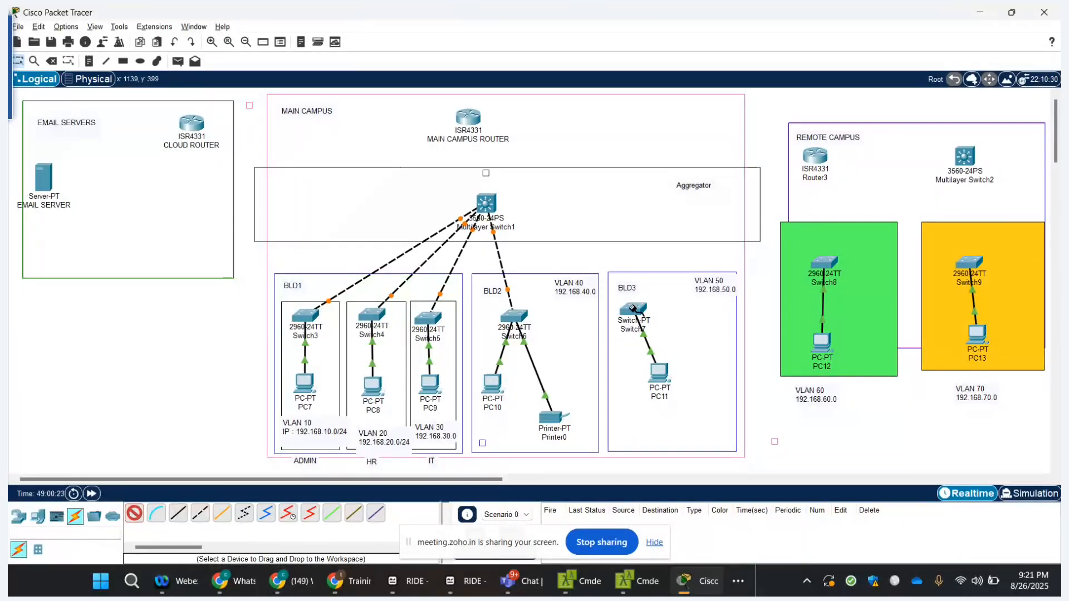
click(490, 204)
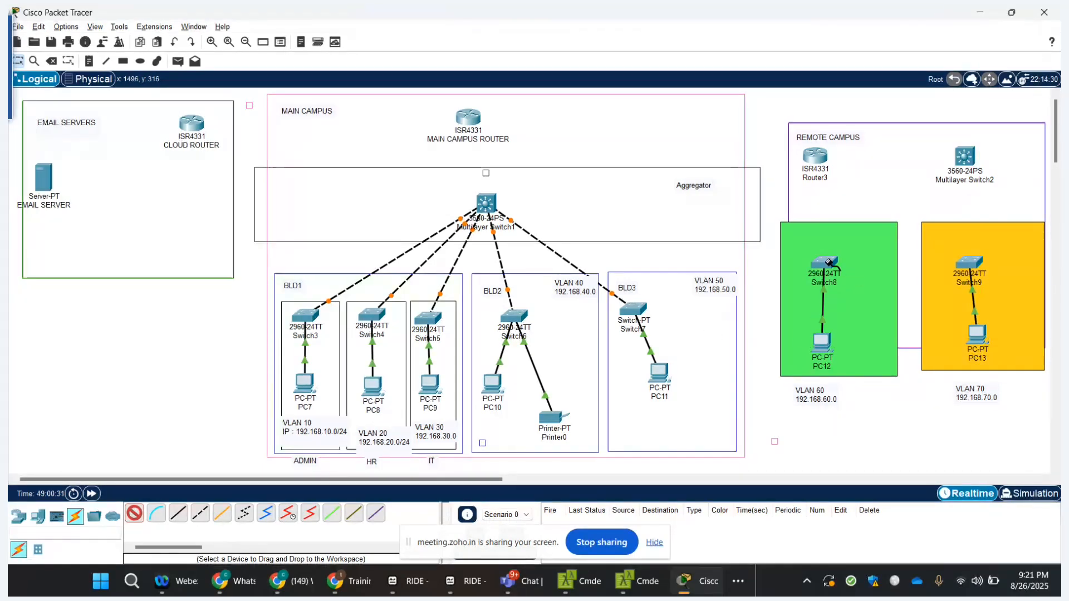
- Connect the remote campus switches Switch8 and Switch9 to Multilayer Switch2
click(963, 159)
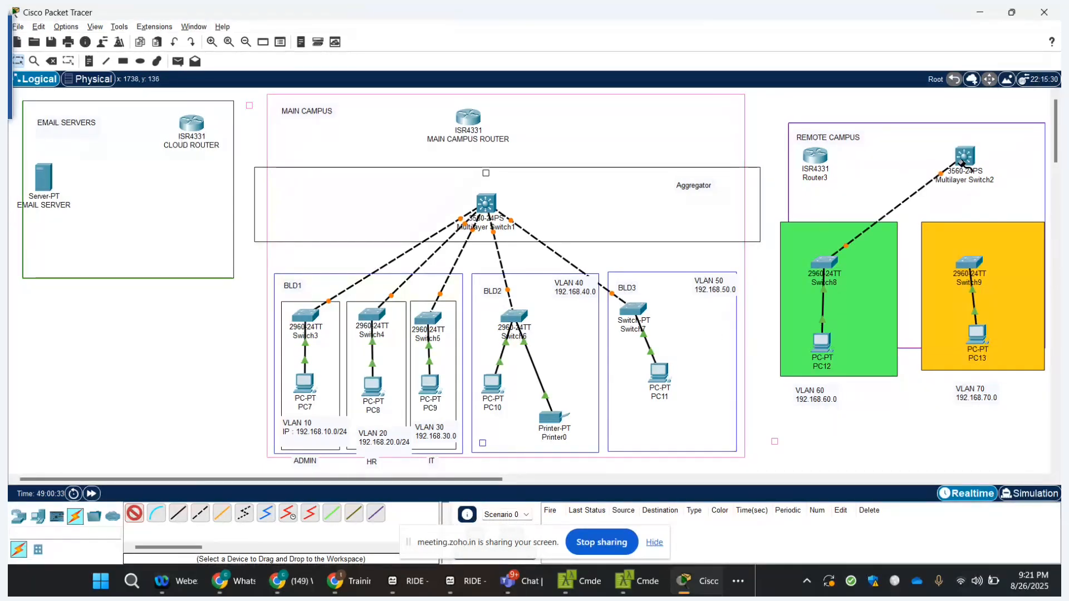
click(970, 261)
click(967, 159)
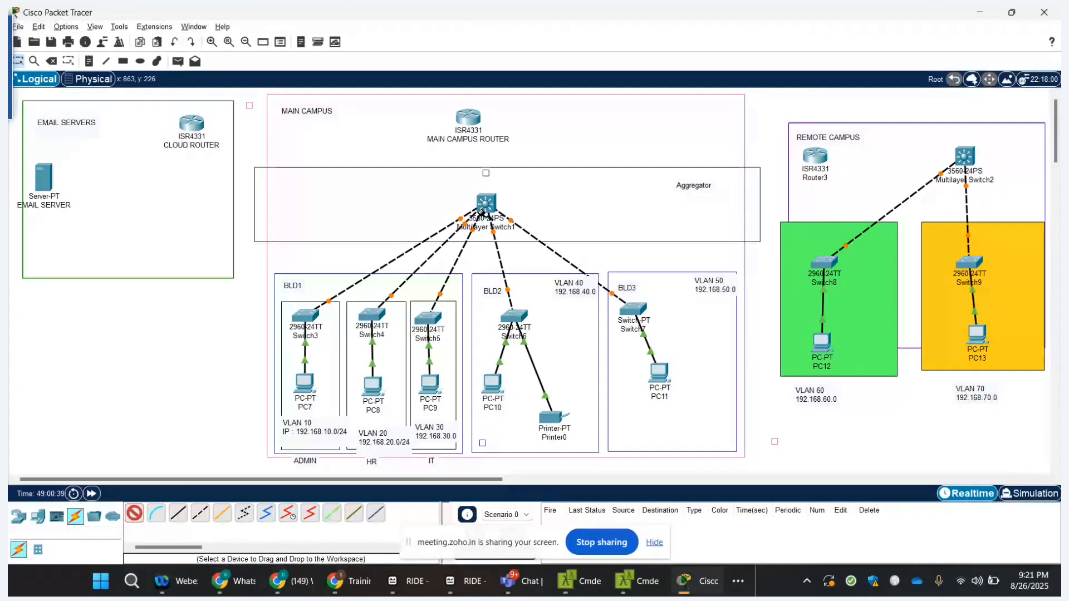
- Connect the MAIN CAMPUS ROUTER to Multilayer Switch1, and the remote campus Router3 to Multilayer Switch2
mouse_move(483, 211)
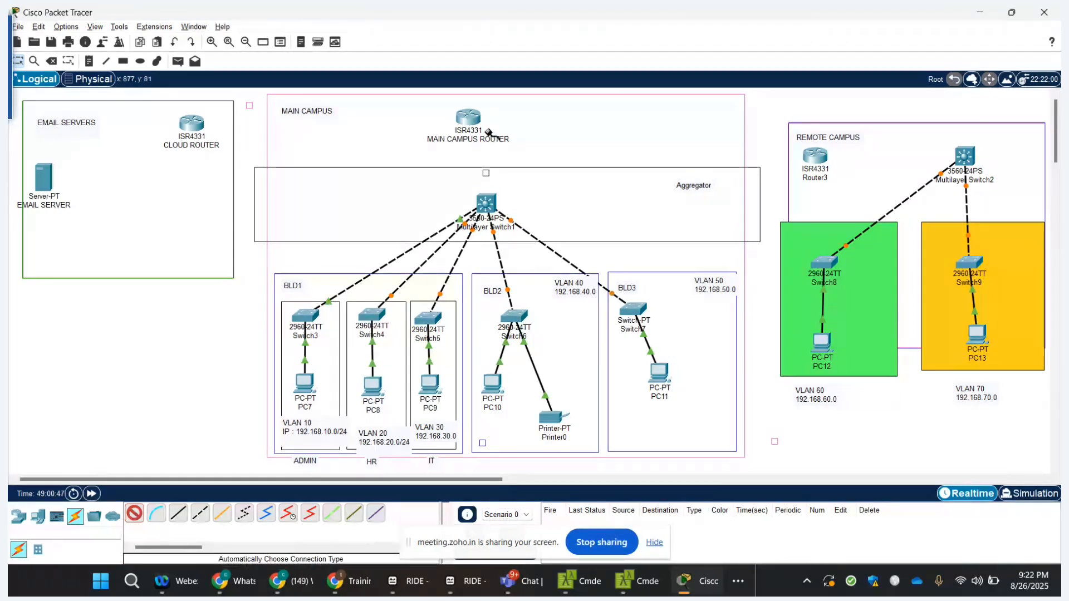
click(470, 120)
click(485, 204)
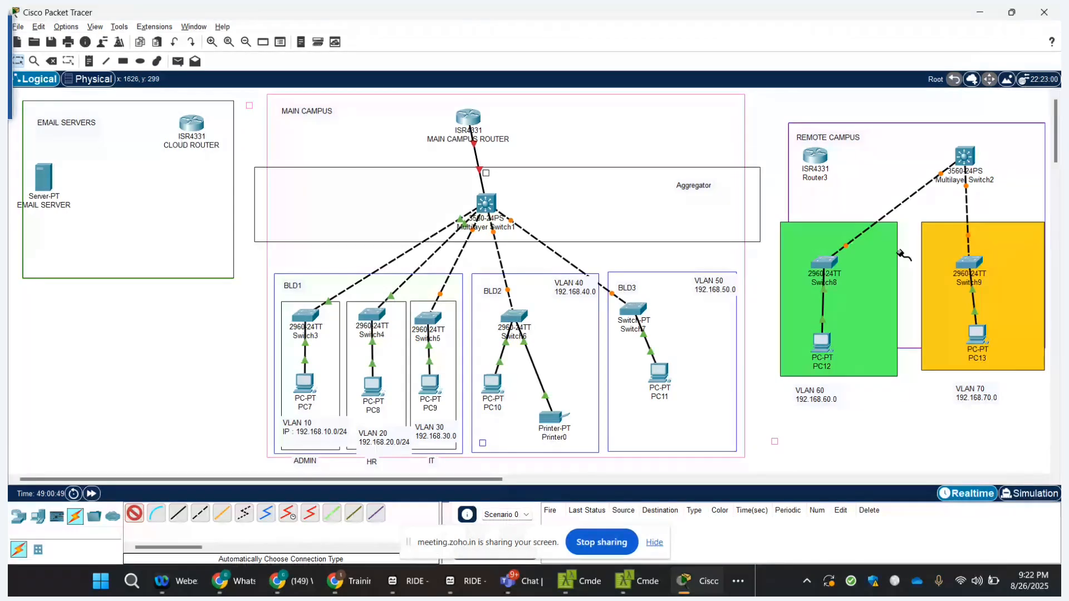
click(828, 156)
click(965, 155)
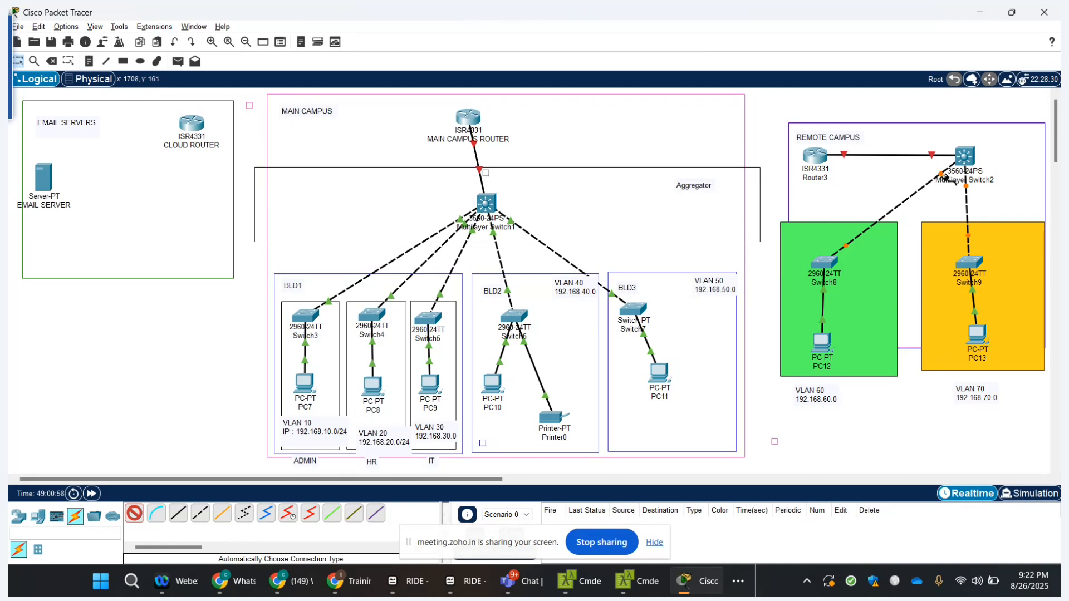
- Connect the EMAIL SERVER to the CLOUD ROUTER with an automatically chosen cable
mouse_move(945, 175)
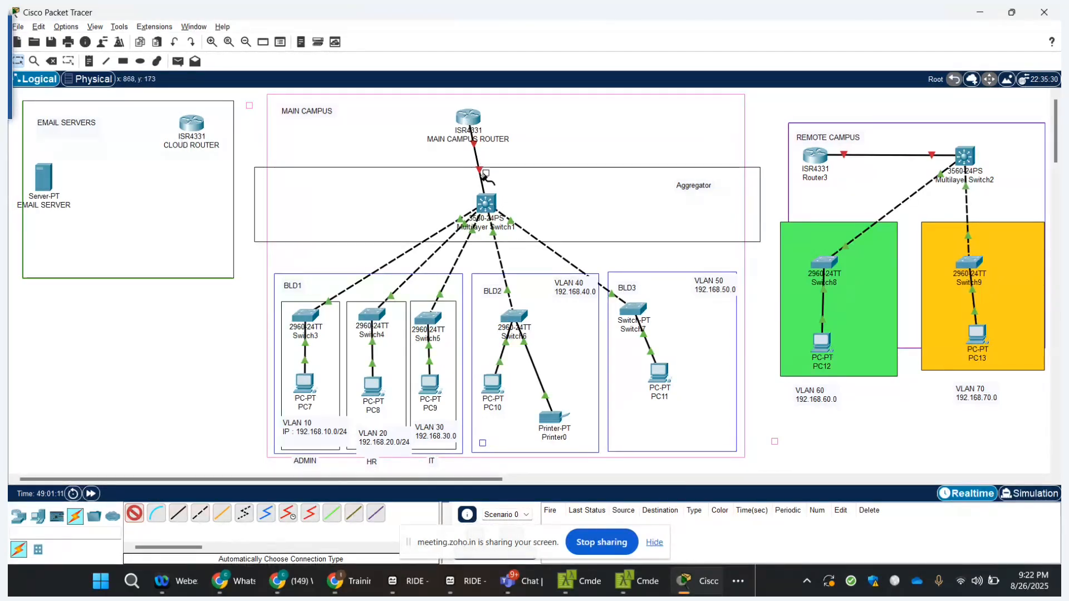
mouse_move(473, 143)
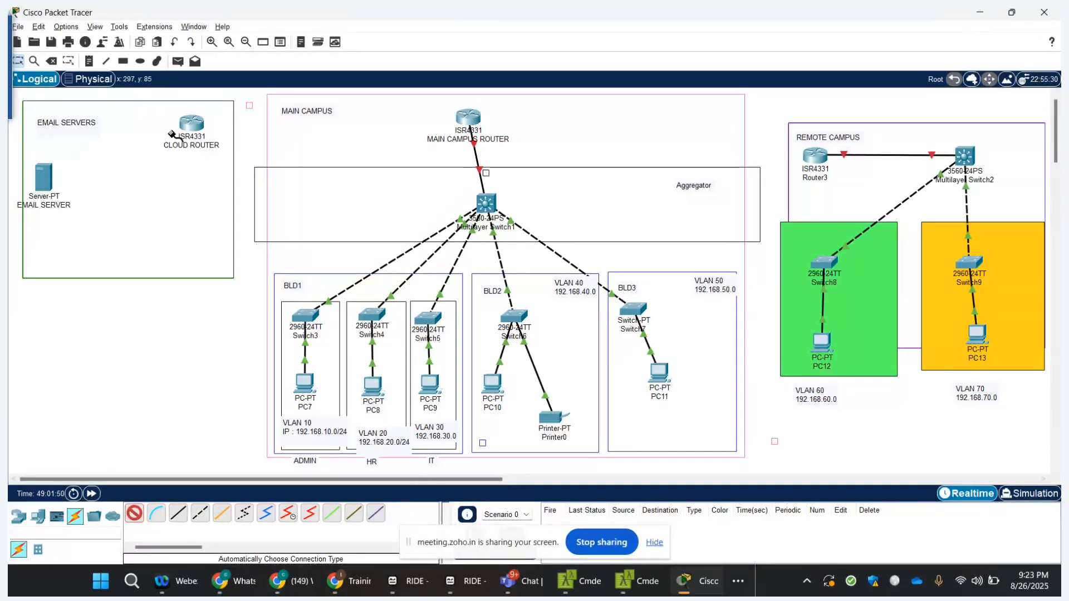
click(43, 172)
click(191, 123)
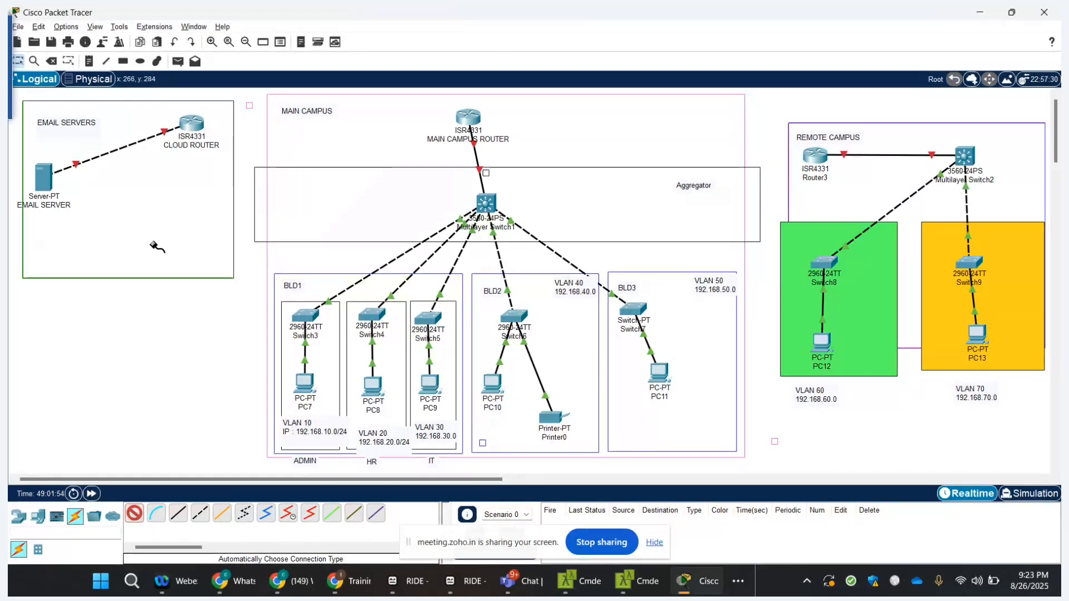
- Review the building requirements for the main and remote campuses in the Requirement notes in Notepad against the Packet Tracer topology
key(alt+Tab)
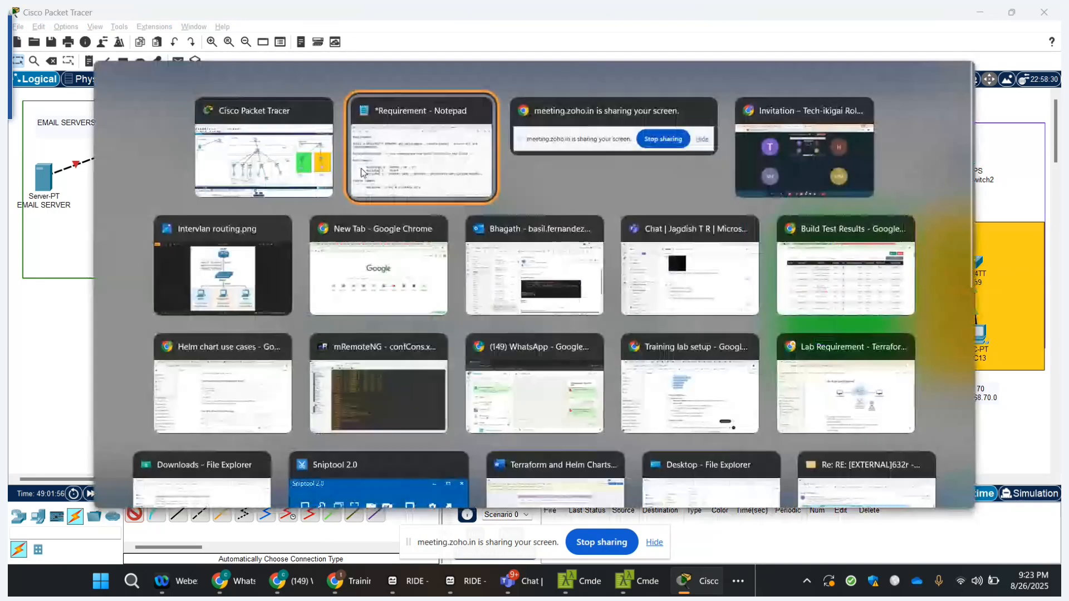
click(361, 168)
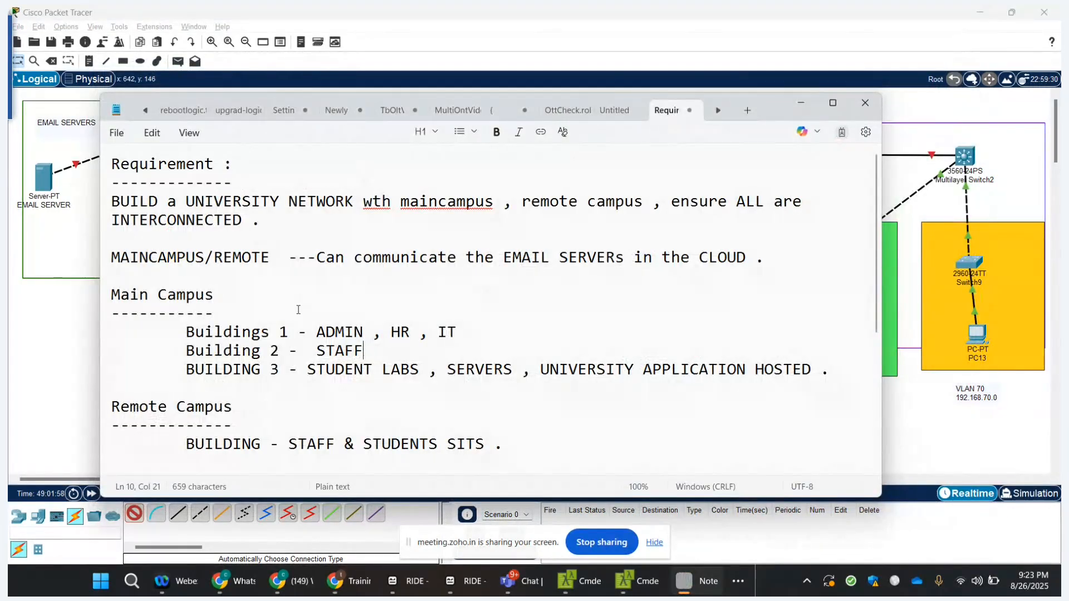
scroll(297, 310, down, 1)
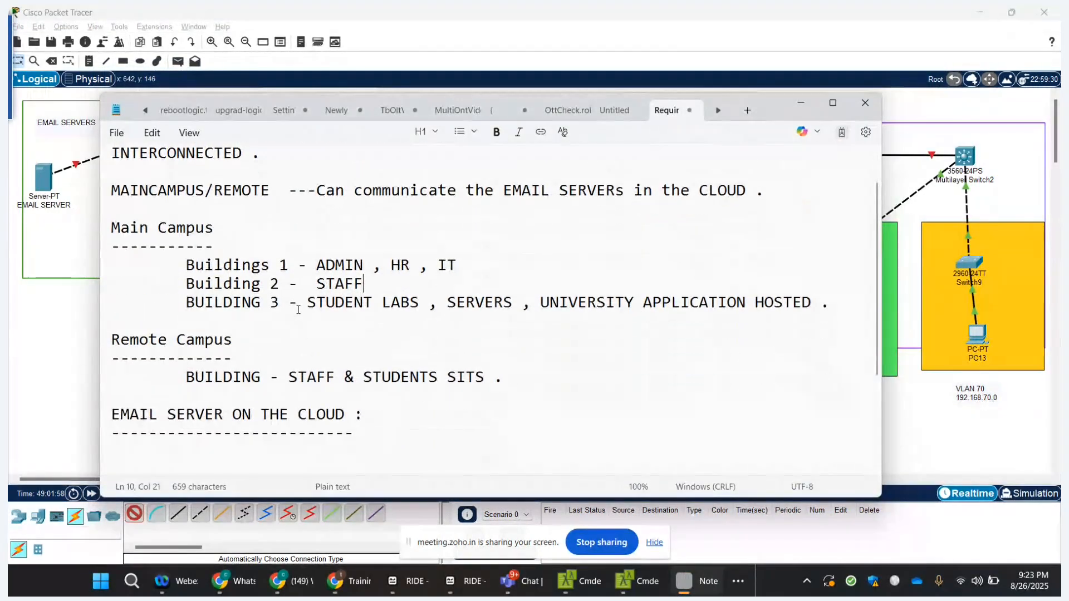
triple_click(261, 265)
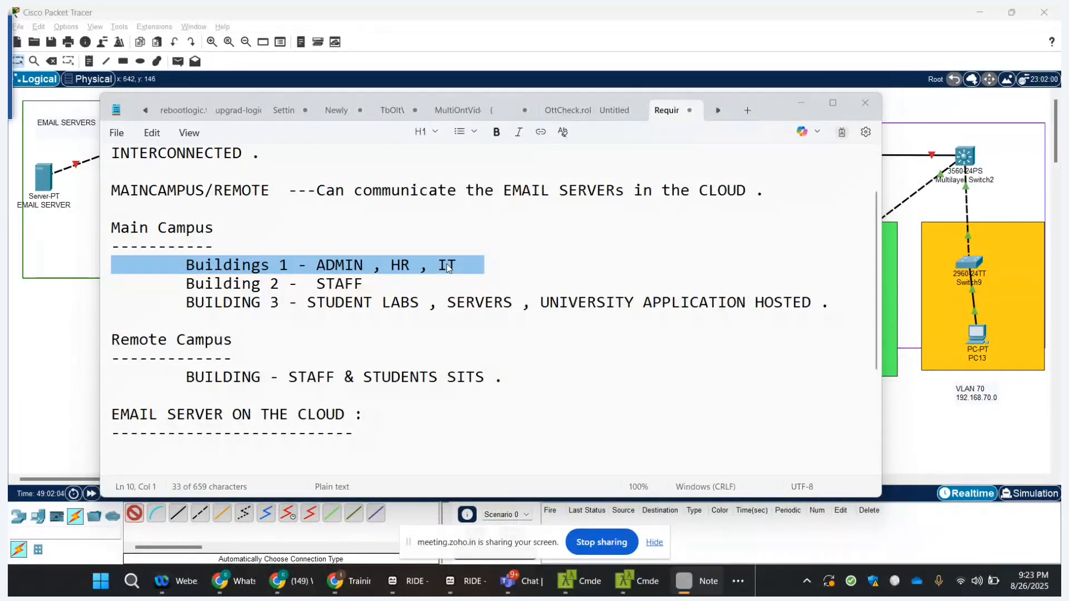
key(alt+Tab)
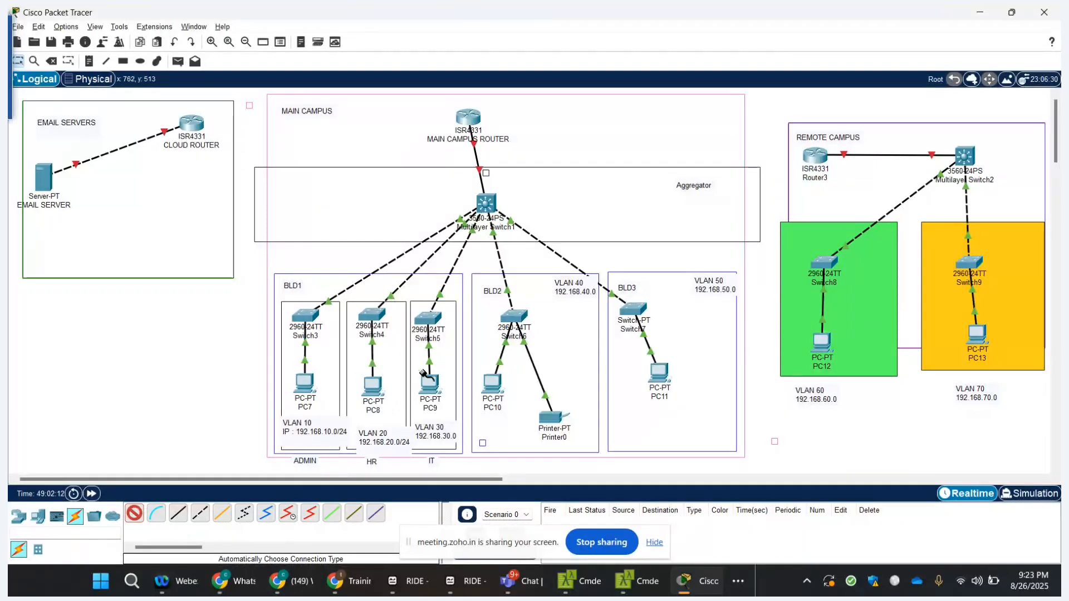
key(alt+Tab)
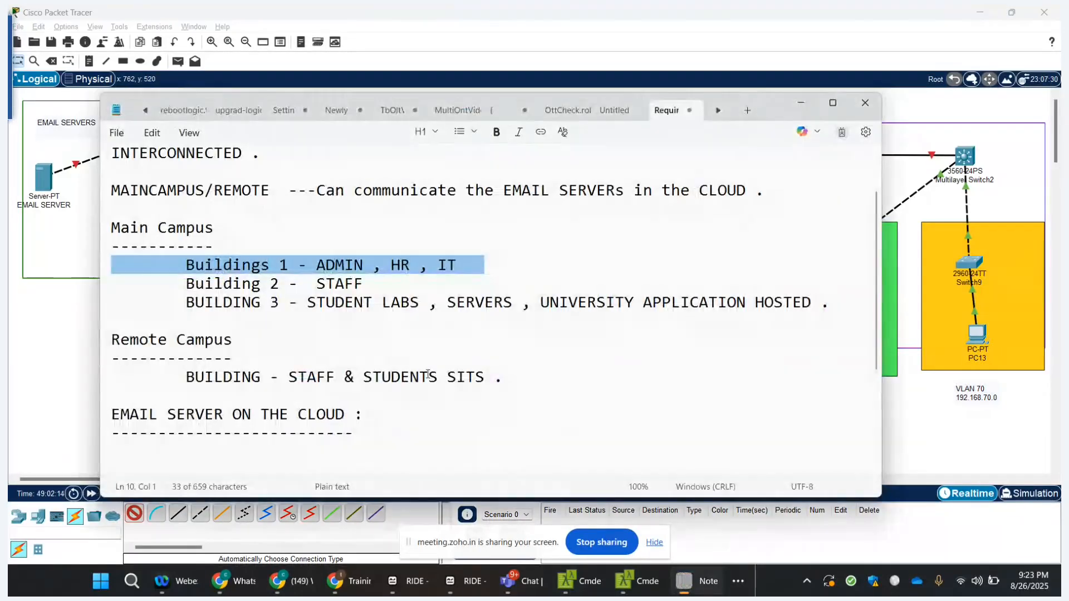
key(alt+Tab)
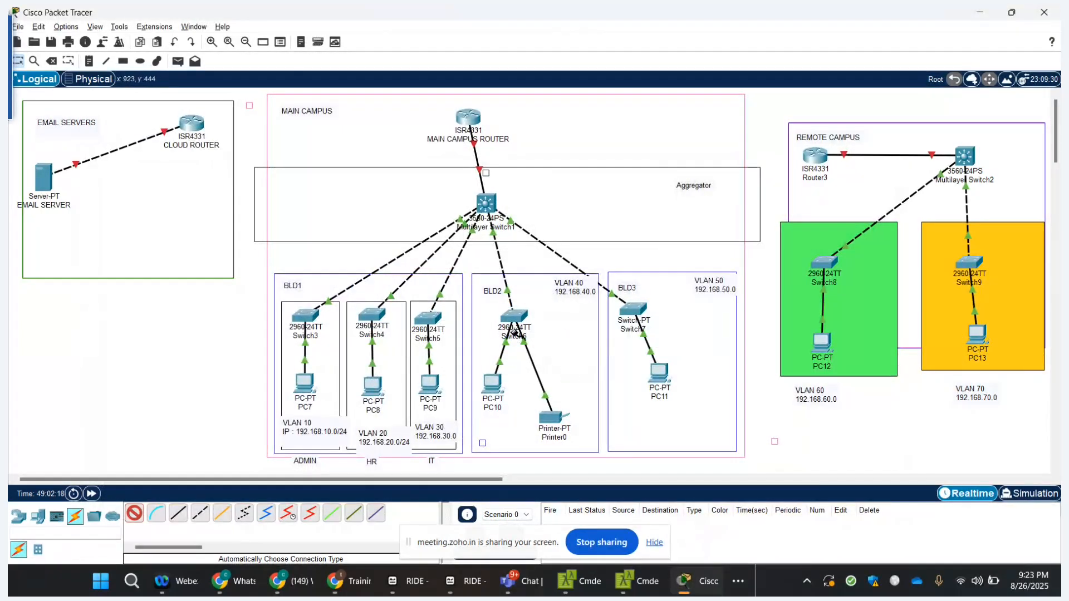
key(alt+Tab)
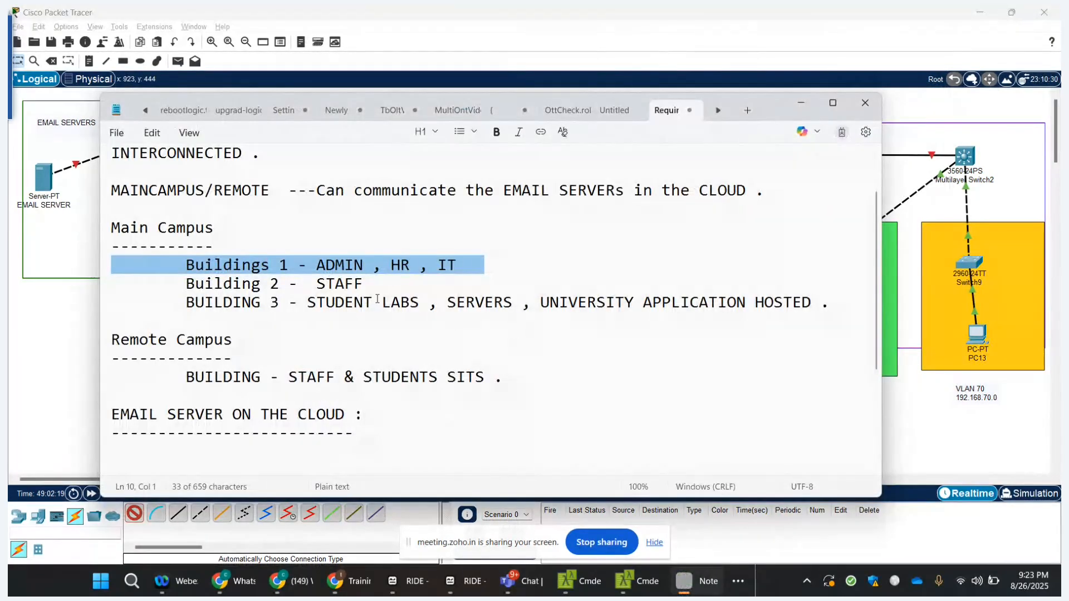
key(alt+Tab)
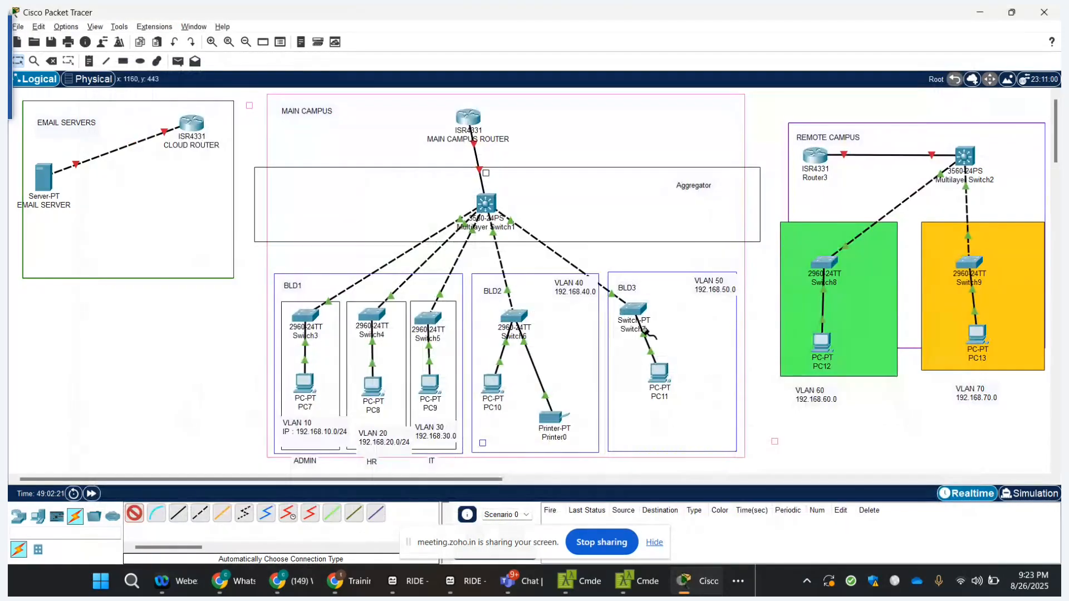
- Add a Server-PT to BLD3 near PC11 and connect it to Switch7 with an automatically chosen cable
click(38, 516)
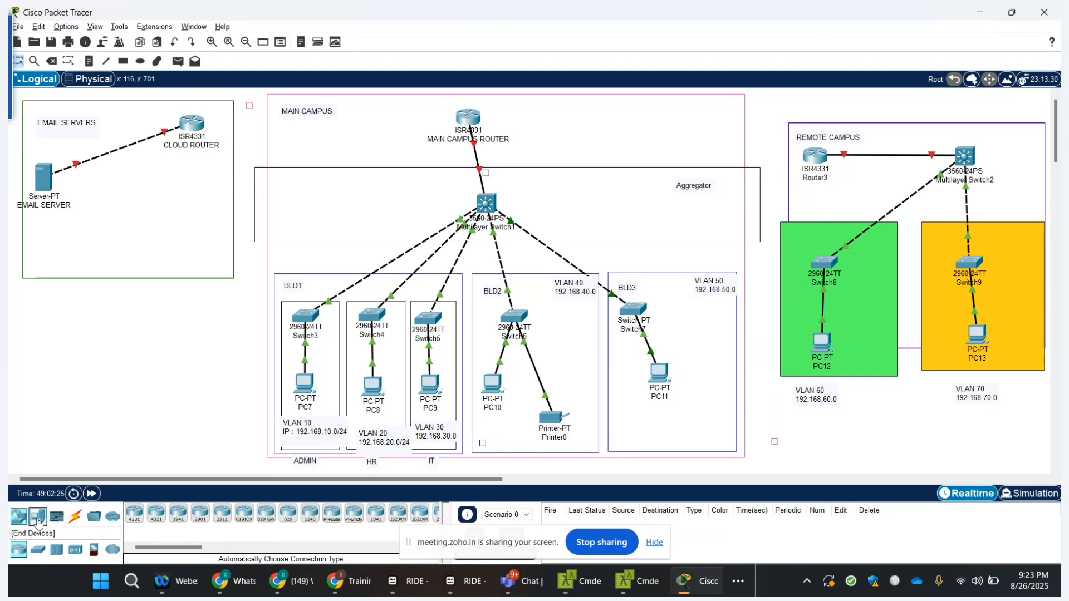
click(177, 512)
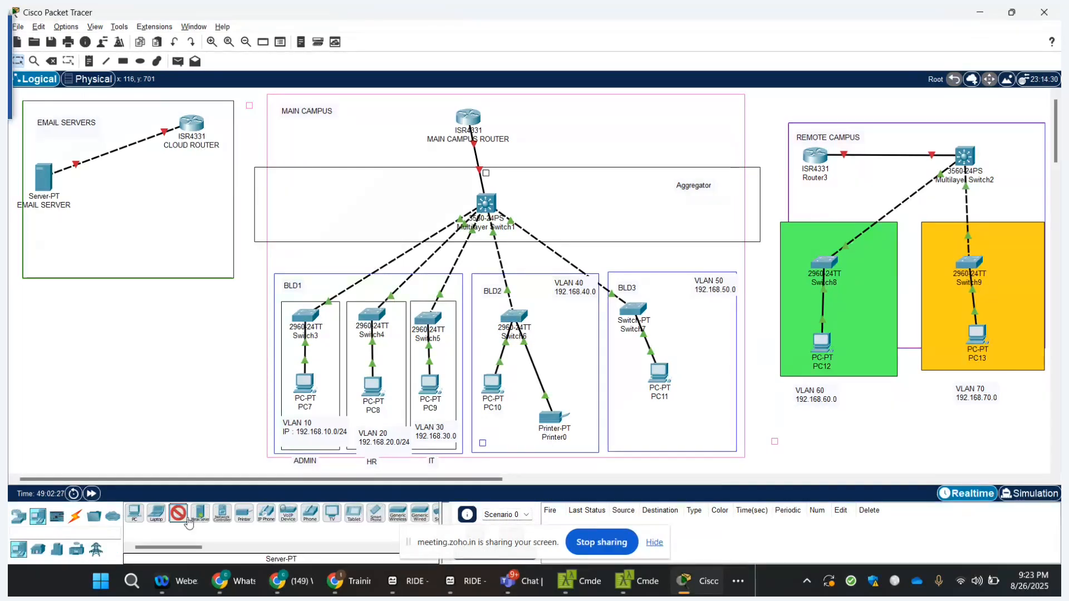
click(716, 407)
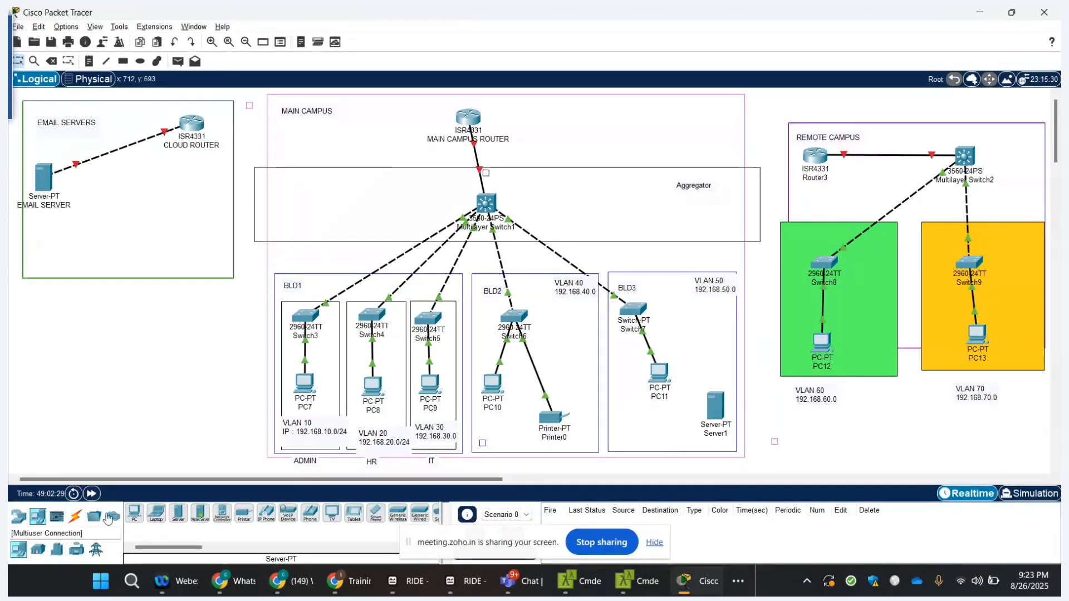
click(74, 516)
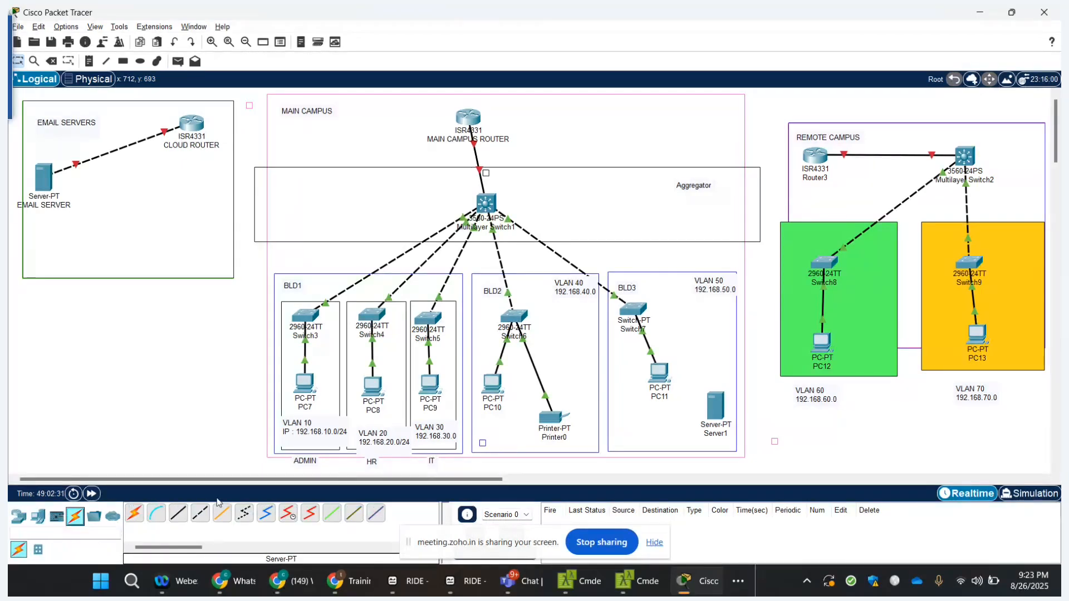
click(134, 514)
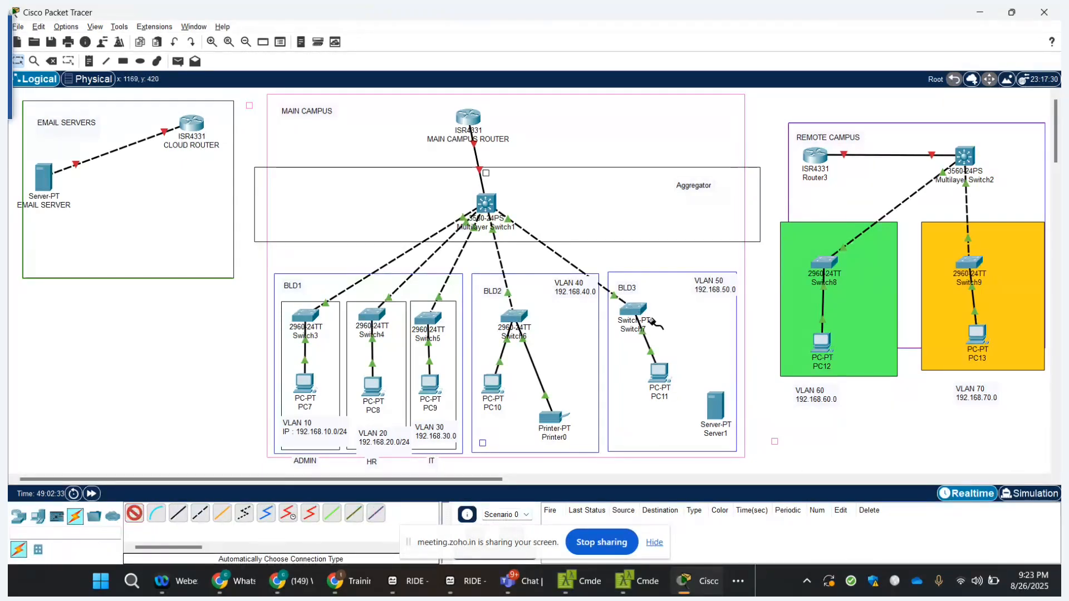
click(718, 399)
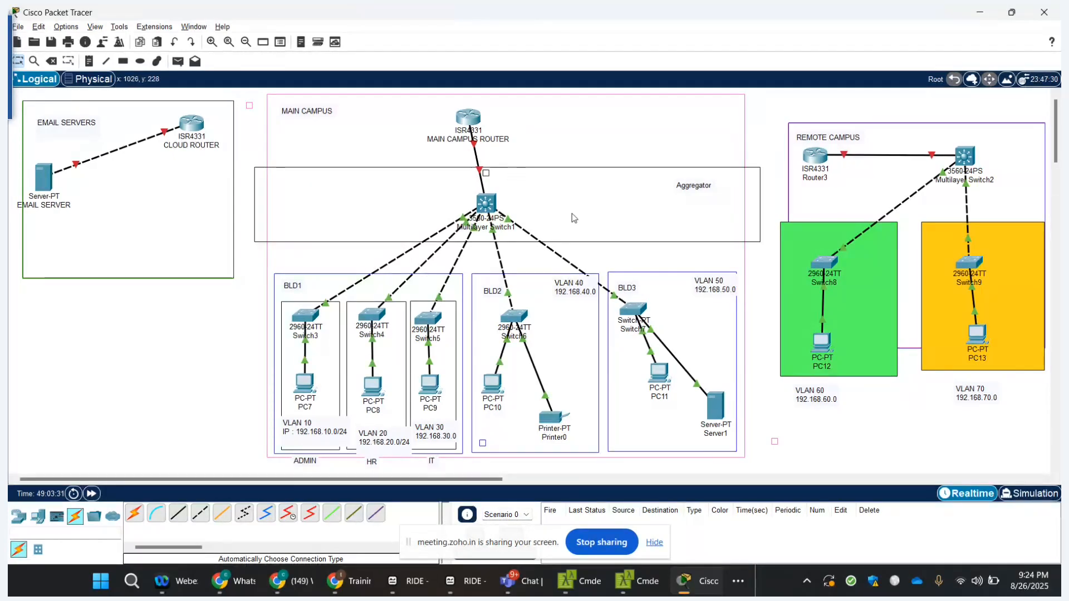
- Open the command line of Switch3 in BLD1 and enter privileged mode with "en"
click(307, 315)
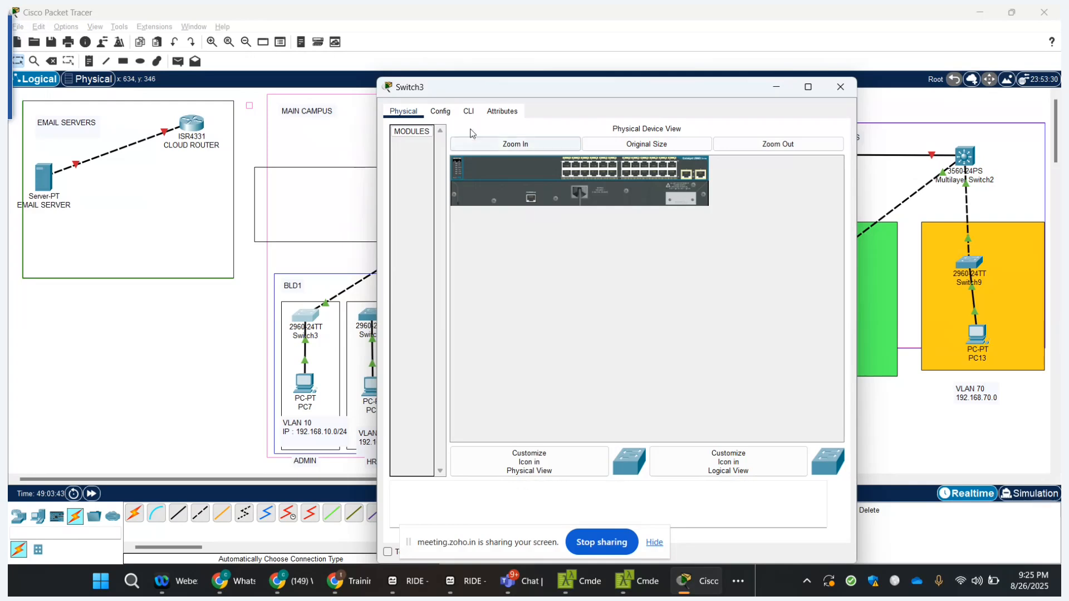
click(467, 113)
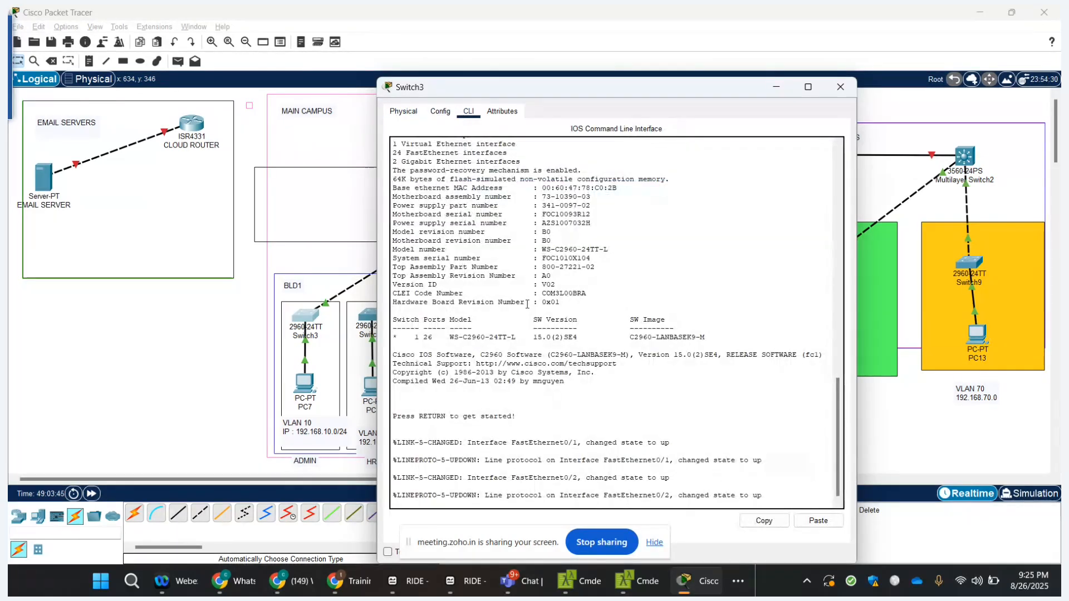
key(Return)
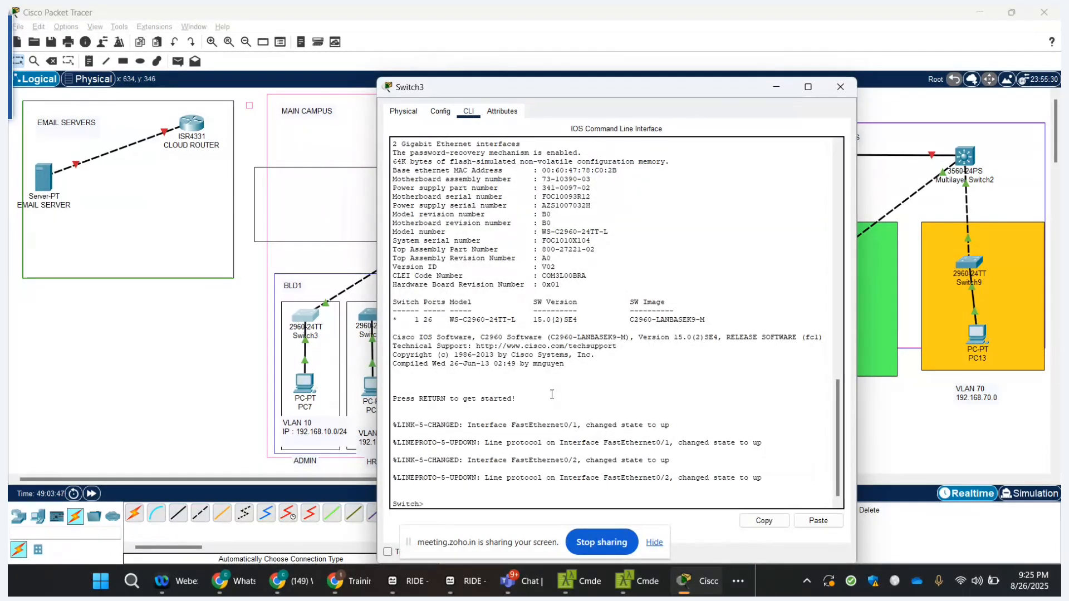
key(Return)
text(en)
key(Return)
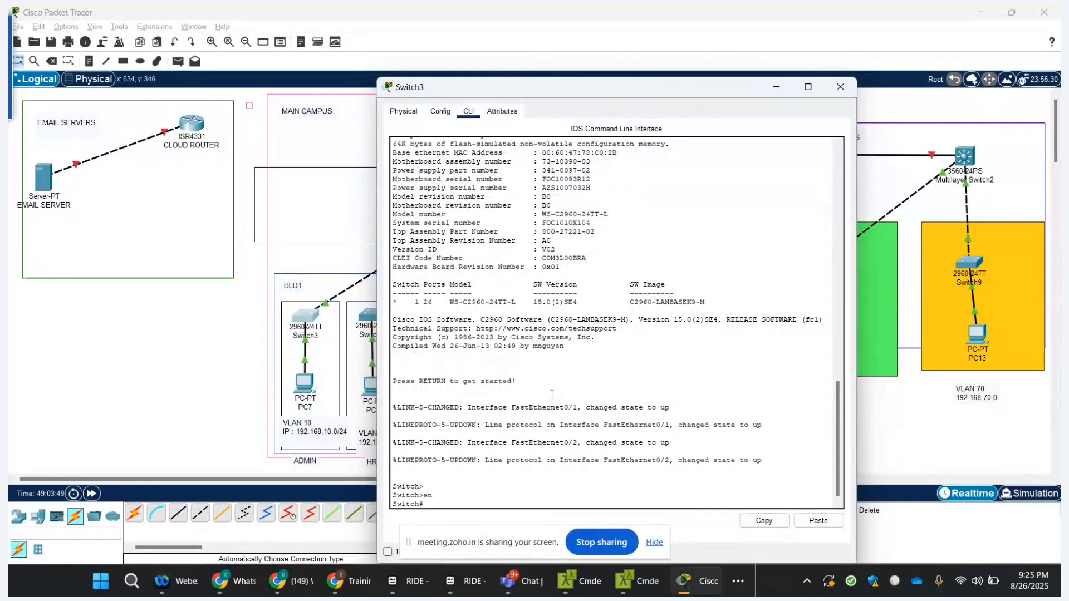
key(Return)
key(Return)
key(Return)
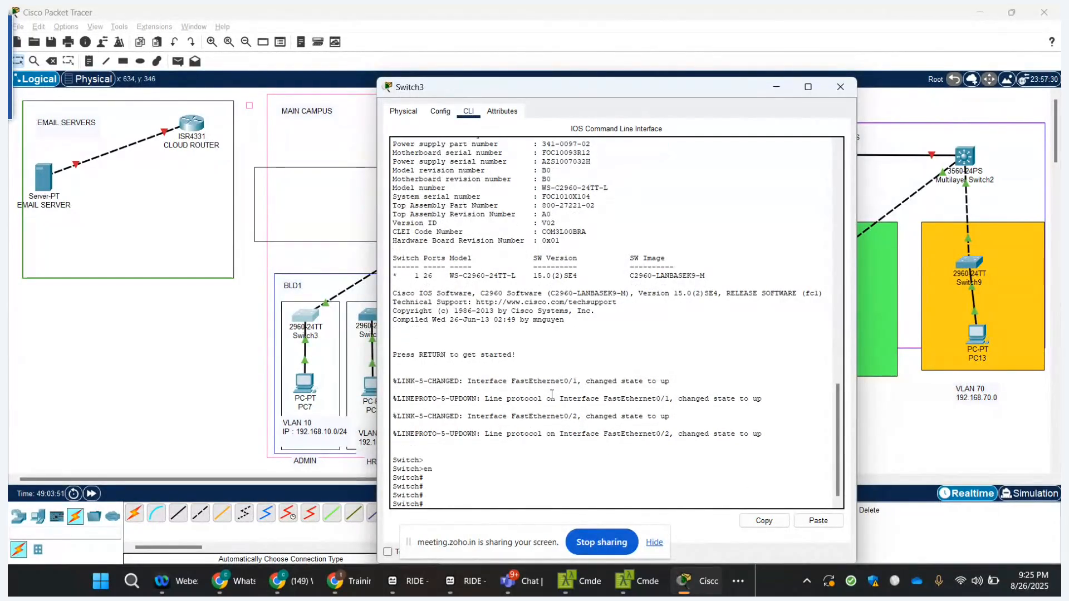
- Enter global configuration mode on Switch3 with "conf terminal"
text(conf t)
key(Tab)
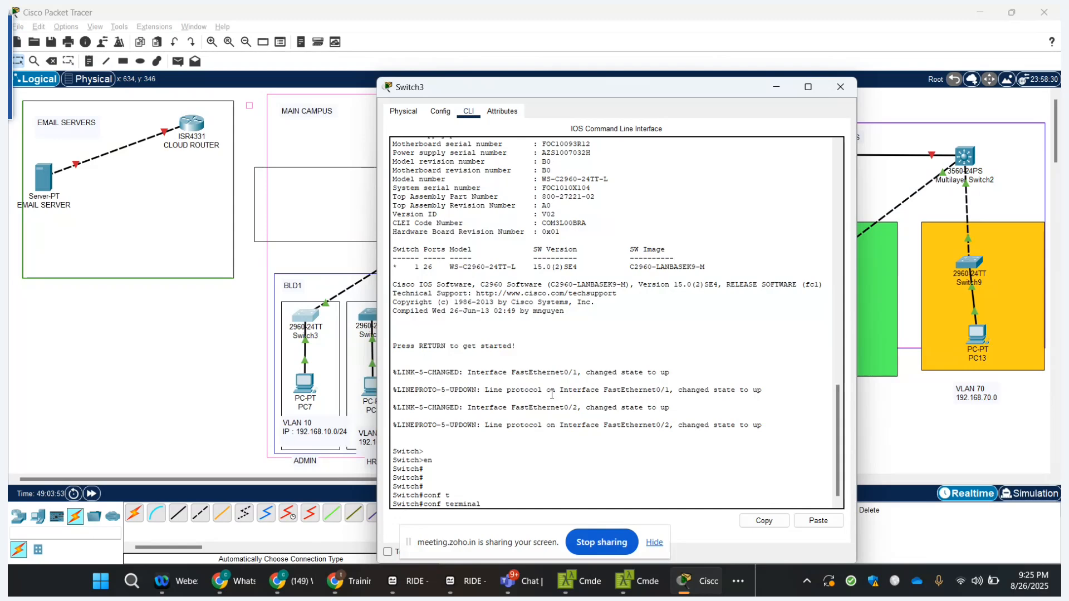
key(Return)
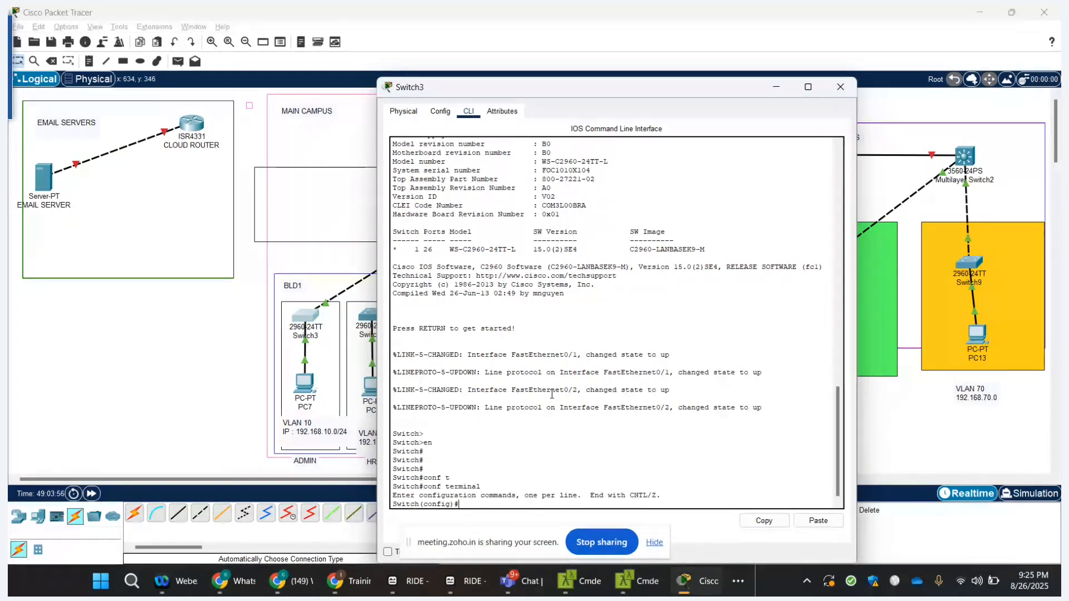
key(Return)
key(Return)
key(Return)
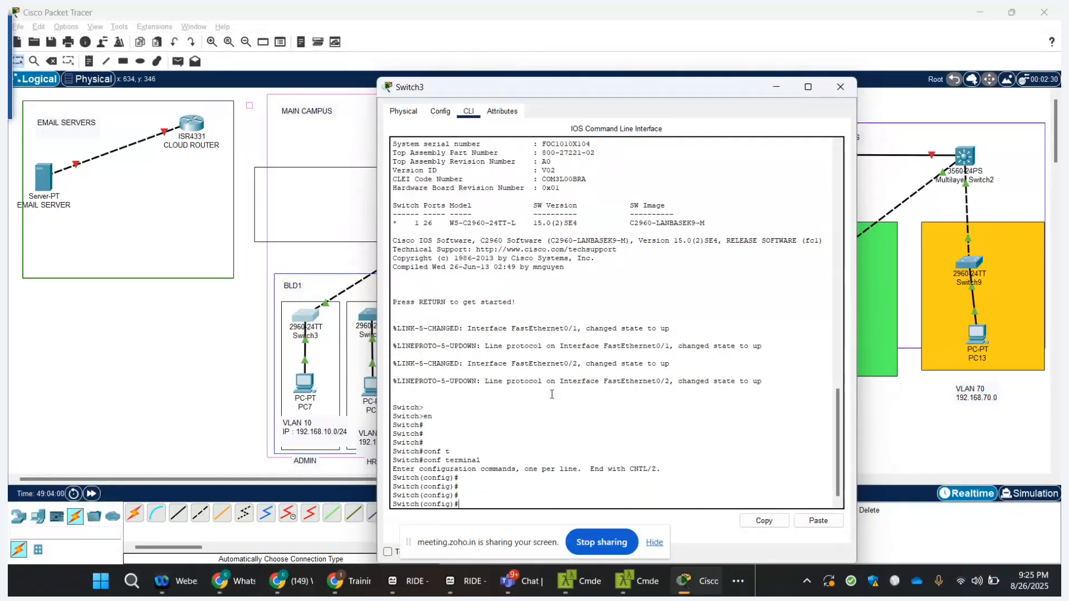
- List the full interface summary of Switch3 with "do show ip int br" and examine its FastEthernet ports
text(do show ip int)
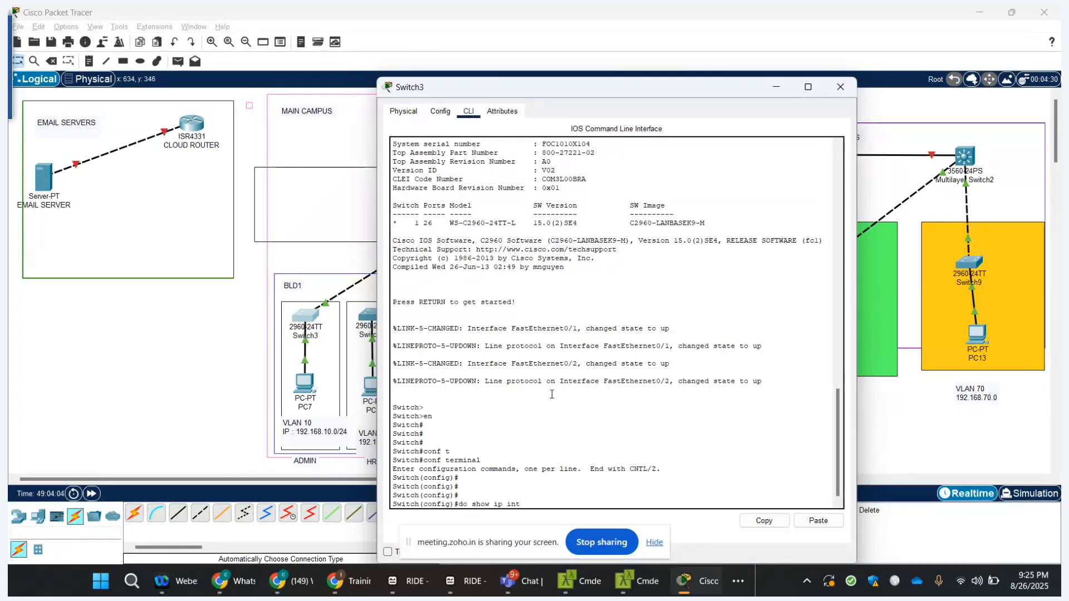
text( br)
key(Return)
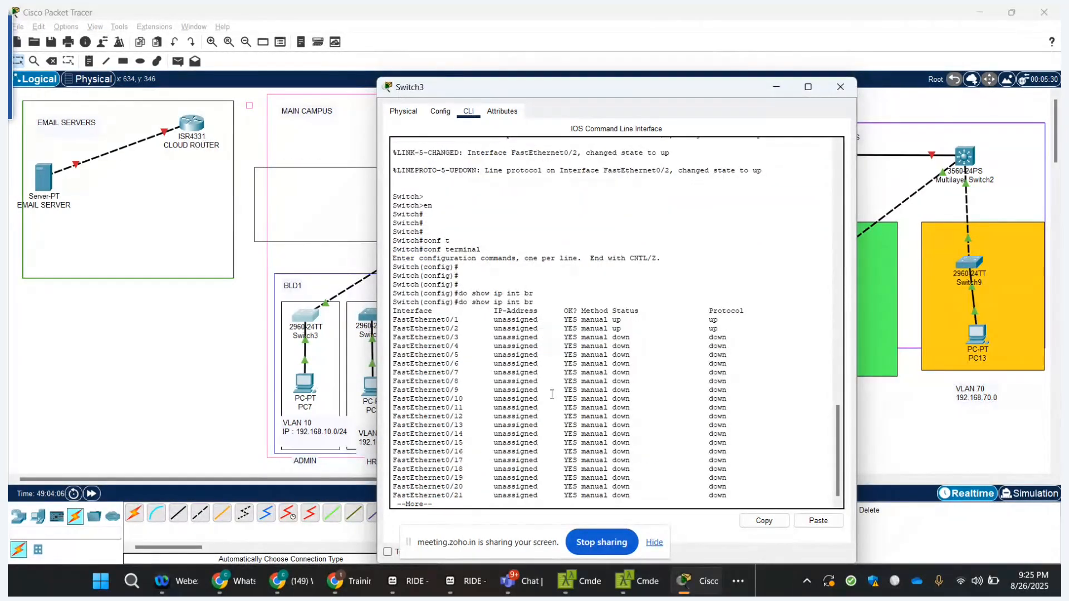
key(space)
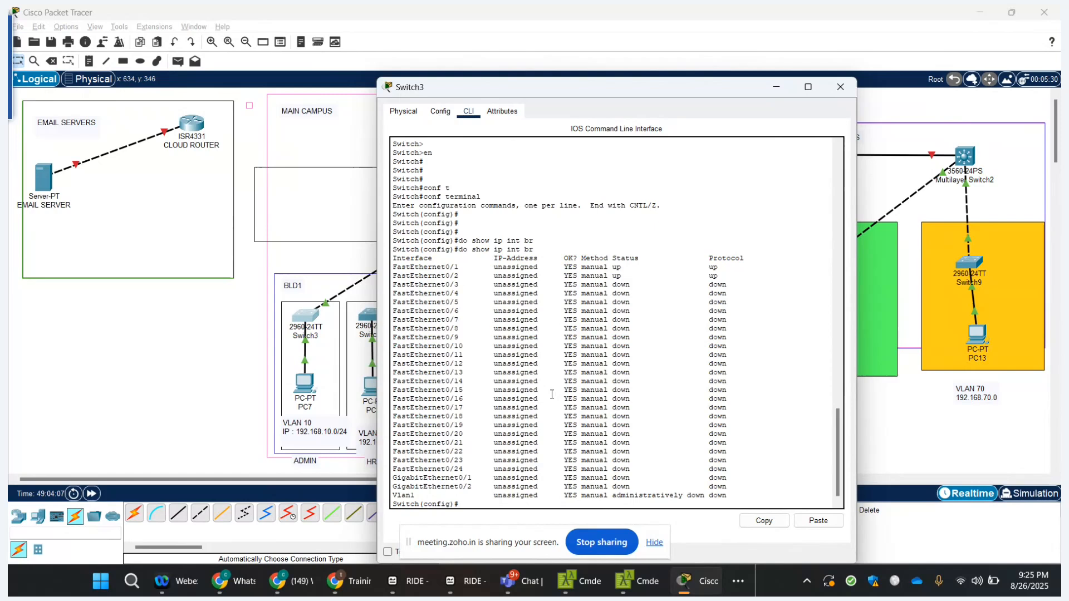
double_click(440, 469)
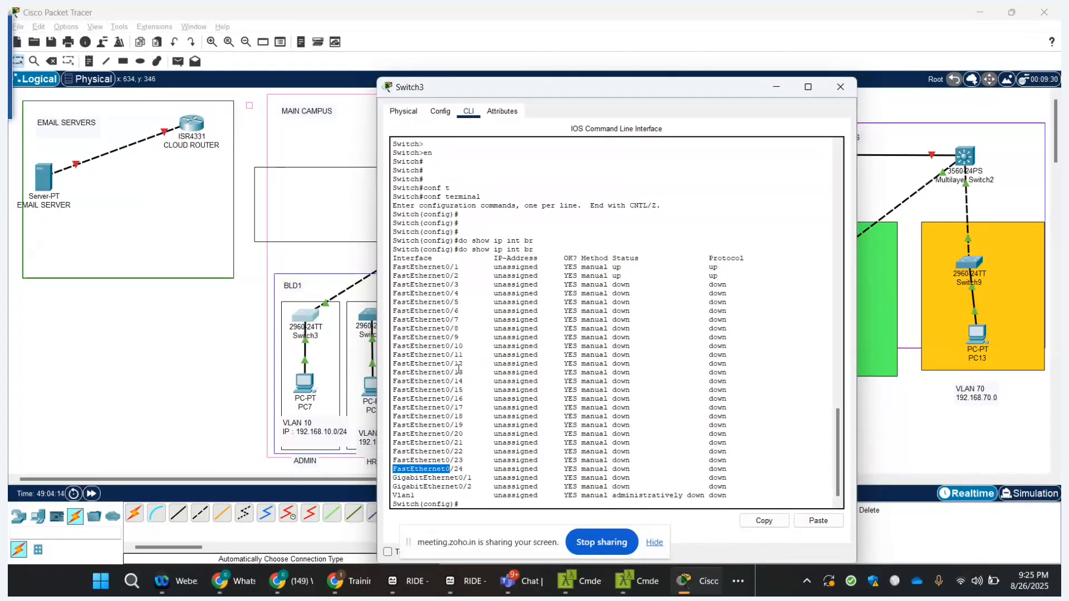
key(Return)
key(Return)
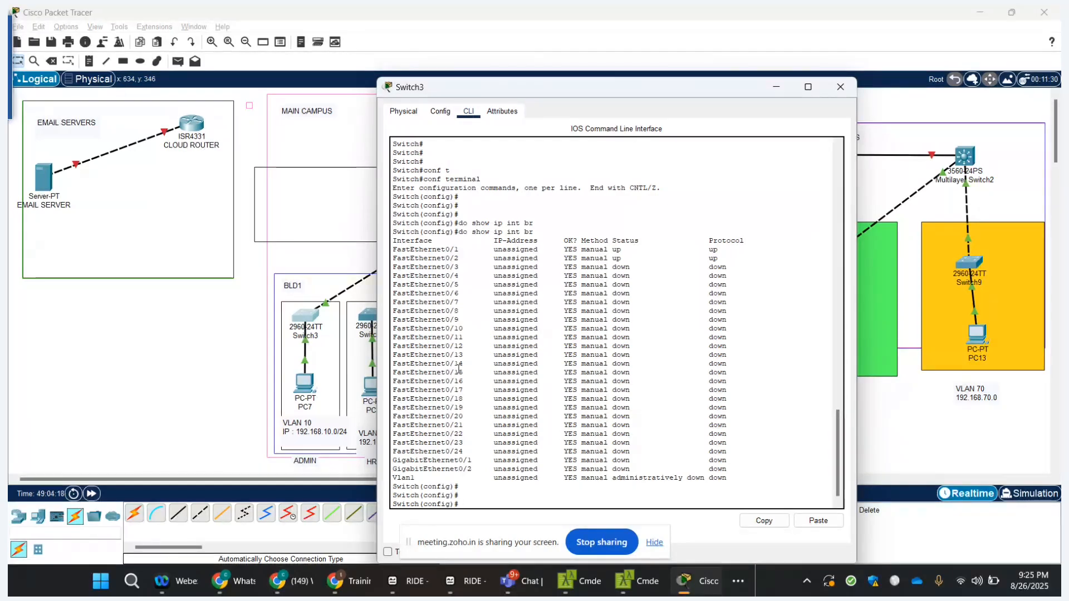
key(Tab)
text(fa)
key(Tab)
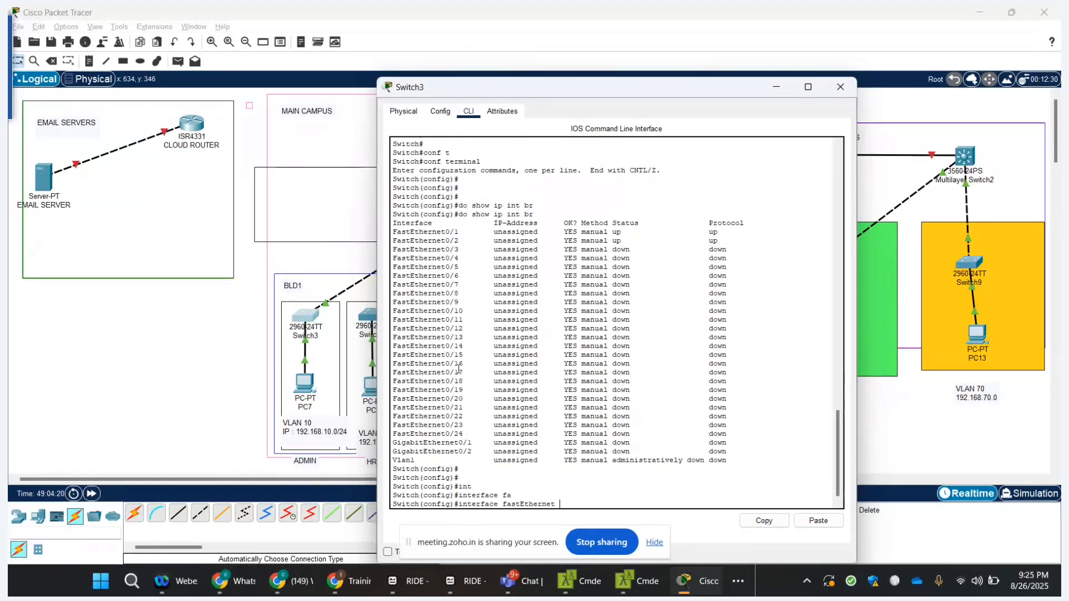
text(0)
key(BackSpace)
key(BackSpace)
key(BackSpace)
key(BackSpace)
key(BackSpace)
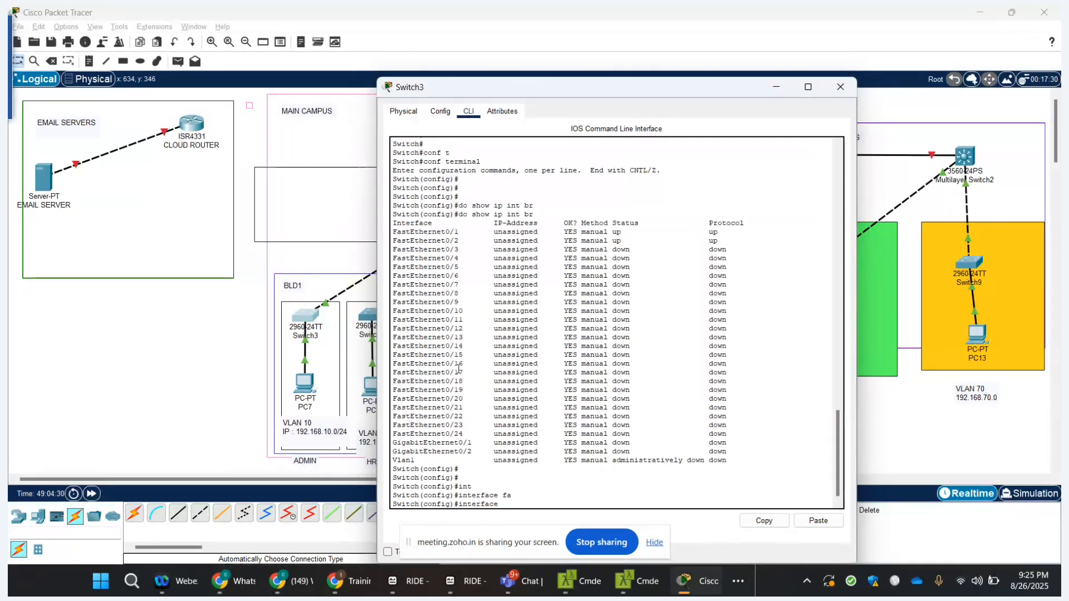
- Try to select all of Switch3's FastEthernet ports with "interface range fastEthernet 0/1-0/24"
text(range)
key(Tab)
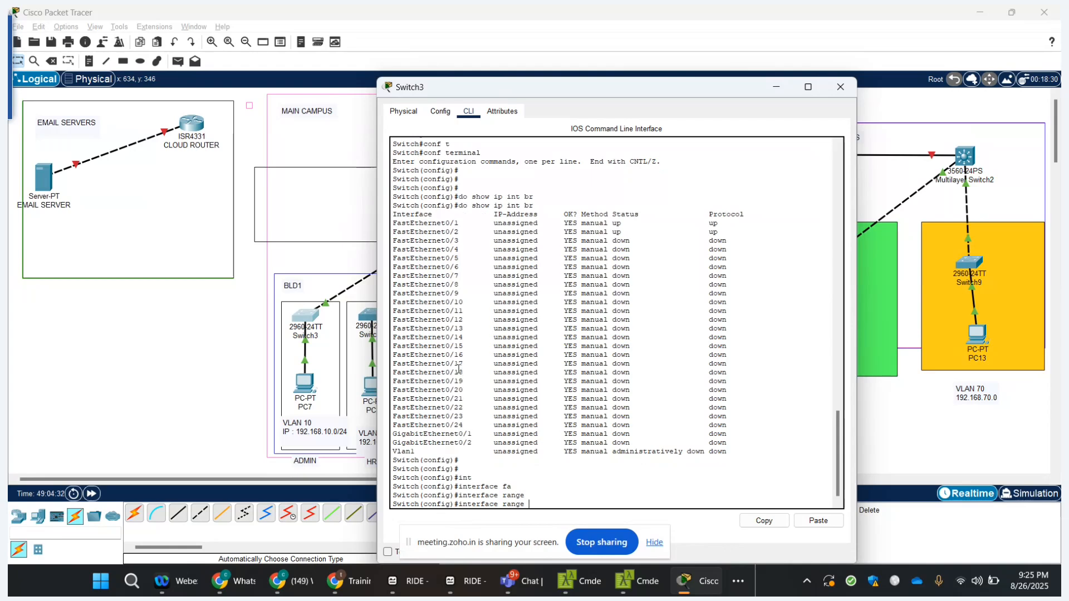
text(fa)
key(Tab)
text(0/1)
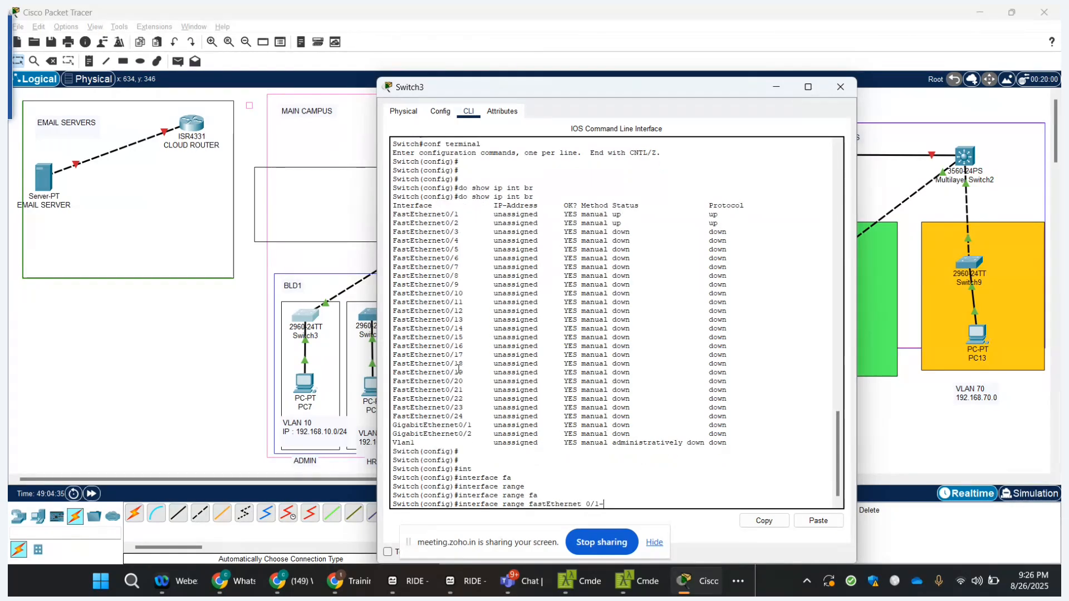
text(-0/24)
key(Return)
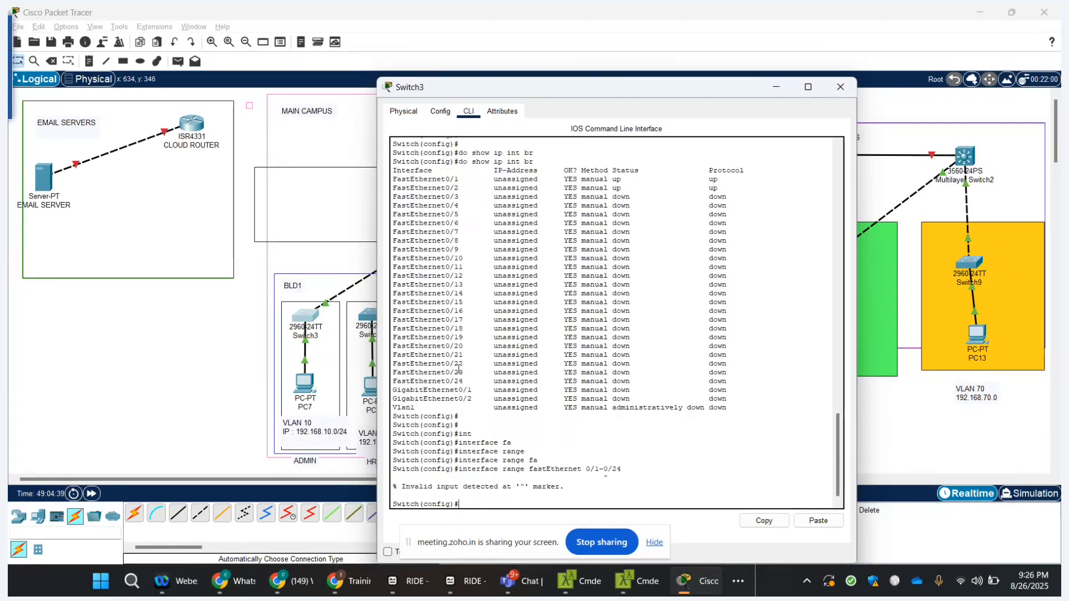
- Enter interface range configuration for Switch3's FastEthernet ports with "interface range fastEthernet 0/1-24"
key(Up)
key(BackSpace)
key(BackSpace)
key(BackSpace)
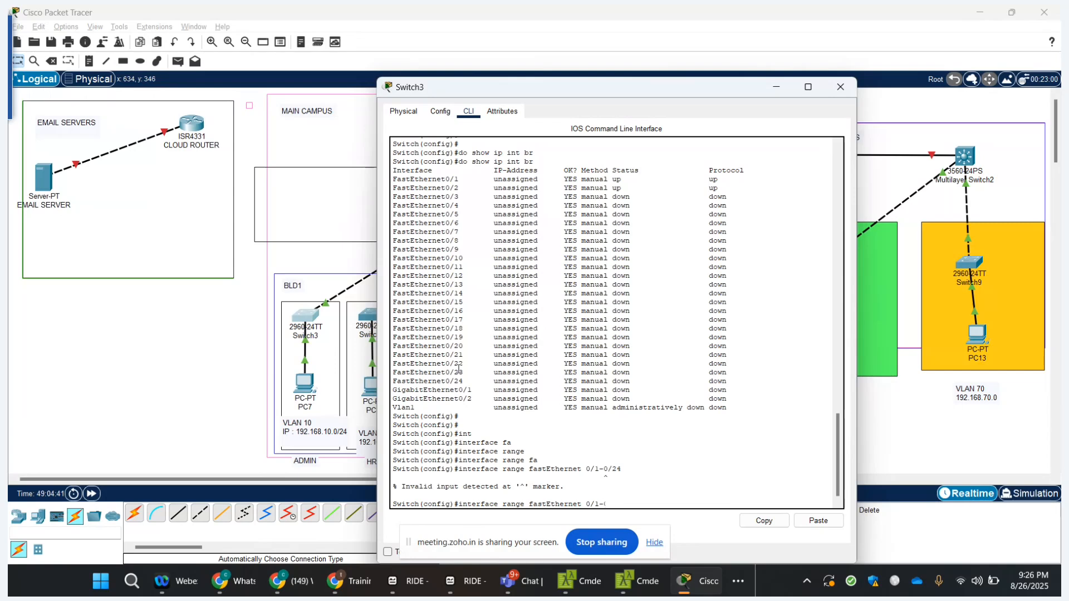
text(24)
key(Return)
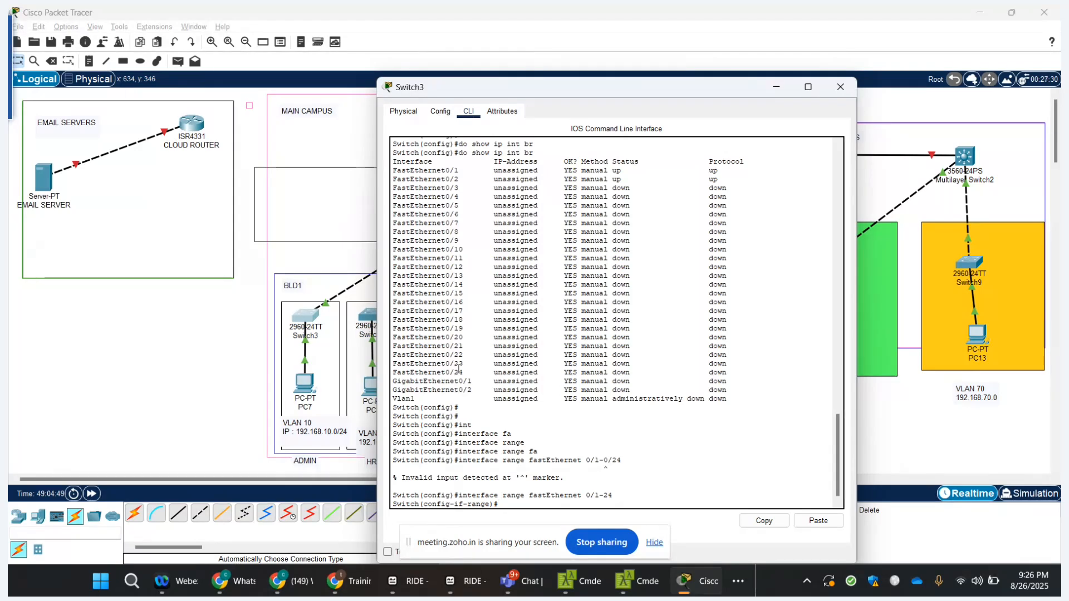
- Set Switch3's selected FastEthernet ports to access mode with "switchport mode access"
text(sw)
key(Tab)
text(m)
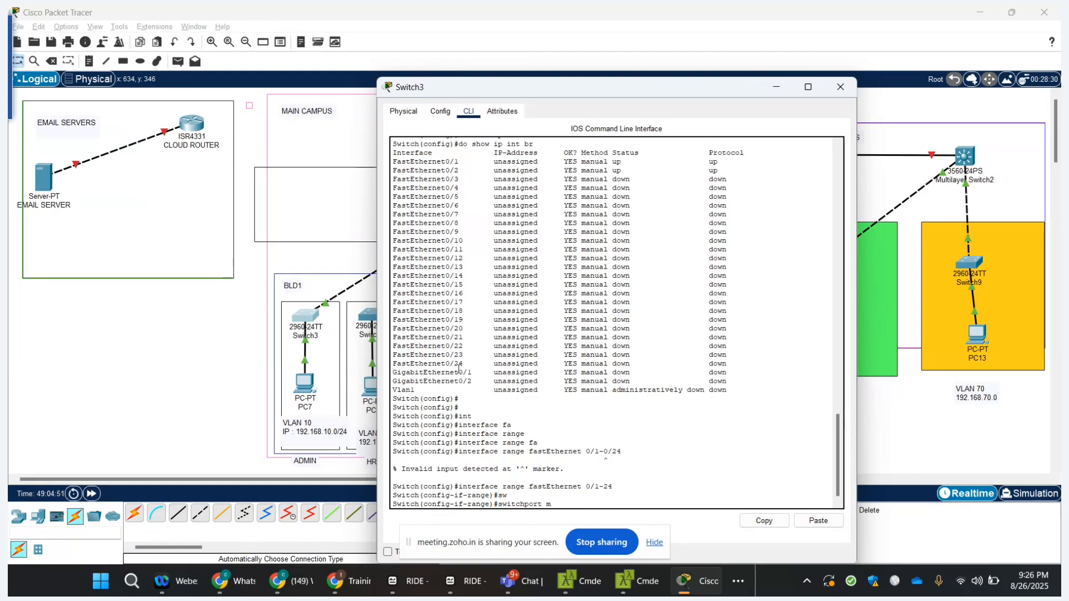
text(od)
key(Tab)
text(acc)
key(Tab)
key(Return)
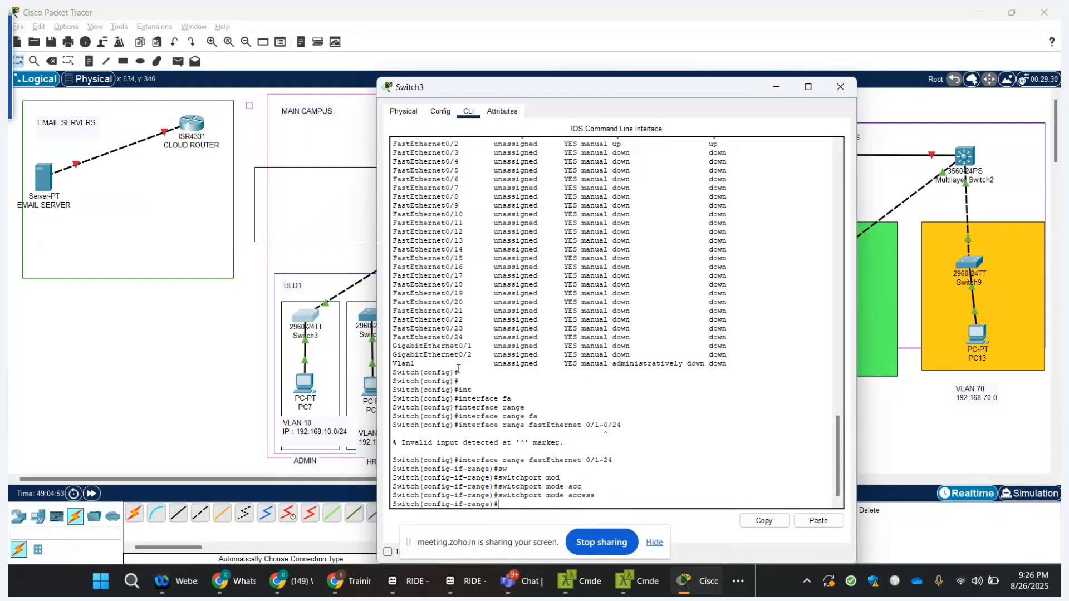
key(Return)
key(Return)
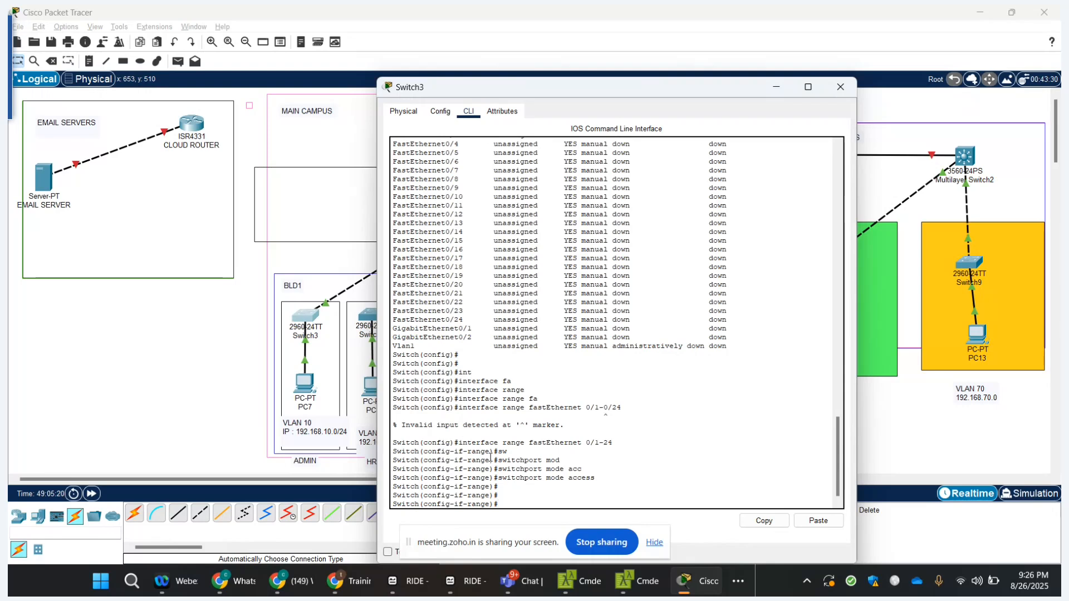
triple_click(535, 479)
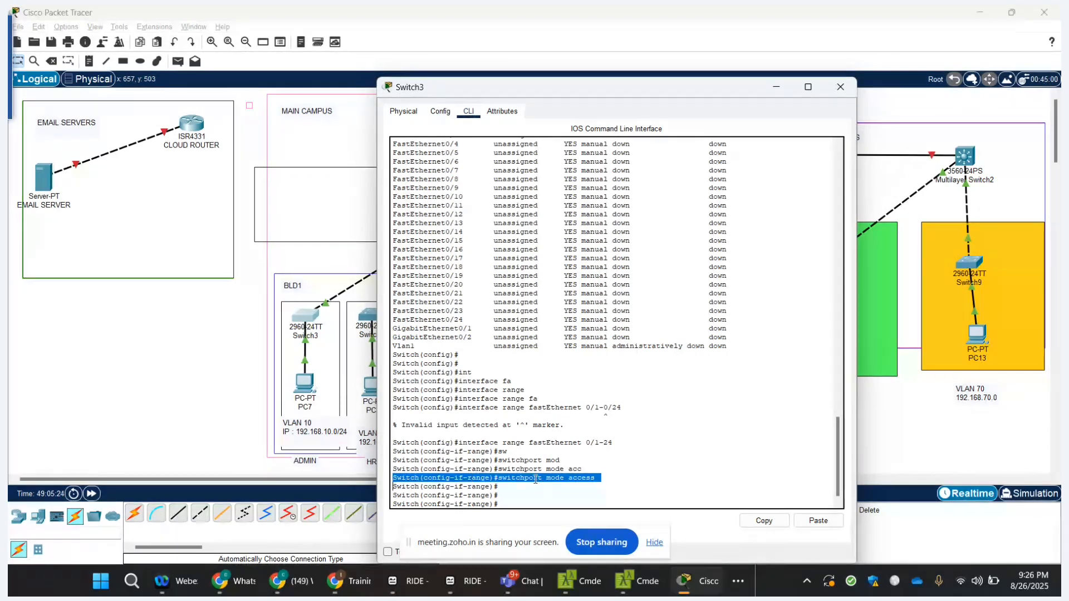
click(534, 479)
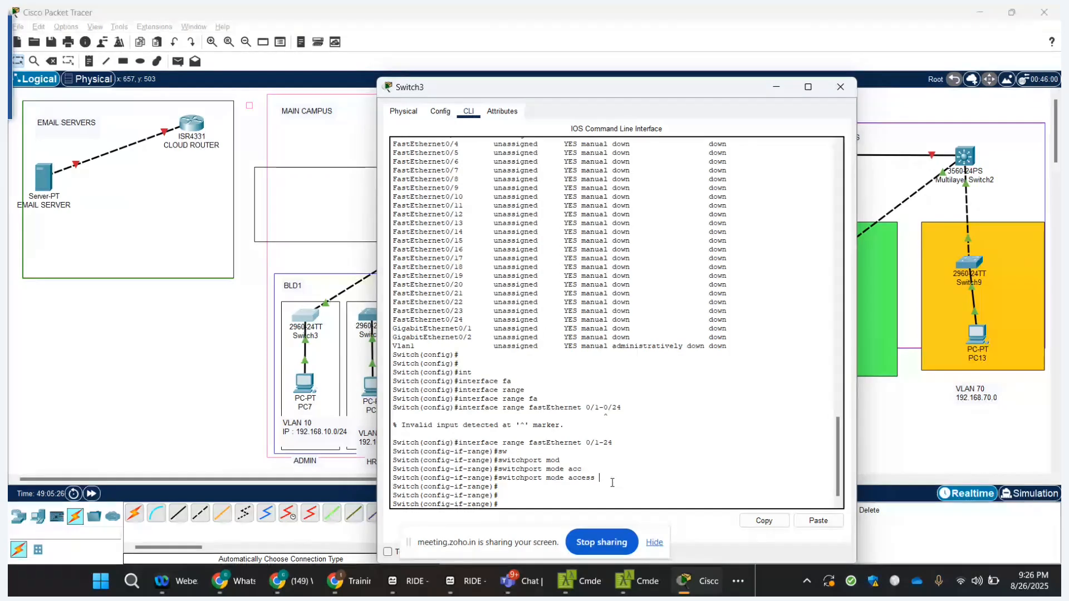
- Assign Switch3's selected ports to VLAN 10 with "switchport access vlan 10" and leave configuration mode with "end"
text(sw)
key(Tab)
text(acc)
key(Tab)
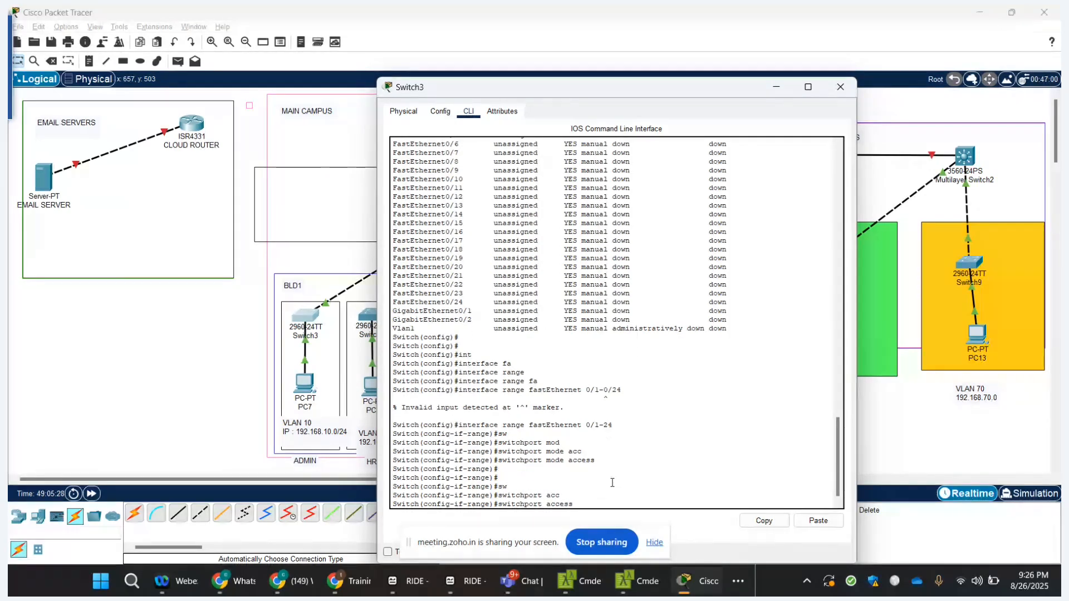
text(vla)
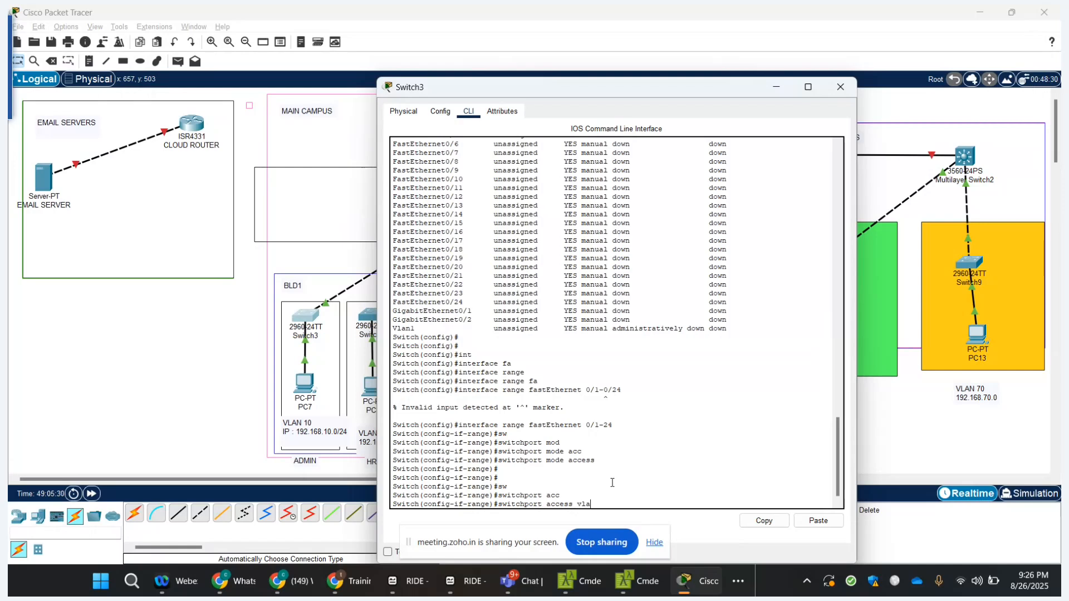
key(Tab)
text(10)
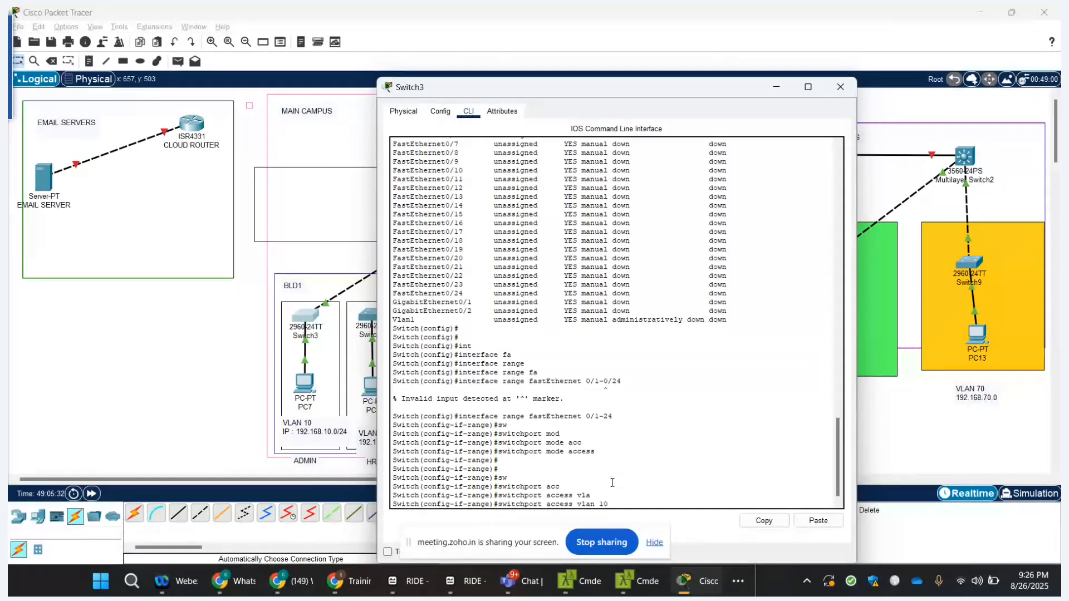
key(Return)
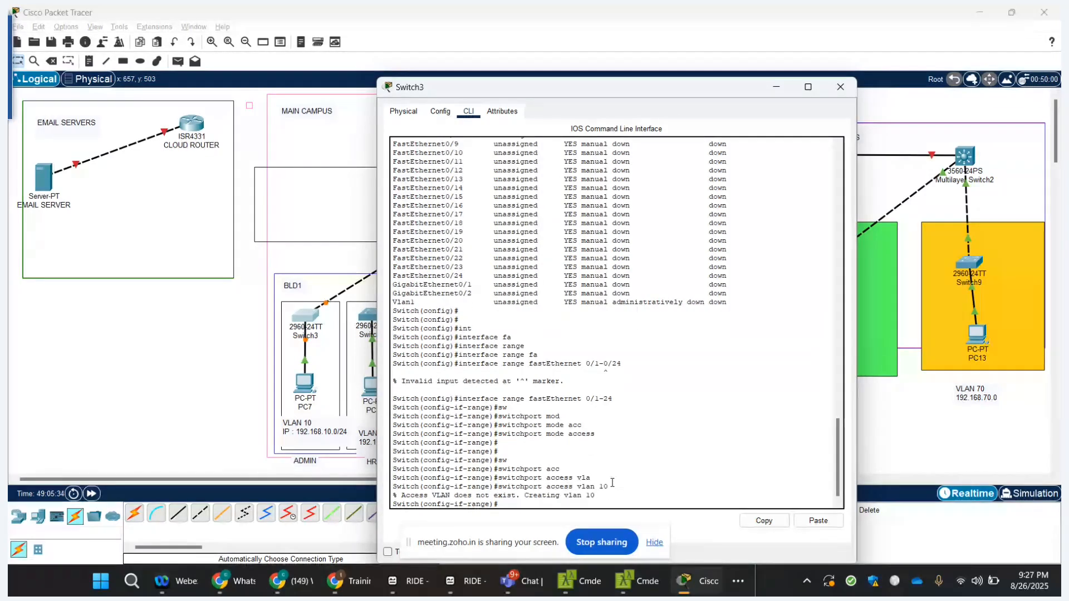
triple_click(500, 496)
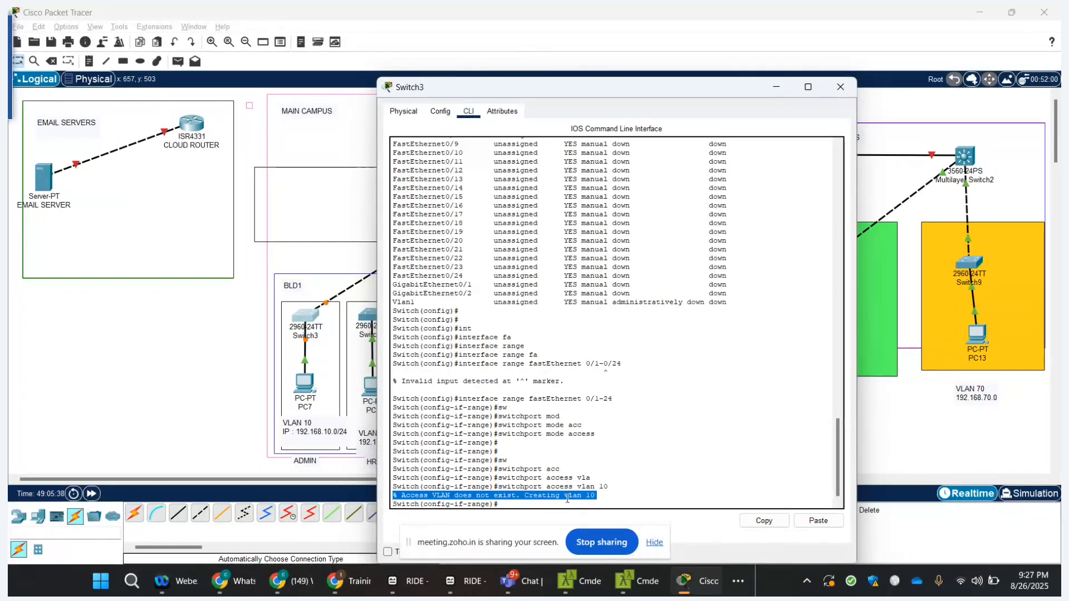
key(Return)
key(Return)
key(Return)
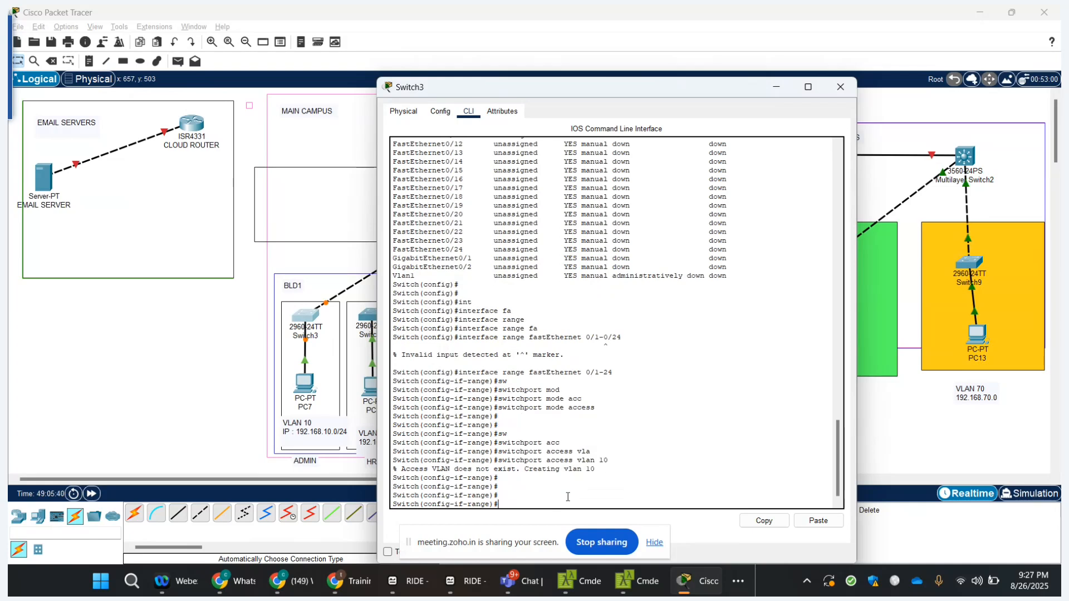
text(end)
key(Return)
- List Switch3's VLANs with "show vlan brief", examine the ports assigned to VLAN 10, and close the switch's window
text(show vl)
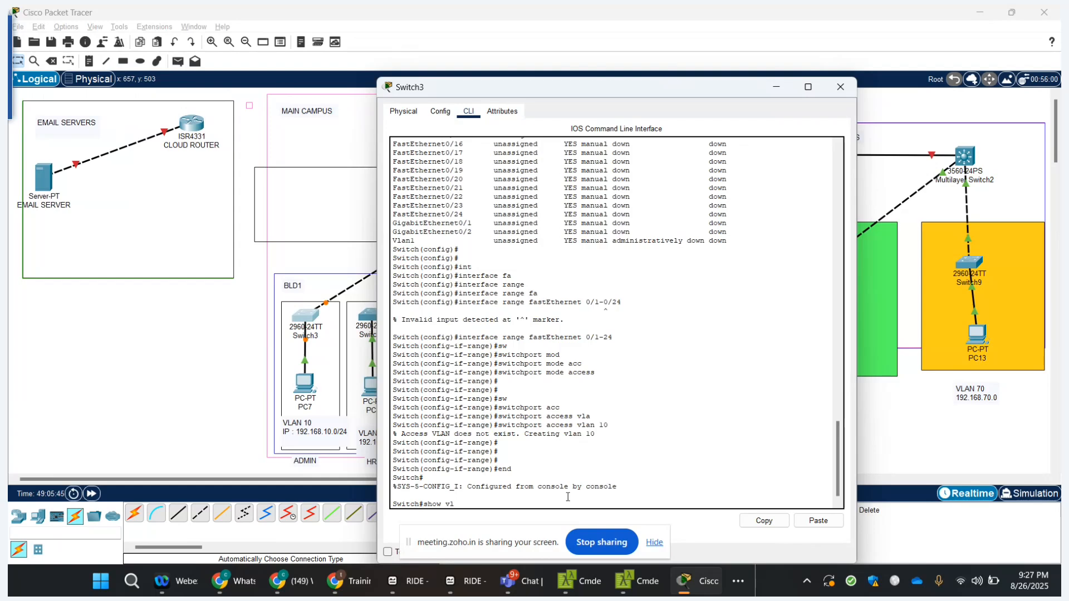
key(Tab)
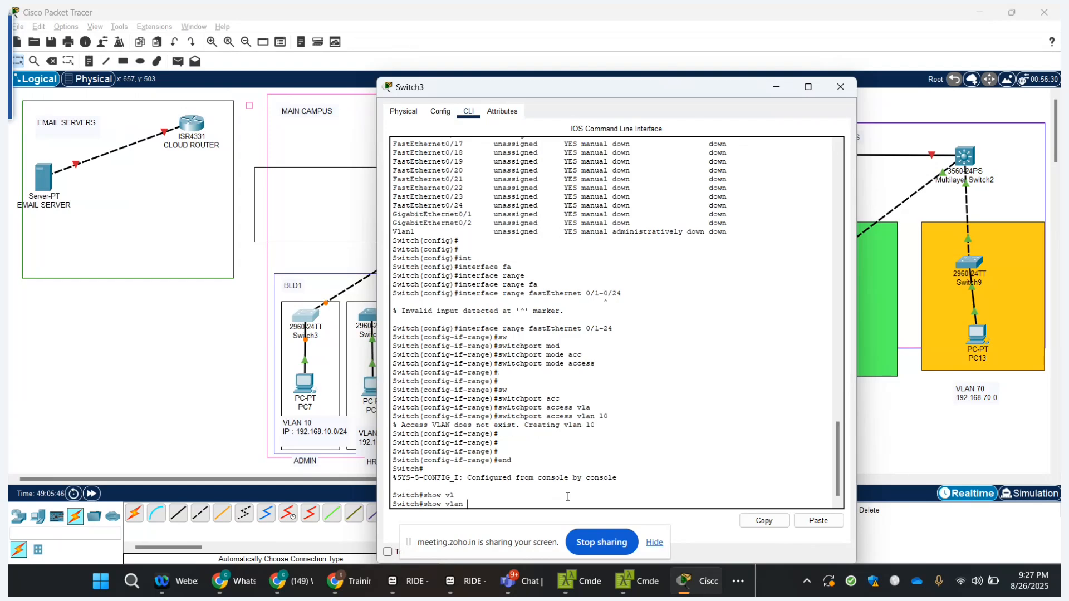
text(br)
key(Tab)
key(Return)
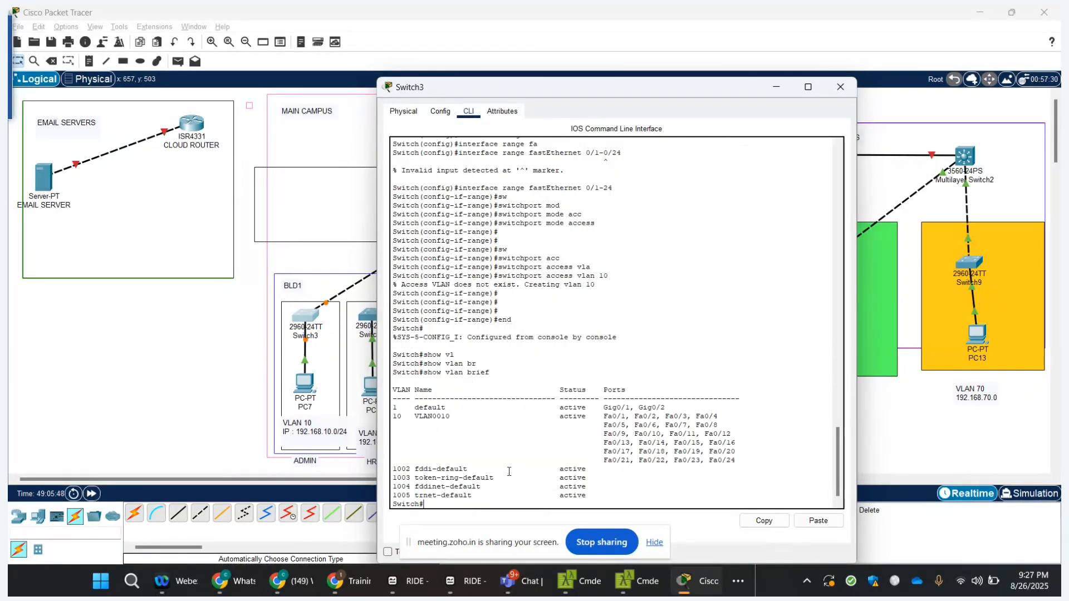
double_click(396, 416)
triple_click(397, 417)
double_click(398, 417)
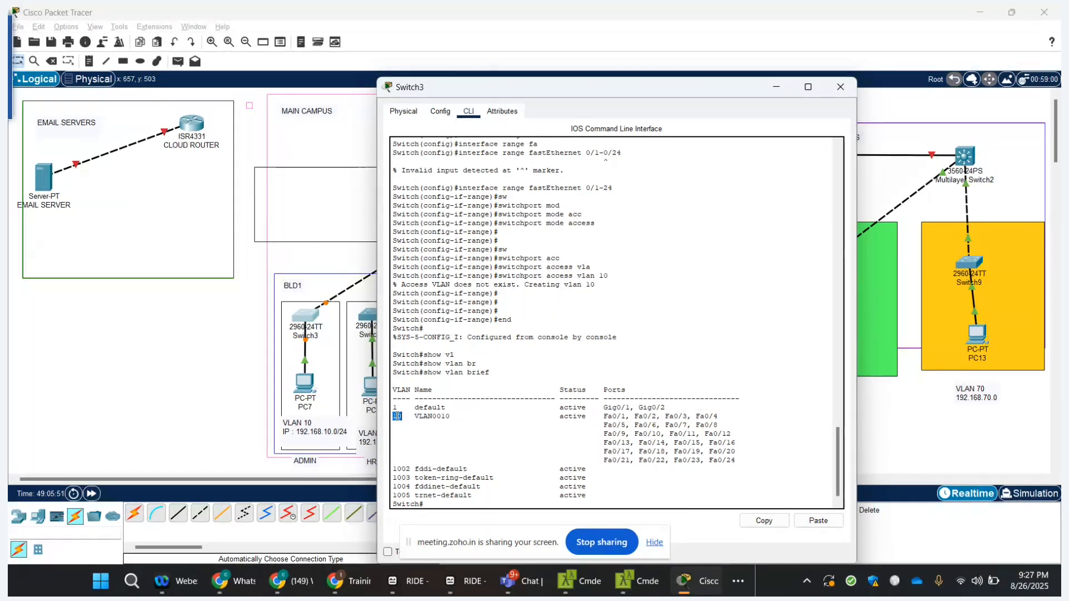
click(613, 418)
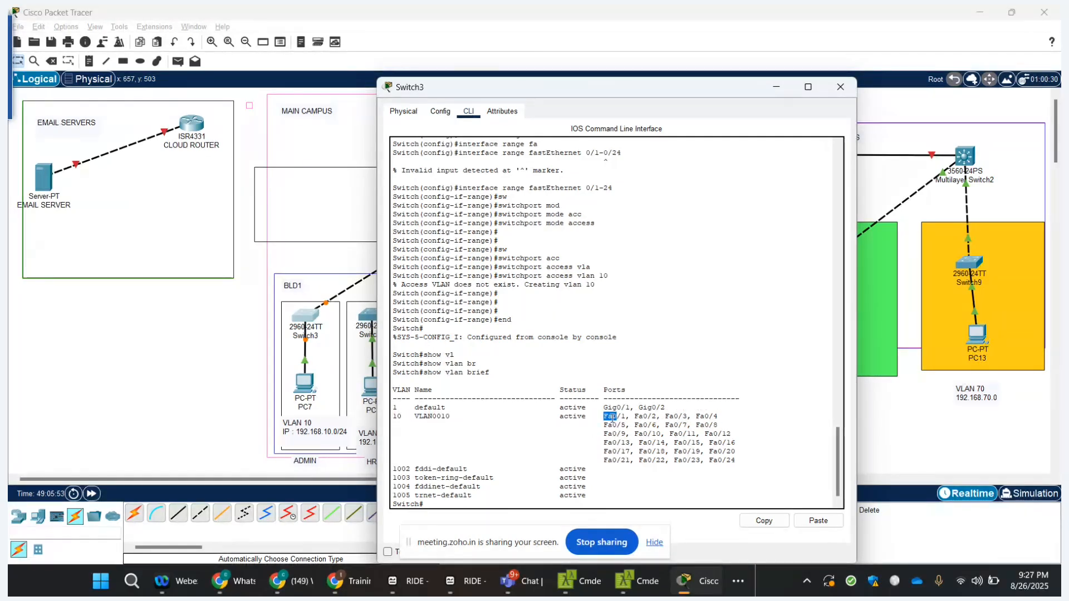
double_click(729, 460)
drag(735, 460, 601, 418)
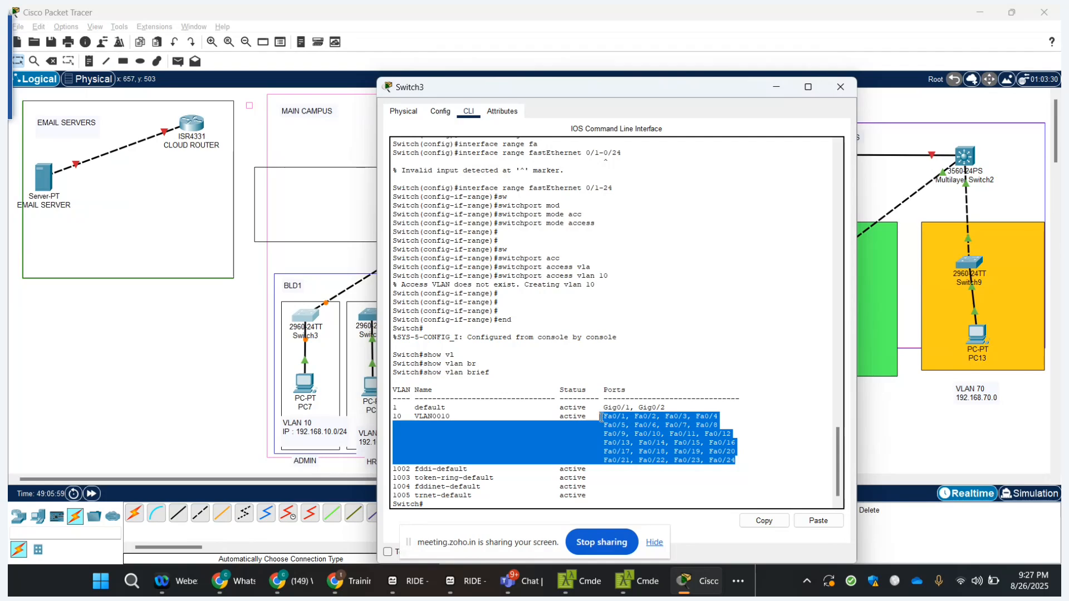
double_click(397, 417)
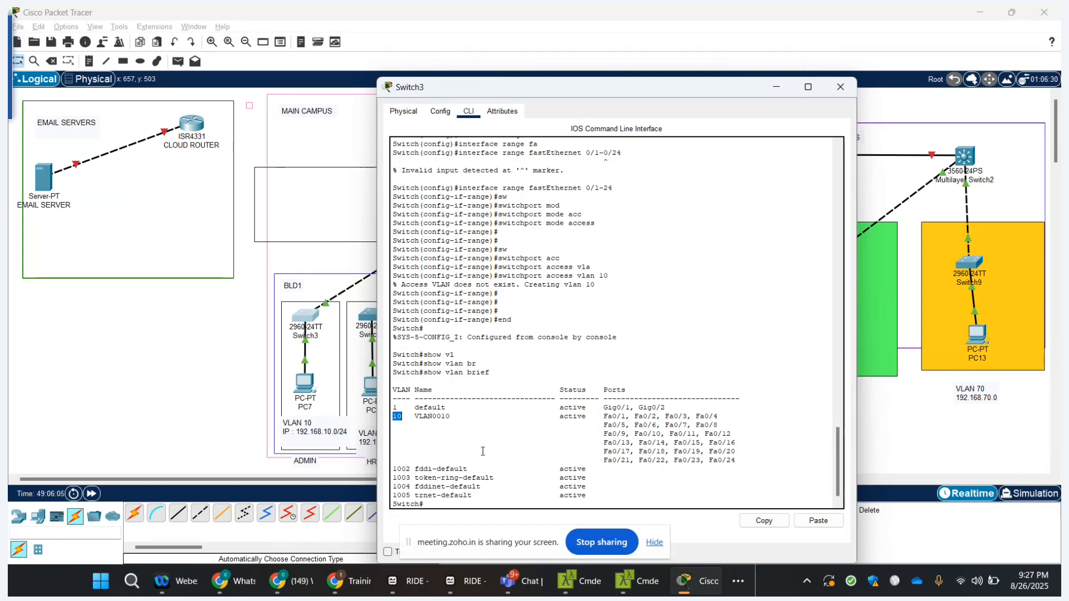
click(839, 88)
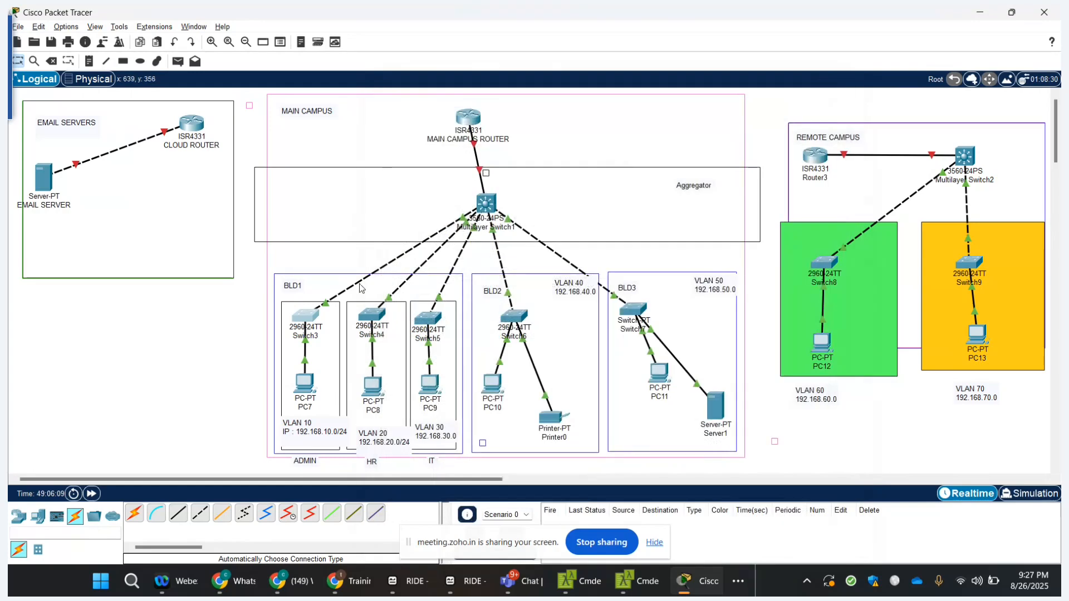
- Open the command line of Switch4 in BLD1 and enter global configuration mode with "en" and "conf t"
click(372, 316)
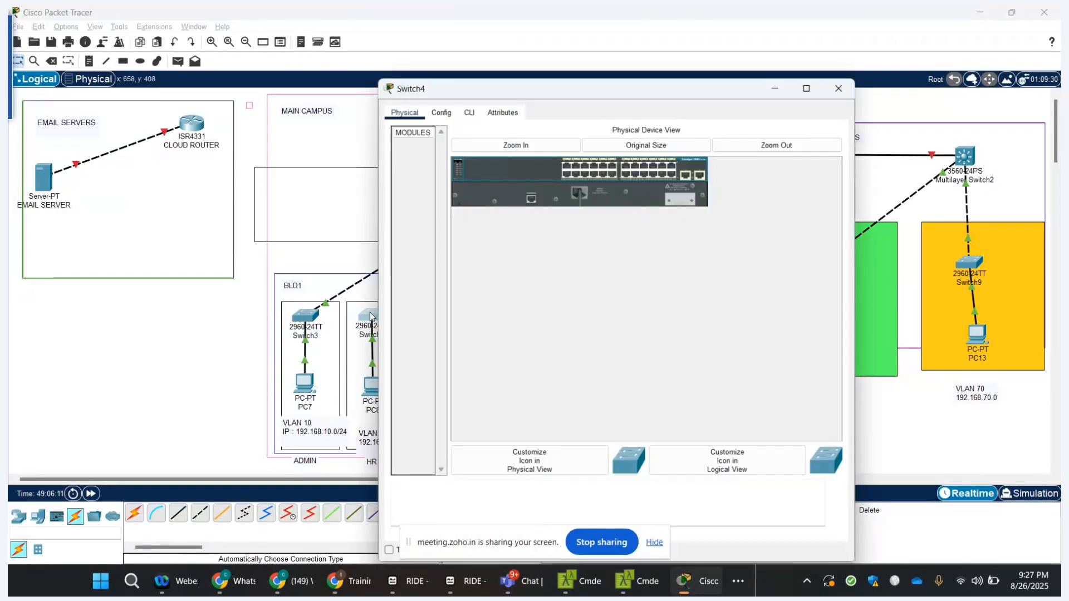
click(469, 111)
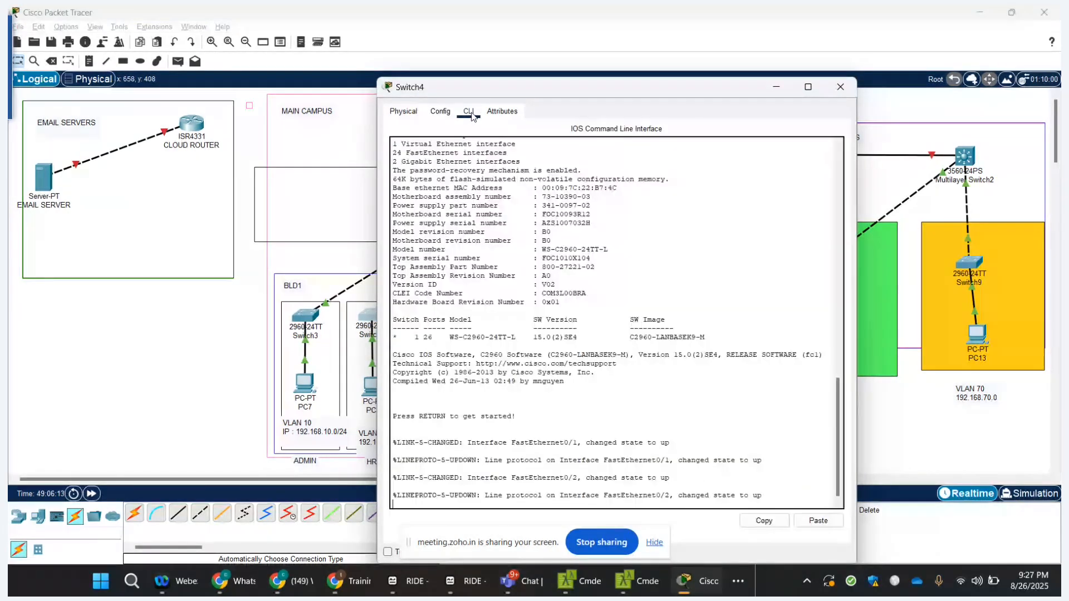
key(Return)
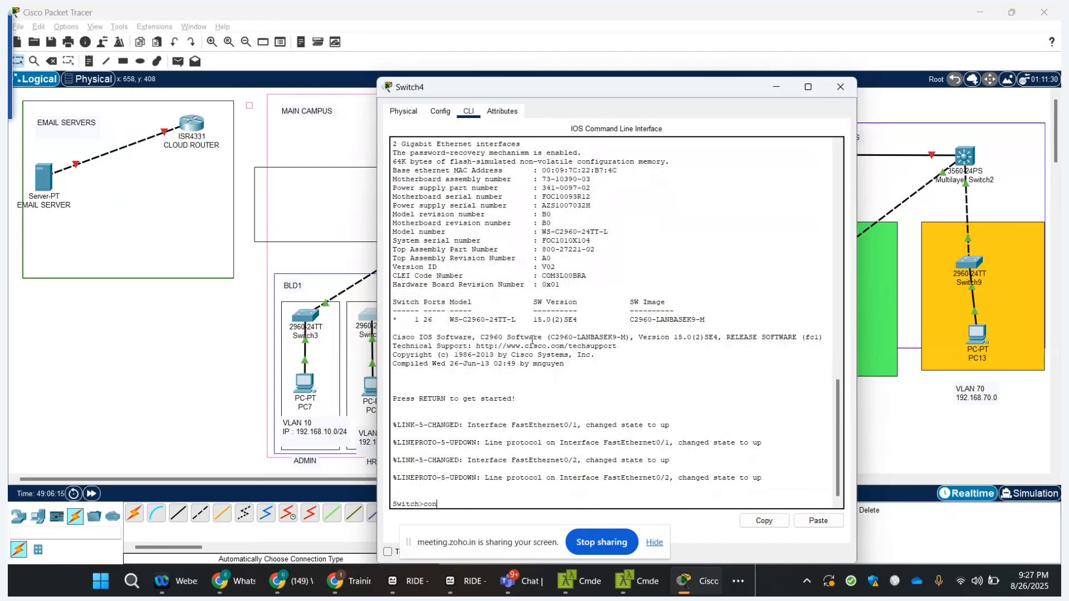
text(en)
key(Return)
text(conf)
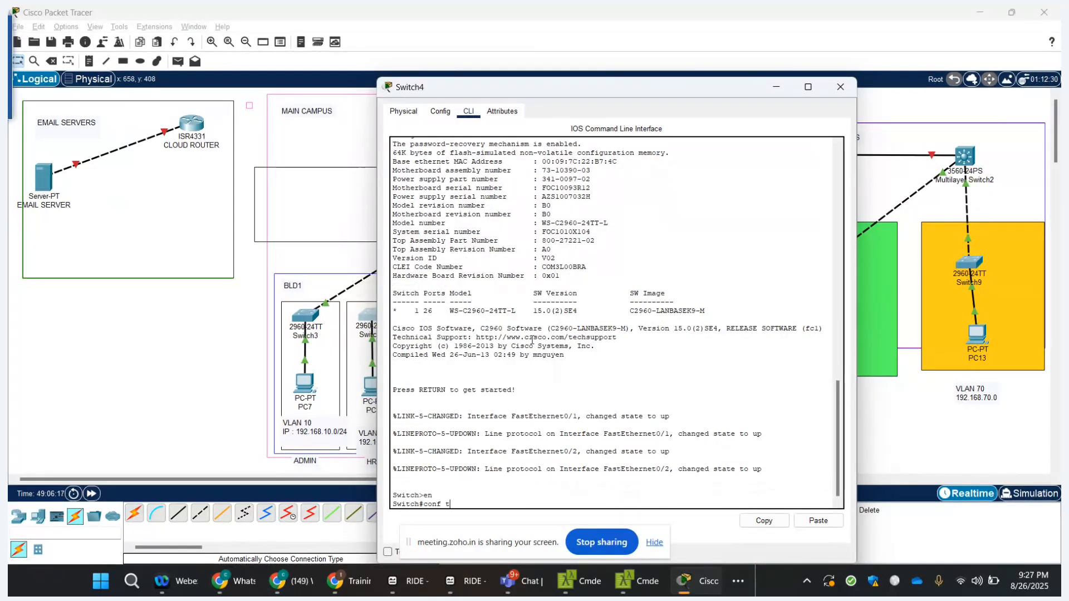
text( t)
key(Return)
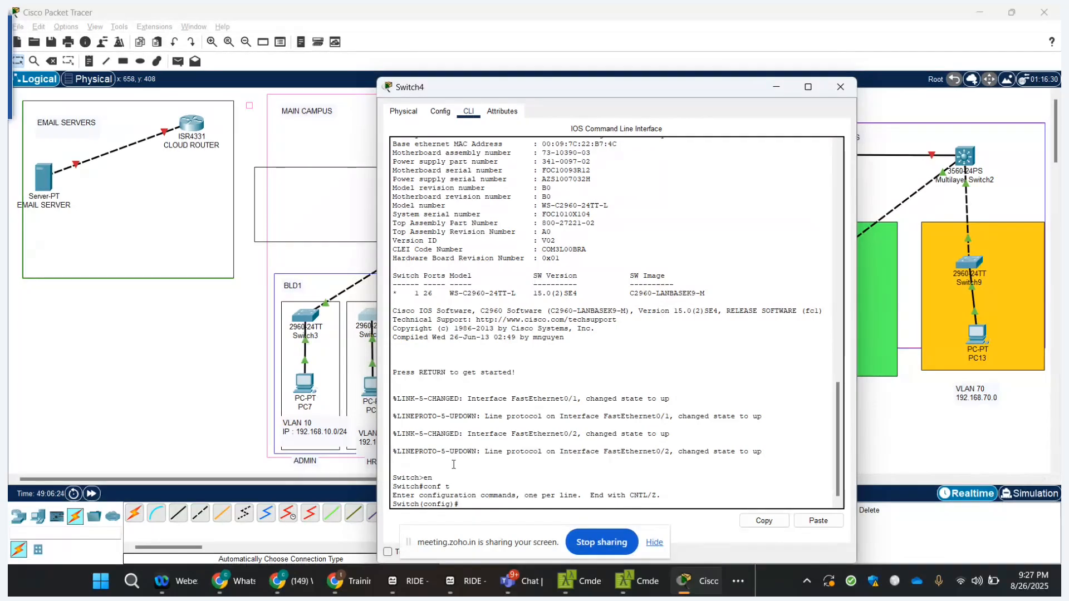
text(fa)
key(Tab)
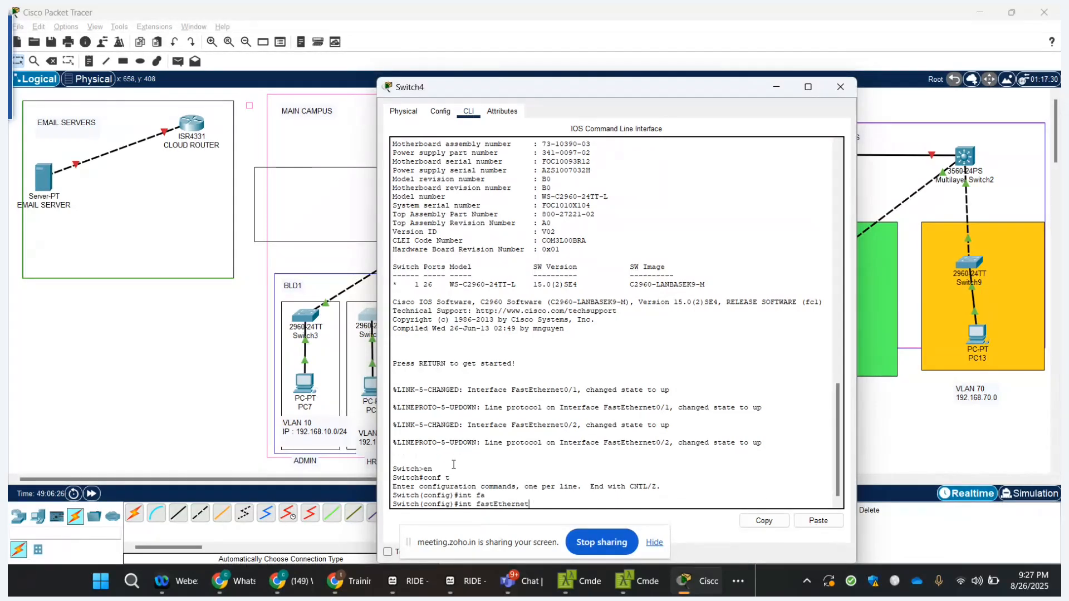
key(BackSpace)
key(BackSpace)
key(BackSpace)
key(BackSpace)
key(BackSpace)
key(BackSpace)
key(BackSpace)
key(BackSpace)
key(BackSpace)
key(BackSpace)
- Enter interface range configuration for Switch4's FastEthernet ports with "int range fastEthernet 0/1-24"
text(rang)
key(Tab)
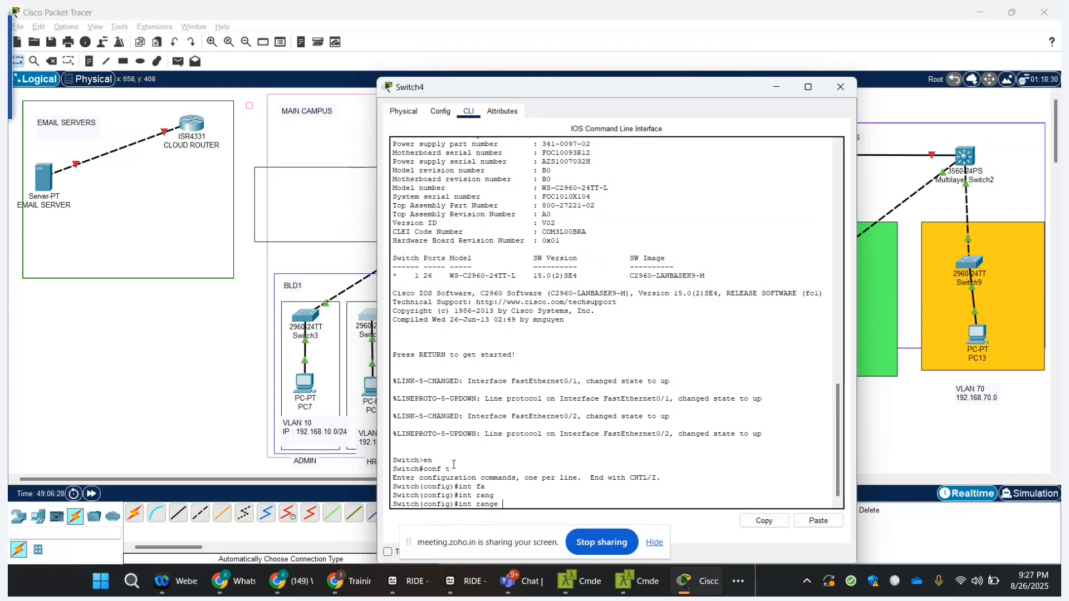
text(fa)
key(Tab)
text(0/1)
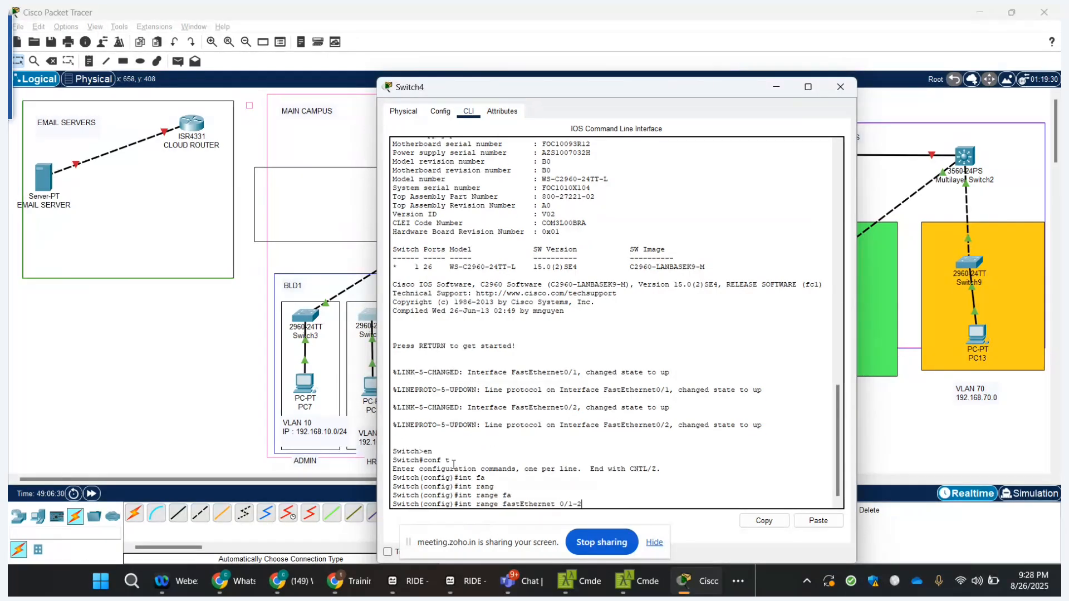
text(-24)
key(Return)
- Set Switch4's selected FastEthernet ports to access mode with "switchport mode access"
text(sw)
key(Tab)
text(mod)
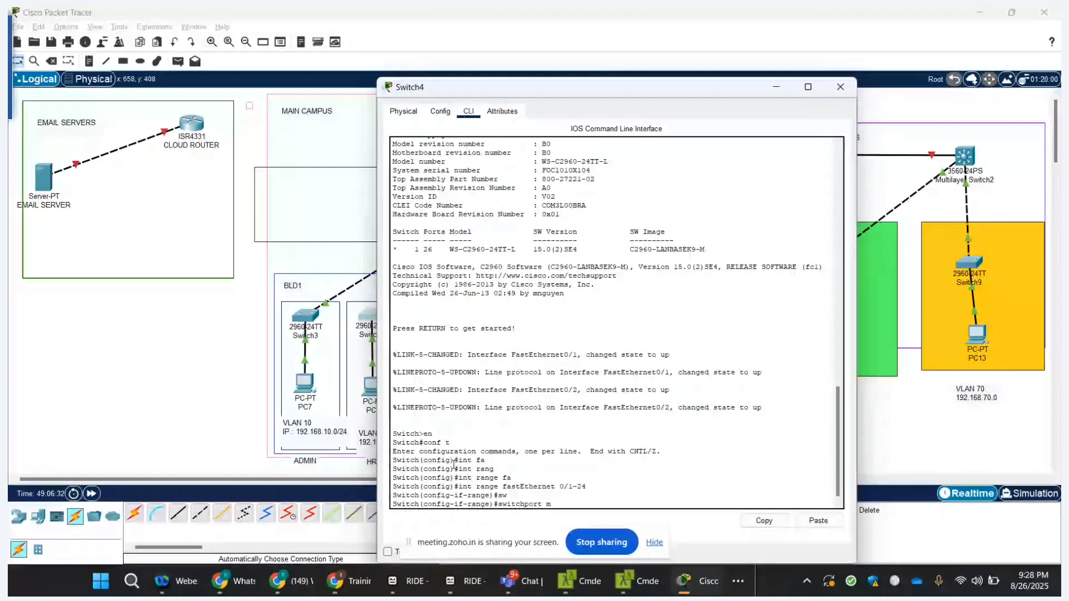
key(Tab)
text(acc)
key(Tab)
key(Return)
- Assign Switch4's selected ports to VLAN 20 with "switchport access vla 20", leave configuration mode with "end" and close the switch's window
text(s)
key(Tab)
text(w)
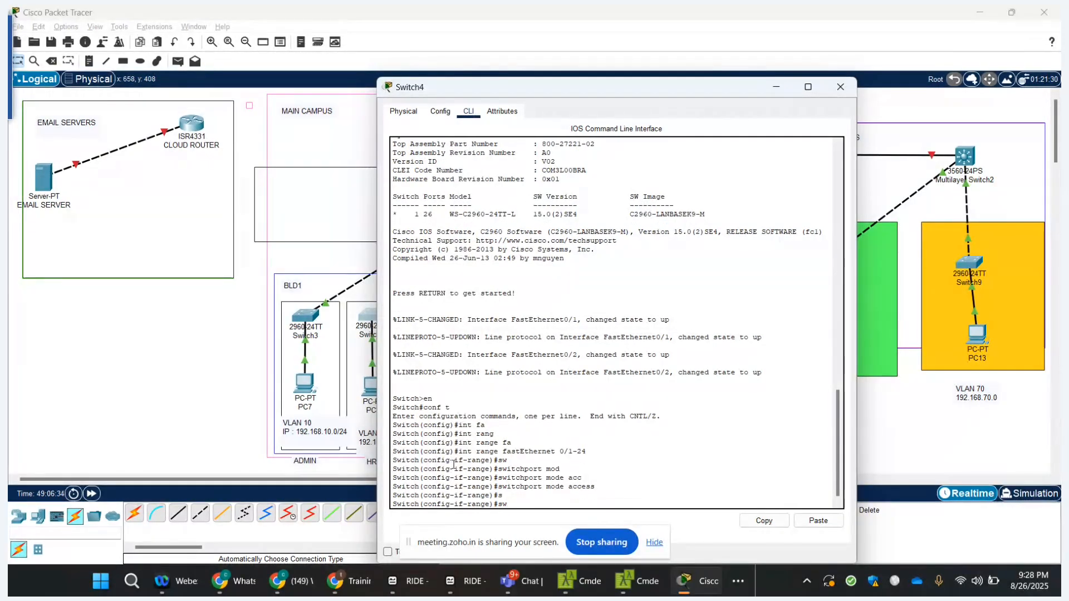
key(Tab)
text(acc)
key(Tab)
text(vla)
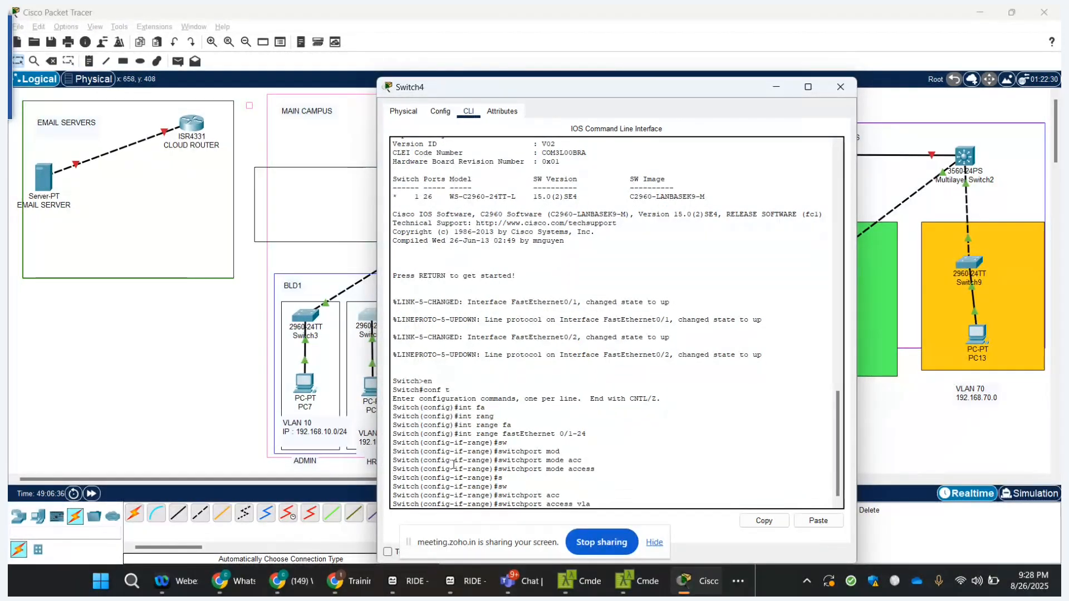
key(Return)
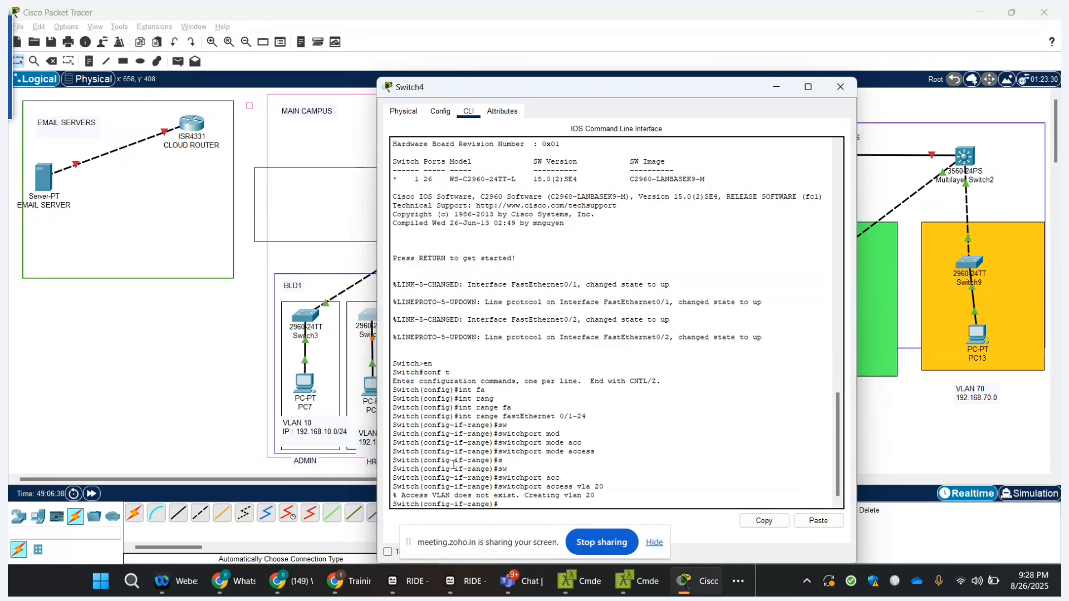
key(Return)
key(Return)
key(Return)
text(end)
key(Return)
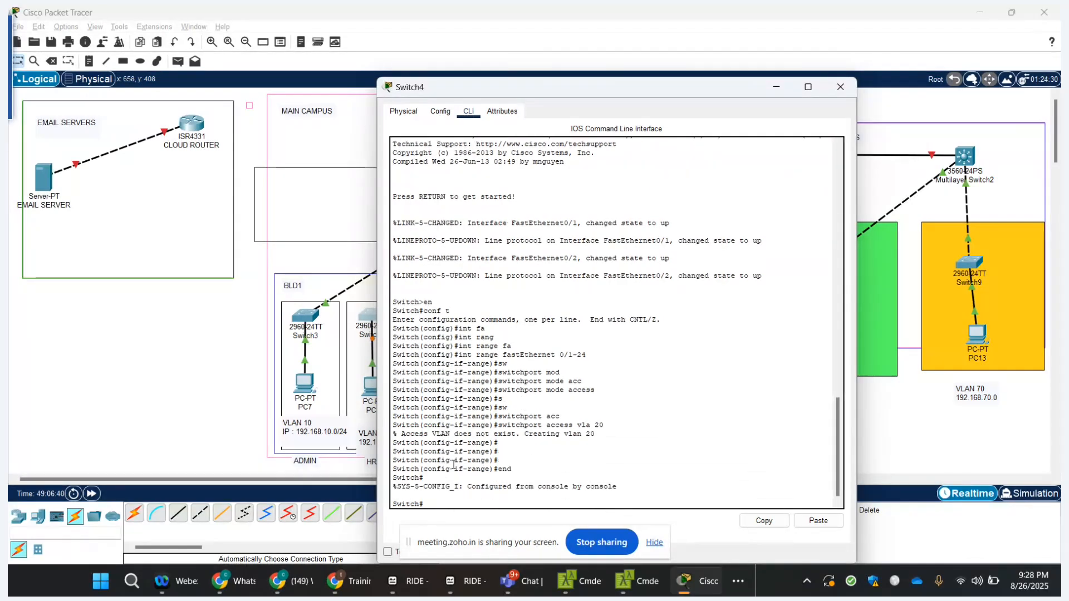
click(840, 87)
- Open the command line of Switch5 in BLD1 and enter global configuration mode with "en" and "conf t"
click(428, 318)
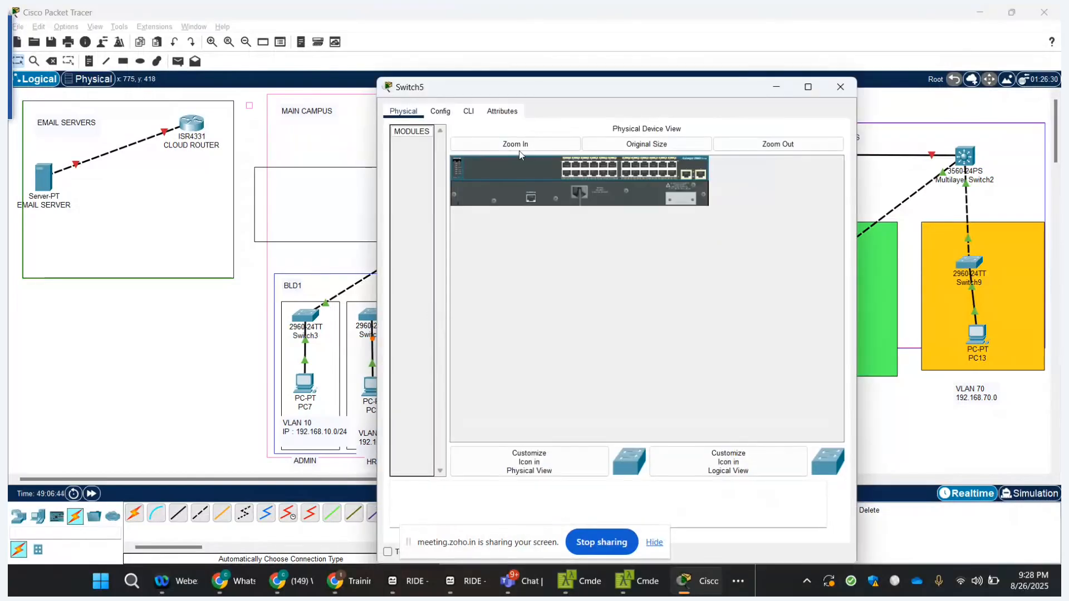
click(468, 112)
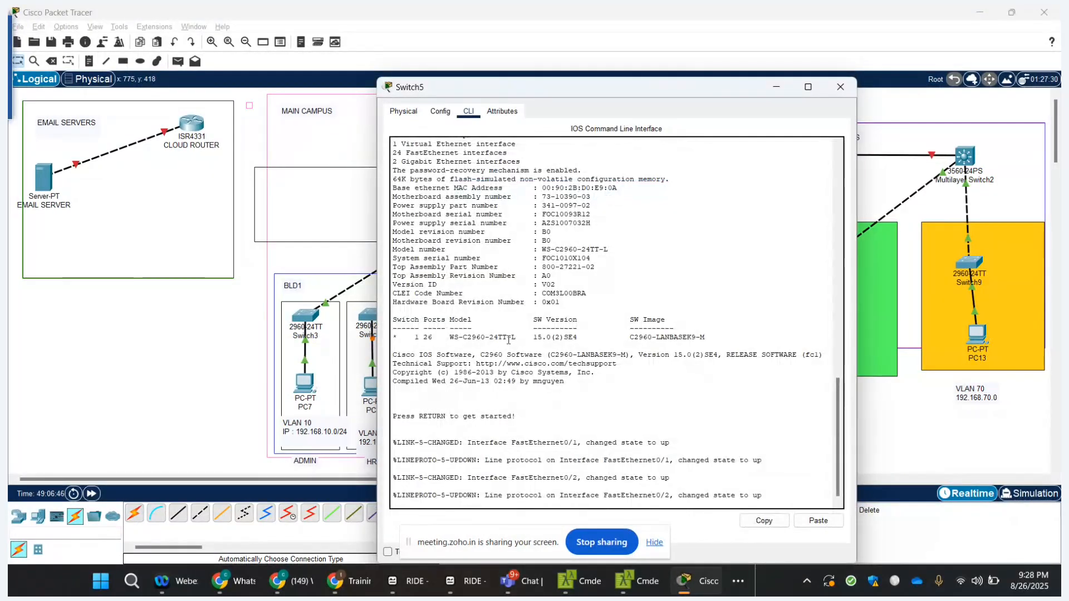
key(Return)
key(Return)
key(Return)
text(en)
key(Return)
key(Return)
key(Return)
key(Return)
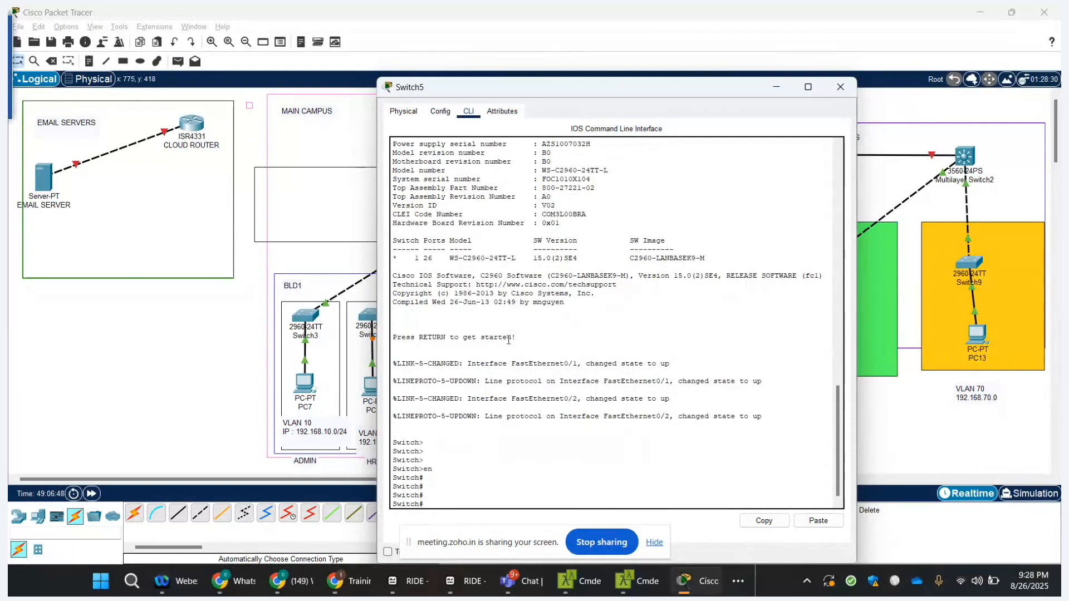
key(BackSpace)
key(BackSpace)
text(t)
key(Return)
- Enter interface range configuration for Switch5's FastEthernet ports with "int range fastEthernet 0/1-24"
text(int )
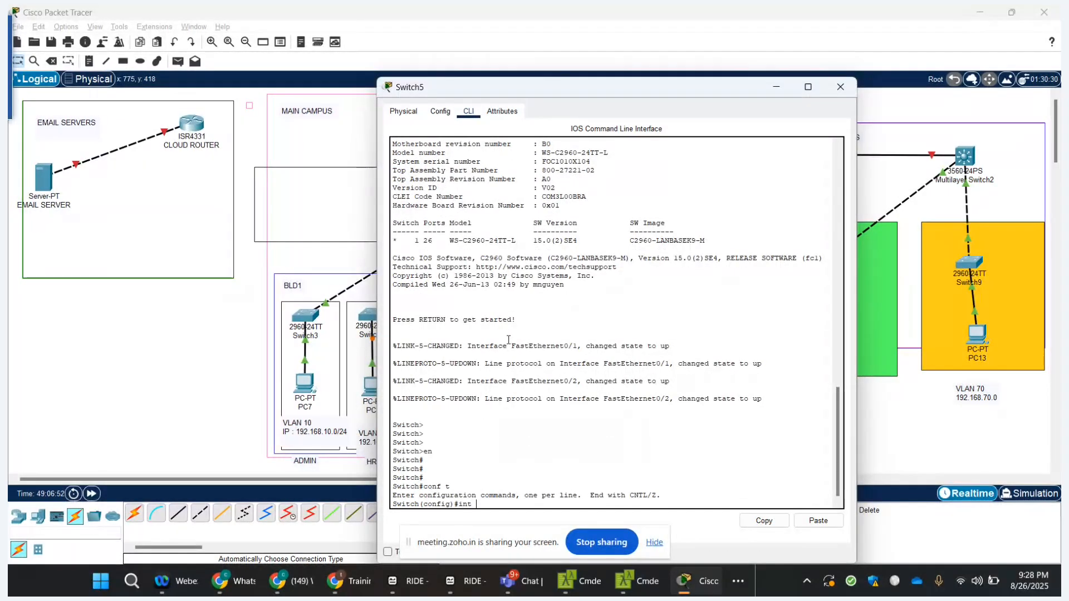
text(fa)
key(Tab)
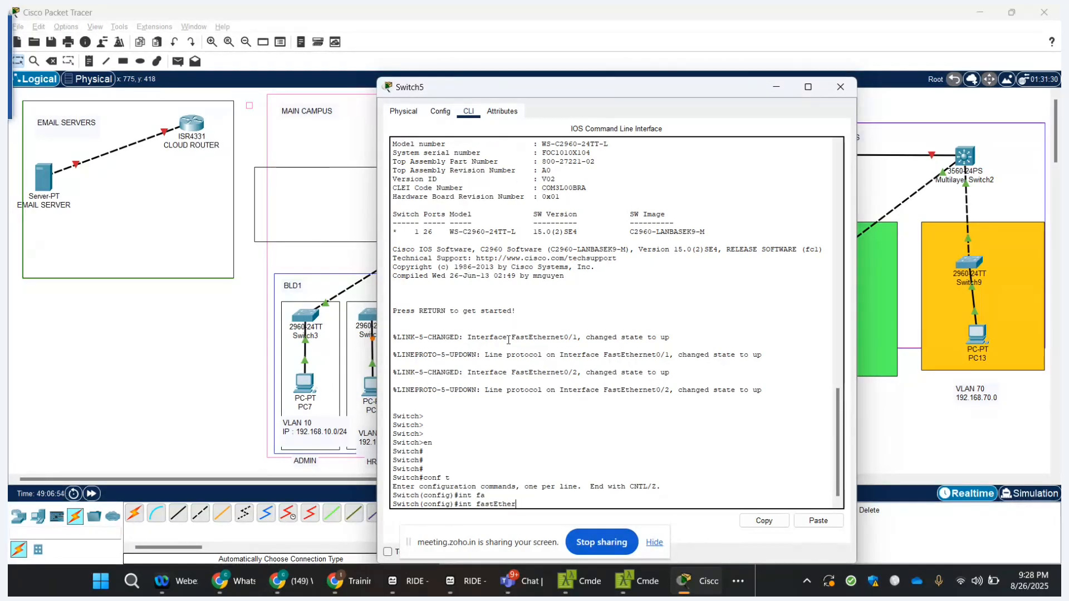
key(BackSpace)
key(BackSpace)
key(BackSpace)
key(BackSpace)
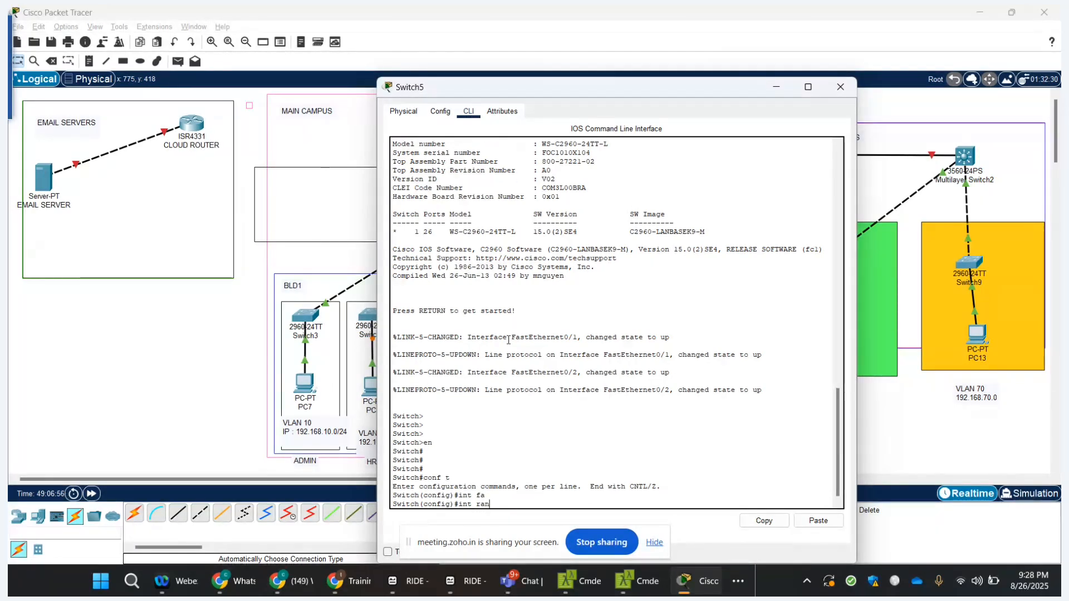
text(g)
key(Tab)
text(fa)
key(Tab)
text(0)
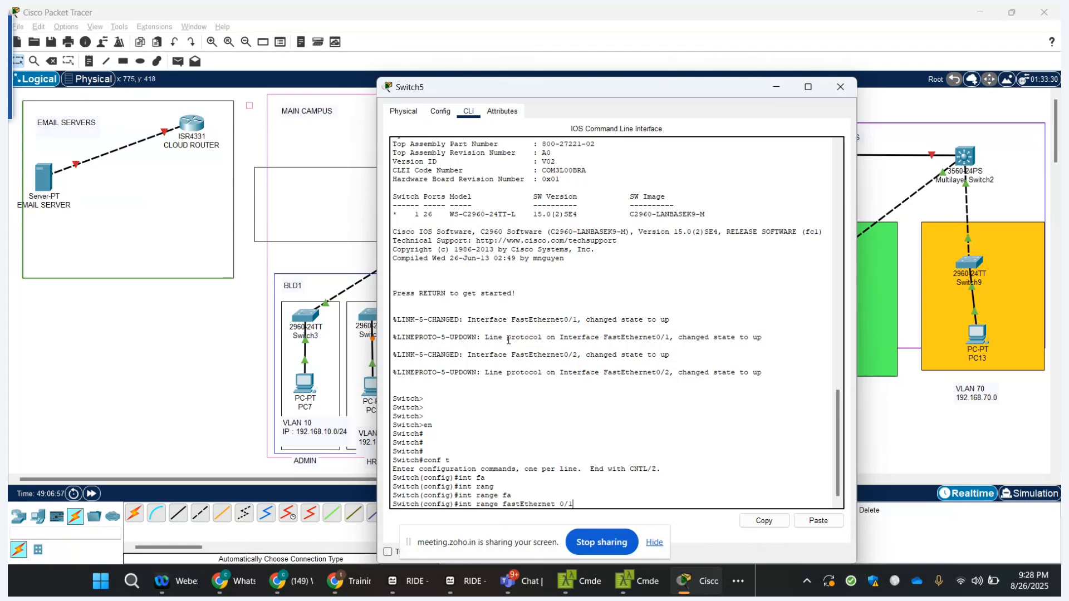
text(/1-24)
key(Return)
key(Return)
key(Return)
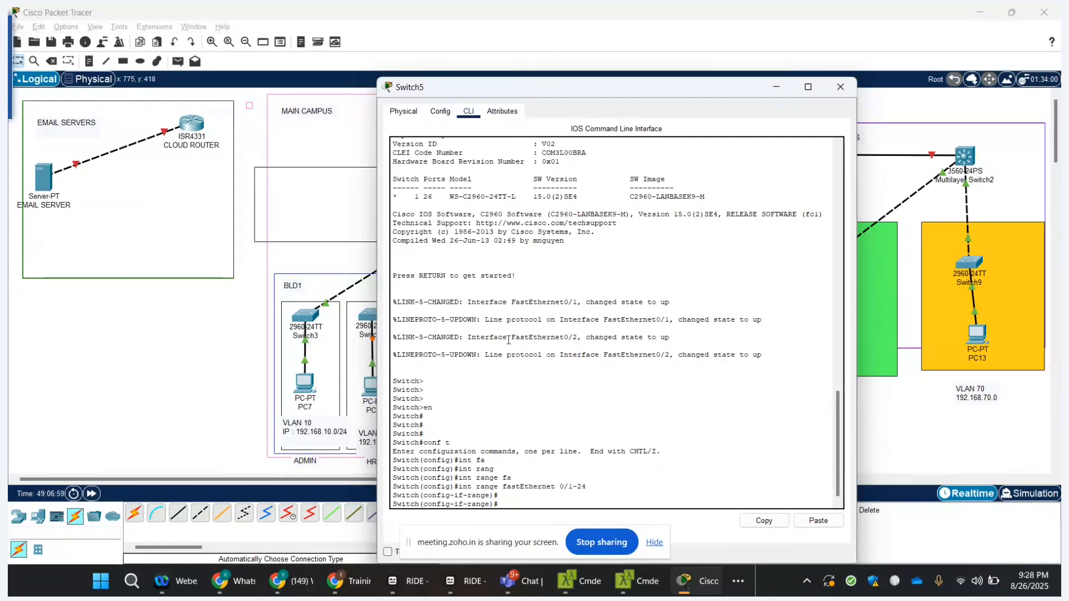
- Set Switch5's selected FastEthernet ports to access mode with "switchport mode access"
text(vl)
key(BackSpace)
key(BackSpace)
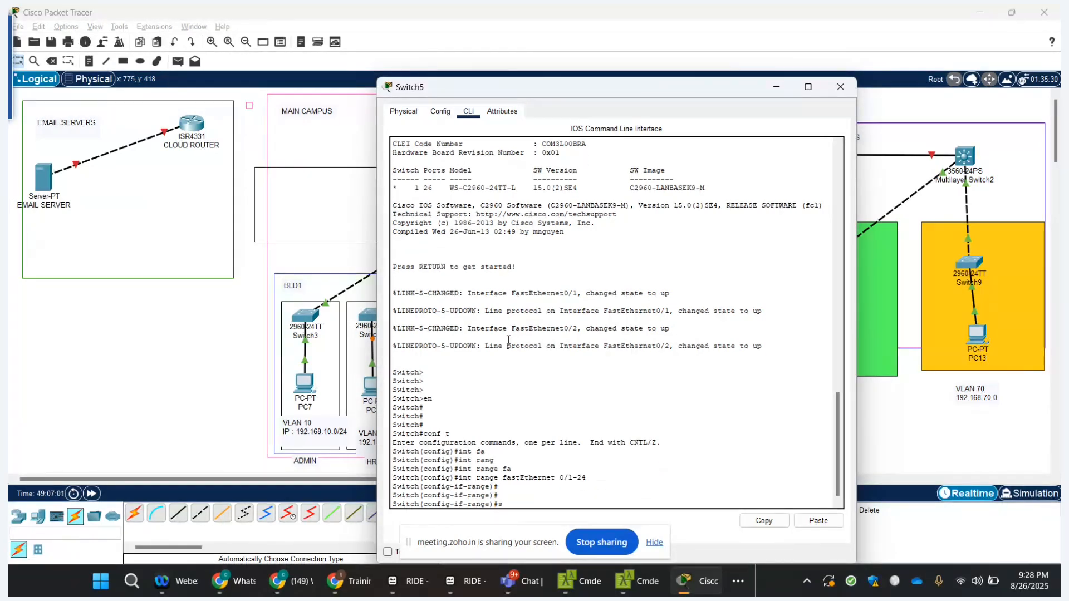
text(sw)
key(Tab)
text(mod)
key(Tab)
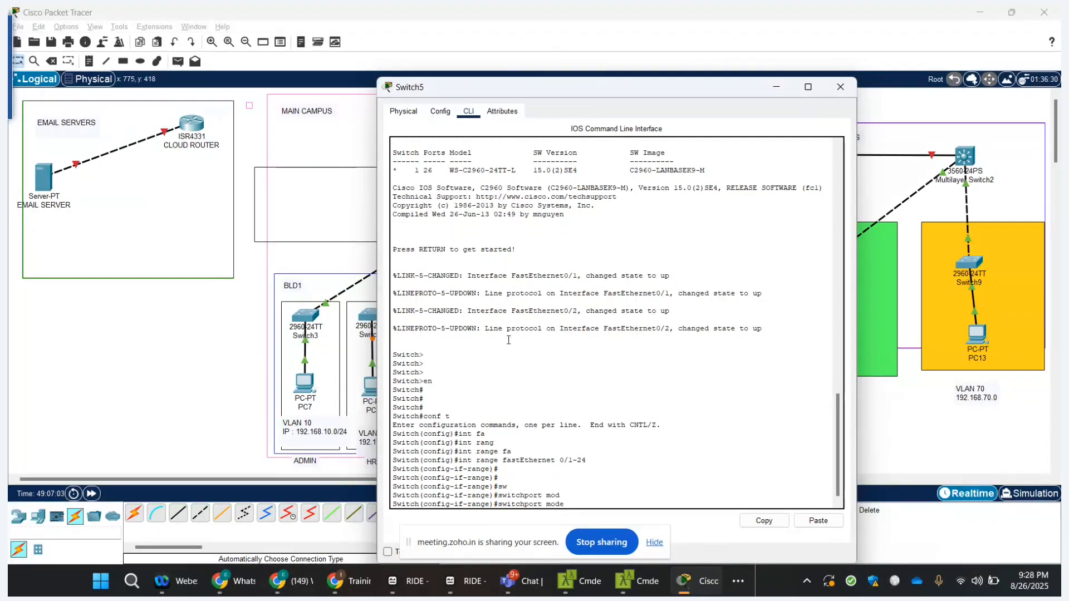
text(acc)
key(Tab)
key(Return)
- Assign Switch5's selected ports to VLAN 30 with "switchport access vlan 30" and close the switch's window
text(sw)
key(Tab)
text(a)
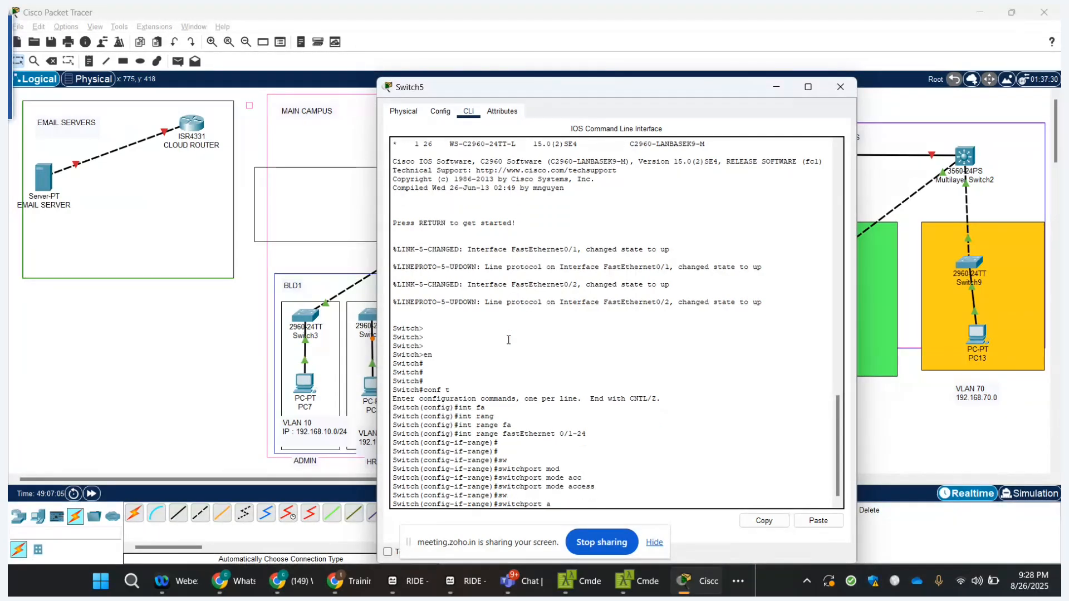
text(vv)
key(BackSpace)
key(BackSpace)
text(cc)
key(Tab)
text(vl)
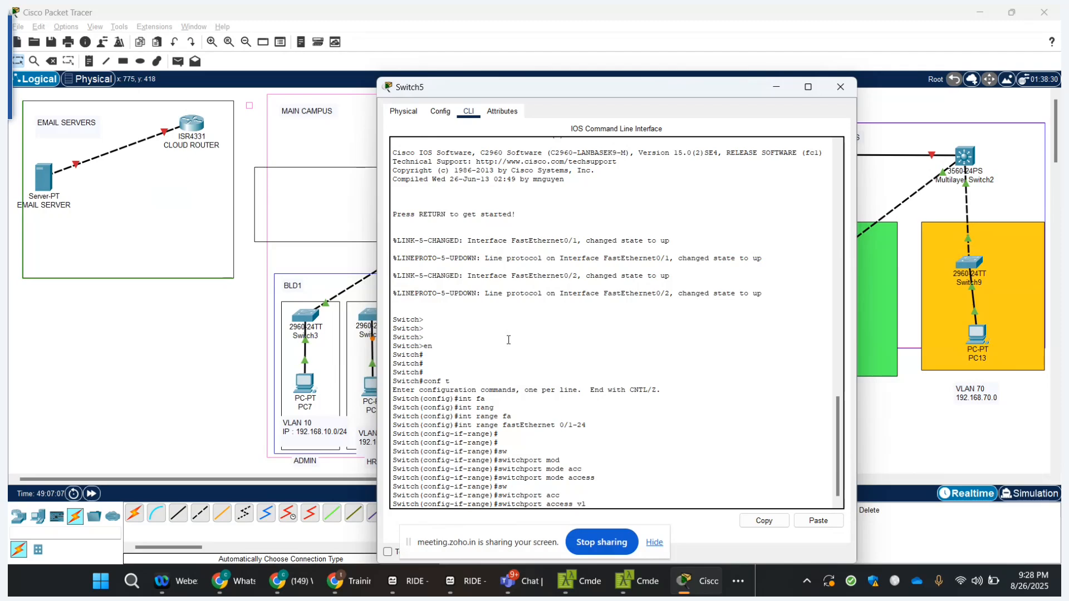
key(Tab)
text(3)
key(Return)
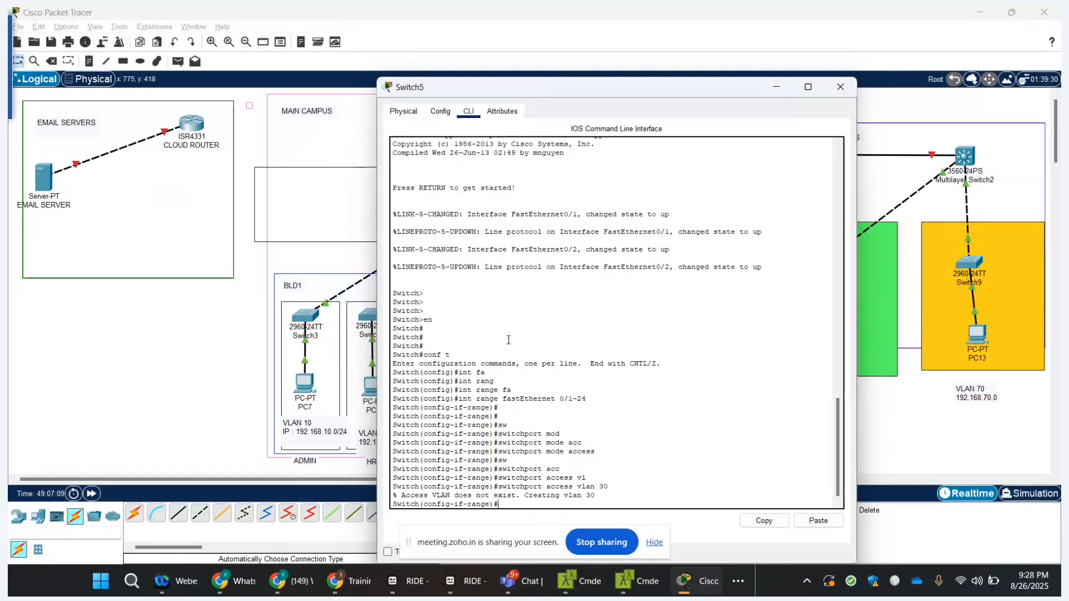
click(840, 87)
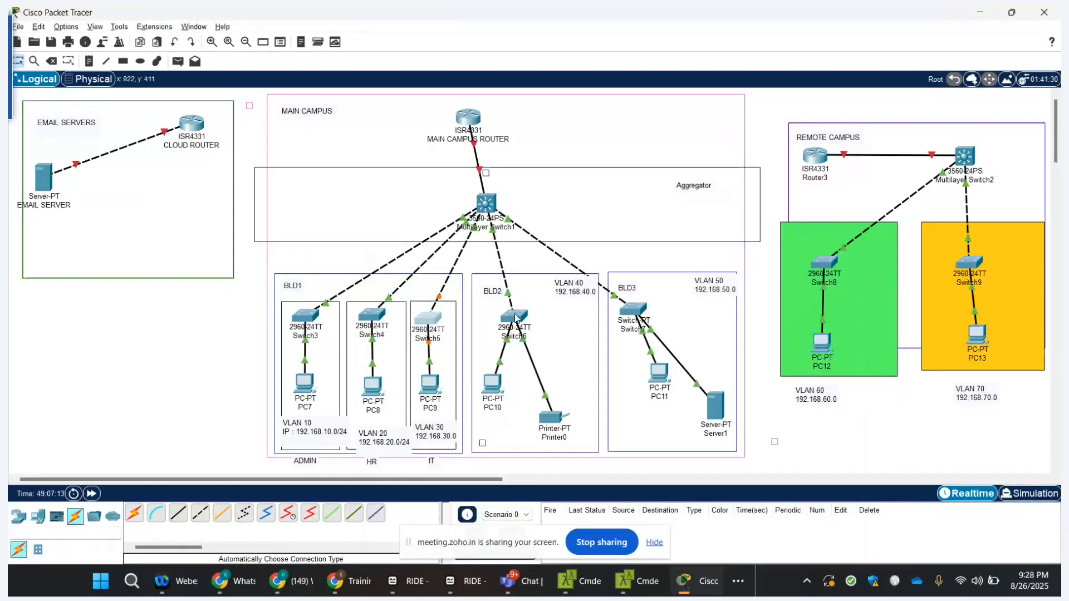
- Open the command line of Switch6 in BLD2 and enter global configuration mode with "en" and "conf t"
click(515, 318)
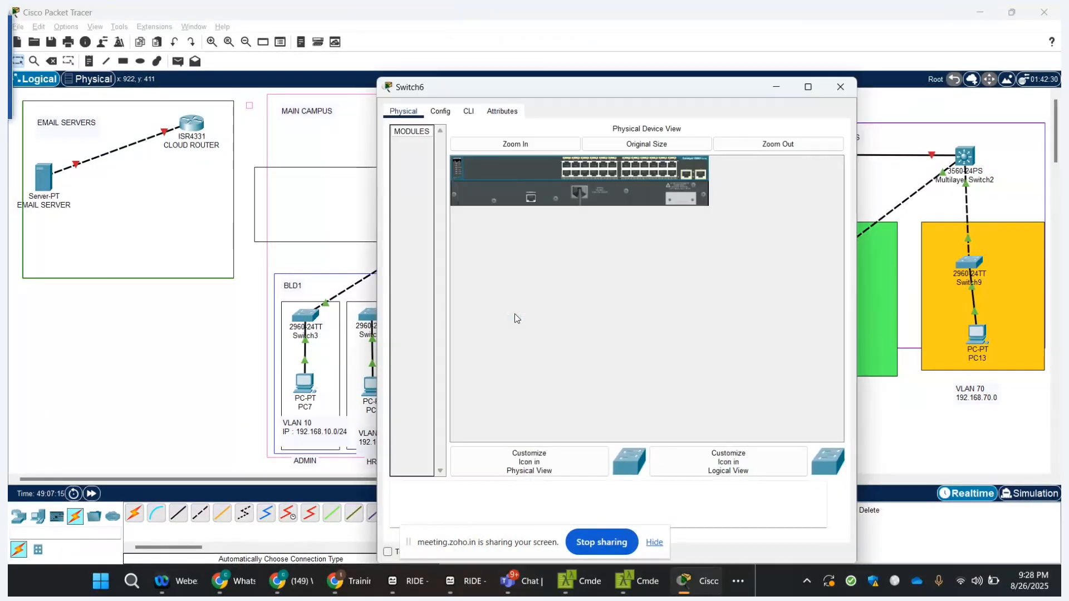
click(468, 111)
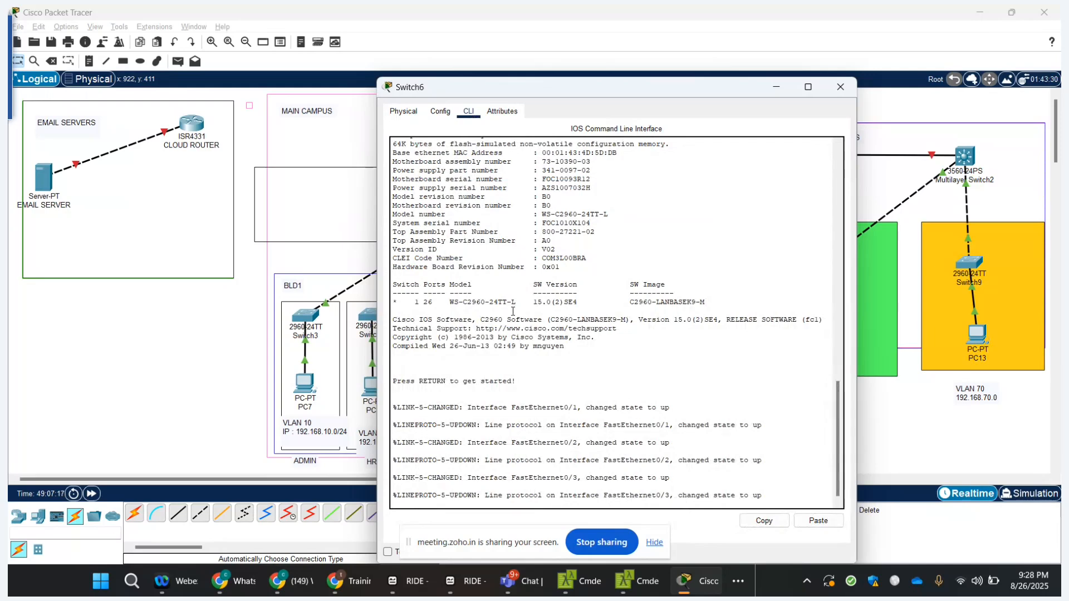
key(Return)
key(Return)
key(Return)
key(Return)
text(en)
key(Return)
key(Return)
key(Return)
key(Return)
key(Return)
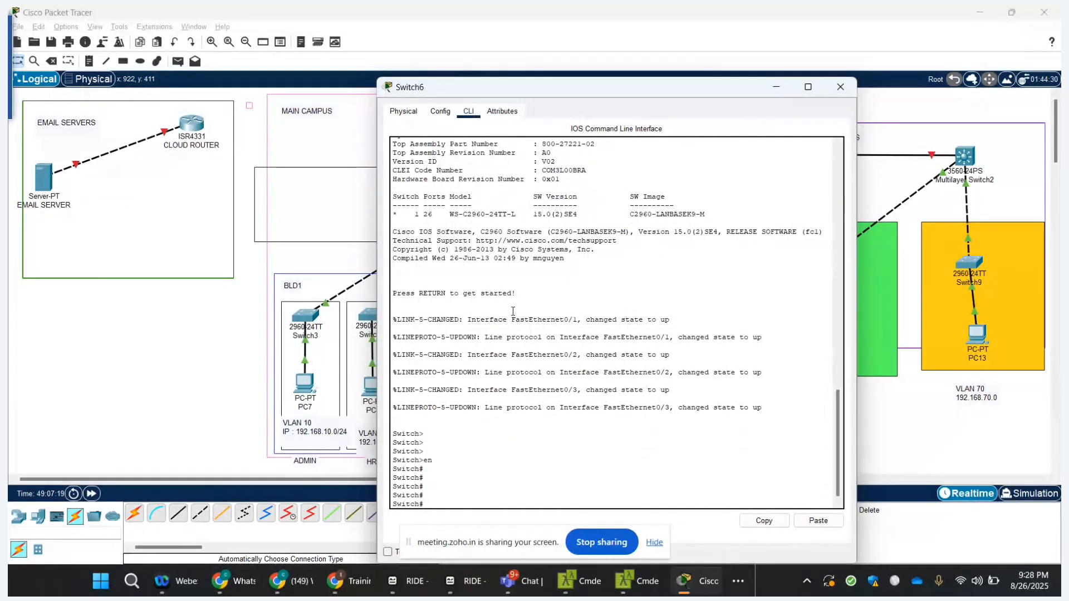
text(conf t)
key(Return)
- Enter interface range configuration for Switch6's FastEthernet ports with "int range fastEthernet 0/1-24"
text(int rag)
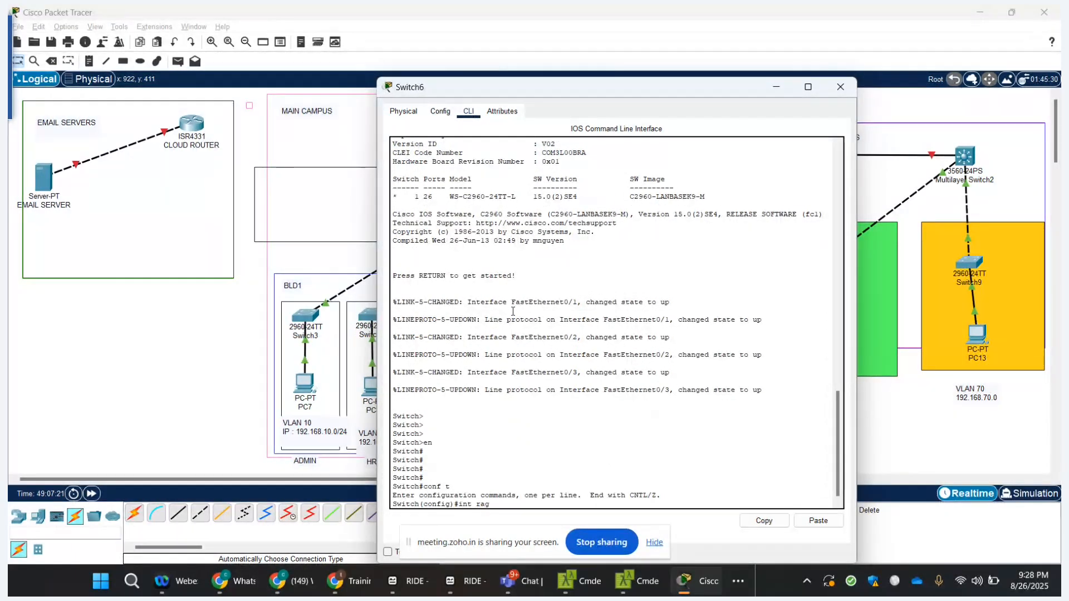
key(Tab)
key(BackSpace)
key(Tab)
text(fa)
key(Tab)
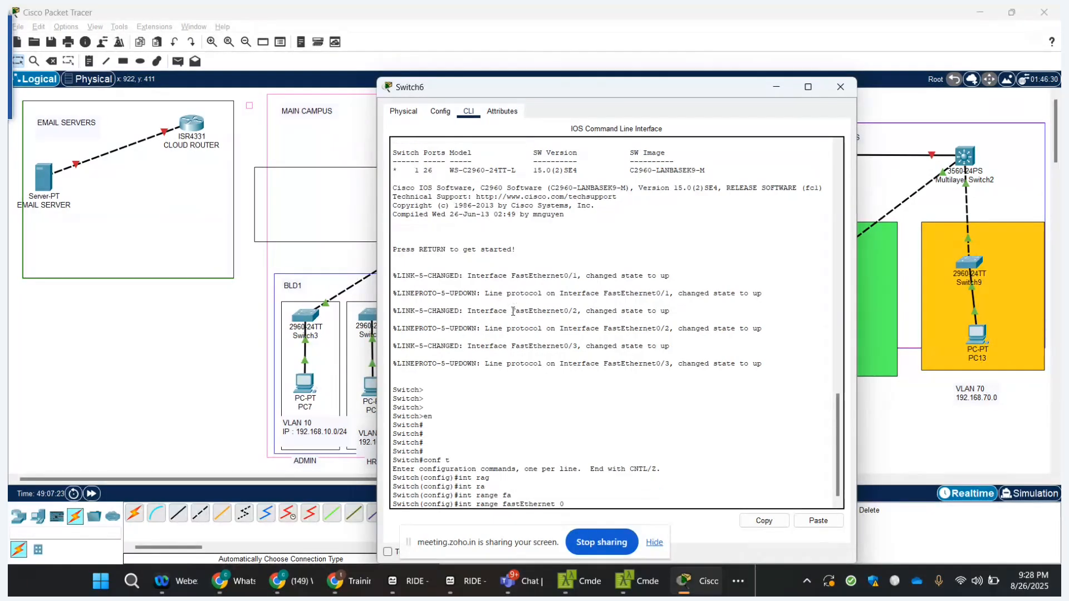
text(0/1-24)
key(Return)
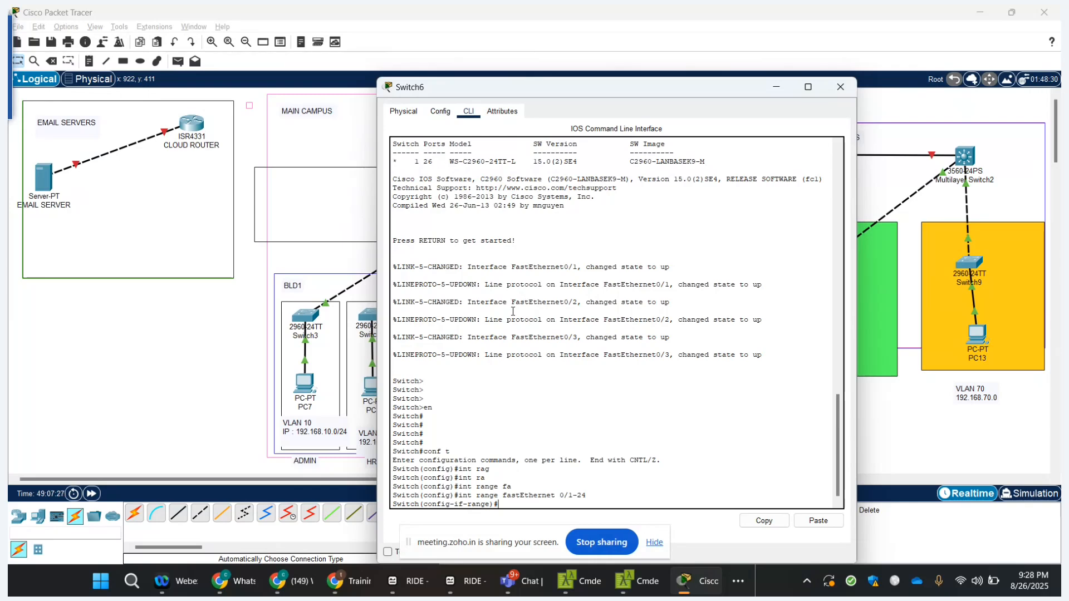
- Set Switch6's selected FastEthernet ports to access mode with "switchport mode access"
text(sw)
key(Tab)
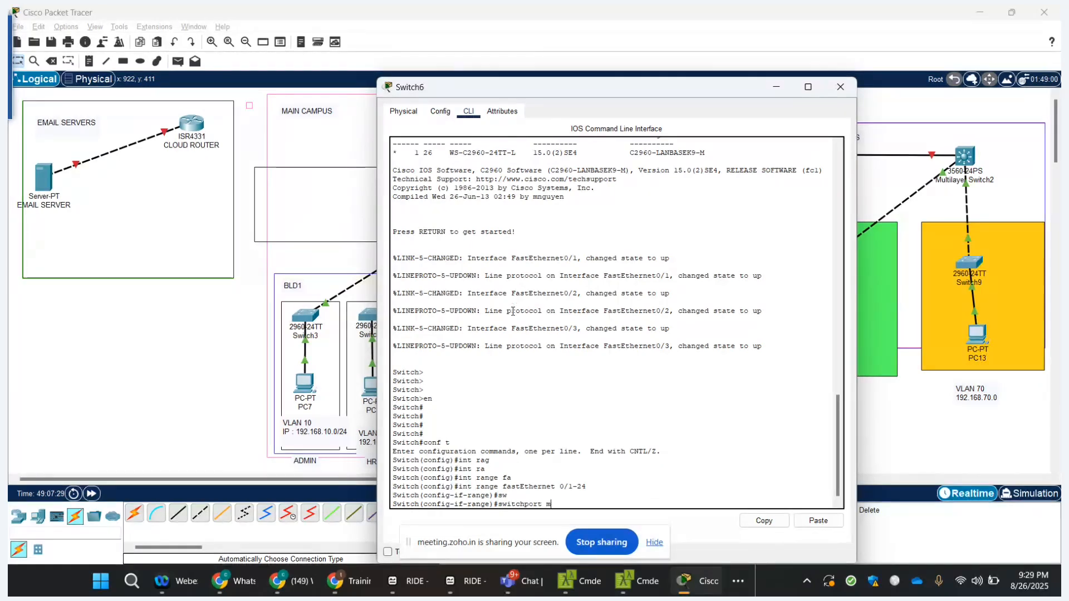
text(mod)
key(Tab)
text(acc)
key(Tab)
key(Return)
- Assign Switch6's selected ports to VLAN 40 with "switchport access vlan 40" and close the switch's window
text(s)
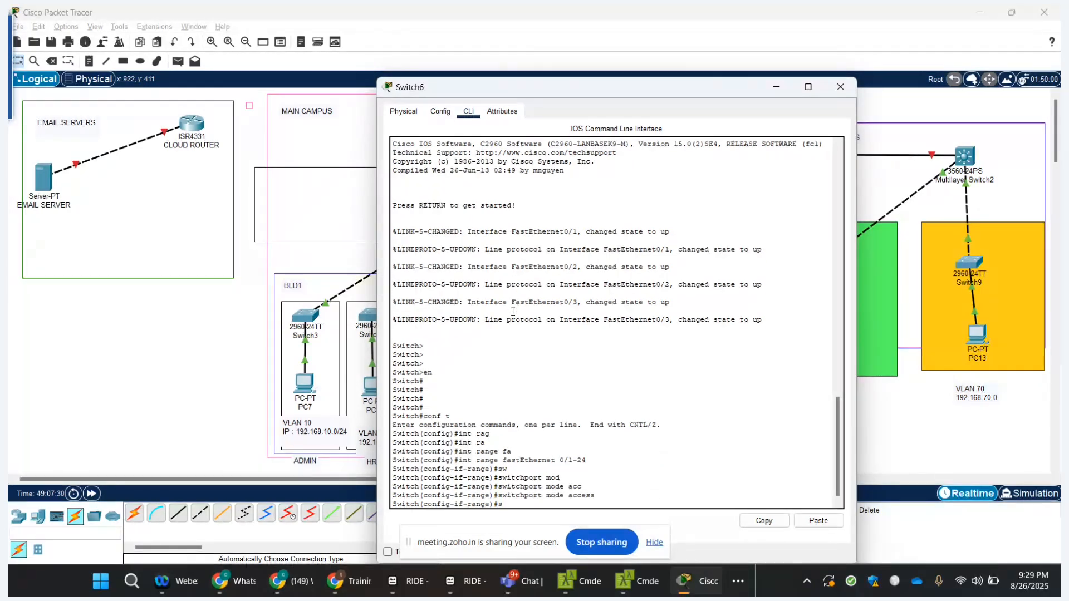
text(w)
key(Tab)
text(acc)
key(Tab)
text(vl)
key(Tab)
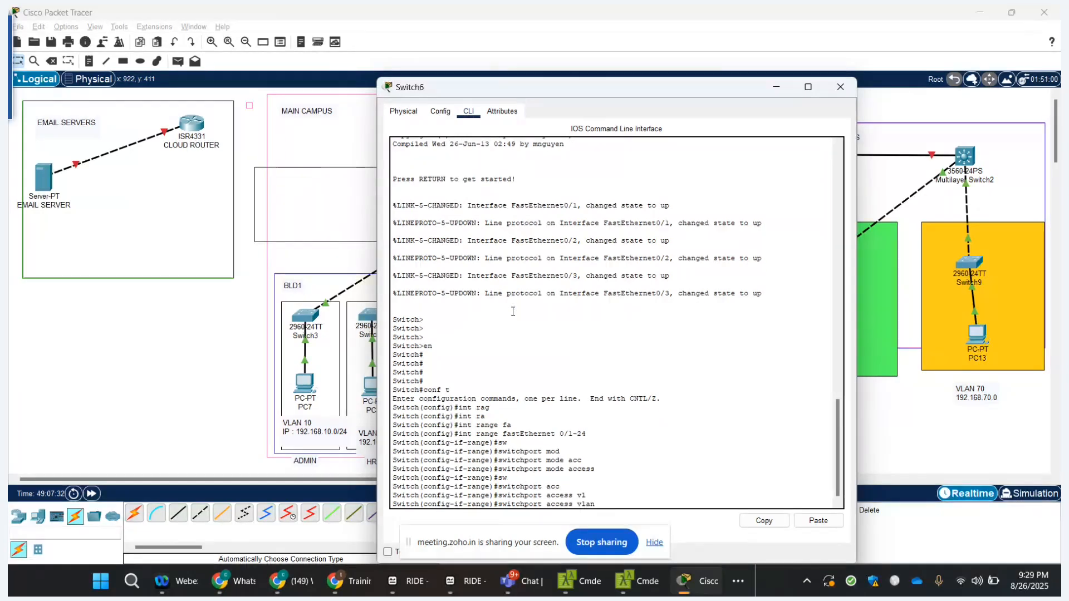
text(40)
key(Return)
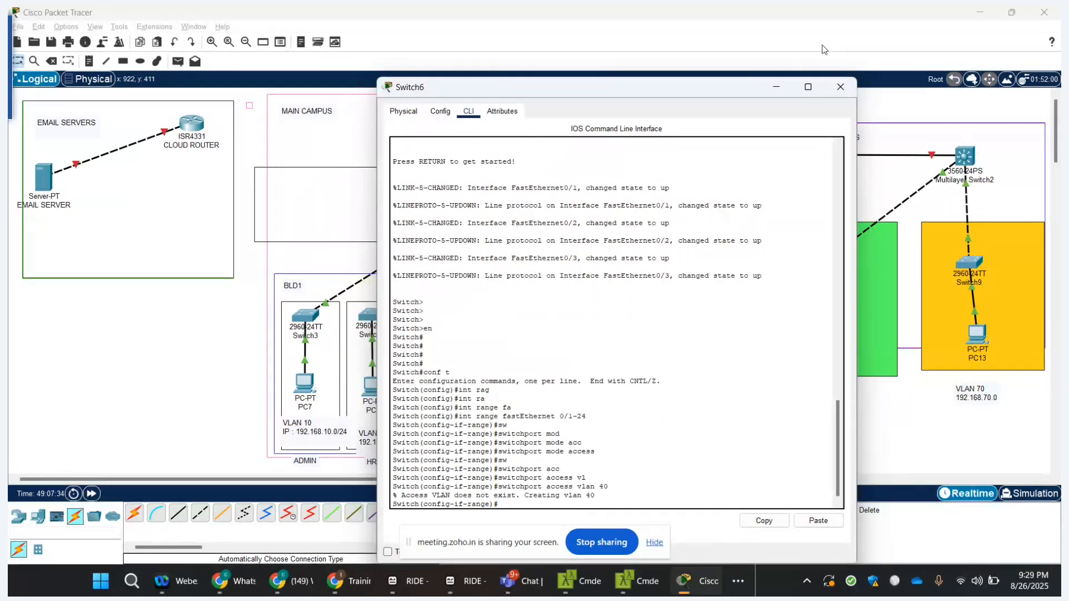
click(840, 86)
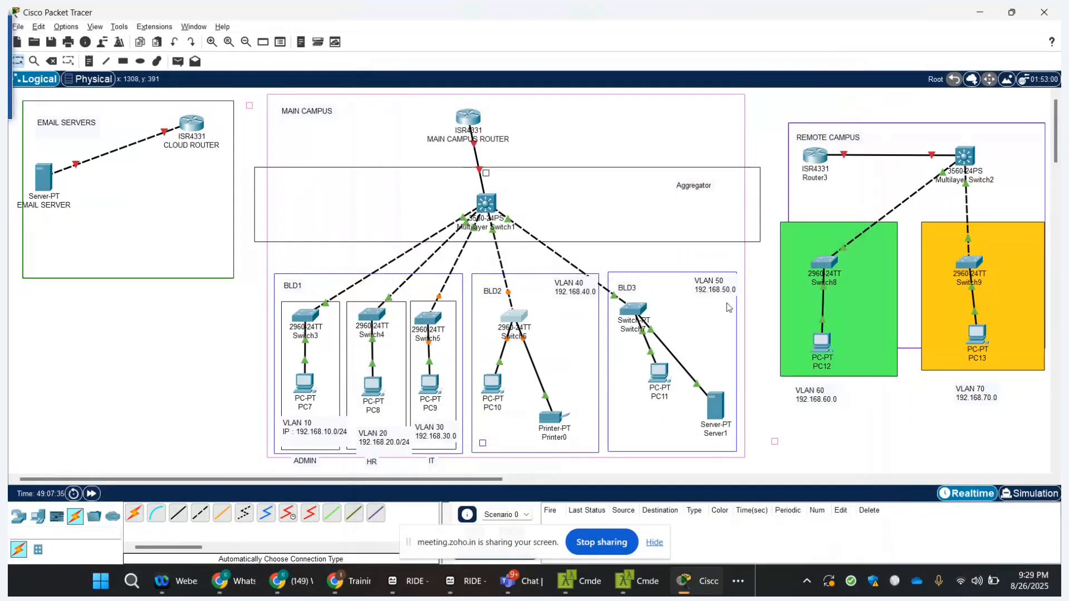
- Open the command line of Switch7 in BLD3 and enter global configuration mode with "en", "conf" and "terminal"
click(637, 311)
click(469, 112)
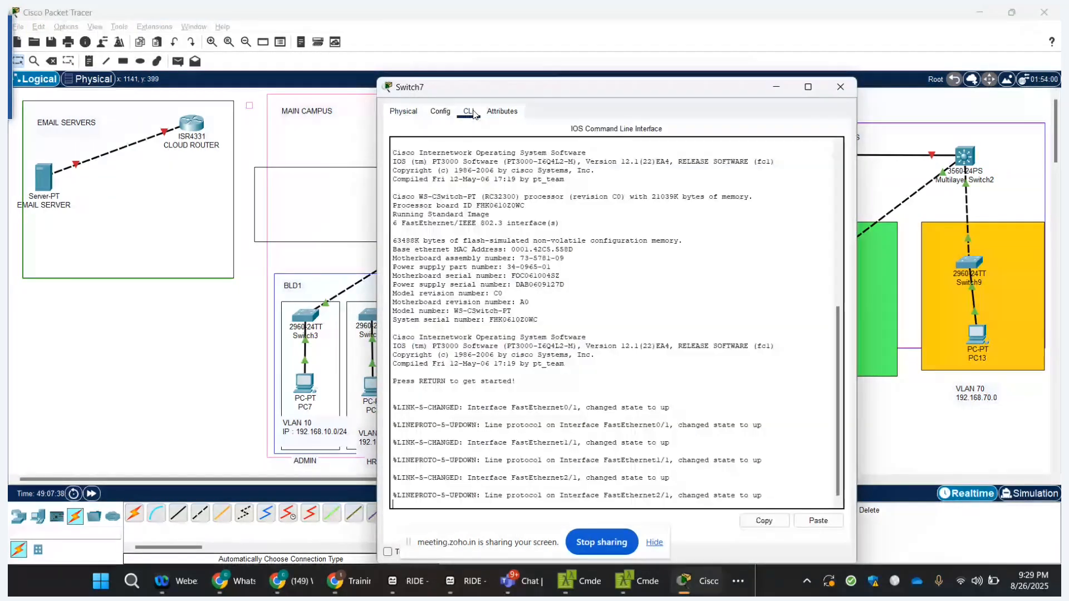
key(Return)
text(ch>en)
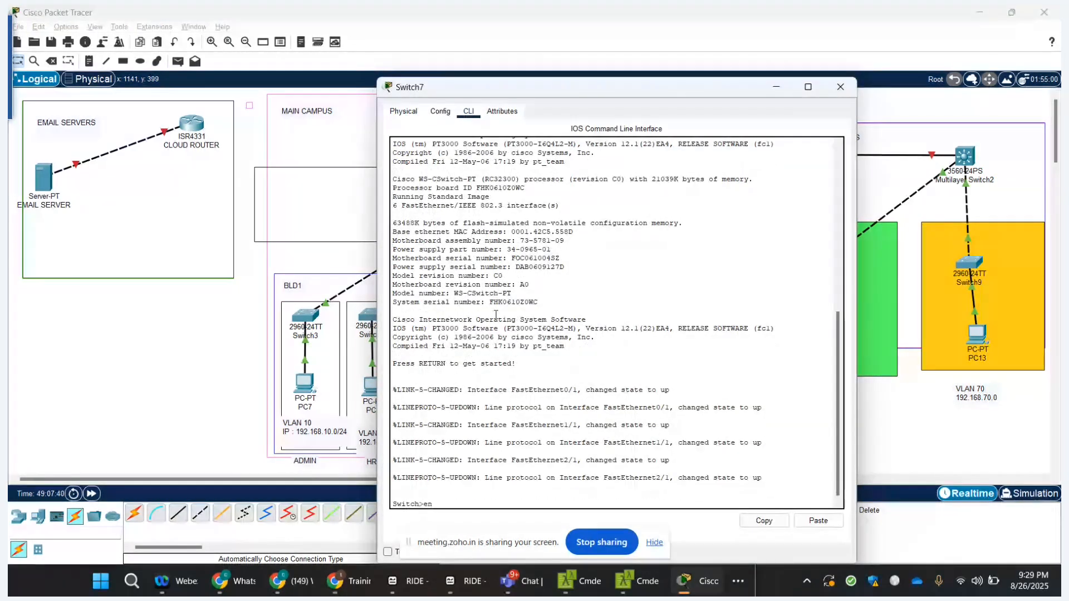
key(Return)
text(conf)
key(Return)
text(terminal, memory, or network [)
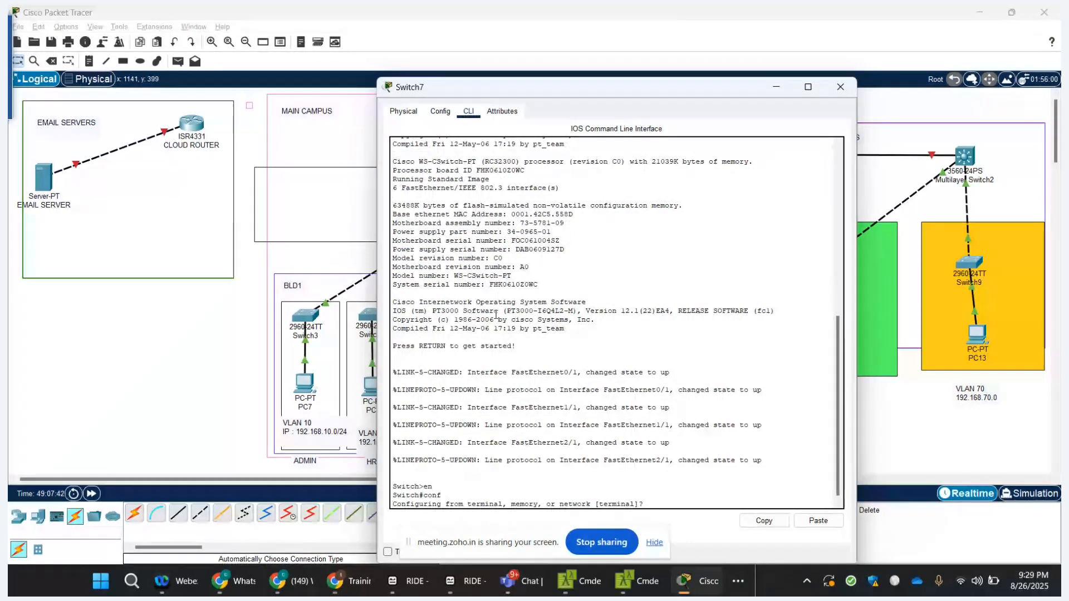
text(terminal)
key(Return)
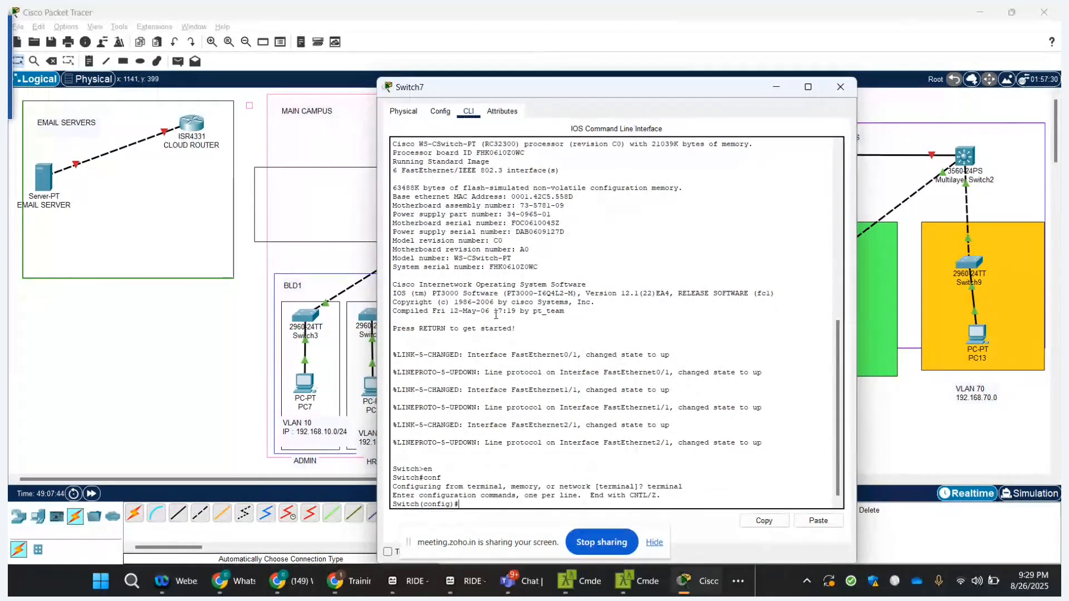
- Try to enter interface range configuration for Switch7's FastEthernet ports with "int range fastEthernet 0/1-24"
text(int fa)
key(Tab)
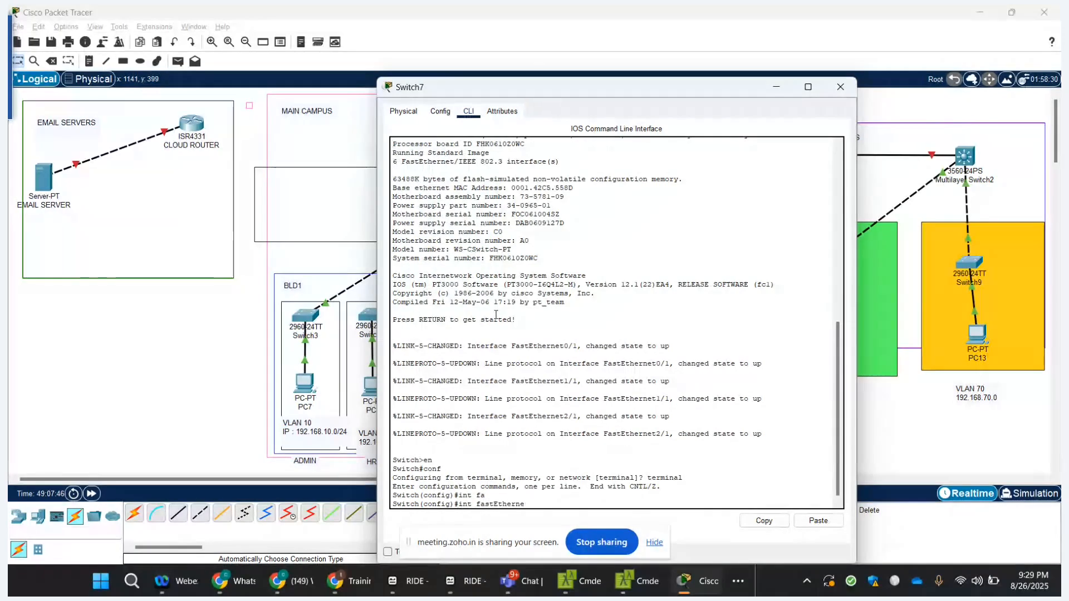
key(BackSpace)
key(BackSpace)
key(BackSpace)
key(BackSpace)
key(BackSpace)
key(BackSpace)
key(BackSpace)
key(BackSpace)
key(BackSpace)
key(BackSpace)
key(BackSpace)
key(BackSpace)
key(BackSpace)
text(rang)
key(Tab)
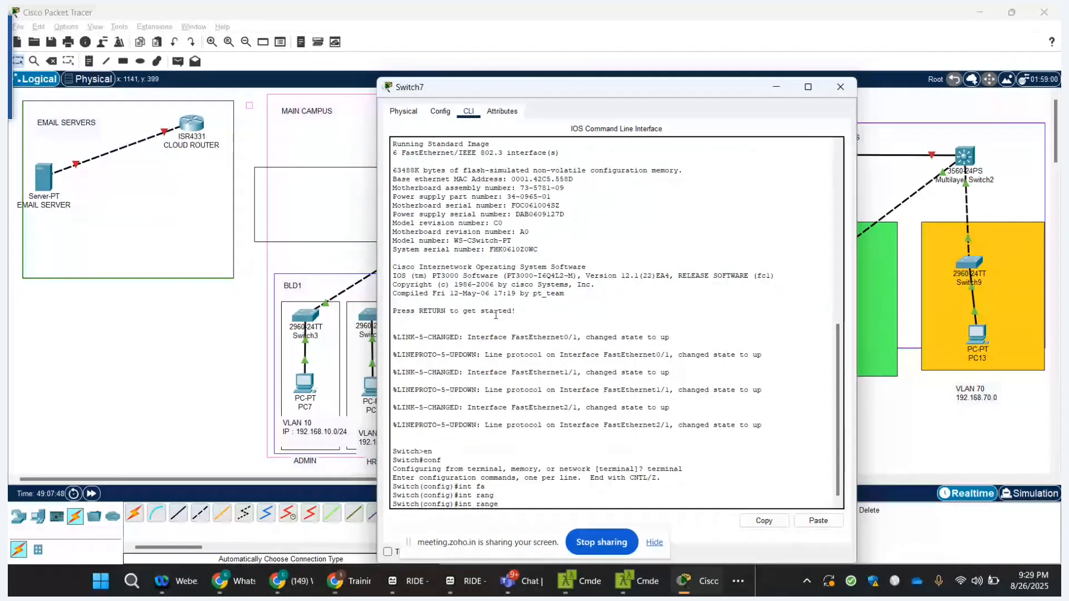
text(fa)
key(Tab)
text(0/1-24)
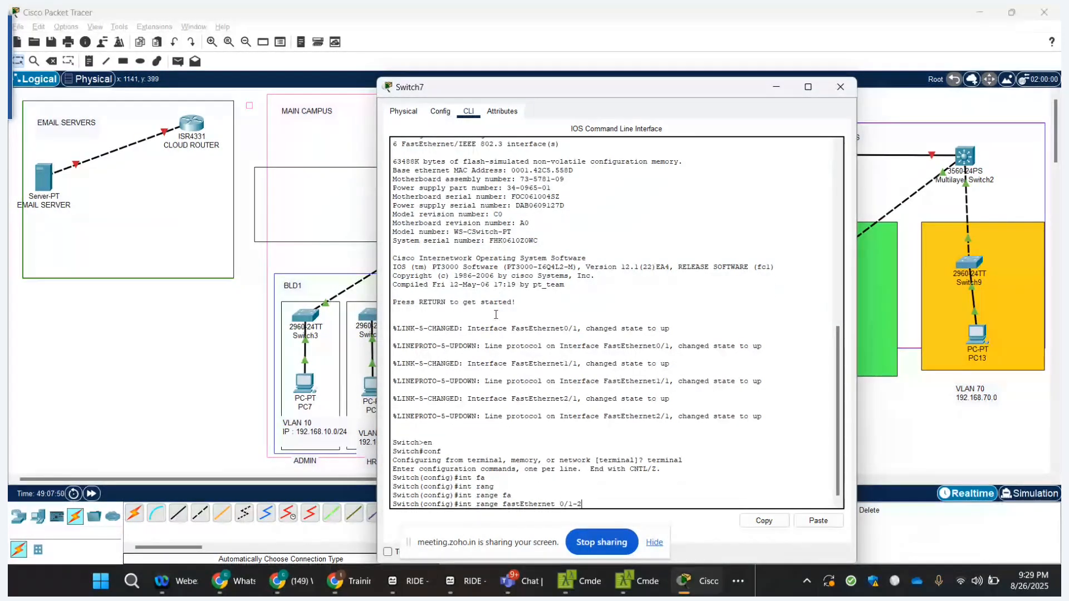
key(Return)
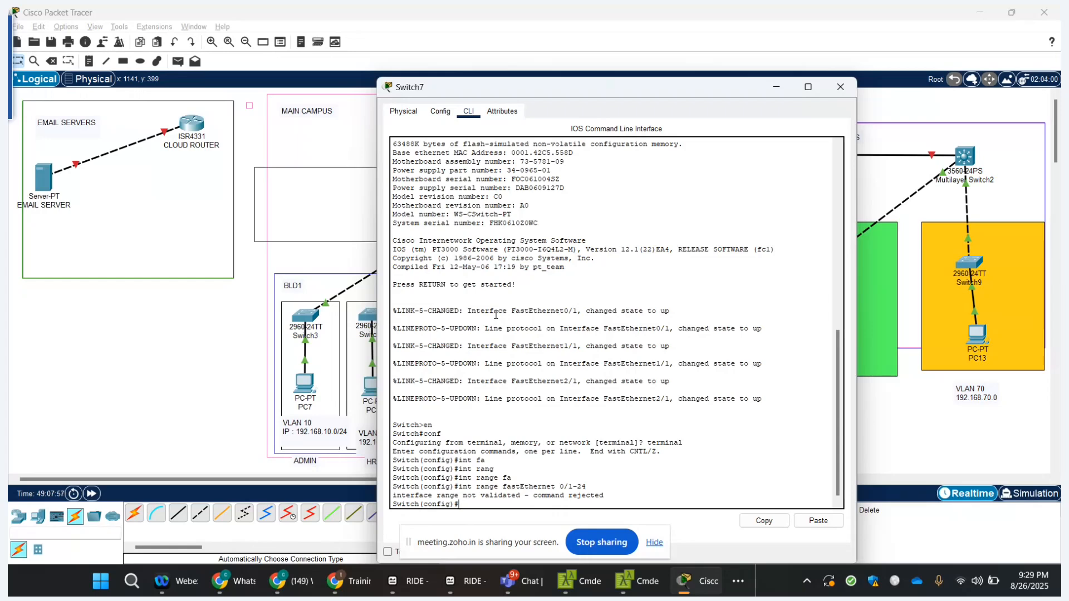
- Retry the port selection on Switch7 with the full command "interface range fastEthernet 0/1-24"
text(in)
key(Tab)
text(ran)
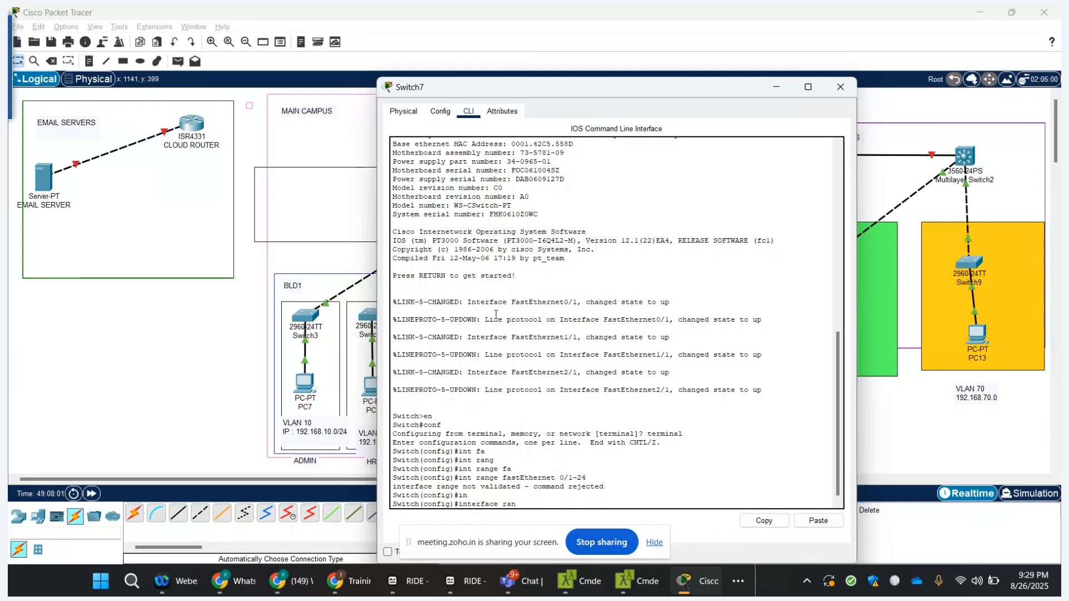
key(Tab)
text(fa)
key(Tab)
text(0)
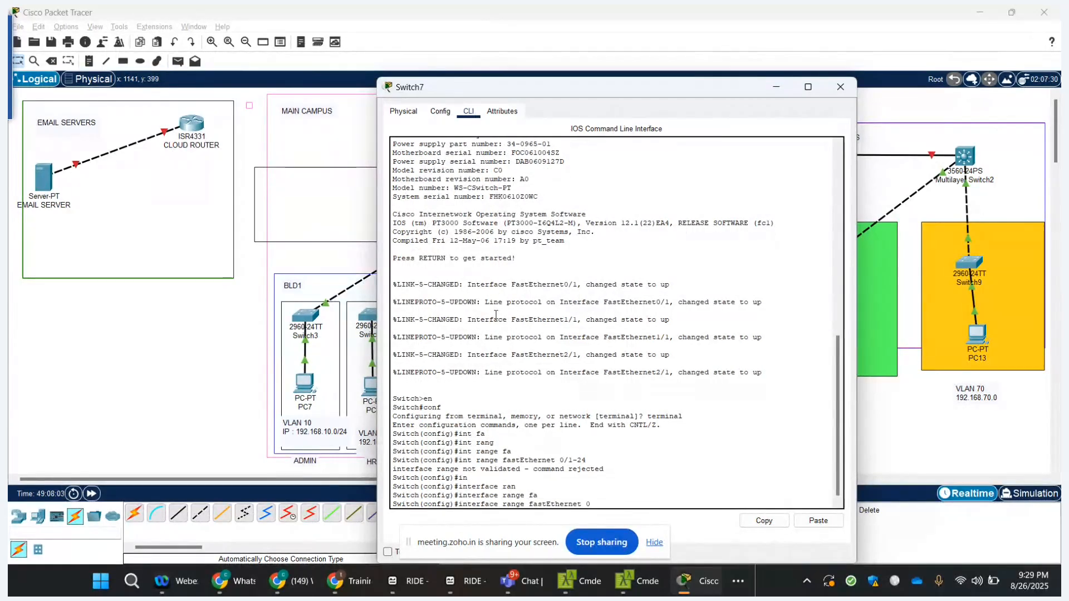
text(/1-2)
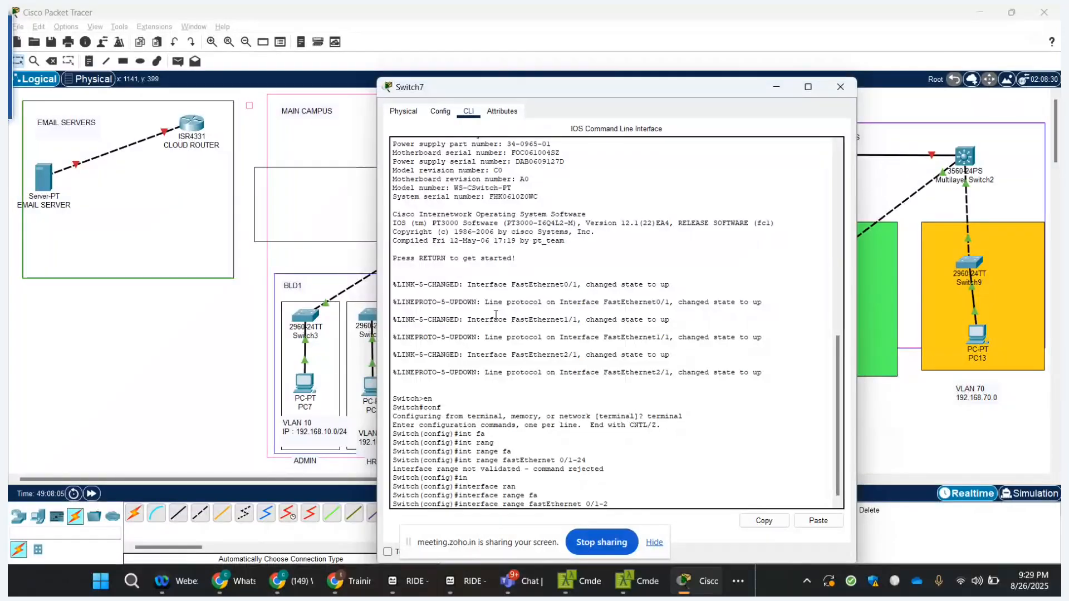
text(4)
key(Return)
key(Return)
key(Return)
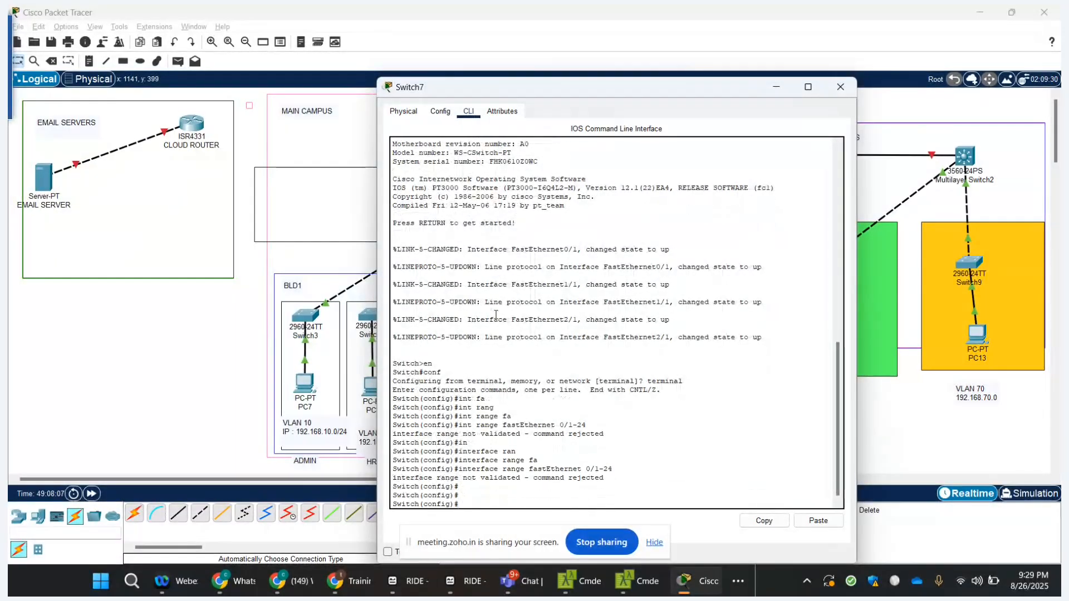
- List Switch7's interfaces with "do show ip int br" and examine which FastEthernet port numbers it has
text(do show i)
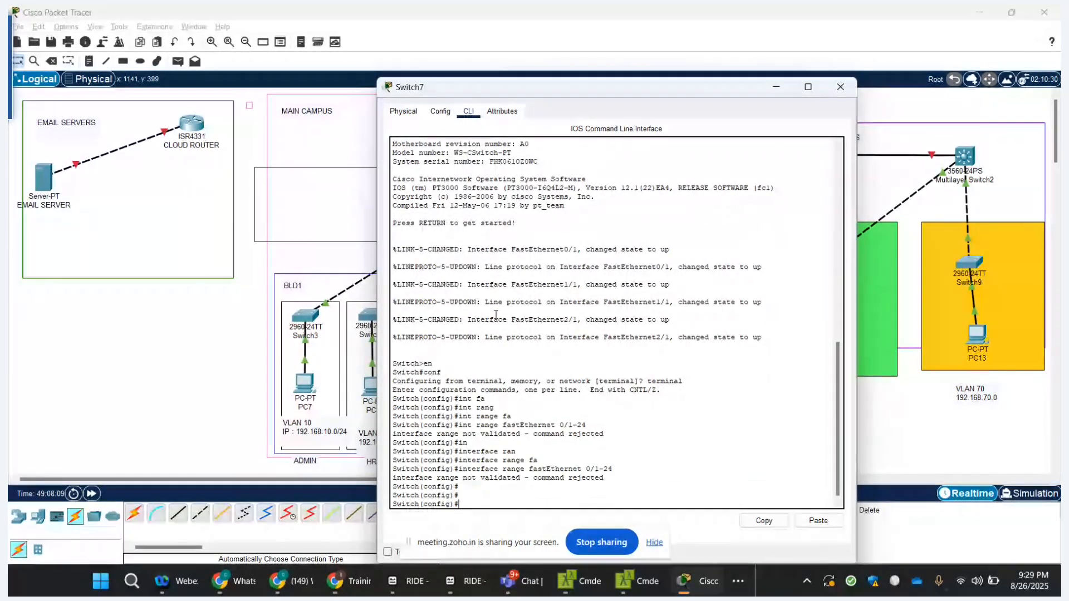
text(p )
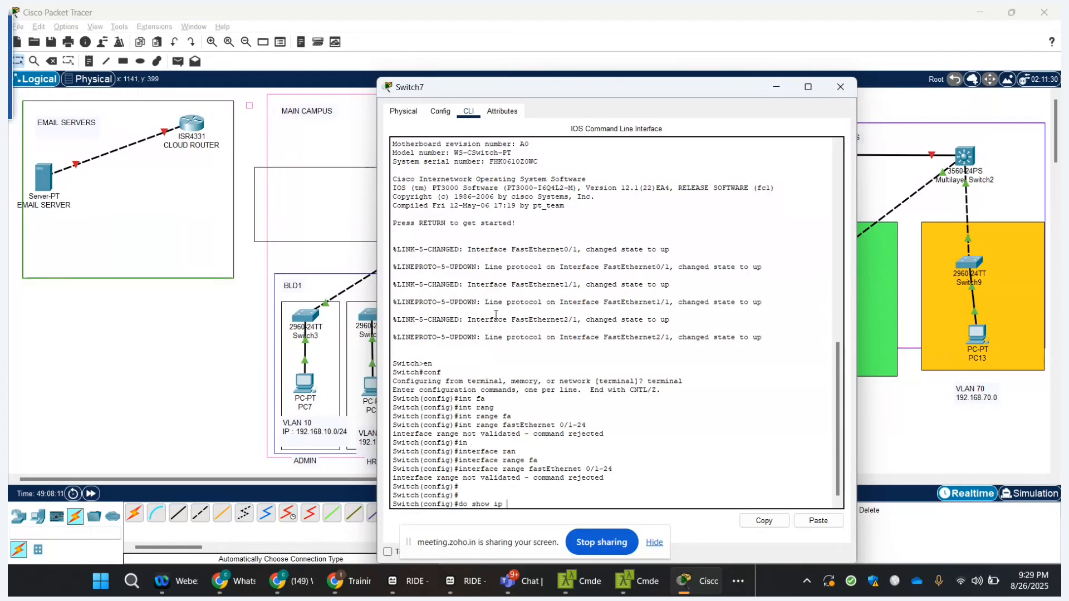
text(int br)
key(Return)
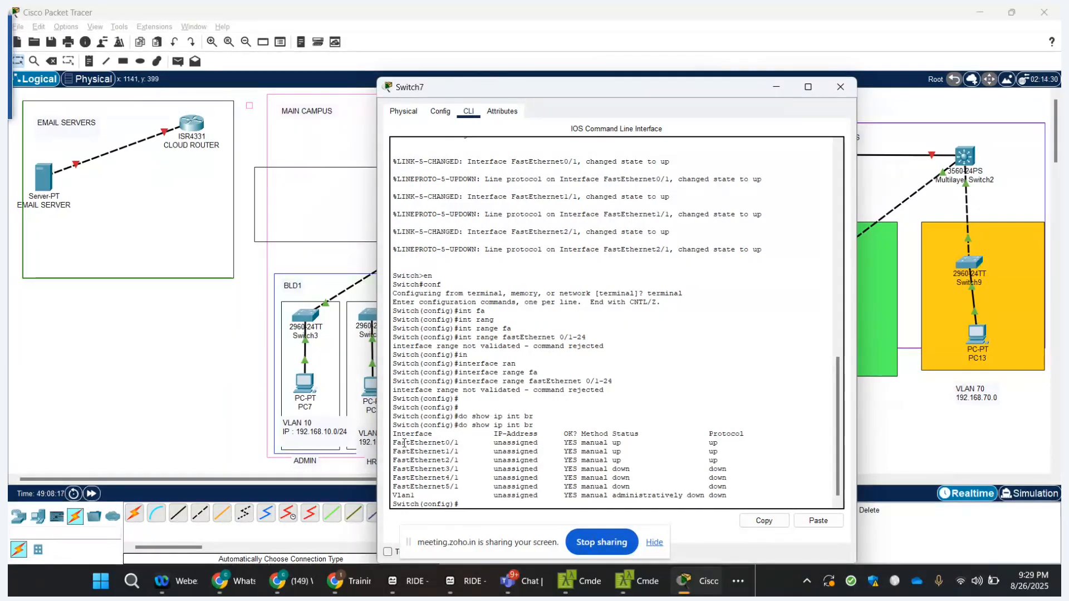
drag(404, 444, 567, 511)
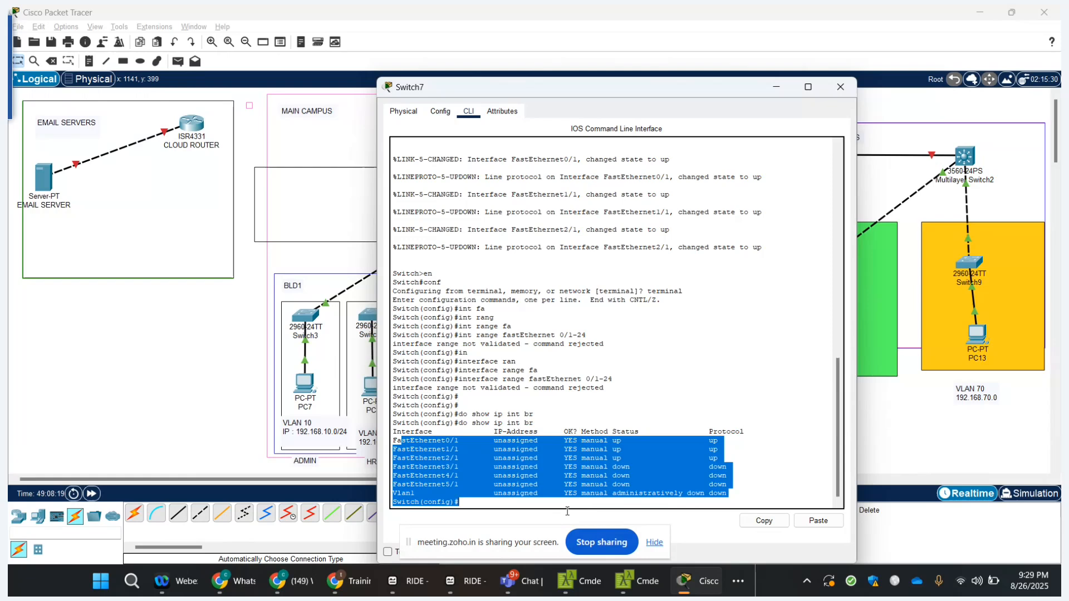
click(515, 463)
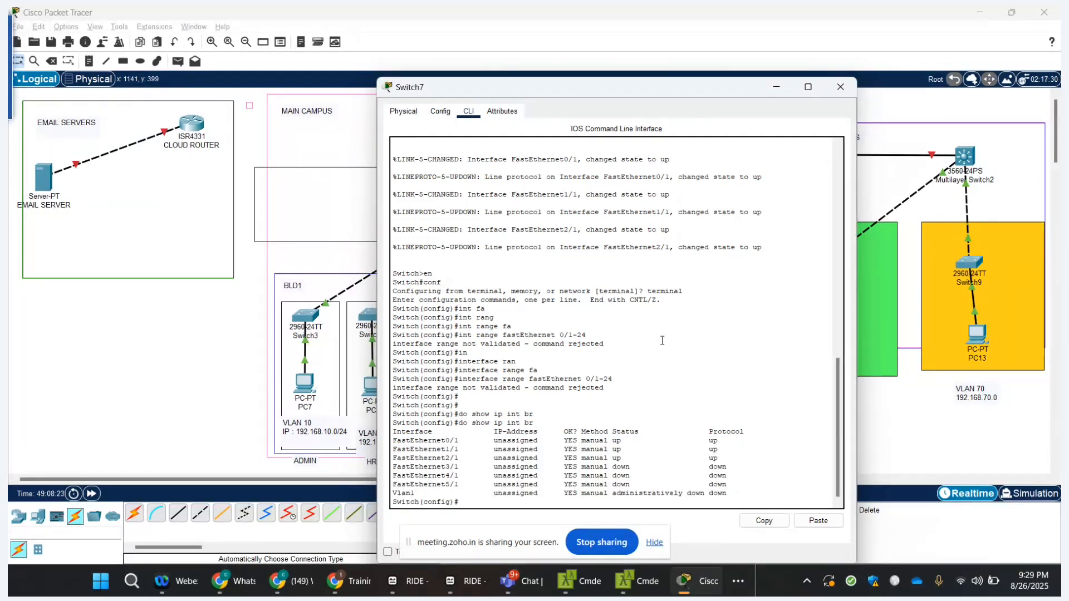
key(Return)
key(Return)
key(Return)
key(Return)
key(Return)
key(Return)
key(Return)
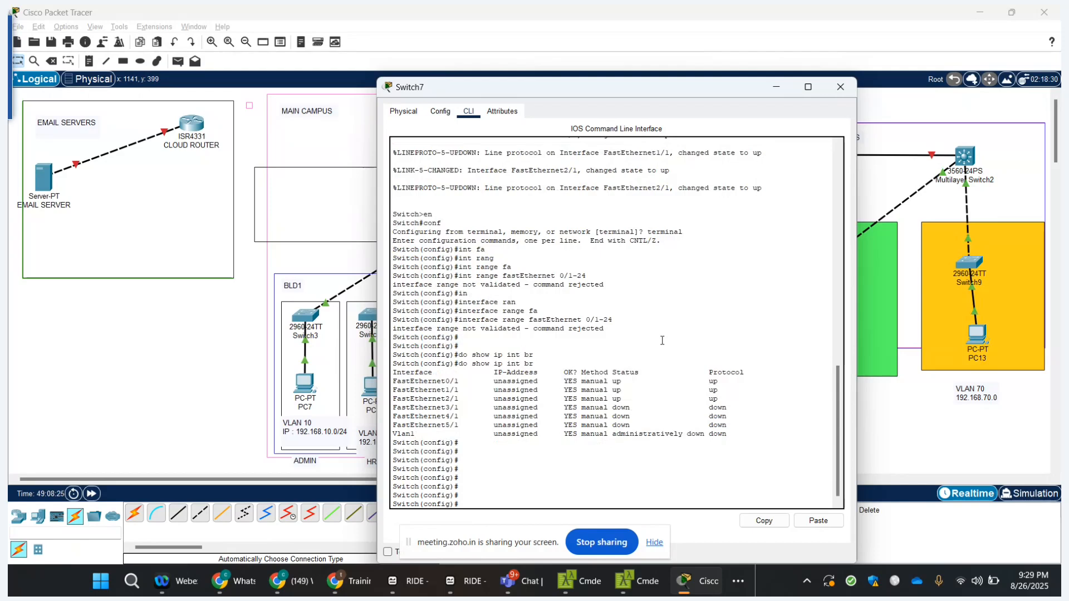
- Inspect Switch7's physical modules, try to add a PT-SWITCH-NM-1CE module to its first empty slot, and close the switch's window
click(841, 87)
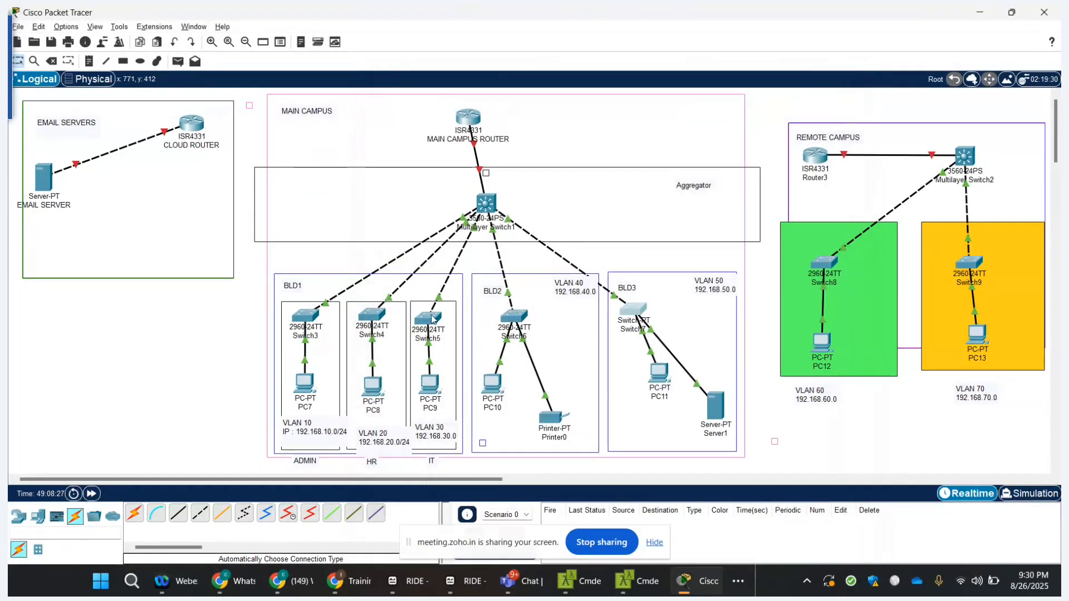
click(633, 311)
click(402, 111)
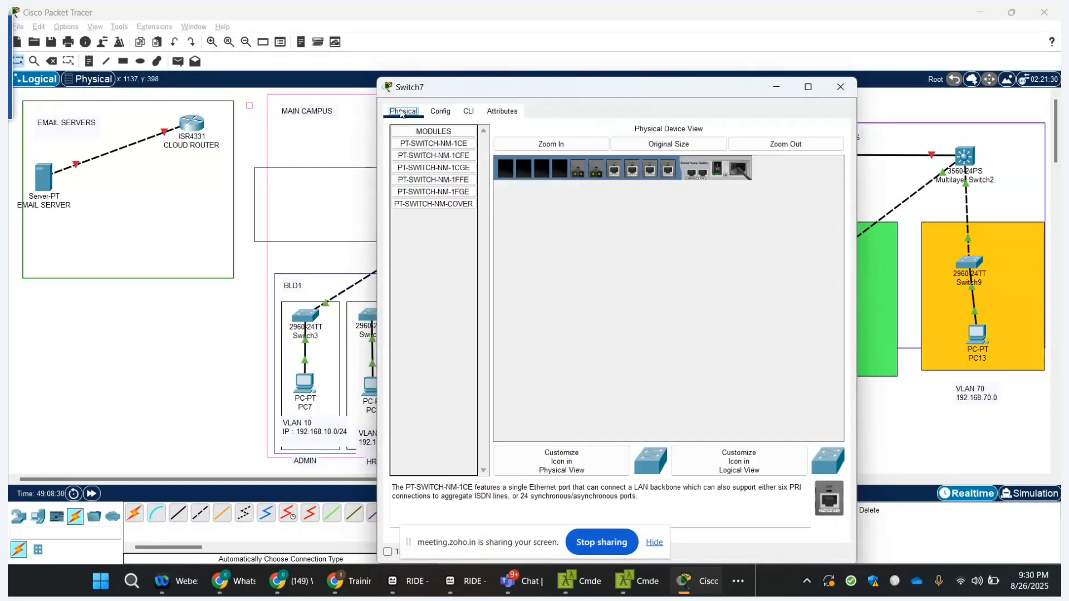
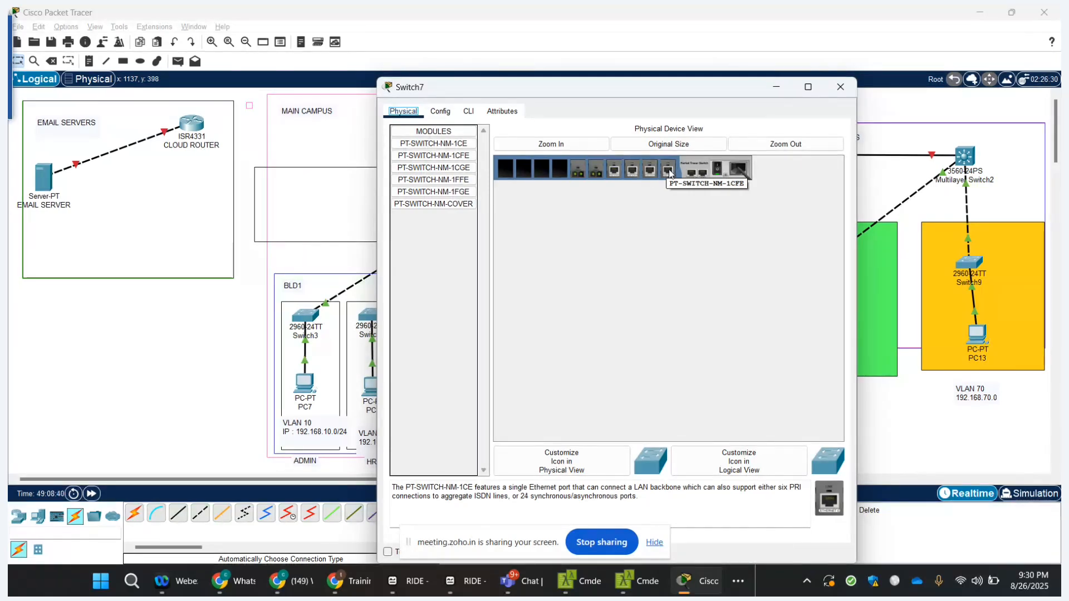
drag(443, 146, 506, 176)
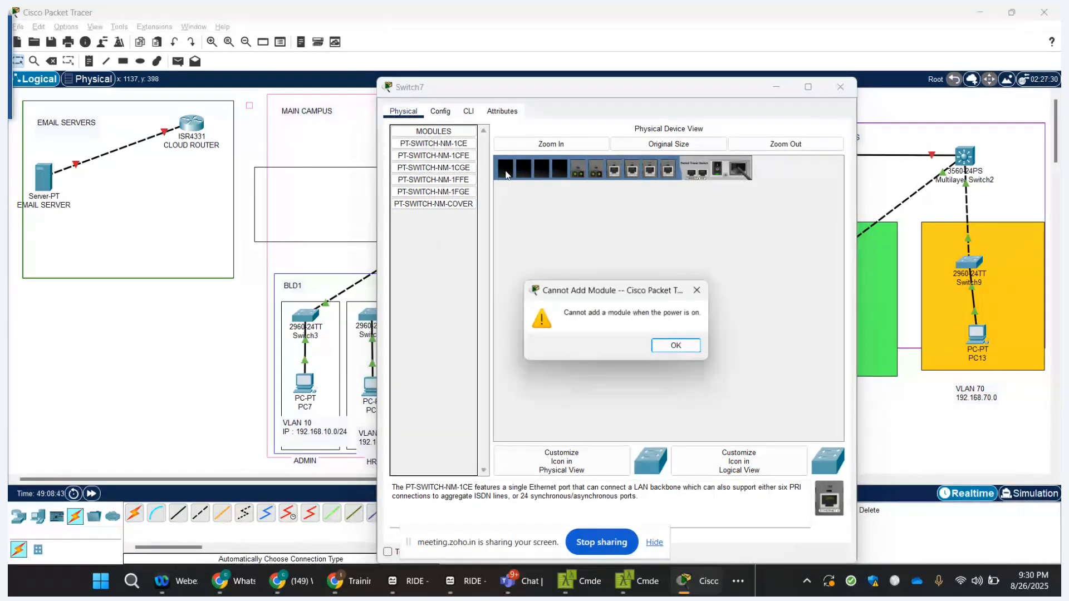
click(675, 346)
click(836, 86)
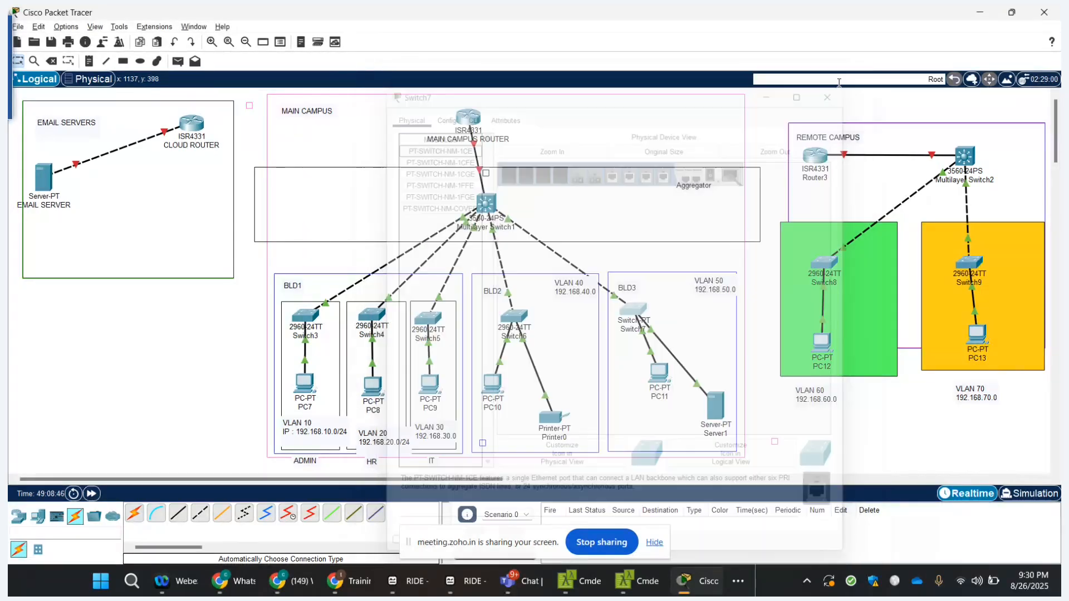
- Reopen Switch7's command line and try to select several ports with "interface range fastEthernet 0/1-2/1"
click(631, 307)
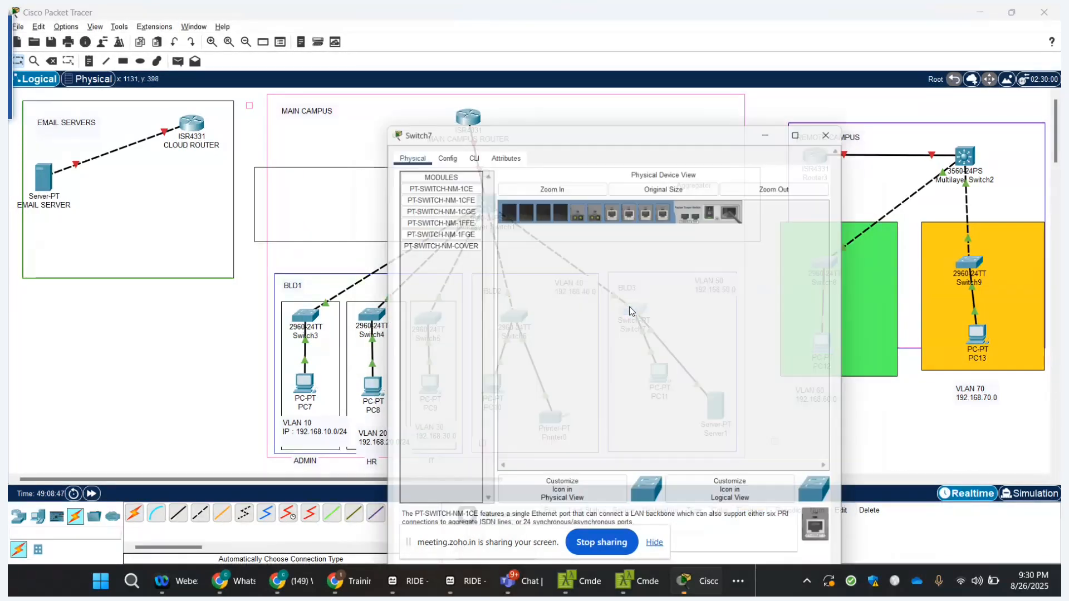
click(468, 111)
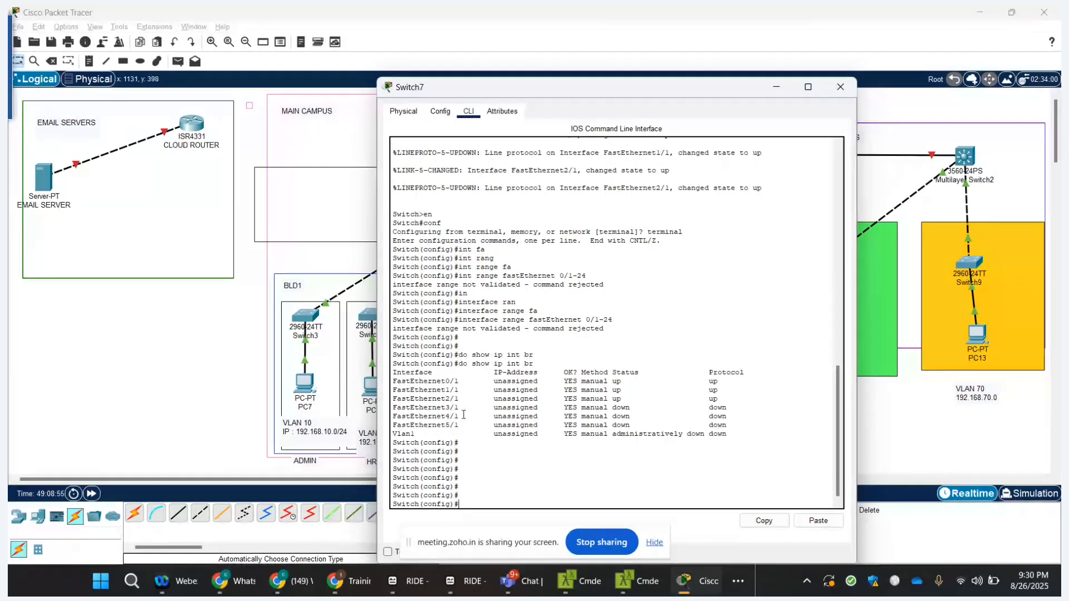
key(Up)
key(Down)
text(int)
key(Tab)
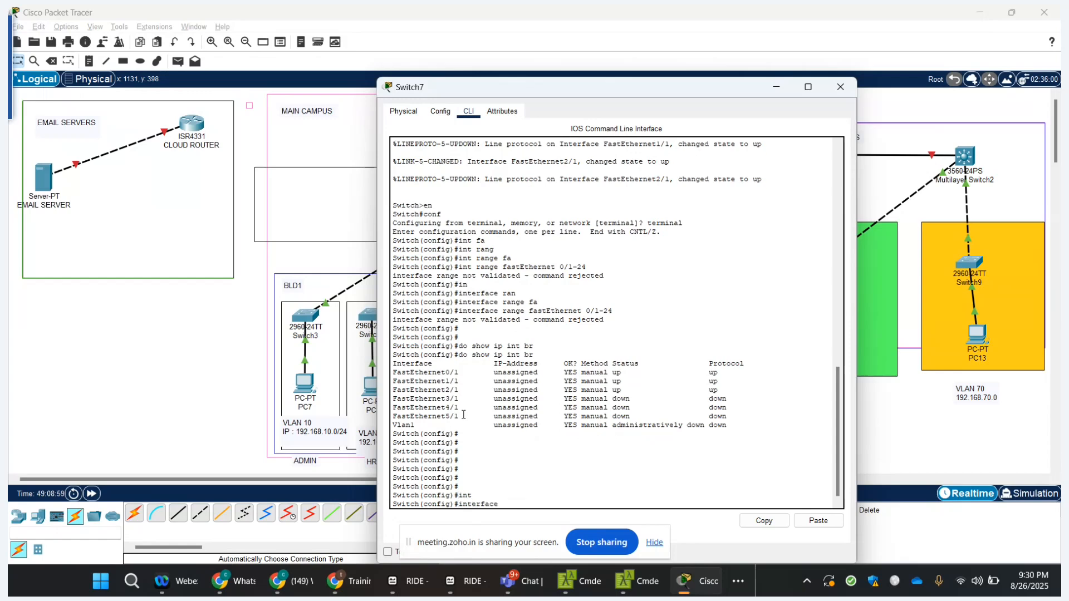
text(rang)
key(Tab)
text(f)
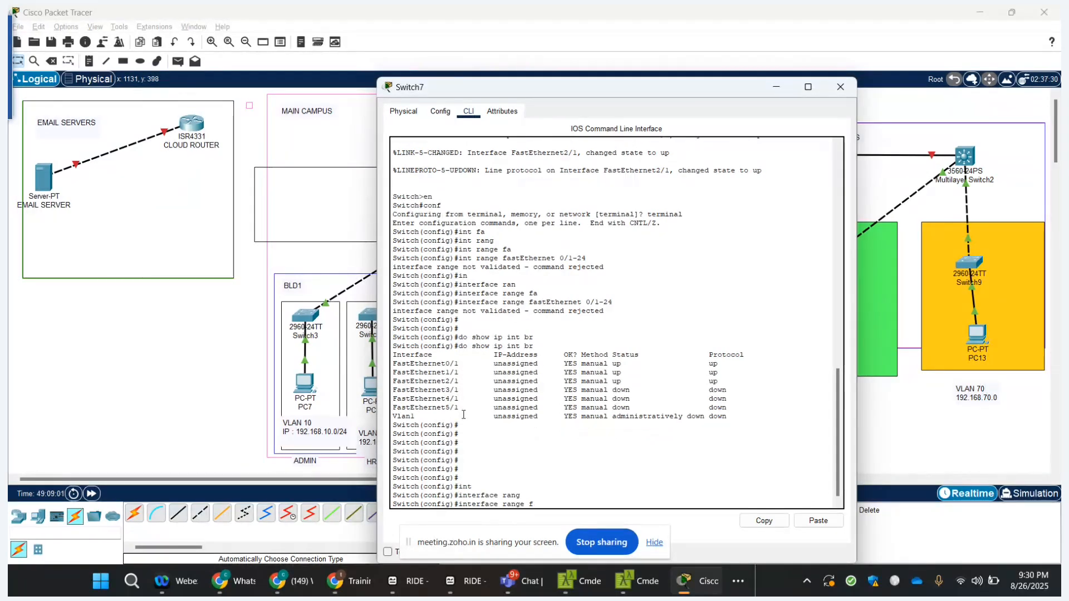
text(as)
key(Tab)
text(0)
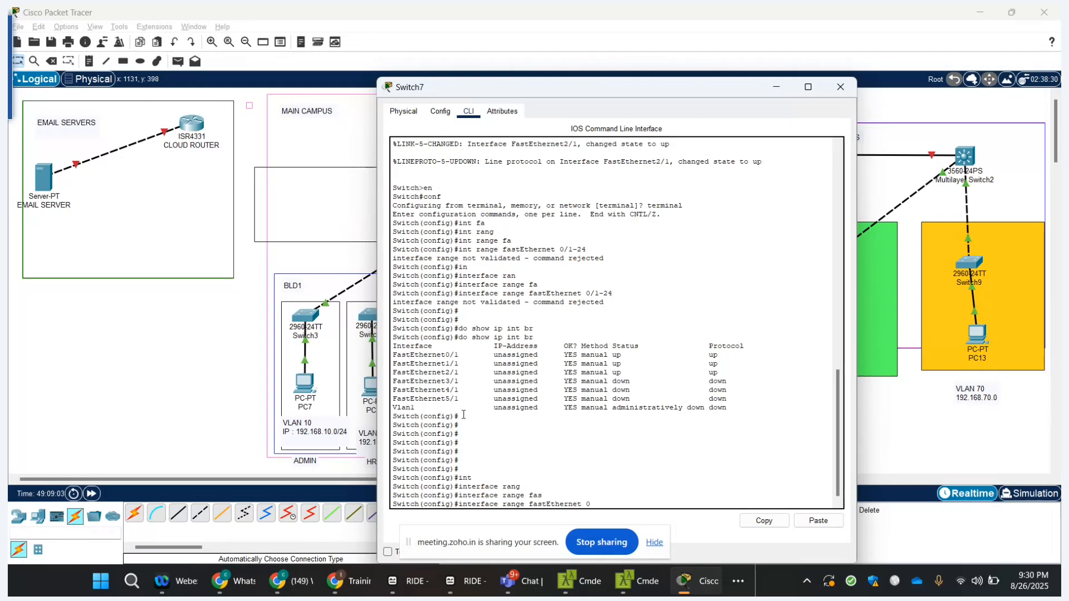
text(/1-2/1)
key(Return)
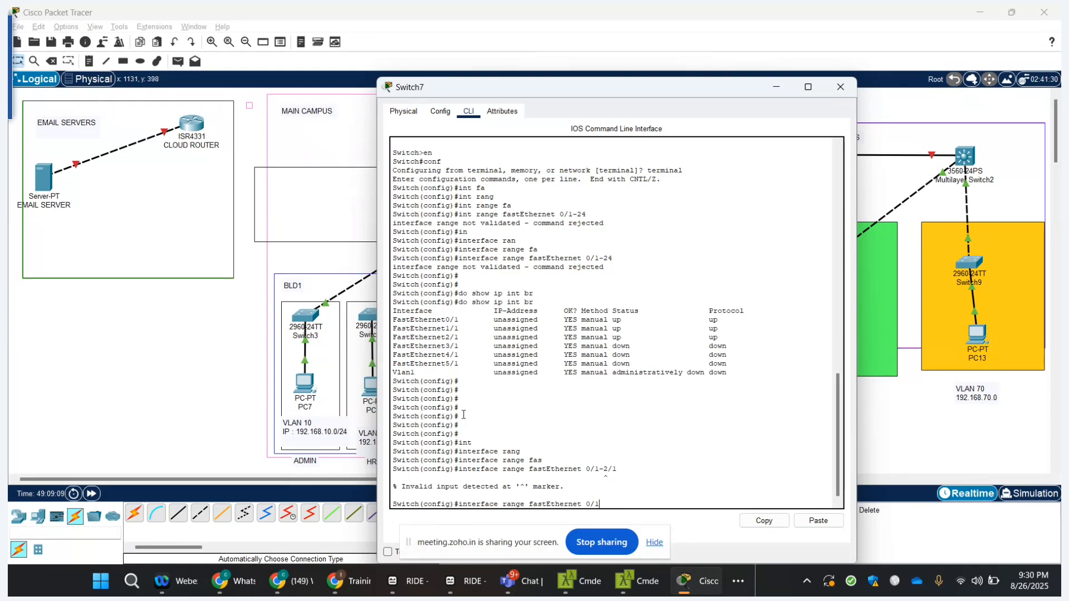
- Enter configuration of Switch7's port with "interface range fastEthernet 0/1" and set it to access mode with "switchport mode access"
key(Return)
text(witch(config-if-range)#s)
key(Tab)
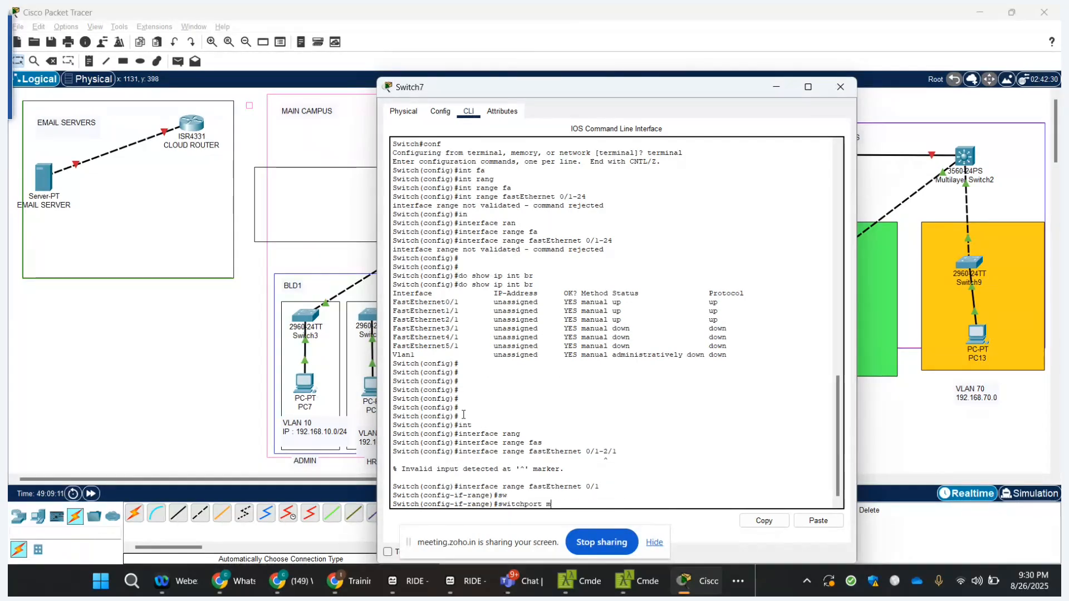
text(mod)
key(Tab)
text(acc)
key(Tab)
key(Return)
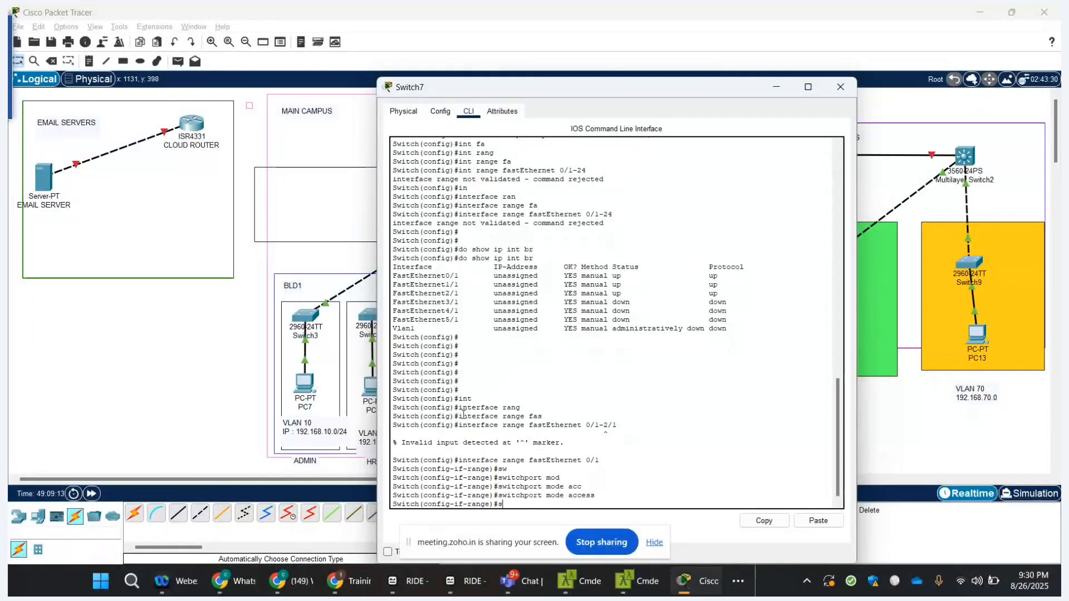
- Assign Switch7's FastEthernet 0/1 port to VLAN 50 with "switchport access vlan 50" and exit interface configuration
text(sw)
key(Tab)
text(acc)
key(Tab)
text(vl)
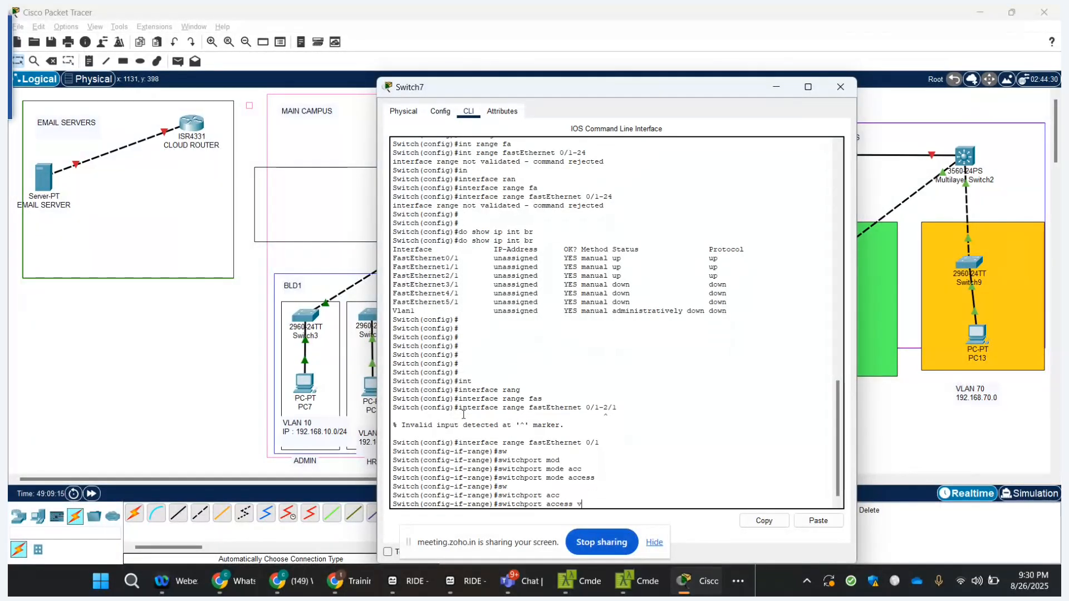
key(Tab)
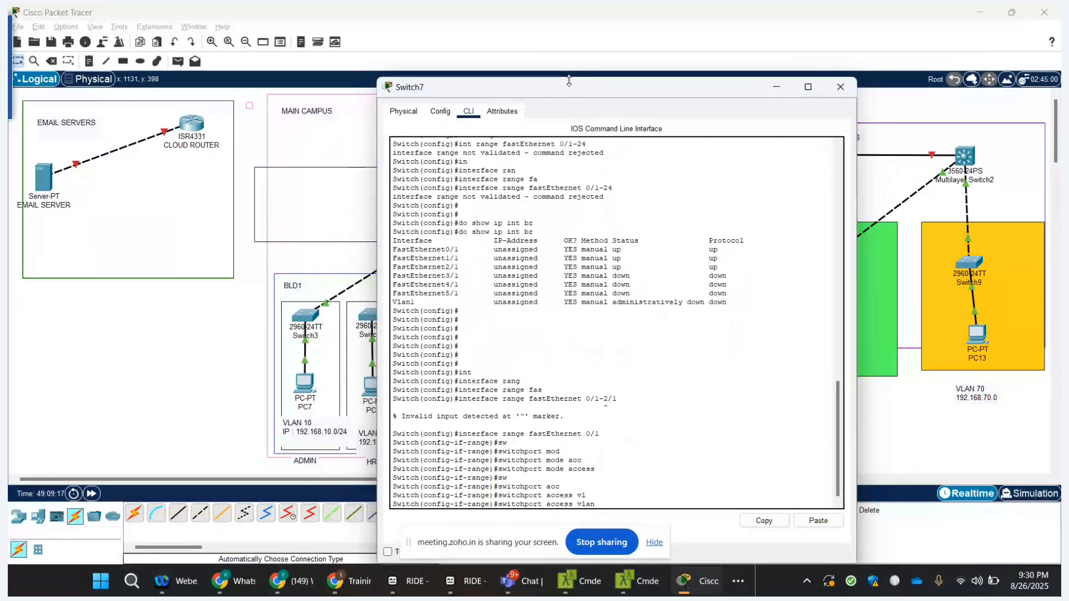
drag(563, 87, 498, 104)
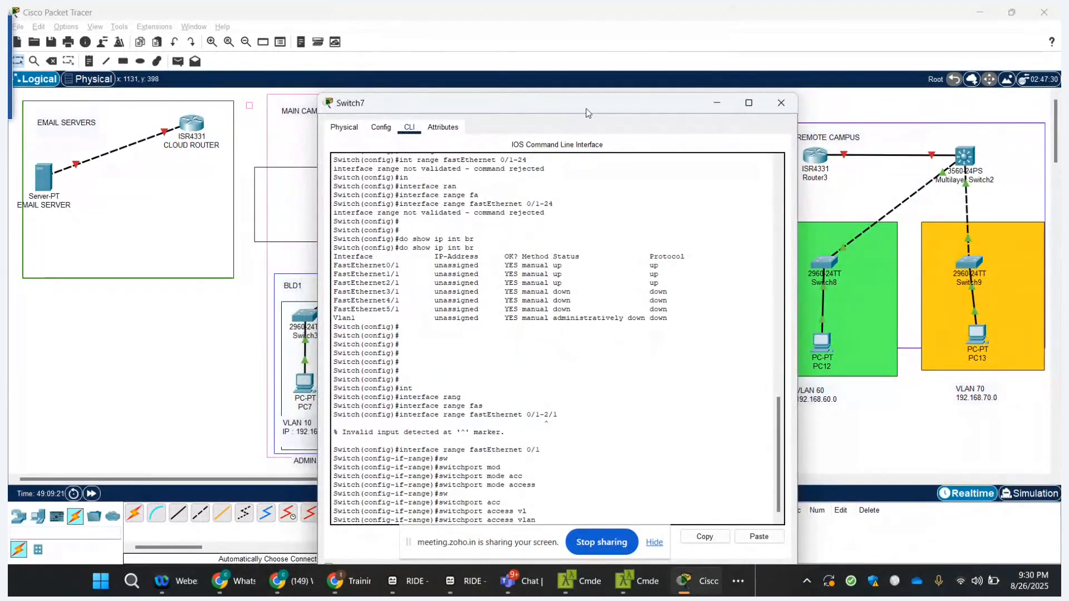
drag(580, 112, 619, 60)
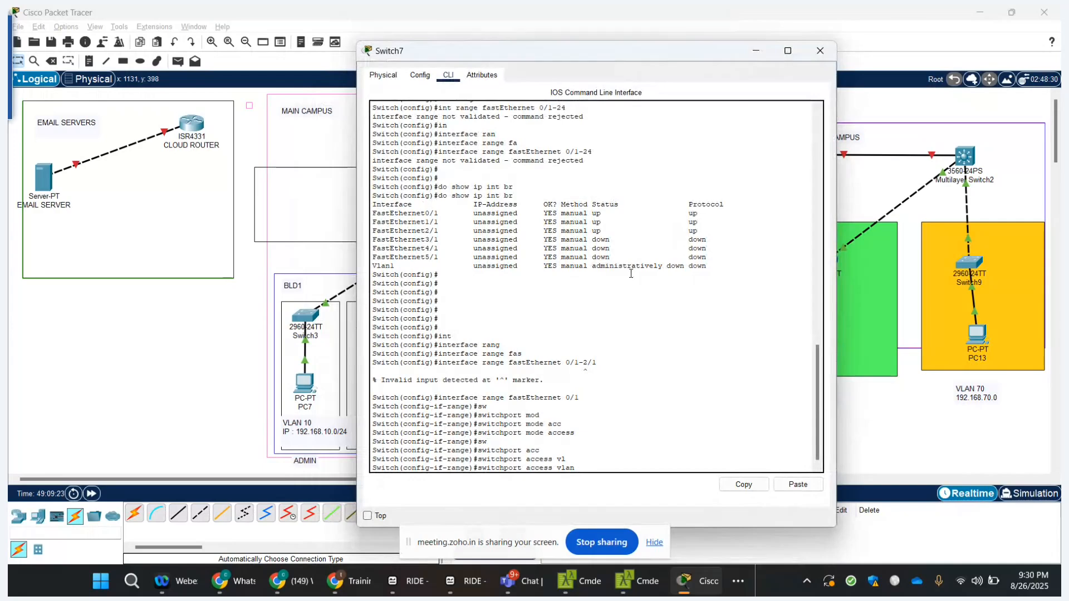
key(Return)
key(Return)
text(exit)
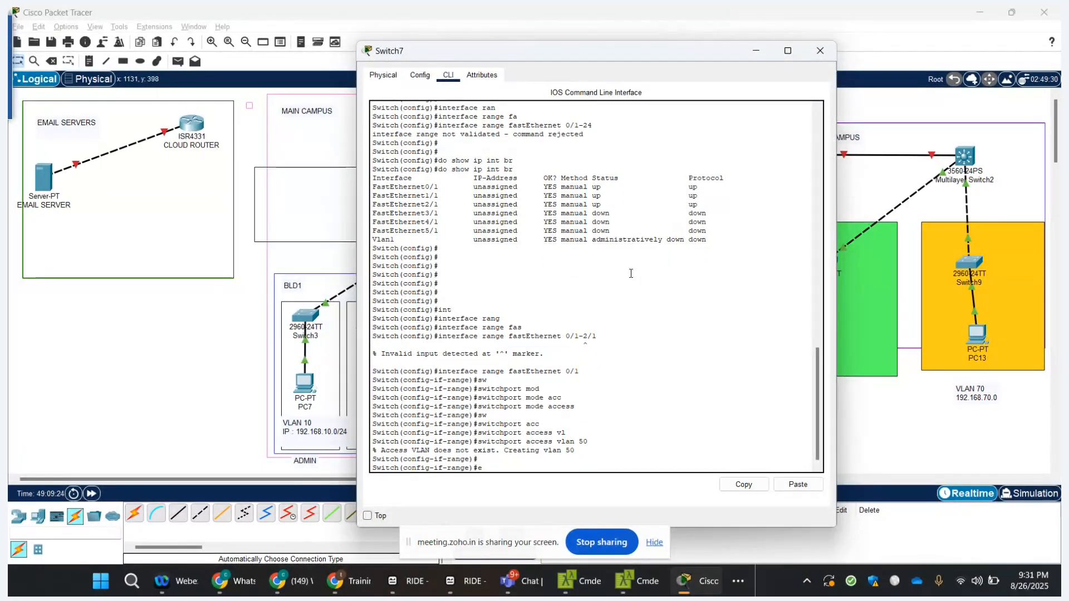
key(Return)
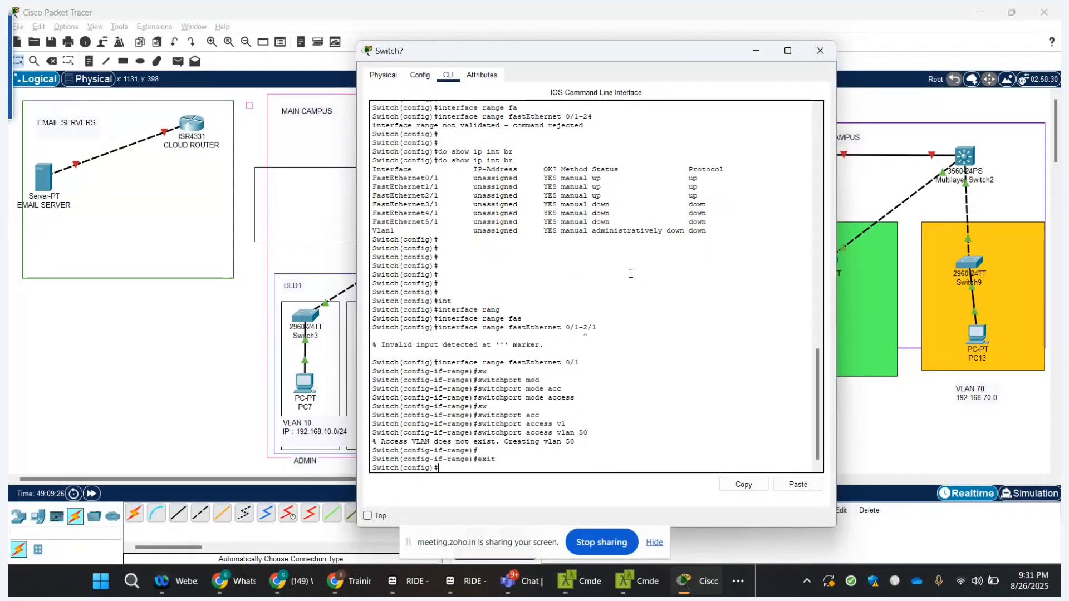
- Enter configuration of Switch7's second port with "interface range fastEthernet 1/1"
key(Up)
key(Up)
key(Up)
key(Up)
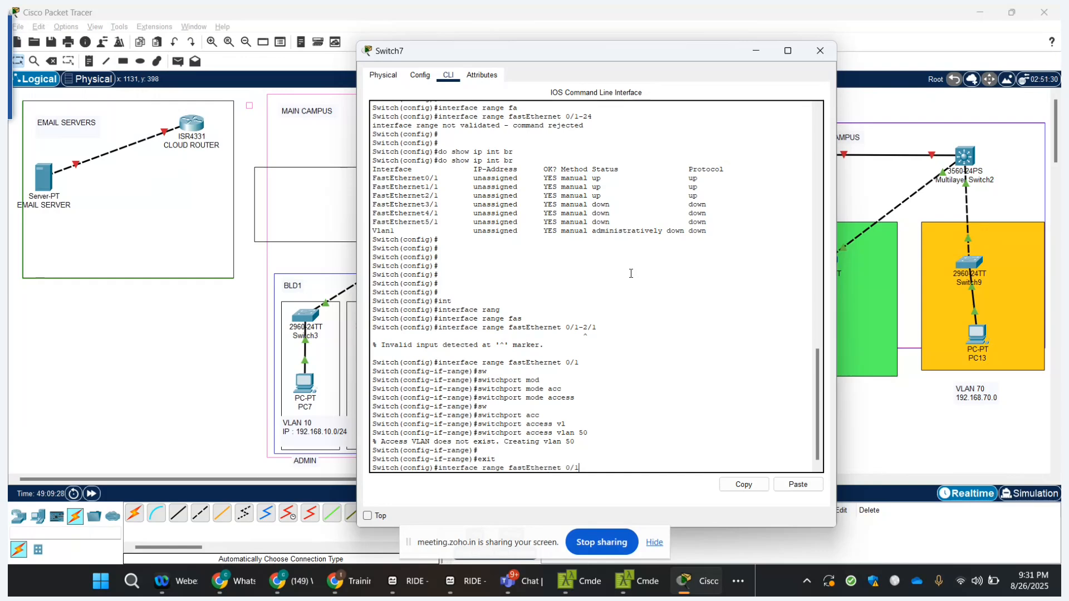
key(BackSpace)
key(BackSpace)
text(1/1)
key(Return)
- Set Switch7's FastEthernet 1/1 port to access mode with "switchport mode access"
key(Up)
key(Up)
key(Up)
key(Up)
key(Up)
key(Up)
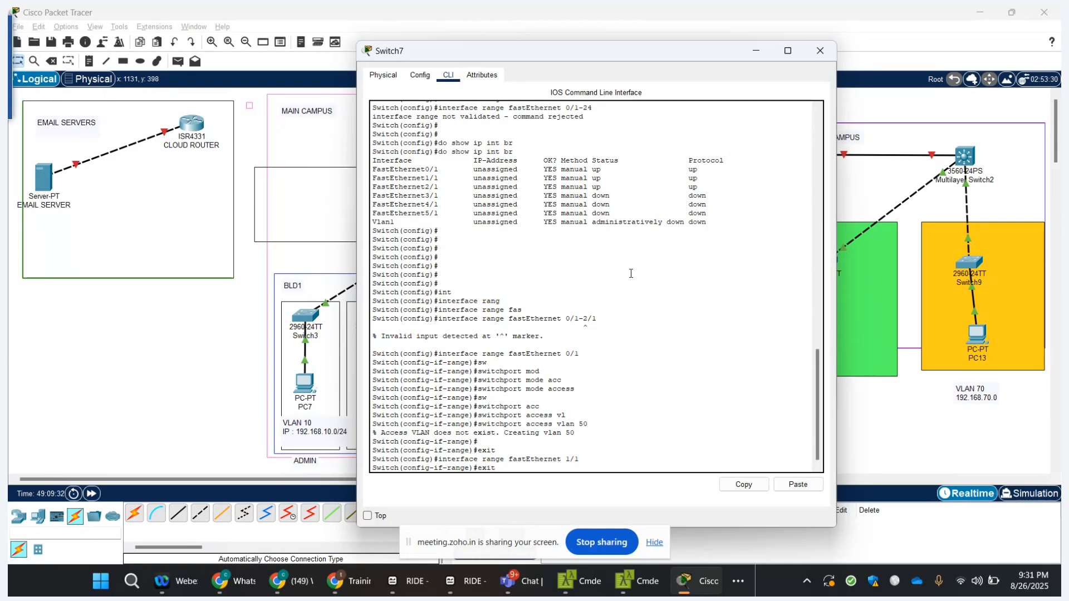
key(Return)
- Assign Switch7's FastEthernet 1/1 port to VLAN 50 with "switchport access vlan 50" and exit interface configuration
key(Up)
key(Up)
key(Up)
key(Up)
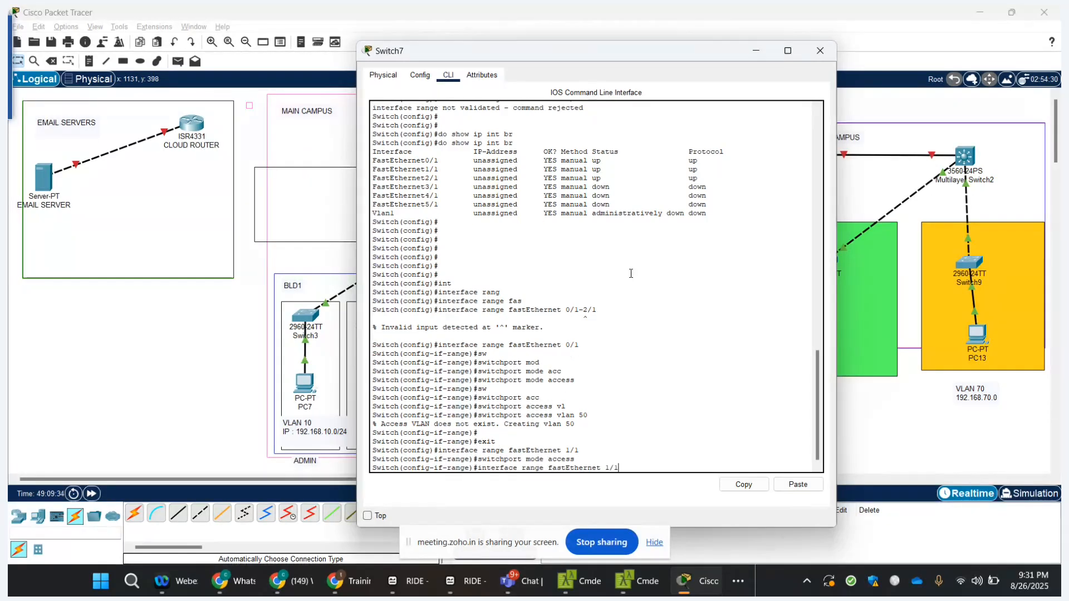
key(Return)
text(exit)
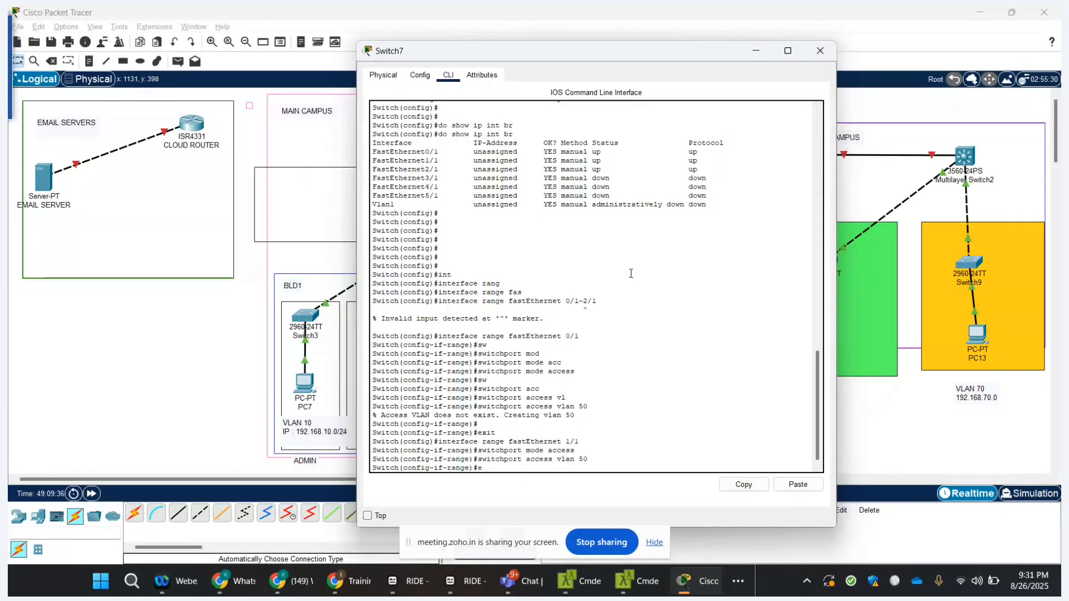
key(Return)
- Enter configuration of Switch7's third port with "interface range fastEthernet 2/1" and set it to access mode with "switchport mode access"
key(Up)
key(Up)
key(Up)
key(Up)
key(Up)
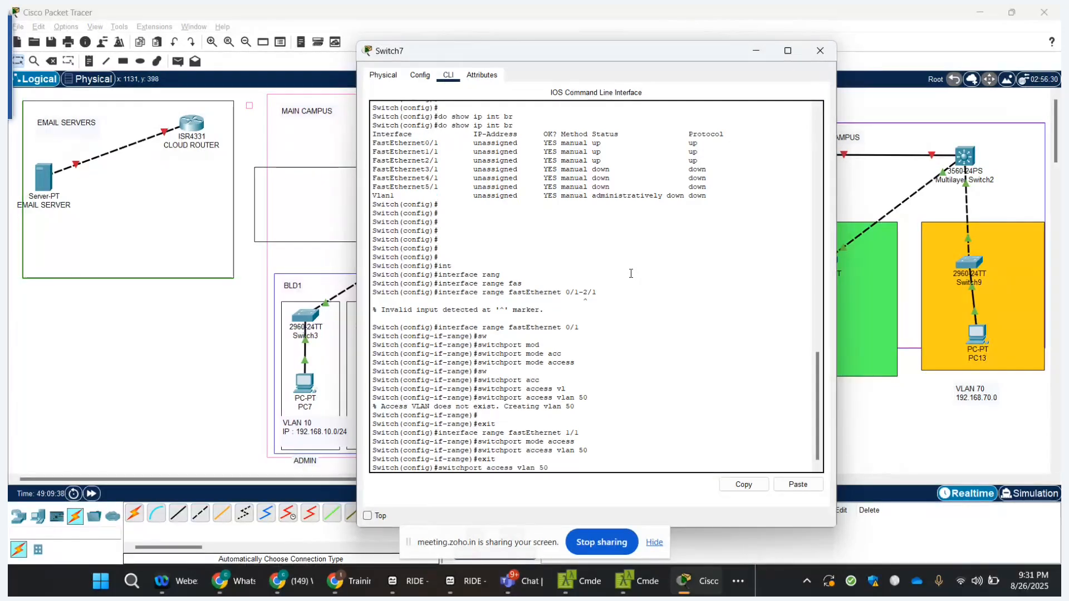
key(Down)
key(BackSpace)
key(BackSpace)
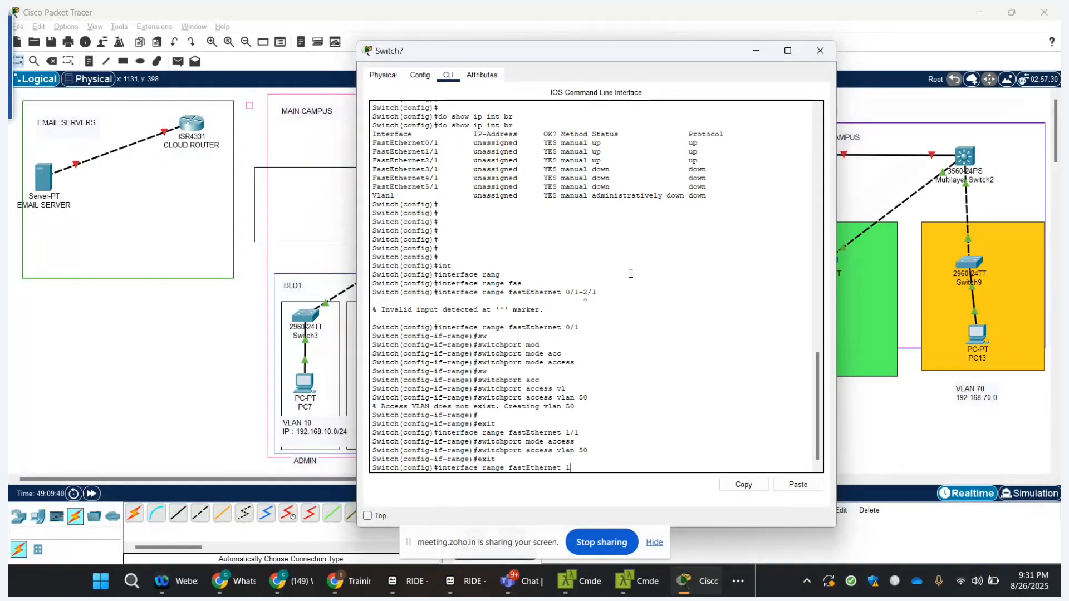
text(2/1)
key(Return)
text(switchport mode access)
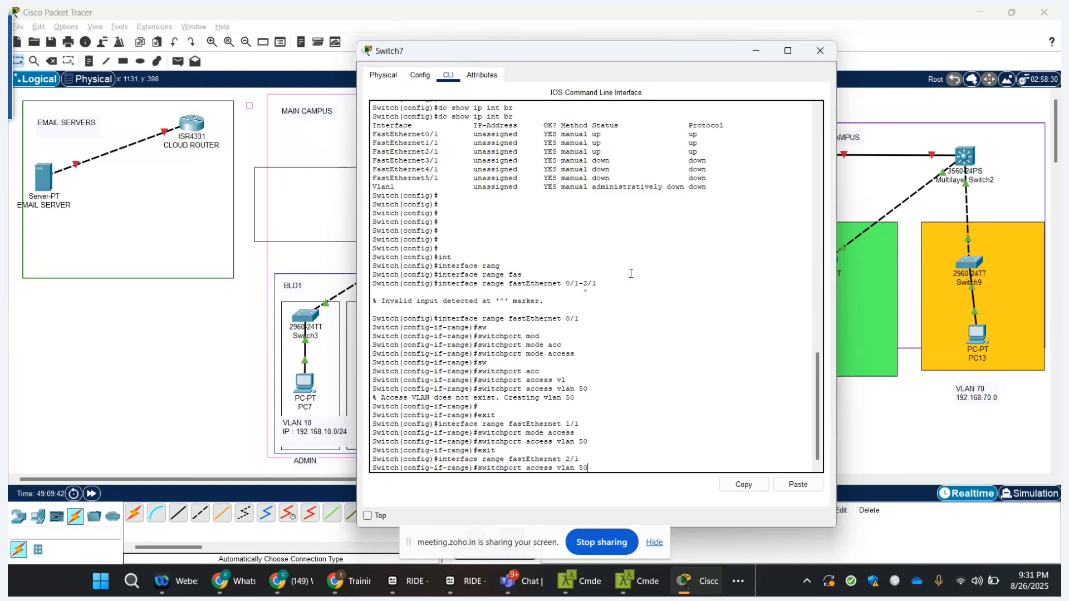
key(Return)
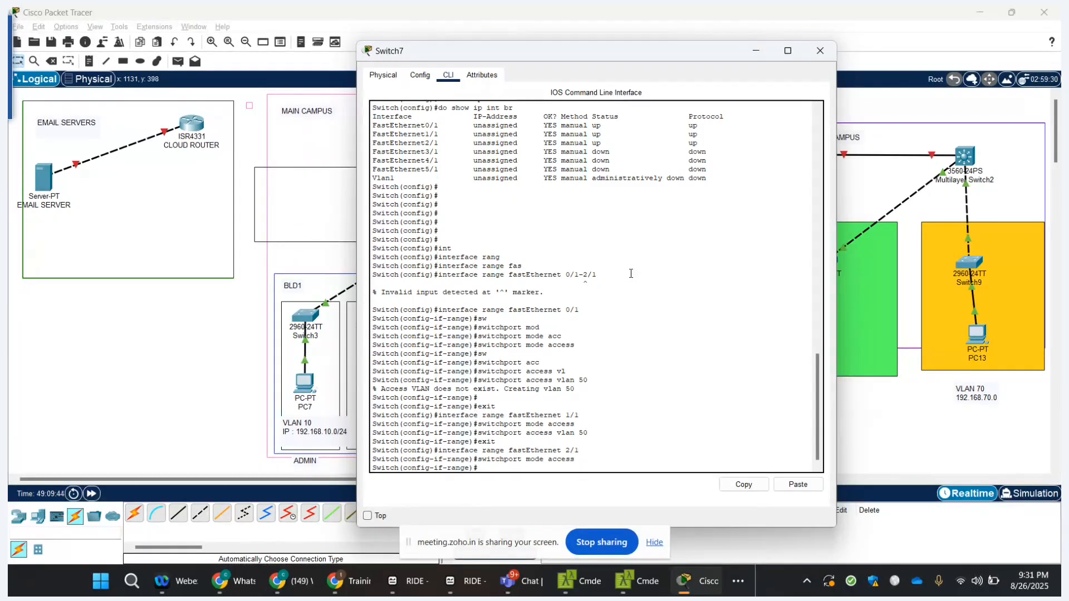
- Assign Switch7's FastEthernet 2/1 port to VLAN 50 with "switchport access vlan 50" and close the switch's window
key(Up)
key(Up)
key(Up)
key(Up)
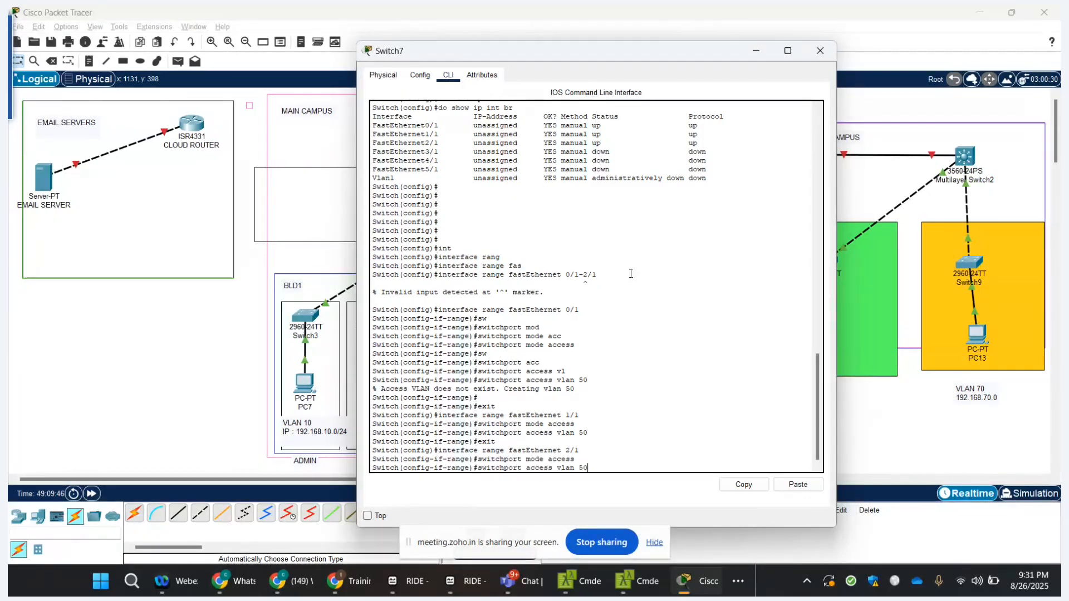
key(Return)
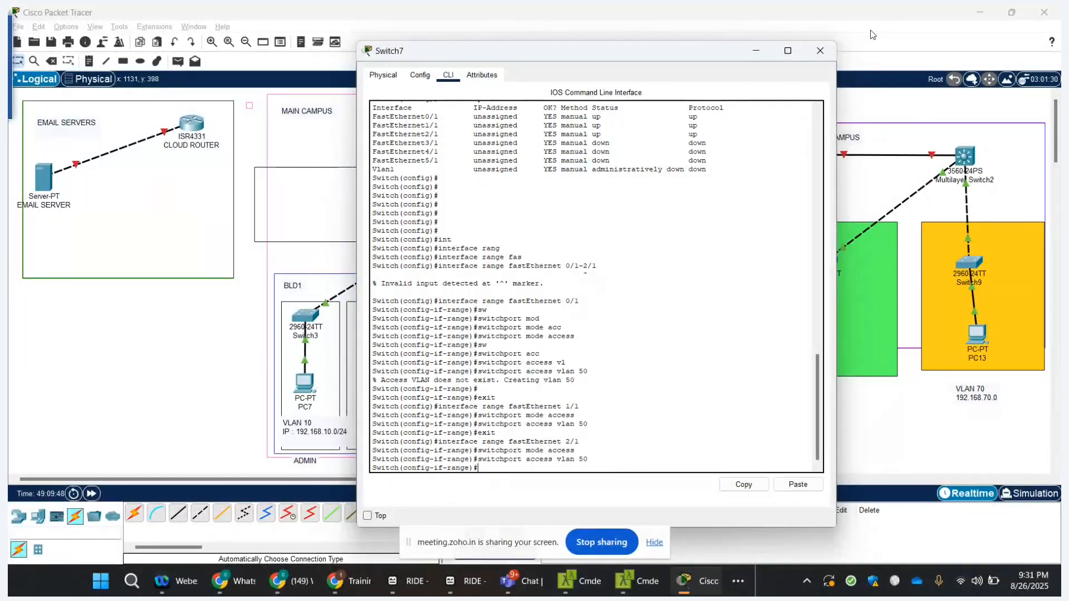
click(820, 51)
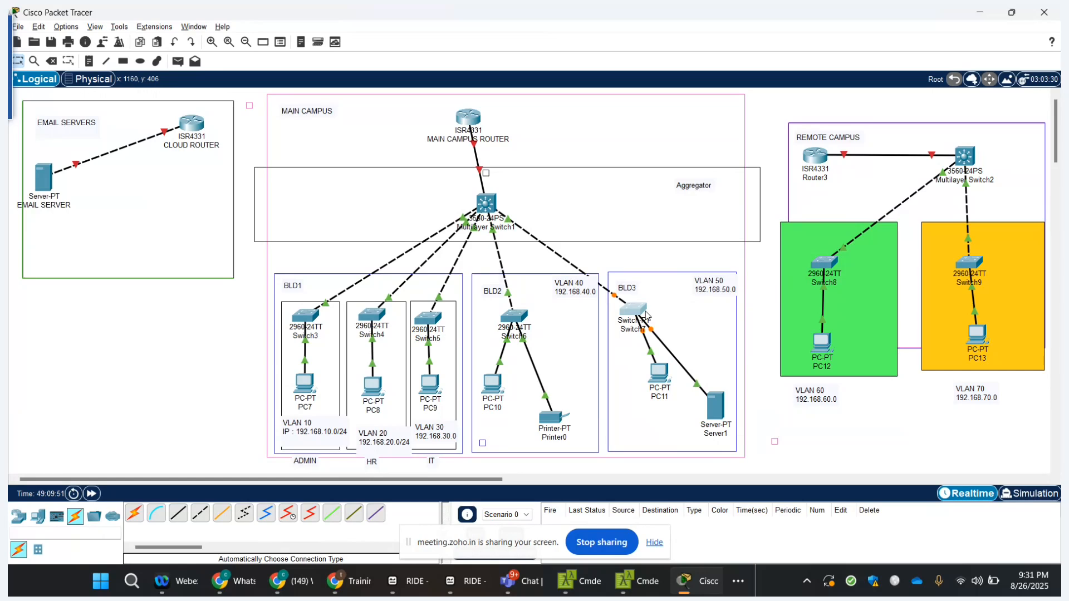
- Open the command line of Switch8 in the remote campus's green area and enter privileged mode with "en"
click(828, 264)
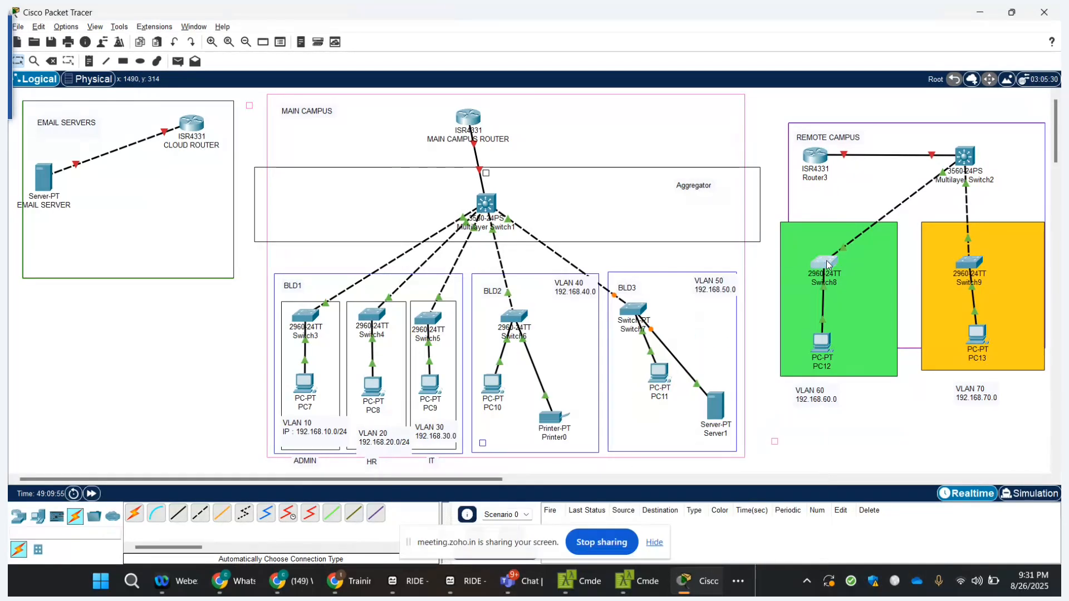
click(469, 110)
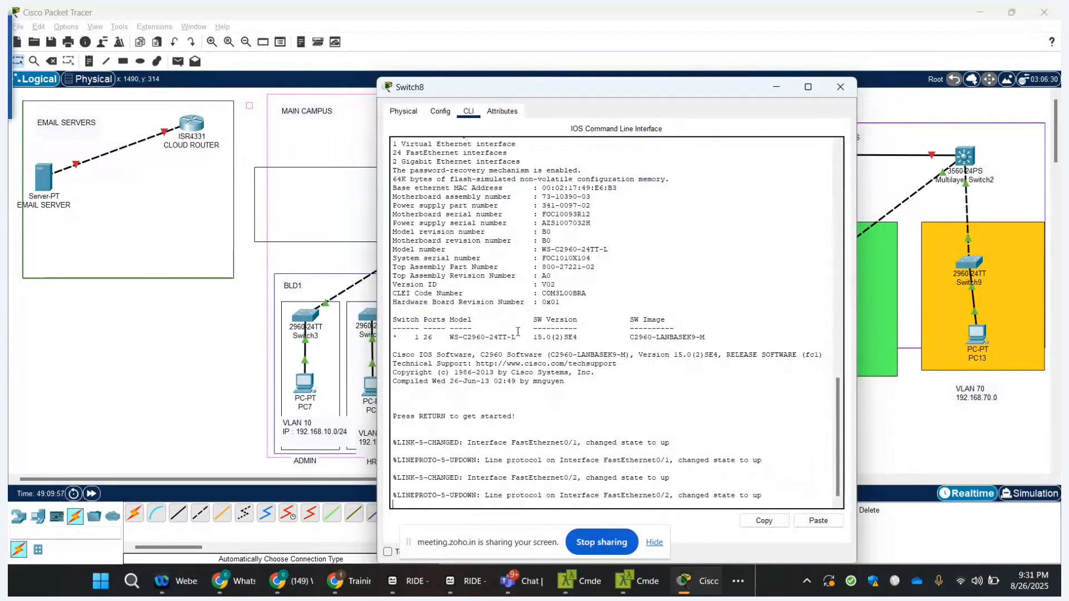
key(Return)
text(en)
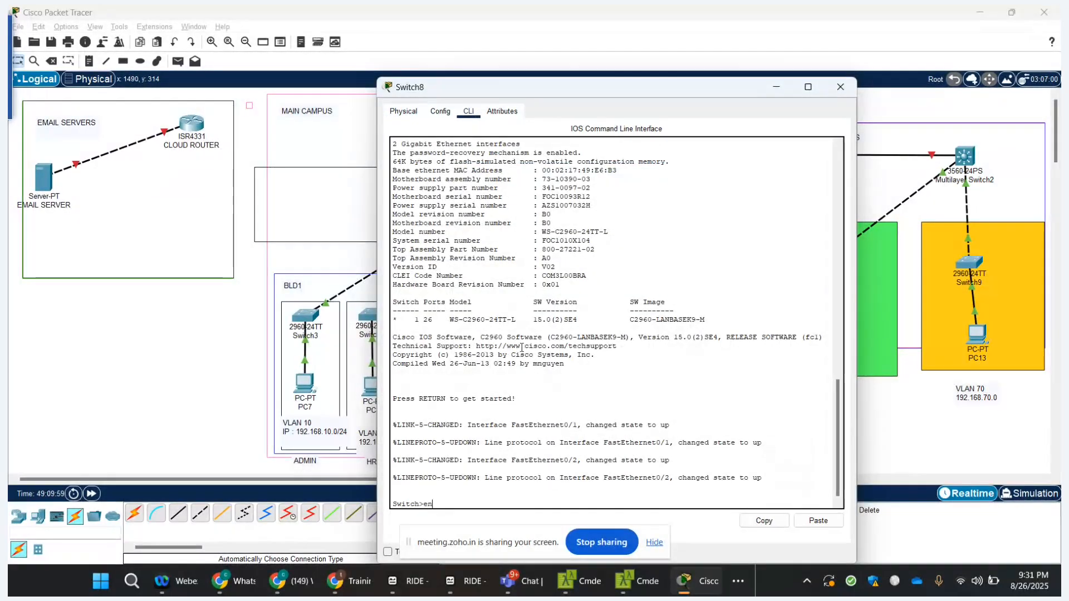
key(Return)
- List Switch8's interfaces with "show ip int brief"
text(show ip )
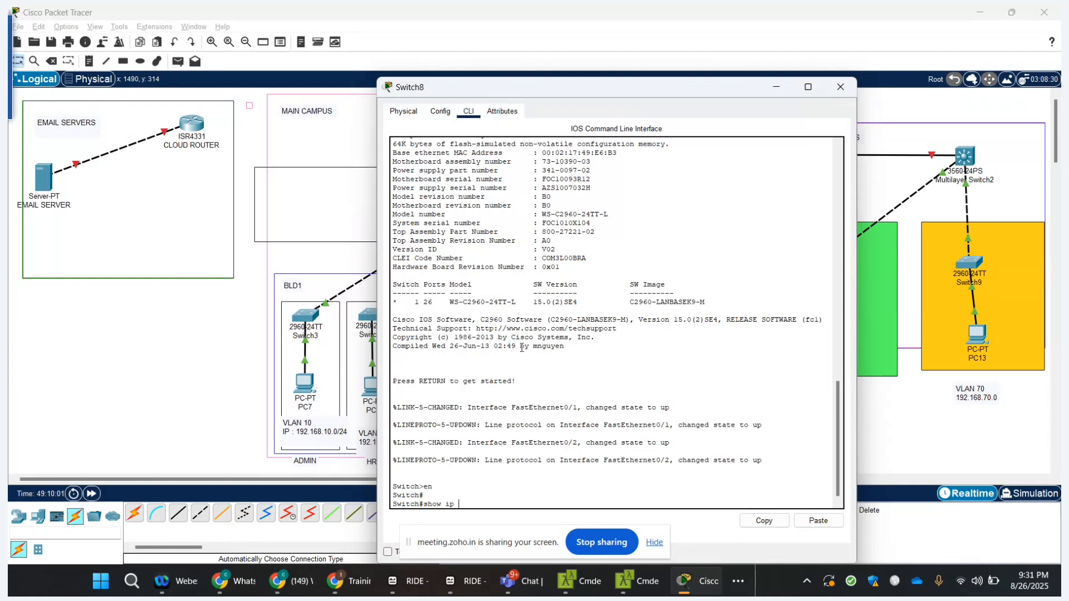
text(int br)
key(Tab)
key(Return)
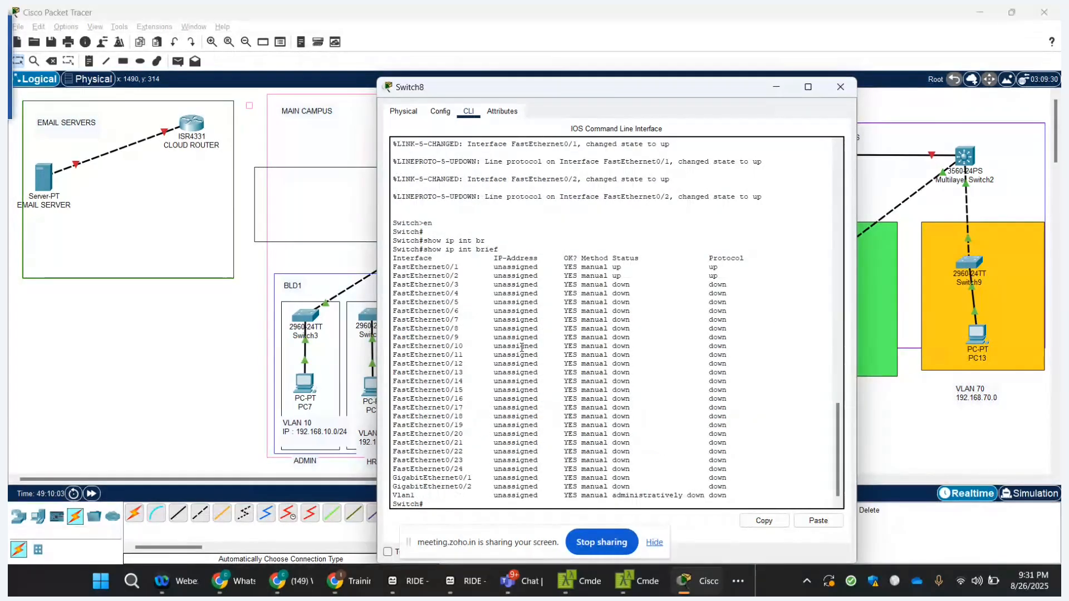
- Enter Switch8's global configuration with "conf t" and select its FastEthernet ports with "int range fastEthernet 0/1-24"
text(conf t)
key(Return)
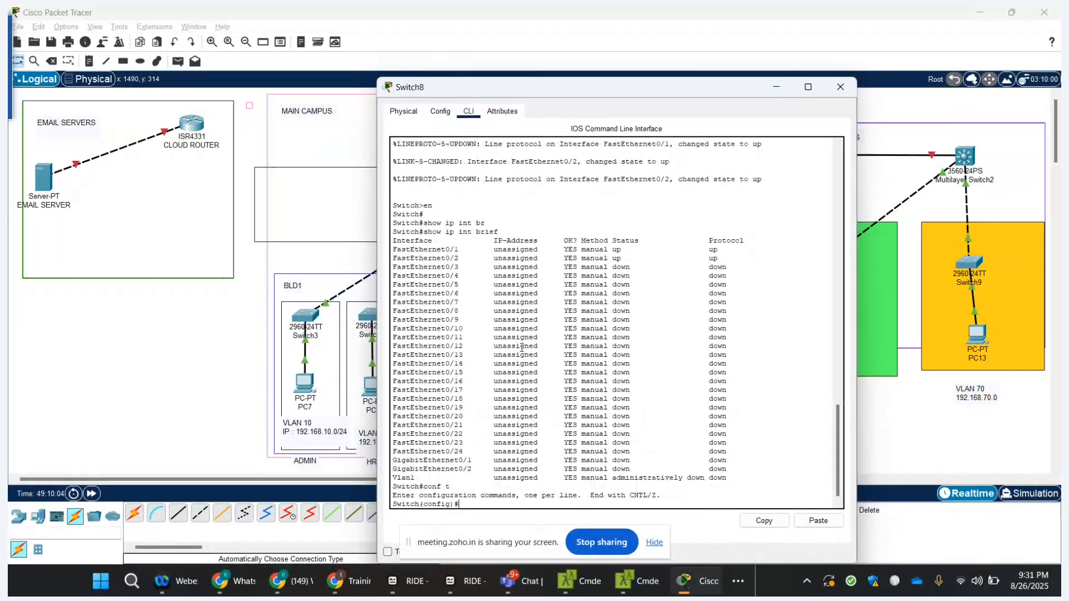
text(int fang)
key(Tab)
text(fas)
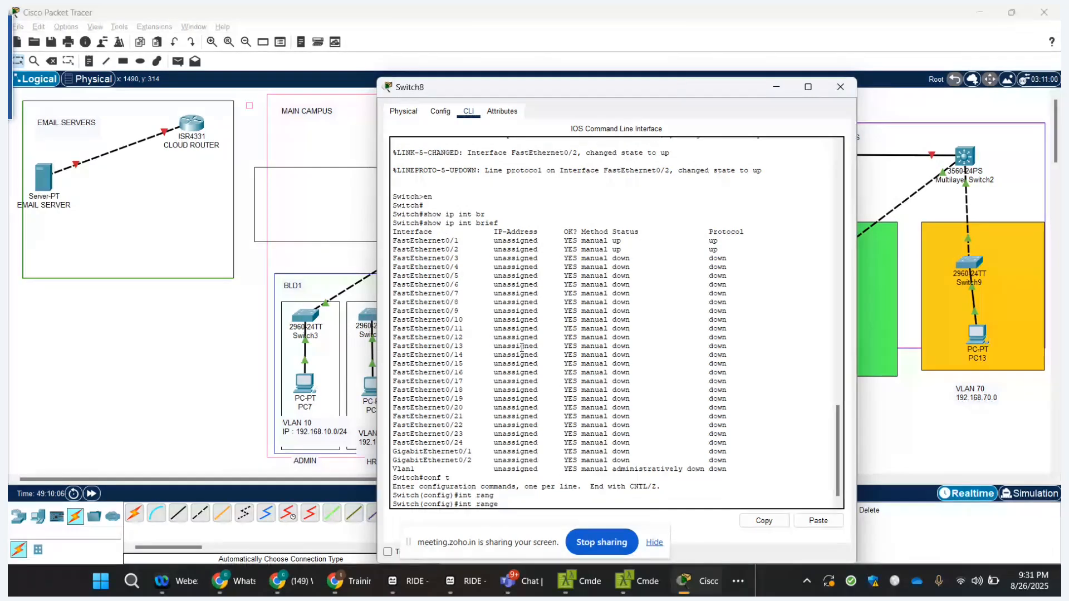
key(Tab)
text(0/1-2)
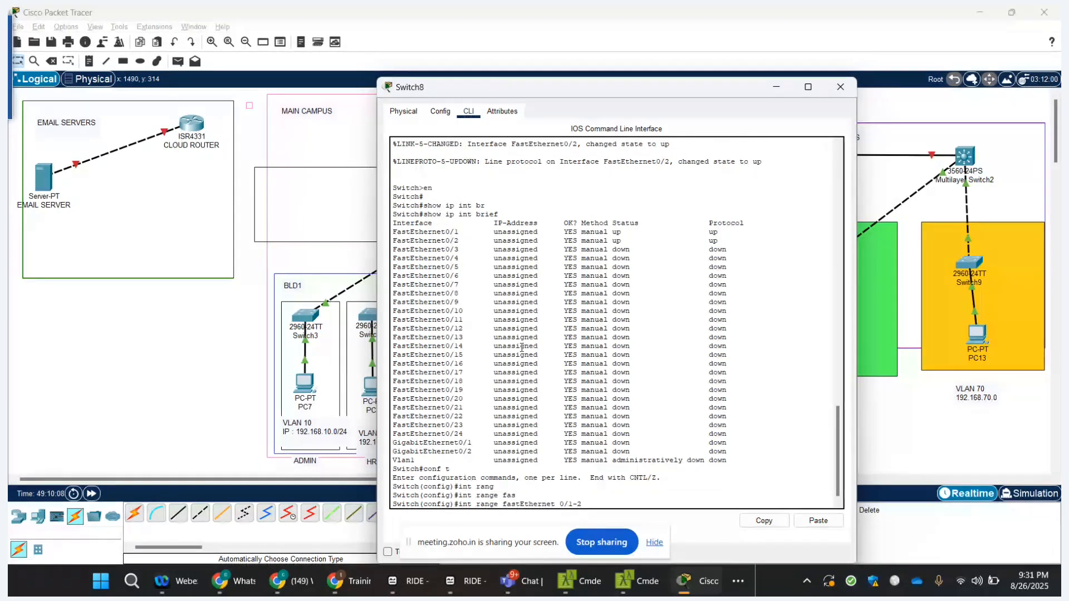
text(4)
key(Return)
- Set Switch8's selected FastEthernet ports to access mode with "switchport mode access"
text(sw)
key(Tab)
text(mod)
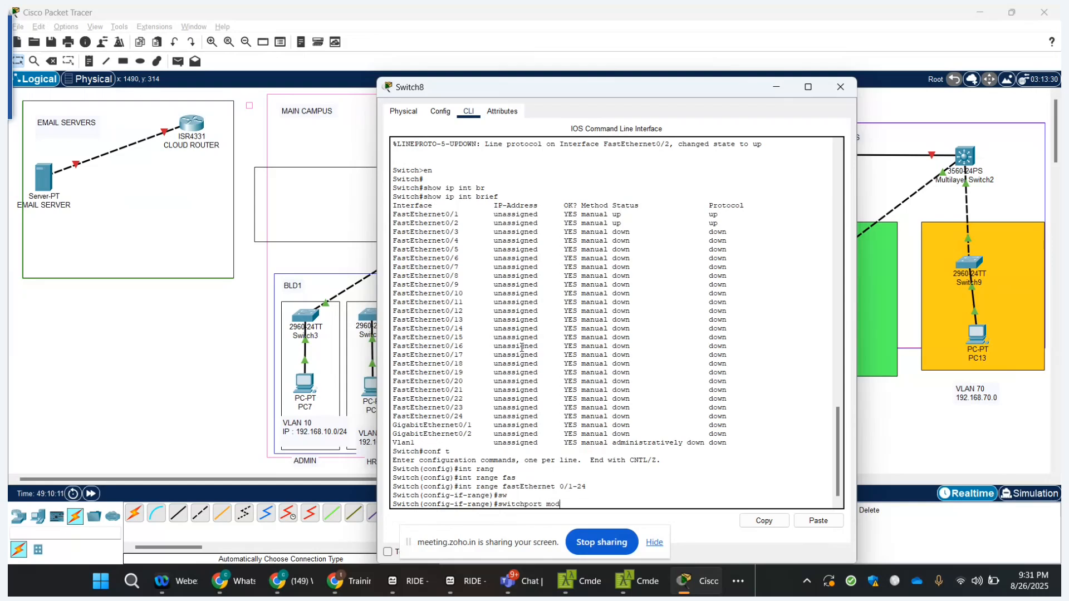
key(Tab)
text(acc)
key(Tab)
key(Return)
- Assign Switch8's selected ports to VLAN 60 with "switchport access vlan 60" and close the switch's window
text(sw)
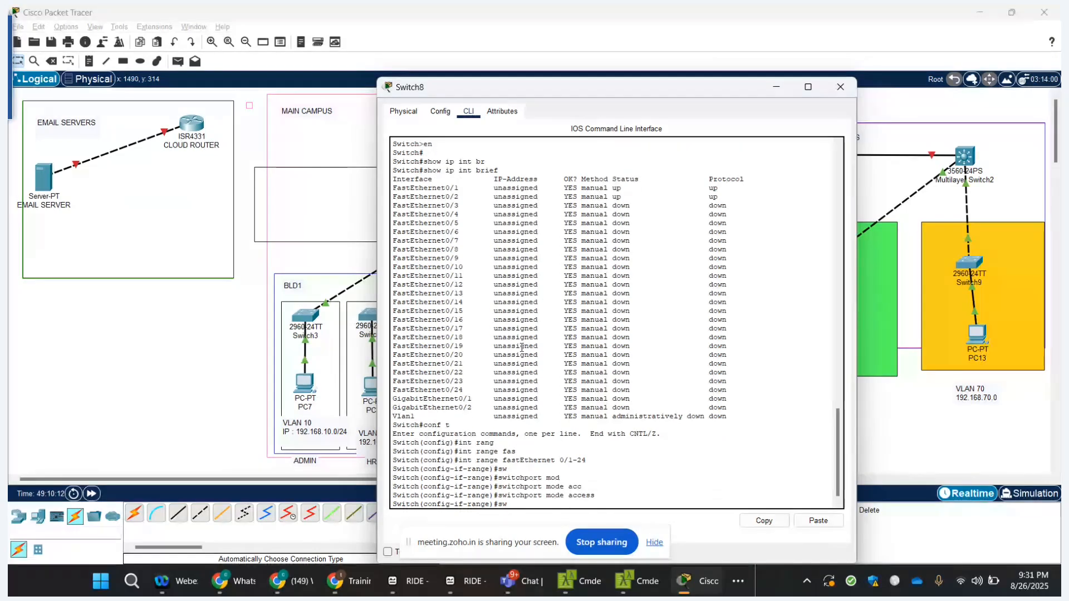
key(Tab)
text(acc)
key(Tab)
text(vl)
key(Tab)
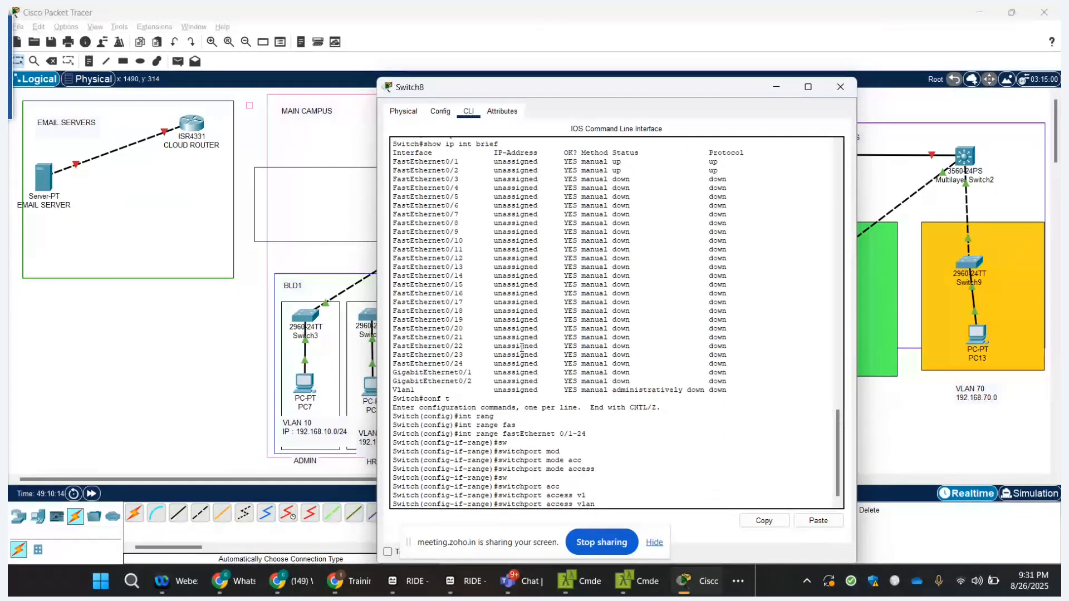
text(5)
text(0)
key(Return)
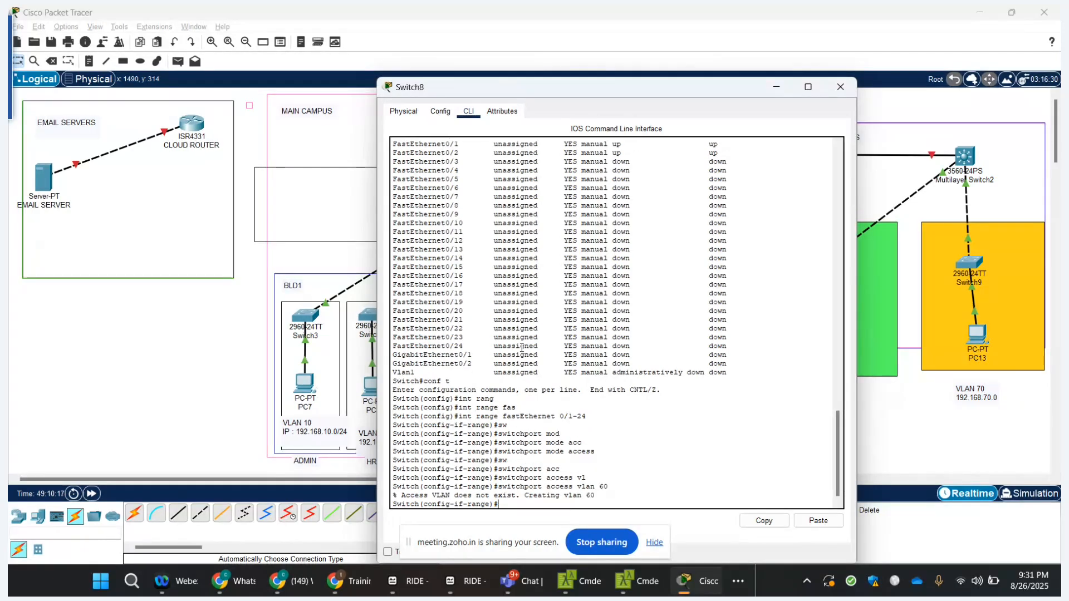
click(838, 88)
- Open Switch9's command line and enter global configuration mode with "en" and "conf t"
click(961, 266)
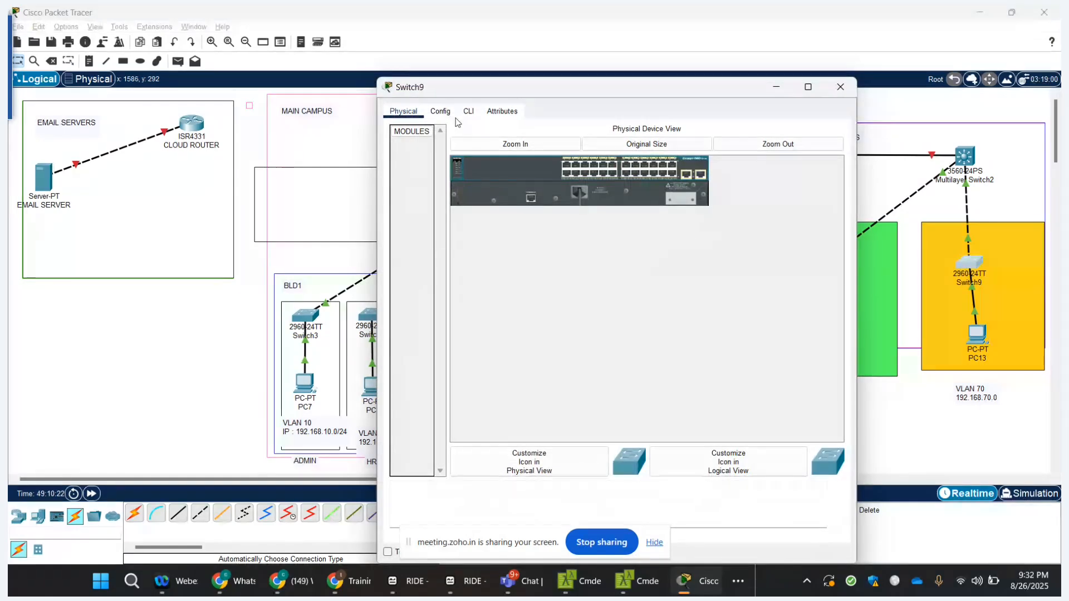
click(468, 111)
key(Return)
key(Return)
text(en)
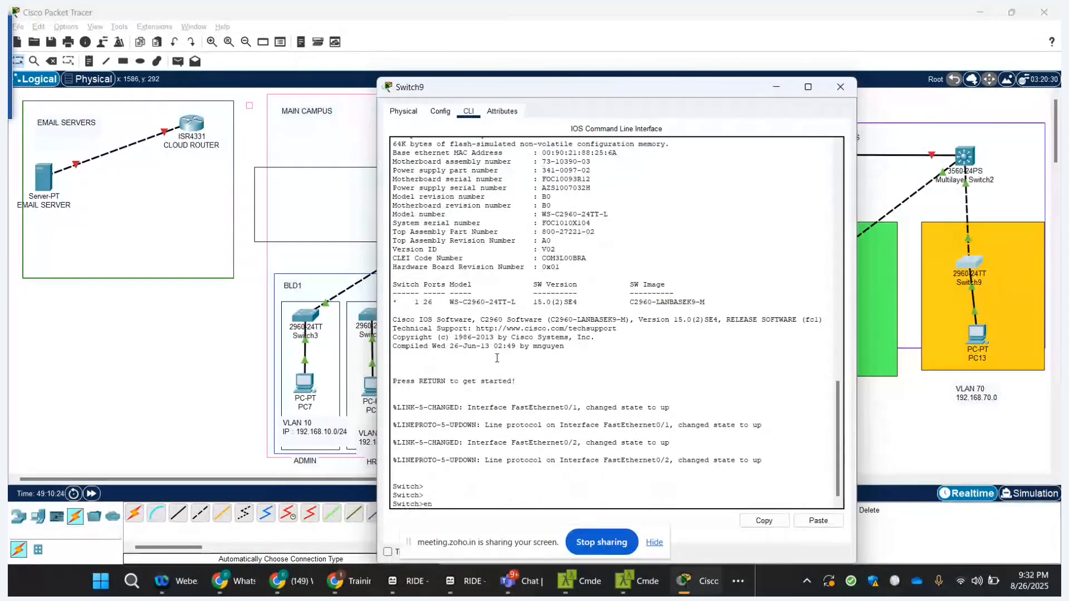
key(Return)
key(Return)
text(conf t)
key(Return)
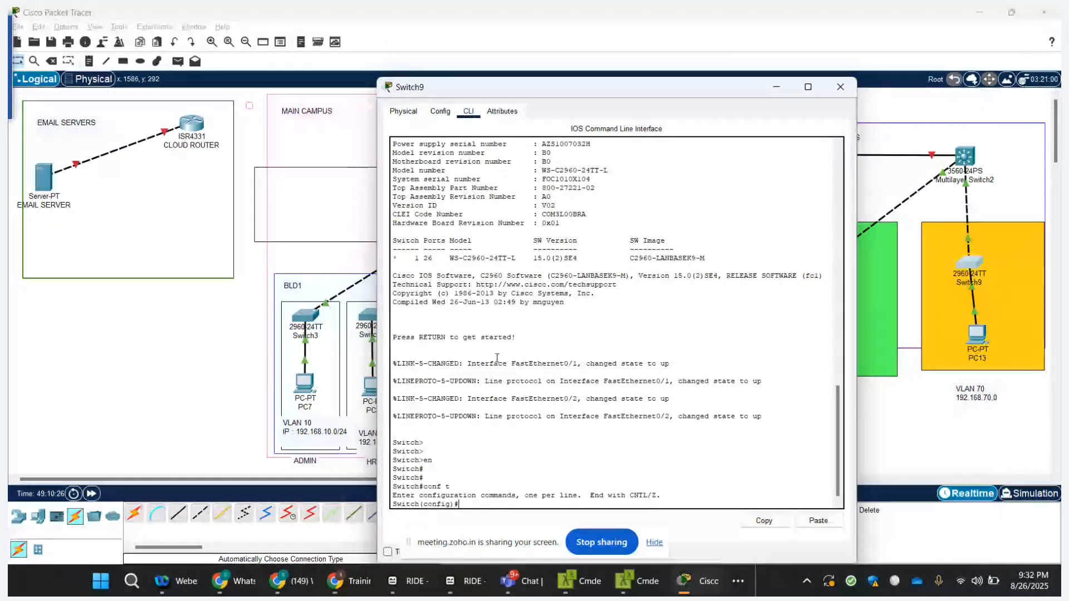
- Select all of Switch9's FastEthernet ports for configuration with "int range fastEthernet 0/1-24"
text(int)
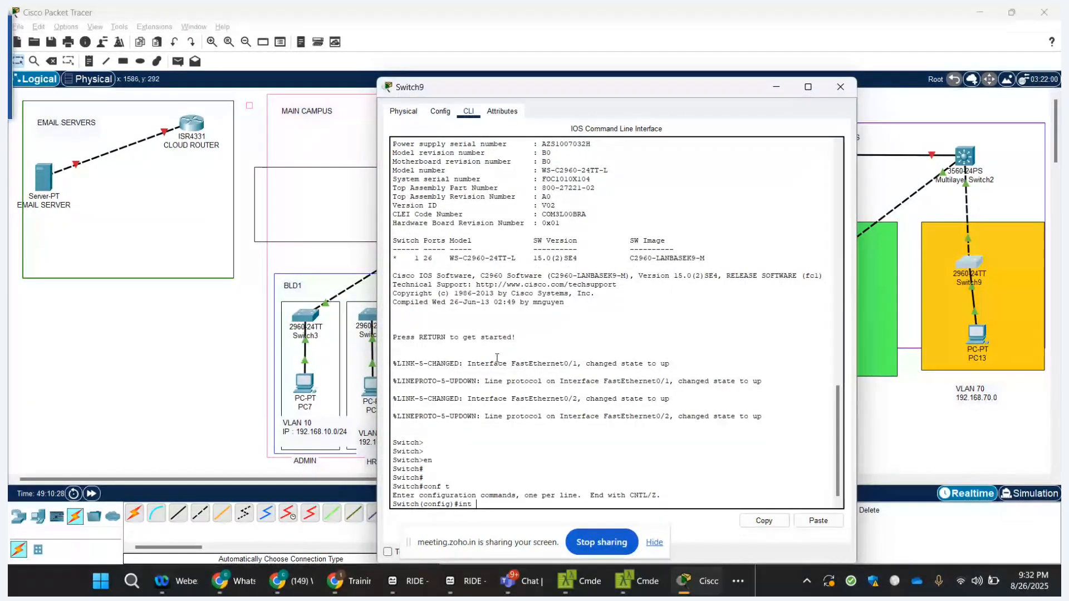
text( rang)
key(Tab)
text(f)
text(a)
key(Tab)
text(0)
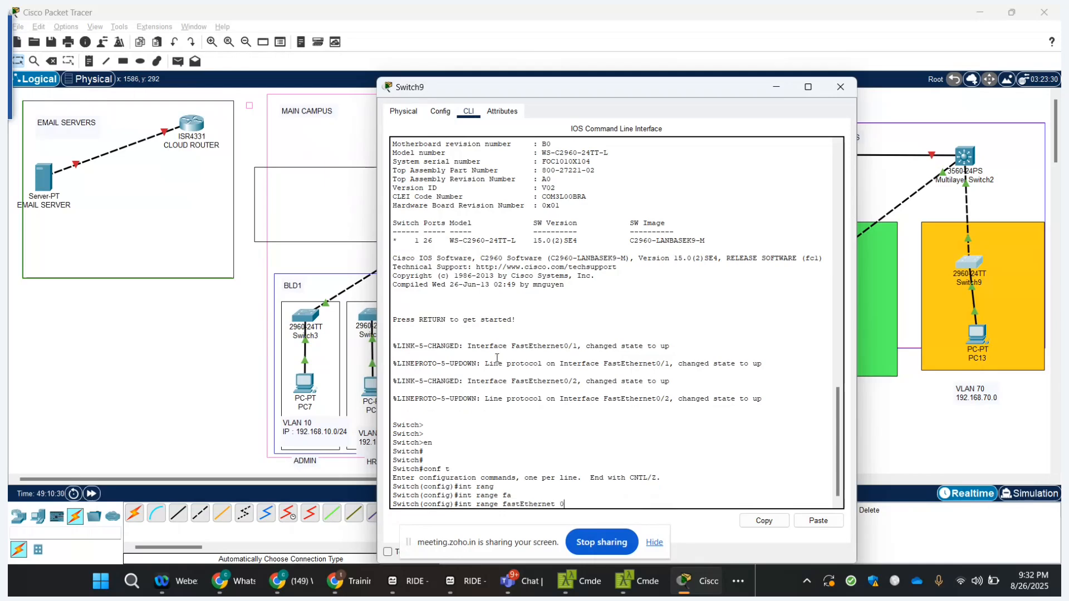
text(/1-25)
key(Return)
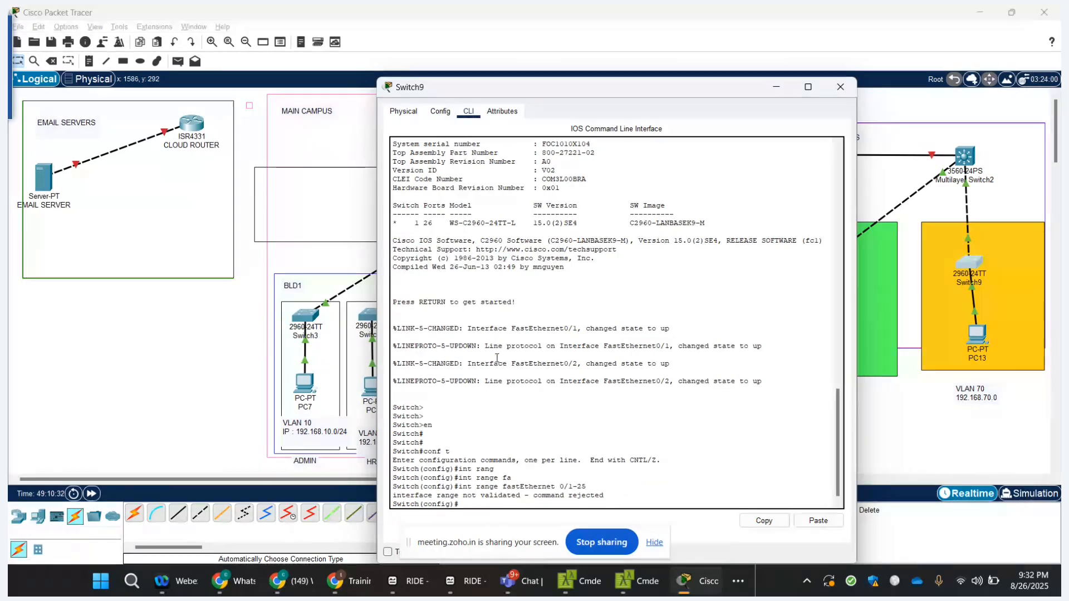
key(Up)
text(4)
key(Return)
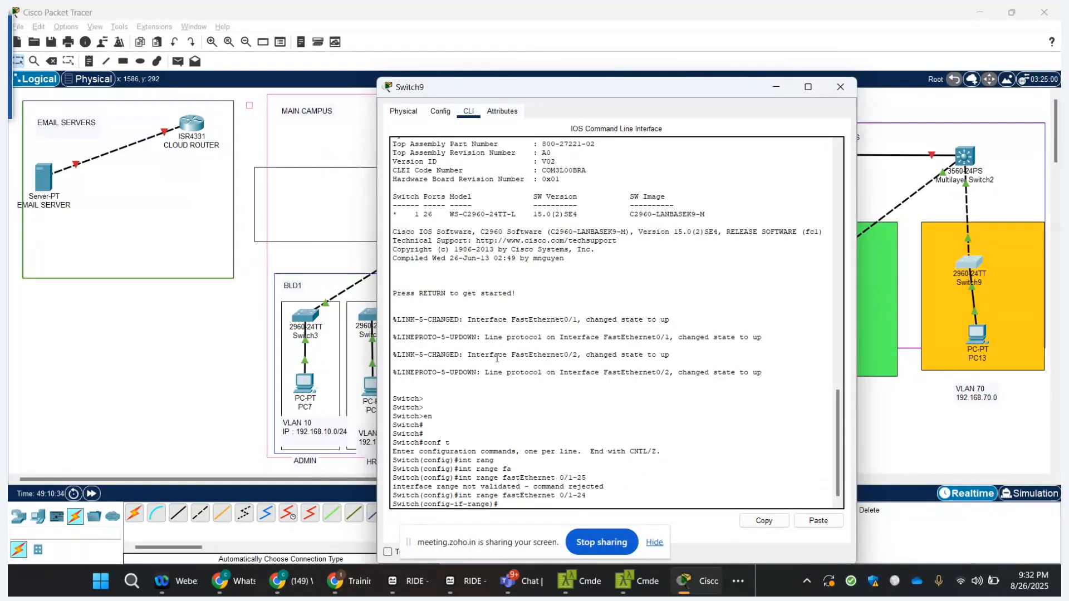
key(Return)
key(Return)
- Set Switch9's selected FastEthernet ports to access mode with "switchport mode access"
text(sw)
key(Tab)
text(mod)
key(Tab)
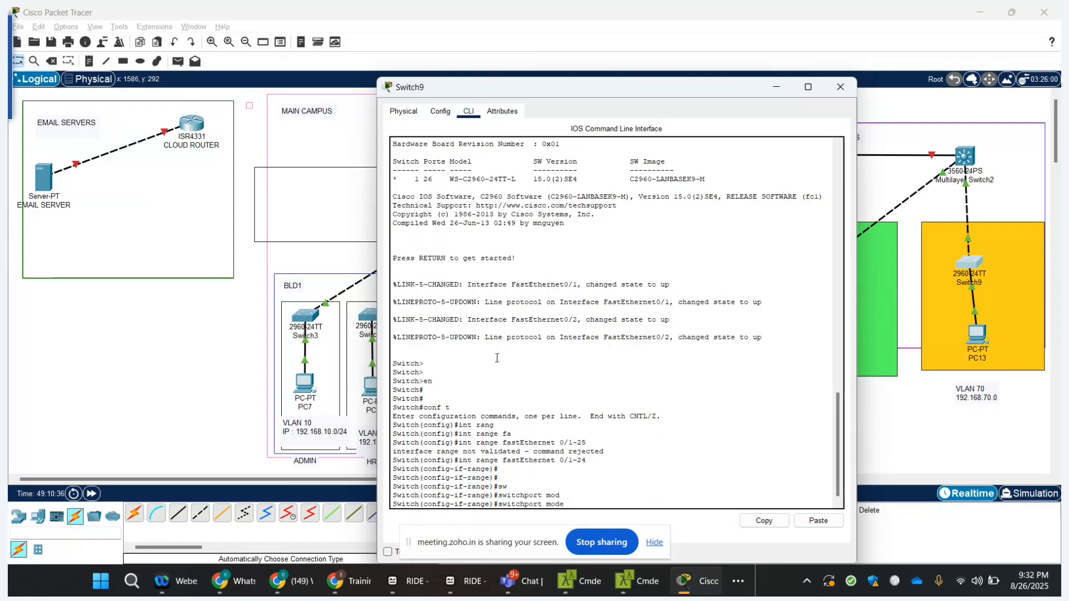
text(acc)
key(Tab)
key(Return)
- Assign Switch9's selected ports to VLAN 70 with "switchport access vlan 70" and close the switch's window
text(sw)
key(Tab)
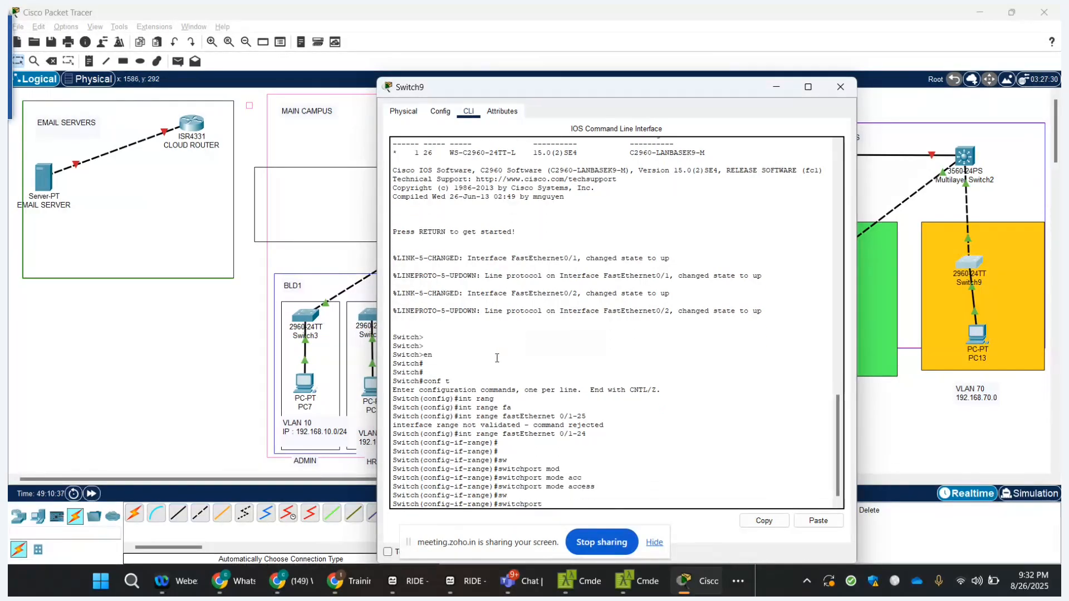
text(acc)
key(Tab)
text(vl)
key(Tab)
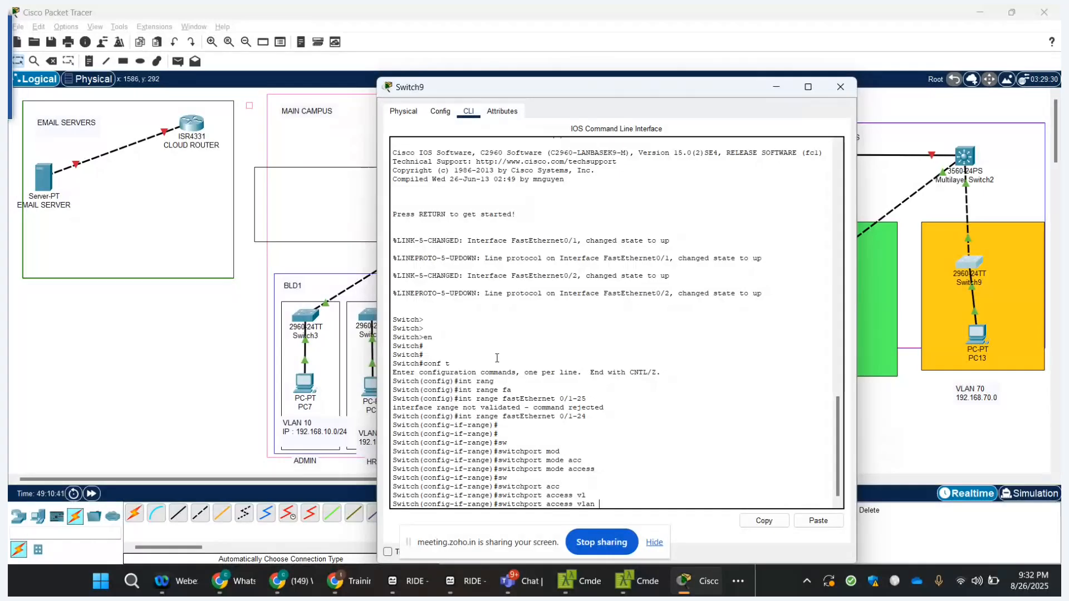
text(7)
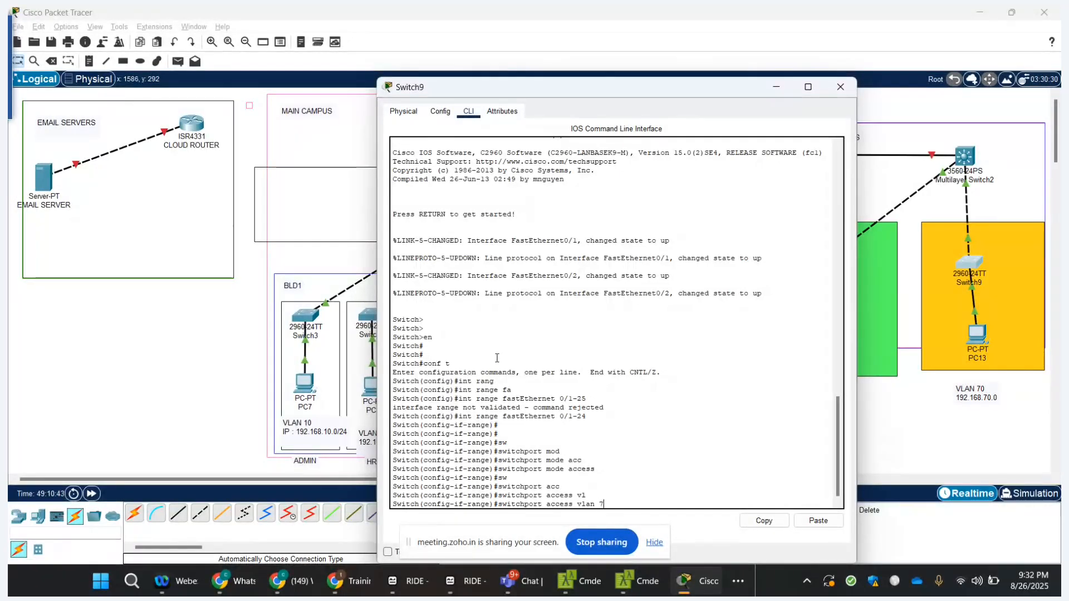
text(0)
key(Return)
key(Return)
key(Return)
key(Return)
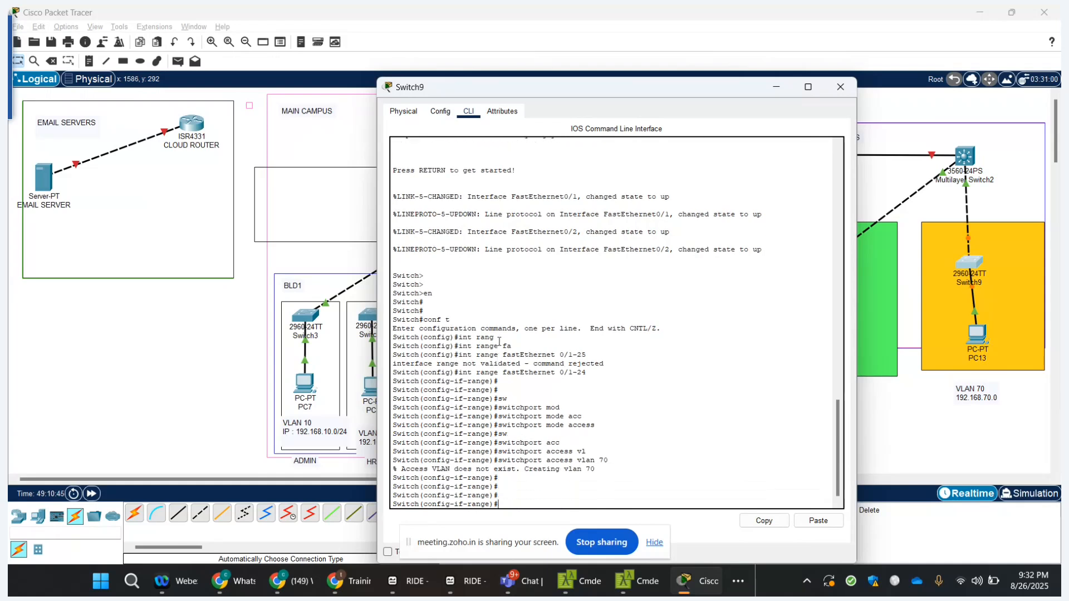
click(839, 87)
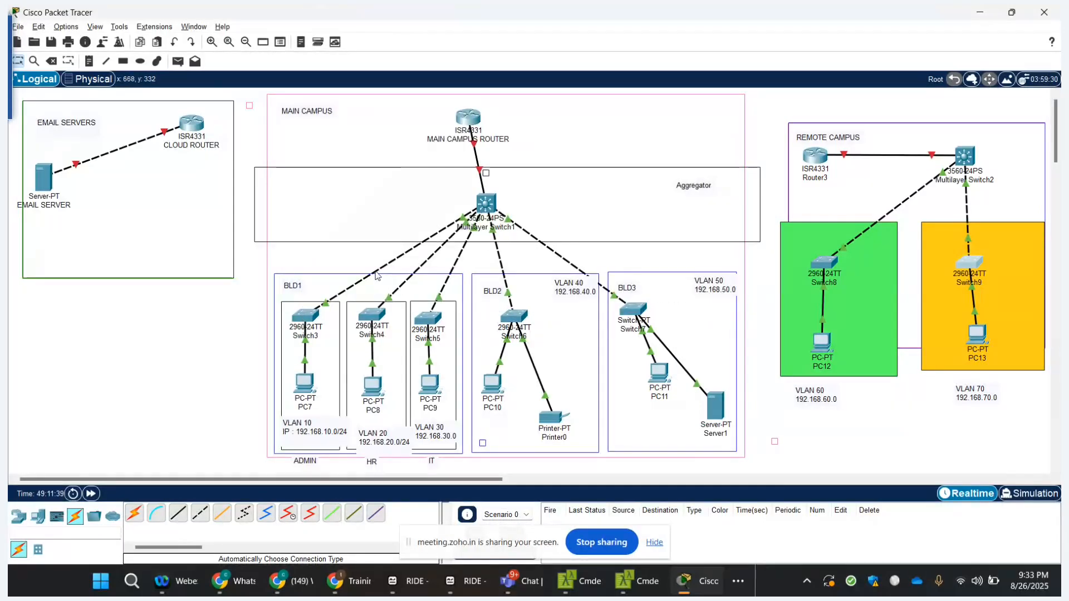
- Open Multilayer Switch1's command line and decline the initial configuration dialog with "no"
mouse_move(376, 273)
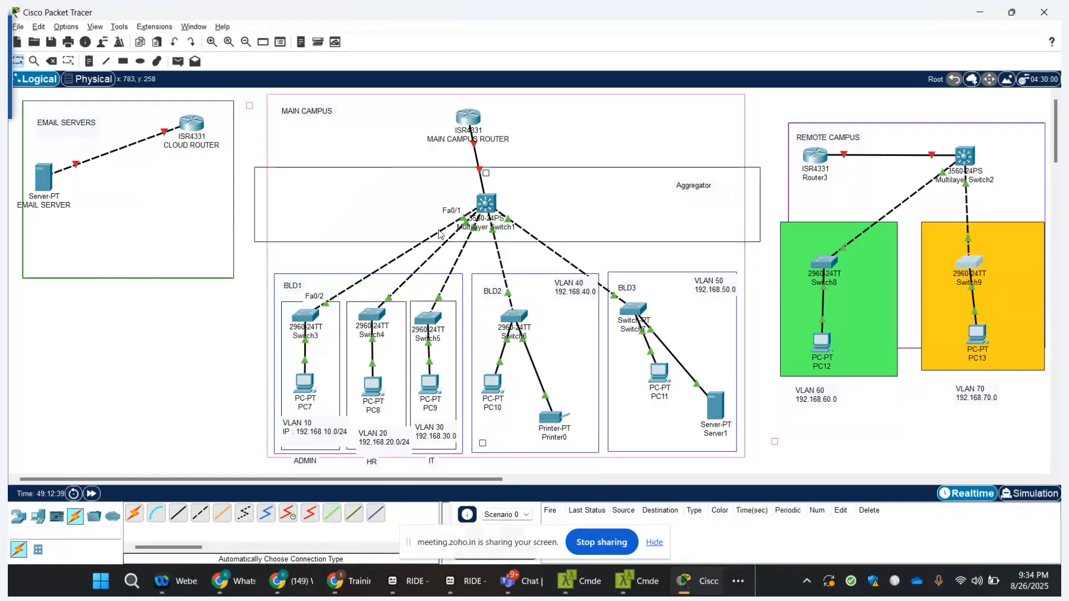
click(487, 205)
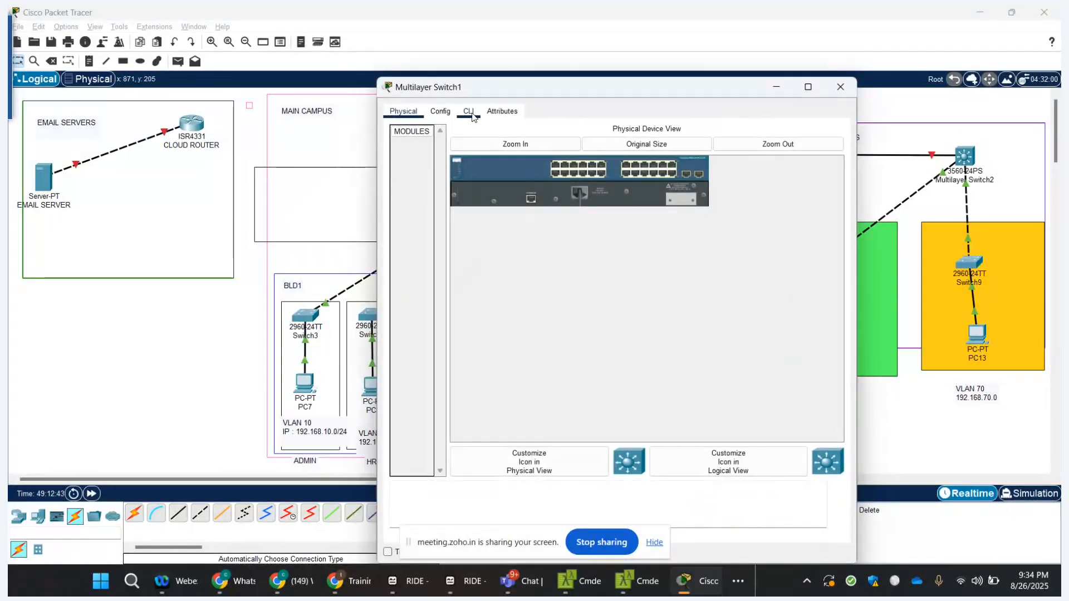
click(469, 113)
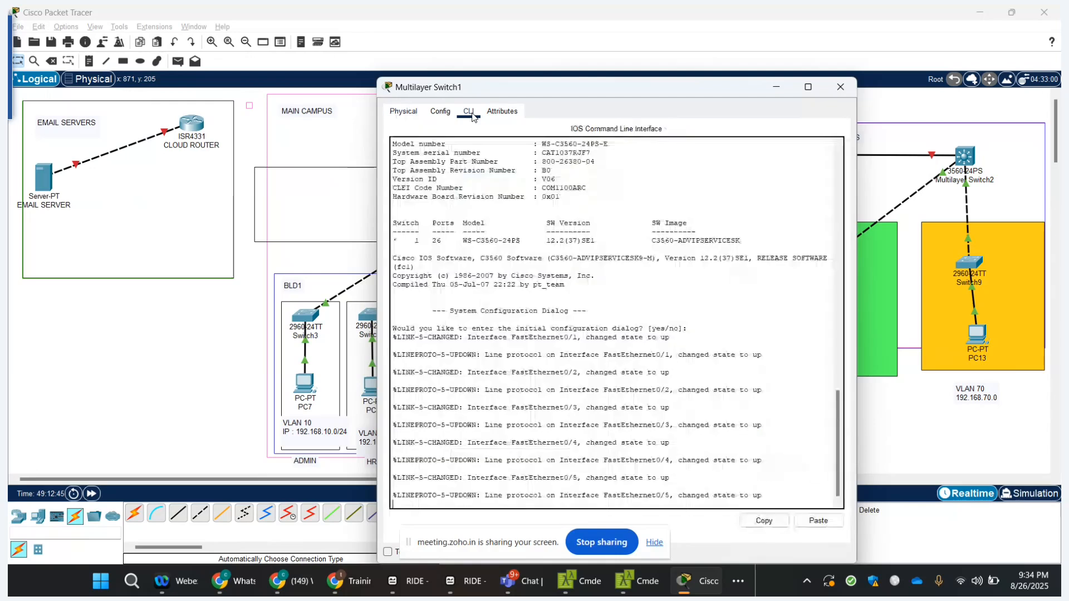
key(Return)
key(Return)
key(Return)
key(Return)
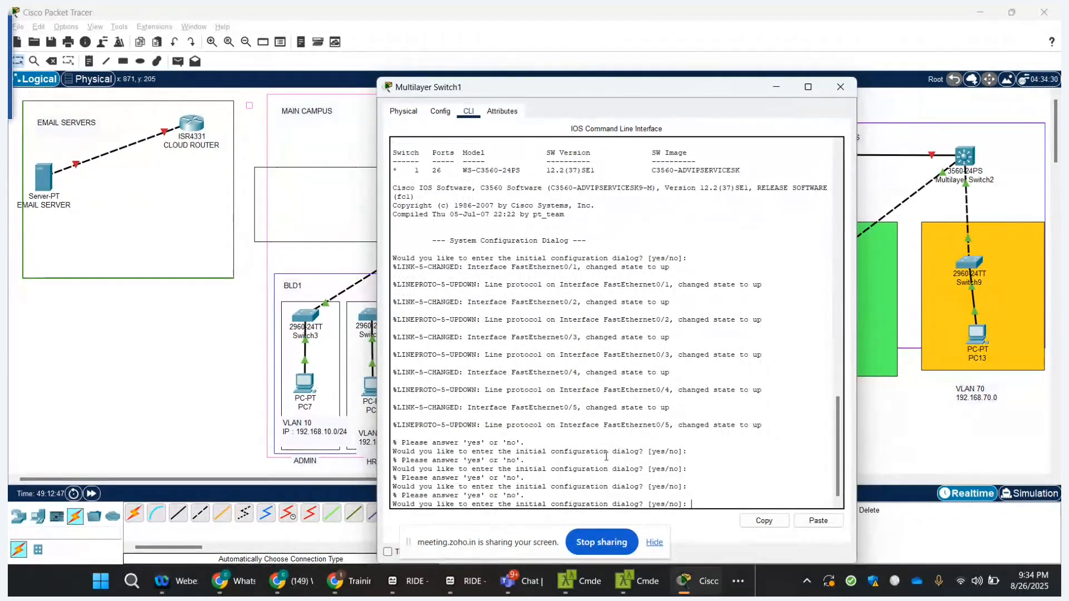
text(no)
key(Return)
key(Return)
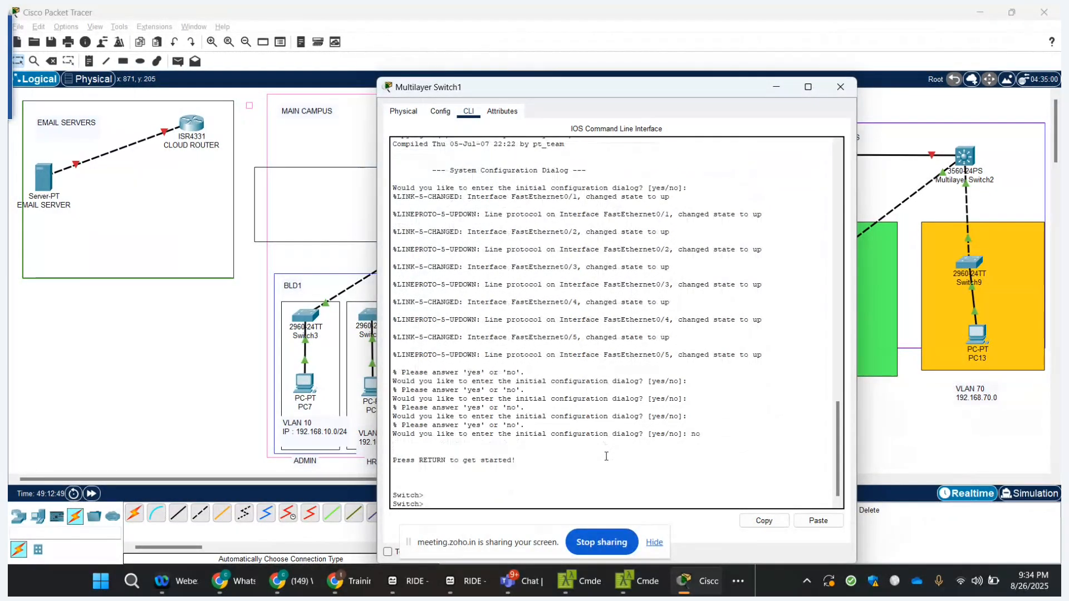
- Enter global configuration mode on Multilayer Switch1 with "en" and "conf t"
text(en)
key(Return)
key(Return)
key(Return)
text(conf t)
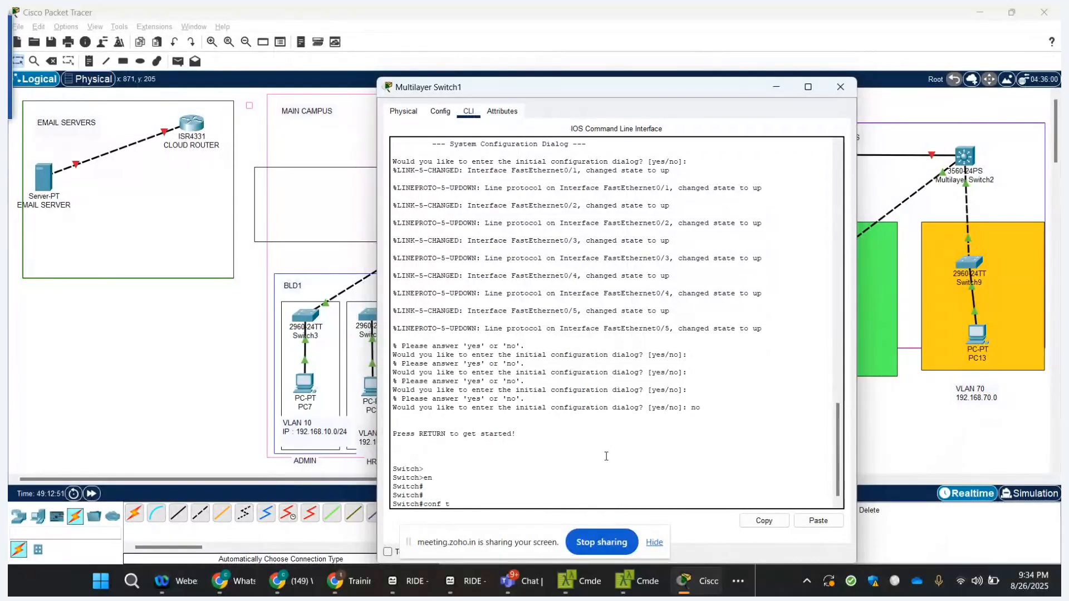
key(Return)
- Select Multilayer Switch1's first port for configuration with "int fastEthernet 0/1"
text(int fa)
key(Tab)
text(0/1)
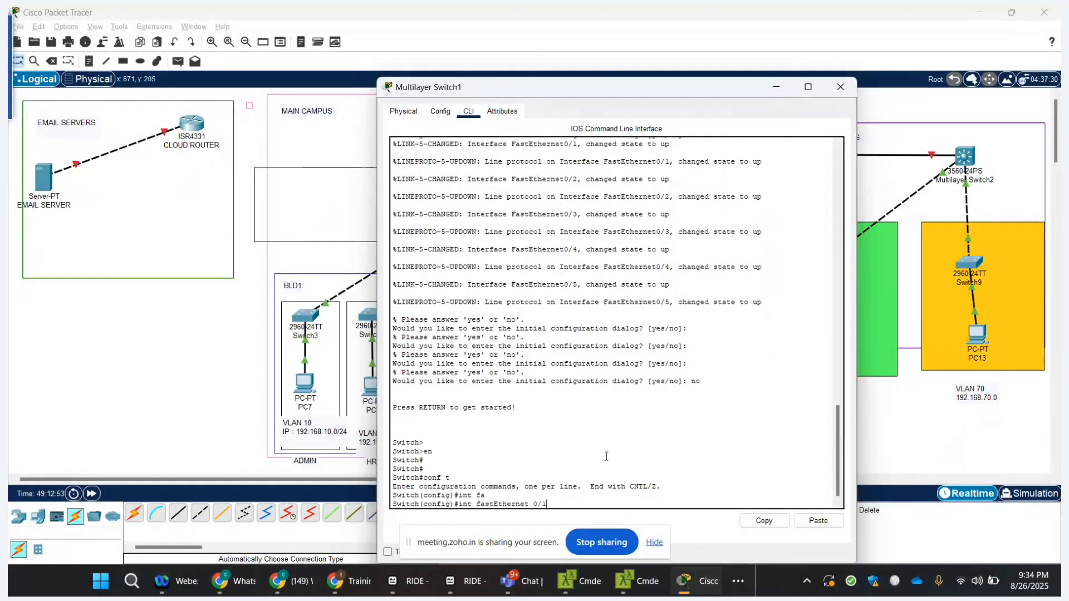
key(Return)
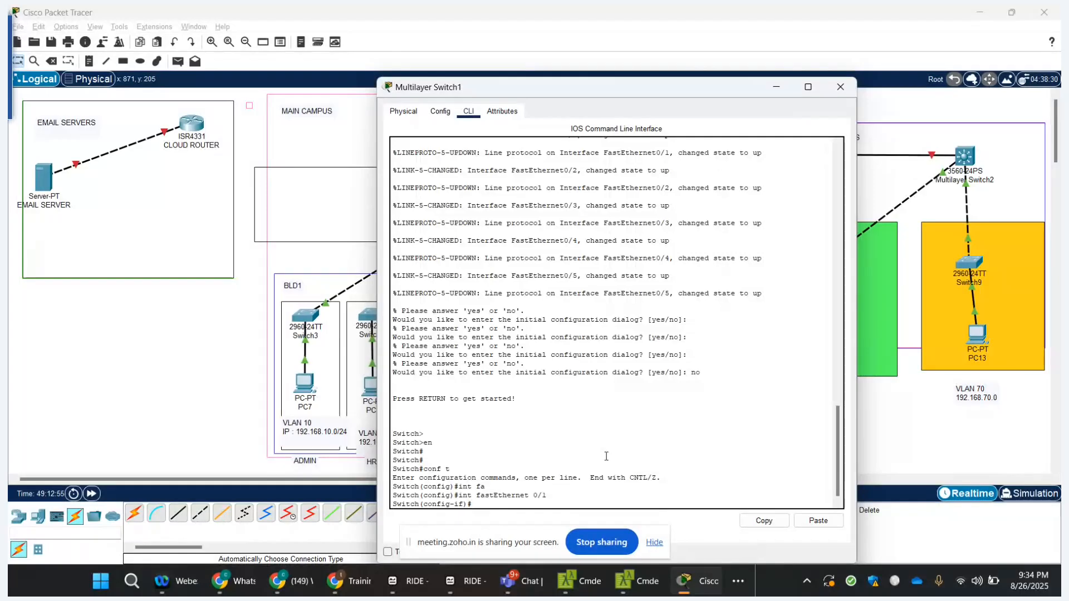
- Set Multilayer Switch1's FastEthernet 0/1 to access mode with "switchport mode access"
text(sw)
key(Tab)
text(mode)
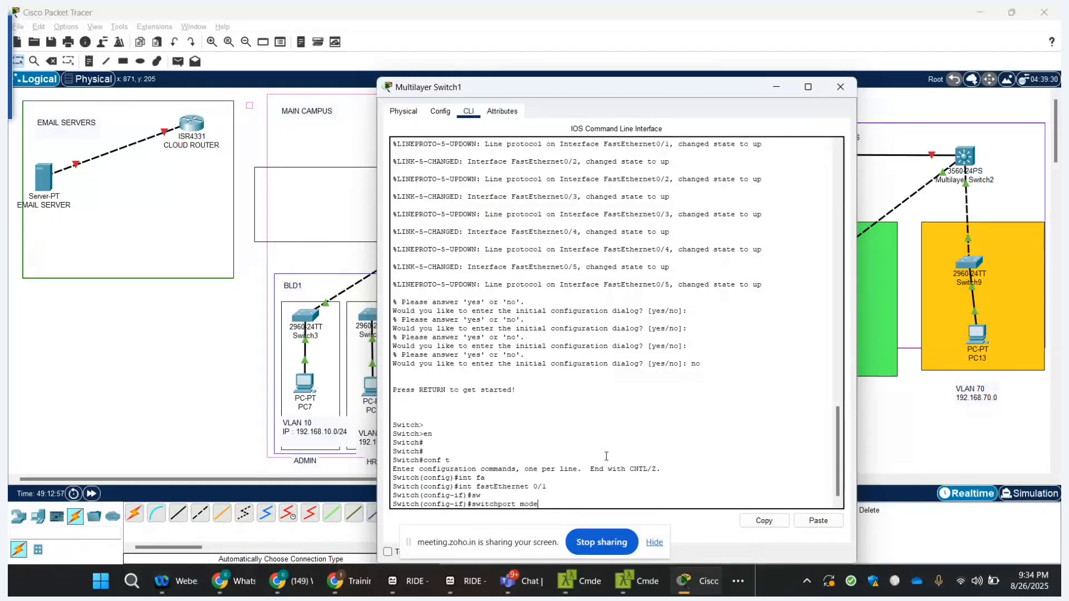
key(Tab)
text(acc)
key(Tab)
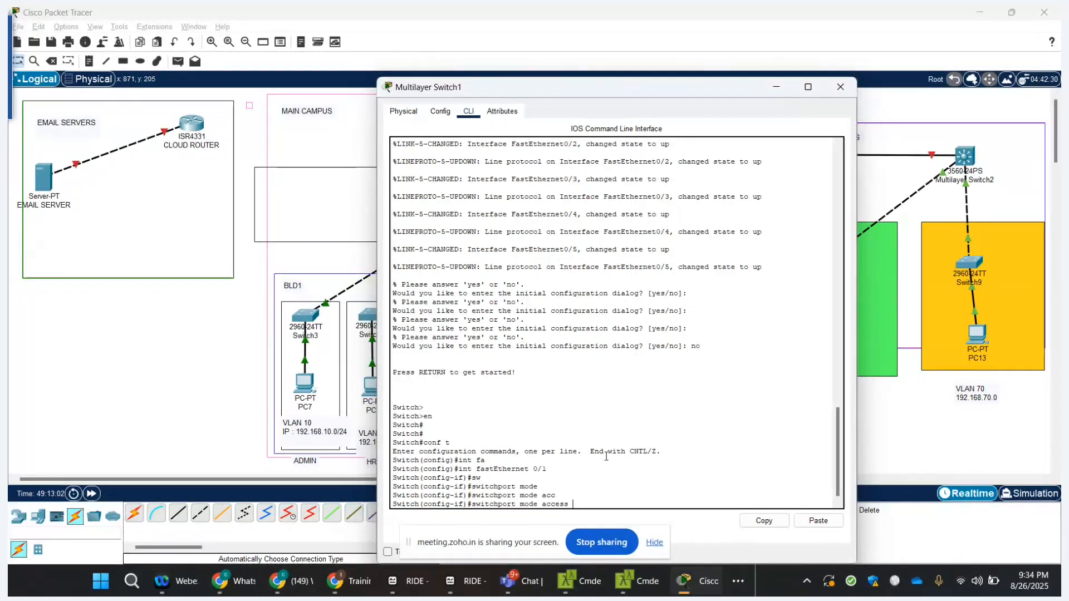
key(Return)
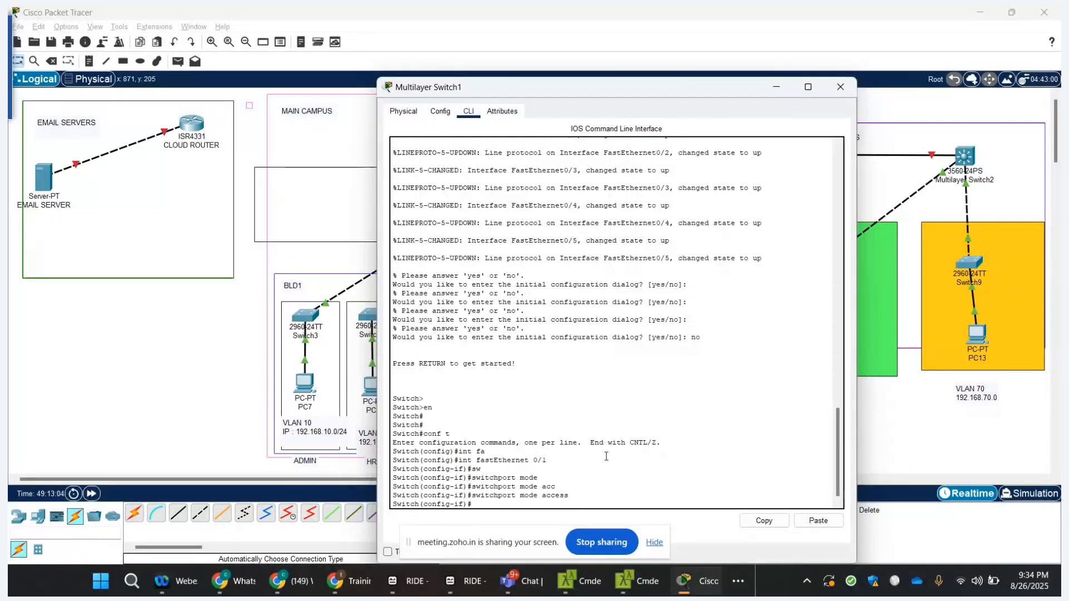
- Assign FastEthernet 0/1 to VLAN 10 with "switchport access vlan 10" and close Multilayer Switch1's window
text(sw)
key(Tab)
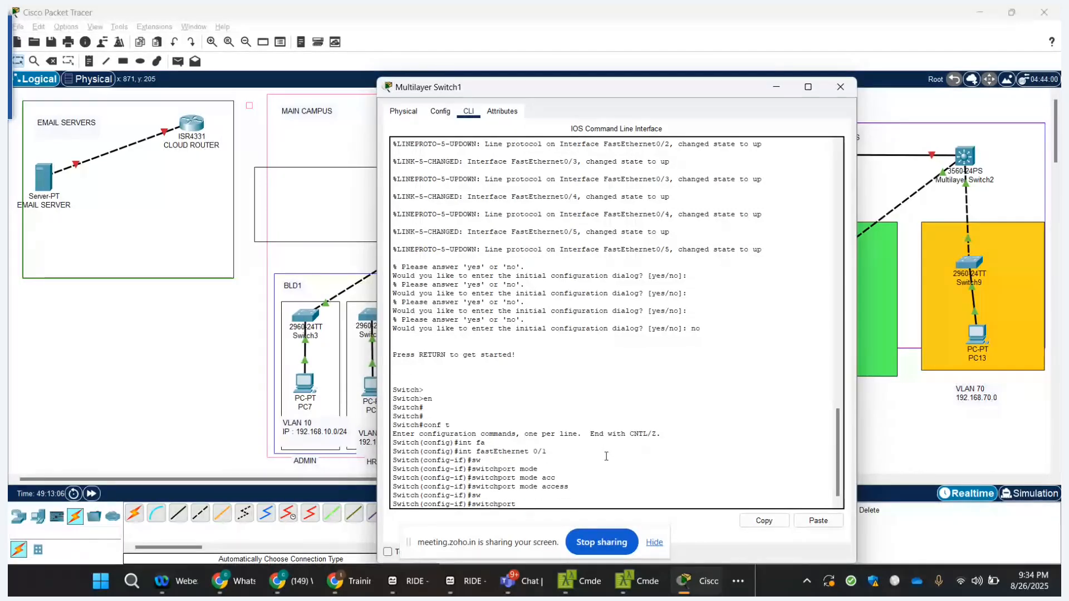
text(acc)
key(Tab)
text(vl)
key(Tab)
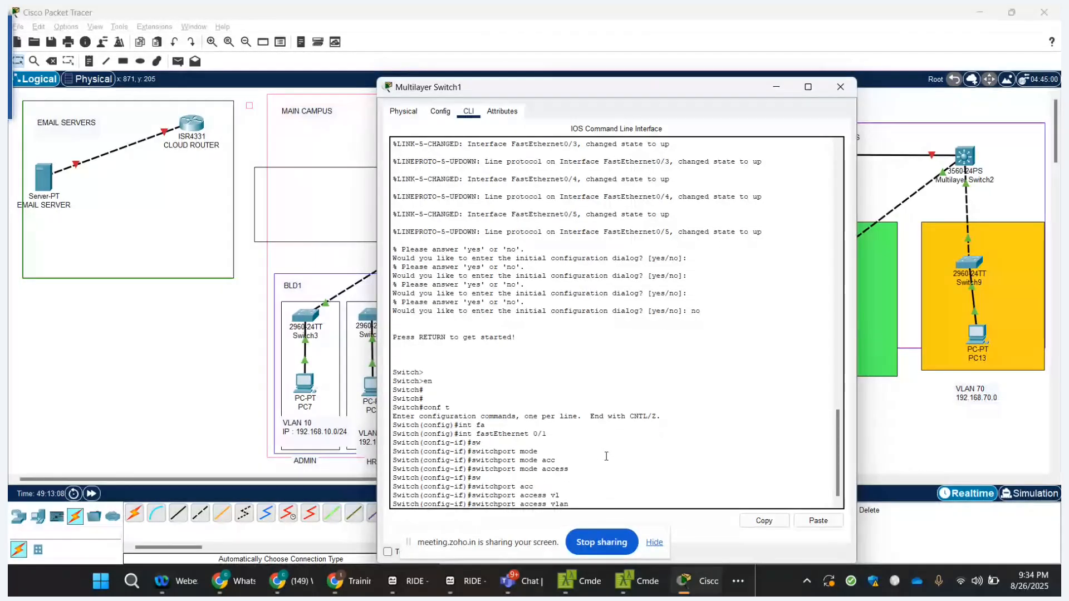
text(10)
key(Return)
key(Return)
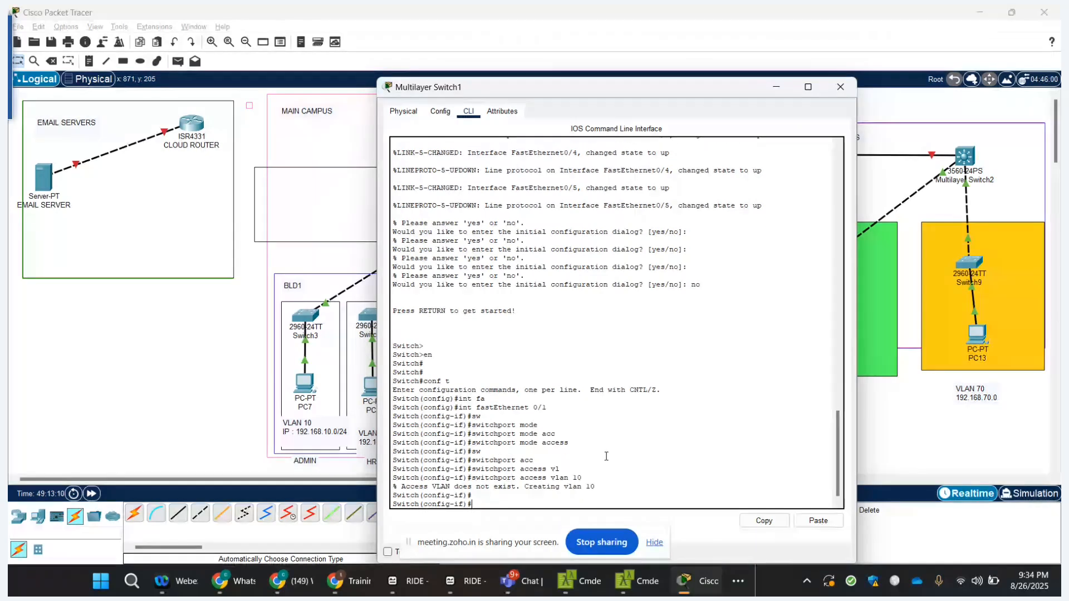
key(Return)
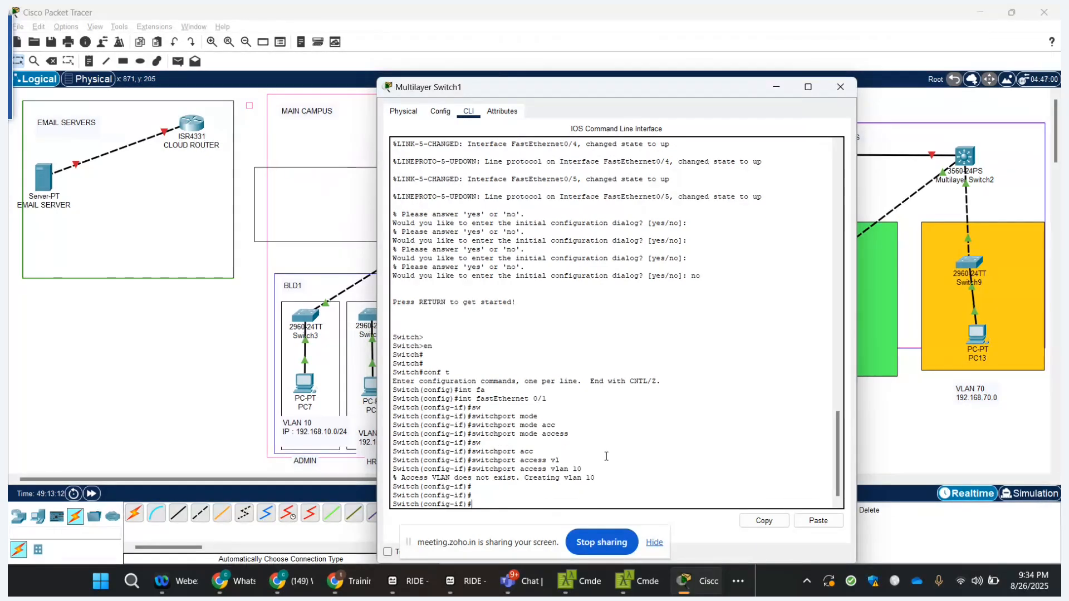
click(845, 91)
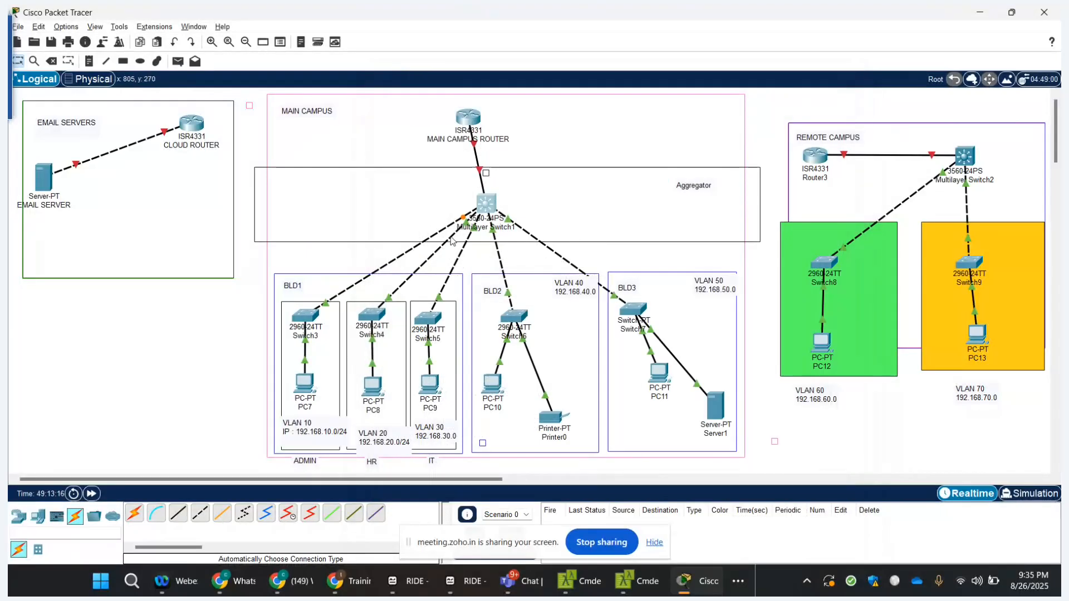
- Reopen Multilayer Switch1's command line, leave the current interface with "exit" and select the second port with "int fastEthernet 0/2"
click(489, 199)
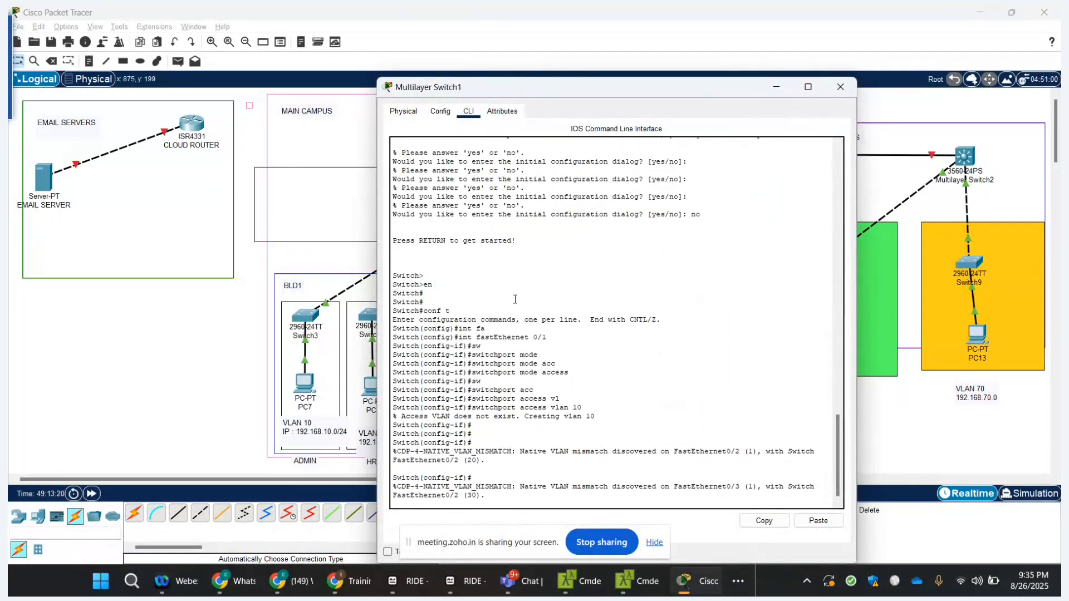
key(Return)
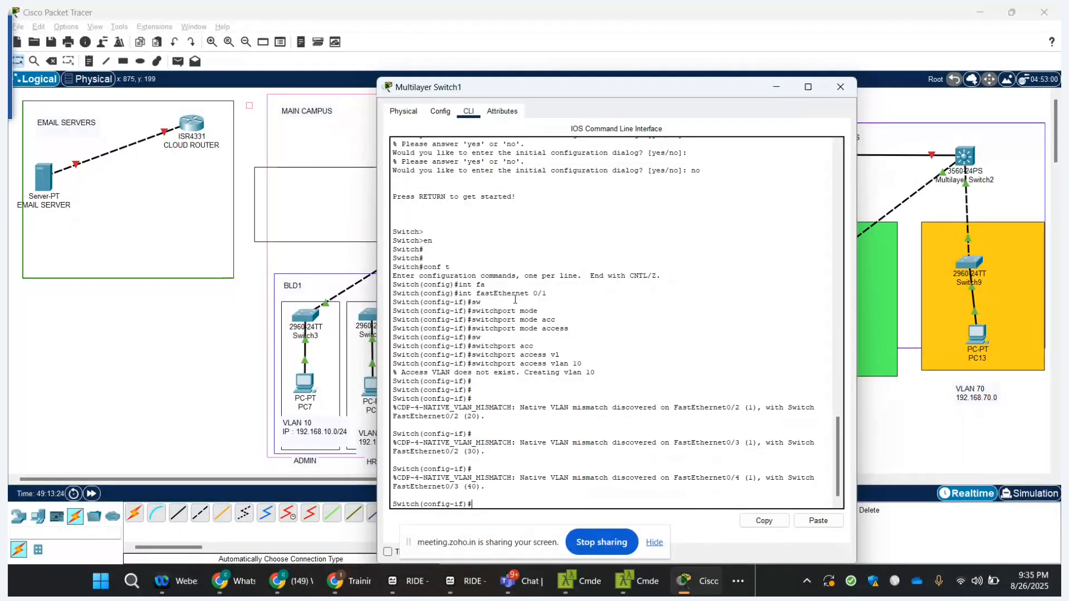
key(Return)
key(Return)
key(Return)
text(e)
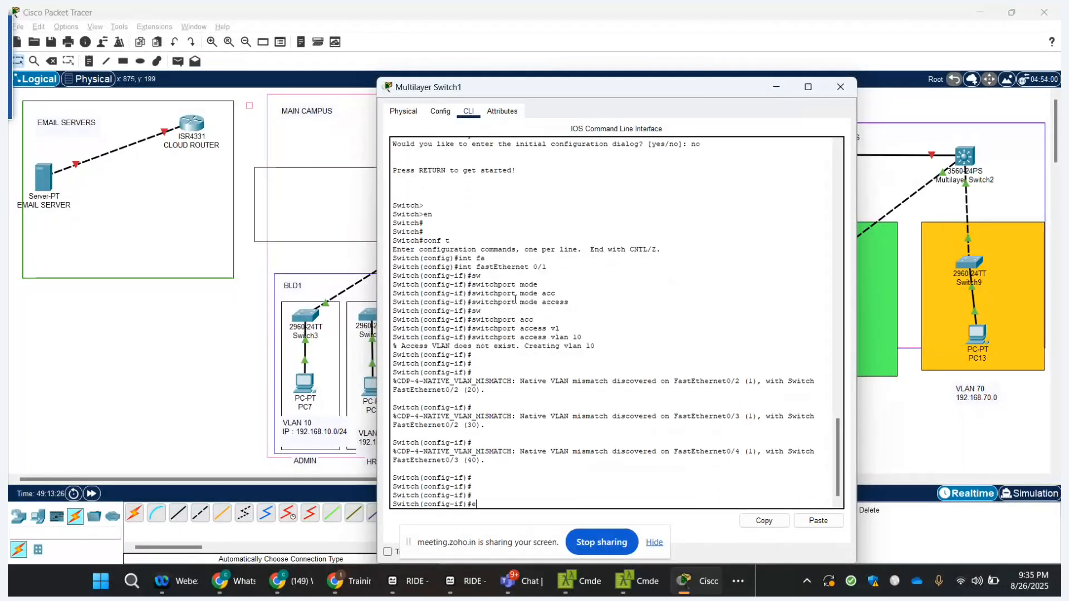
text(xit)
key(Return)
text(int fa)
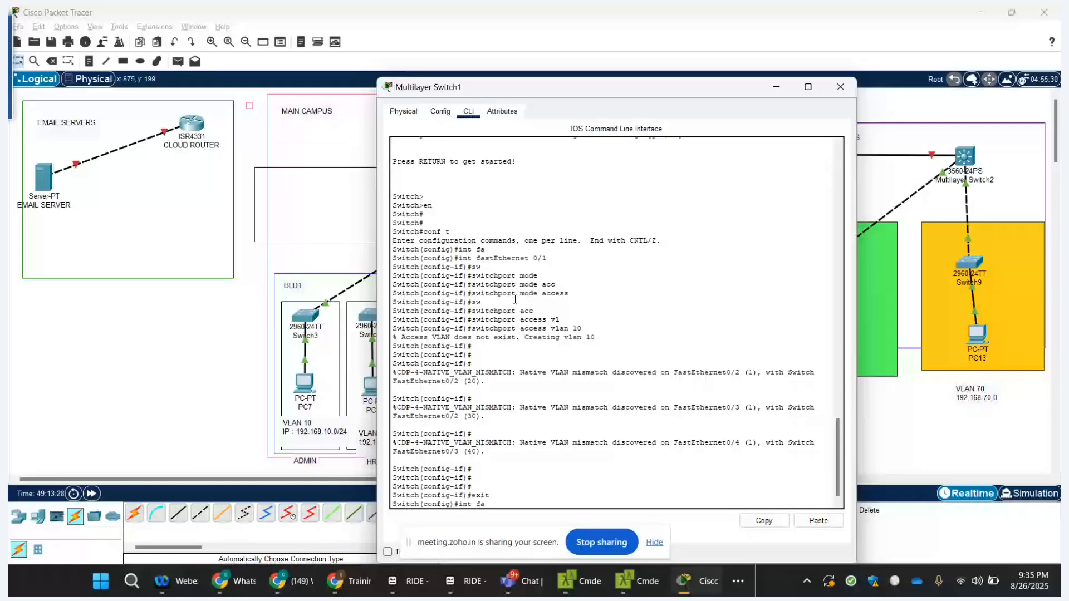
key(Tab)
text(0/2)
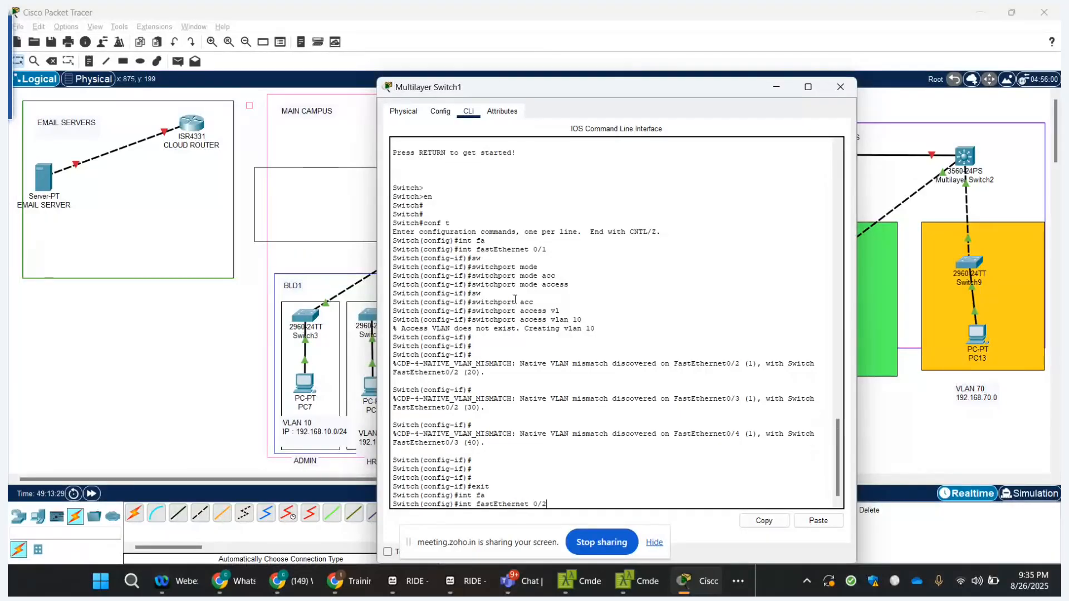
key(Return)
- Set Multilayer Switch1's FastEthernet 0/2 to access mode with "switchport mode access"
text(sw)
key(Tab)
text(mod)
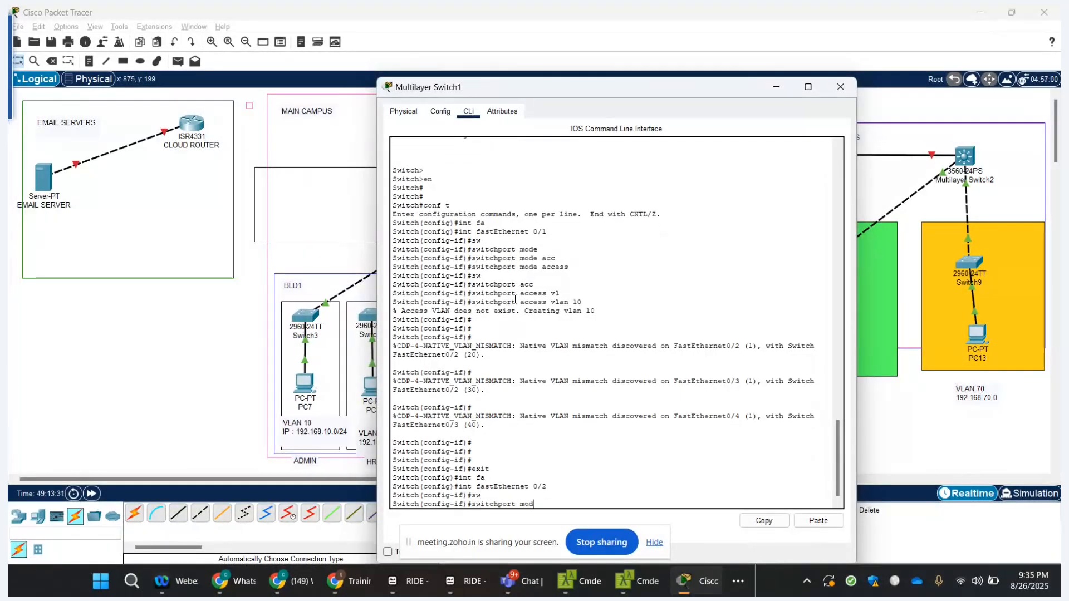
key(Tab)
text(acc)
key(Tab)
key(Return)
- Assign Multilayer Switch1's FastEthernet 0/2 to VLAN 20 with "switchport access vlan 20"
text(sw)
key(Tab)
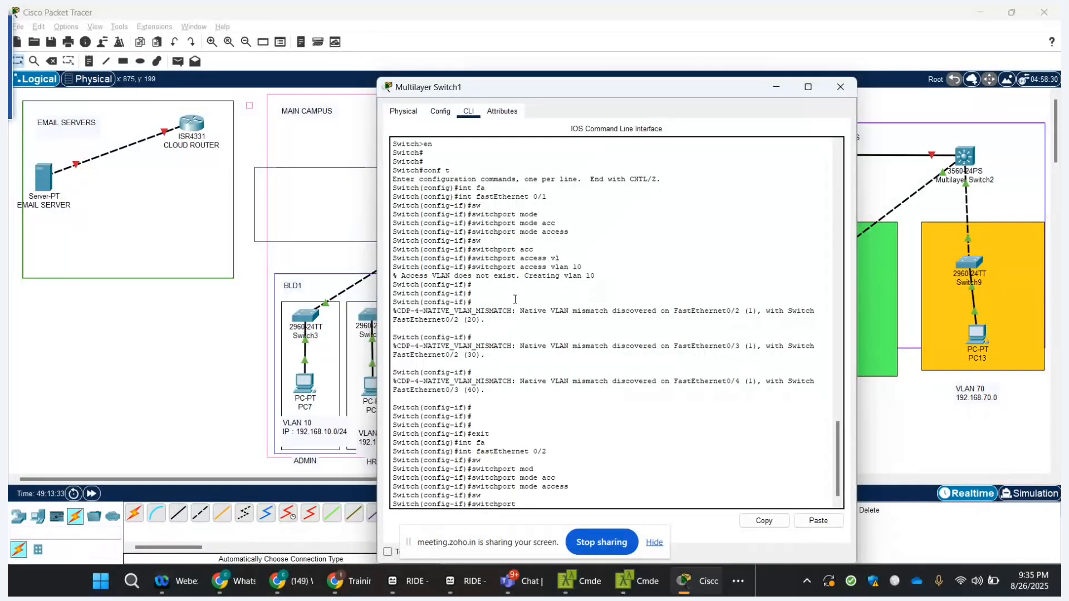
text(acc)
key(Tab)
text(v)
key(Tab)
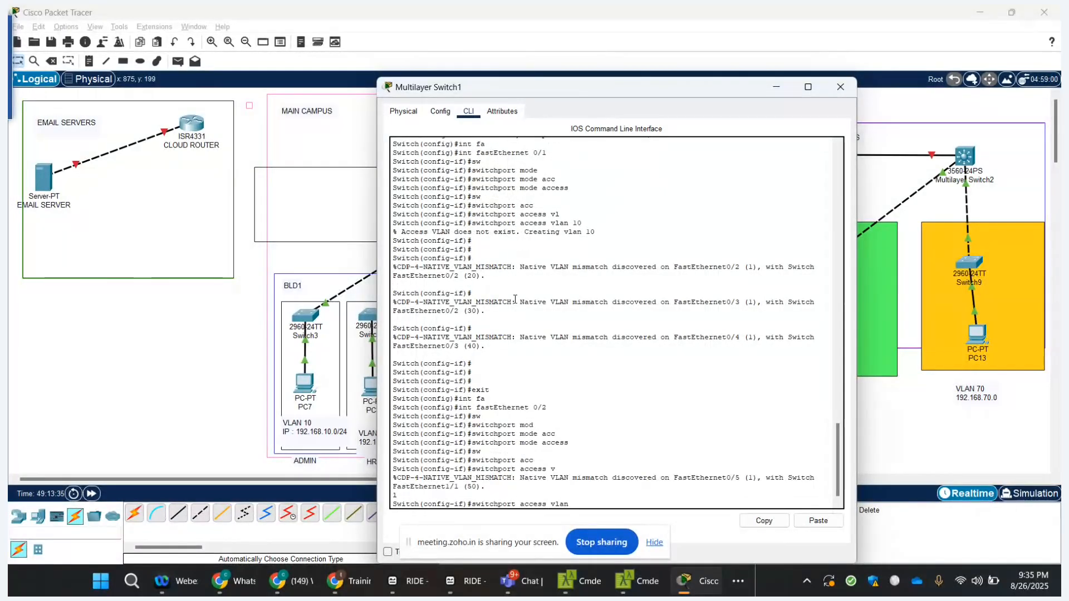
text(20)
key(Return)
key(Return)
key(Return)
key(Return)
key(Return)
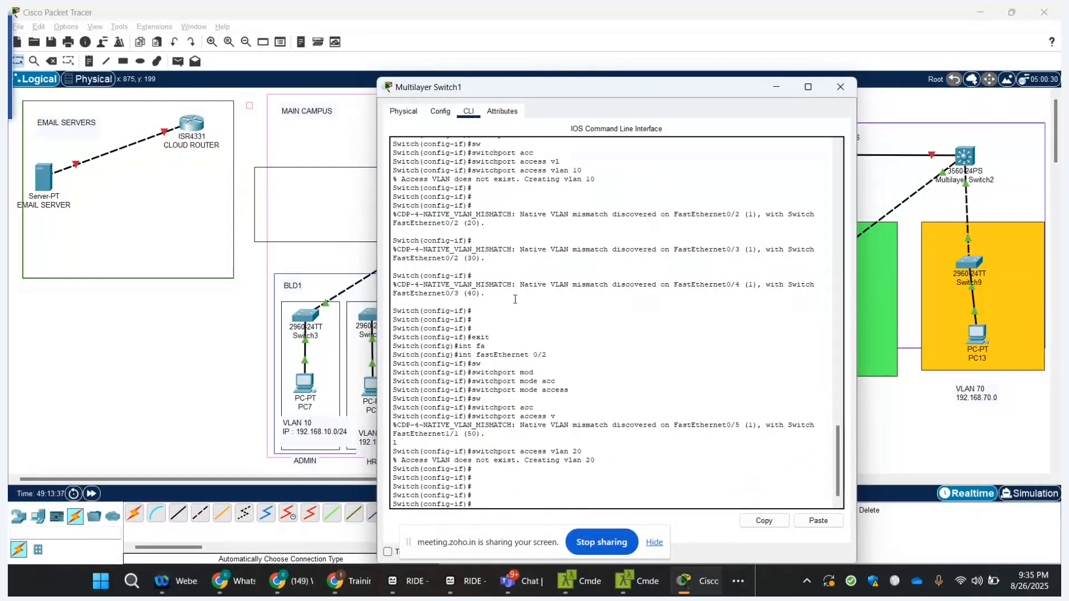
- Leave FastEthernet 0/2 with "exit" and select the third port with "int fastEthernet 0/3"
text(exit)
key(Return)
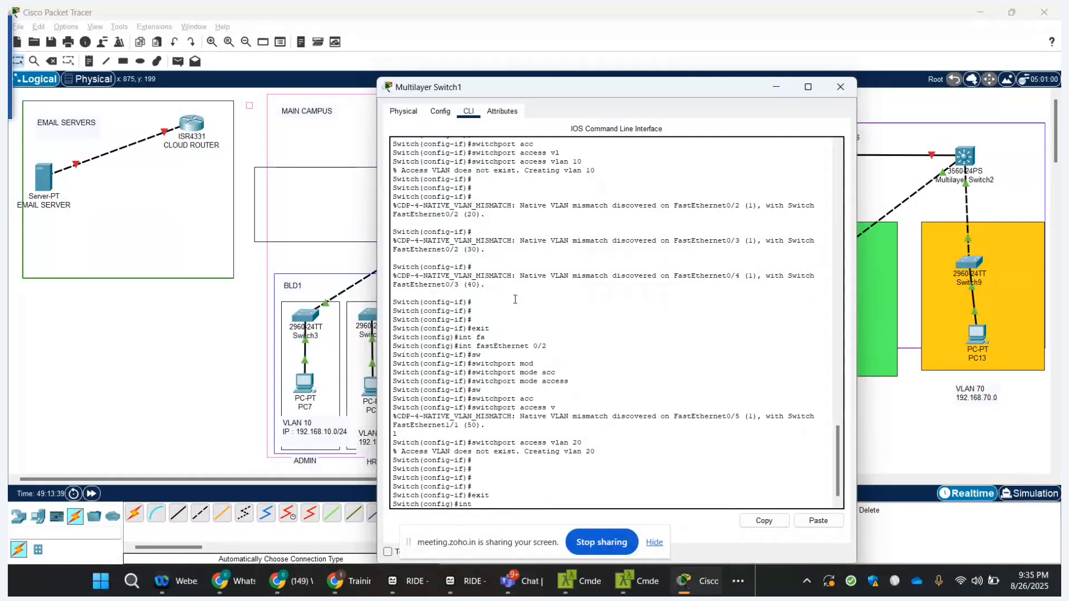
text(int fa)
key(Tab)
text(0)
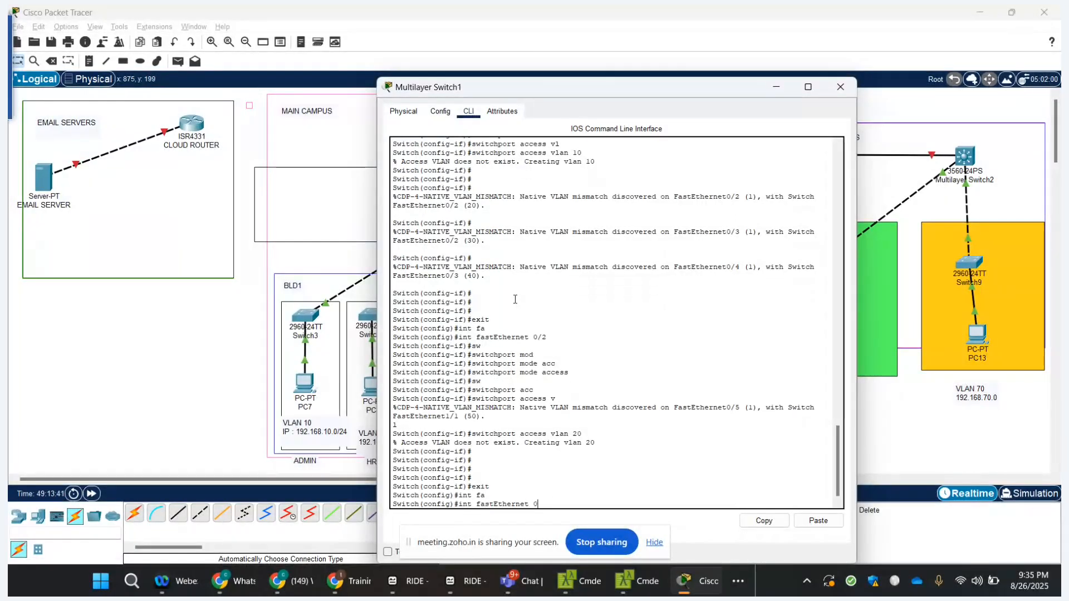
text(/3)
key(Return)
- Set Multilayer Switch1's FastEthernet 0/3 to access mode with "switchport mode access"
text(sw)
key(Tab)
text(m)
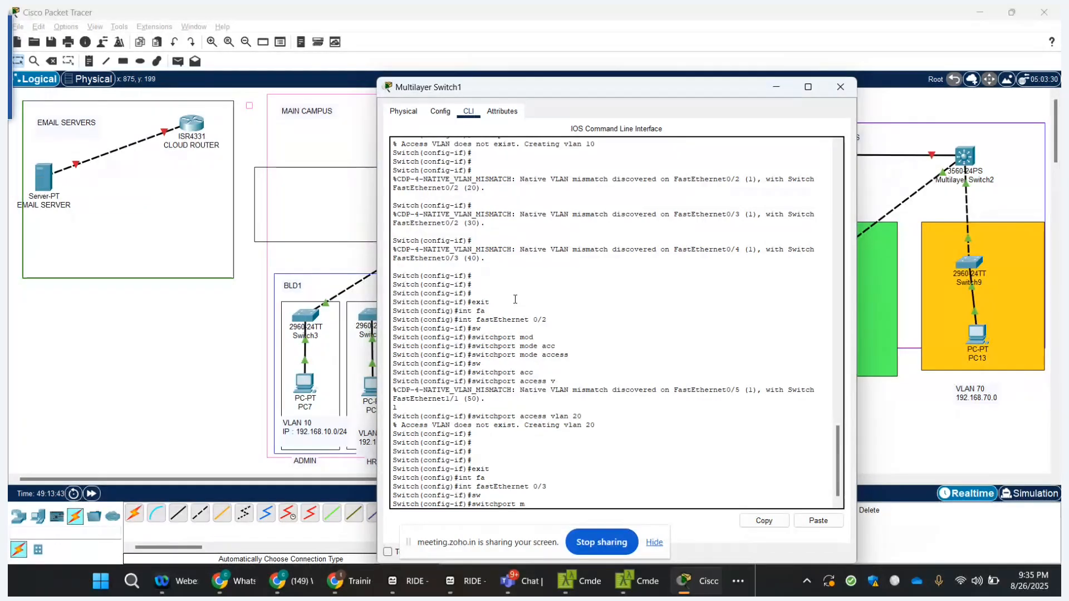
text(od)
key(Tab)
text(acc)
key(Tab)
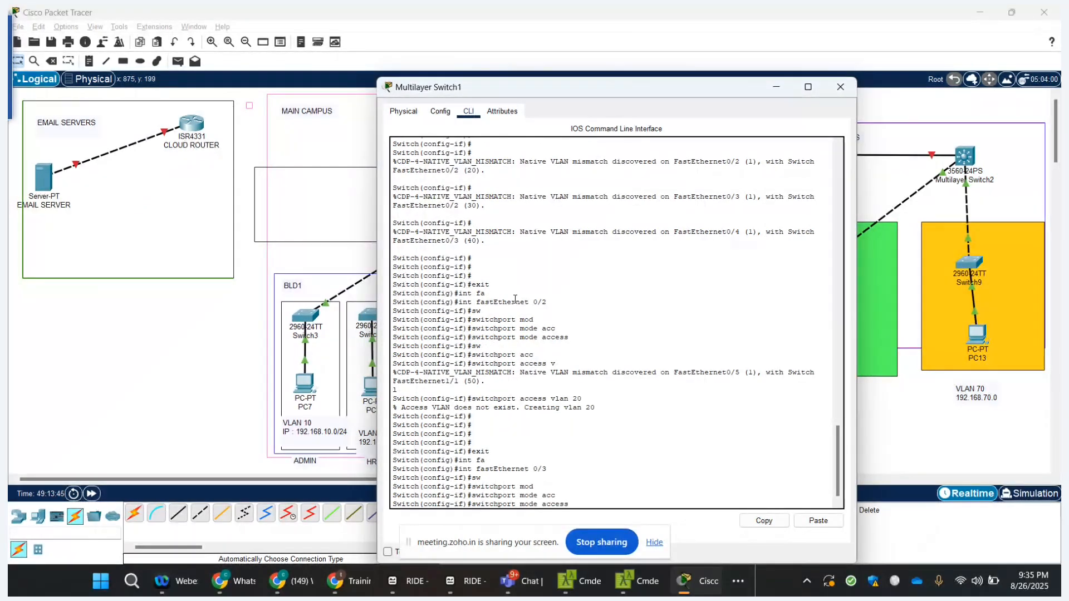
key(Return)
- Assign Multilayer Switch1's FastEthernet 0/3 to VLAN 30 with "switchport access vlan 30"
text(sw)
key(Tab)
text(acc)
key(Tab)
text(vl)
key(Tab)
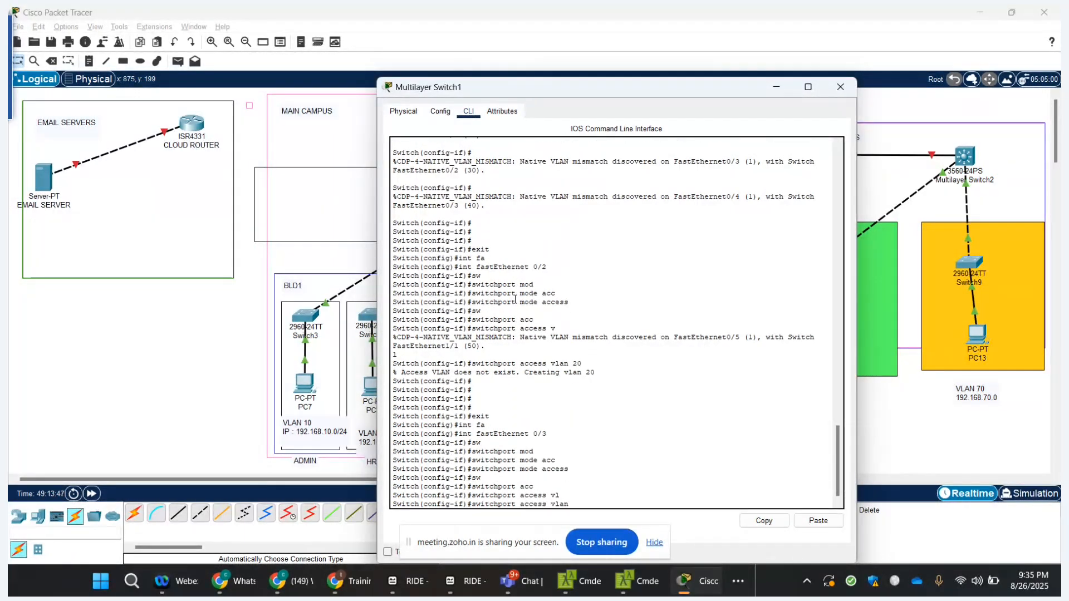
text(30)
key(Return)
- Leave FastEthernet 0/3 with "exit" and select the fourth port with "int fastEthernet 0/4"
text(exit)
key(Return)
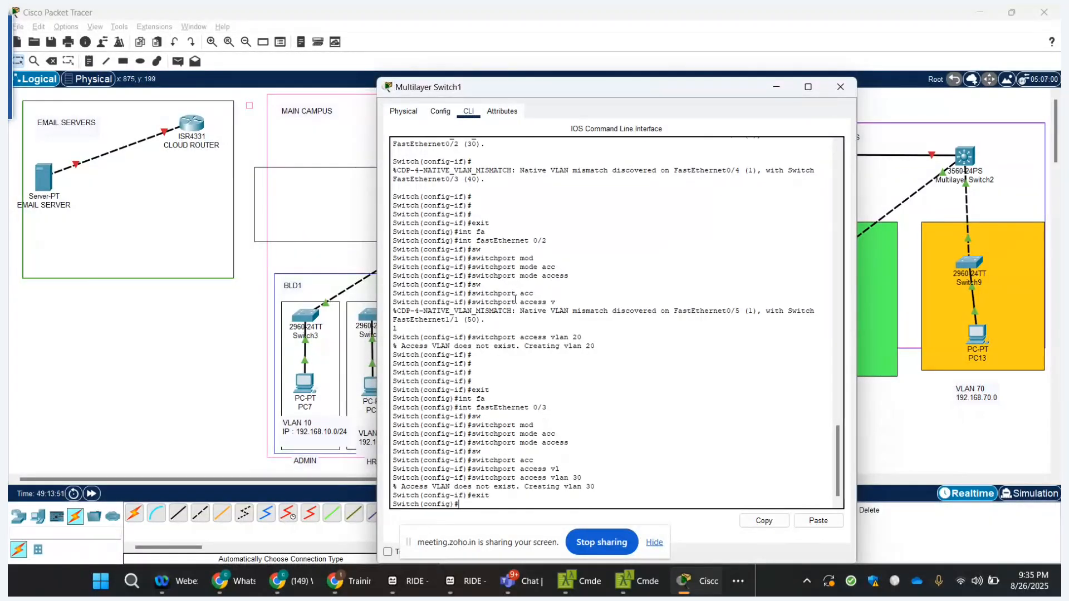
text(int fastEthernet 0/3)
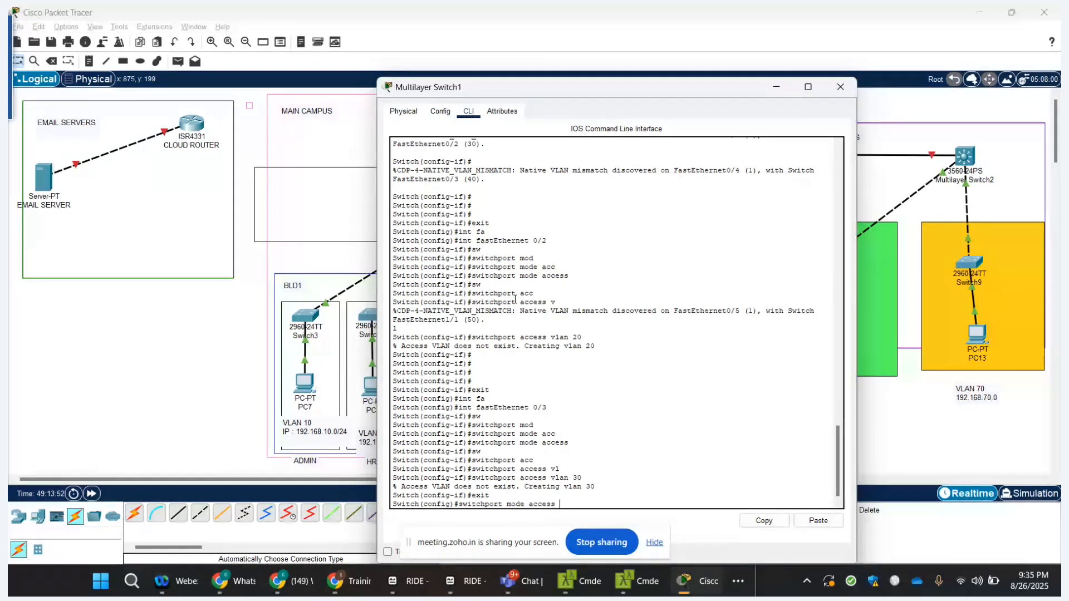
key(BackSpace)
text(4)
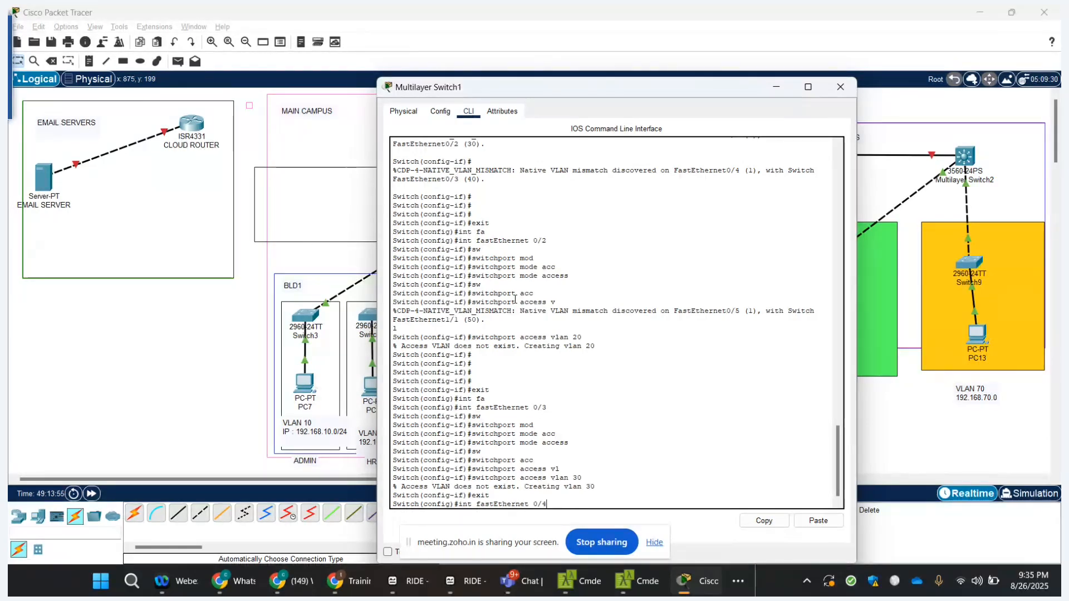
key(Return)
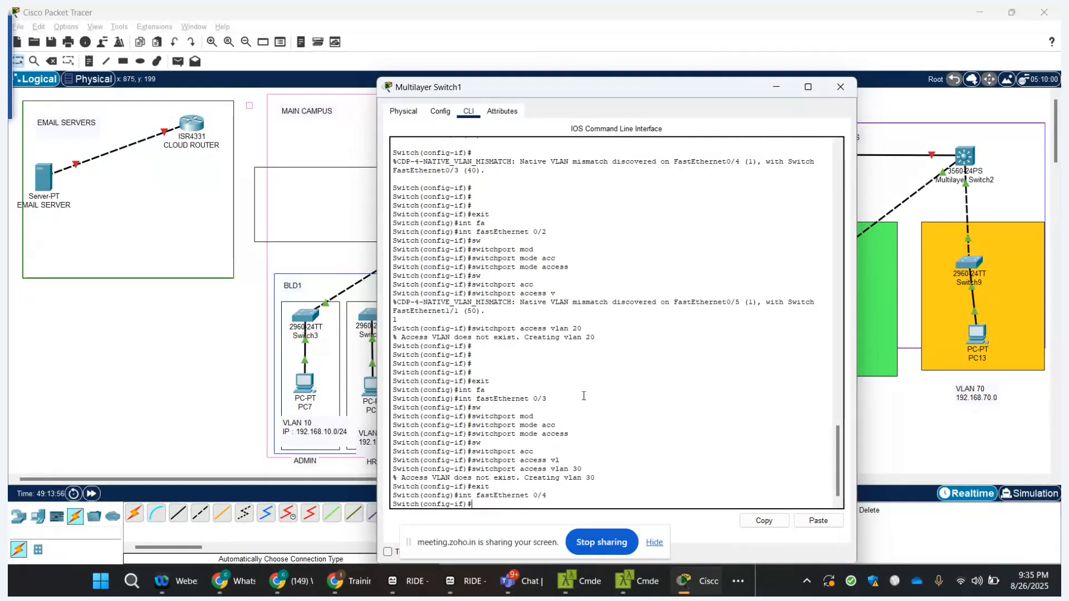
- Set Multilayer Switch1's FastEthernet 0/4 to access mode with "switchport mode access"
key(Up)
key(Up)
key(Up)
key(Up)
key(Return)
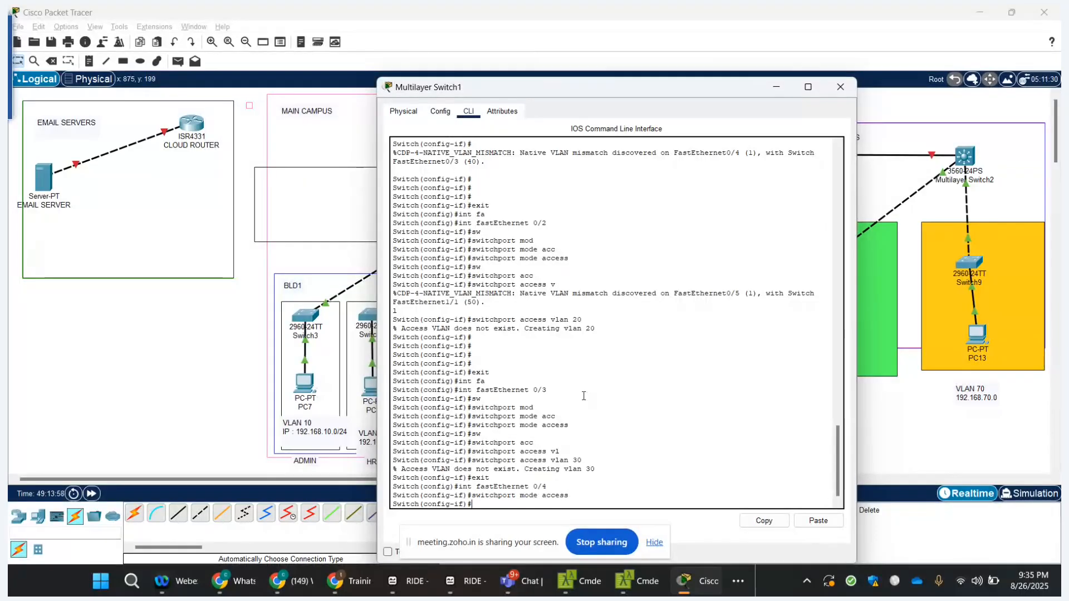
- Enter "switchport access vlan 30" on Multilayer Switch1's FastEthernet 0/4
key(Up)
key(Up)
key(Up)
key(Up)
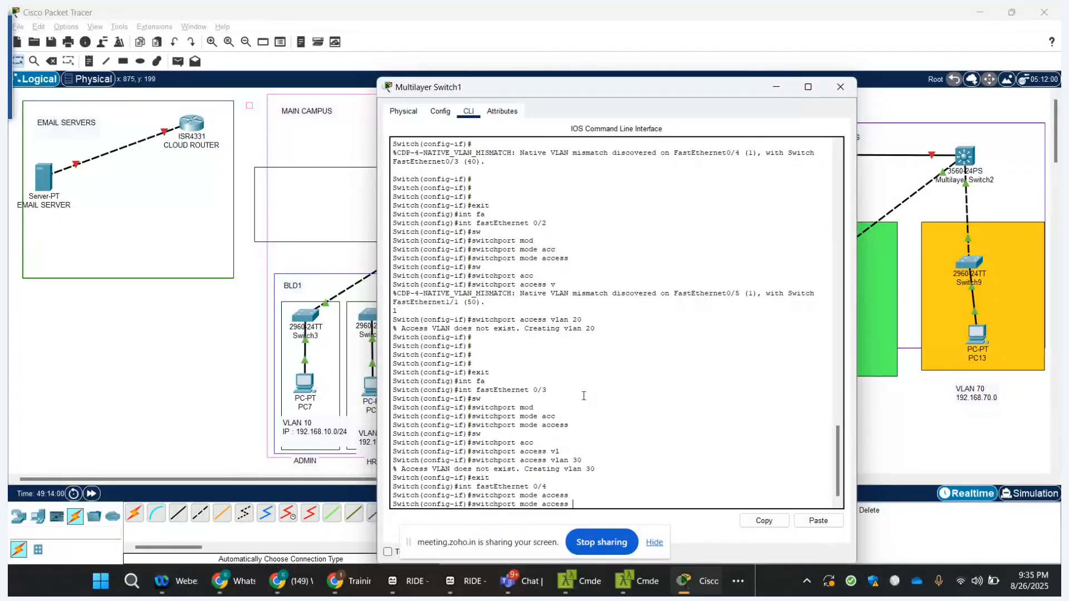
key(Up)
key(Up)
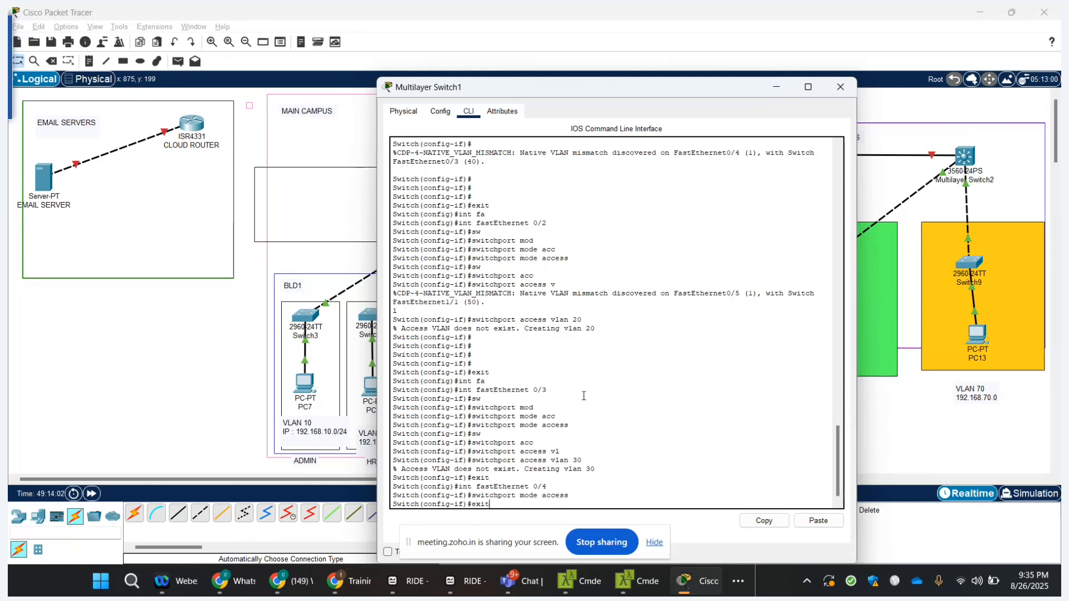
key(Return)
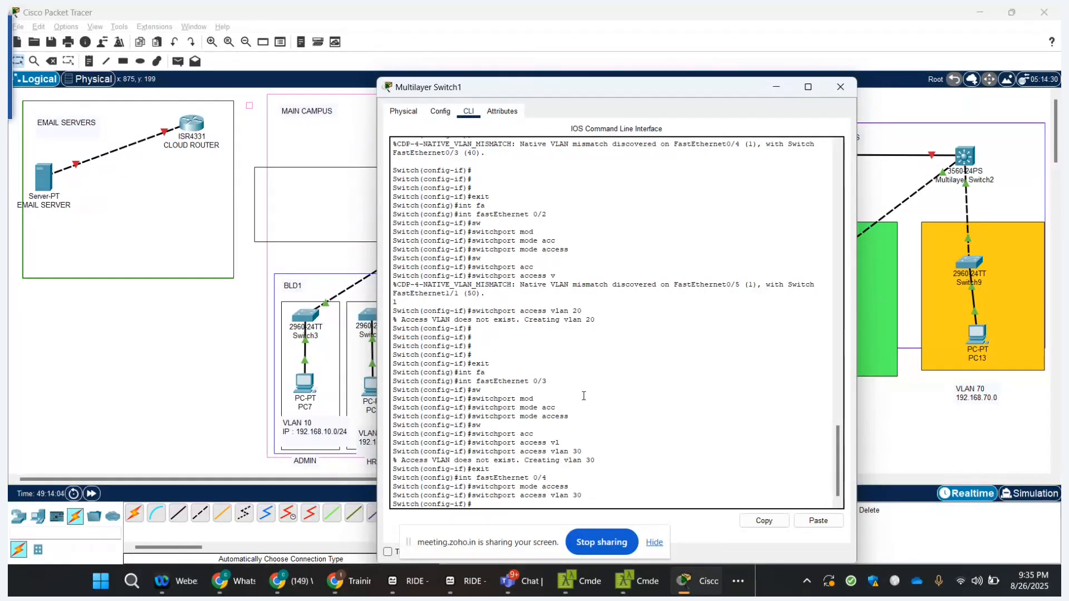
- Assign Multilayer Switch1's FastEthernet 0/4 to VLAN 40 with "switchport access vlan 40"
key(Up)
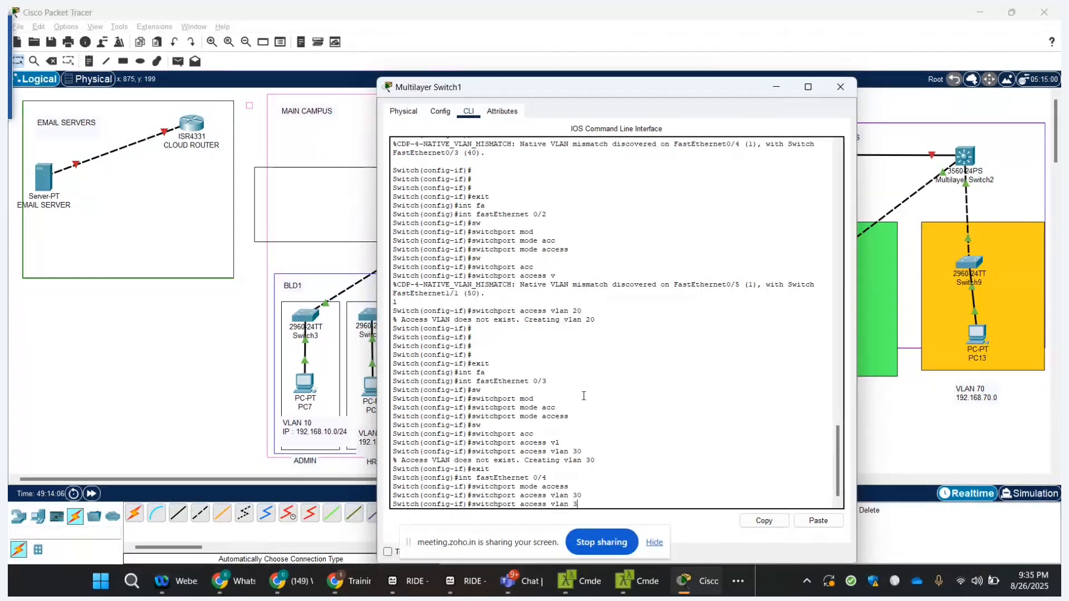
key(BackSpace)
text(40)
key(Return)
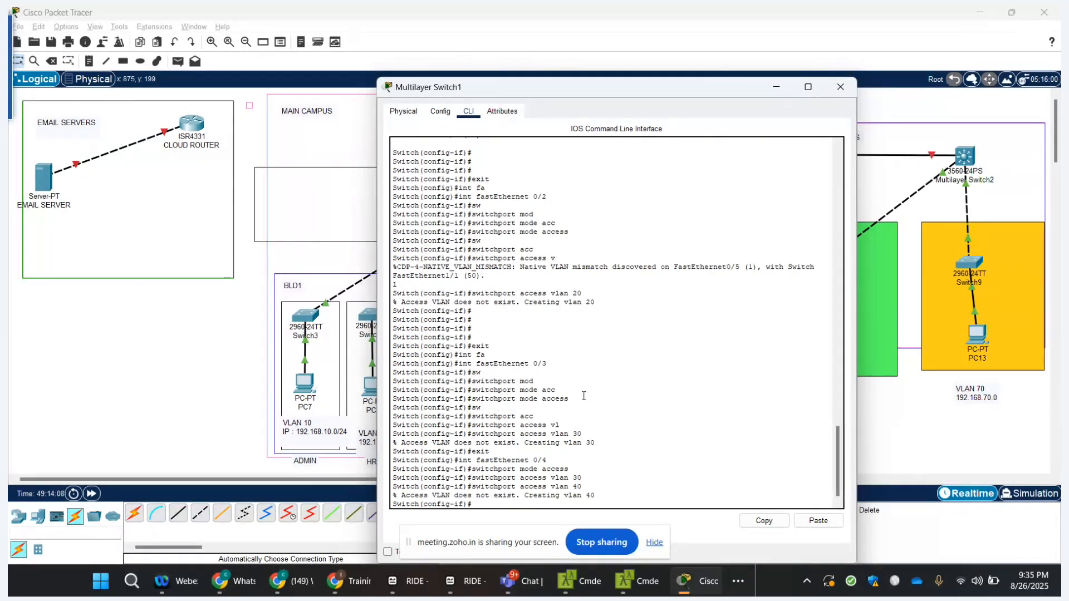
key(Return)
key(Return)
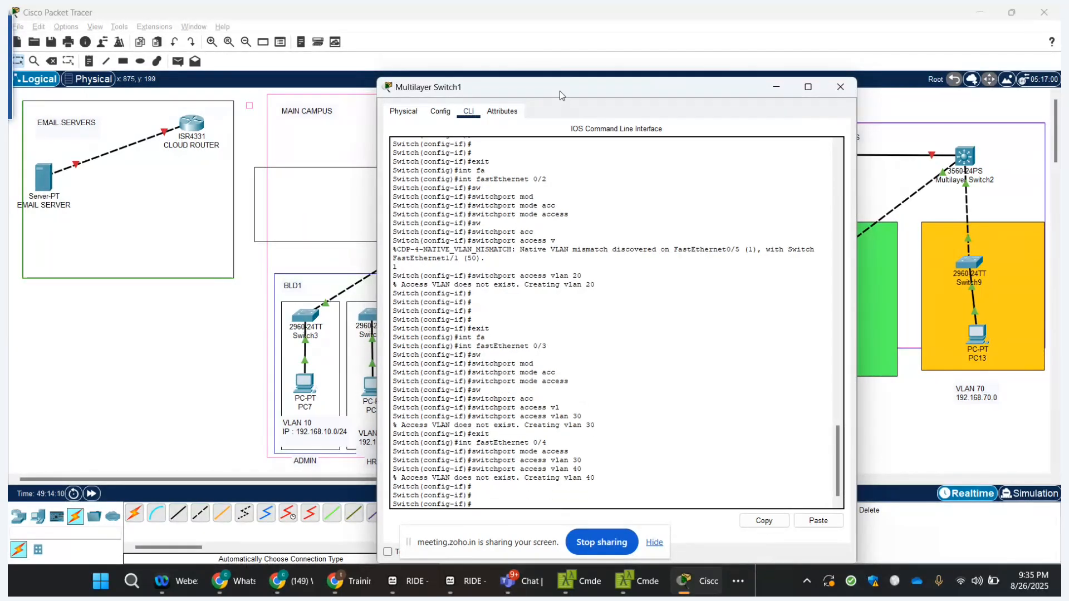
- Check Multilayer Switch1's links in the topology and select its fifth port with "int fastEthernet 0/5"
drag(559, 92, 798, 101)
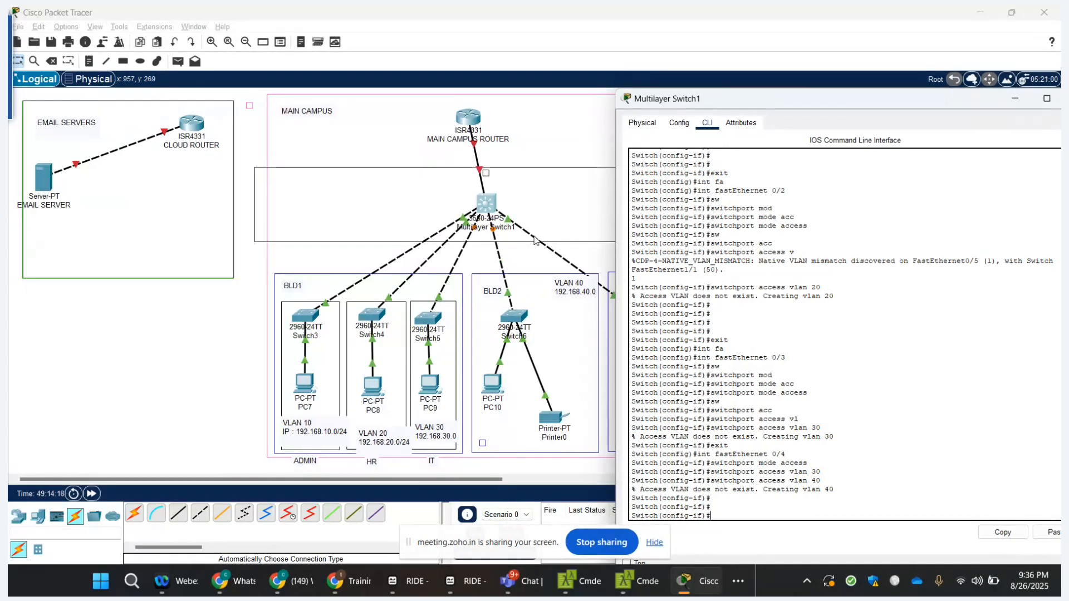
drag(688, 107, 381, 130)
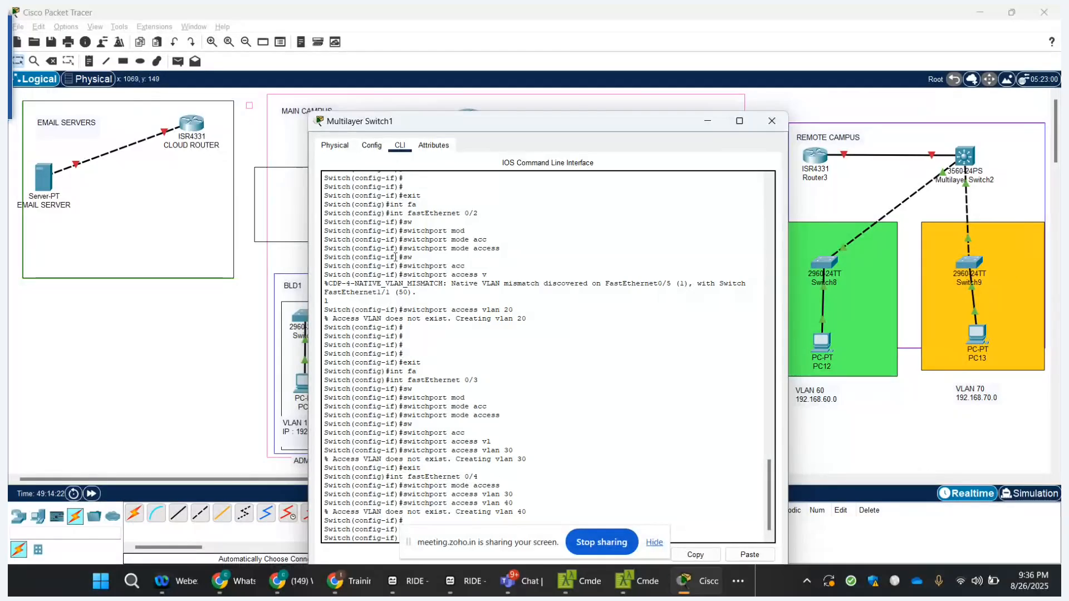
drag(433, 122, 424, 46)
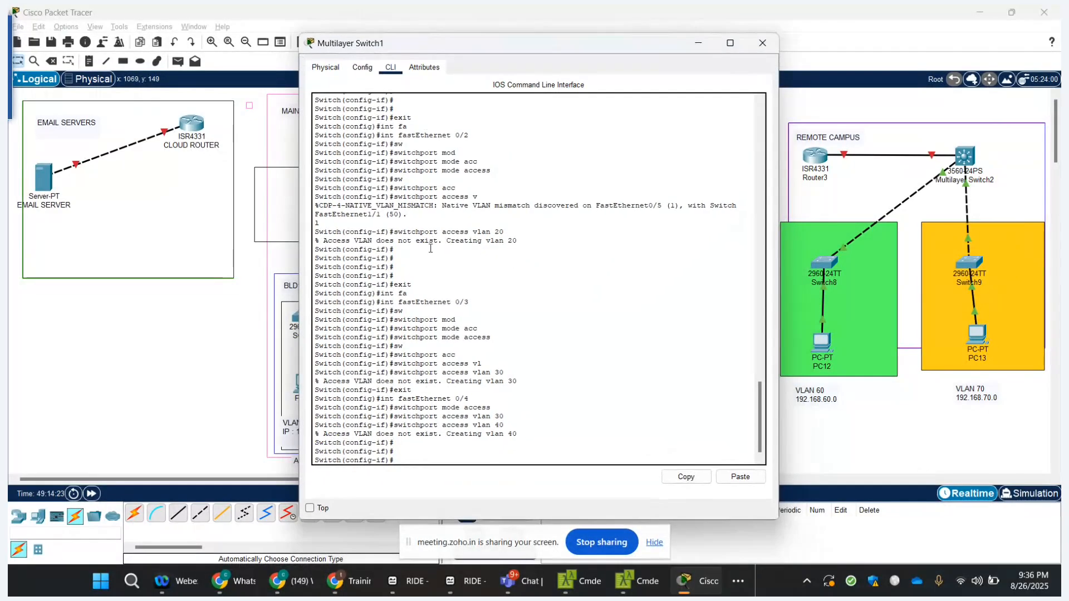
key(Up)
key(Up)
key(Up)
key(BackSpace)
text(5)
key(Return)
- Set Multilayer Switch1's FastEthernet 0/5 to access mode with "switchport mode access"
key(Up)
key(Up)
key(Up)
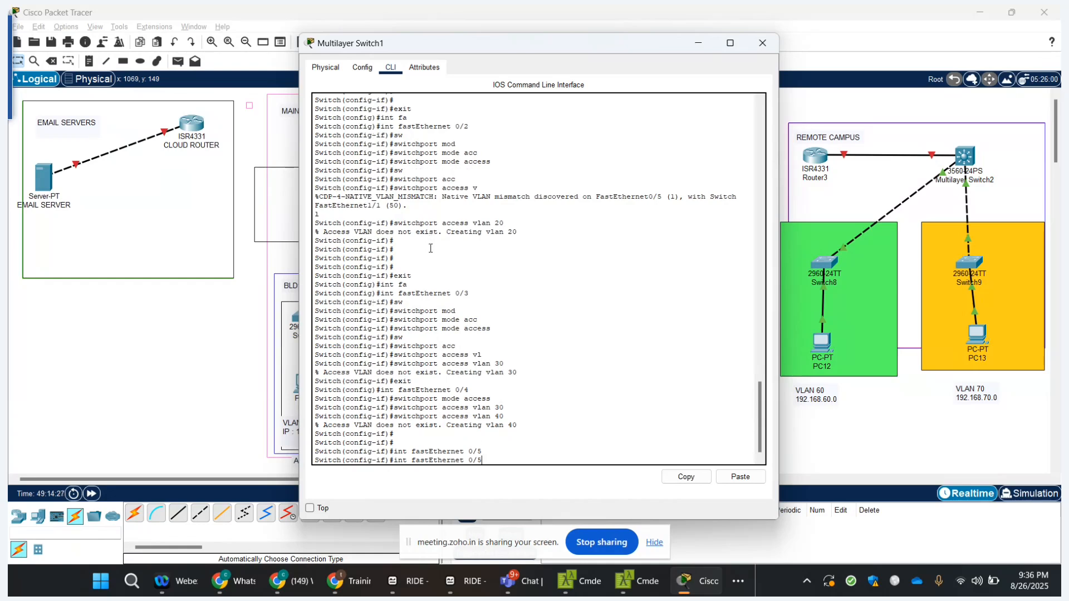
key(Up)
key(Return)
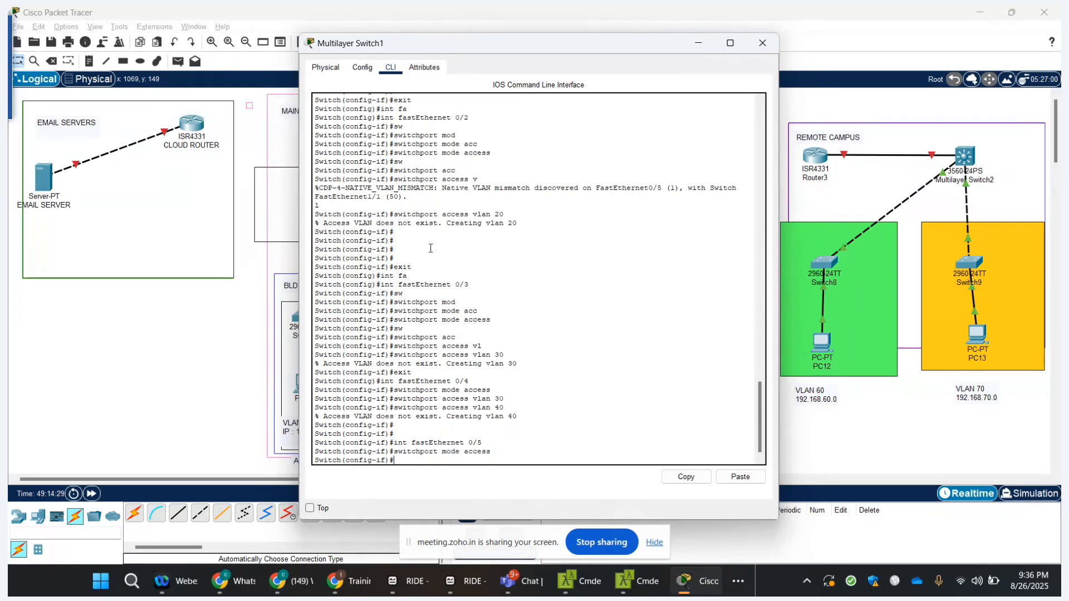
- Assign Multilayer Switch1's FastEthernet 0/5 to VLAN 50 with "switchport access vlan 50"
key(Up)
key(Up)
key(Up)
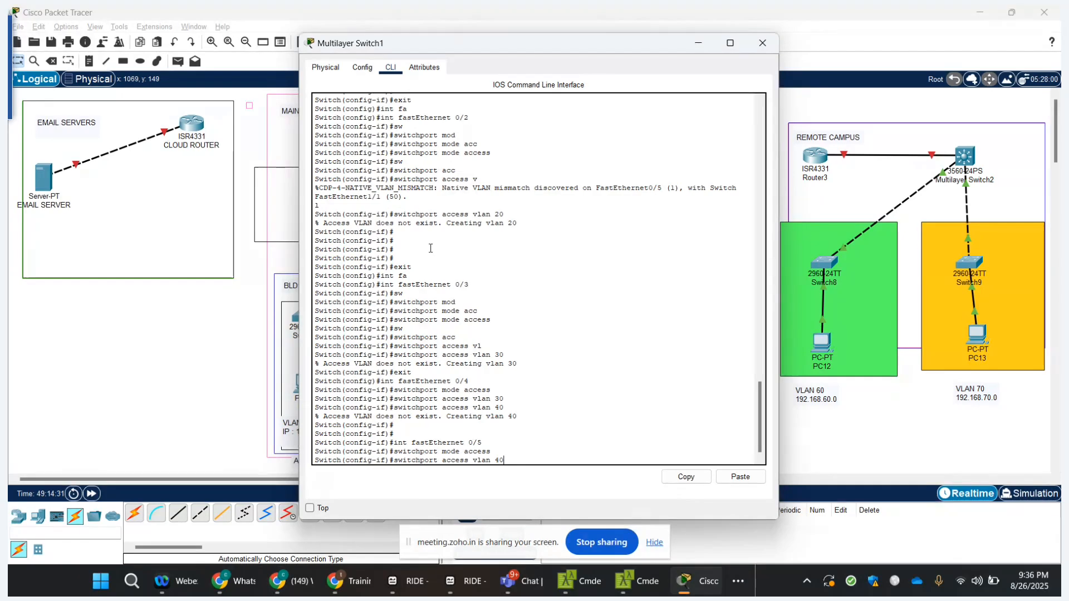
key(BackSpace)
key(BackSpace)
text(50)
key(Return)
key(Return)
key(Return)
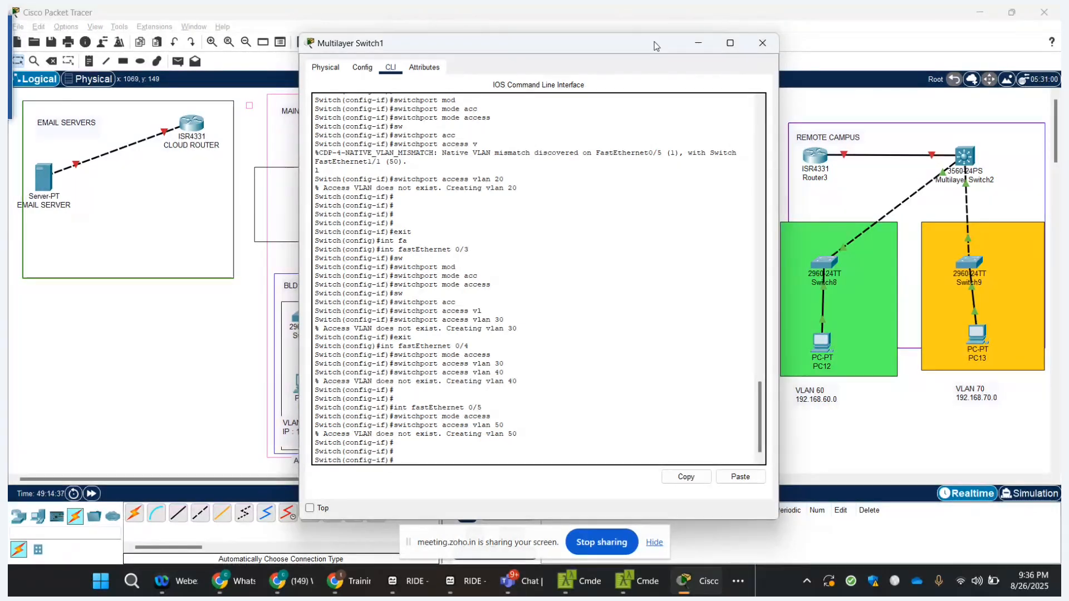
- Identify Multilayer Switch1's uplink port to the main campus router, leave FastEthernet 0/5 with "exit" and select the uplink with "int fastEthernet 0/6"
drag(655, 42, 955, 221)
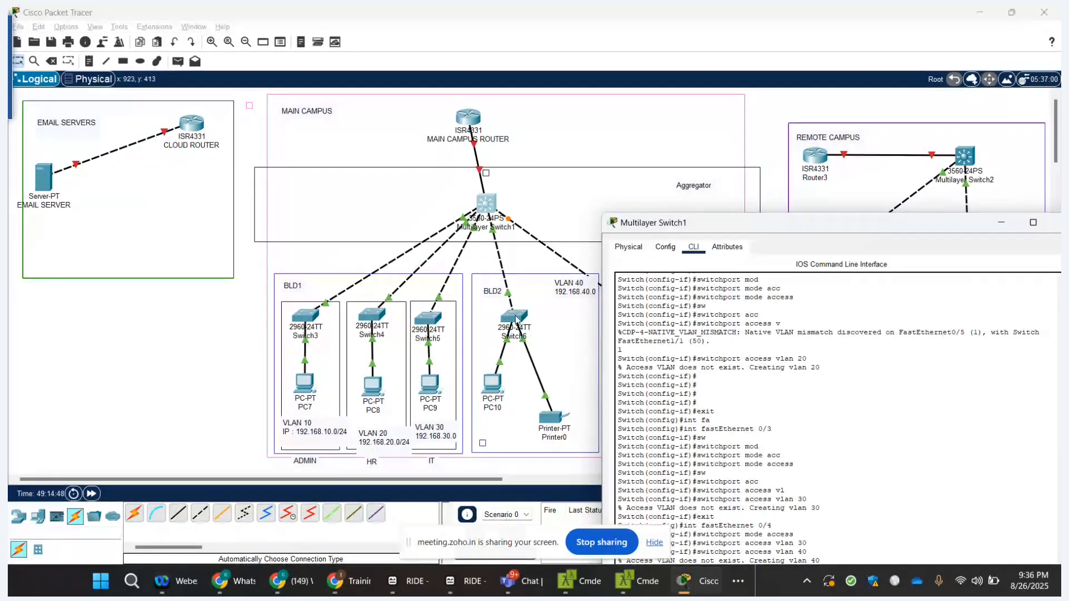
click(482, 183)
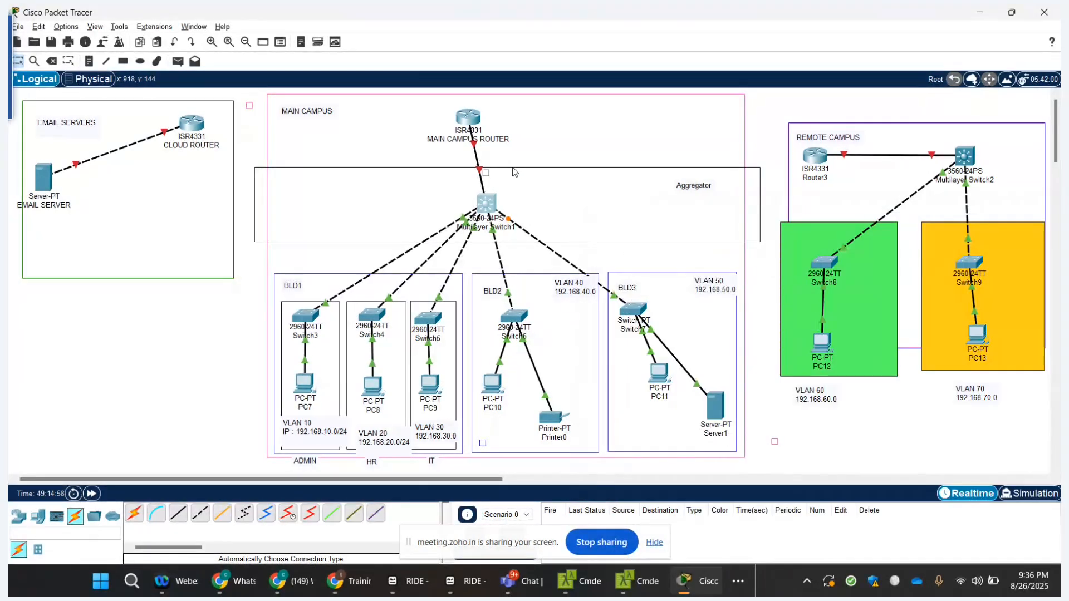
mouse_move(480, 168)
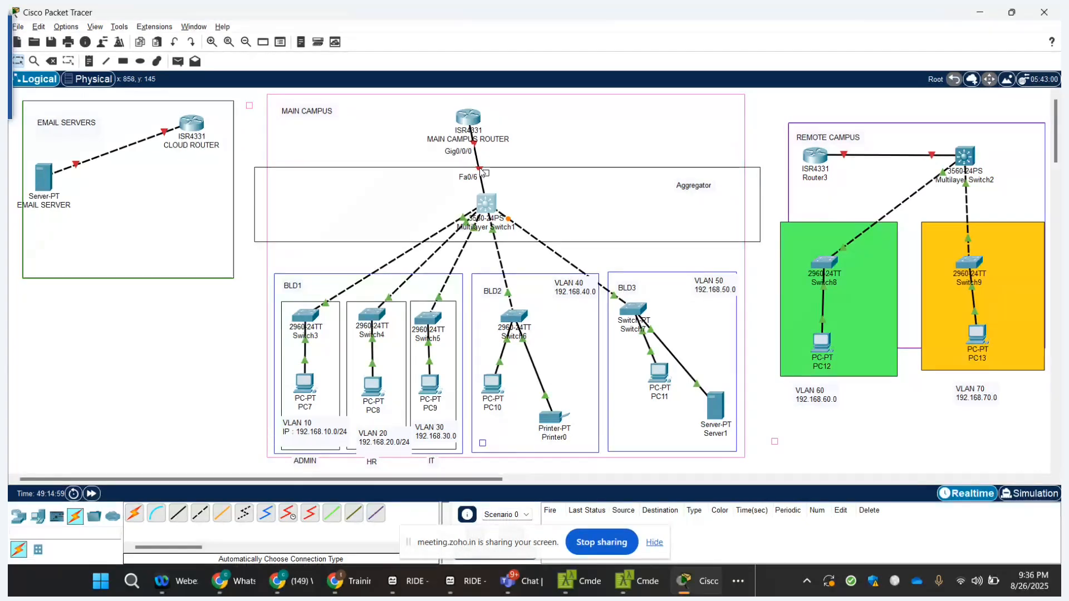
key(alt+Tab)
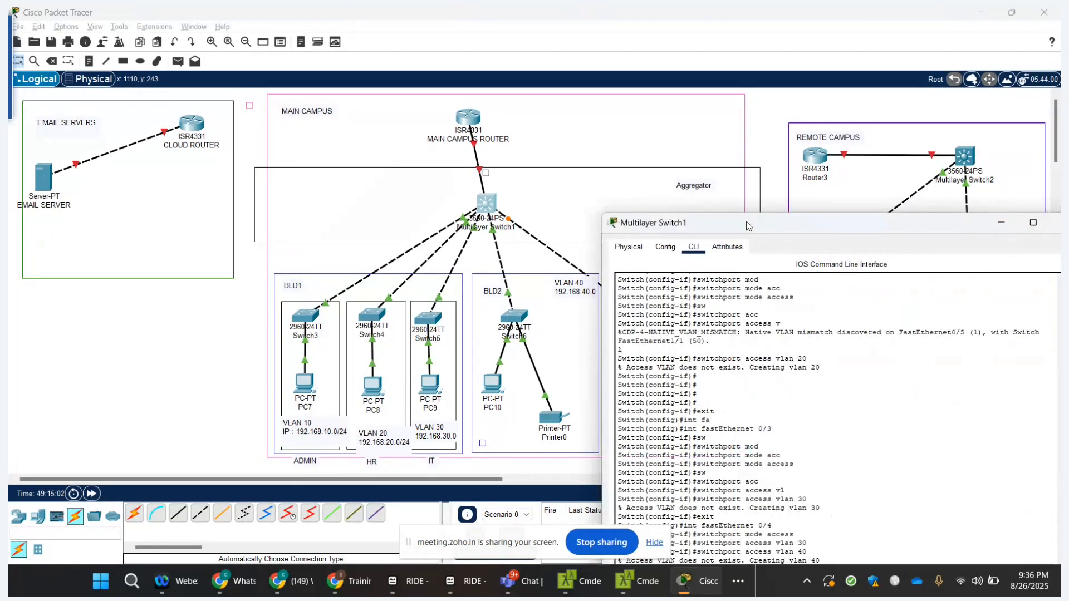
drag(748, 226, 482, 65)
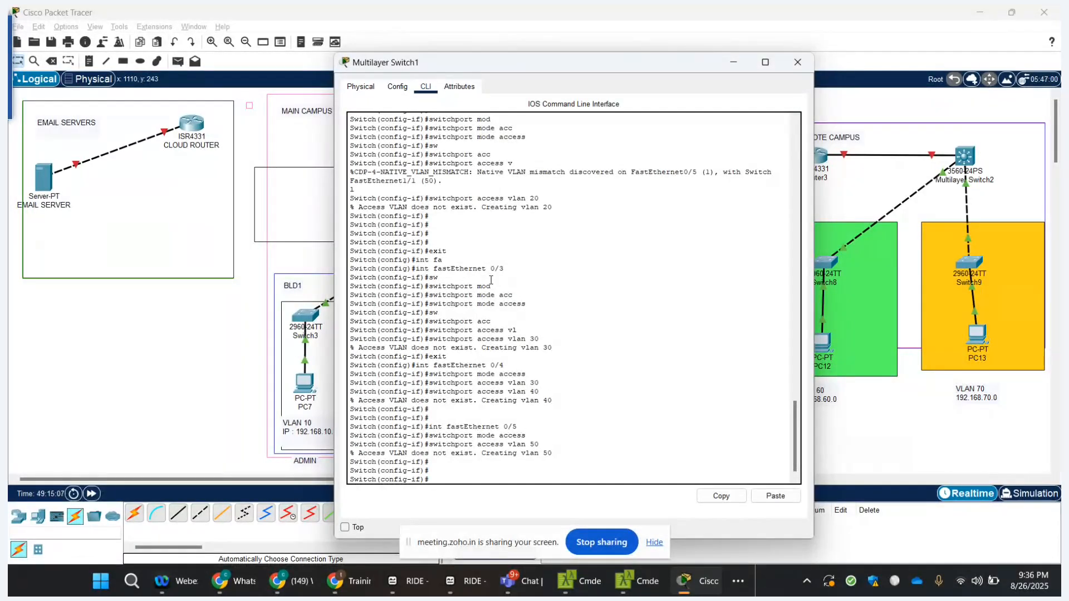
key(Return)
text(exit)
key(Return)
text(int)
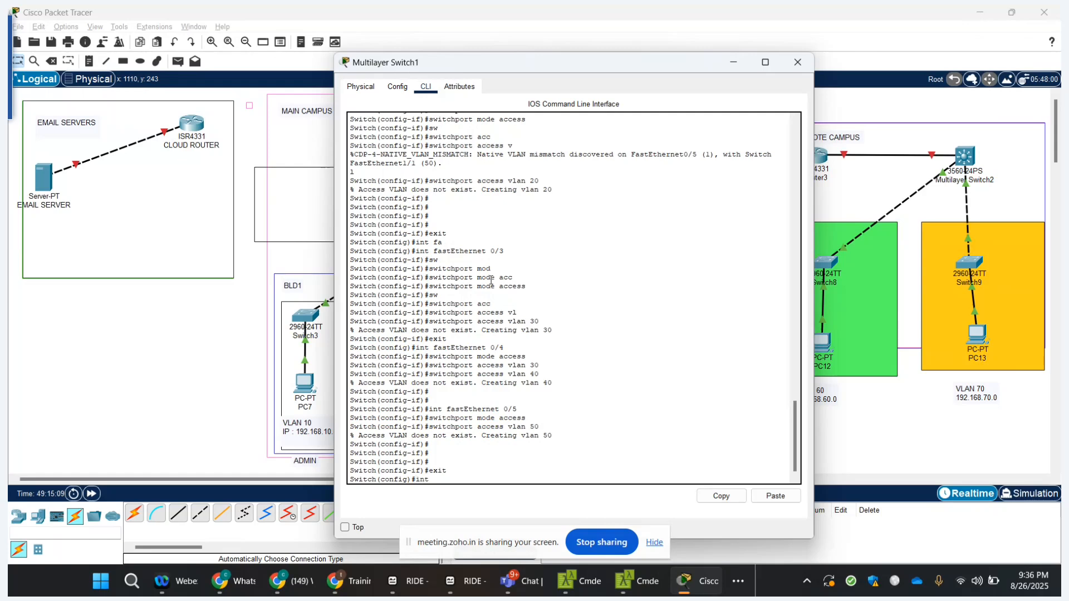
text( fa)
key(Tab)
text(0/)
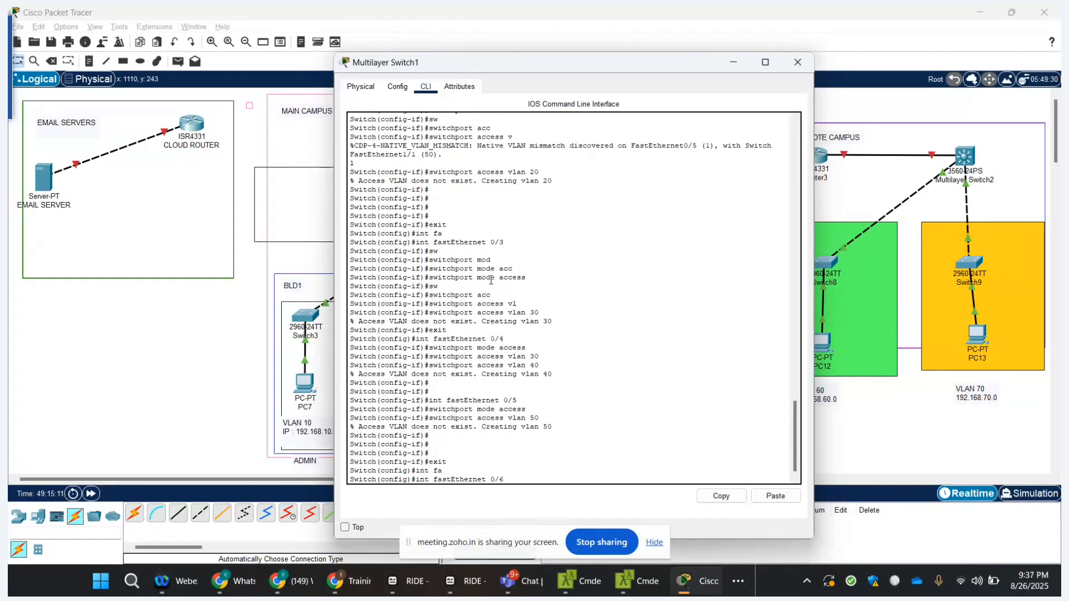
text(6)
key(Return)
- Try to set Multilayer Switch1's FastEthernet 0/6 to trunk mode with "switchport mode trunk"
text(sw)
key(Tab)
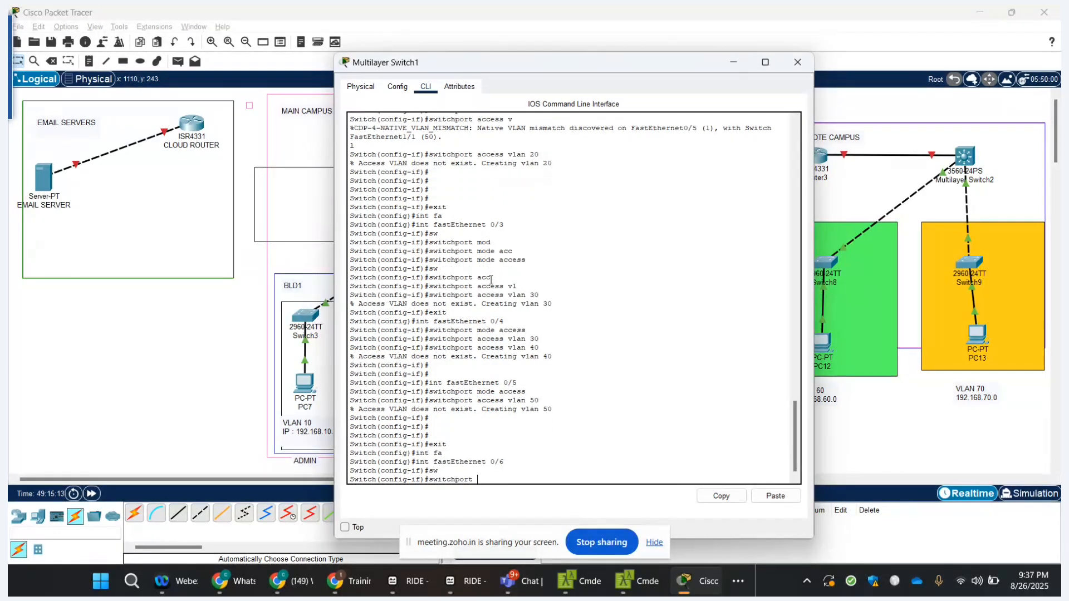
text(mod)
key(Tab)
text(tru)
key(Tab)
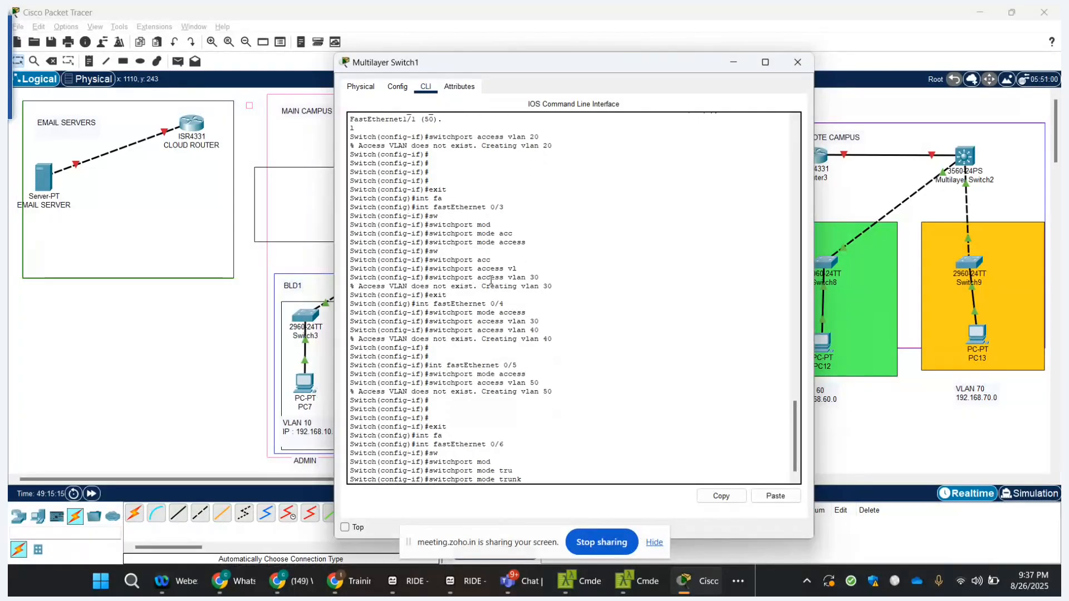
key(Return)
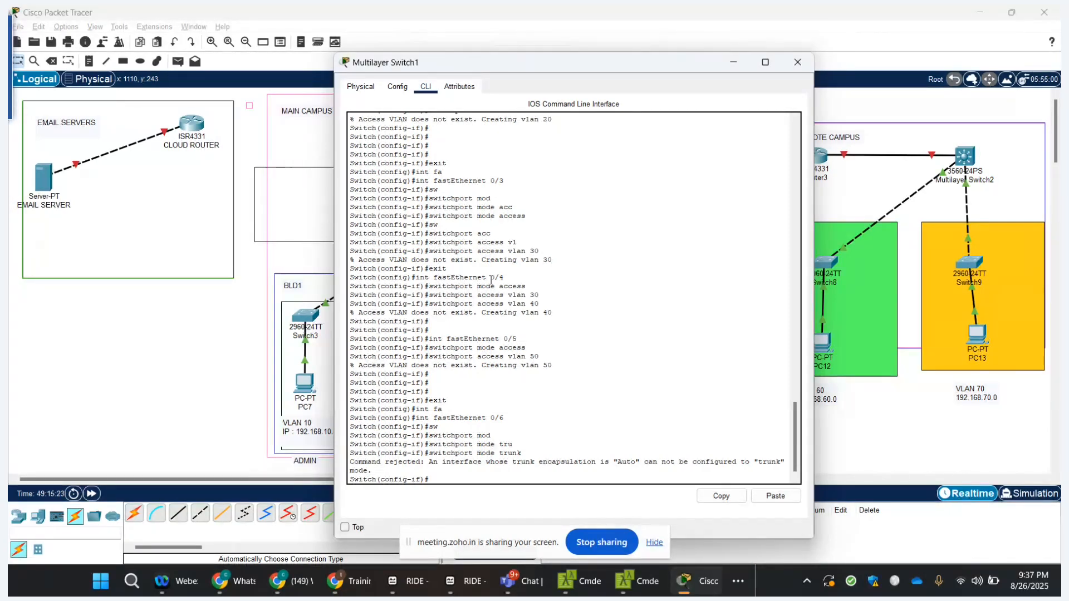
key(Return)
key(Return)
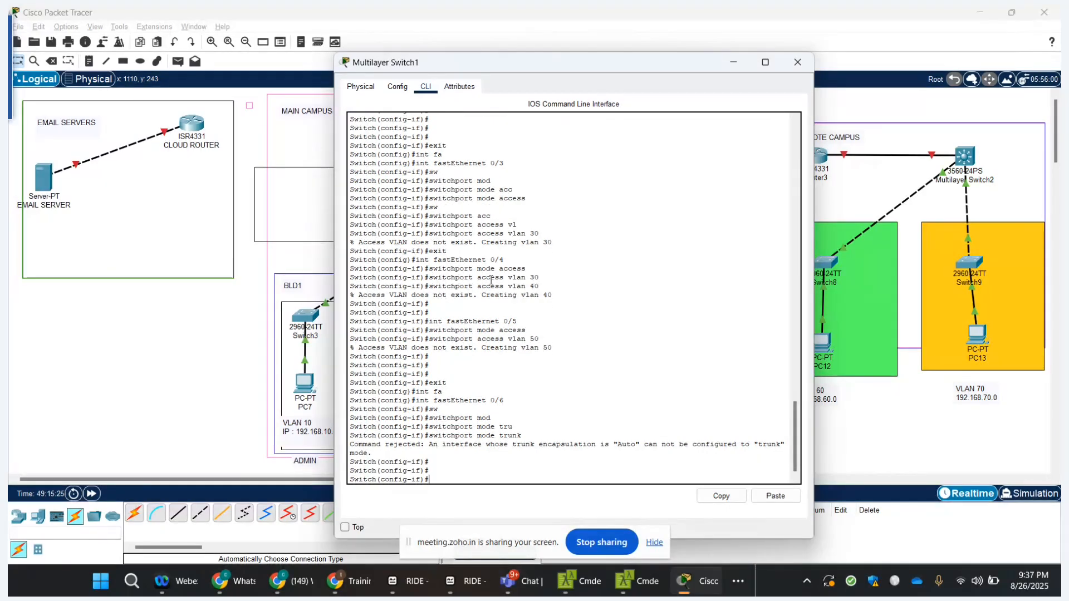
- Set FastEthernet 0/6's trunk encapsulation to 802.1Q with "switchport trunk encapsulation dot1q"
text(sw)
key(Tab)
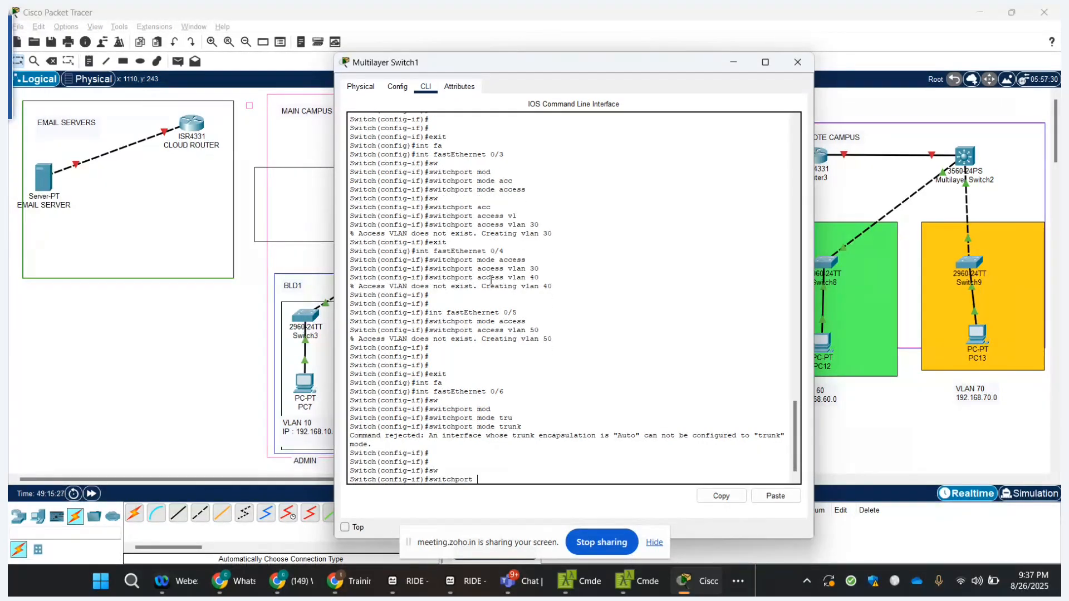
text(tru)
key(Tab)
text(en)
key(Tab)
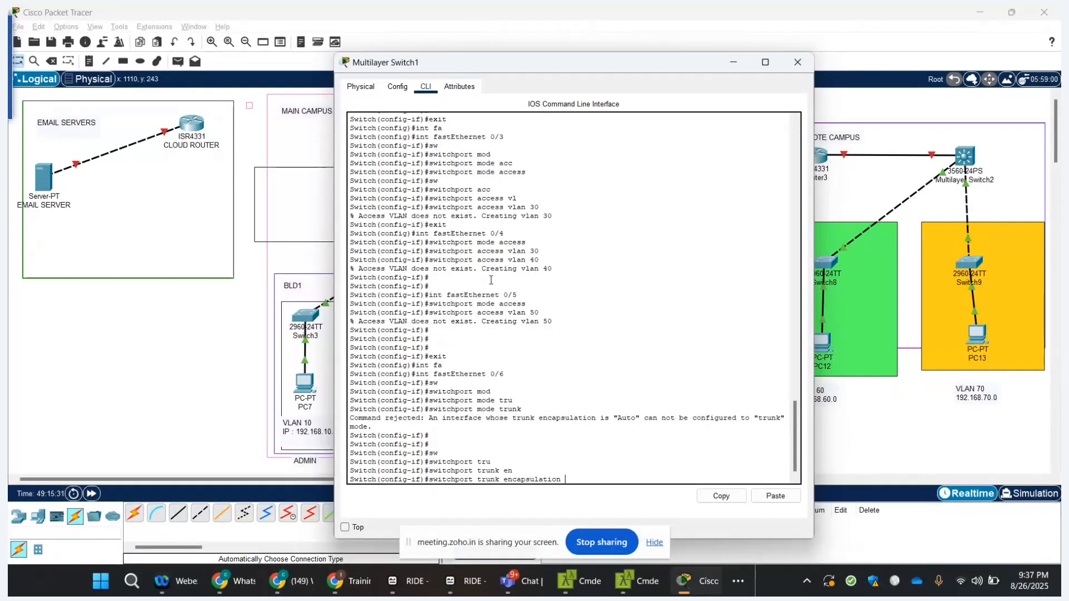
text(doc)
key(Tab)
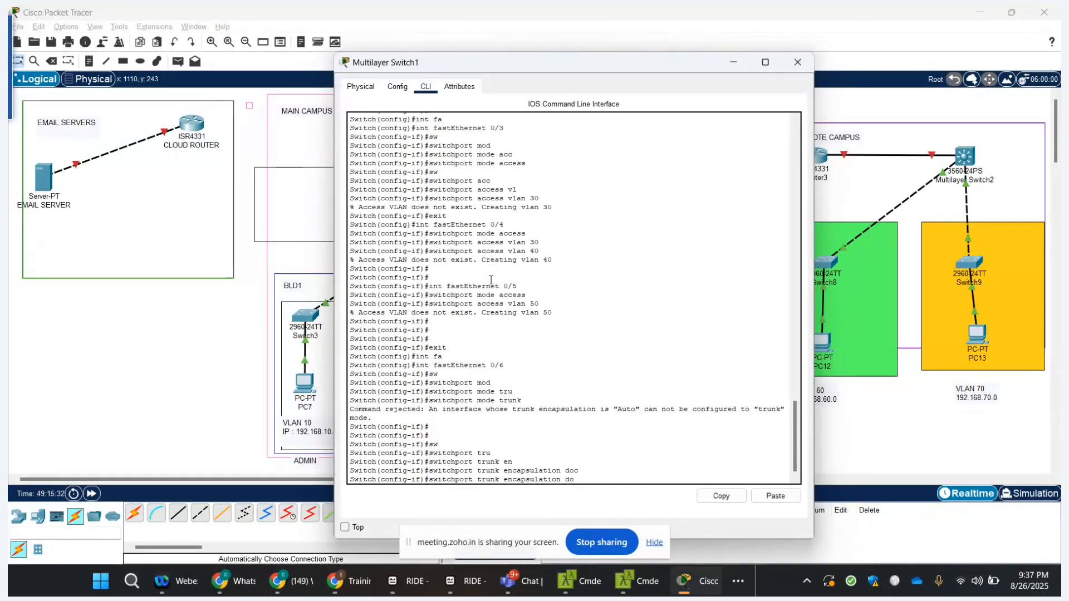
key(BackSpace)
key(BackSpace)
key(Tab)
key(Return)
key(Return)
- Set FastEthernet 0/6 to trunk mode with "switchport mode trunk" and leave configuration mode with "end"
text(s)
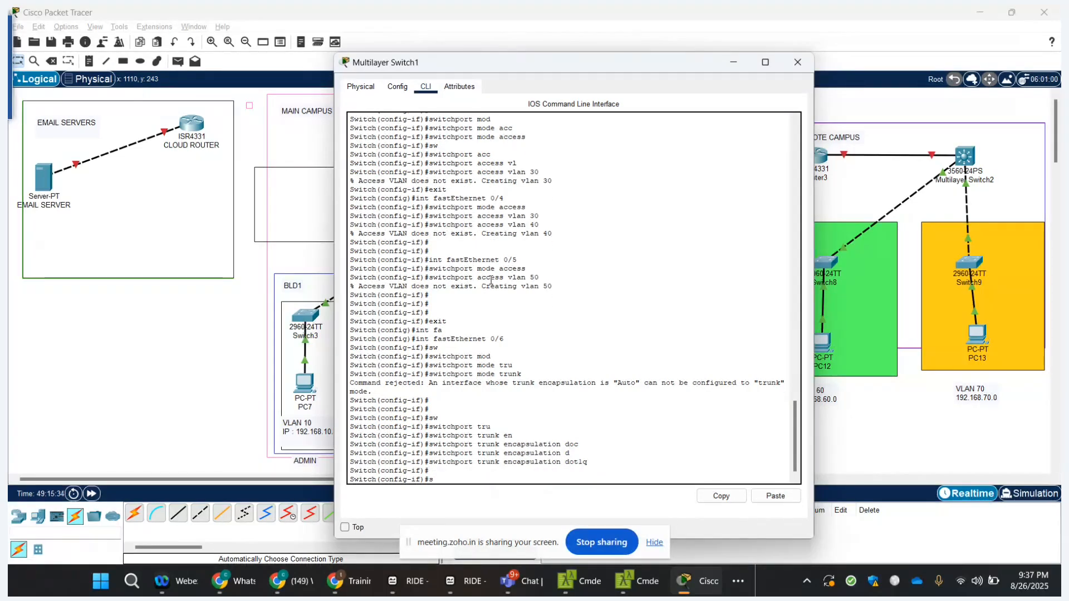
text(w)
key(Tab)
text(mod)
key(Tab)
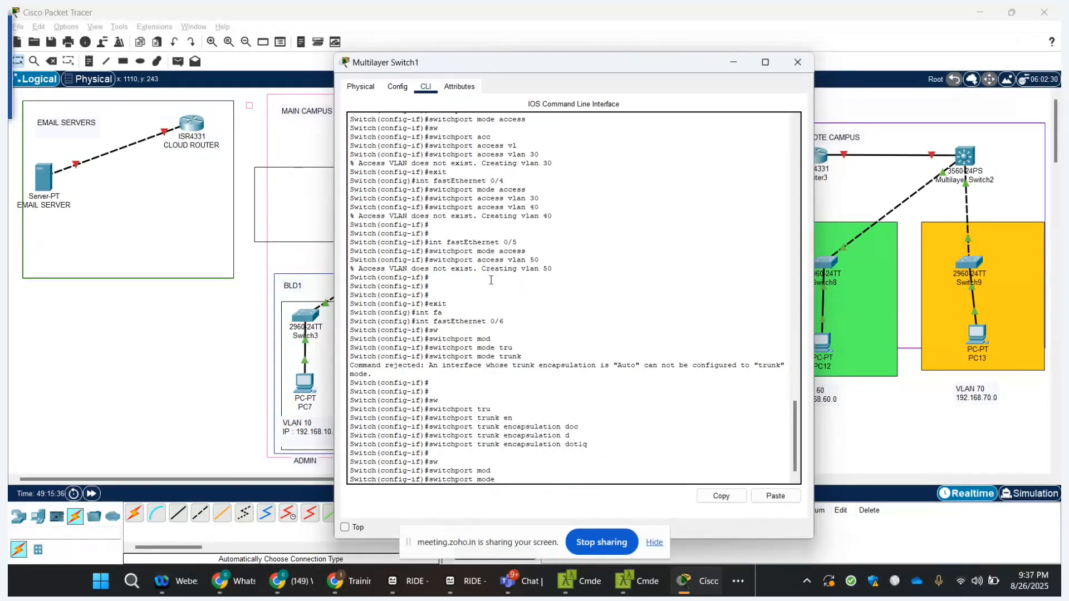
text(tru)
key(Tab)
key(Return)
text(end)
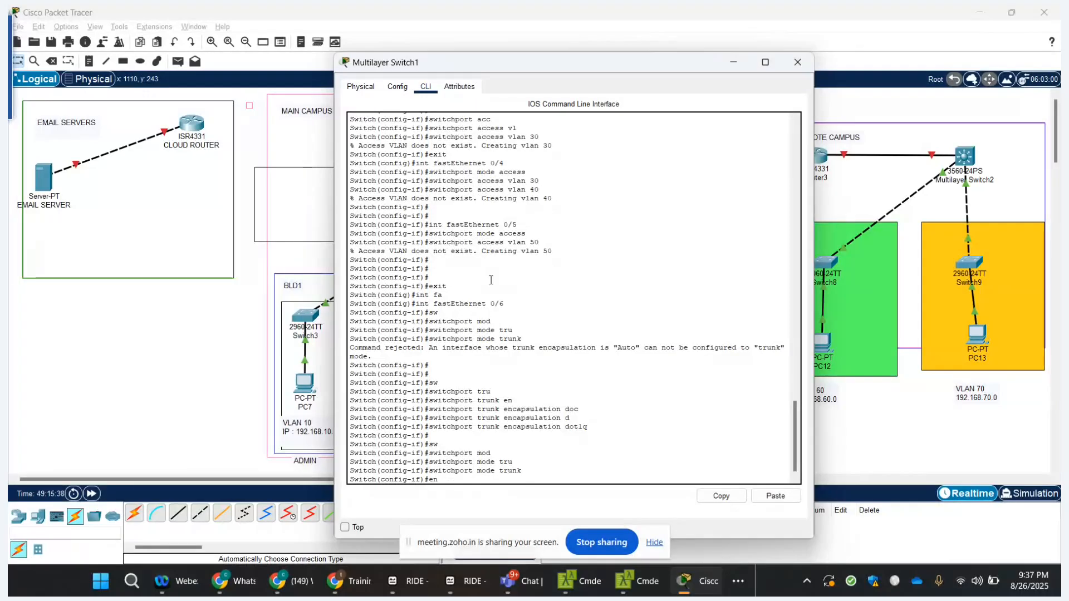
key(Return)
key(Return)
key(Return)
- List Multilayer Switch1's interface status with "show ip int brief" and examine its first FastEthernet ports
text(show int)
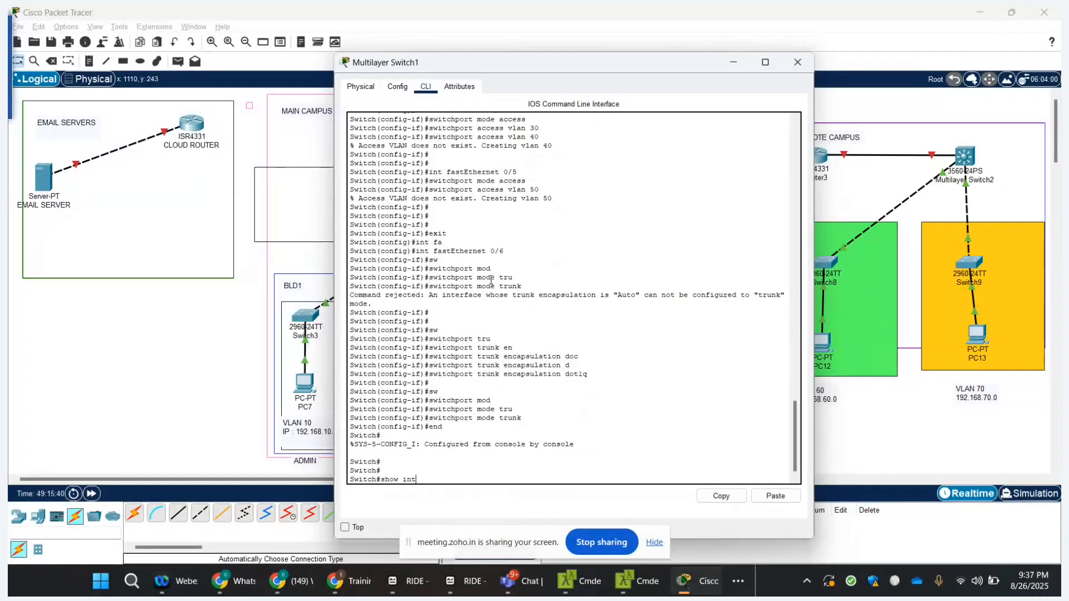
text(p int br)
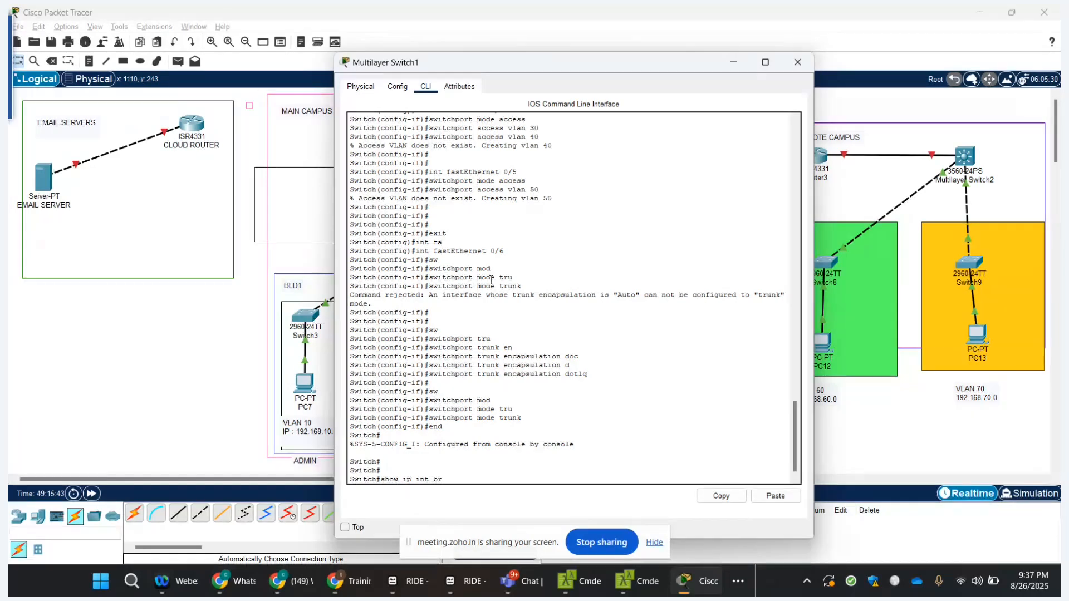
key(Tab)
key(Return)
key(space)
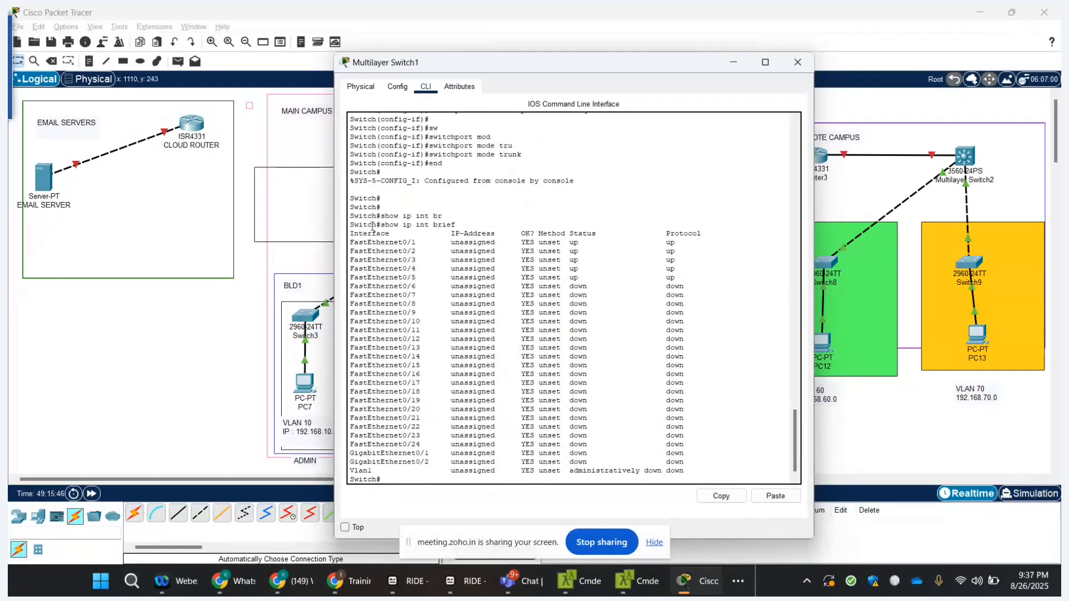
drag(354, 242, 726, 296)
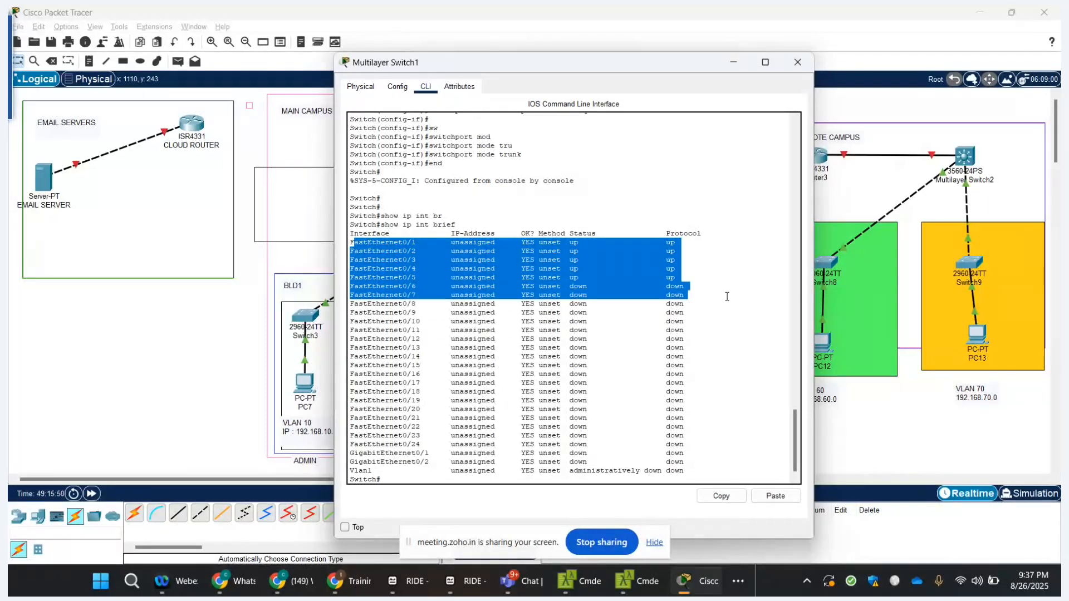
click(726, 296)
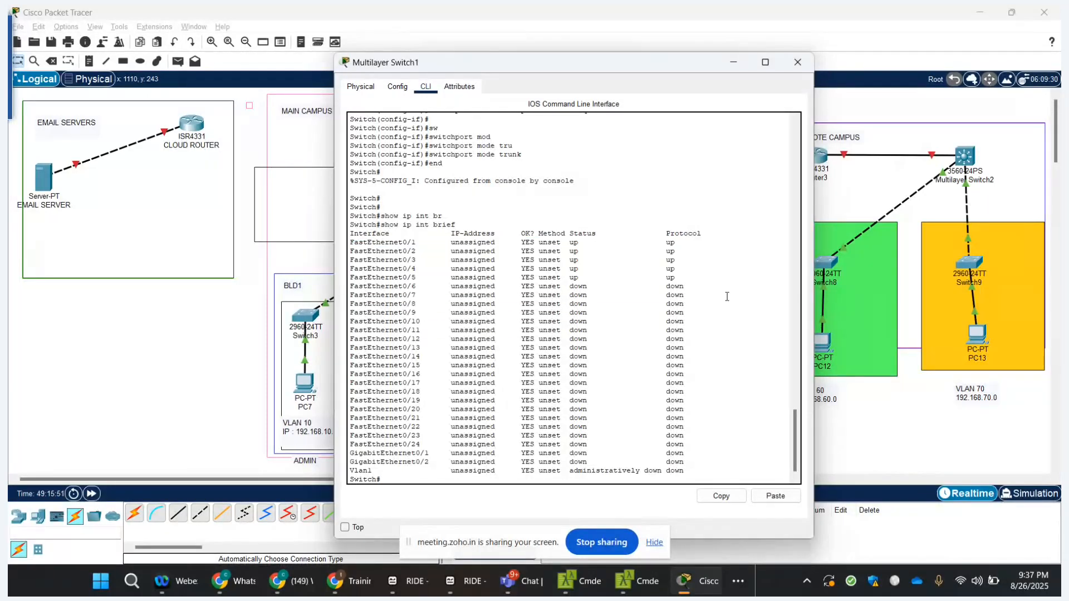
- Close Multilayer Switch1's window and check the port labels on Multilayer Switch2's links to Switch8, Switch9 and Router3
click(797, 61)
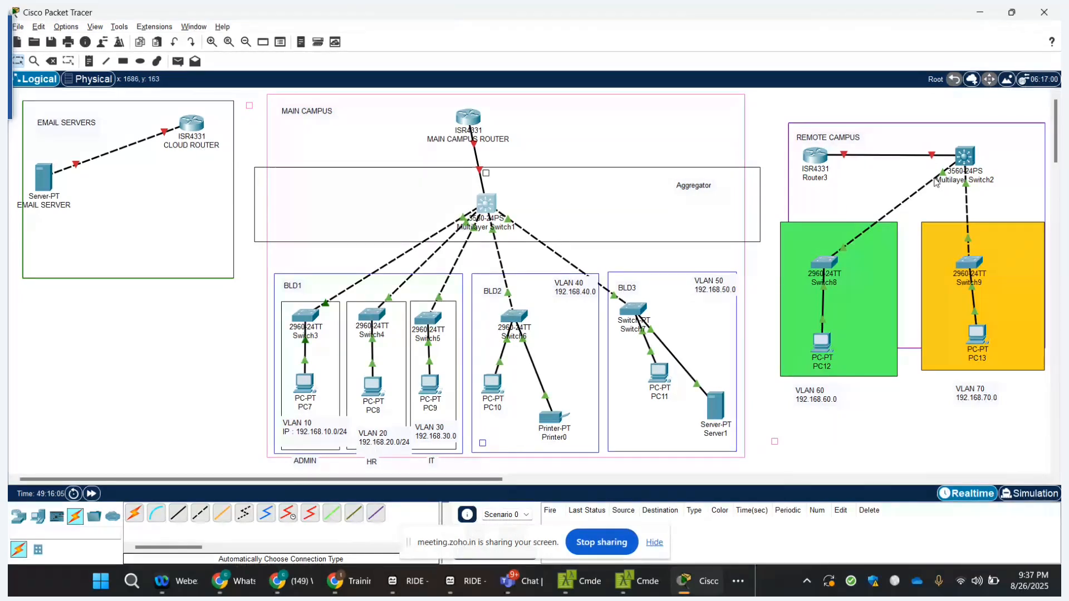
mouse_move(934, 183)
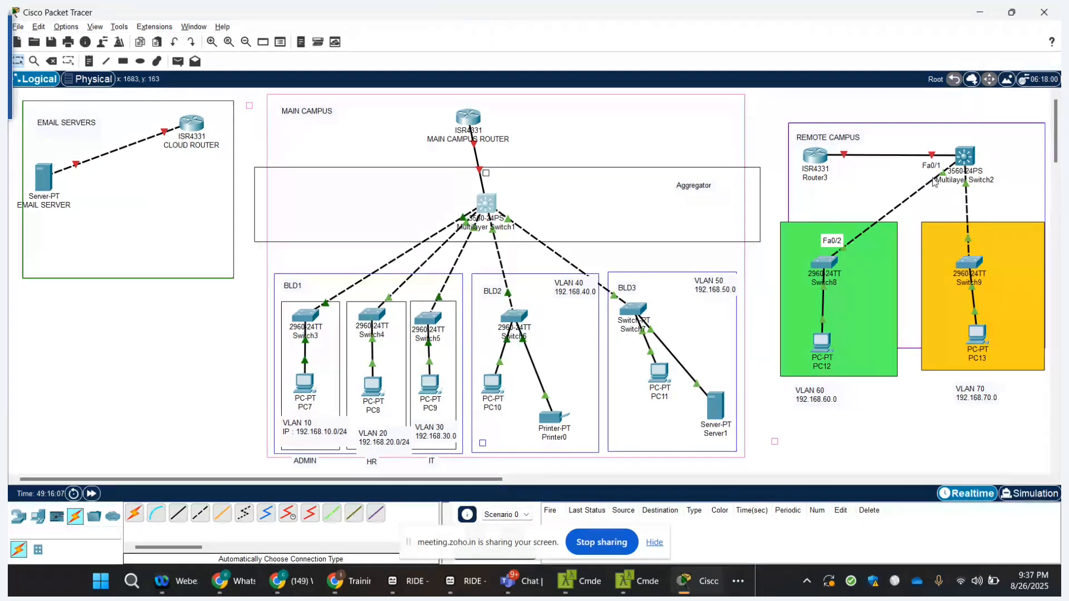
mouse_move(967, 190)
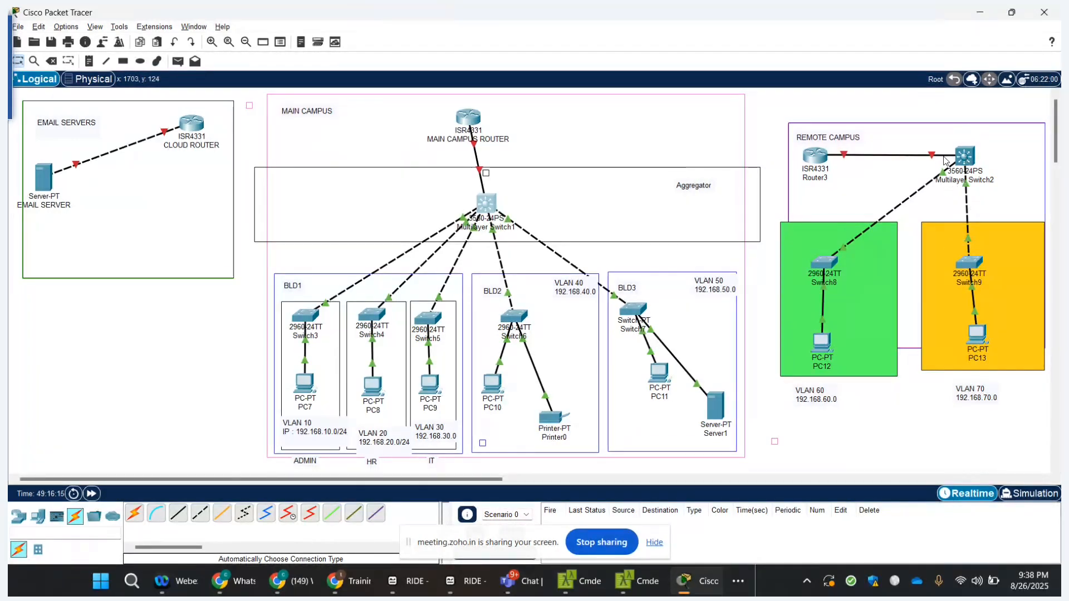
mouse_move(943, 160)
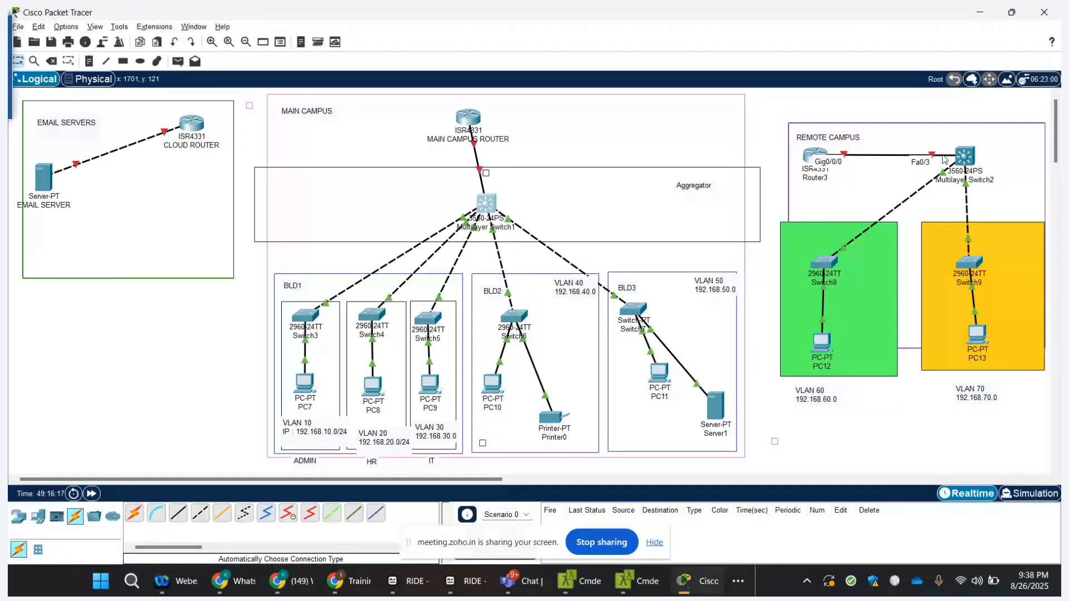
- Open Multilayer Switch2's command line, decline the initial configuration dialog with "no" and enter privileged mode with "en"
click(965, 159)
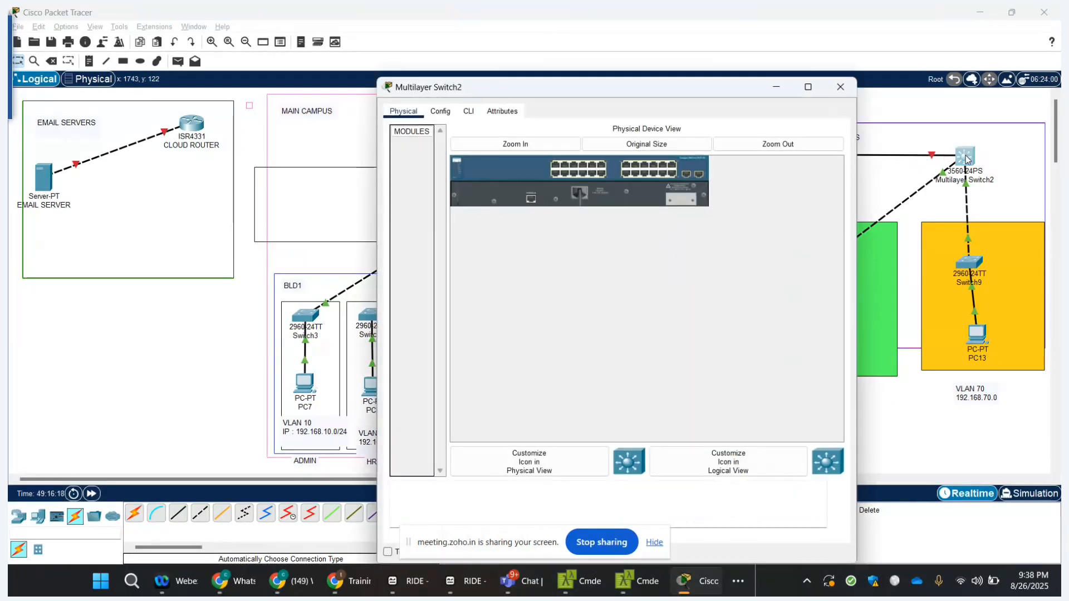
click(468, 112)
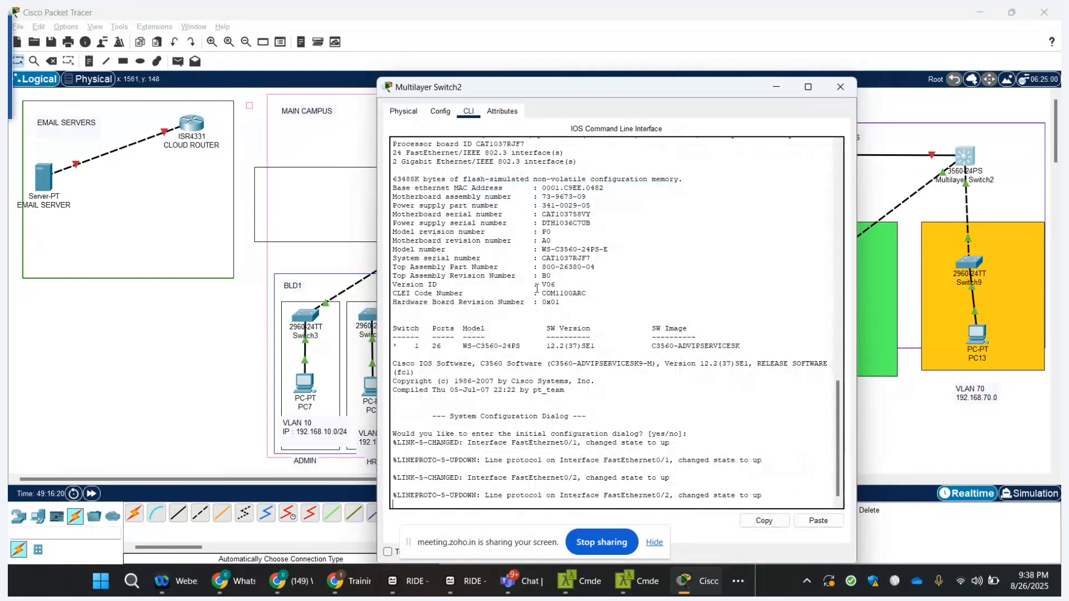
key(Return)
text(no)
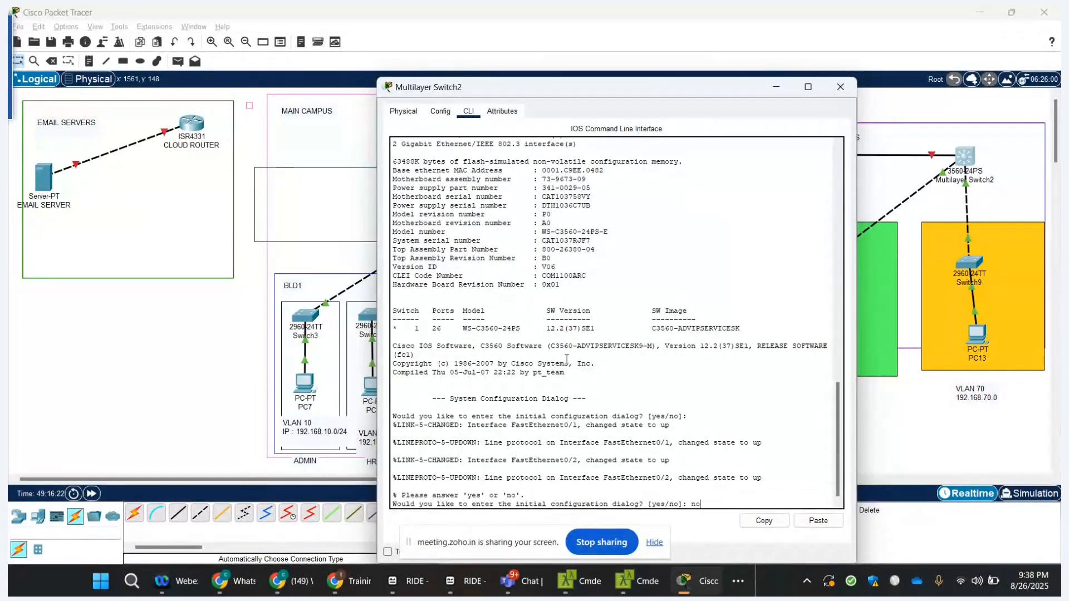
key(Return)
key(Return)
text(en)
key(Return)
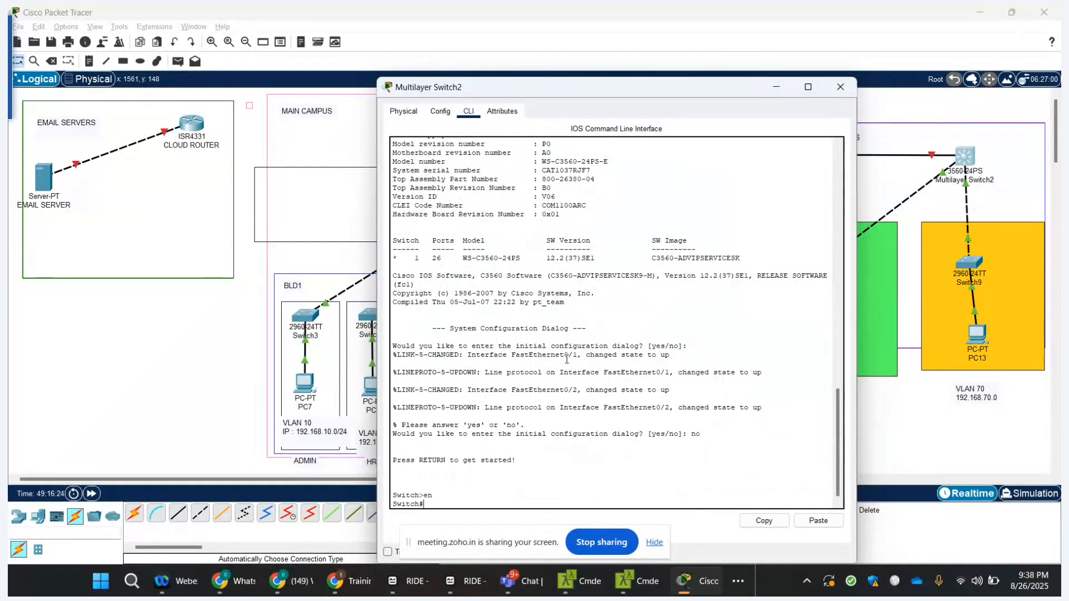
key(Return)
key(Return)
key(Return)
- Enter global configuration mode with "conf t" and open Multilayer Switch2's uplink interface with "int fastEthernet 0/3"
text(conf t)
key(Return)
text(itch(config)#i)
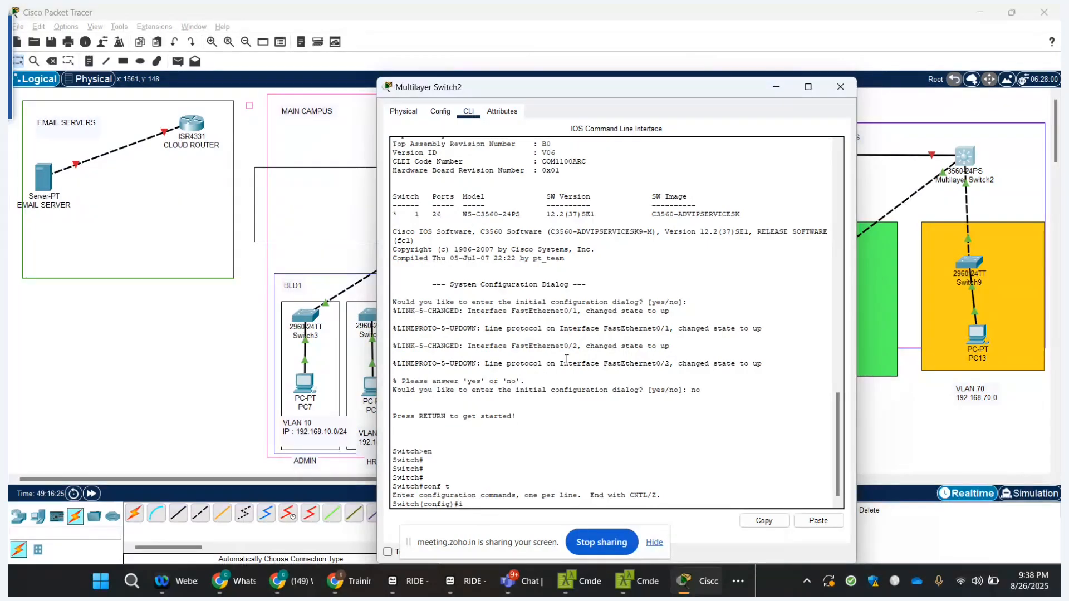
text(nt fa)
key(Tab)
text(0/)
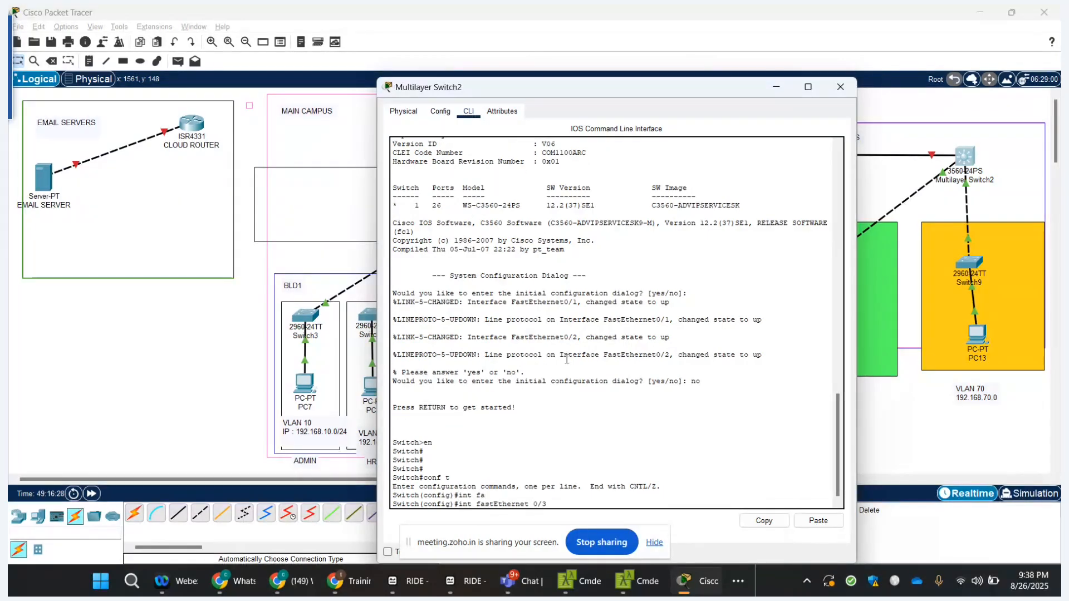
text(3)
key(Return)
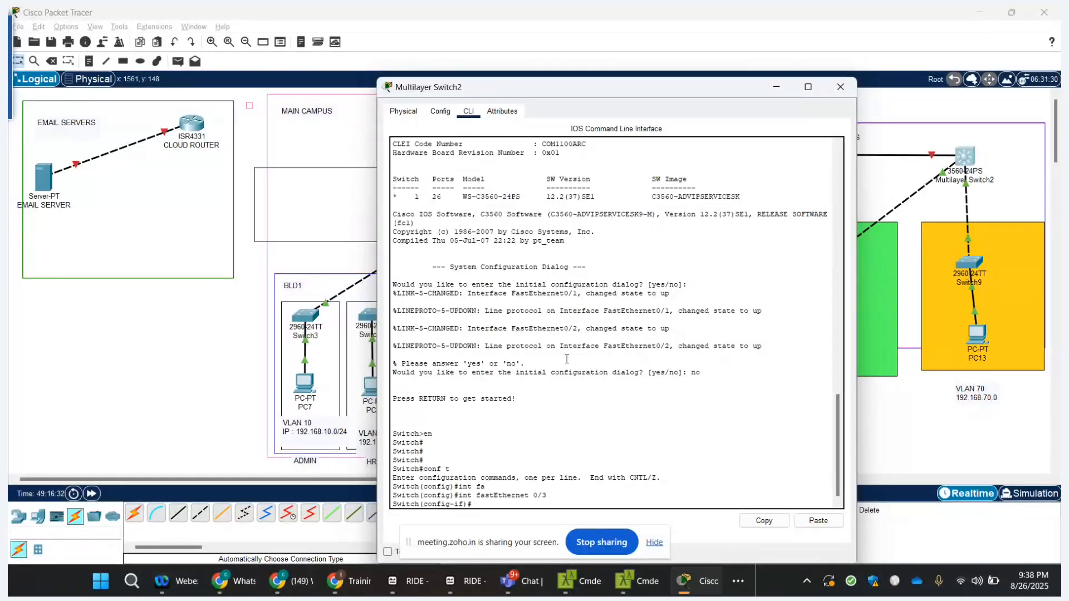
- Set FastEthernet 0/3's trunk encapsulation to 802.1Q with "switchport trunk encapsulation dot1q" and leave interface configuration with "exit"
text(sw)
key(Tab)
text(tru)
key(Tab)
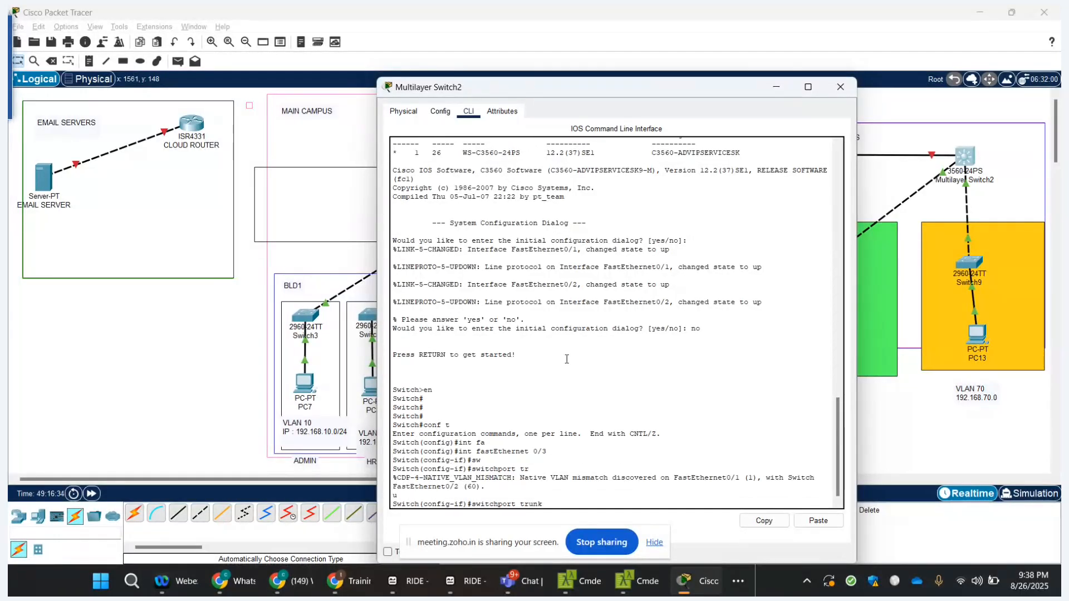
text(en)
key(Tab)
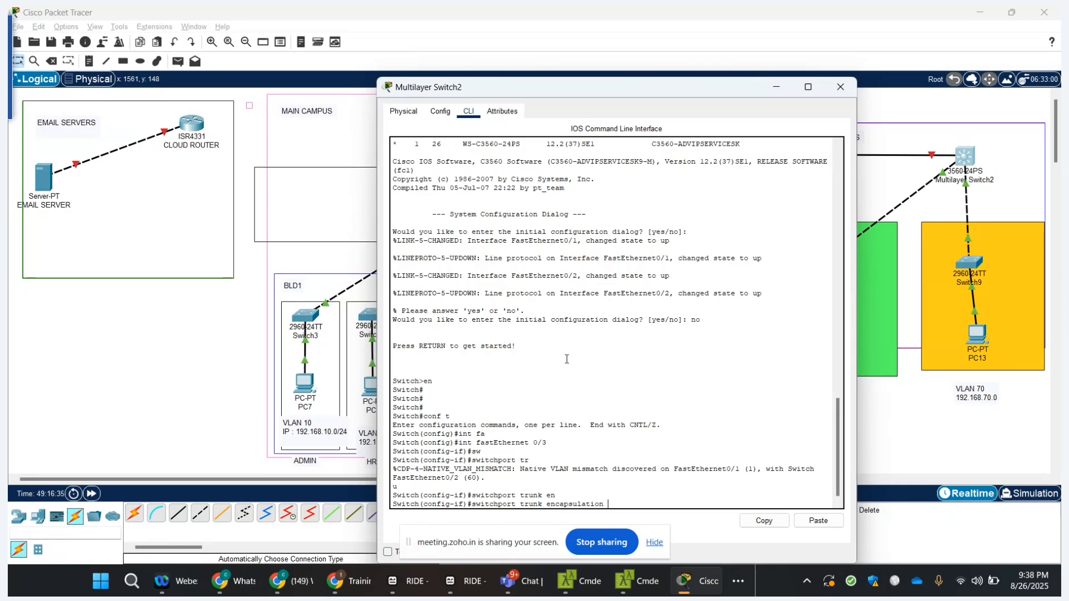
text(dot)
key(Tab)
key(Return)
key(Return)
key(Return)
key(Return)
key(Return)
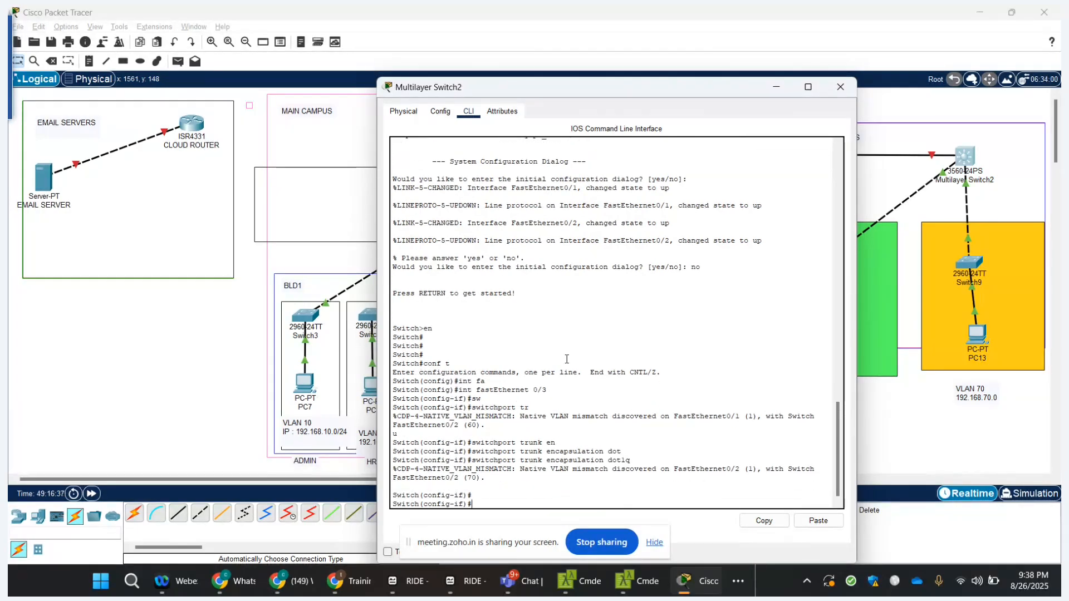
key(Return)
text(exit)
key(Return)
- Reopen "interface fastEthernet 0/3" on Multilayer Switch2 and set it to trunk mode with "switchport mode trunk"
text(int)
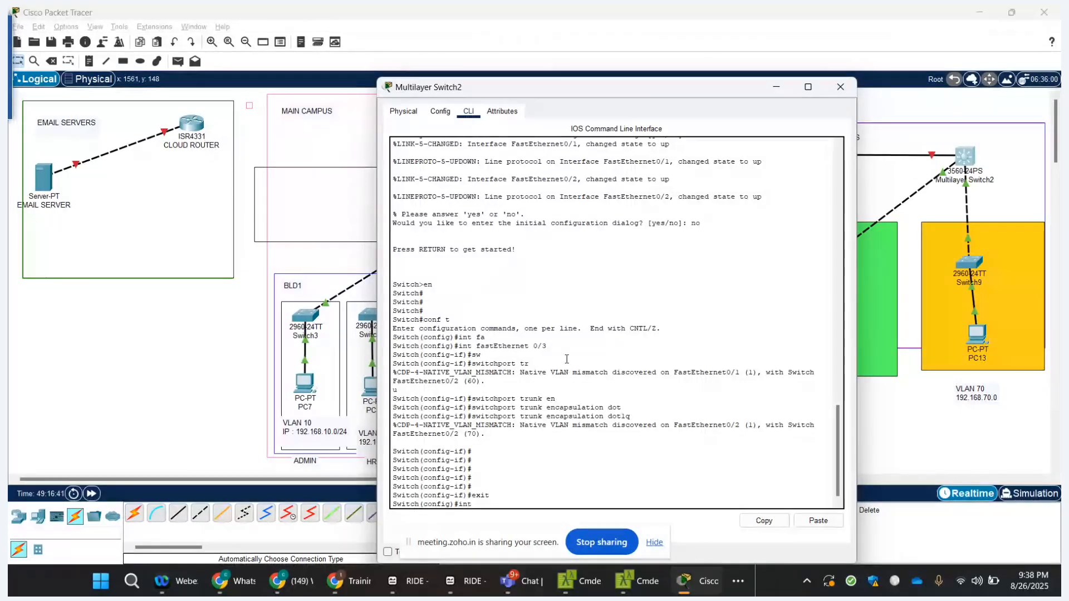
key(Tab)
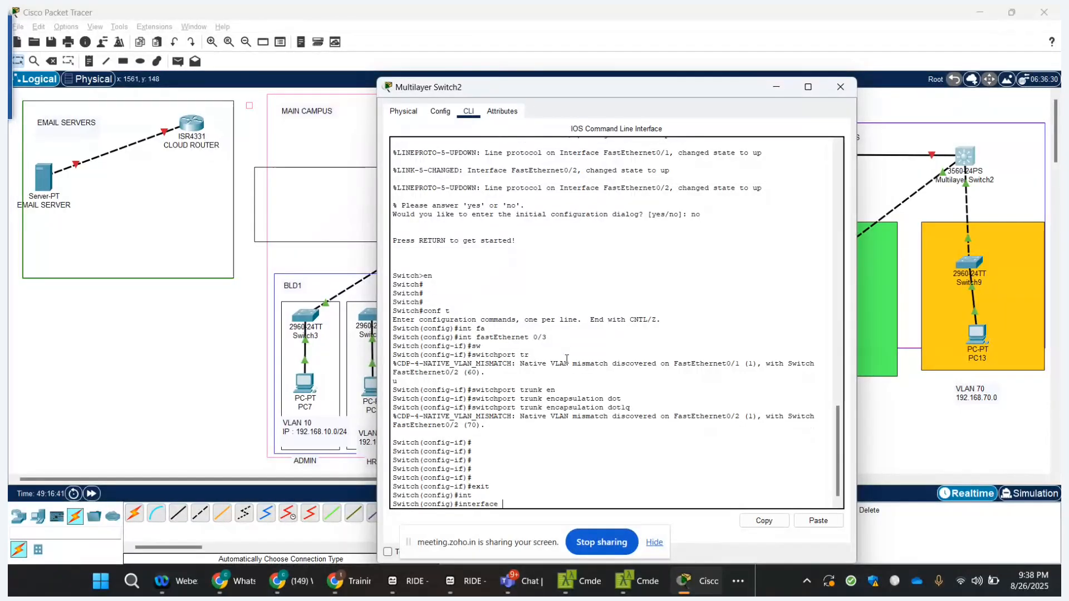
text(fa)
key(Tab)
text(0/3)
key(Return)
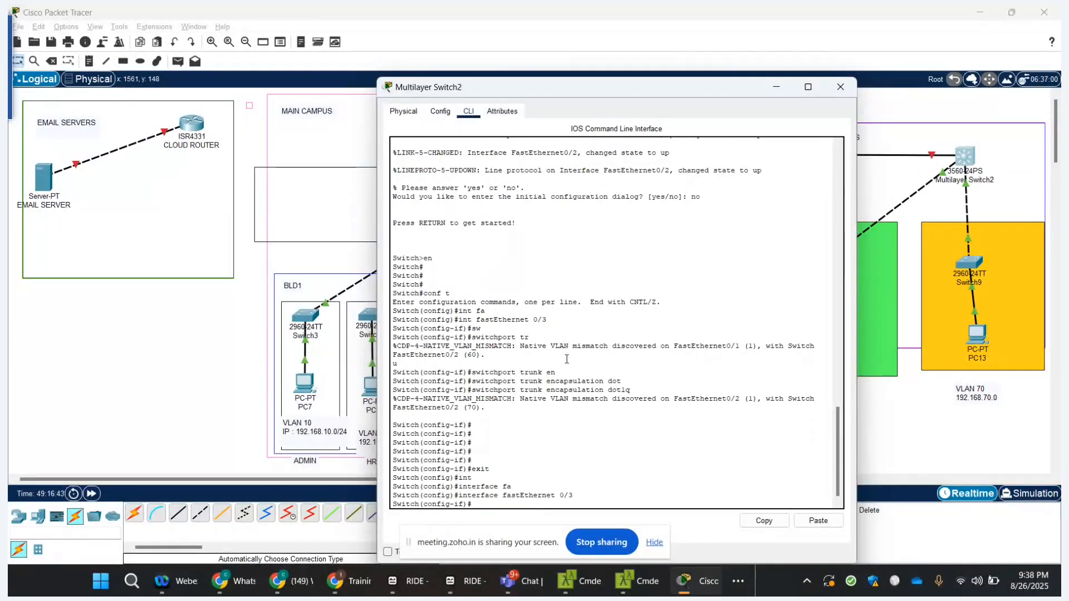
text(sw)
key(Tab)
text(mode)
key(Tab)
text(tru)
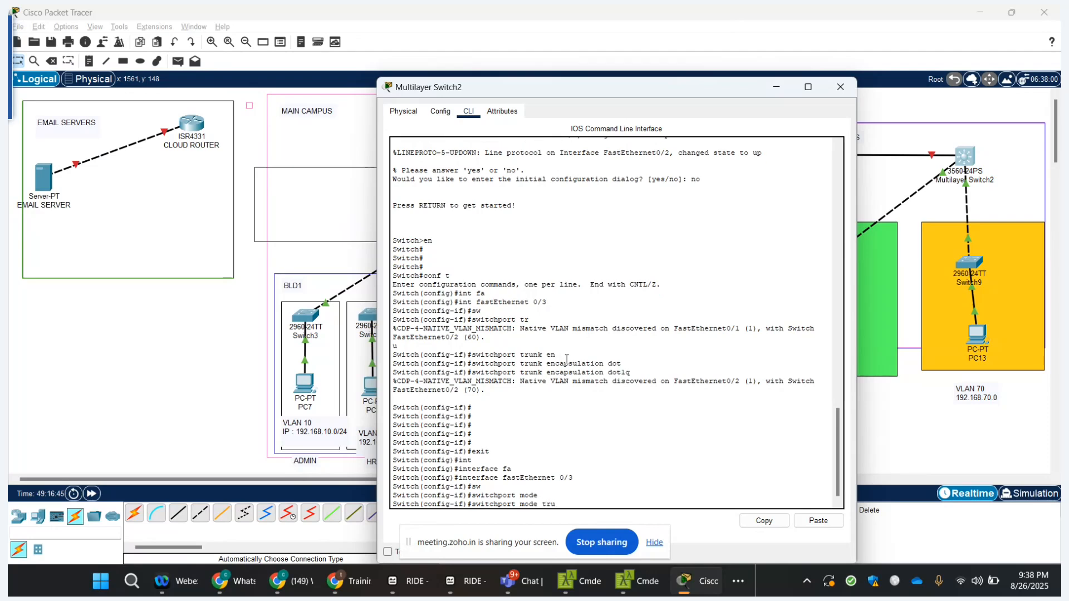
- Set Multilayer Switch2's FastEthernet 0/3 interface to trunk mode and return to the privileged prompt
key(Tab)
key(Return)
text(end)
key(Return)
key(Return)
key(Return)
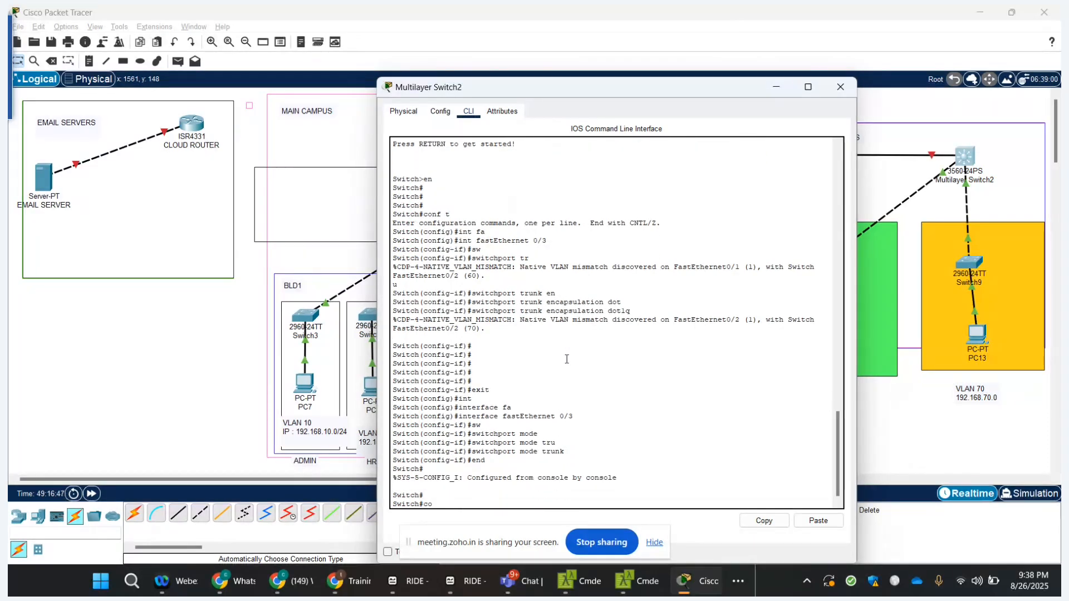
- Enter global configuration on Multilayer Switch2 and set interface FastEthernet 0/1 to access mode
text(conf t)
key(Return)
text(int)
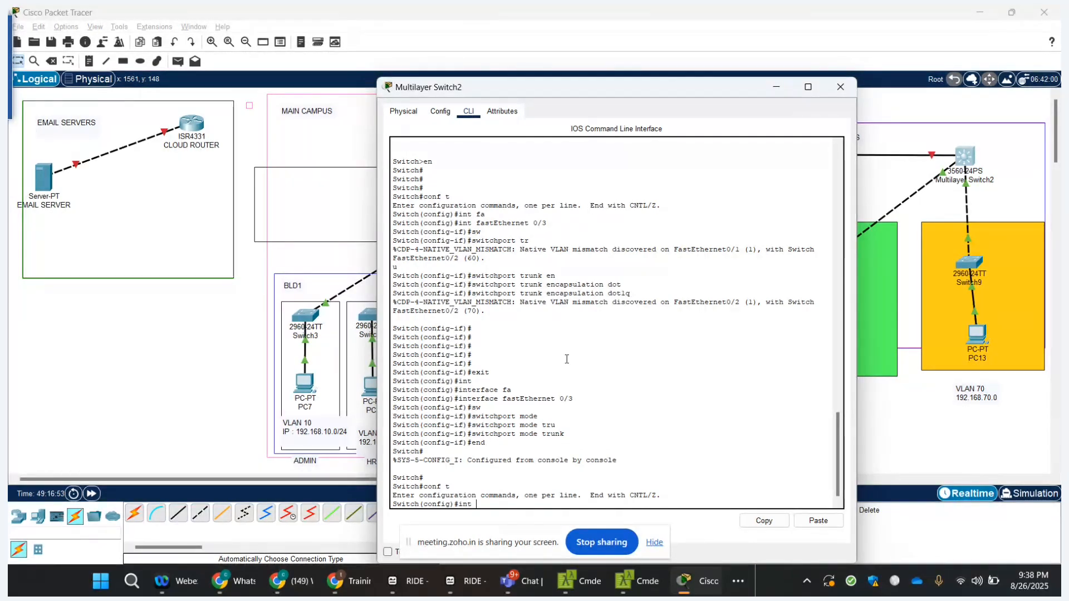
text( fa)
key(Tab)
text(0/1)
key(Return)
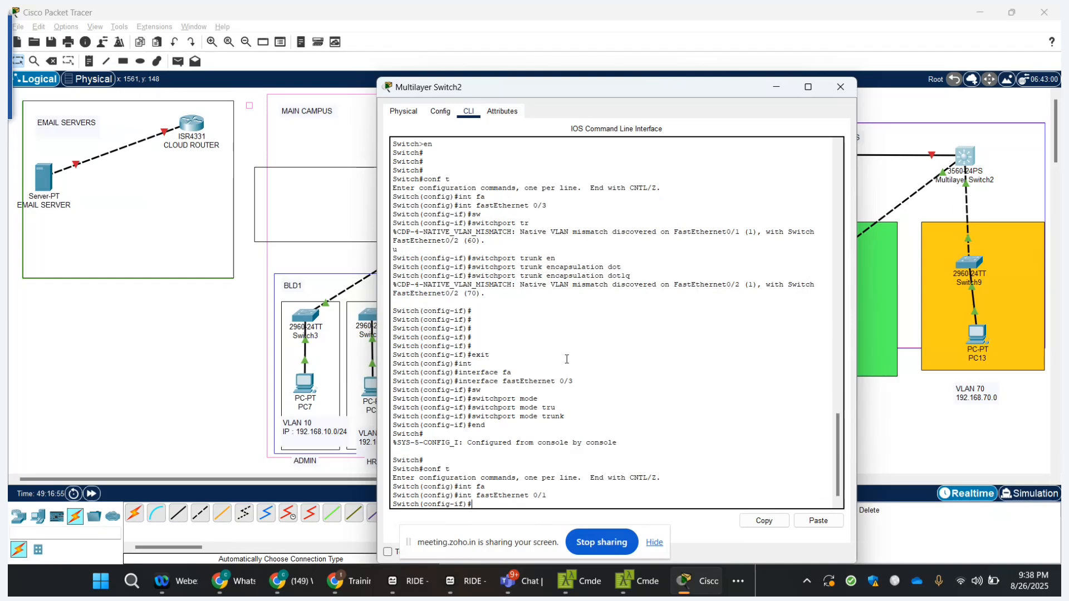
text(swi)
key(Tab)
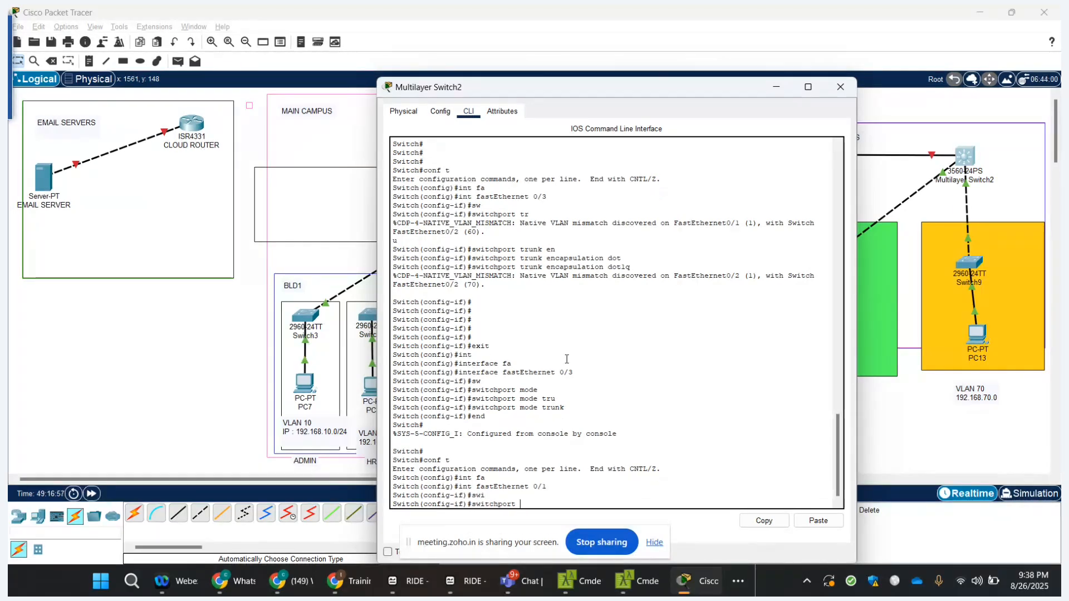
text(mod)
key(Tab)
text(acc)
key(Tab)
key(Return)
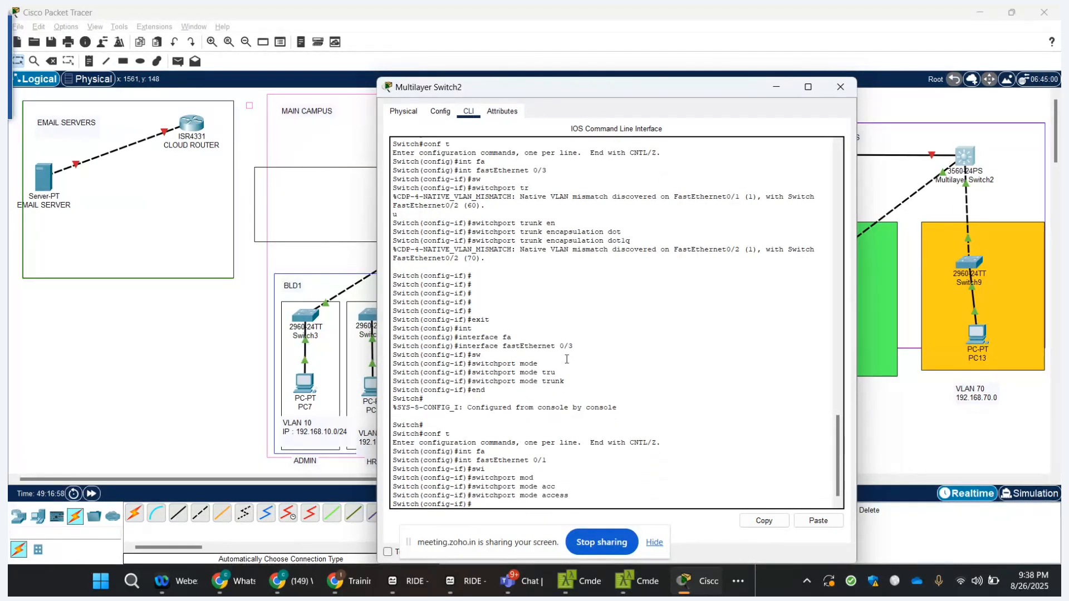
- Assign FastEthernet 0/1 to access VLAN 60 and exit its interface configuration
text(sw)
key(Tab)
text(acc)
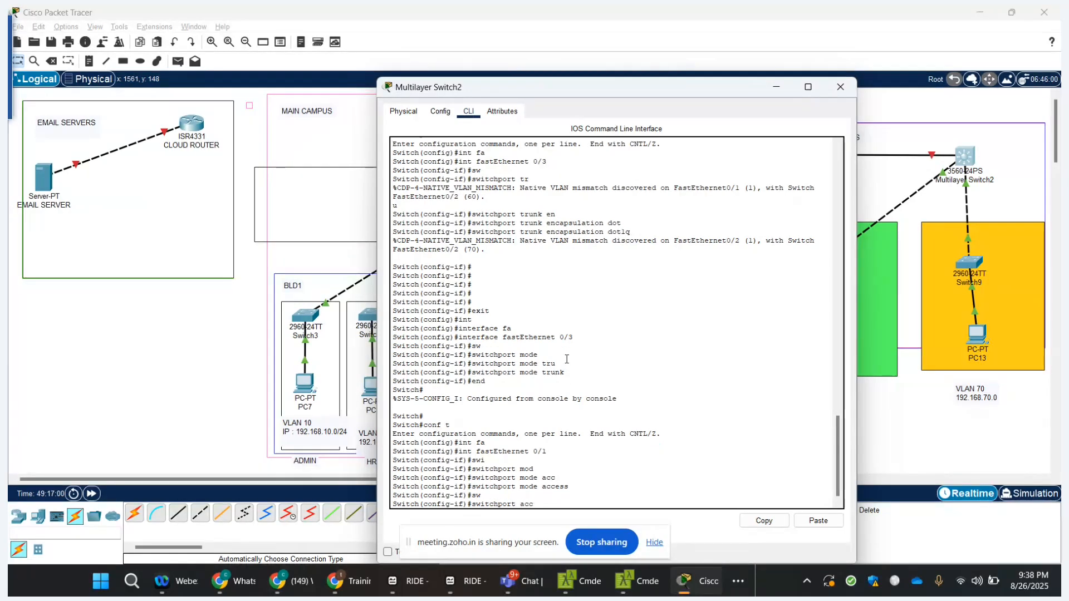
key(Tab)
text(vl)
key(Tab)
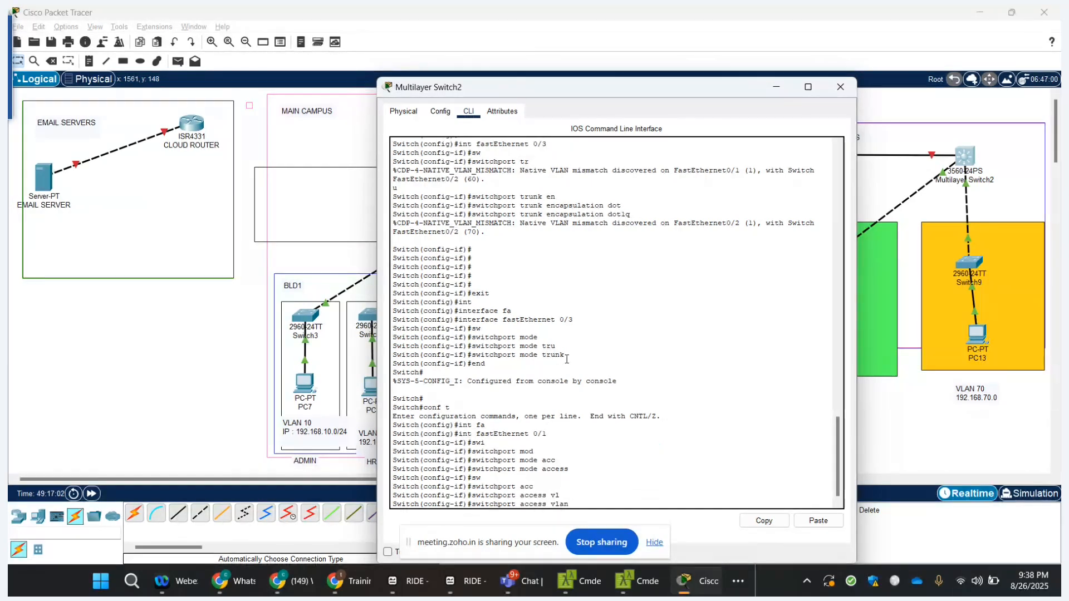
text(60)
key(Return)
text(exit)
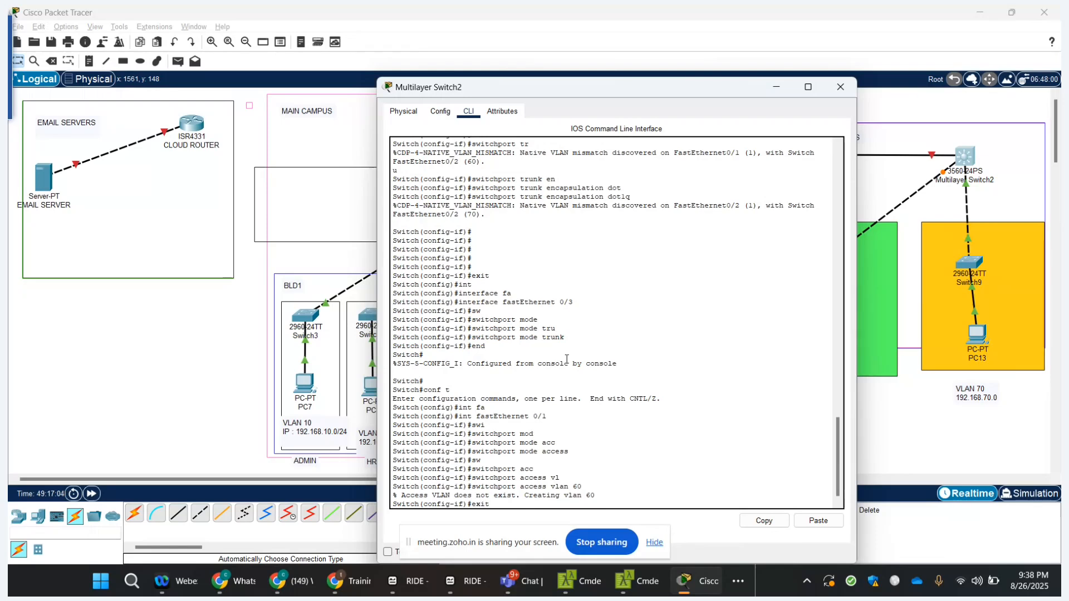
key(Return)
- Enter the FastEthernet 0/2 interface configuration and set the port to access mode
text(switchport mode access)
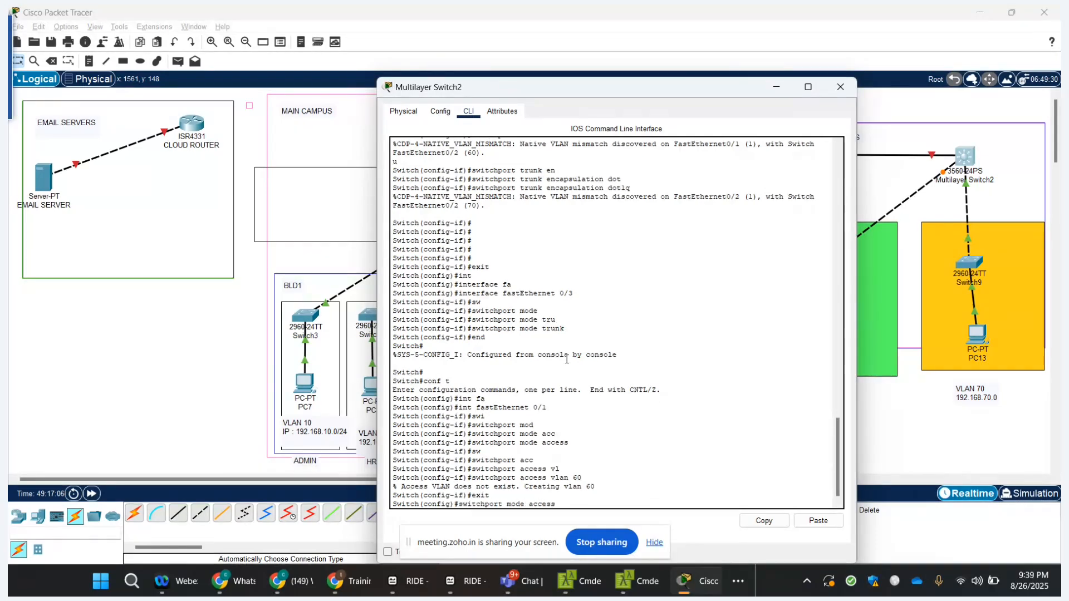
key(Up)
key(BackSpace)
text(2)
key(Return)
key(Up)
key(Up)
key(Up)
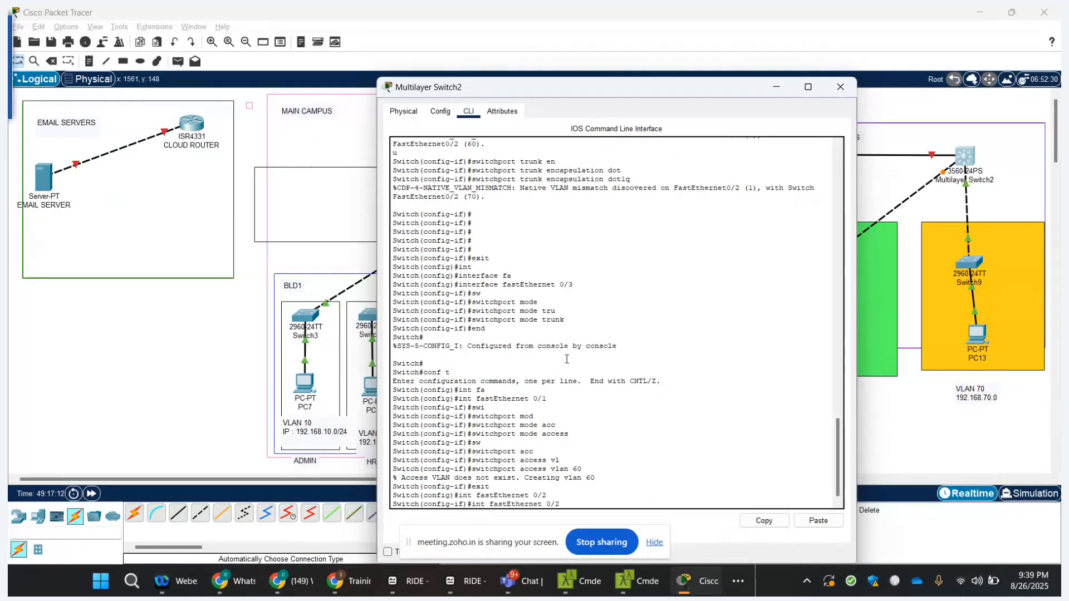
key(Return)
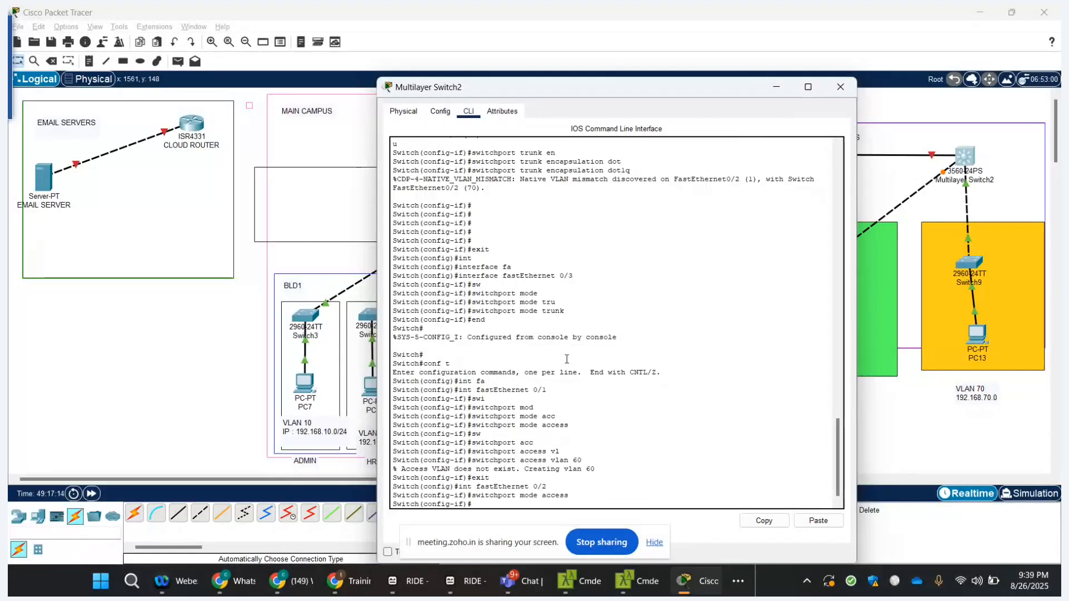
- Assign FastEthernet 0/2 to access VLAN 70 and close the Multilayer Switch2 window
key(Up)
key(Up)
key(Up)
key(Up)
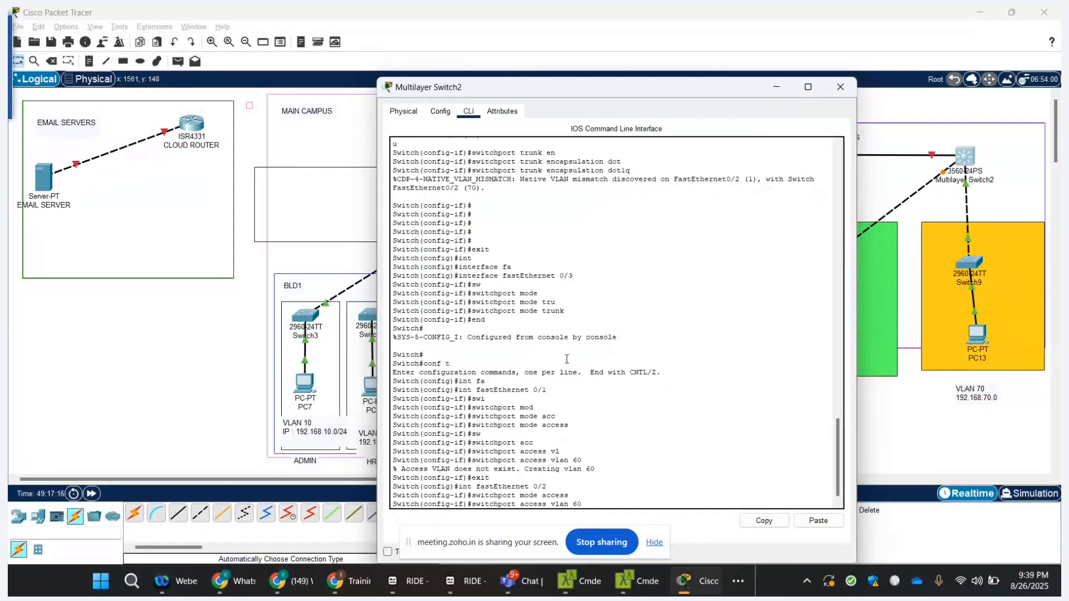
text(70)
key(Return)
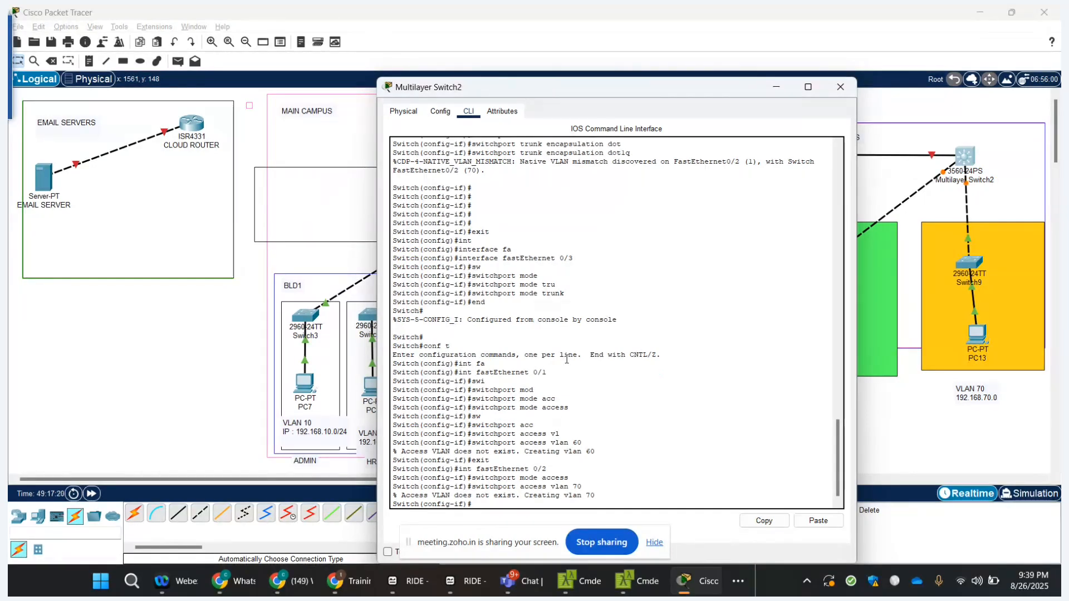
click(826, 88)
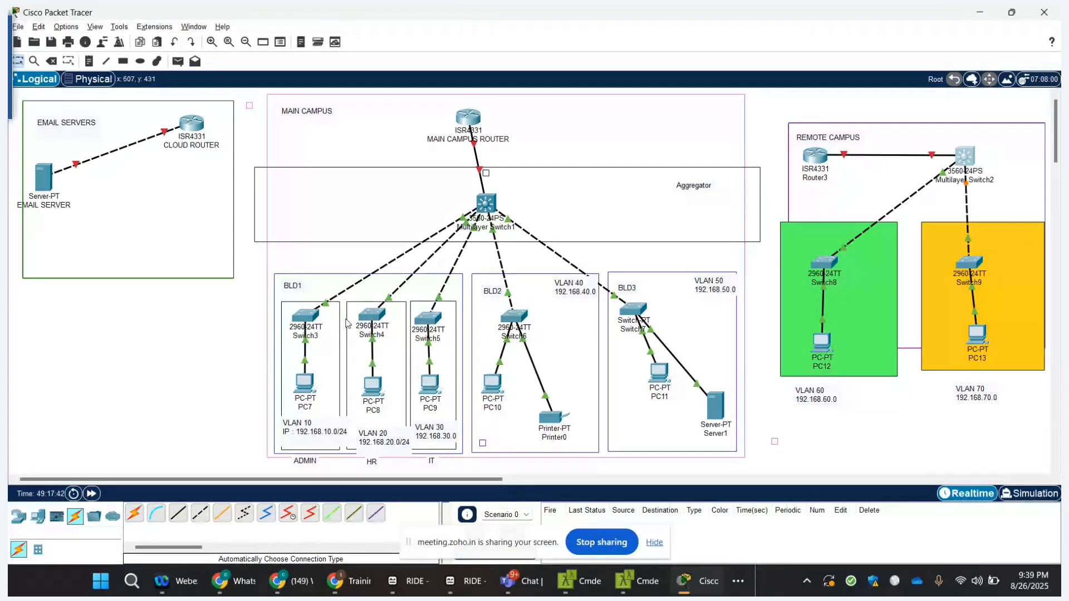
- Review the router subinterface addressing in the Intervlan routing.png diagram, then return to the network topology
mouse_move(397, 262)
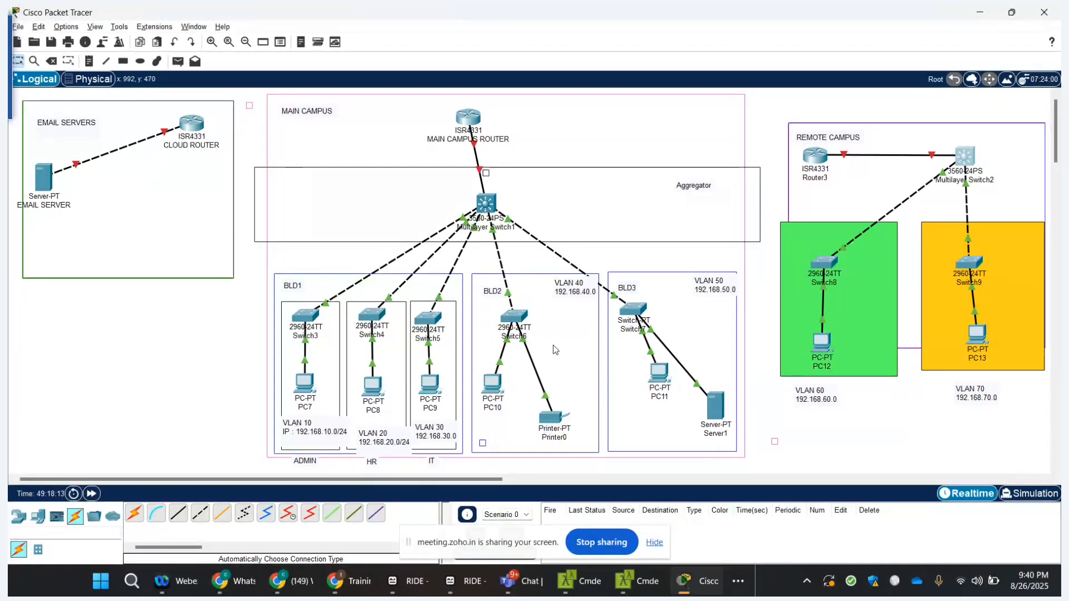
click(740, 582)
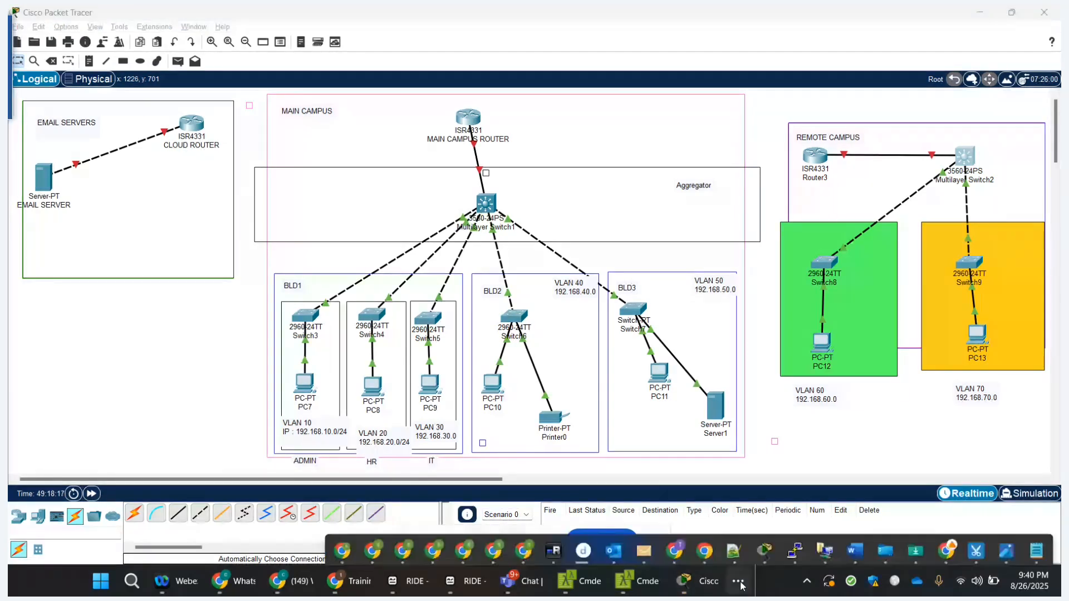
click(1007, 545)
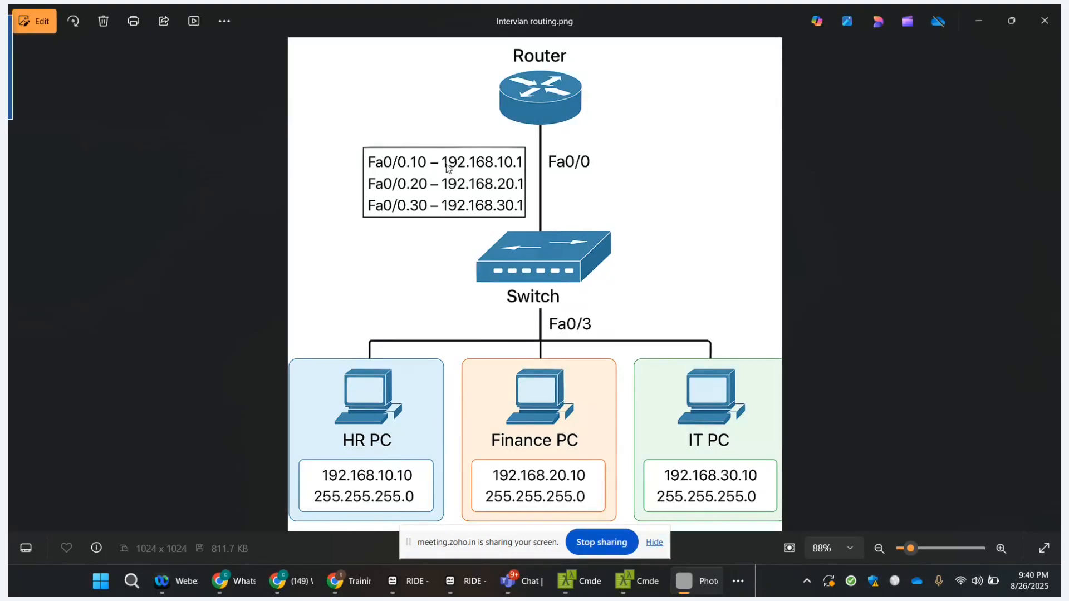
click(969, 20)
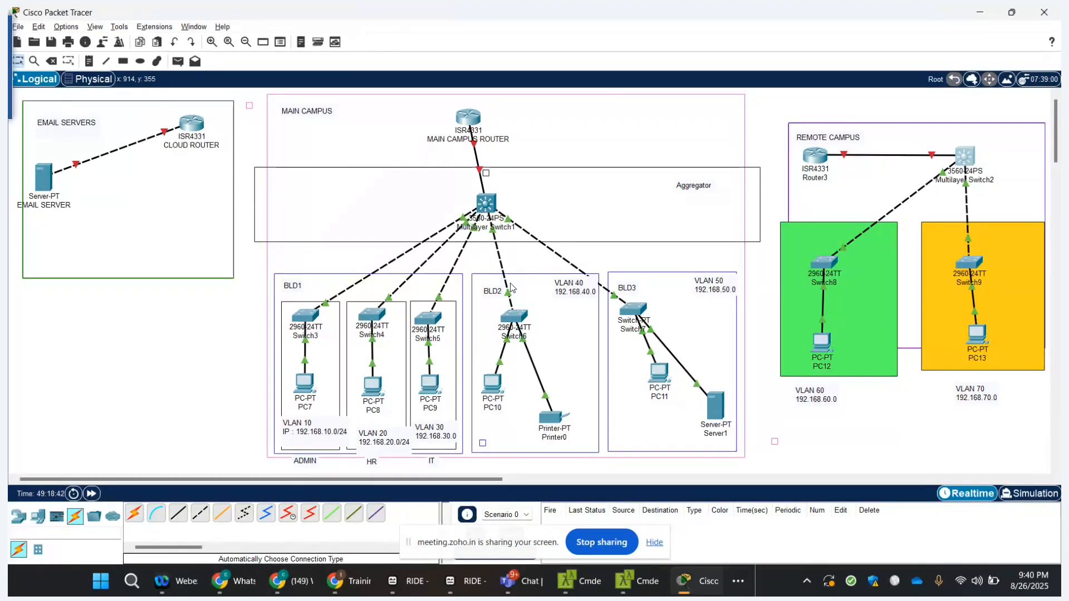
- Answer no to the initial configuration dialog in the main campus router's command line, then close its window
click(457, 114)
click(467, 111)
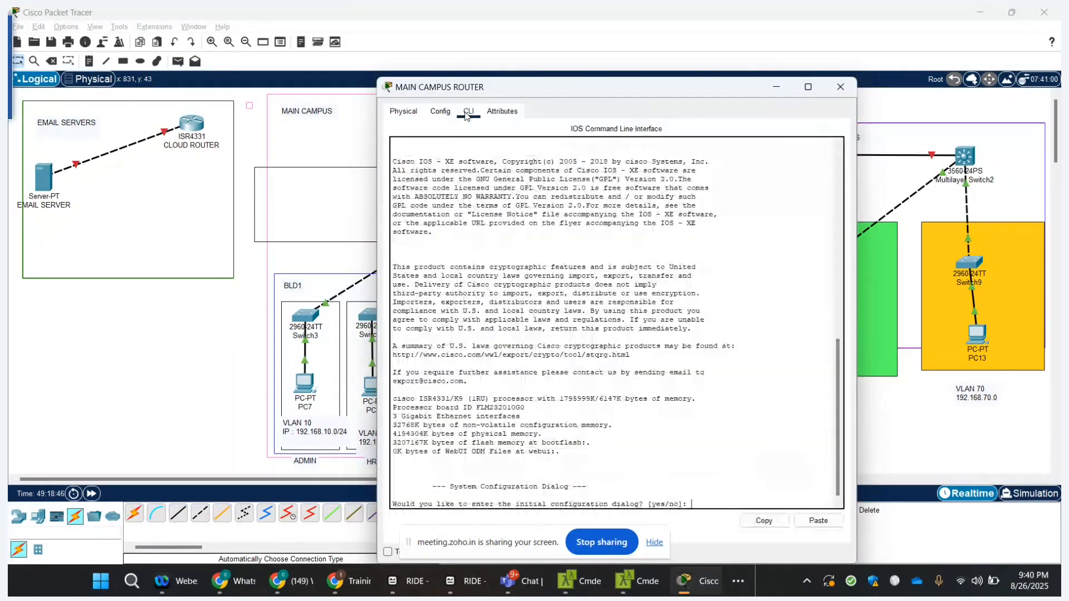
text(no)
key(Return)
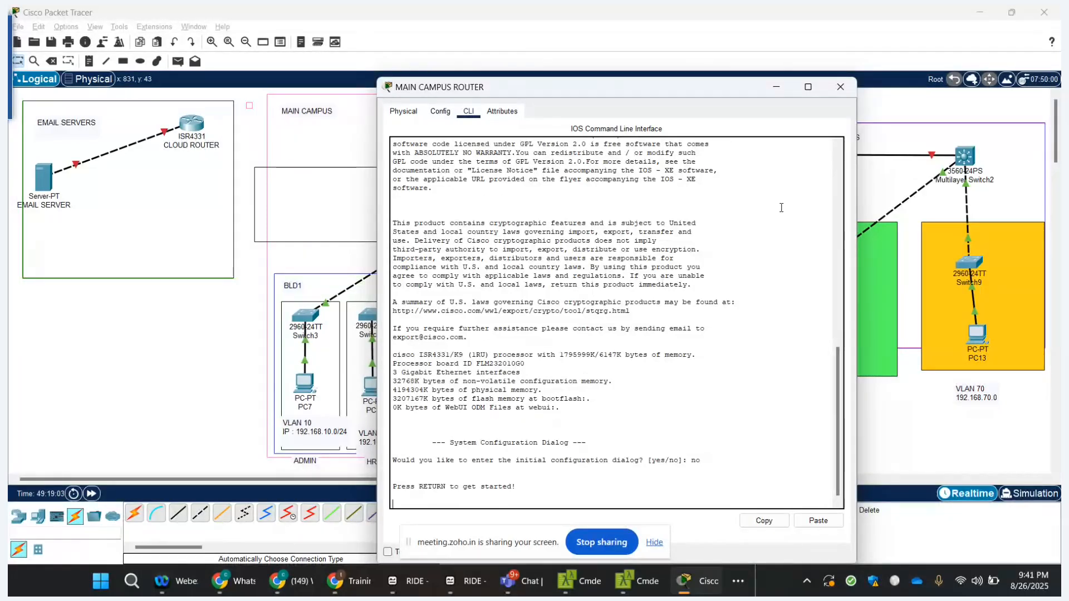
click(842, 89)
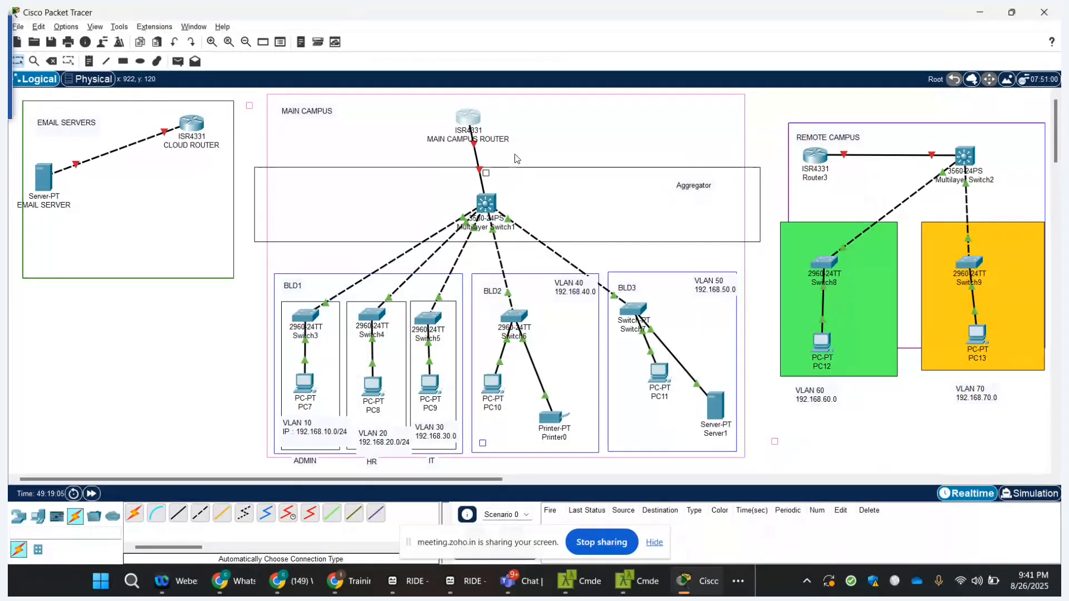
- Examine the main campus router's physical device view and close its window
click(468, 118)
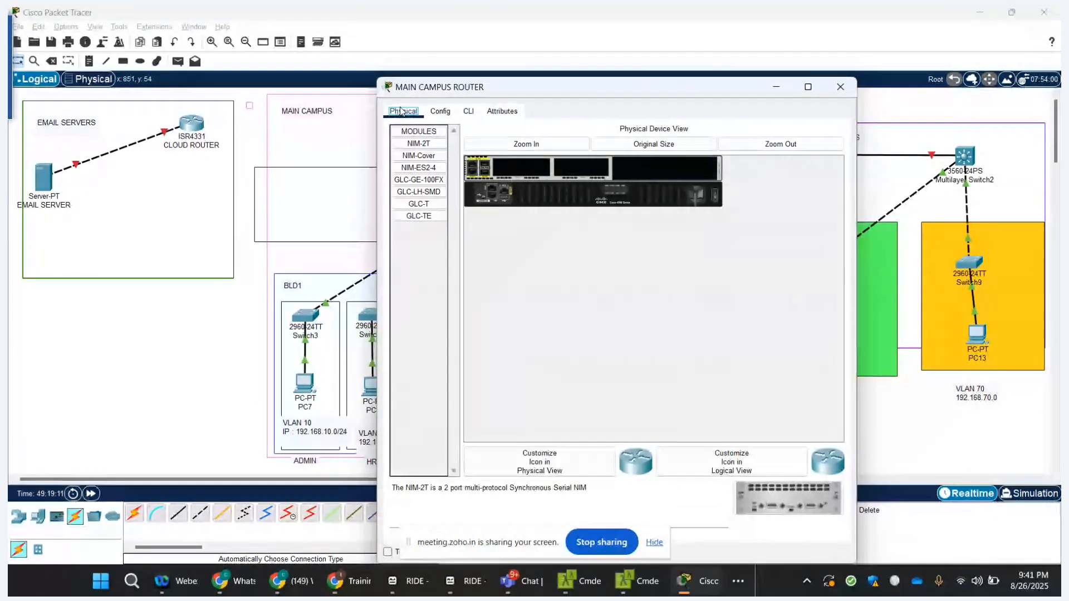
click(401, 110)
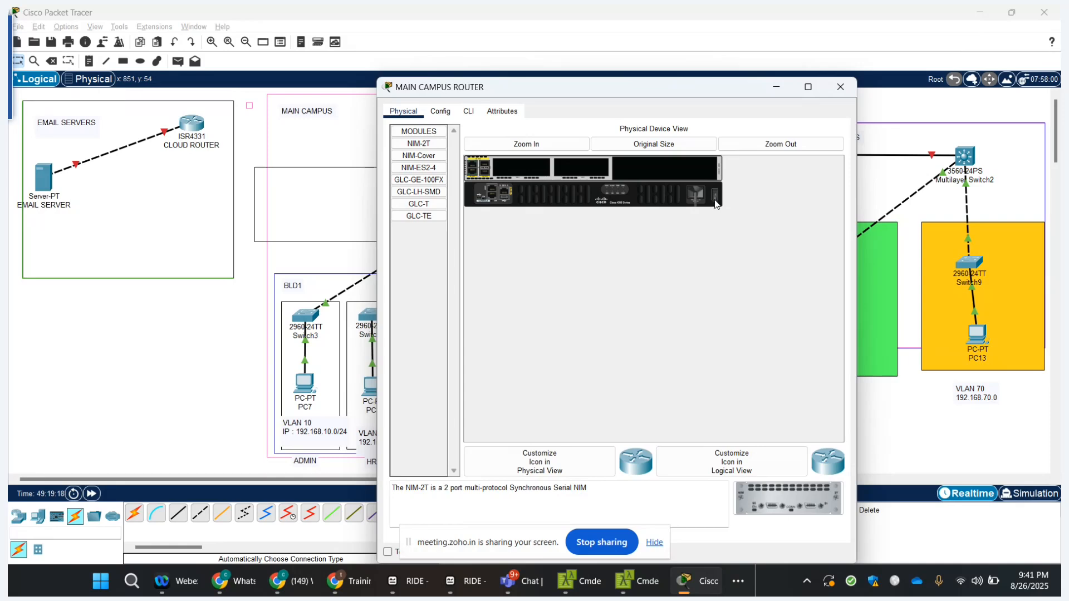
click(847, 93)
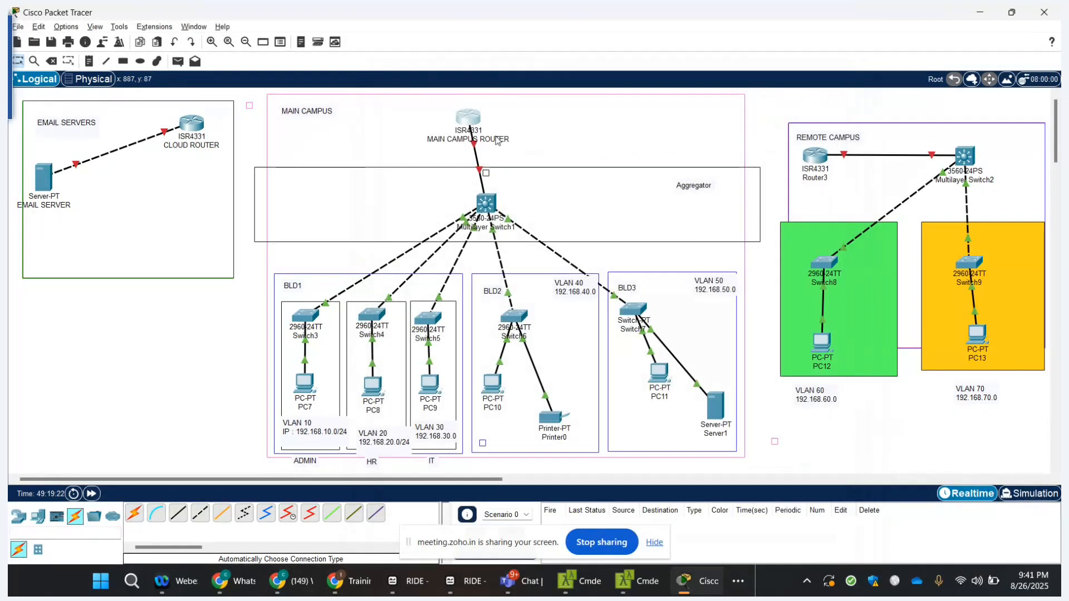
- Connect the main campus router to Router3 in the remote campus with an automatically chosen cable
click(131, 515)
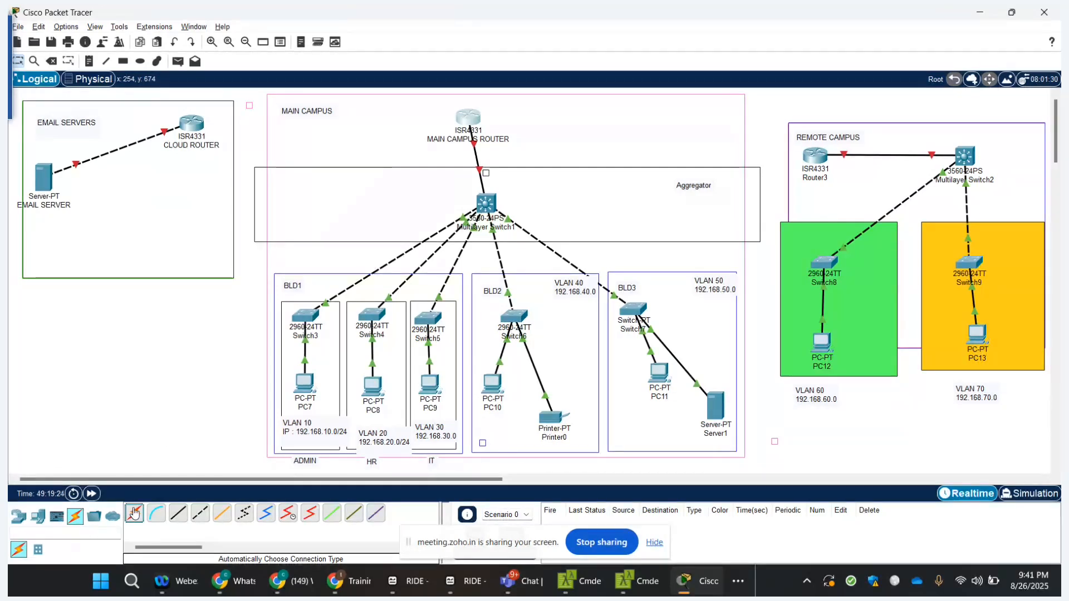
click(469, 115)
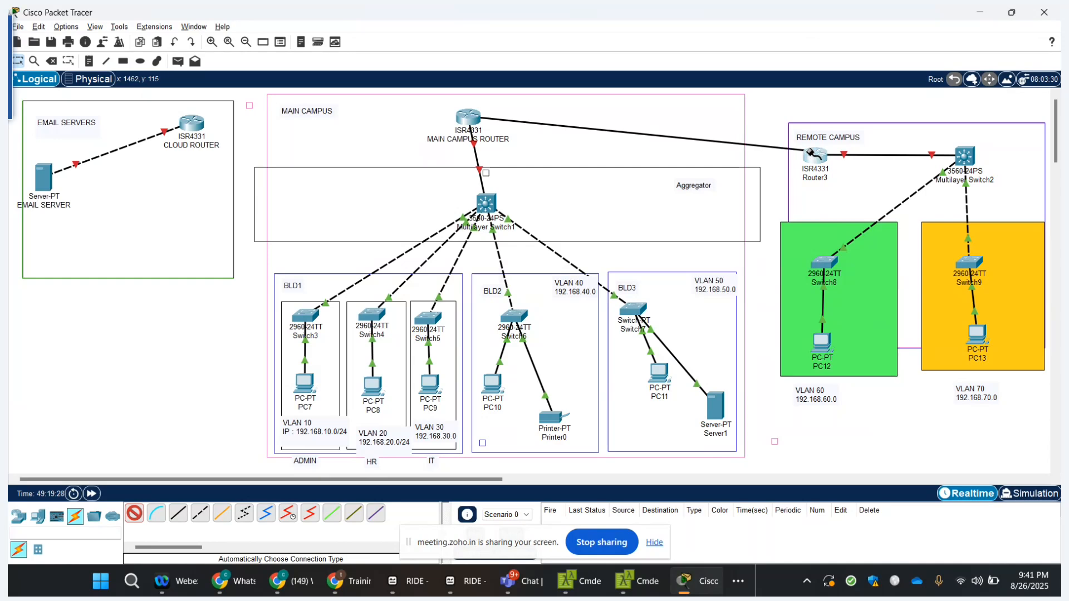
click(812, 153)
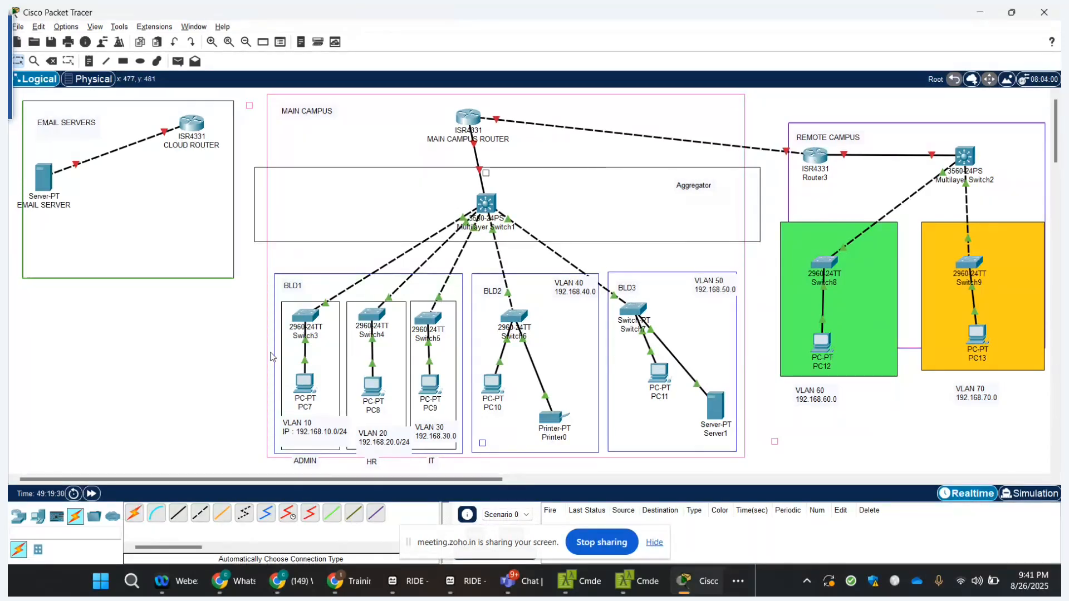
- Try to connect the cloud router to the main campus router with an automatically chosen cable
click(134, 514)
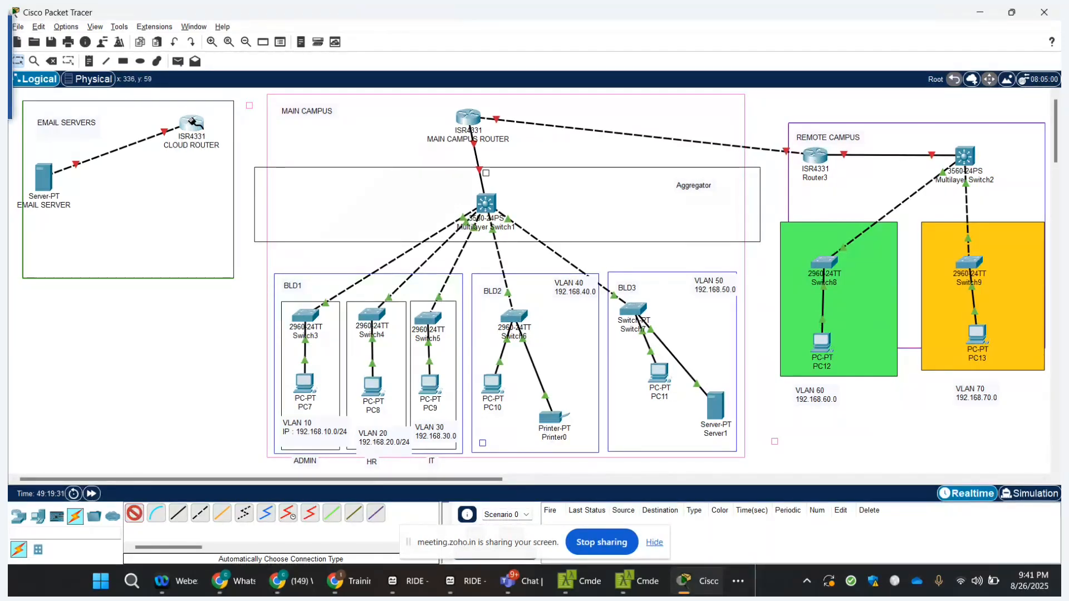
click(192, 122)
click(467, 120)
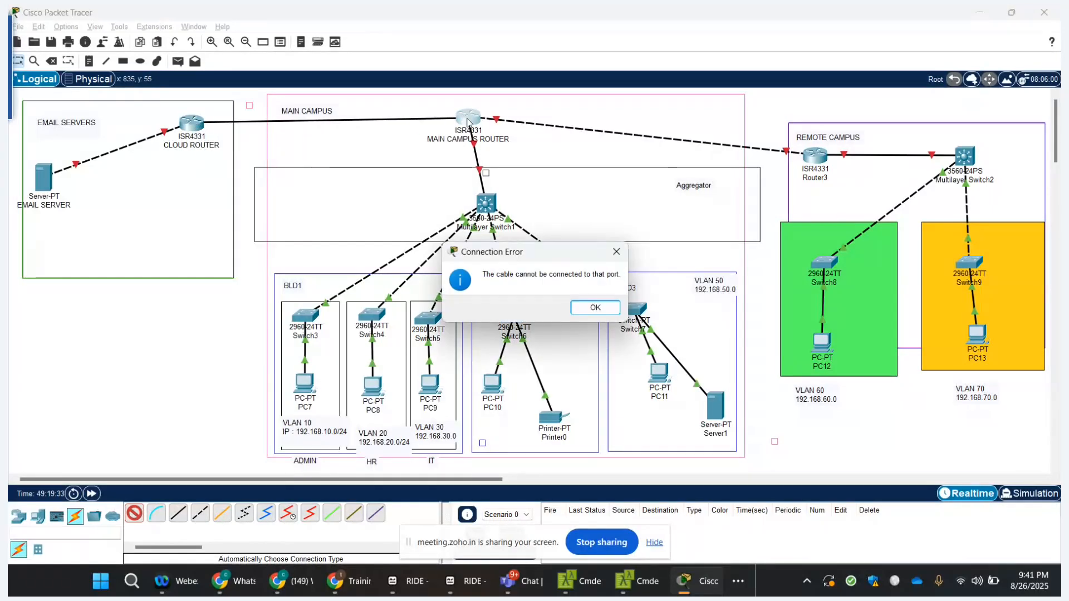
click(594, 308)
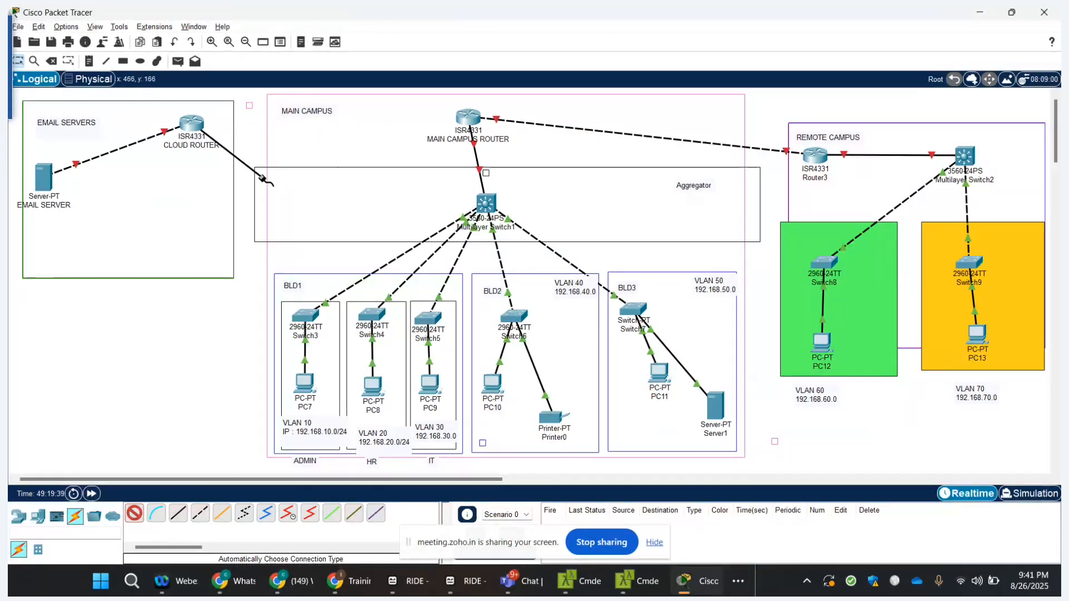
key(Escape)
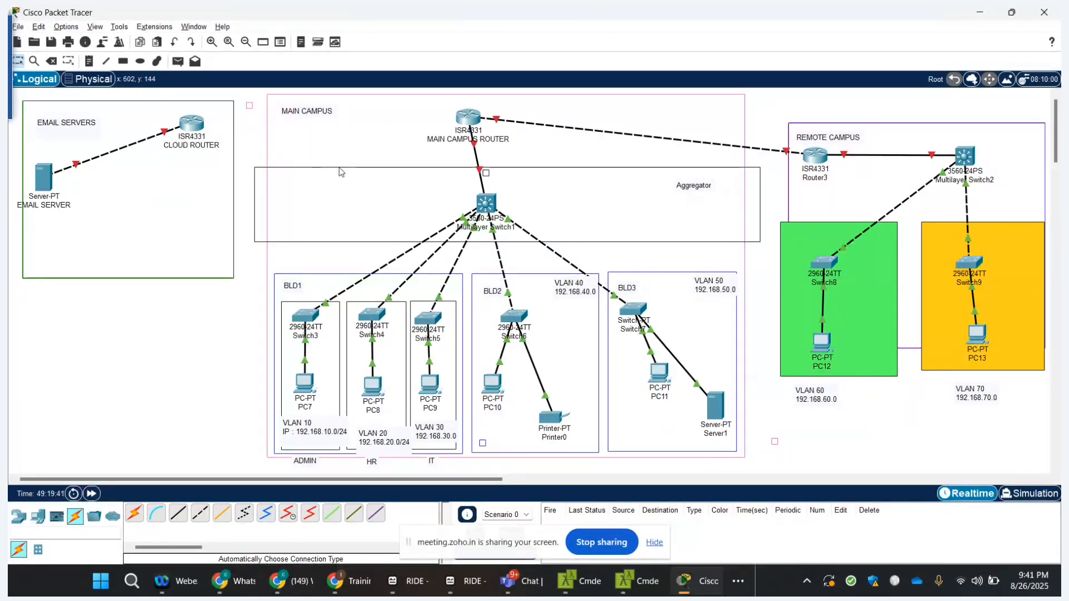
click(288, 516)
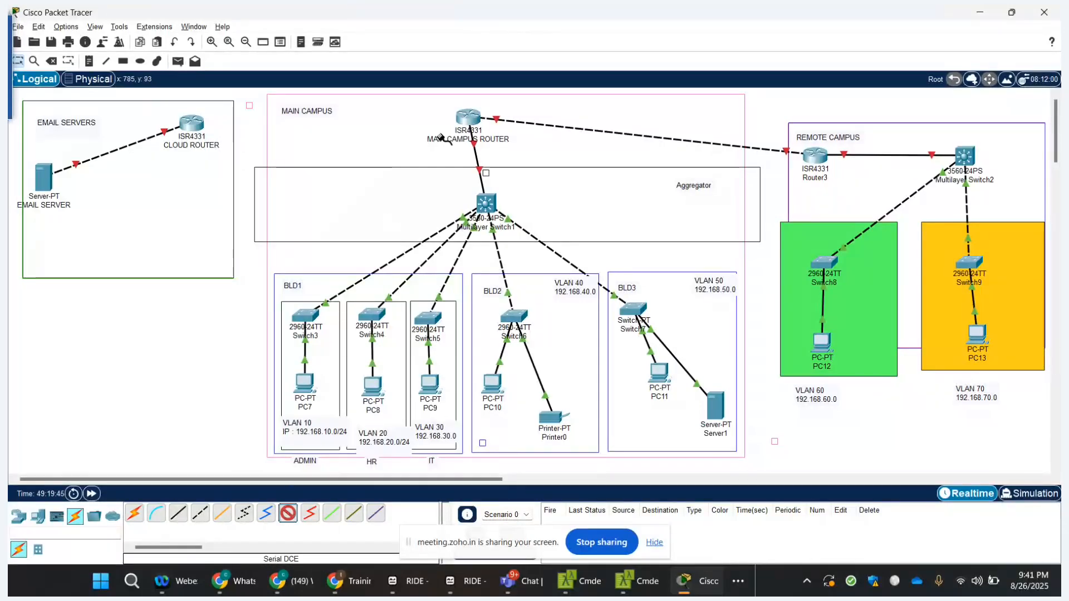
click(471, 123)
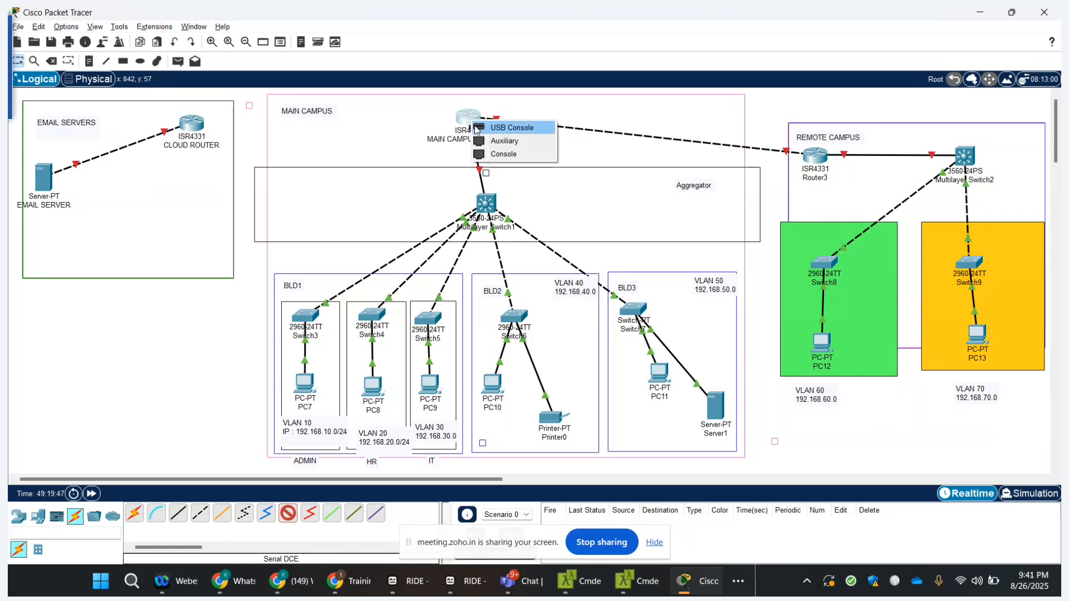
click(379, 139)
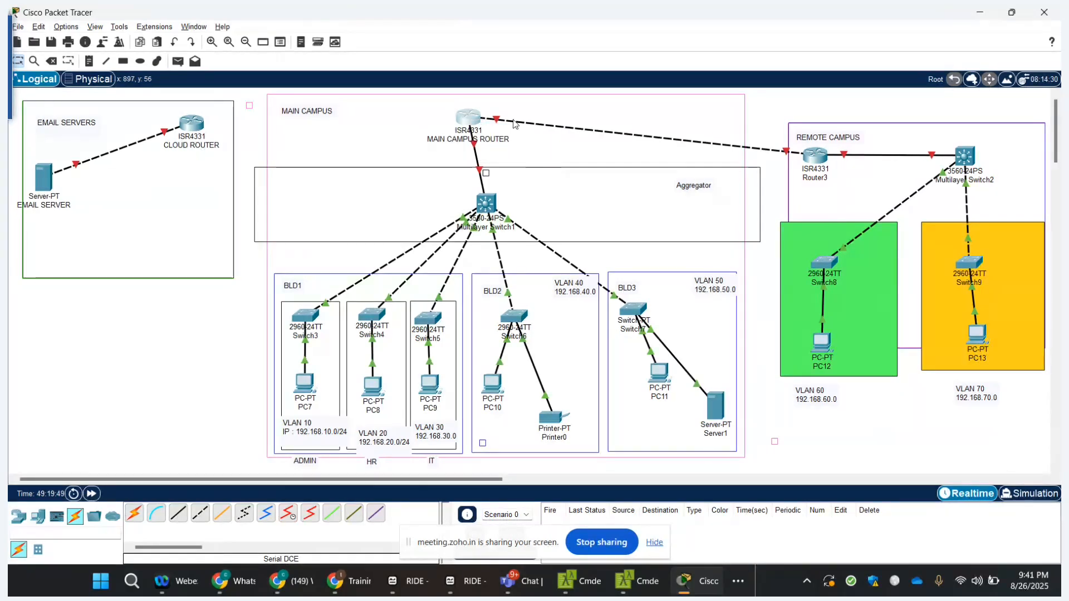
- Open the main campus router's command line and answer no to the initial configuration dialog
click(470, 122)
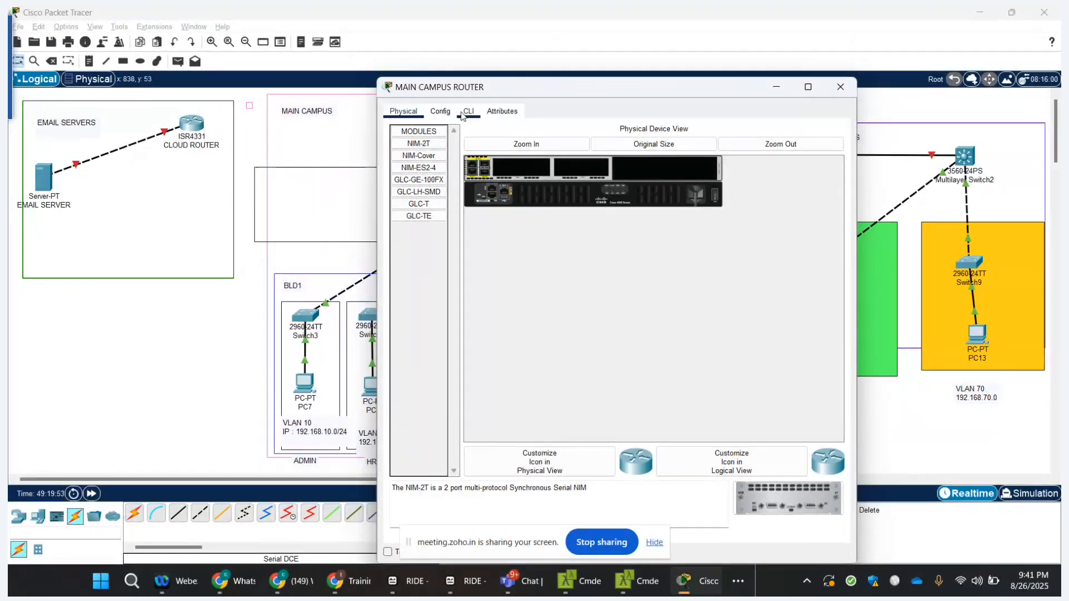
click(468, 111)
click(566, 299)
click(469, 112)
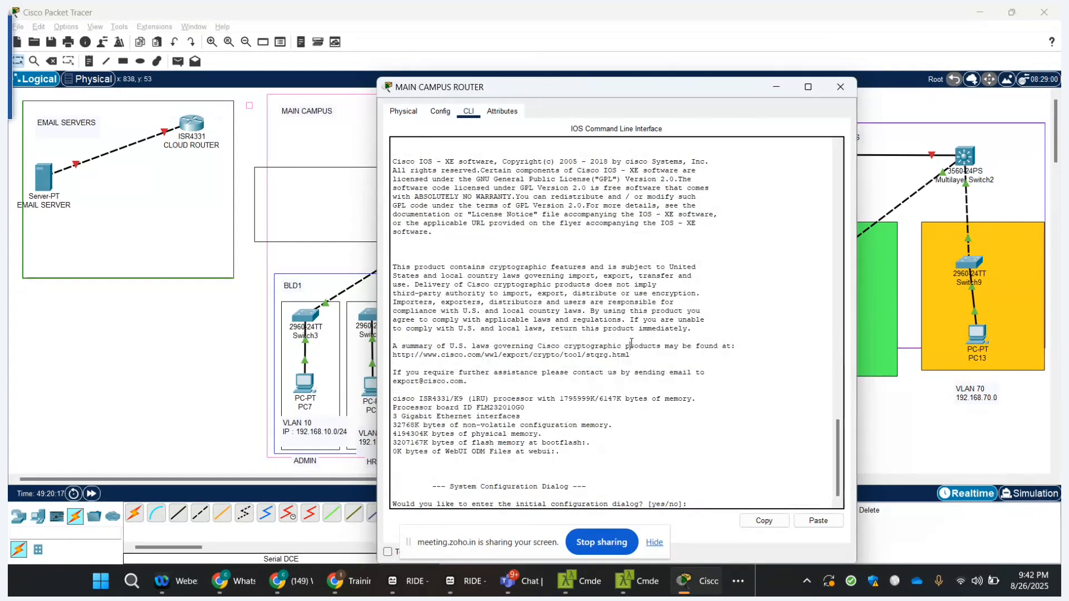
text(o)
key(Return)
key(Return)
key(Return)
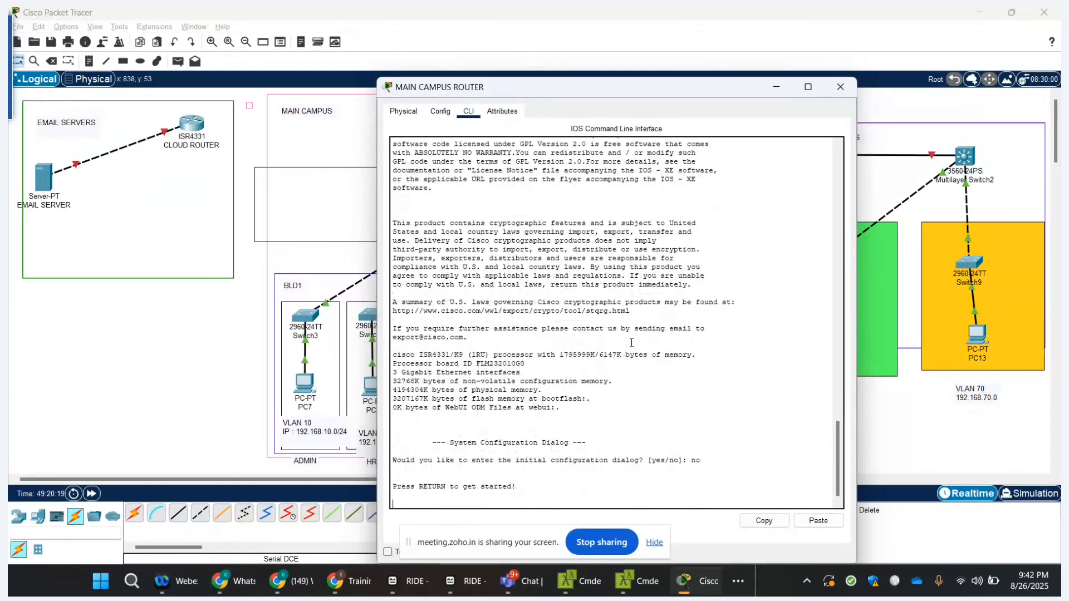
- Enter privileged EXEC mode on the main campus router
text(en)
key(Return)
key(Return)
key(Return)
key(Return)
key(Return)
- List the main campus router's interfaces and their status with show ip int brief
text(sh)
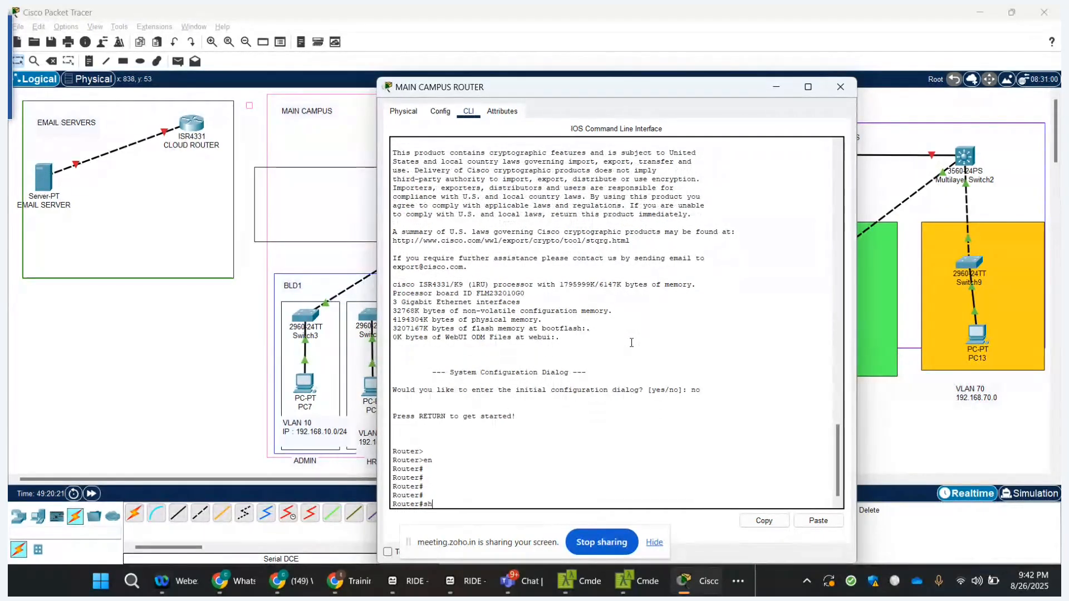
text(ow ip int br)
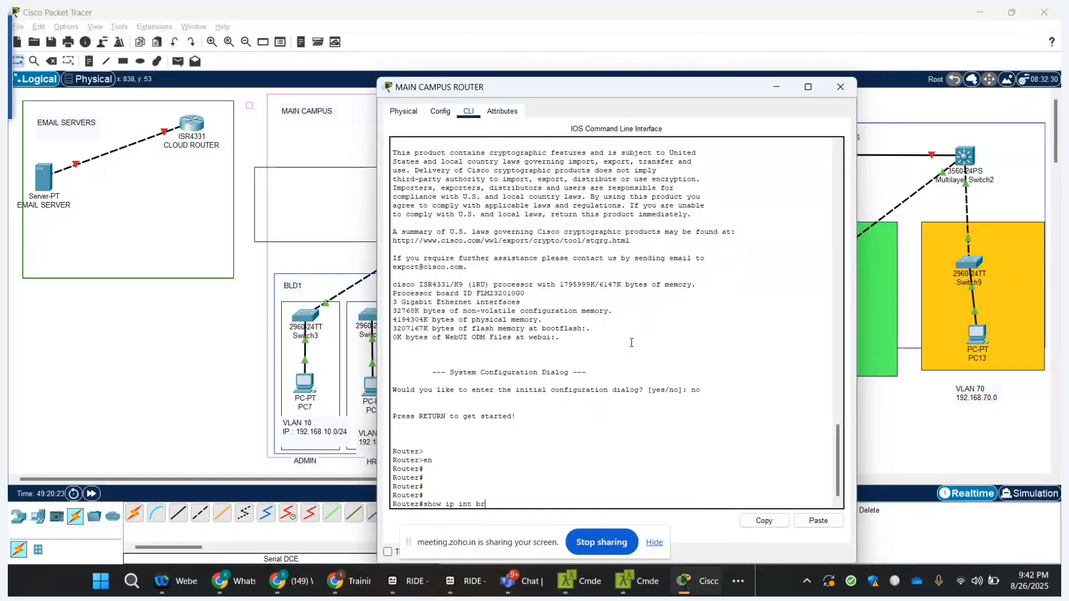
key(Tab)
key(Return)
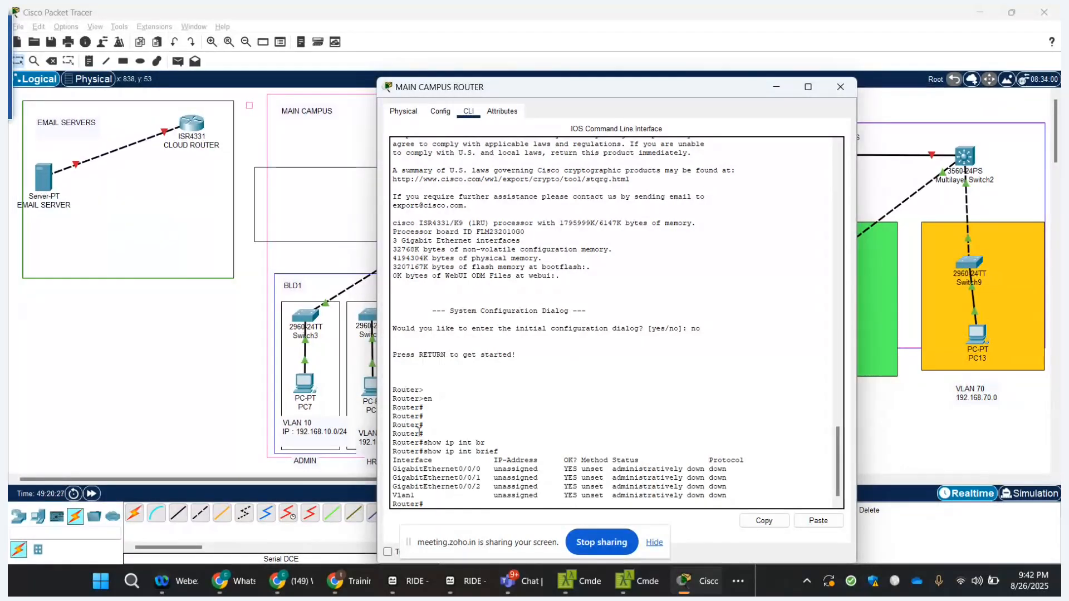
triple_click(403, 468)
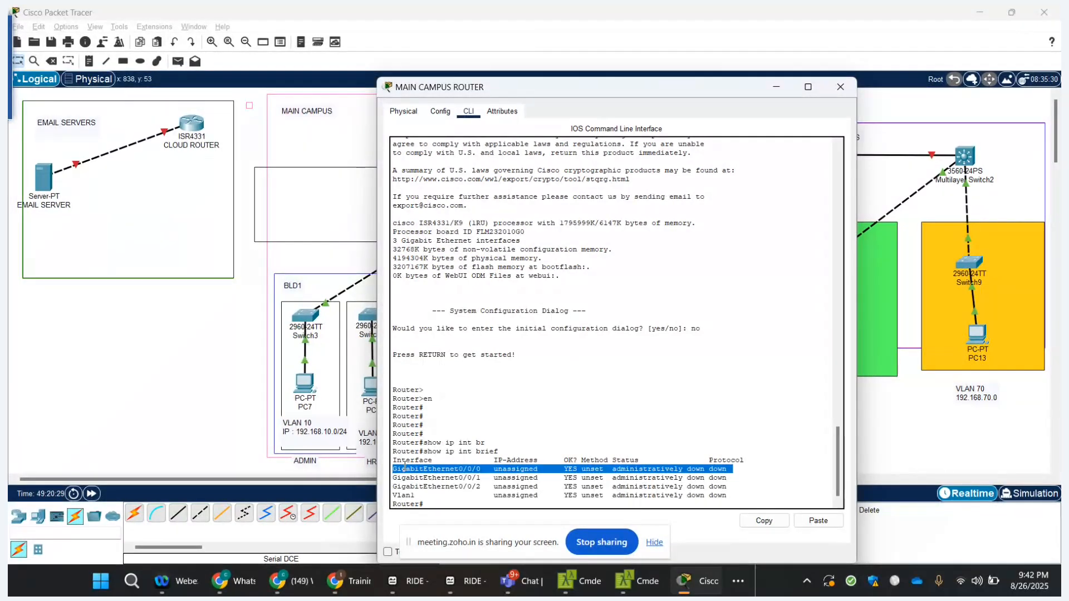
click(405, 467)
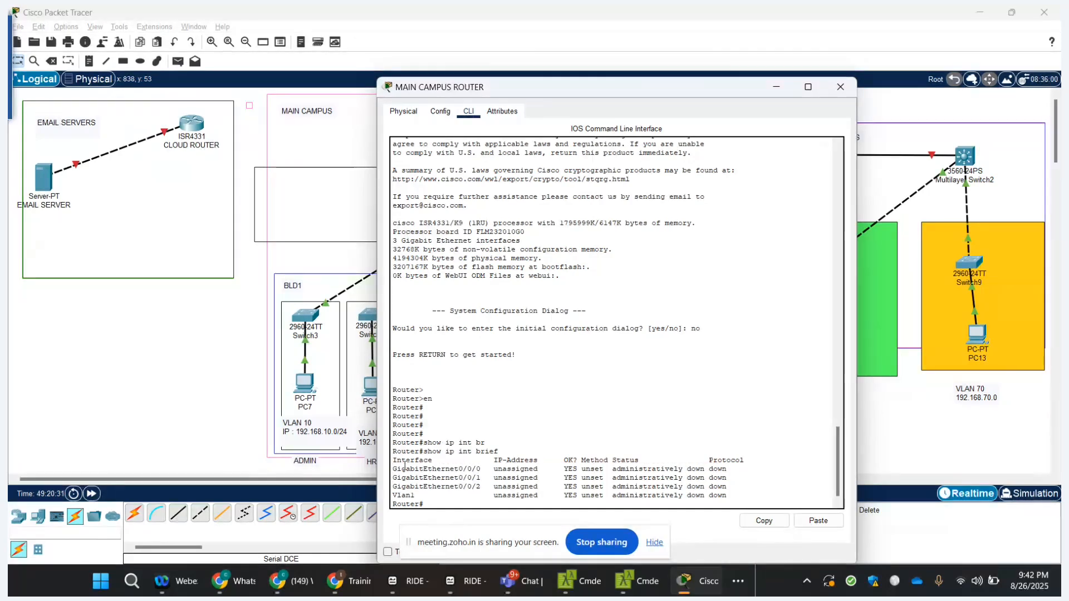
- Enter global configuration mode, enable interface GigabitEthernet 0/0/0 with no shut, and exit the interface
text(conf t)
key(Return)
text(ig)
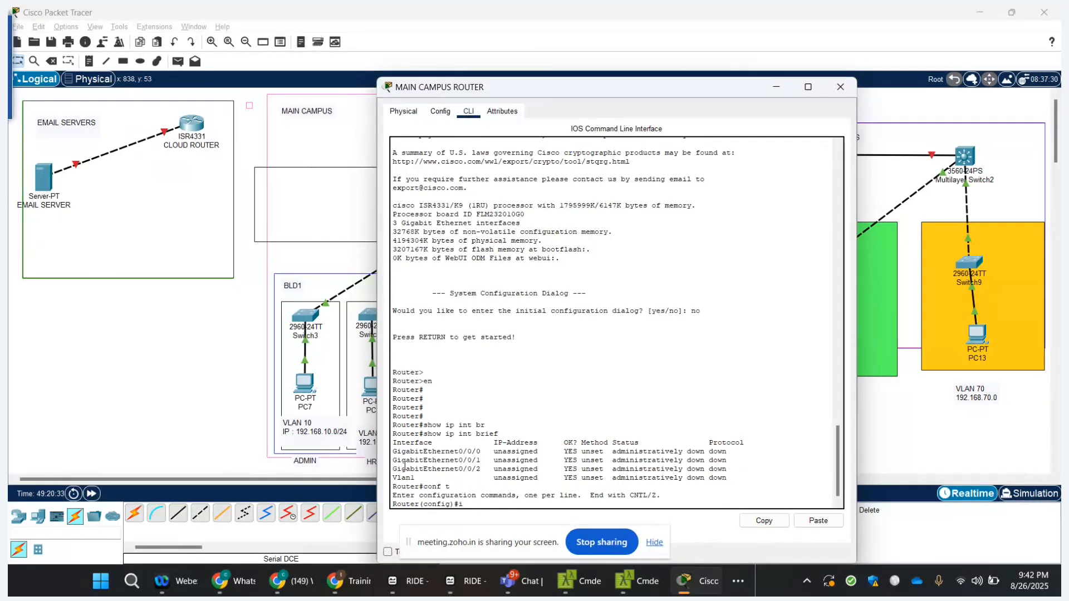
text(nt gi)
key(Tab)
text(0)
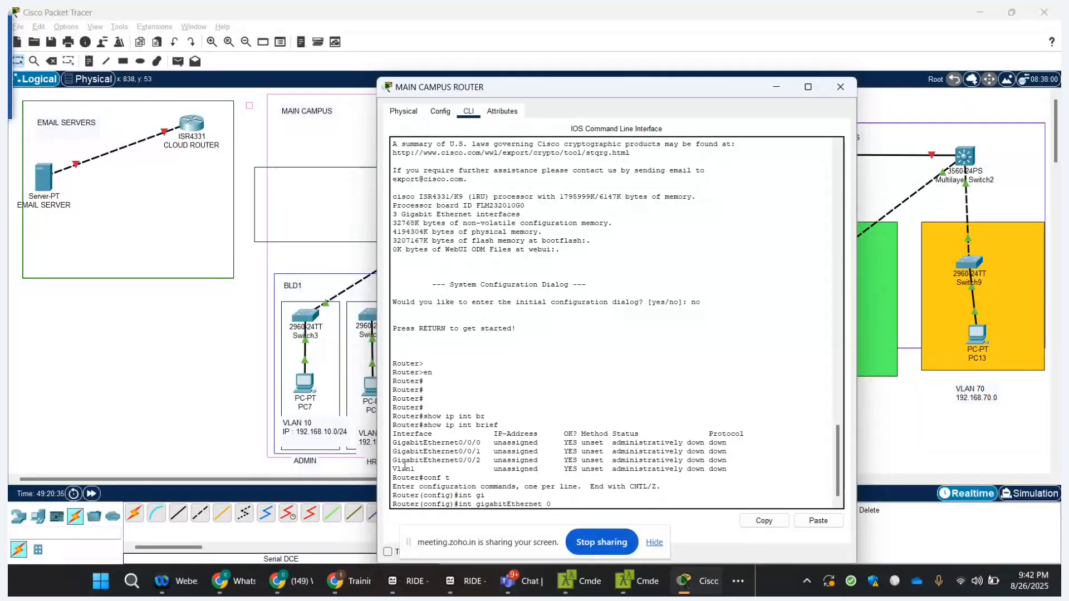
text(/0/0)
key(Return)
text(no shut)
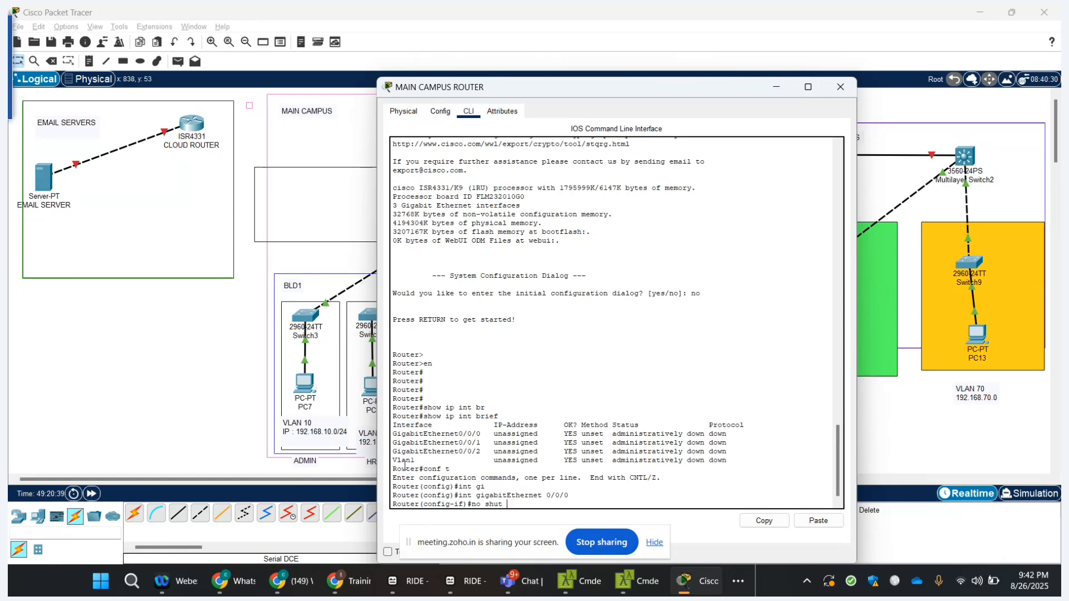
key(Return)
text(e)
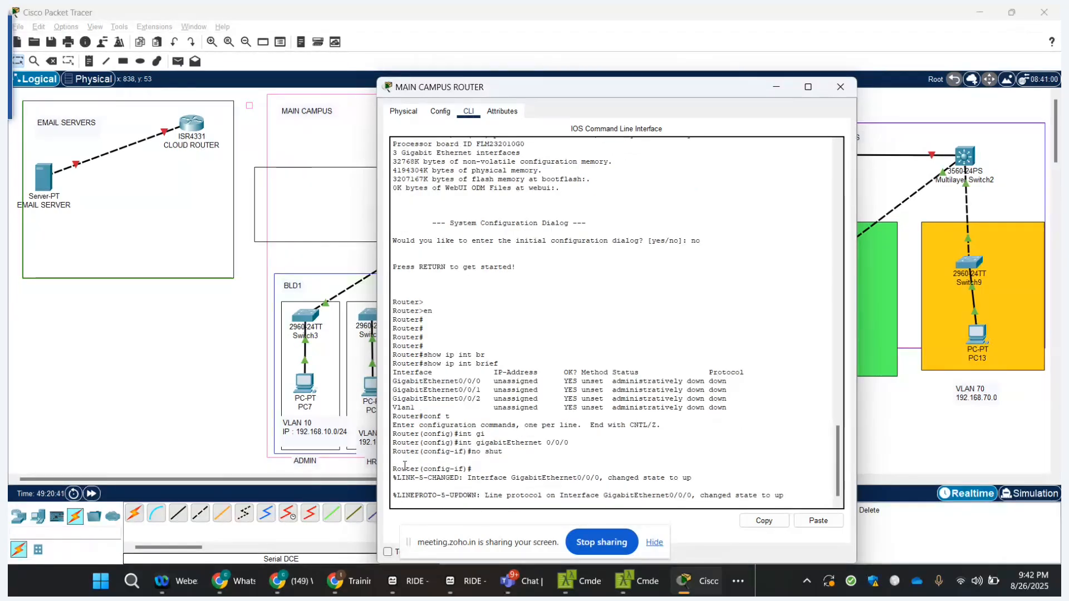
key(BackSpace)
key(Return)
key(Return)
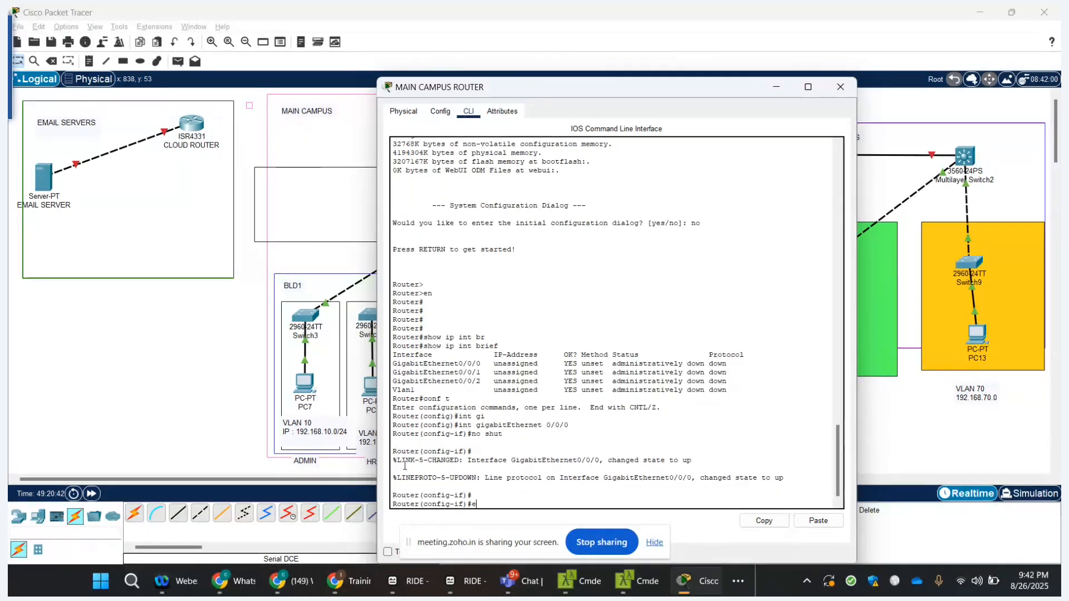
text(exit)
key(Return)
- Enable interface GigabitEthernet 0/0/1 with no shut and exit back to global configuration
text(no shut)
key(Up)
key(Up)
key(Up)
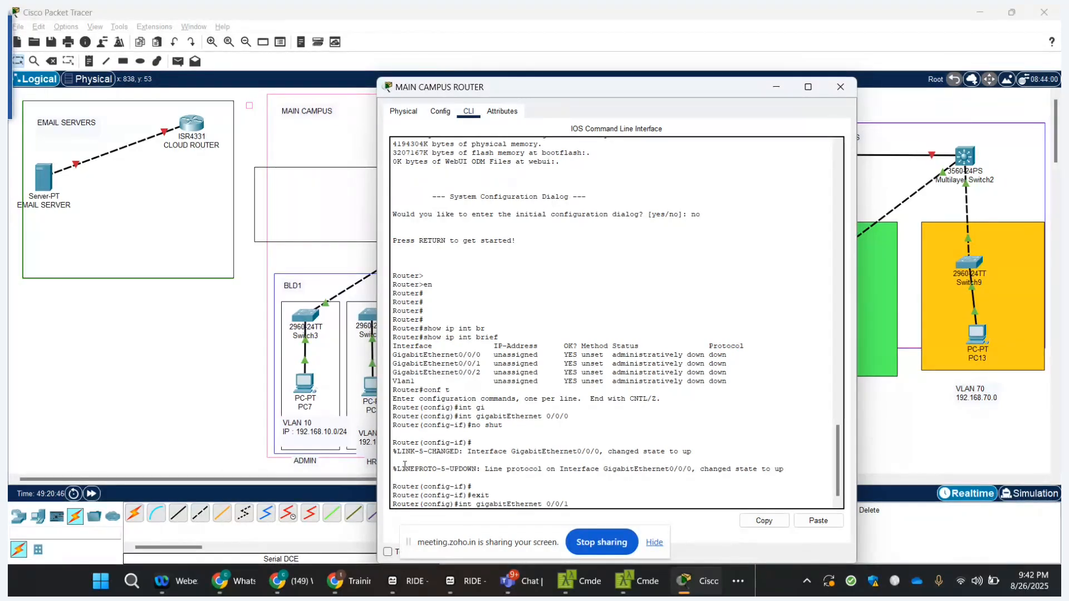
key(Return)
text(no shut)
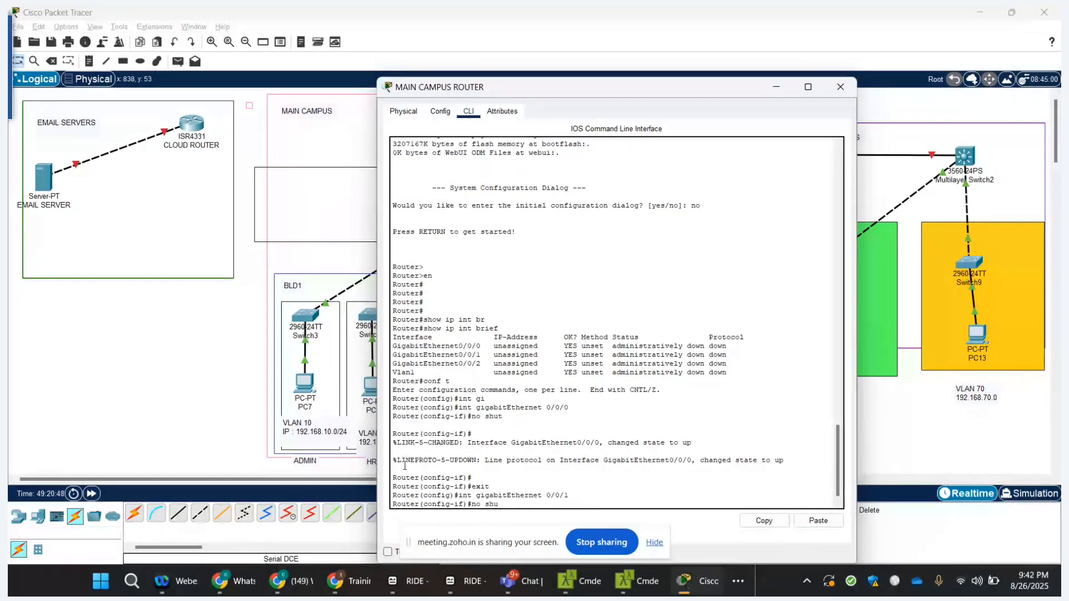
key(Return)
text(exit)
key(Return)
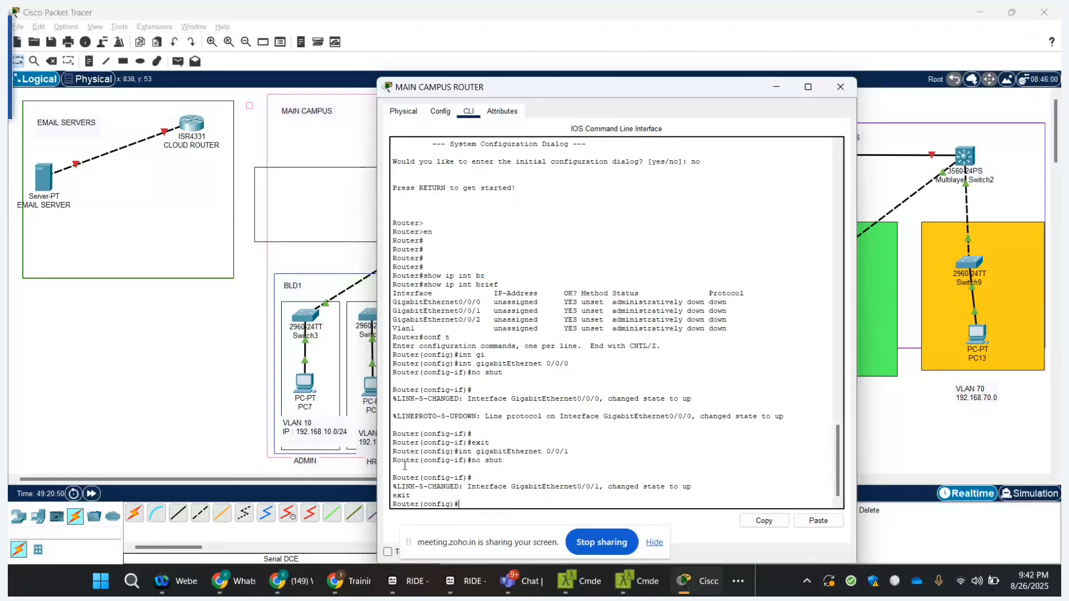
- Try to select and enable interface GigabitEthernet 0/0/3 on the main campus router
key(Up)
key(Up)
key(Up)
text(2)
key(Return)
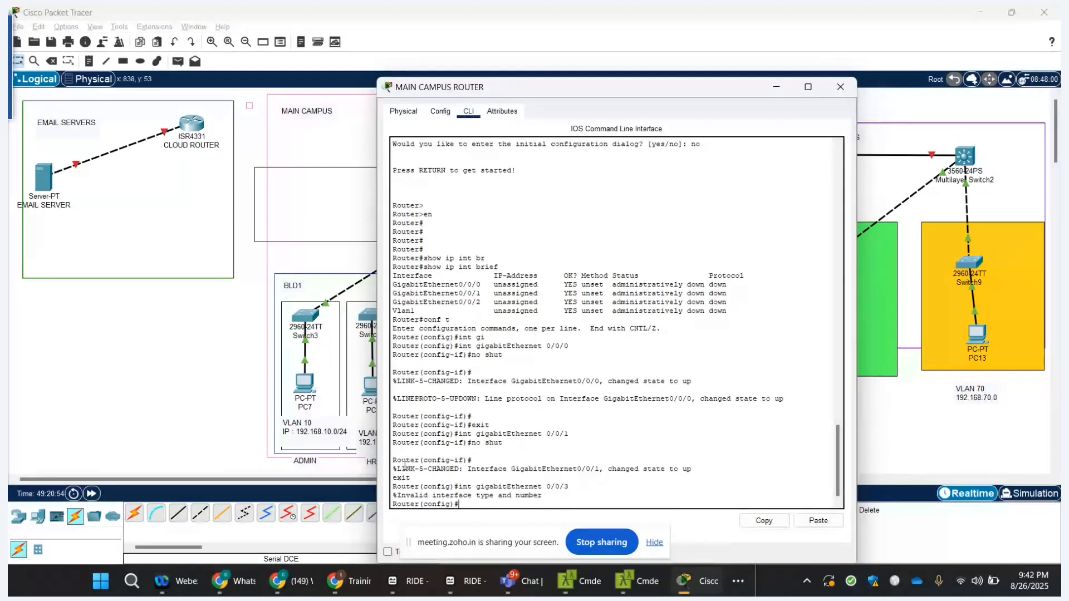
text(no shut)
key(Return)
key(Return)
key(Return)
key(Return)
key(Return)
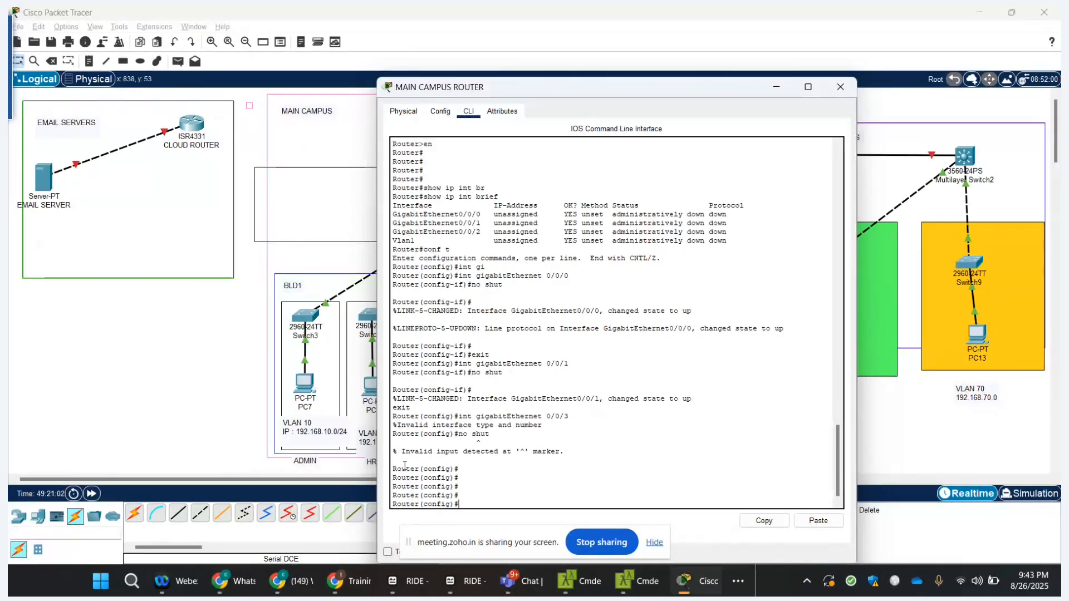
key(Up)
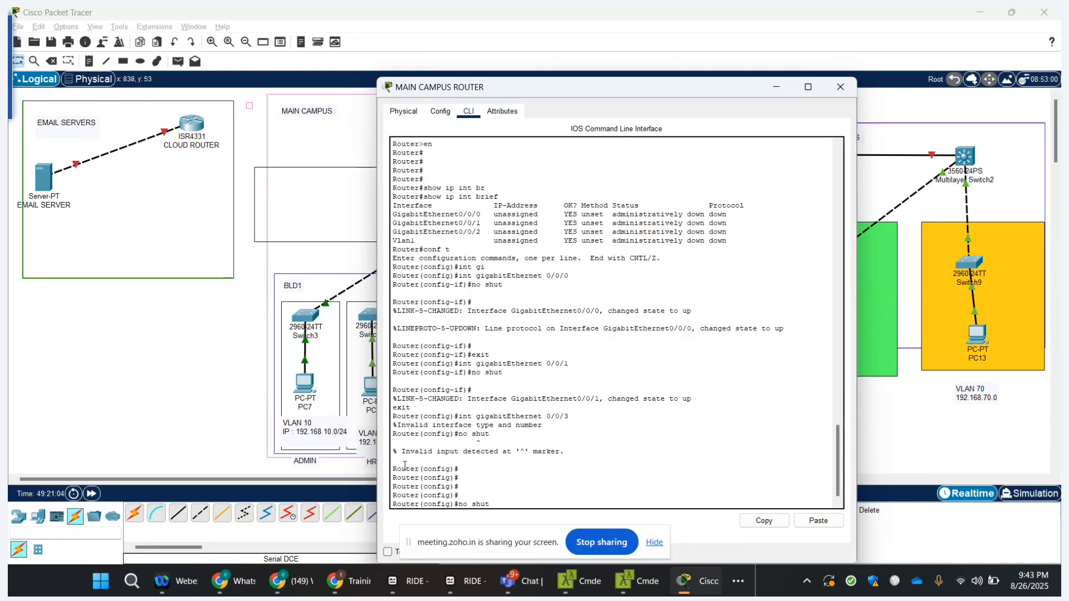
key(Up)
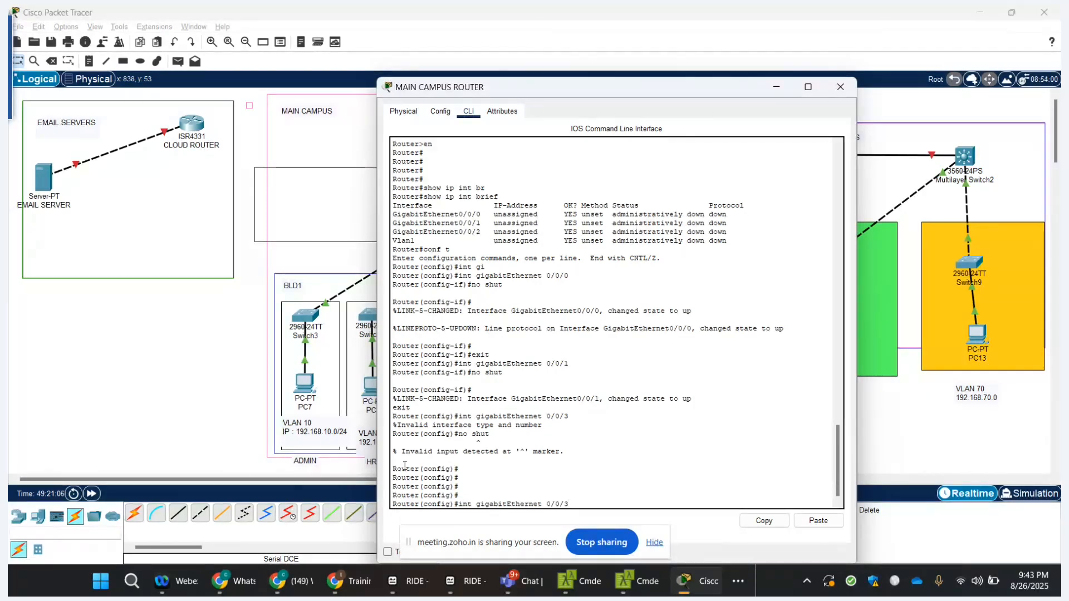
key(Return)
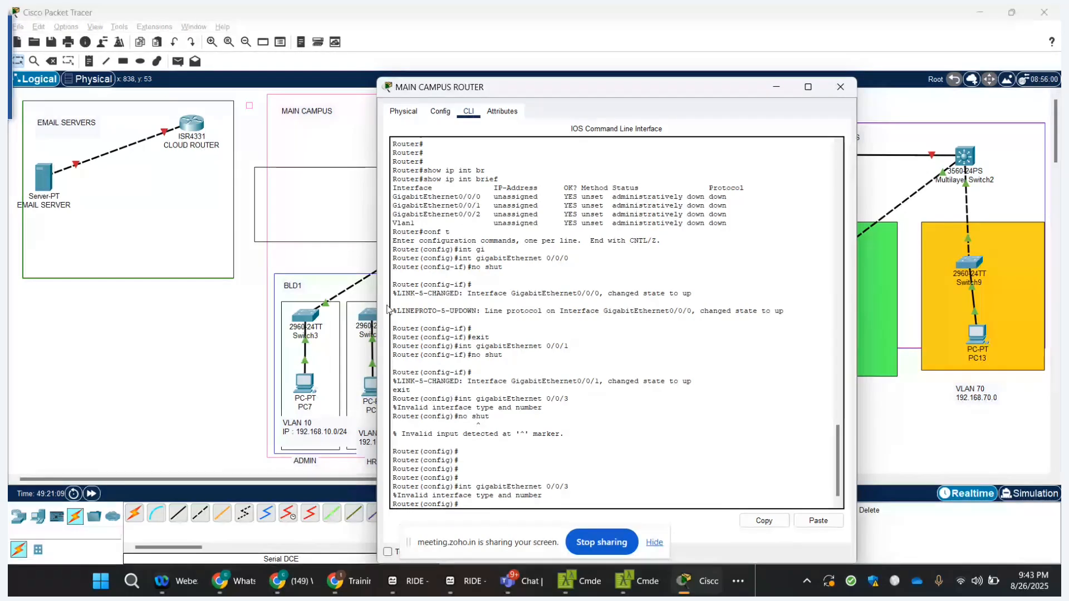
triple_click(557, 488)
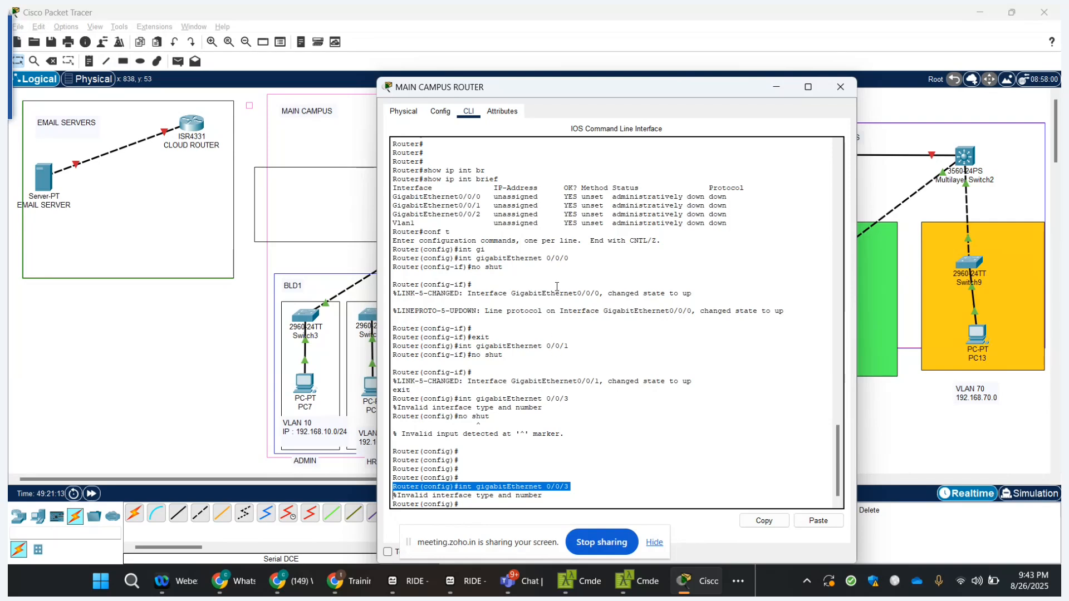
- Enable interface GigabitEthernet 0/0/2 with no shut and return to privileged EXEC mode
click(551, 391)
key(Up)
key(BackSpace)
text(2)
key(Return)
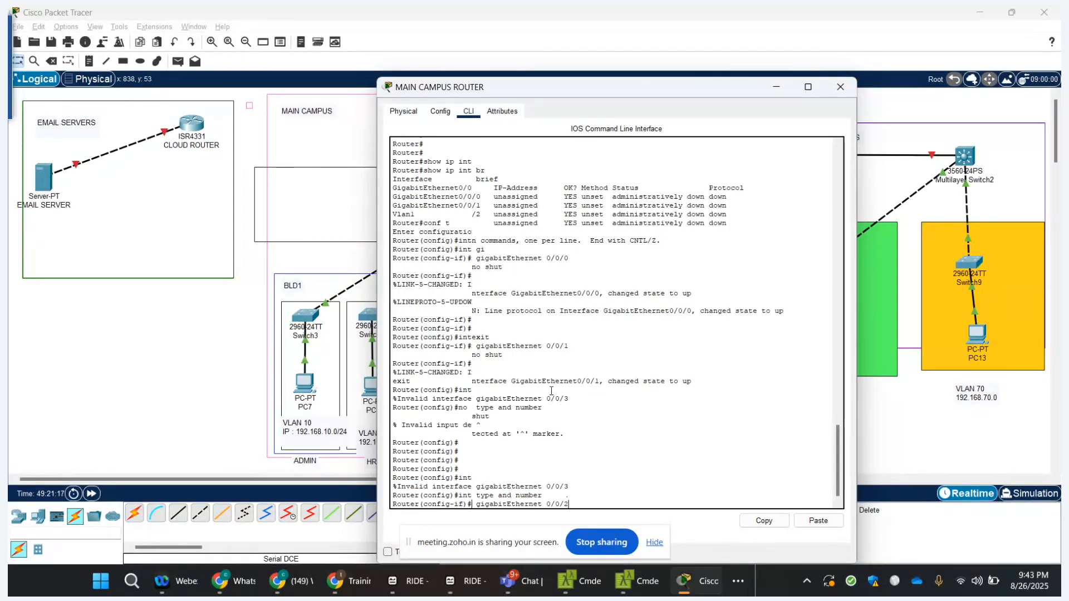
text(no shut)
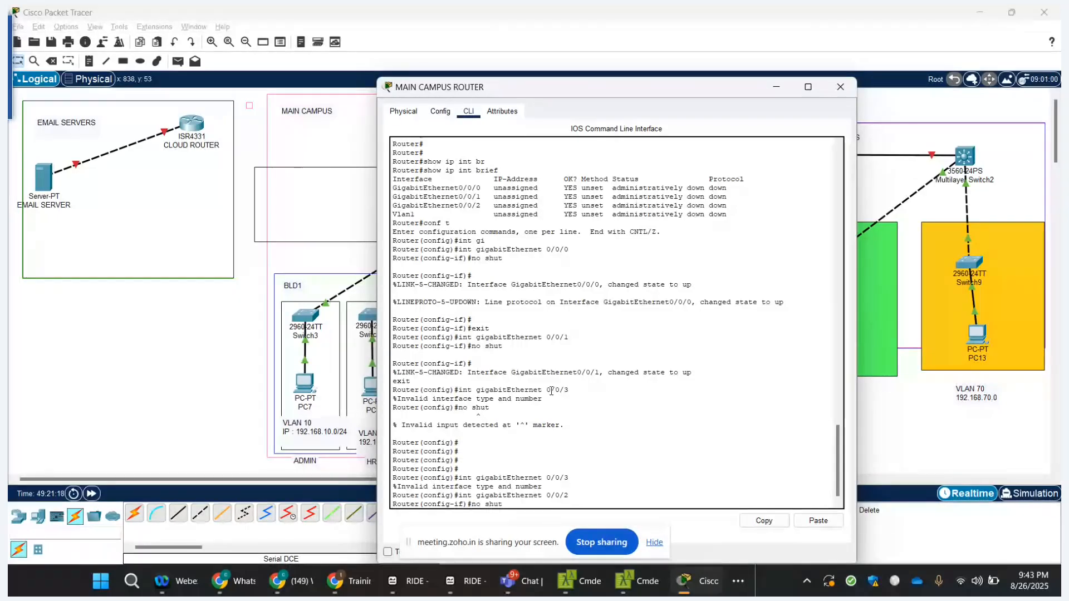
key(Return)
key(Return)
key(Return)
text(end)
key(Return)
key(Return)
- Recheck the status of all main campus router interfaces with show ip int brief
text(show)
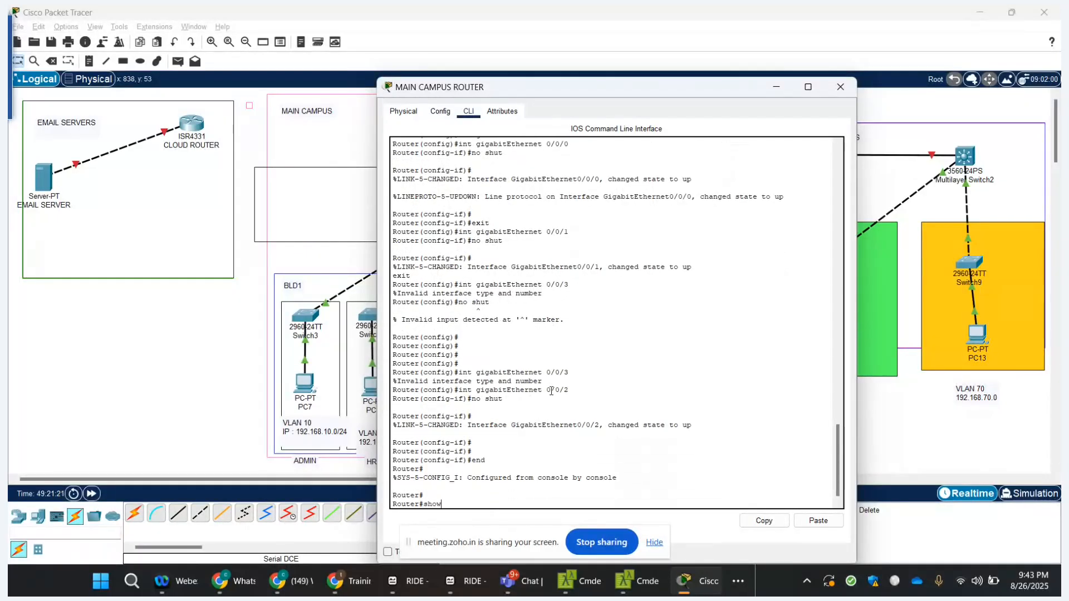
text( ip int br)
key(Tab)
key(Return)
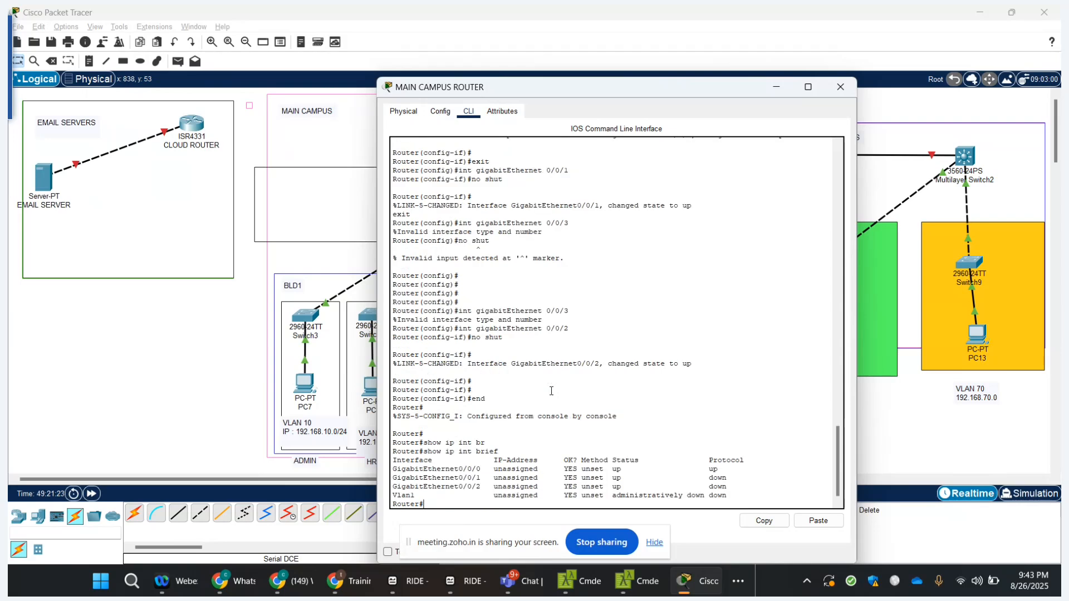
key(Return)
key(Return)
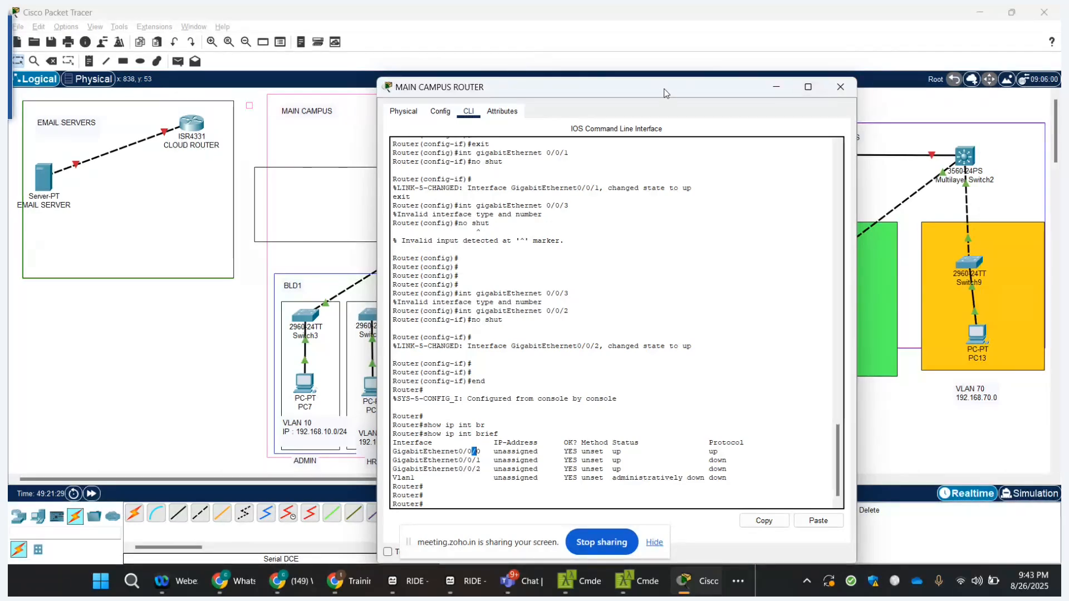
- Close the router window and reattach the Multilayer Switch1 link to the main campus router's GigabitEthernet0/0/0 port
click(840, 87)
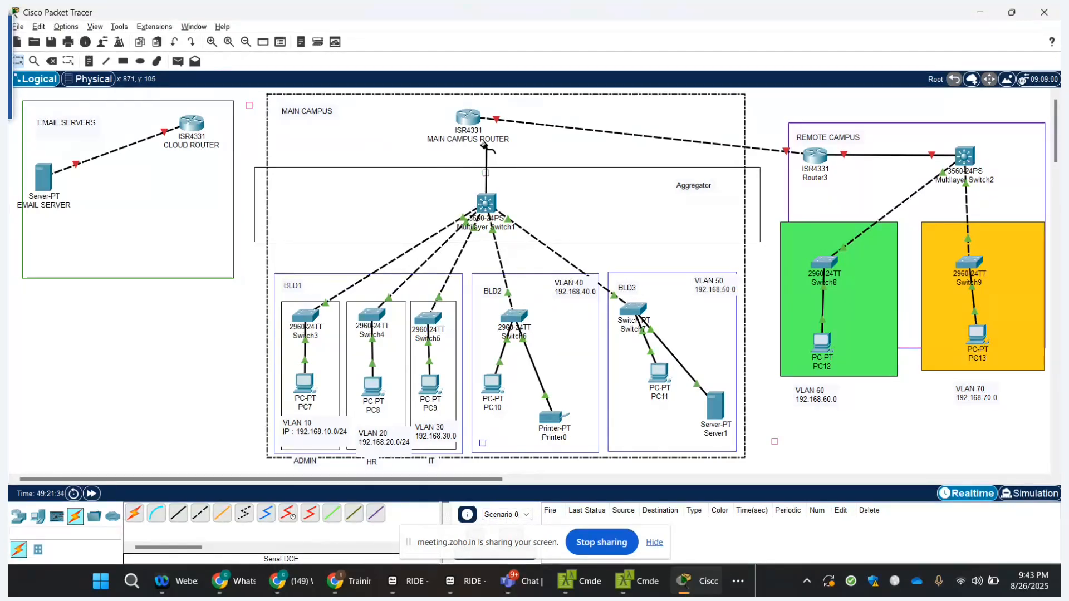
click(472, 117)
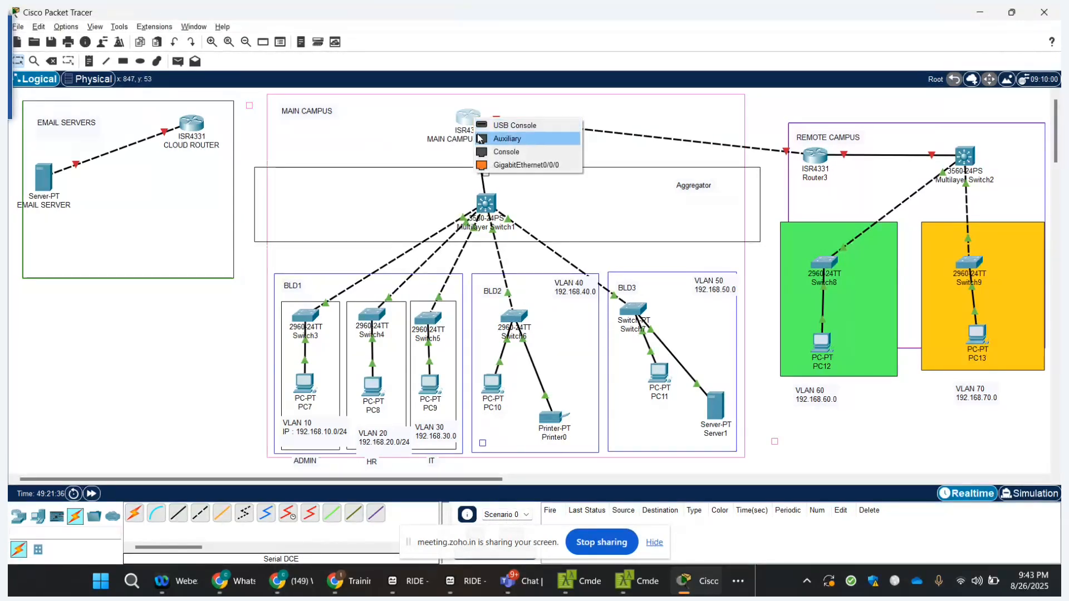
click(500, 165)
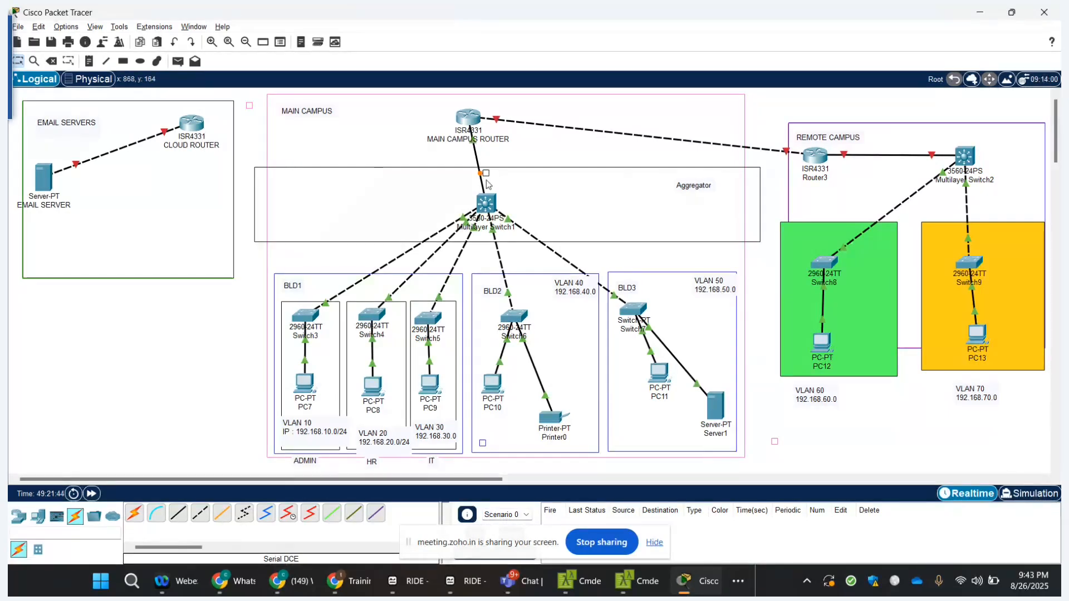
- Check the main campus router's console for link status messages and close its window
click(468, 117)
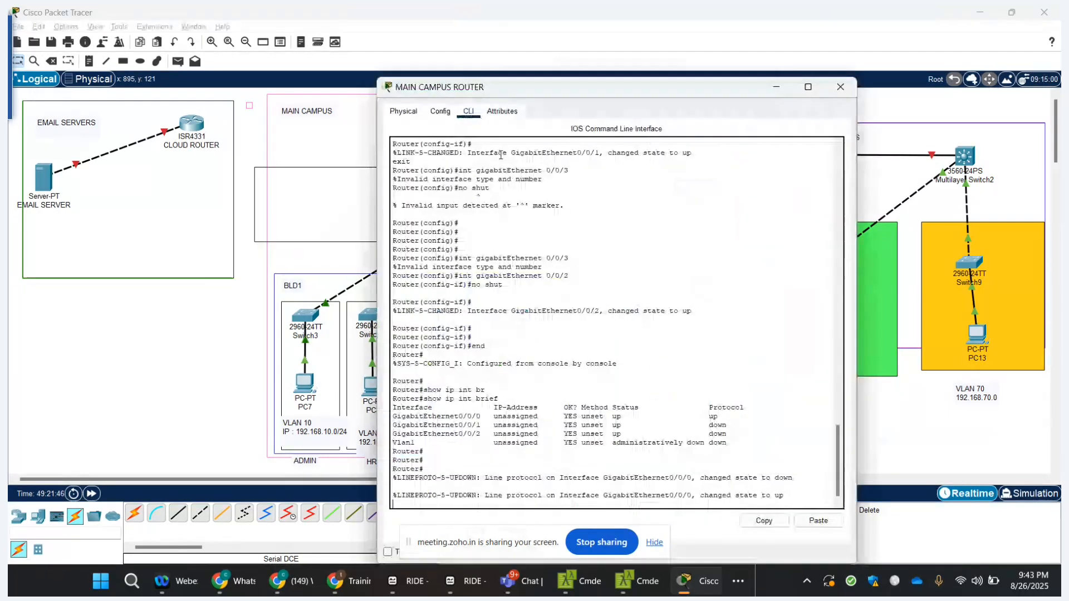
key(Return)
key(Return)
key(Return)
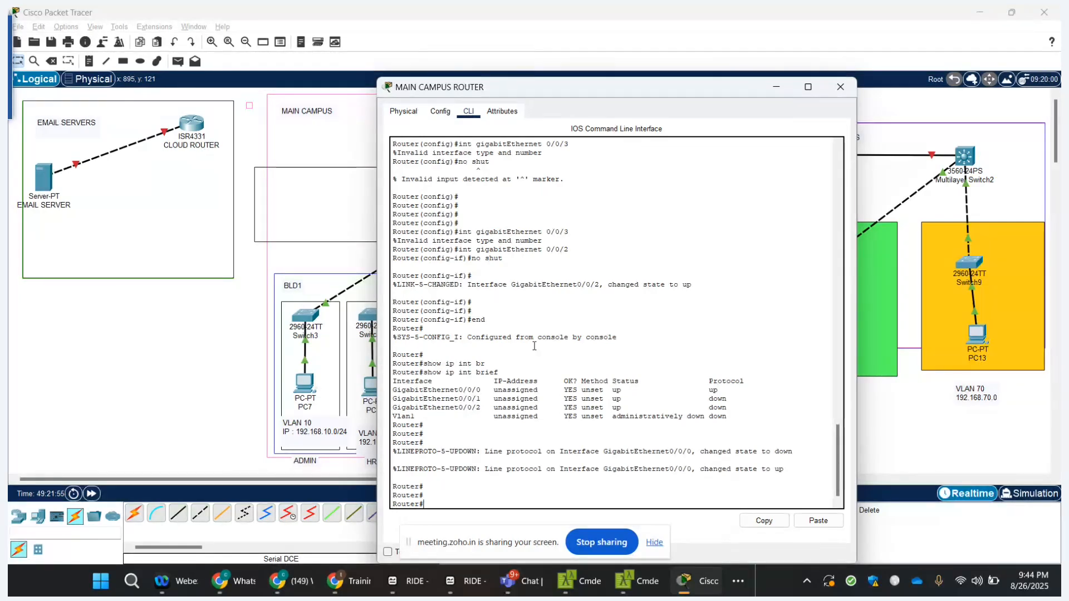
click(839, 88)
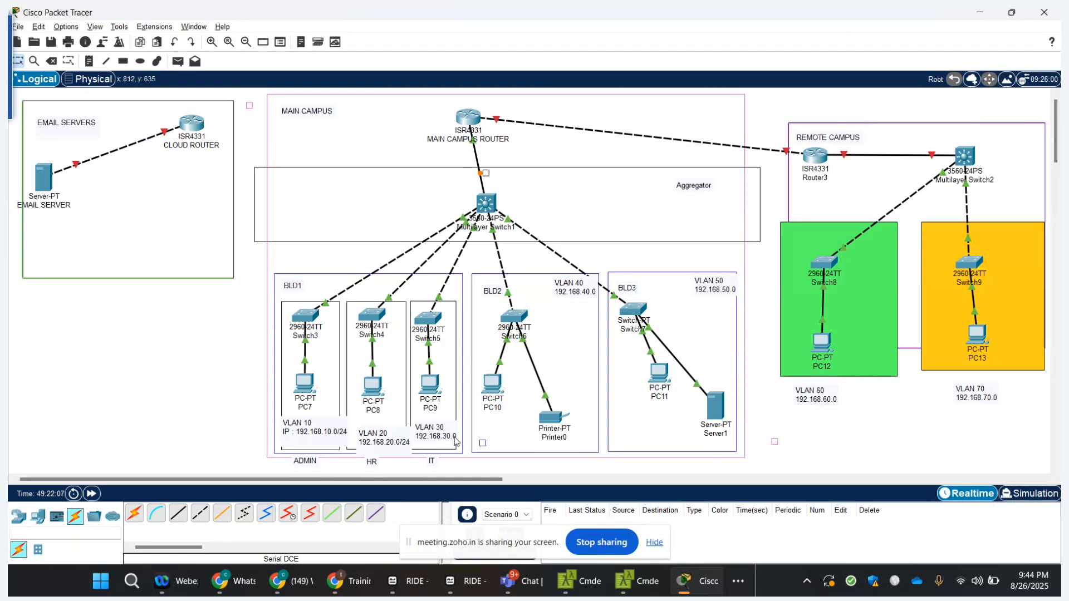
- Open the main campus router's console and enter global configuration mode with conf t
click(469, 117)
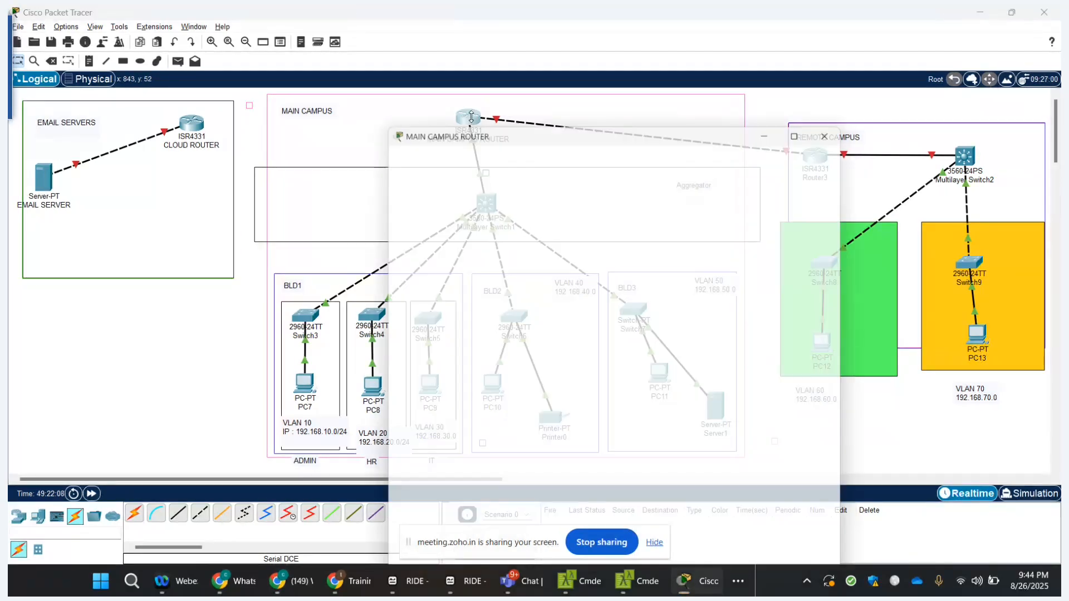
key(Return)
key(Return)
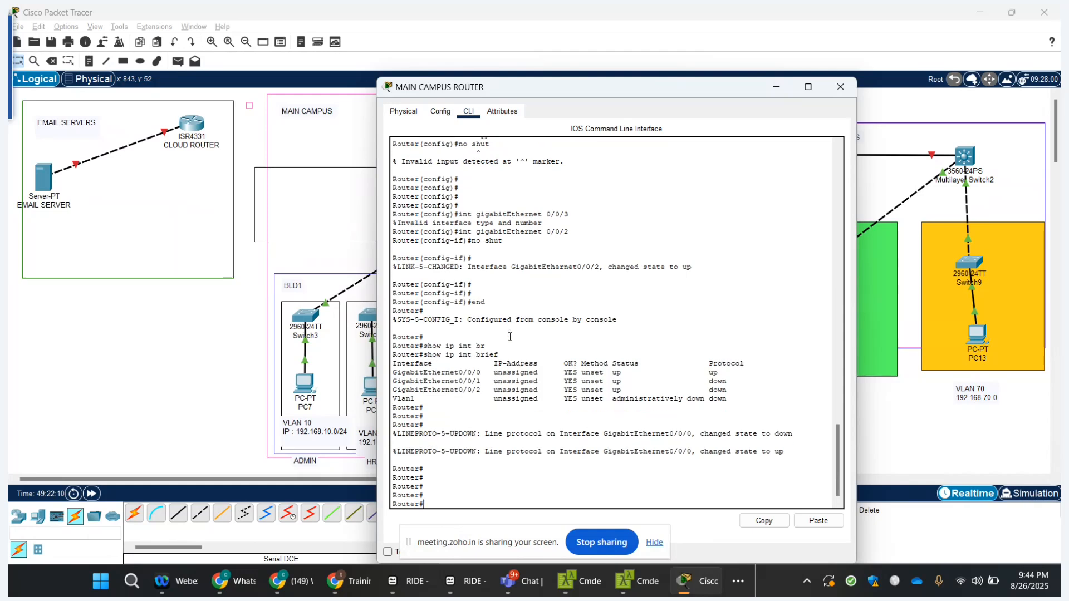
key(Return)
key(Return)
text(con)
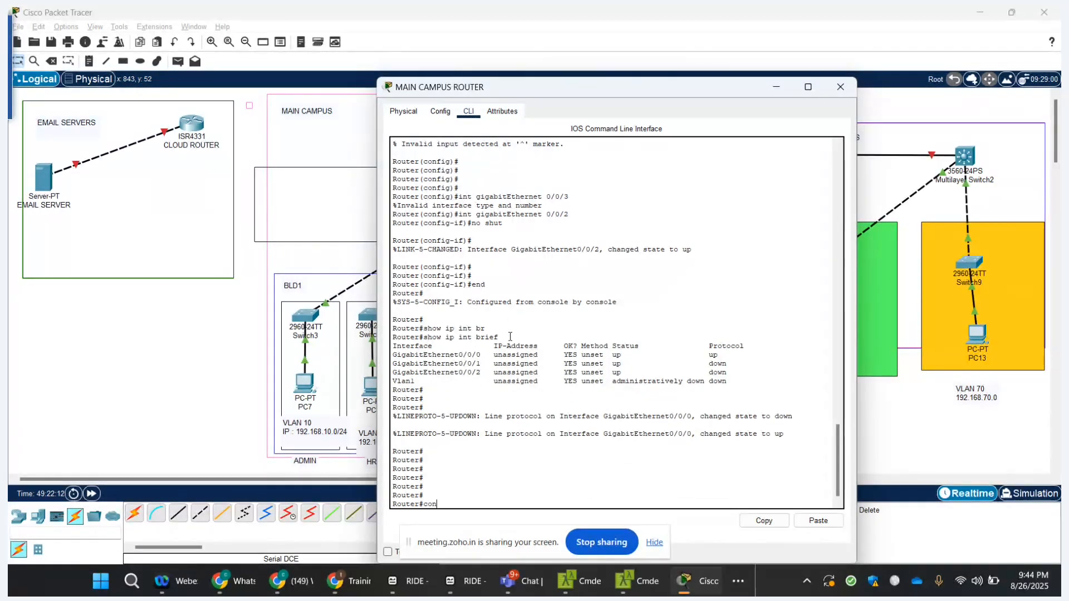
text(f t)
key(Return)
- Create subinterface gi0/0/0.10 on the main campus router for VLAN 10
text(int gi)
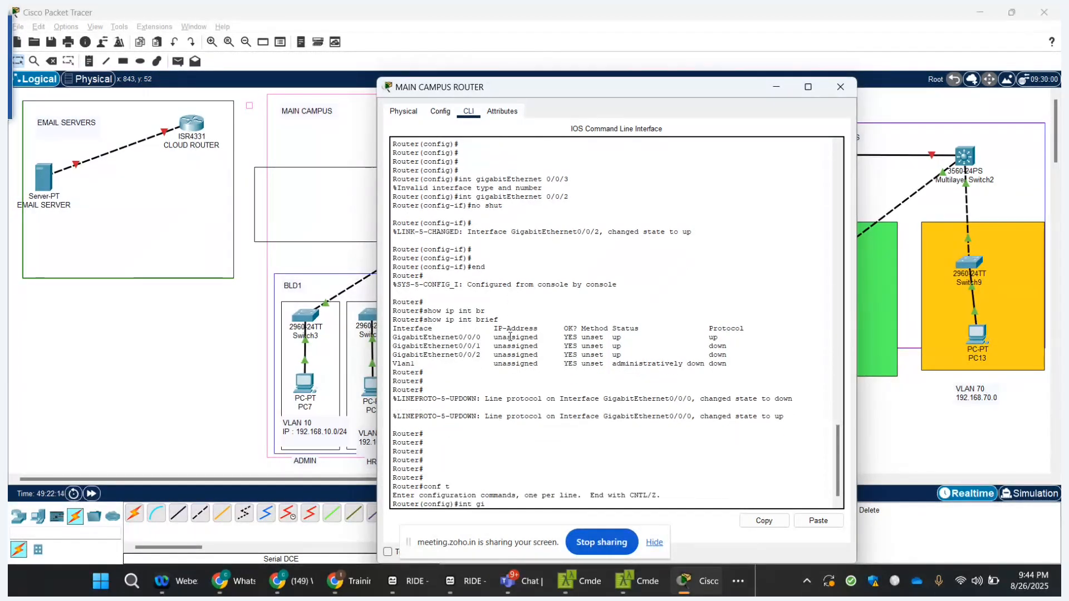
text(0/0/0.)
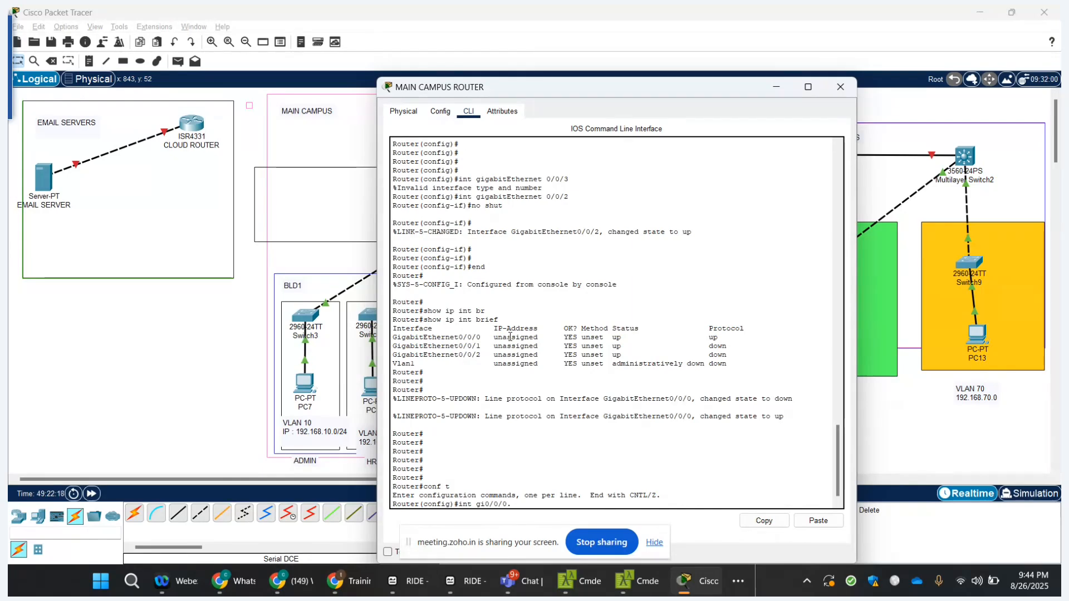
text(10)
key(Return)
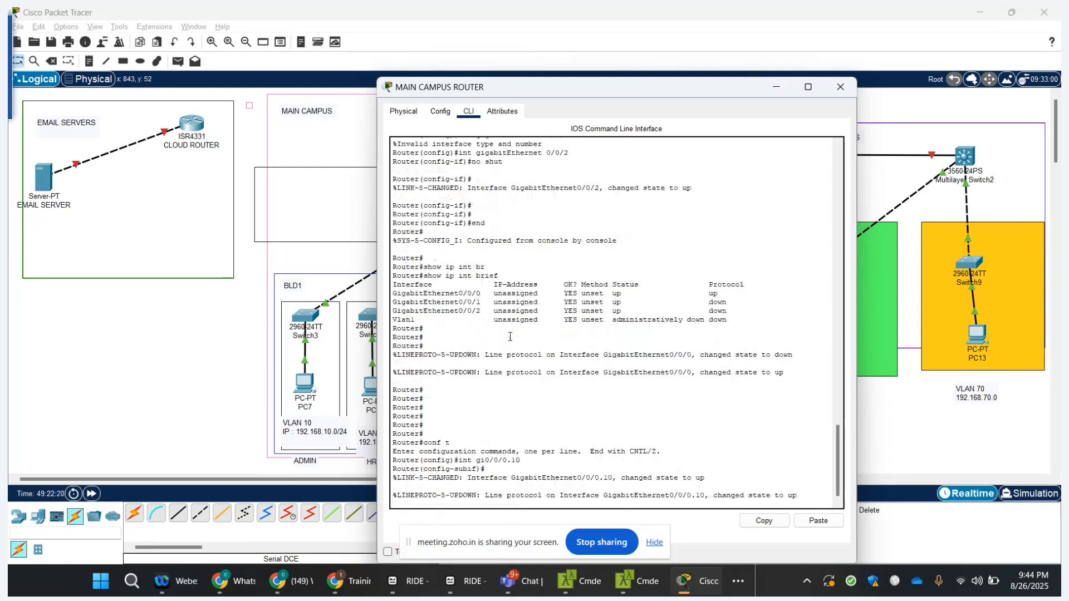
key(Return)
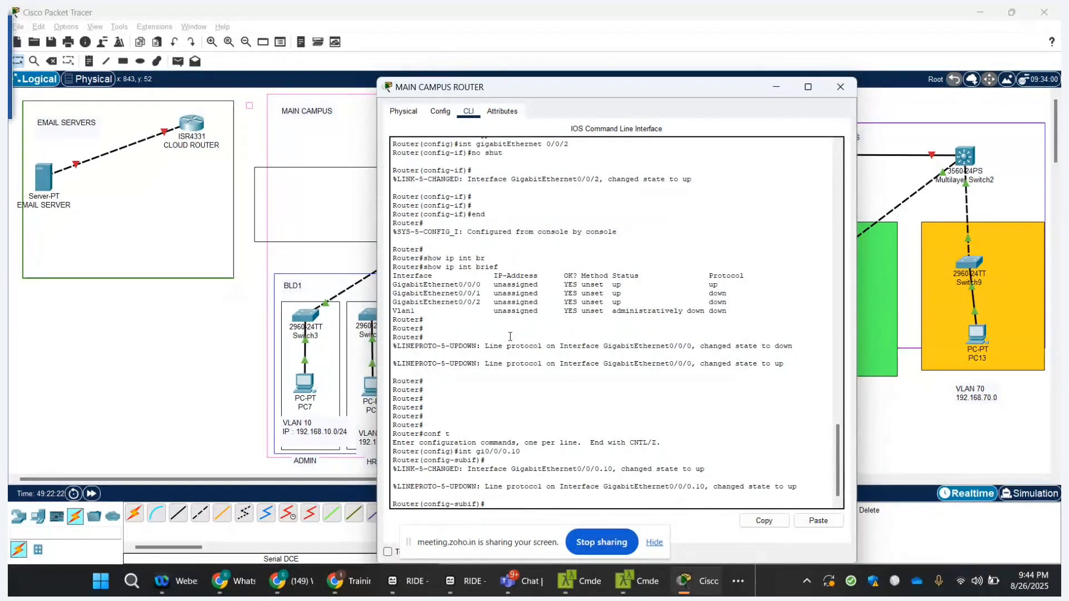
- Set the gi0/0/0.10 subinterface's encapsulation to dot1Q 10
text(en)
key(Tab)
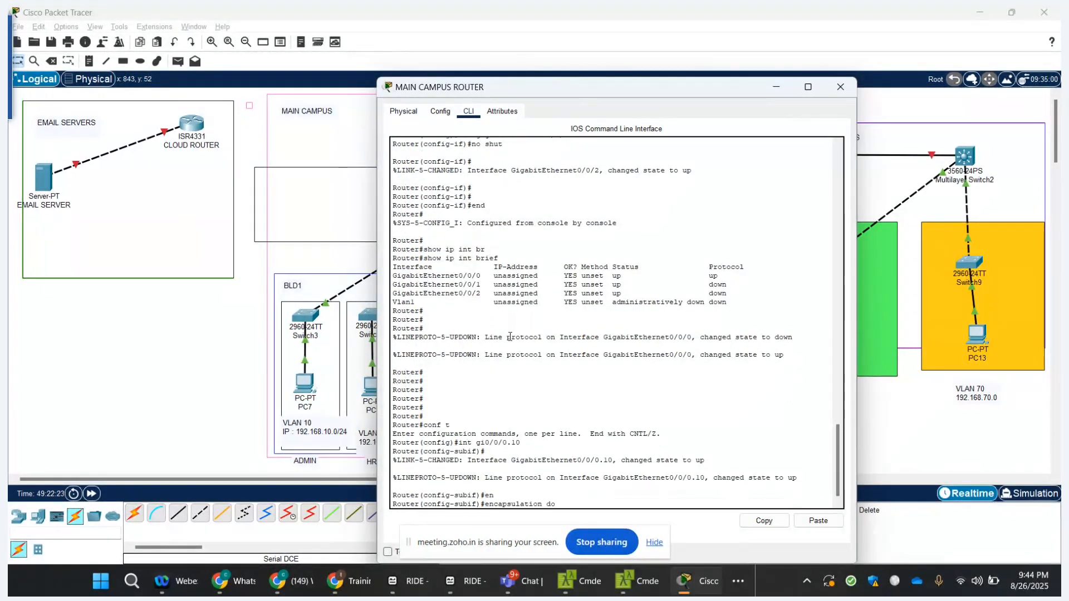
text(do)
key(Tab)
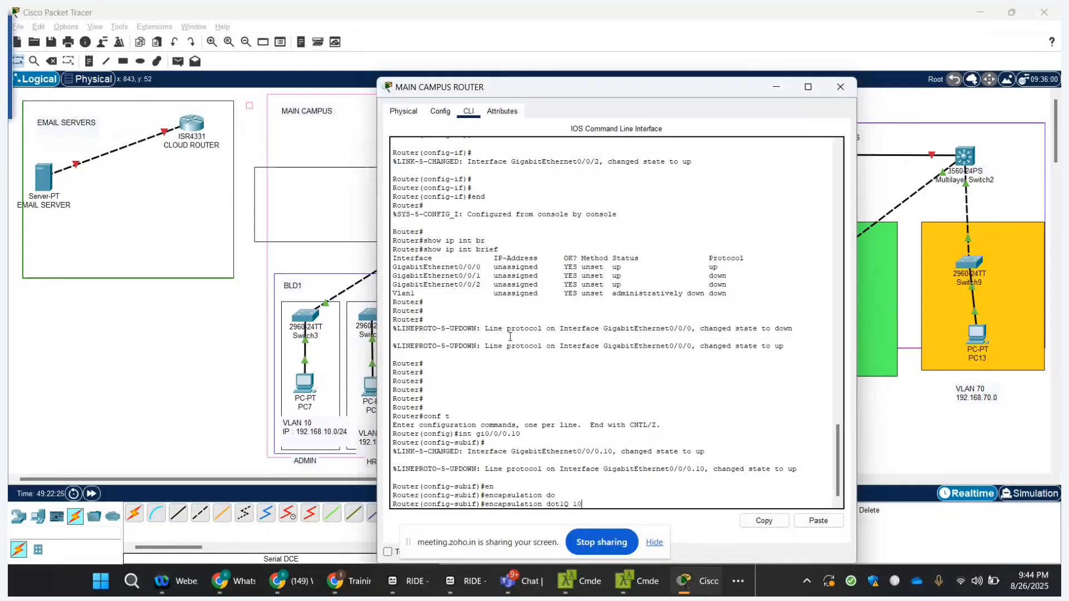
key(Return)
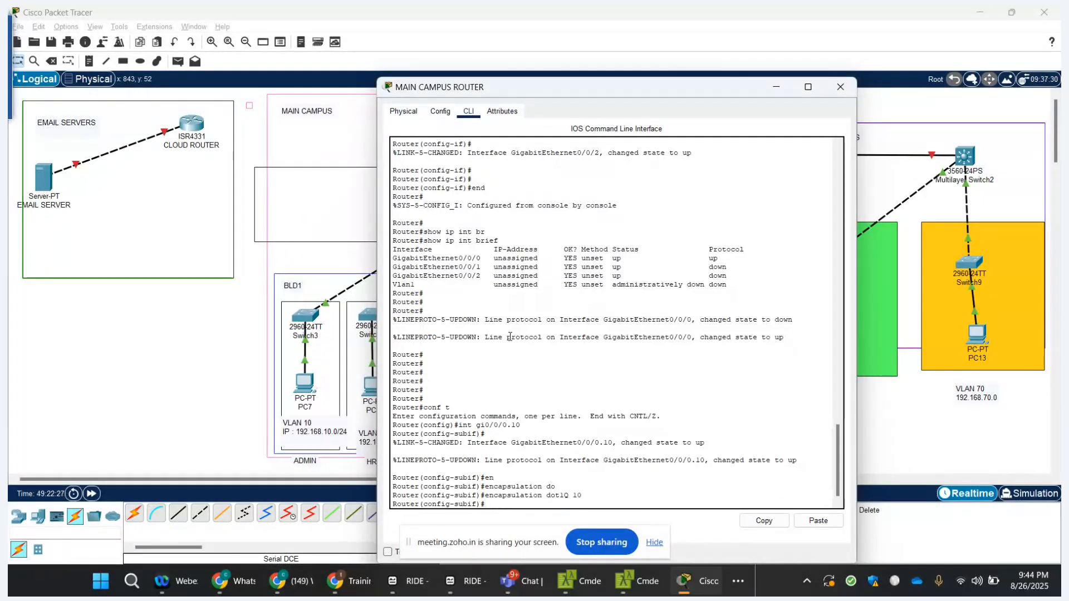
- Assign IP address 192.168.10.1 with mask 255.255.255.0 to subinterface gi0/0/0.10
text(ip add)
key(Tab)
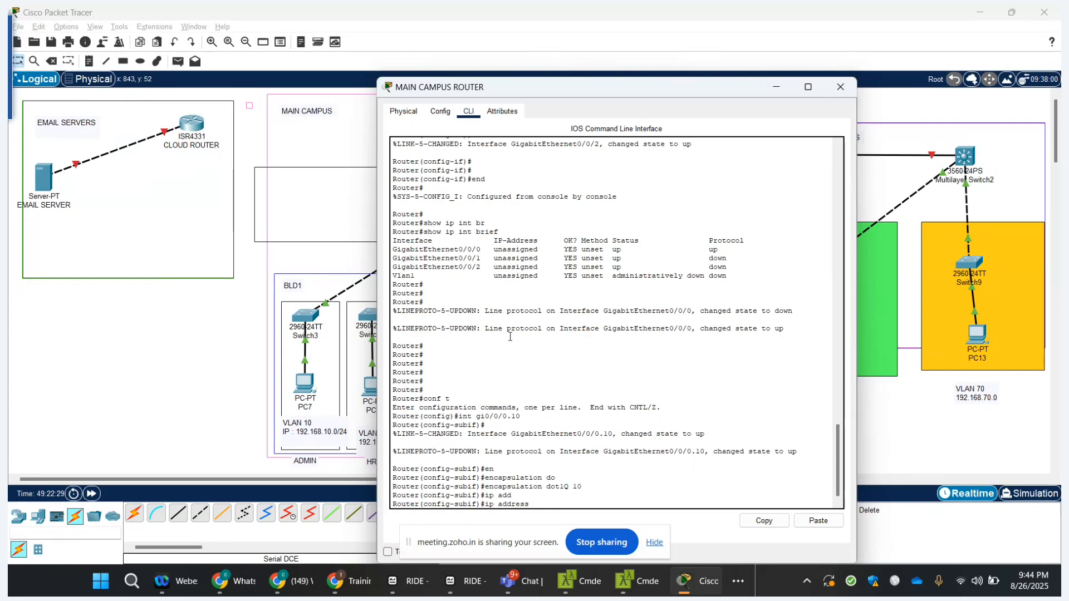
text(192.)
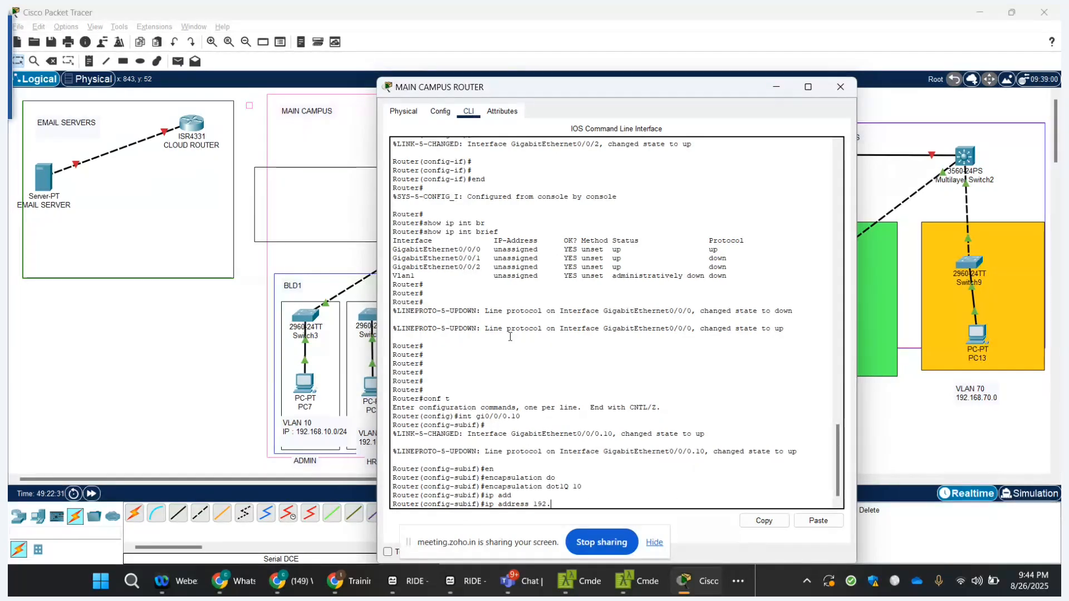
text(168.10.)
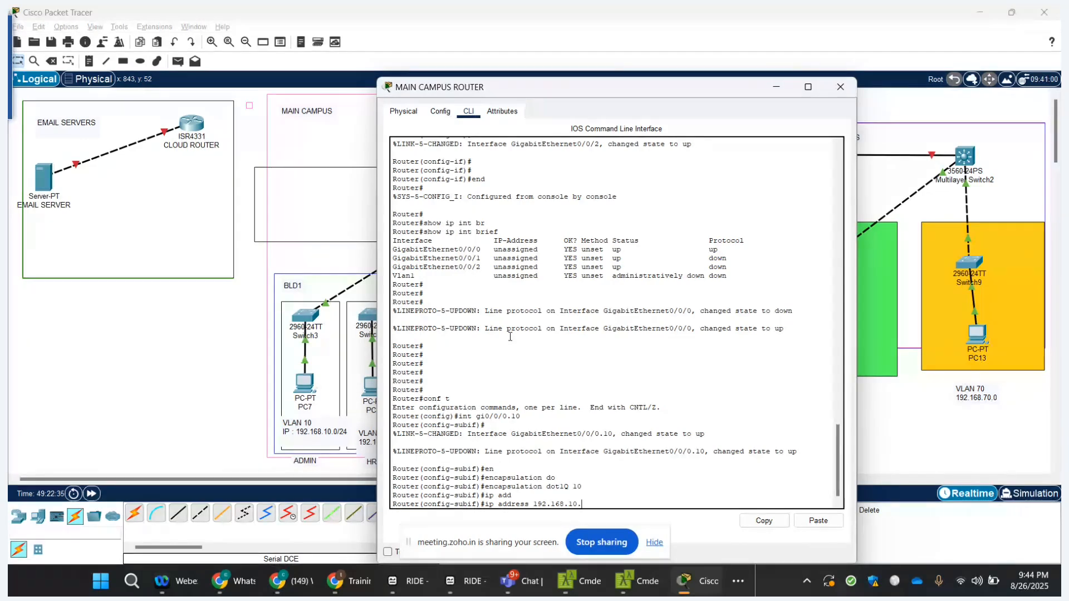
text(1 255.255.255.)
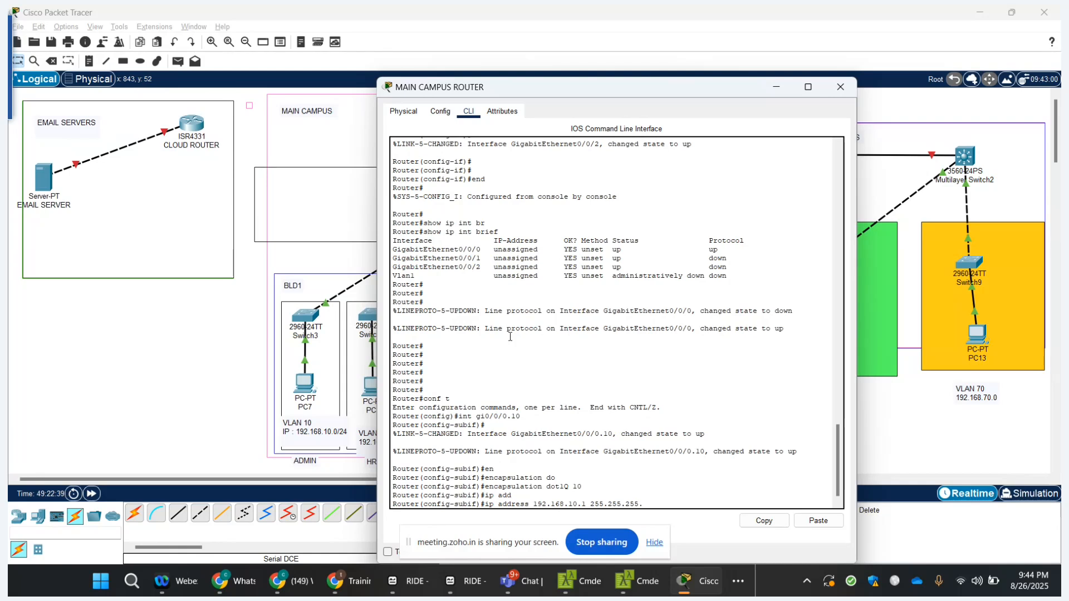
text(0)
key(Return)
key(Return)
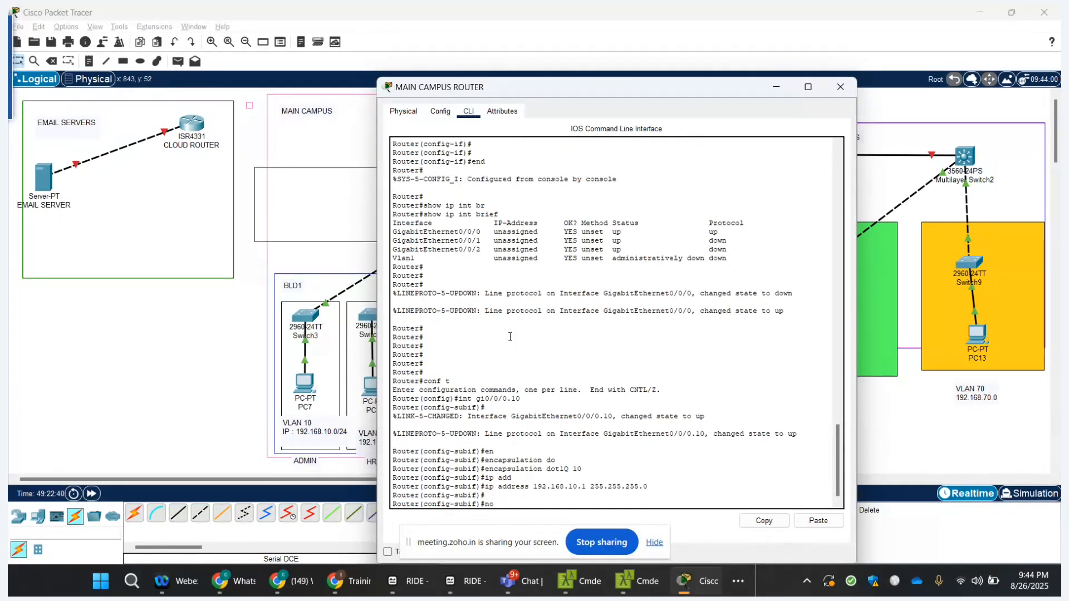
- Enable subinterface gi0/0/0.10 with no shut and exit to global configuration mode
text(no shut)
key(Return)
key(Return)
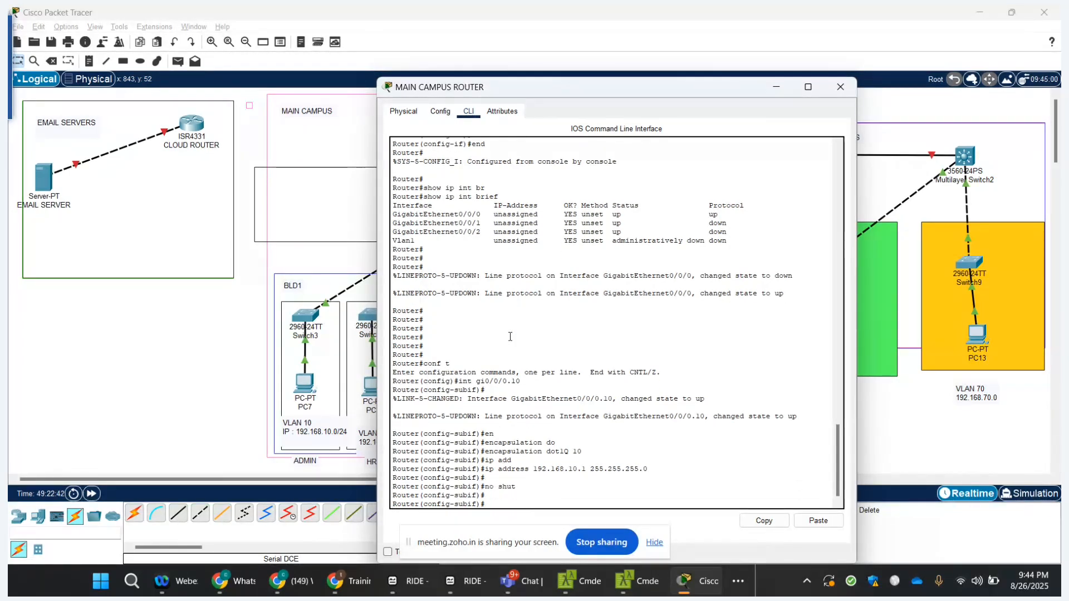
text(exit)
key(Return)
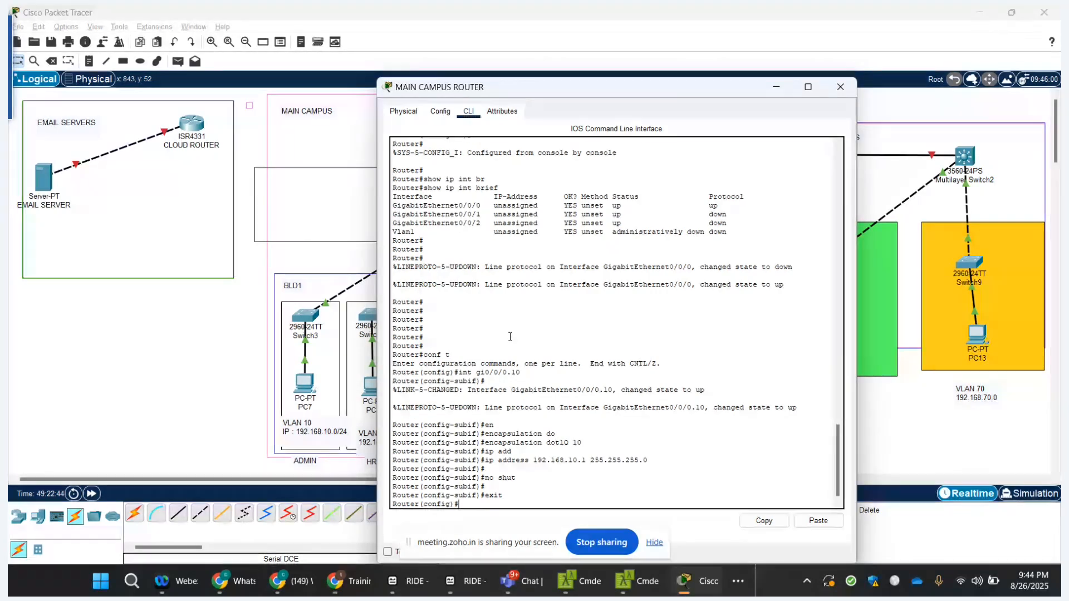
- Create subinterface gi0/0/0.20 on the main campus router for VLAN 20
text(int gi0/0/0.10)
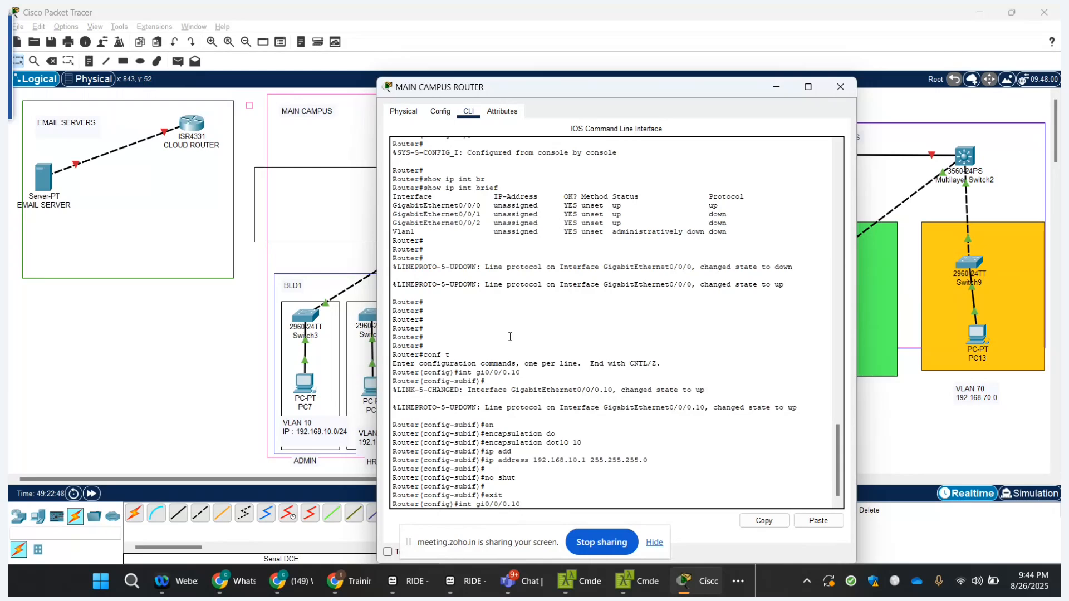
key(BackSpace)
key(BackSpace)
text(20)
key(Return)
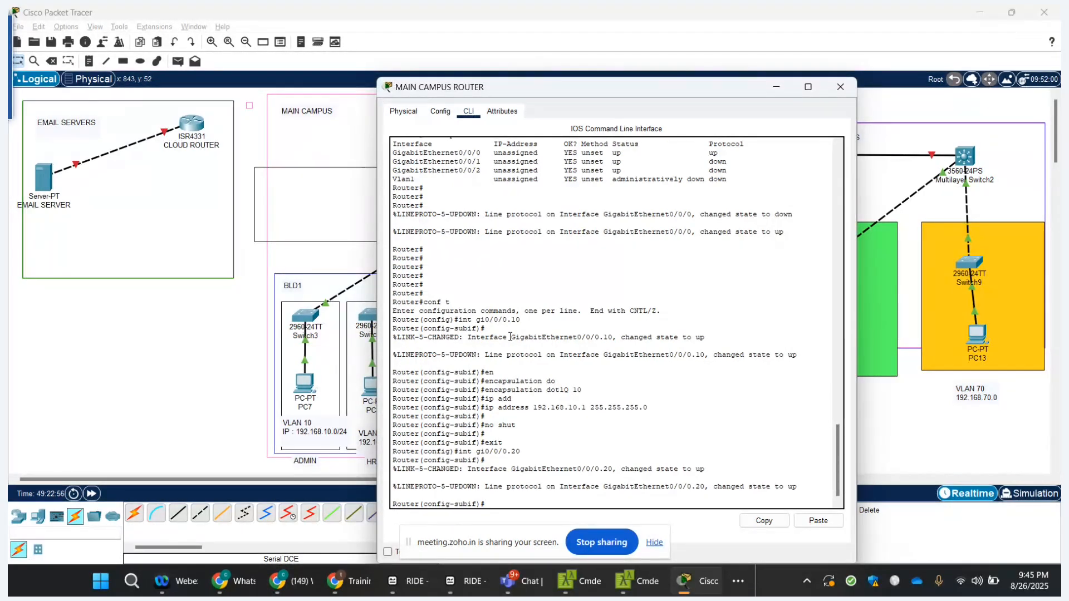
- Set the gi0/0/0.20 subinterface's encapsulation to dot1Q 20
key(Up)
key(Up)
key(Up)
key(Up)
key(Up)
key(Up)
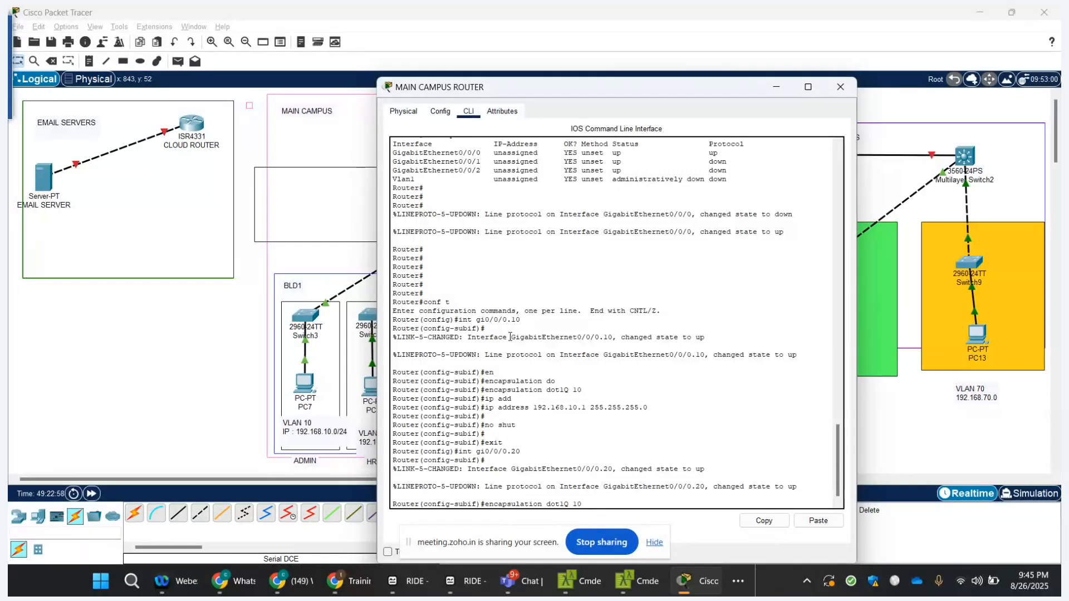
key(BackSpace)
key(BackSpace)
text(20)
key(Return)
- Assign IP address 192.168.20.1 with mask 255.255.255.0 to subinterface gi0/0/0.20 and exit to global configuration mode
key(Up)
key(Up)
key(Up)
key(Up)
key(Up)
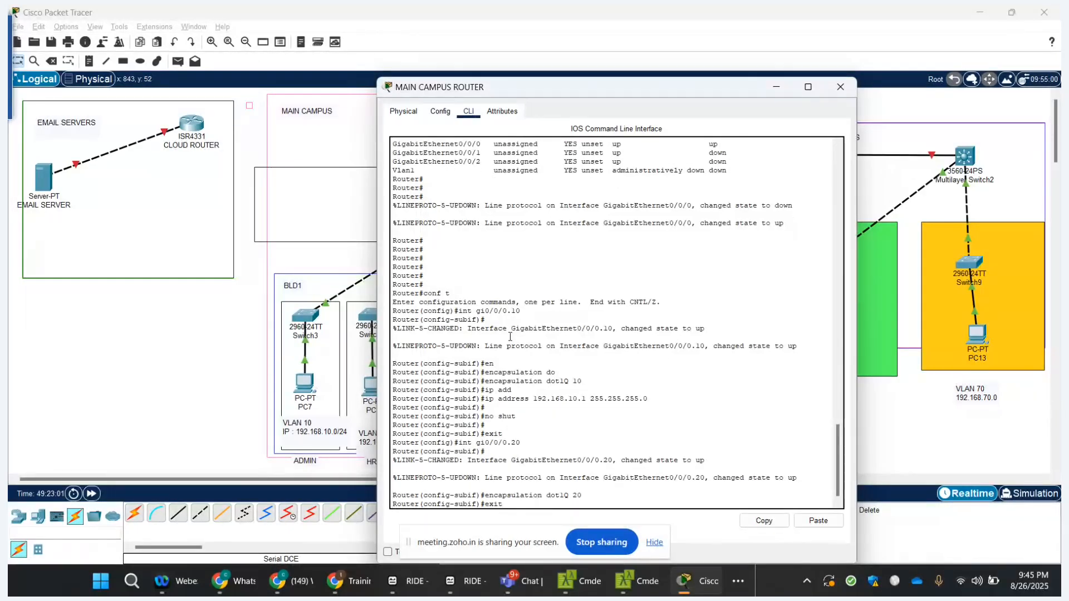
key(Left)
key(Left)
key(Left)
key(Left)
key(Left)
key(Left)
key(Left)
key(Left)
key(Left)
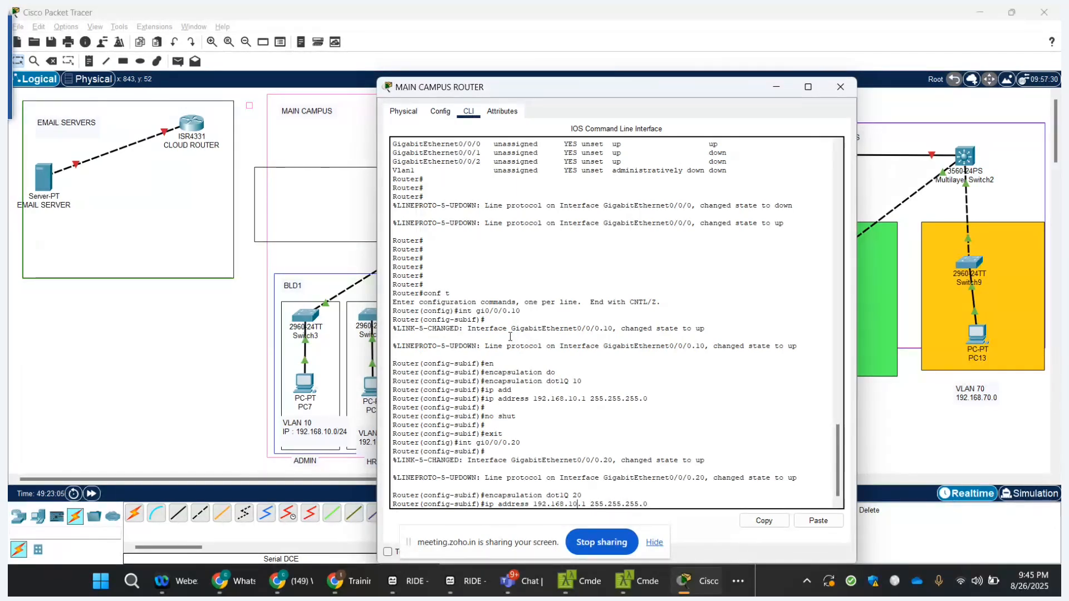
key(BackSpace)
key(BackSpace)
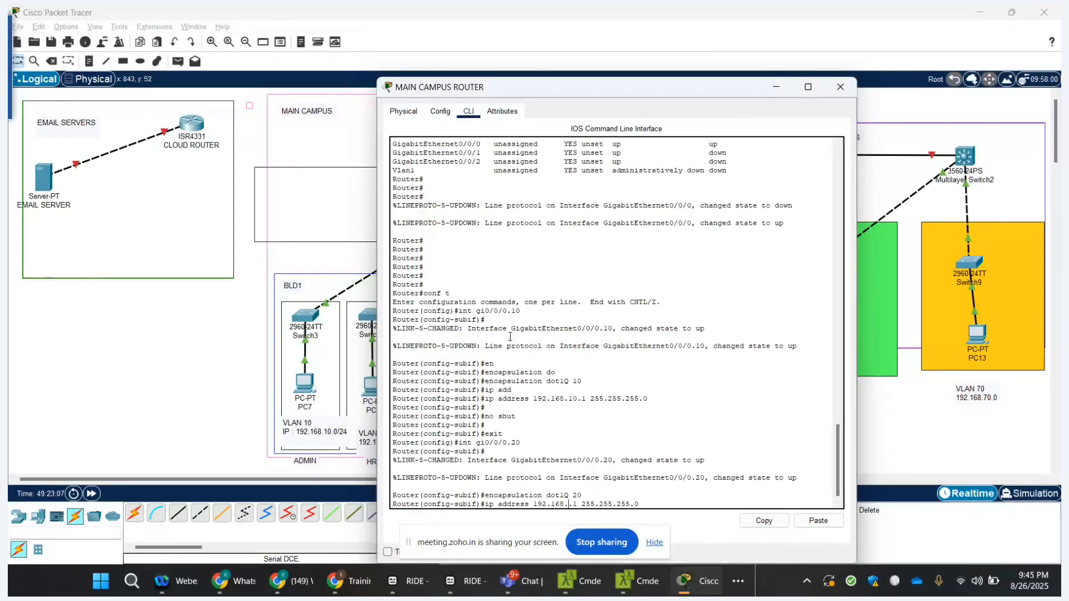
text(20)
drag(492, 87, 671, 56)
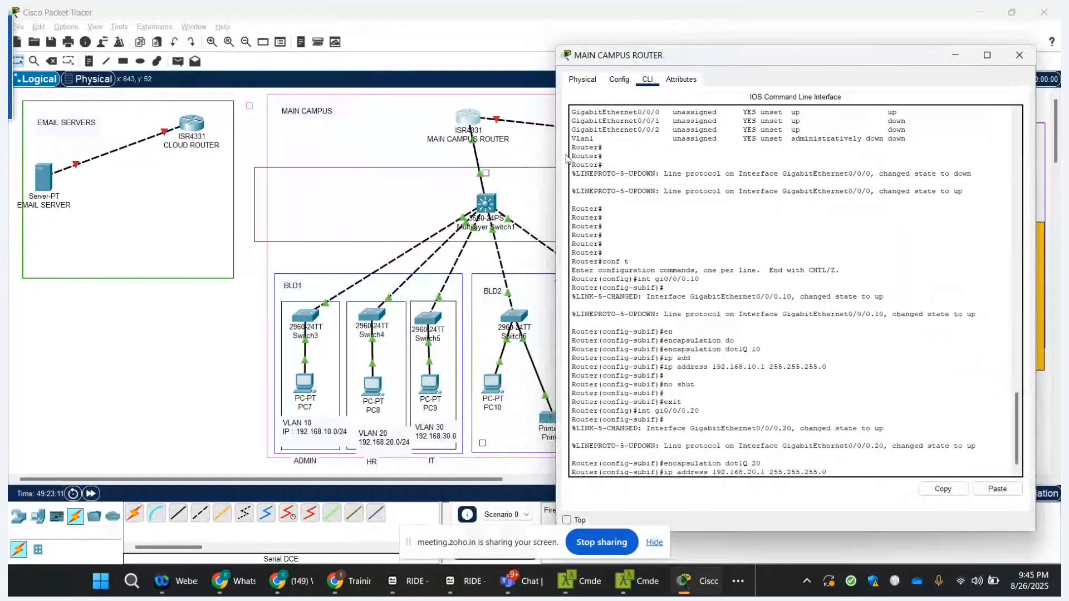
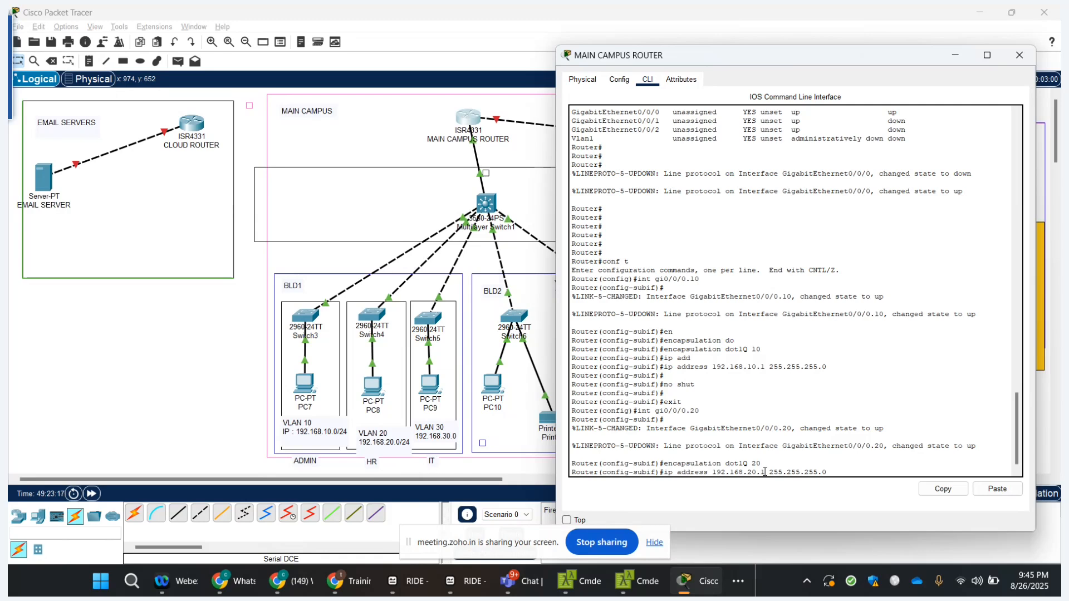
key(Return)
key(Return)
key(Return)
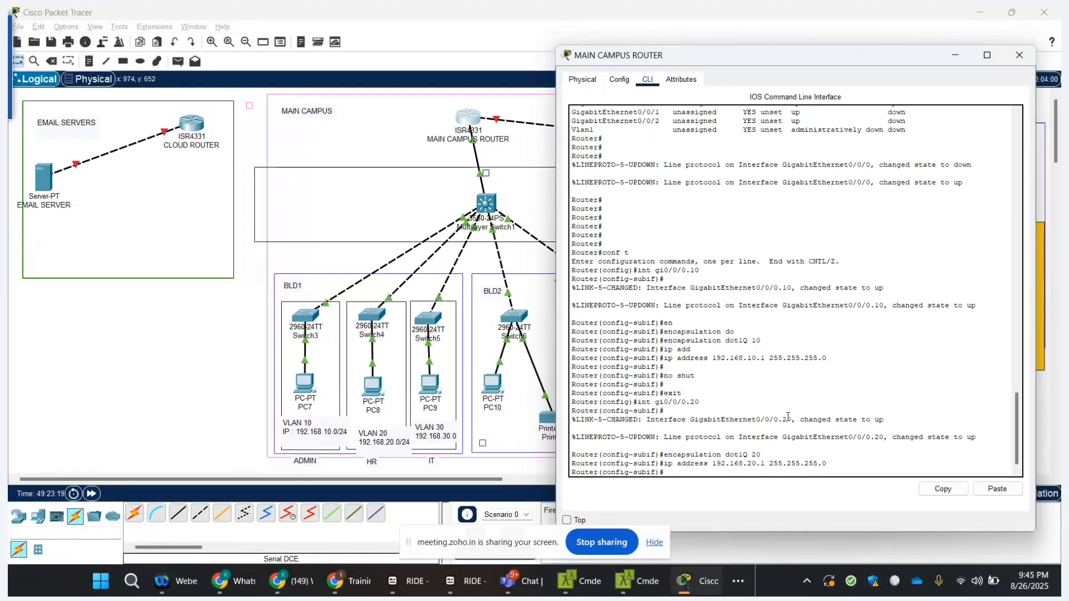
text(exit)
key(Return)
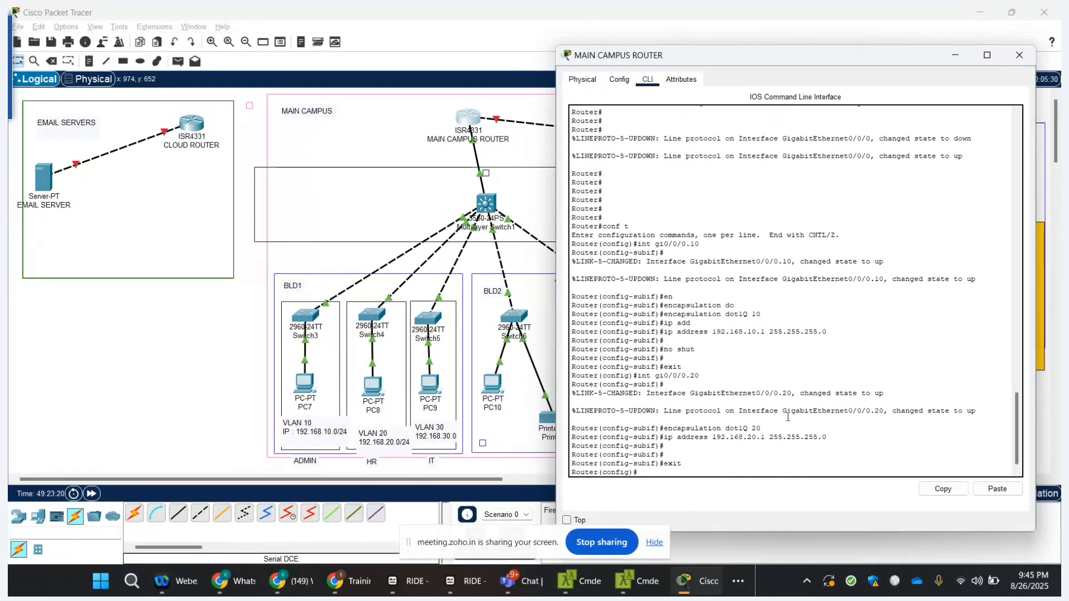
- Create subinterface gi0/0/0.30 on the main campus router for VLAN 30
text(exit)
key(Up)
key(Up)
key(Up)
key(BackSpace)
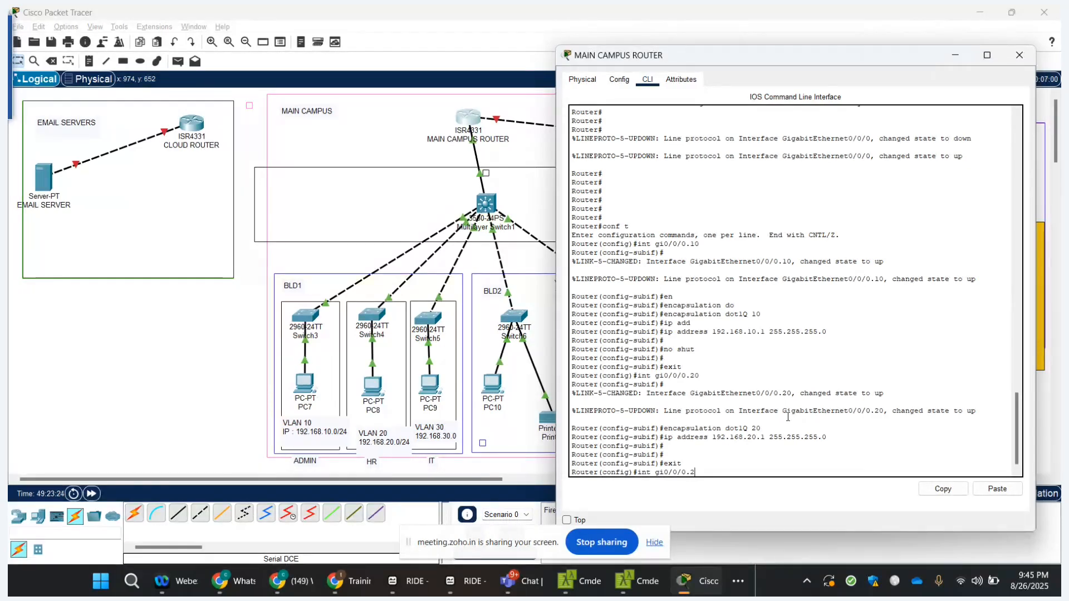
key(BackSpace)
text(30)
key(Return)
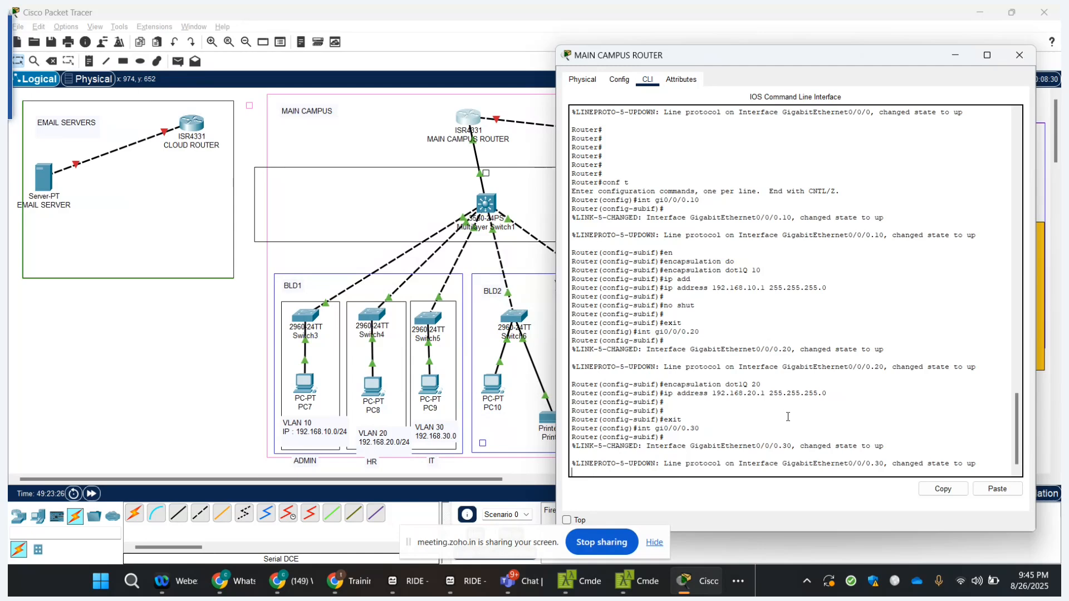
- Set the gi0/0/0.30 subinterface's encapsulation to dot1Q 30
key(Up)
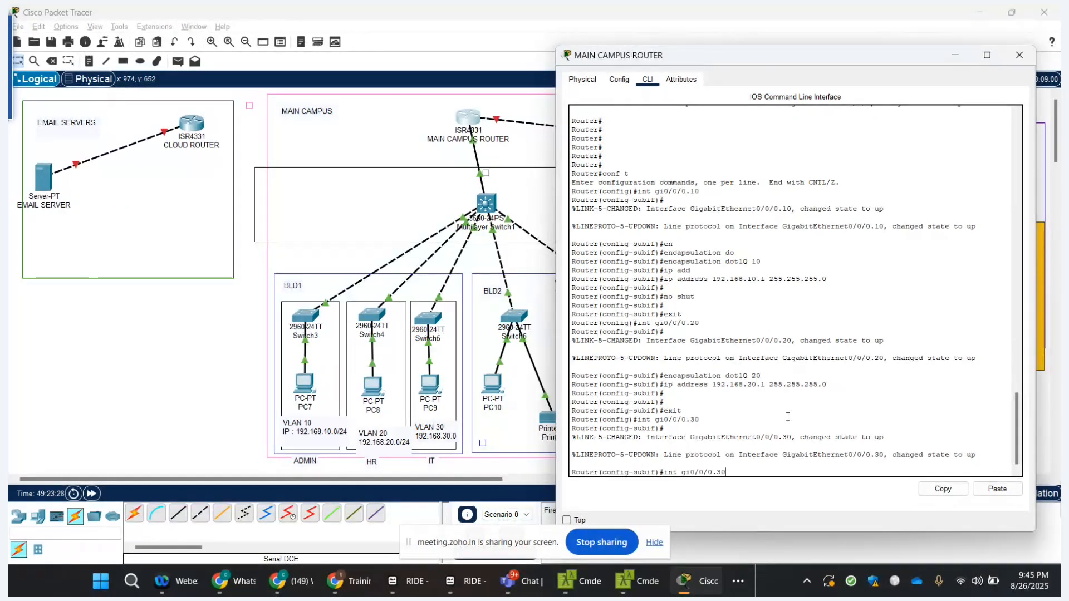
key(Up)
key(Up)
key(Up)
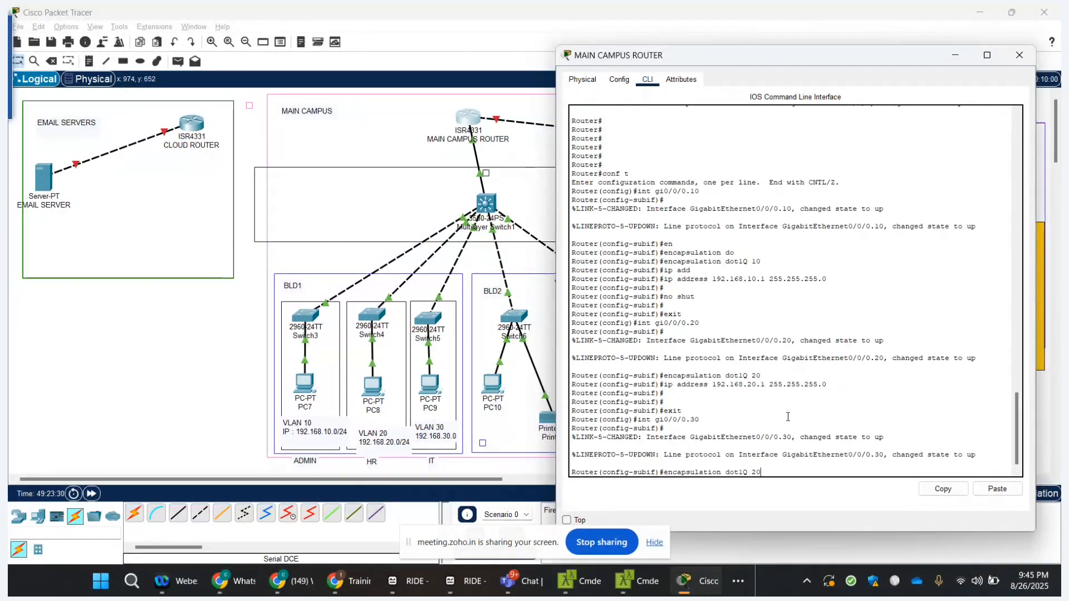
key(BackSpace)
key(BackSpace)
text(30)
key(Return)
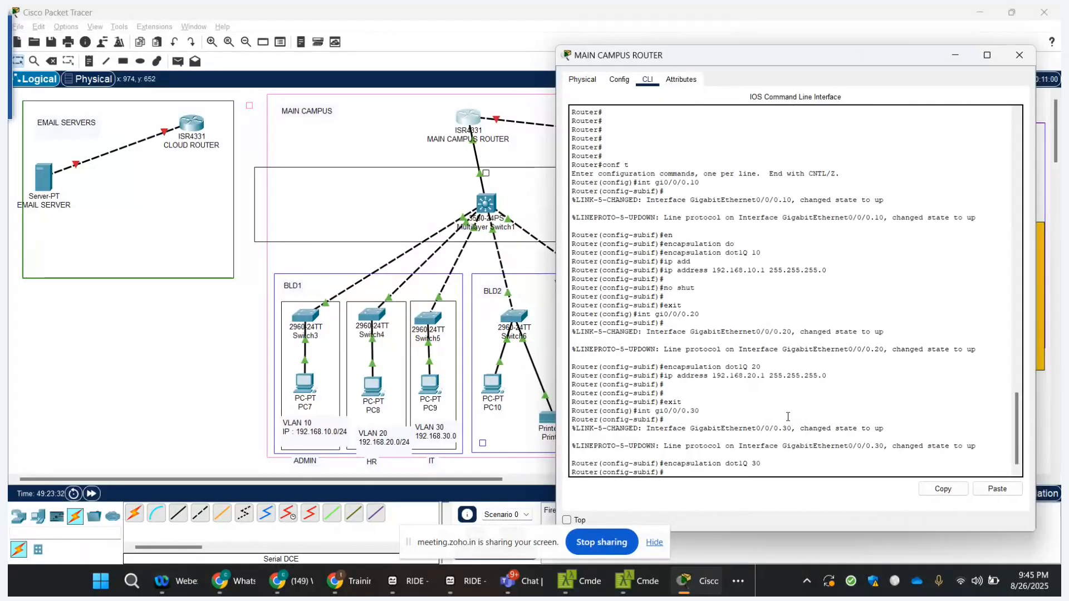
- Assign IP address 192.168.30.1 with mask 255.255.255.0 to subinterface gi0/0/0.30
key(Up)
key(Up)
key(Up)
key(Up)
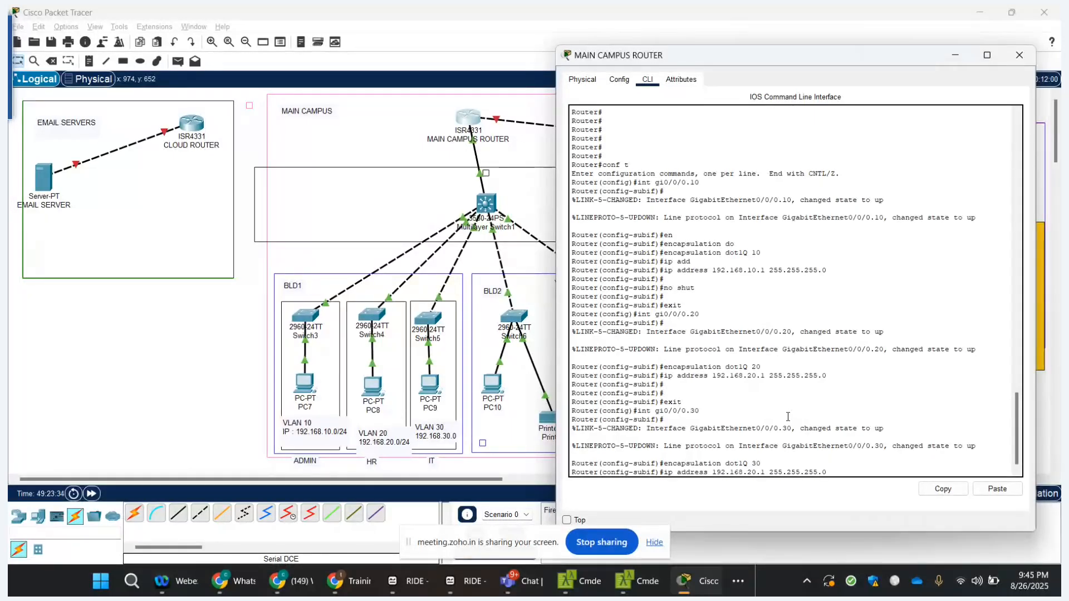
key(Left)
key(Left)
key(Left)
key(Left)
key(Left)
key(Left)
key(Left)
key(Left)
key(Left)
key(BackSpace)
key(BackSpace)
text(30)
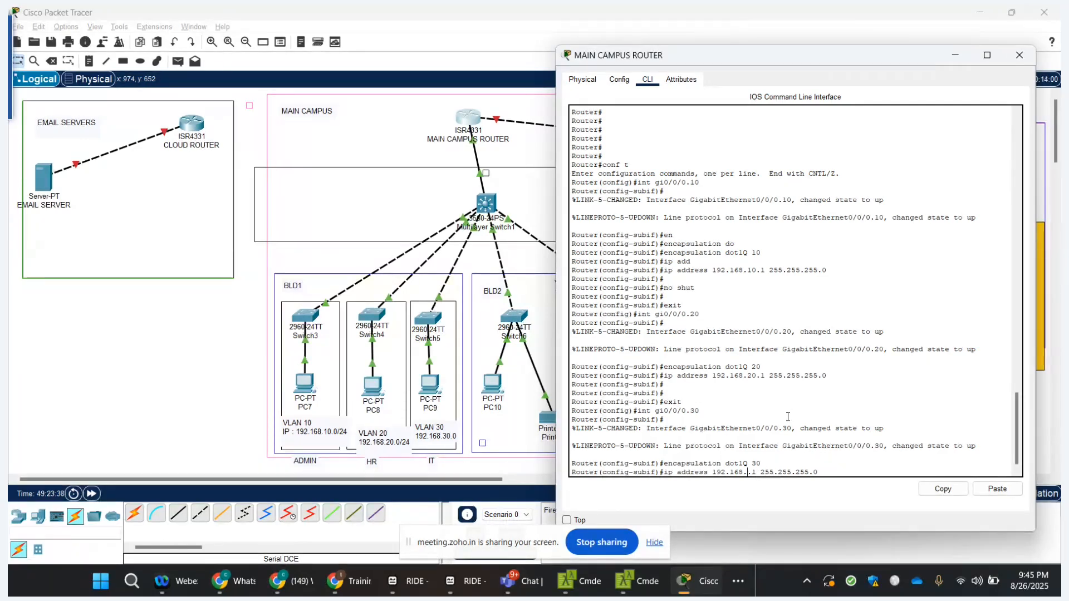
key(Return)
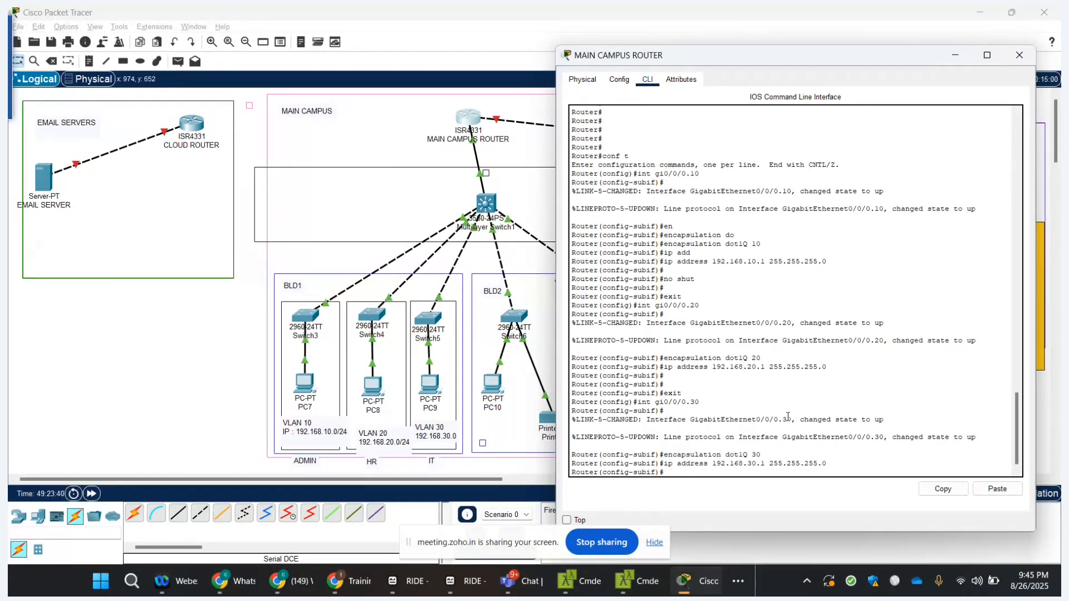
- Exit the gi0/0/0.30 subinterface and create subinterface gi0/0/0.40 on the main campus router for VLAN 40
key(Return)
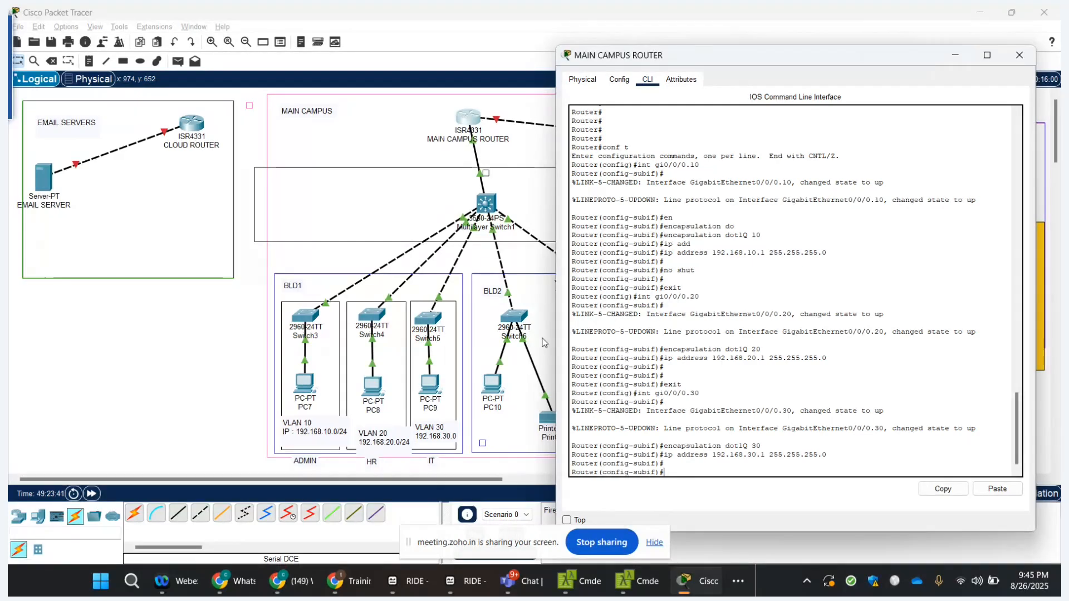
text(exit)
key(Return)
key(Up)
key(Up)
key(Up)
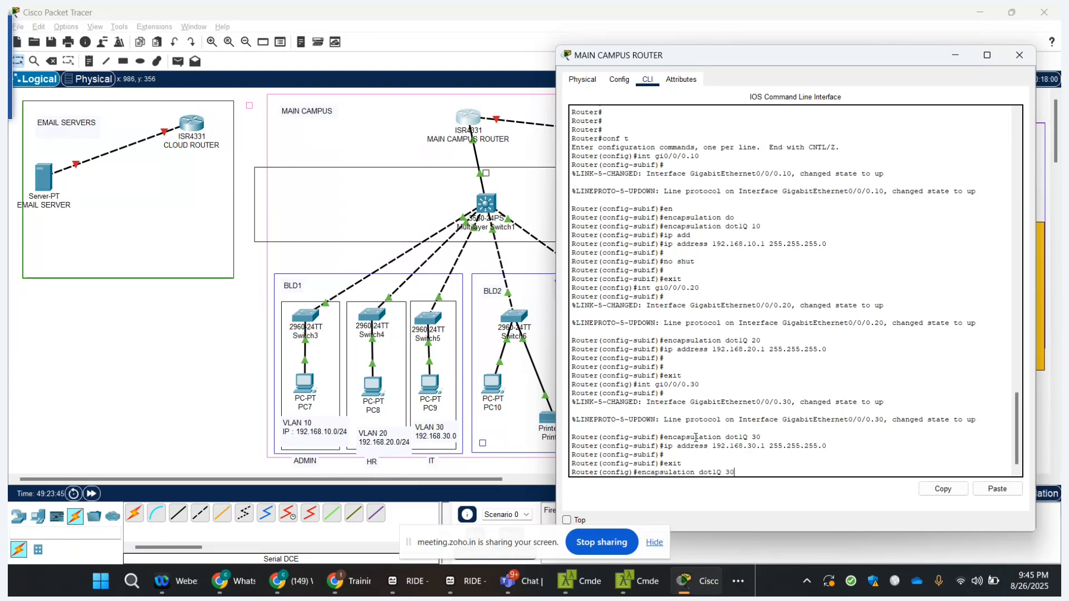
key(Up)
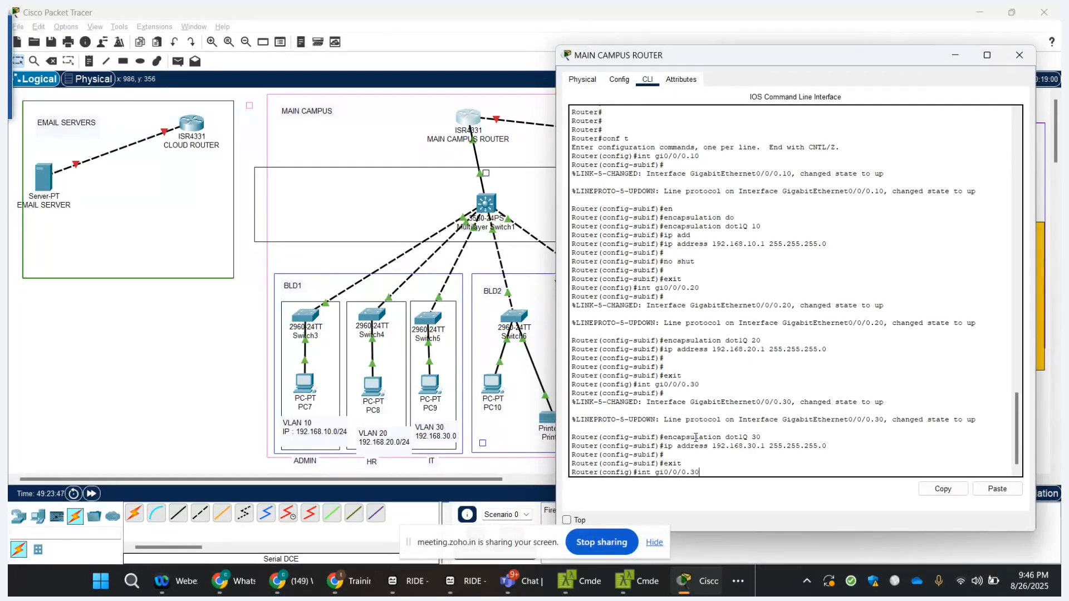
key(Up)
key(Up)
key(Up)
key(Up)
key(BackSpace)
text(40)
key(Return)
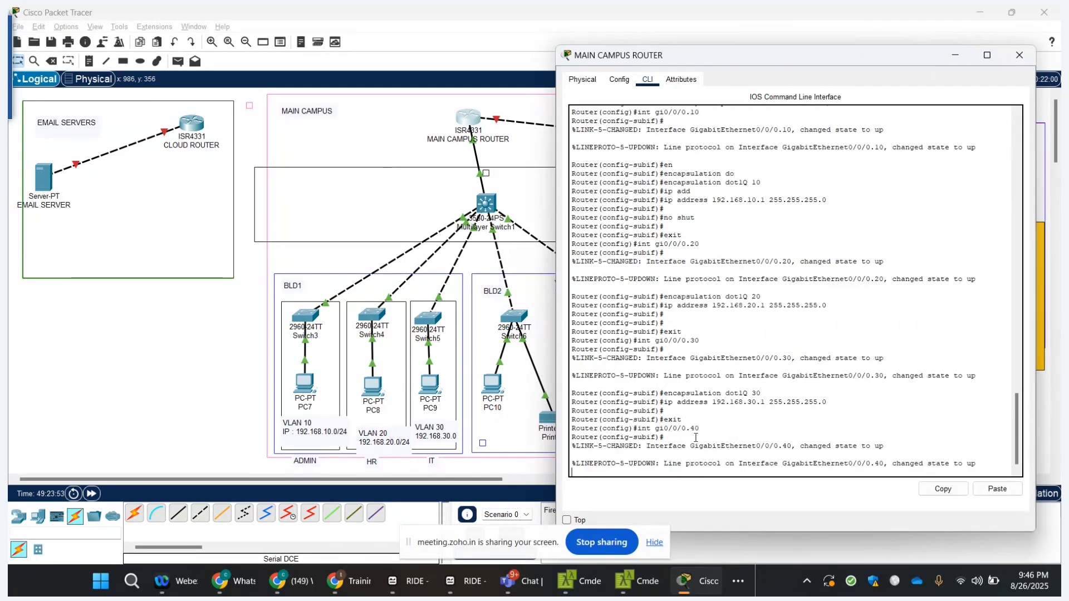
- Set the gi0/0/0.40 subinterface's encapsulation to dot1Q 40
key(Up)
key(Up)
key(Up)
key(Up)
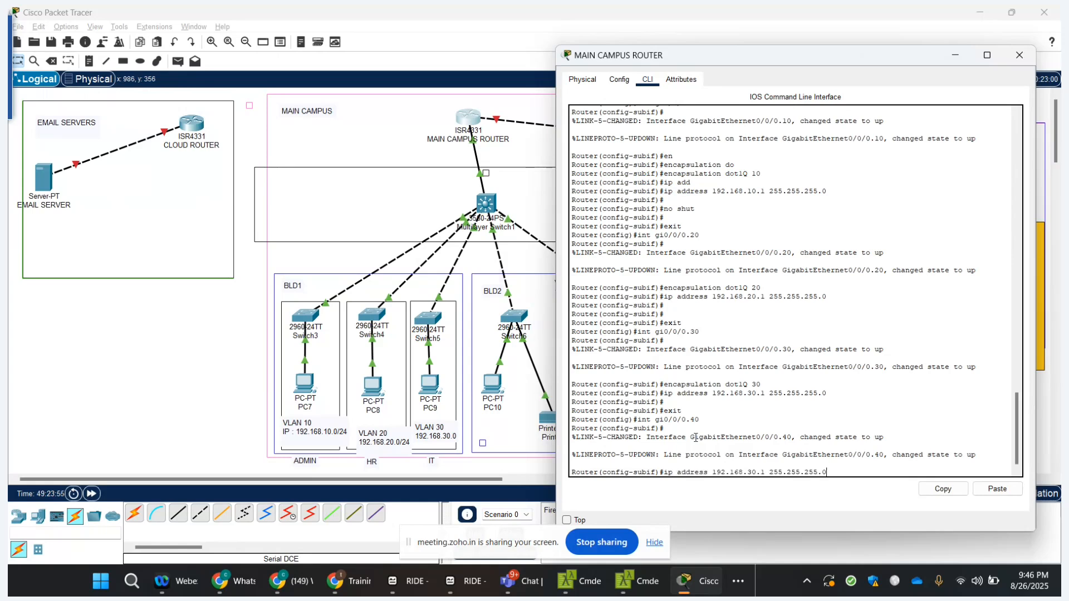
key(BackSpace)
key(BackSpace)
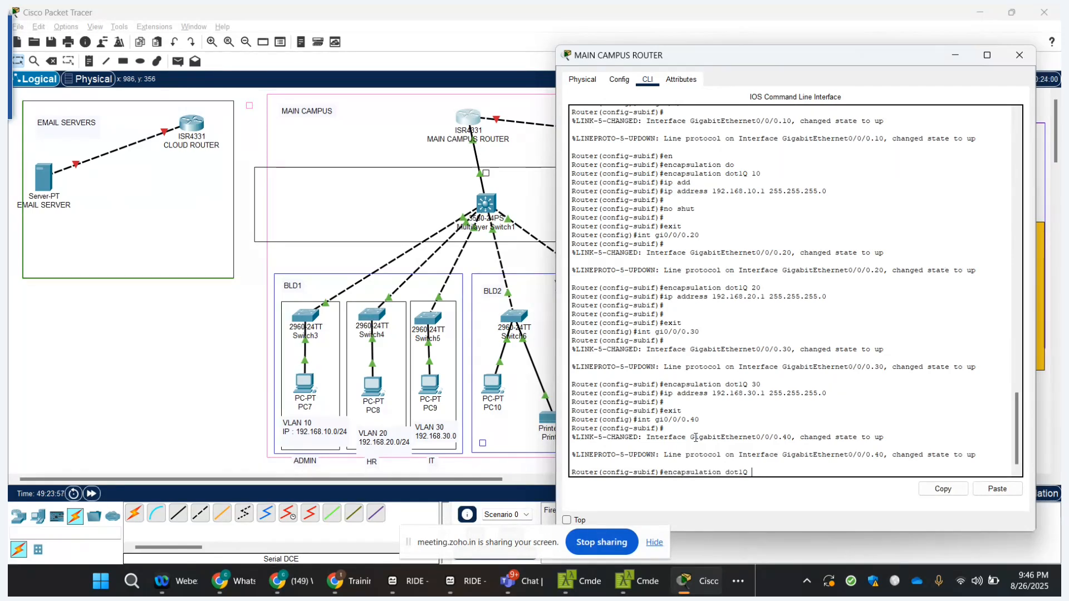
text(40)
key(Return)
- Assign IP address 192.168.40.1 with mask 255.255.255.0 to subinterface gi0/0/0.40
key(Up)
key(Up)
key(Up)
key(Up)
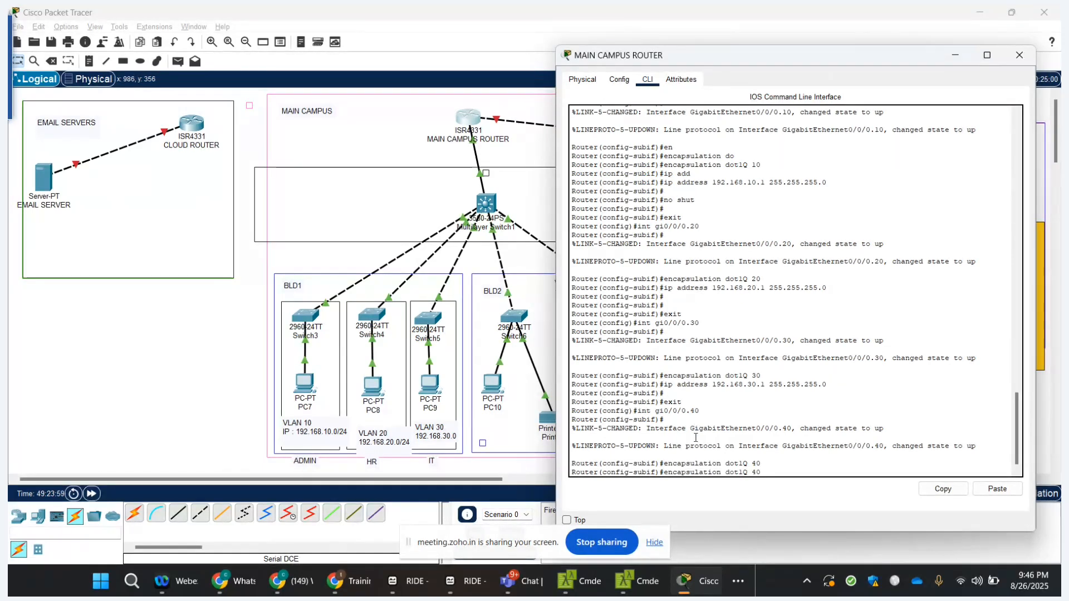
key(Left)
key(Left)
key(Left)
key(Left)
key(Left)
key(BackSpace)
key(BackSpace)
text(40)
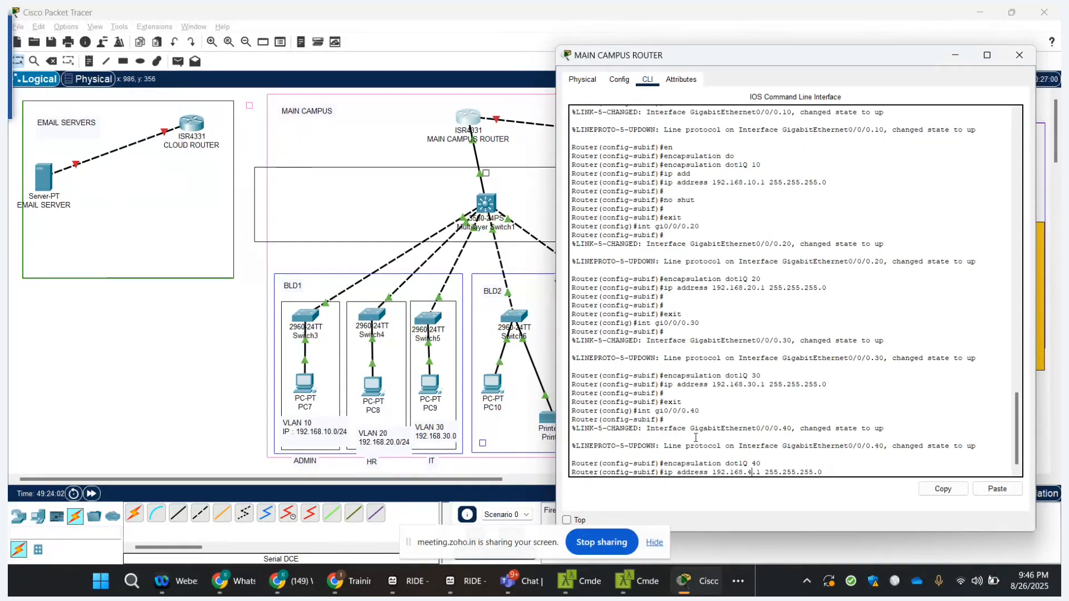
key(Return)
key(Return)
key(Return)
key(Return)
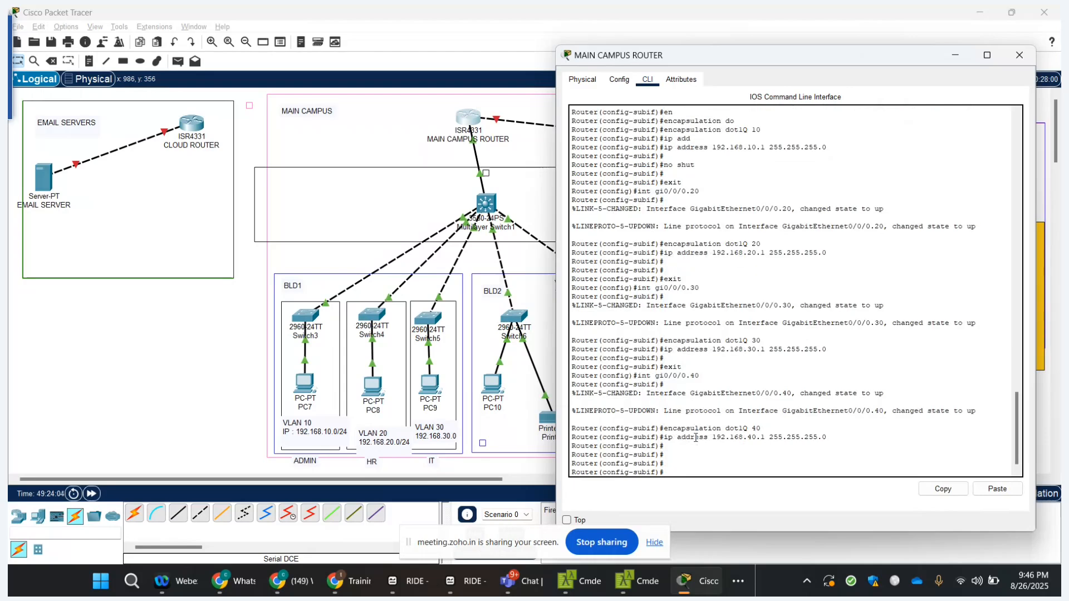
- Exit the gi0/0/0.40 subinterface and create subinterface gi0/0/0.50 on the main campus router for VLAN 50
text(exit)
key(Return)
key(Return)
key(Return)
key(Up)
key(Up)
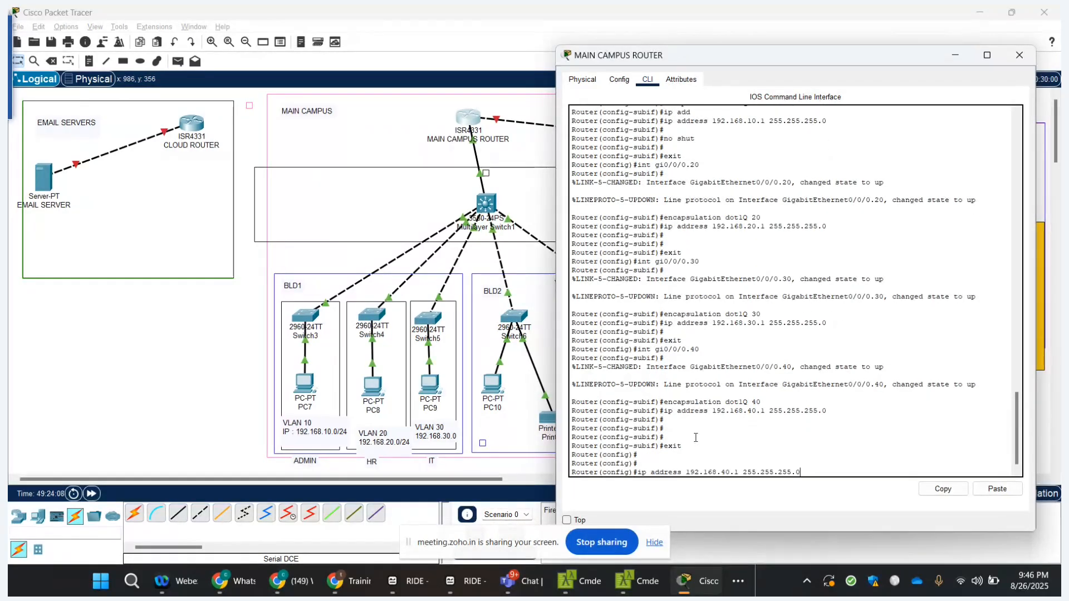
key(Up)
key(Up)
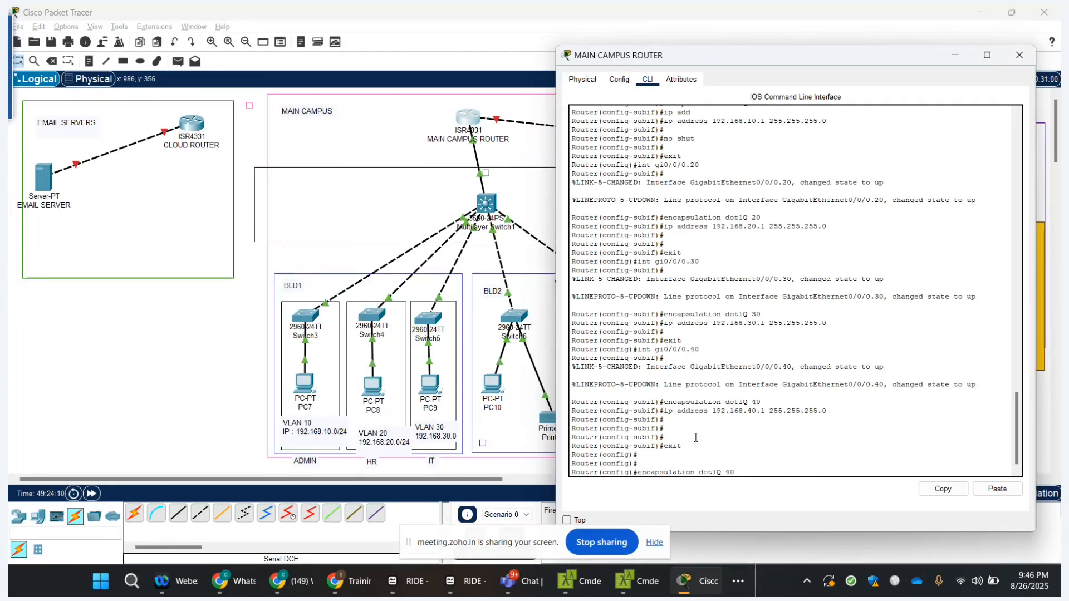
key(BackSpace)
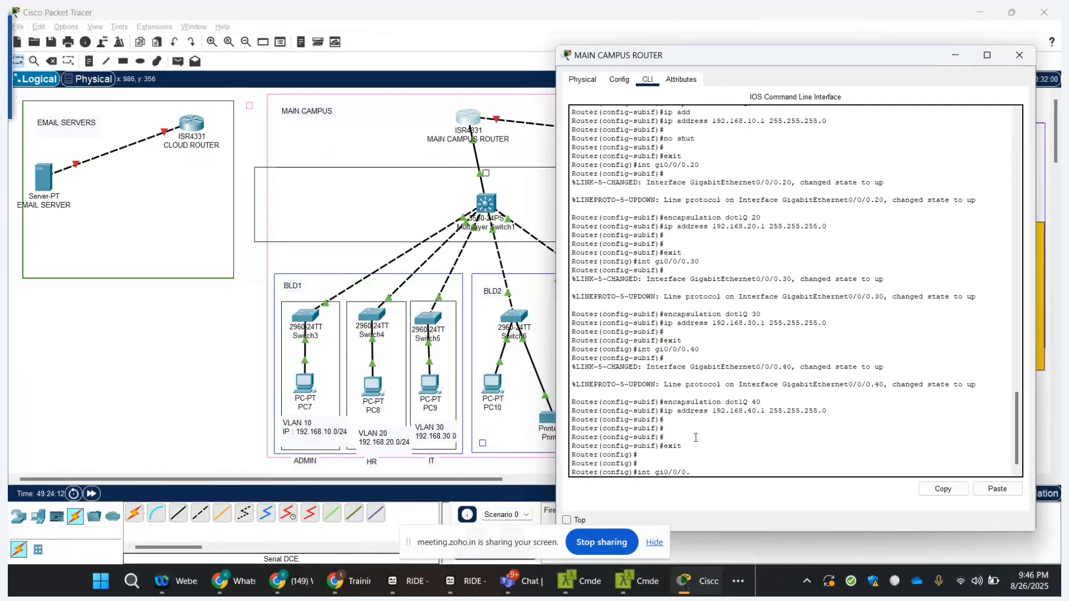
key(Return)
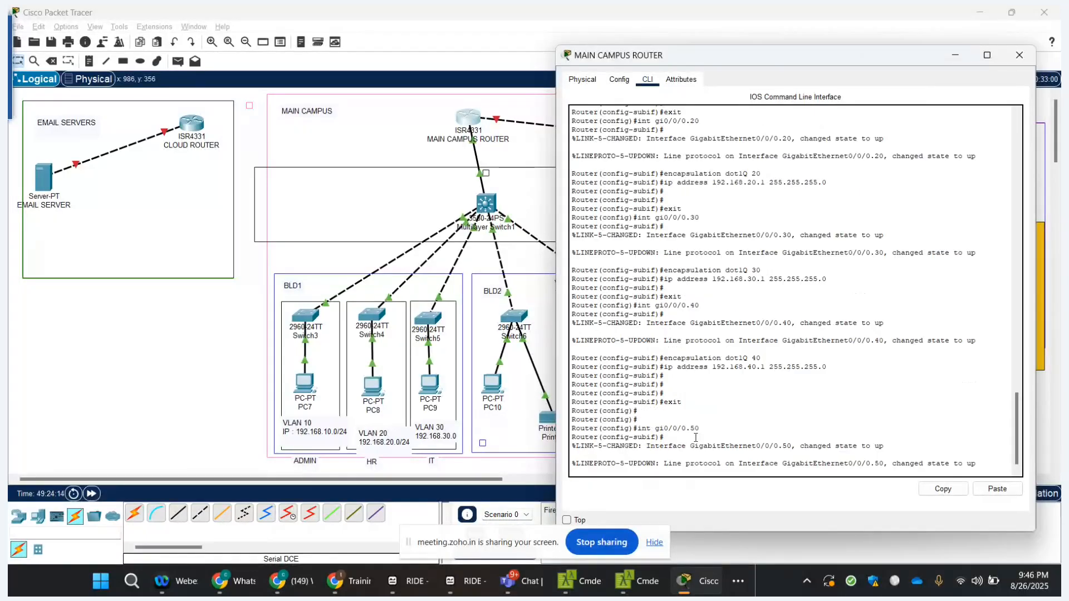
- Set the gi0/0/0.50 subinterface's encapsulation to dot1Q 50
text(exit)
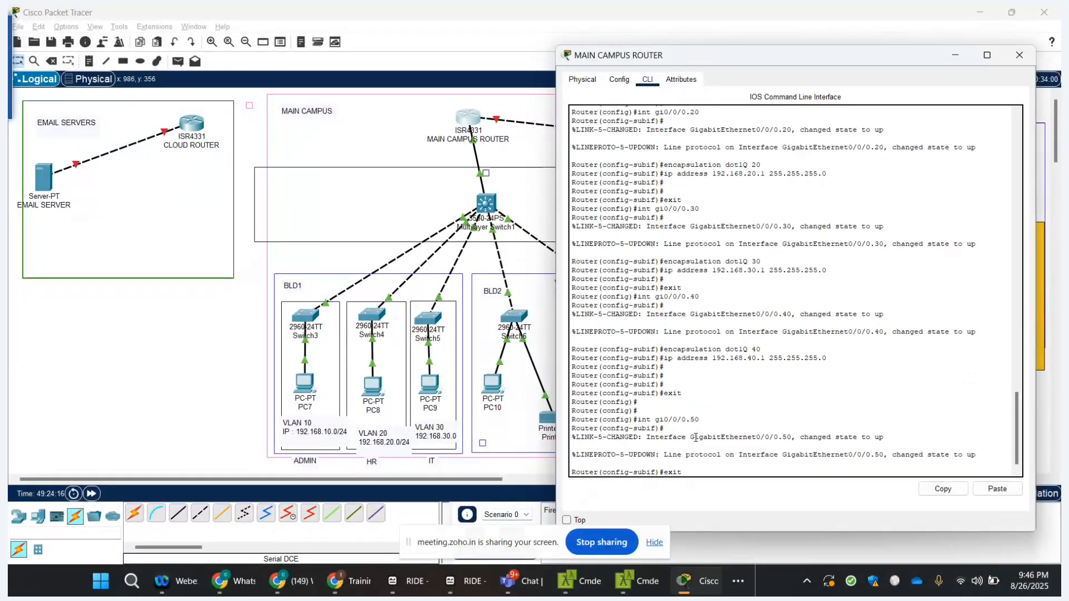
key(Up)
key(Up)
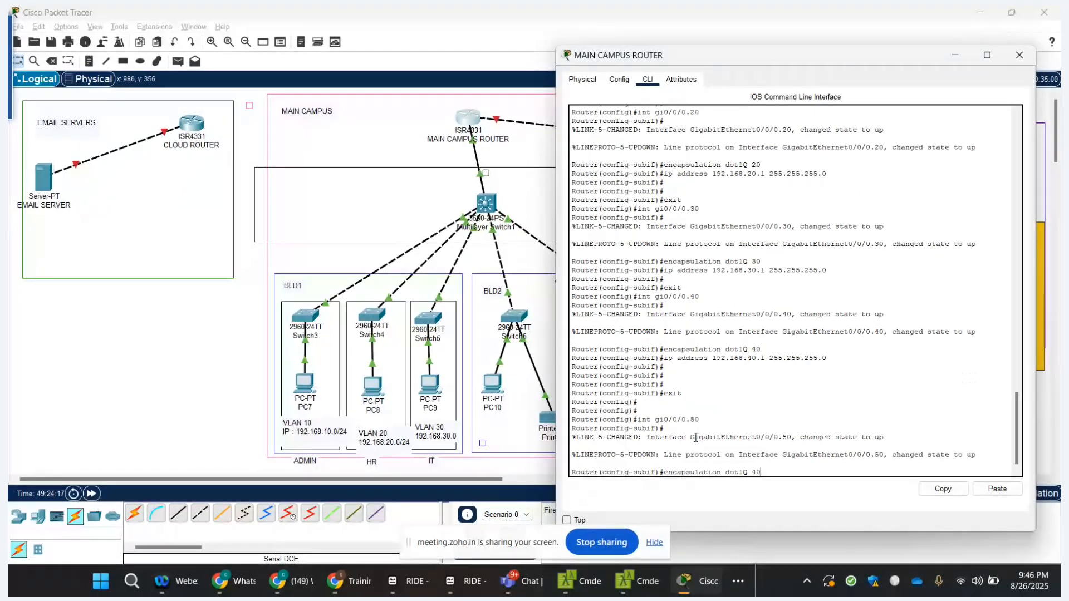
key(BackSpace)
key(BackSpace)
text(50)
key(Return)
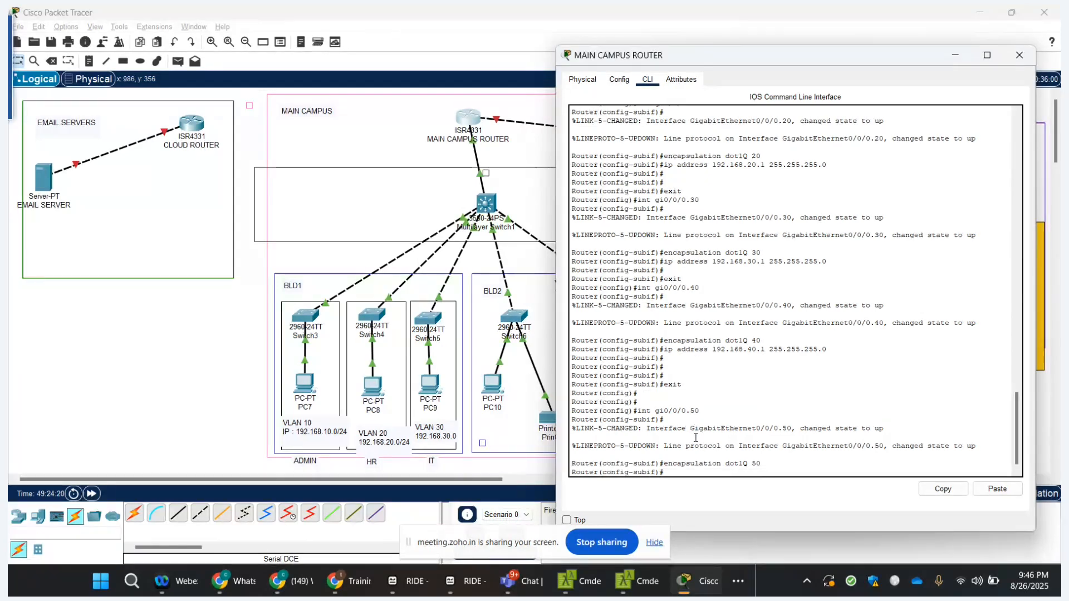
- Assign IP address 192.168.50.1 with mask 255.255.255.0 to subinterface gi0/0/0.50
key(Up)
key(Up)
key(Up)
key(Up)
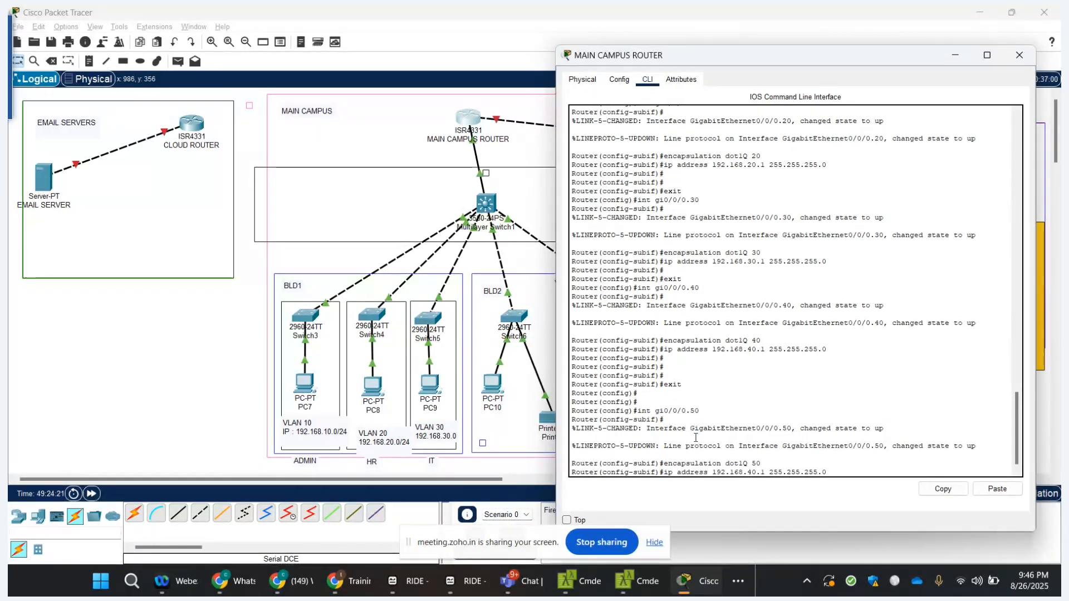
key(Left)
key(Left)
key(Left)
key(Left)
key(Left)
key(Left)
key(Left)
key(Left)
key(BackSpace)
key(BackSpace)
text(50)
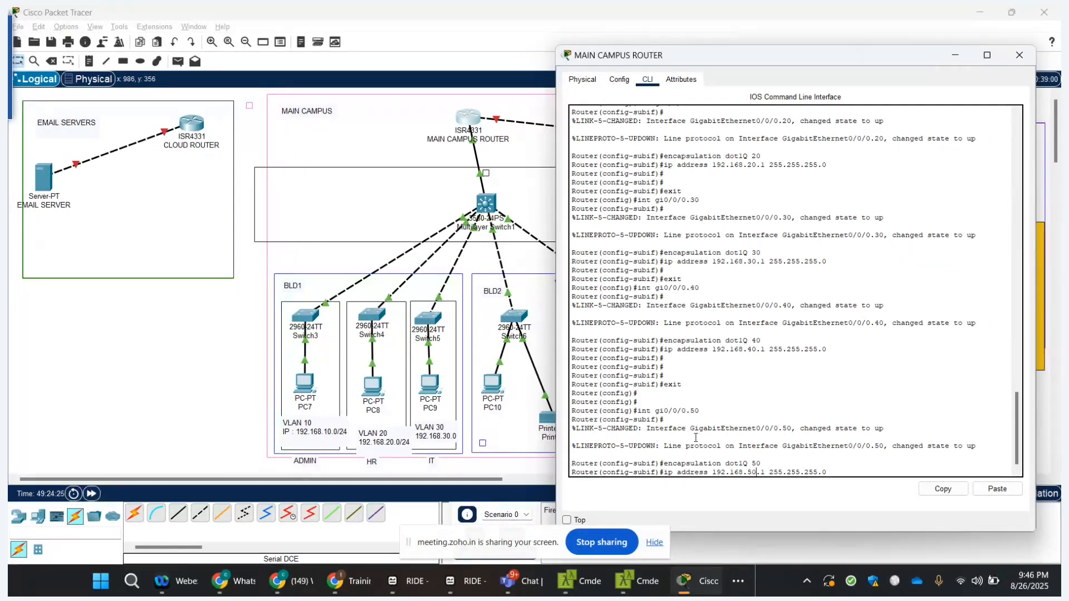
key(Return)
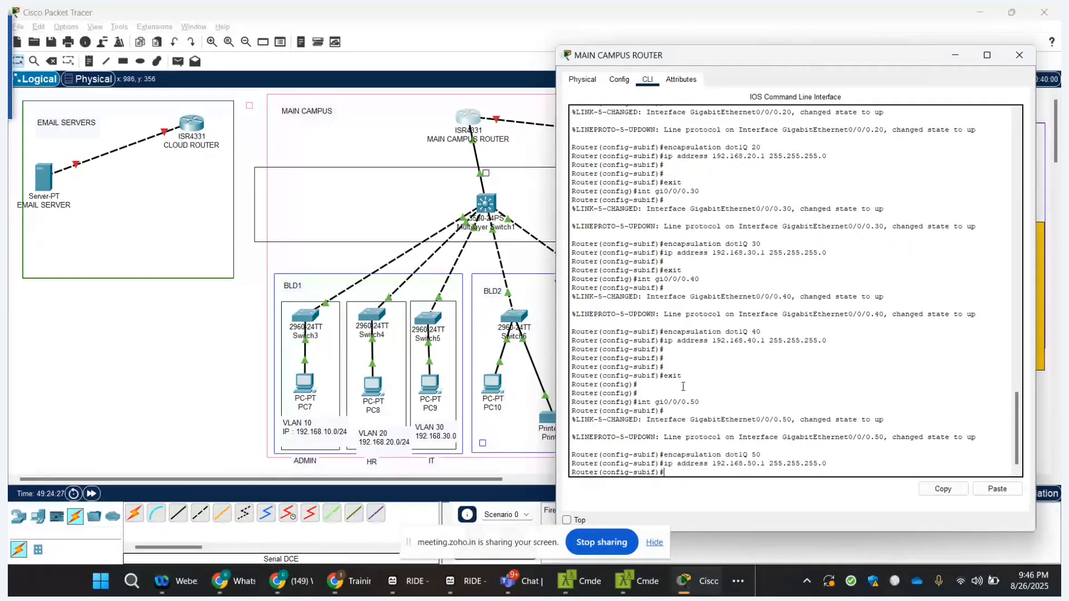
- End configuration mode on the main campus router and list its interfaces with show ip int brief
drag(711, 59, 648, 79)
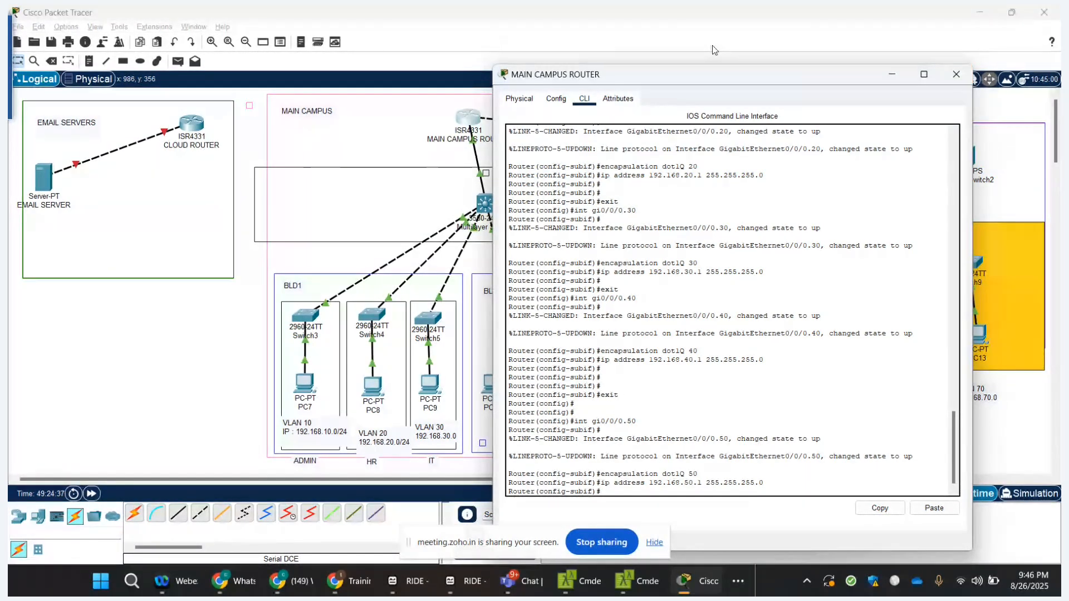
drag(695, 78, 679, 62)
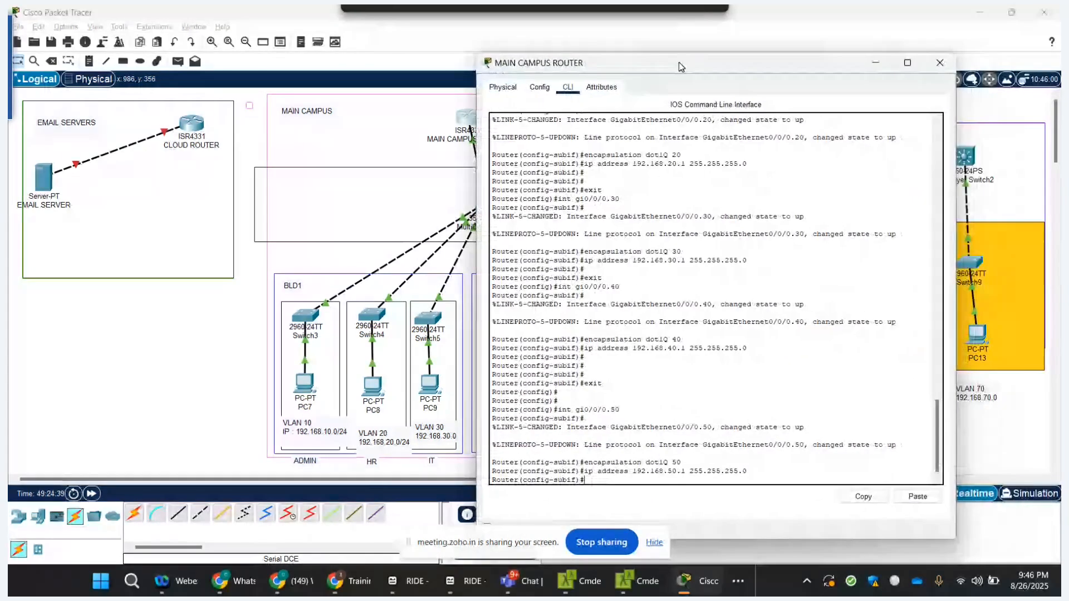
key(Return)
key(Return)
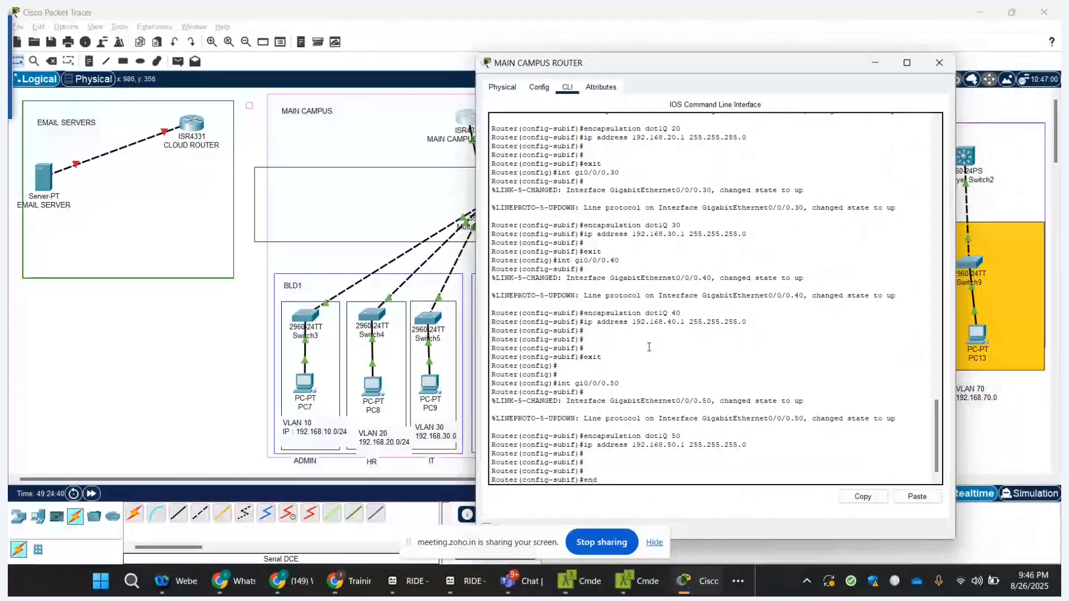
text(end)
key(Return)
key(Return)
text(show ip int br)
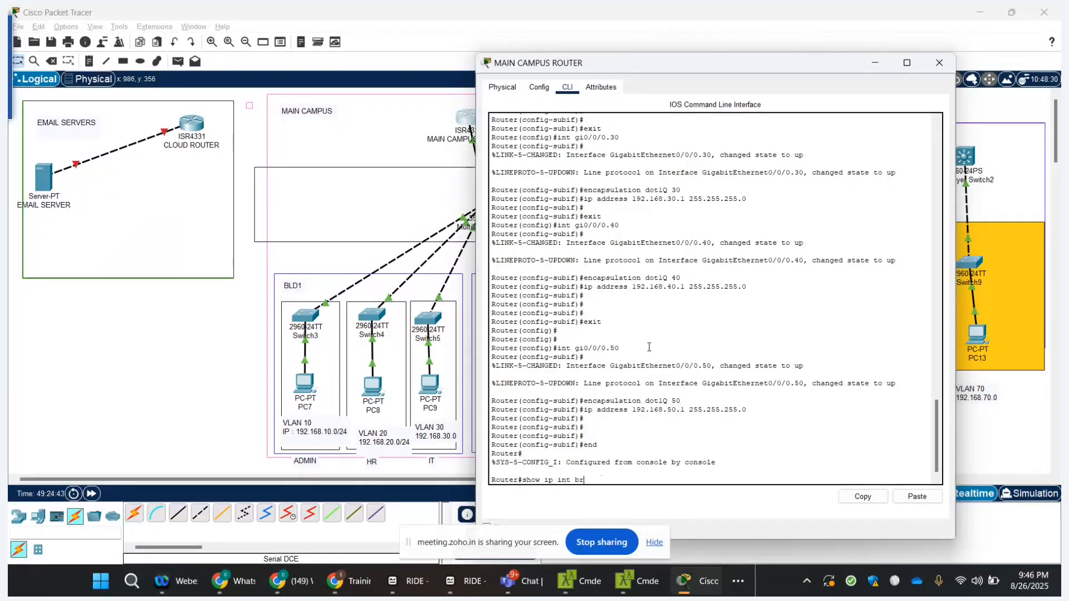
key(Tab)
key(Return)
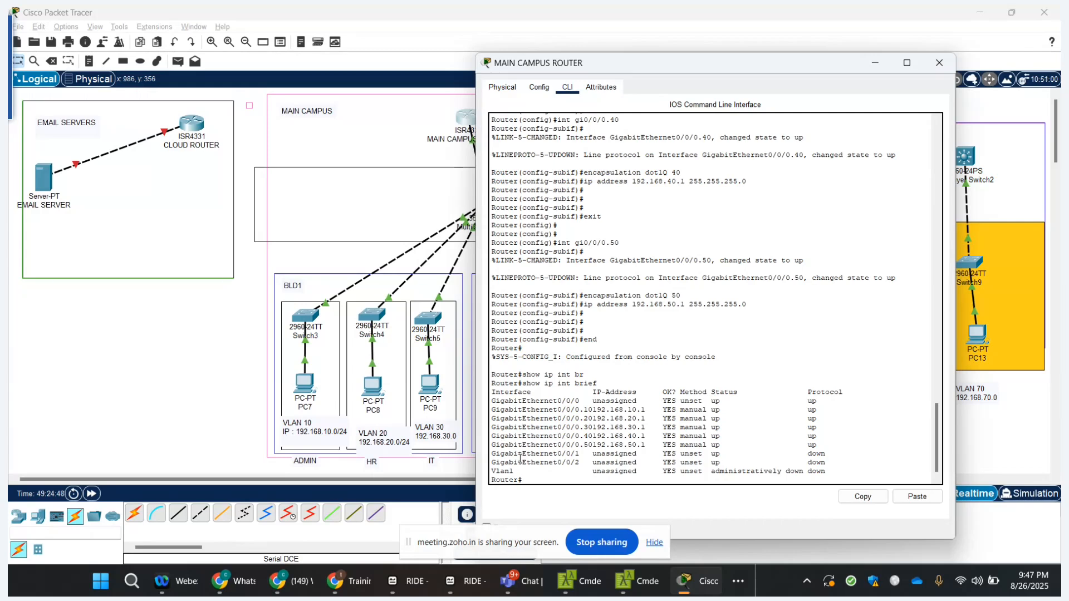
- Examine the interface summary entries for subinterfaces .10 through .50, then close the main campus router window
triple_click(577, 410)
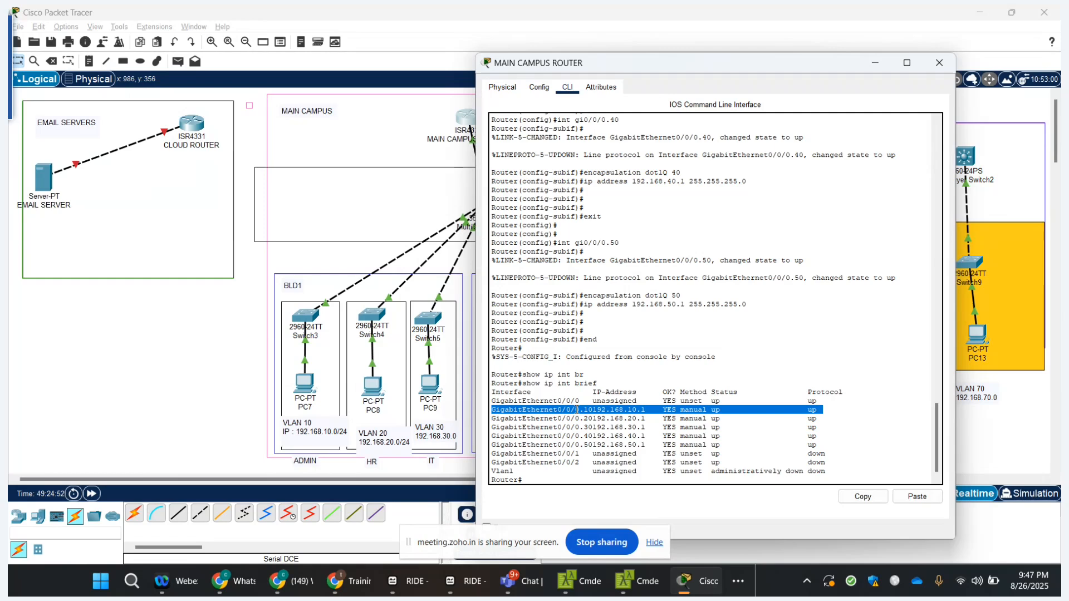
click(579, 418)
triple_click(579, 418)
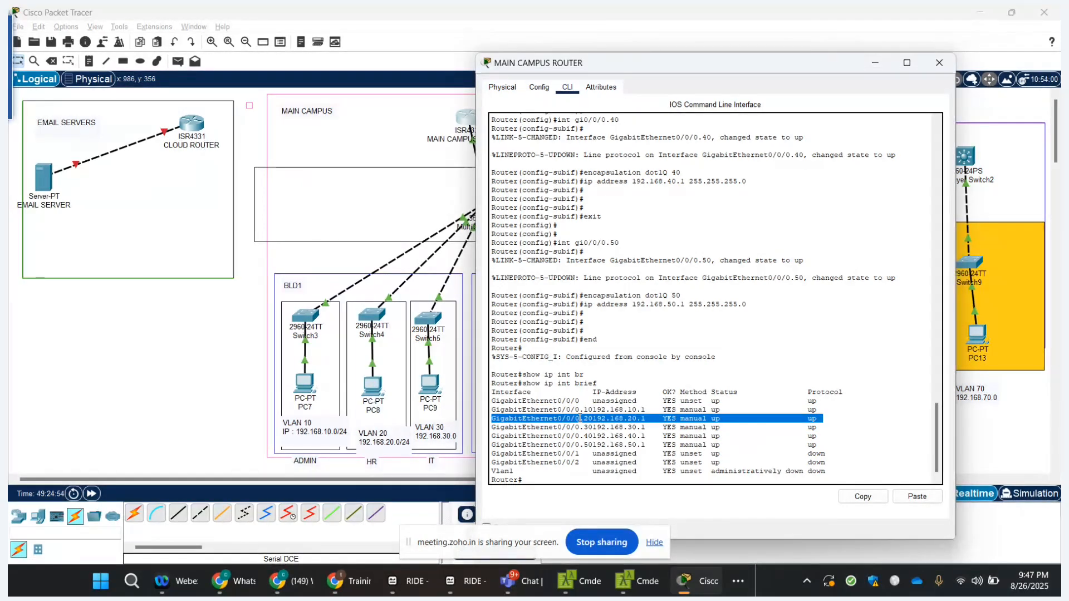
triple_click(579, 429)
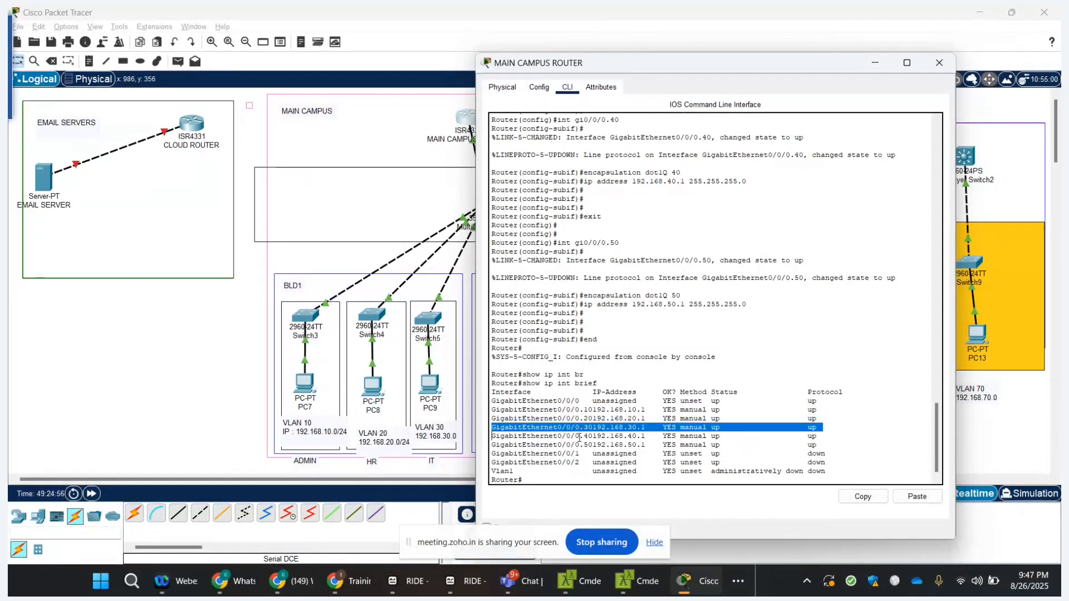
triple_click(580, 436)
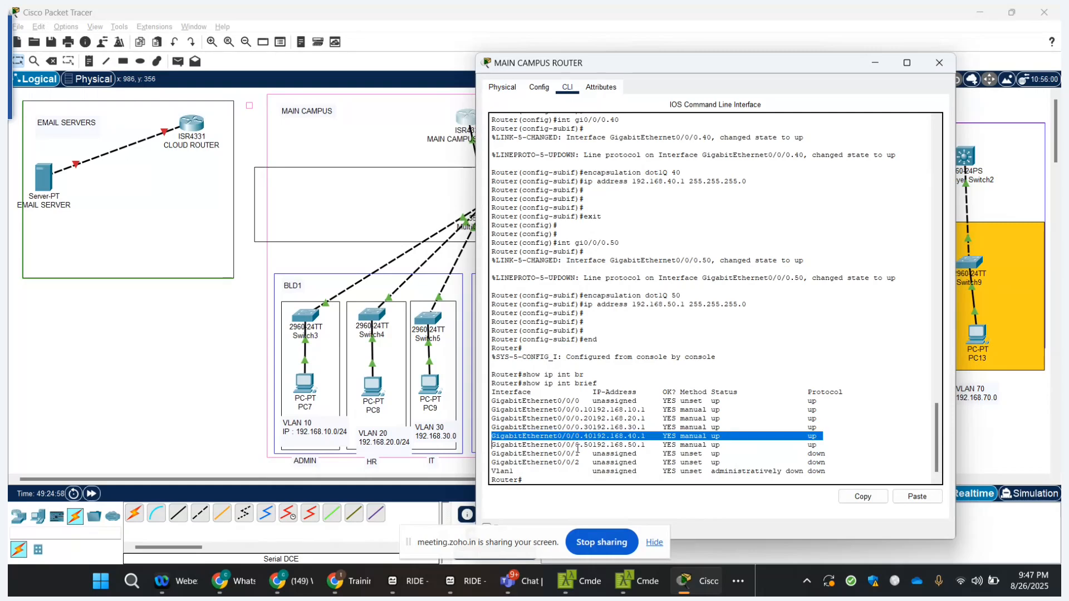
triple_click(578, 445)
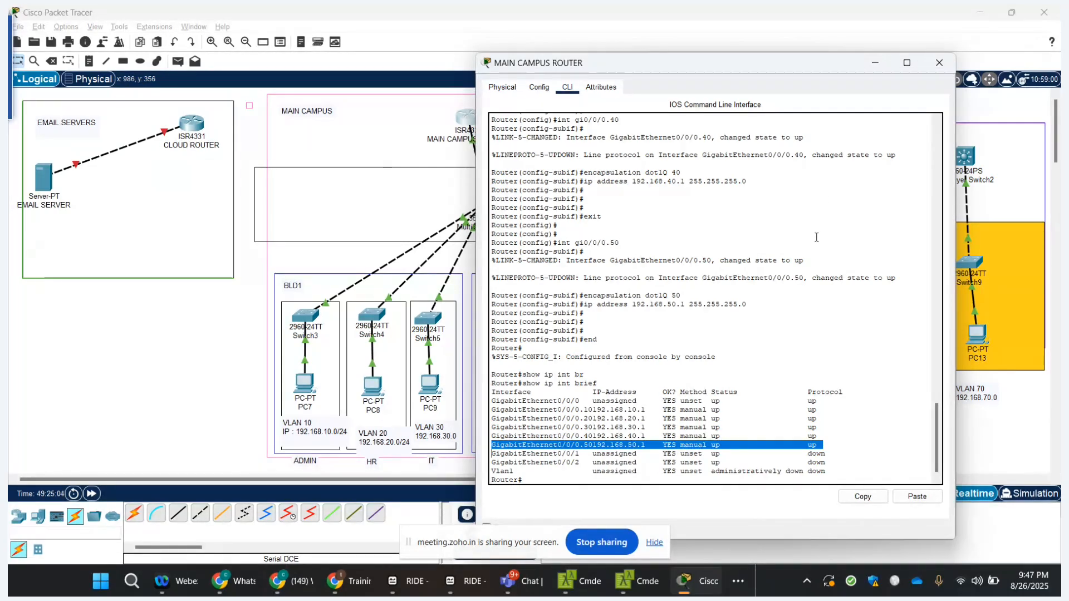
click(938, 64)
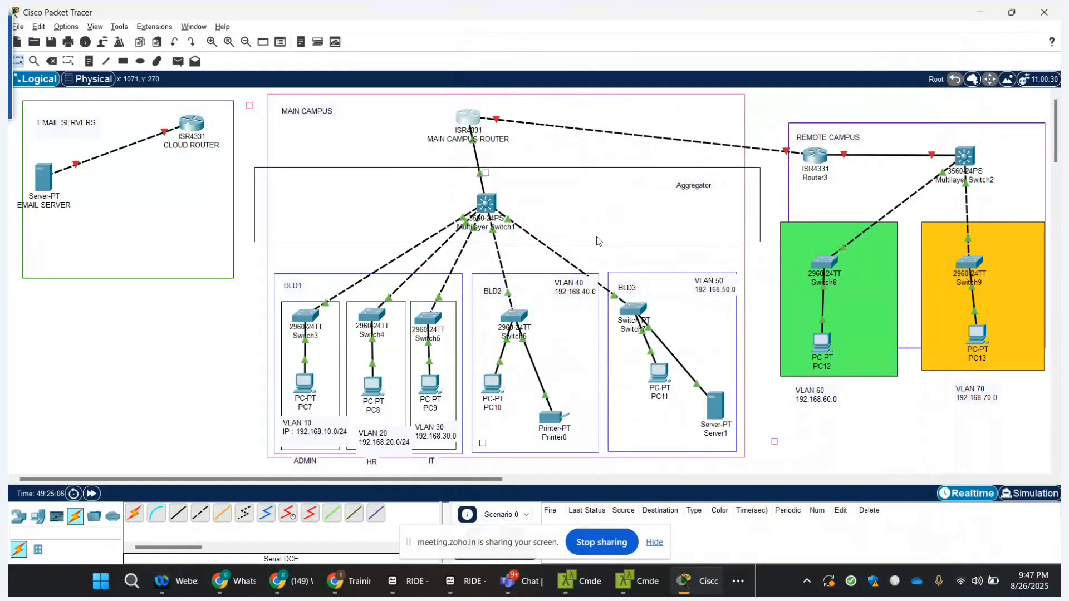
- Open PC7's IP configuration to inspect its current address settings, then close the IP configuration
click(312, 388)
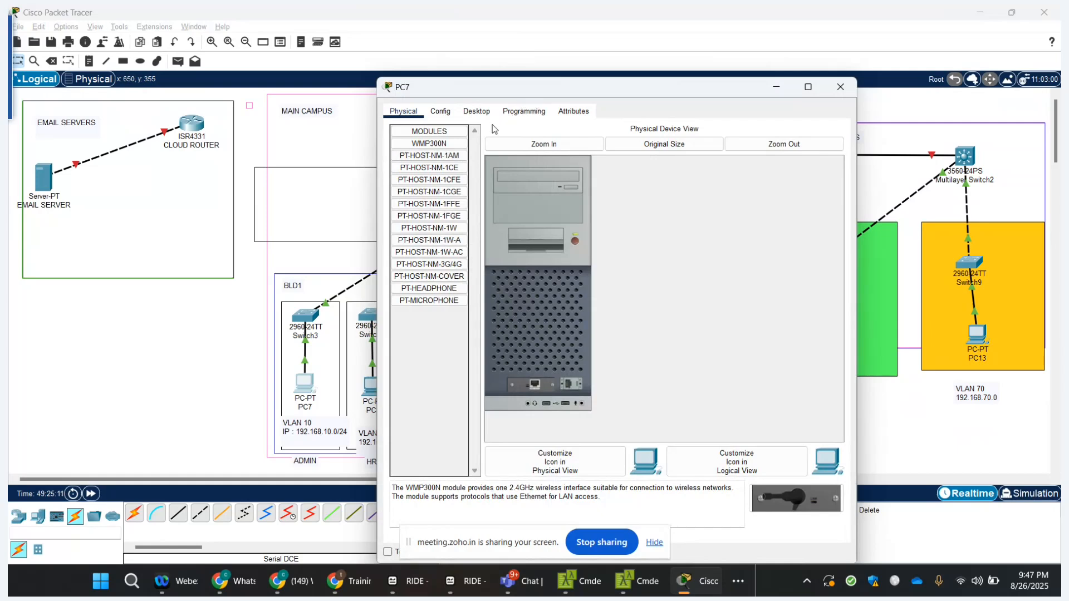
click(492, 114)
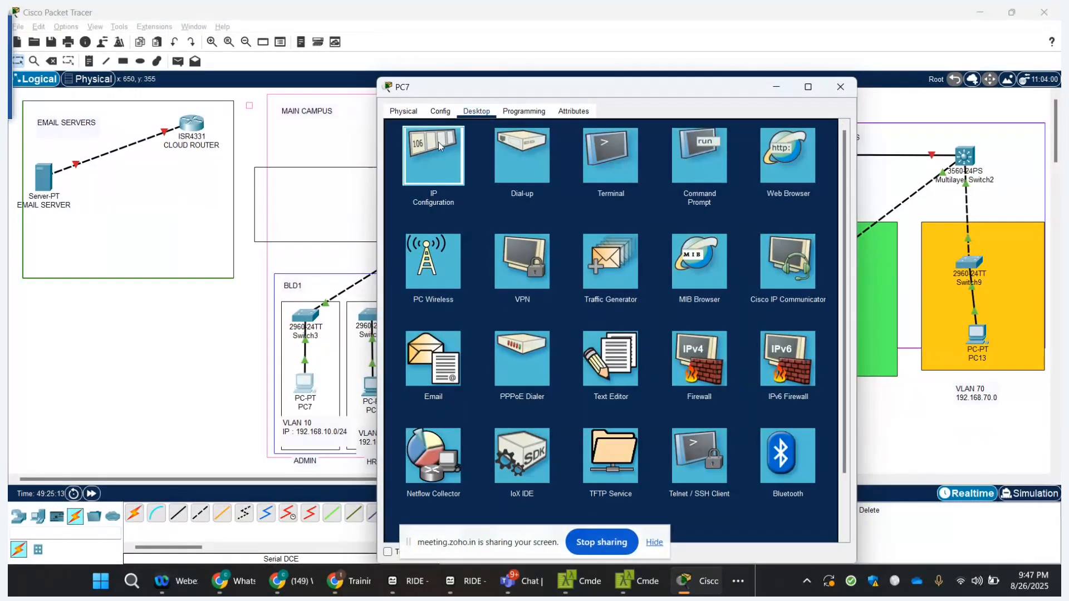
click(439, 142)
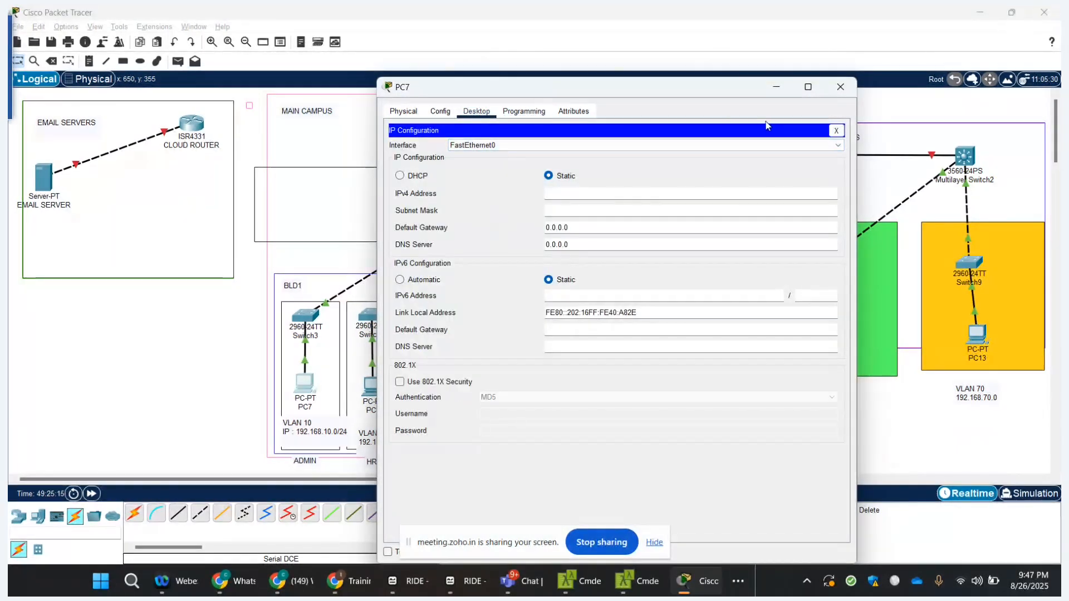
click(836, 131)
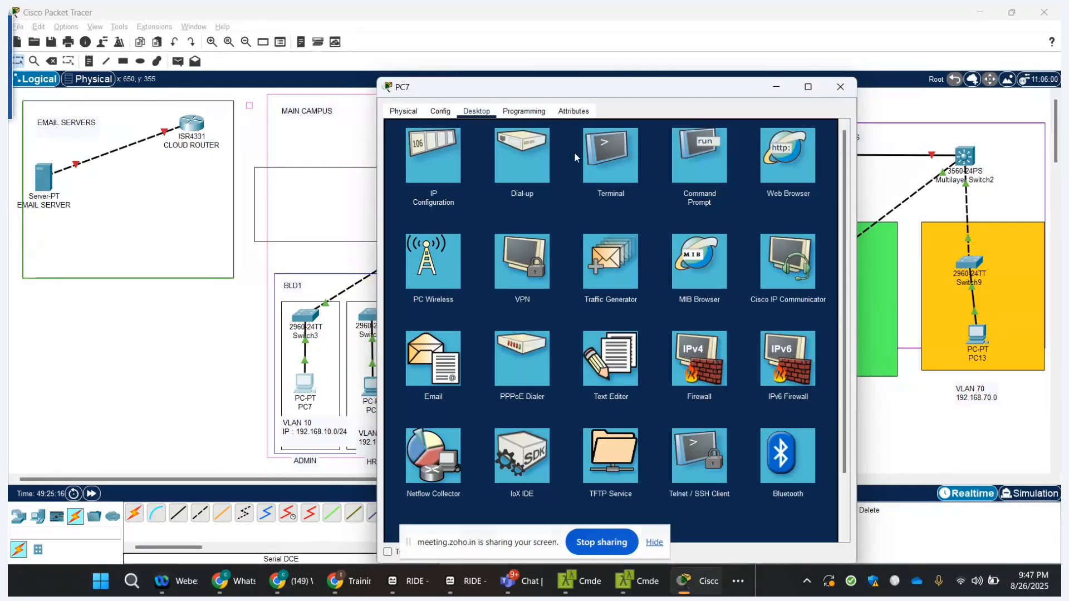
- Run ipconfig in PC7's command prompt, examine the listed connections, and close the PC7 window
click(683, 166)
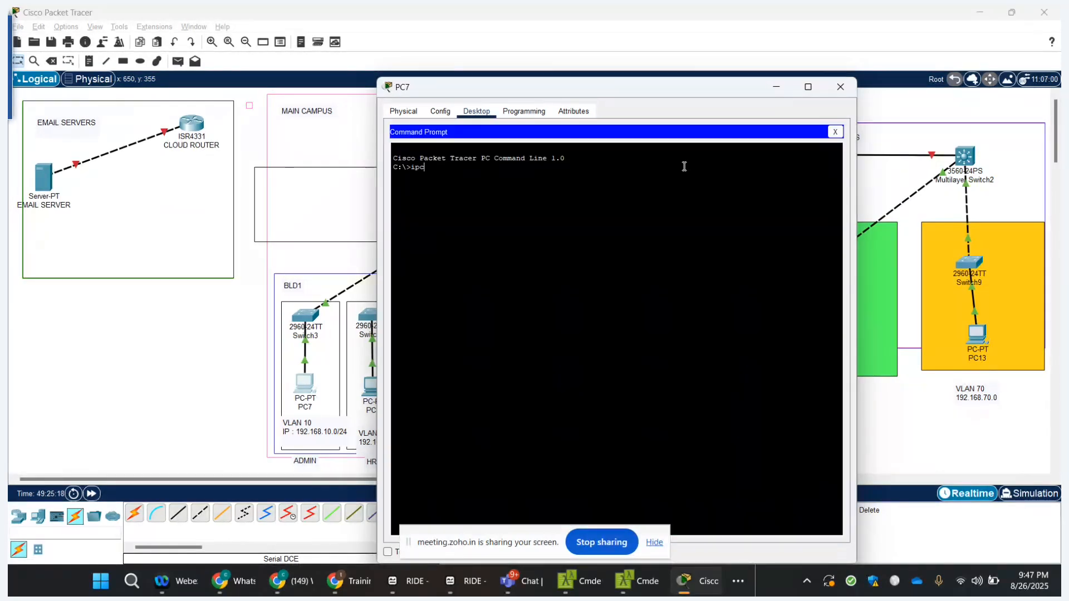
text(ipconfig)
key(Return)
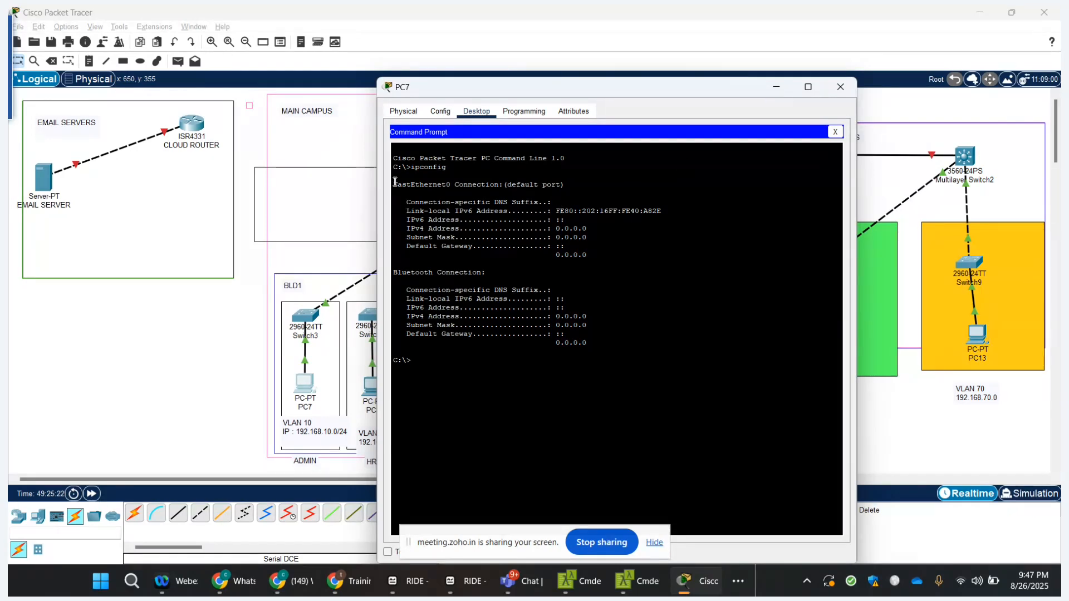
drag(393, 179, 645, 379)
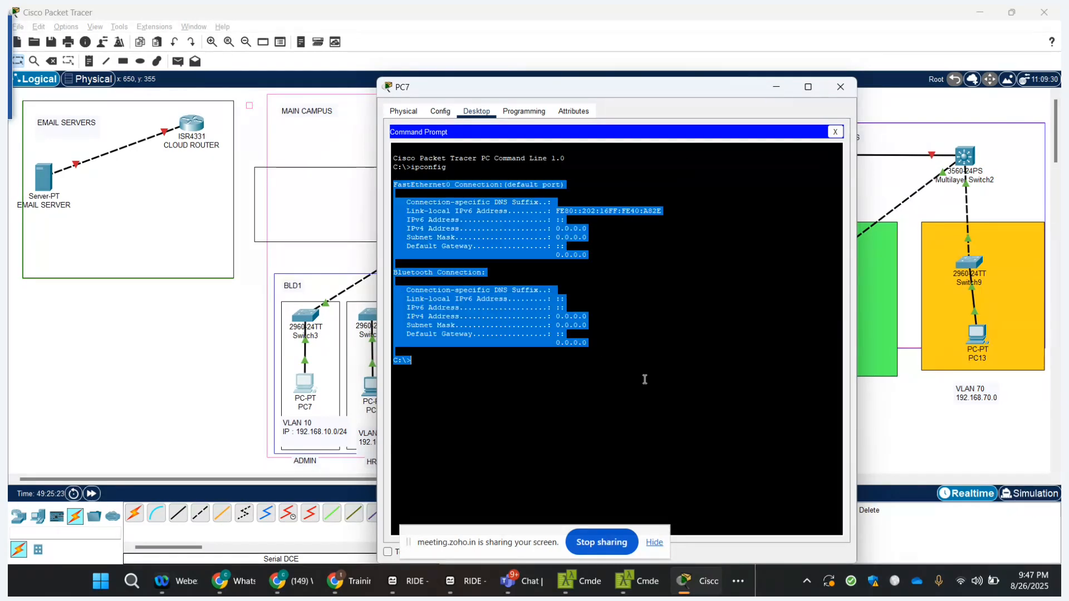
click(835, 132)
click(847, 86)
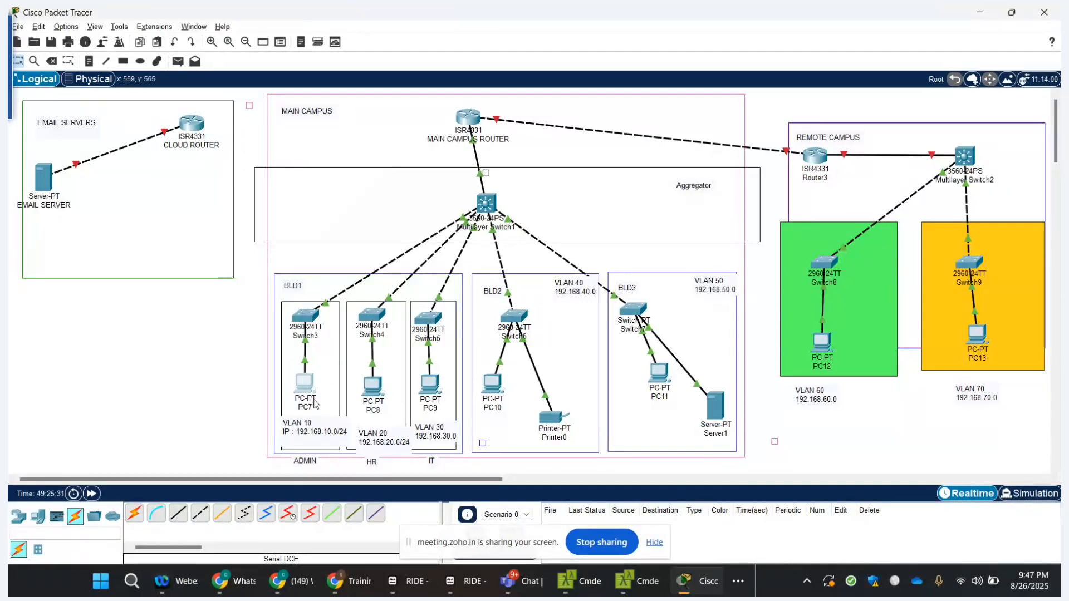
double_click(332, 377)
- Configure PC7 with static IPv4 address 192.168.10.10, subnet mask 255.255.255.0 and default gateway 192.168.10.1
mouse_move(309, 385)
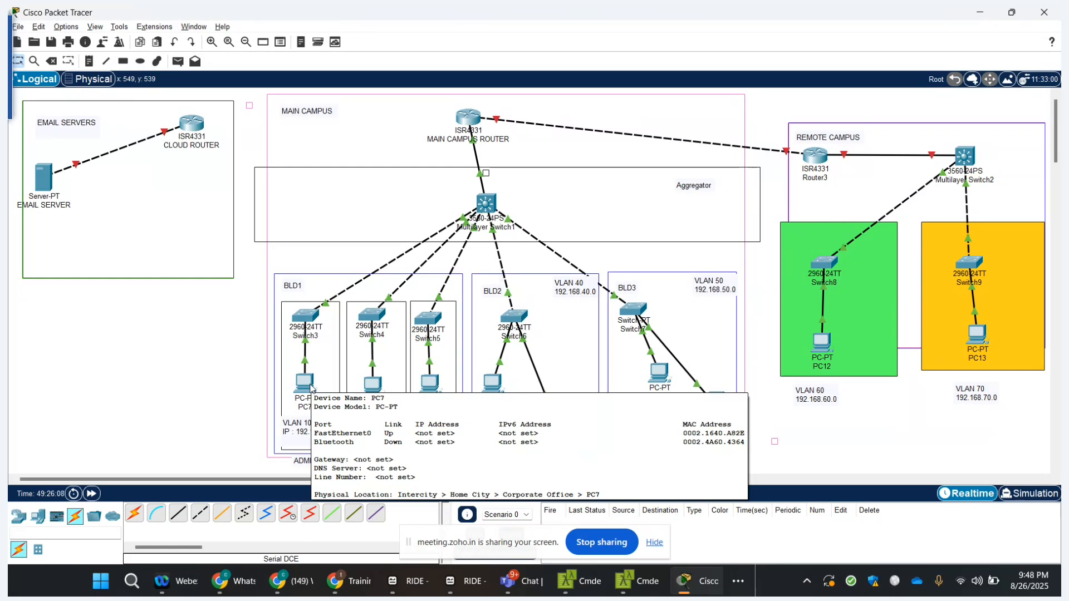
click(309, 386)
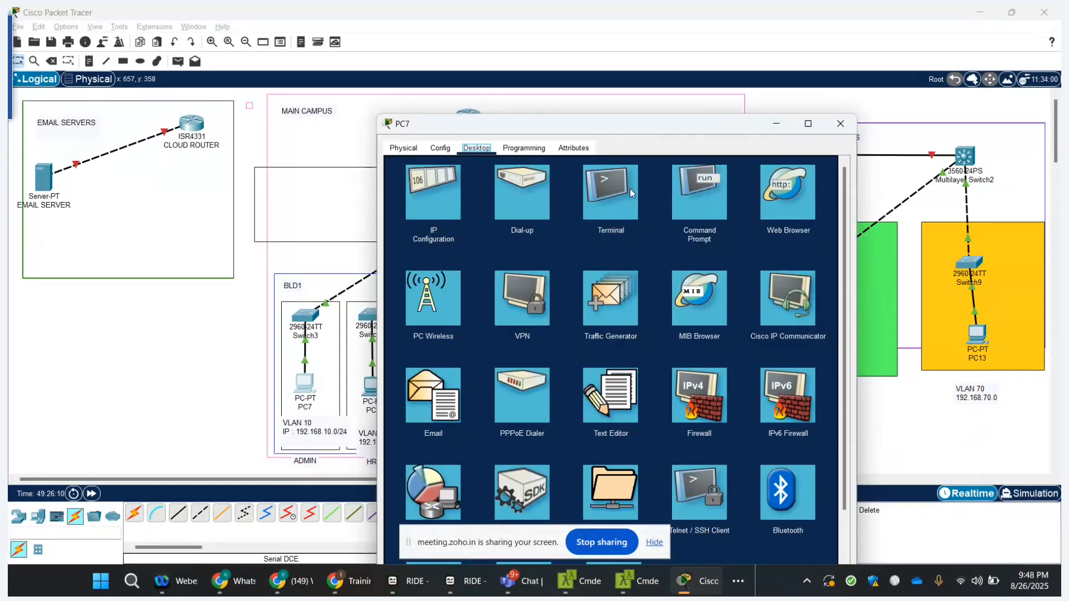
click(447, 201)
click(582, 231)
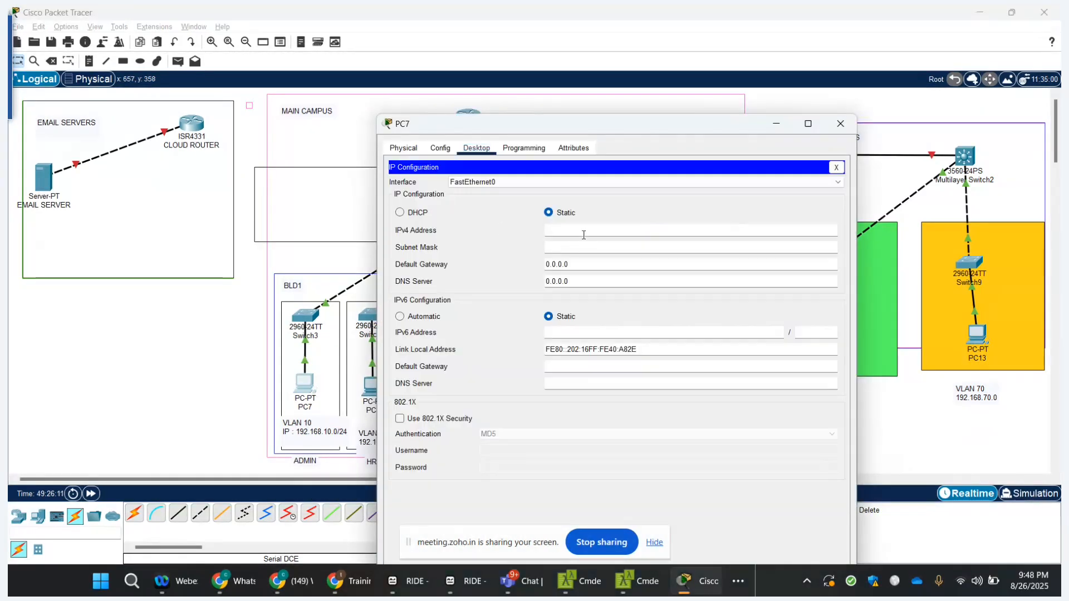
text(192.16)
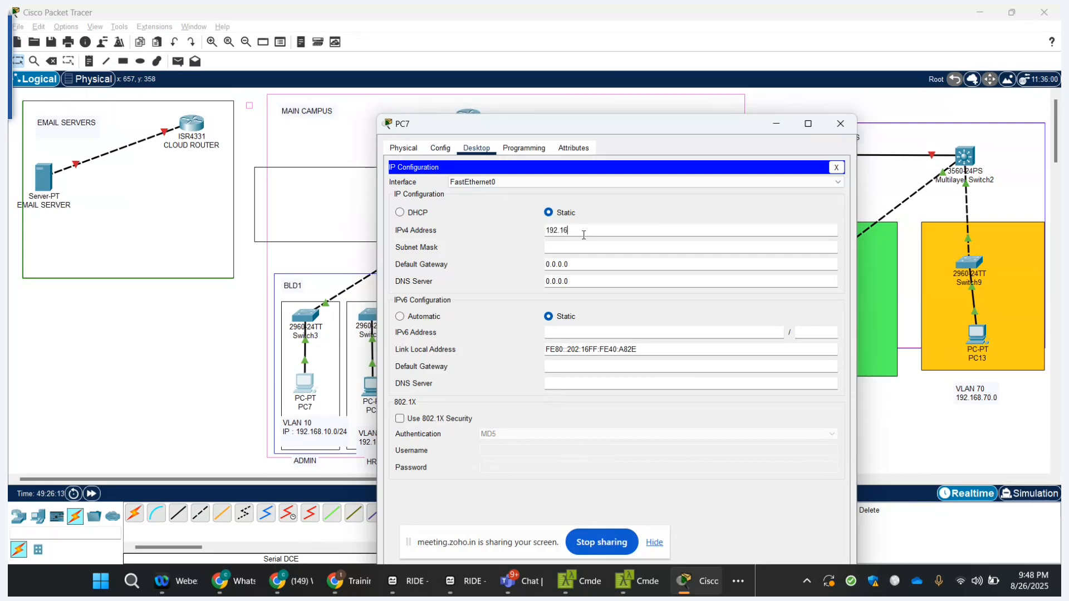
text(8.10.10)
click(576, 247)
click(574, 264)
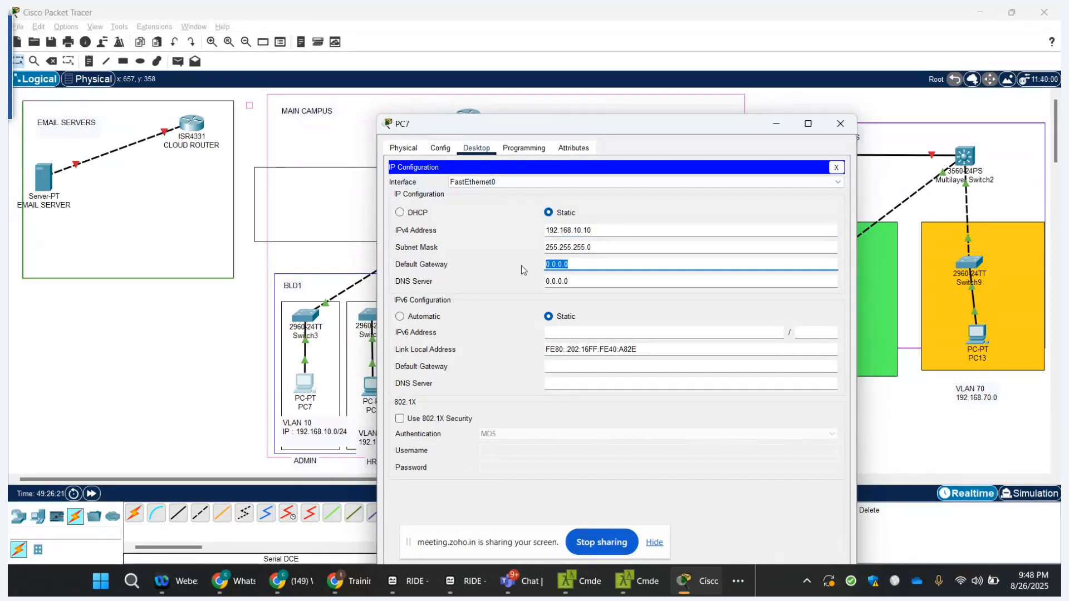
text(192.168.10.1)
click(838, 168)
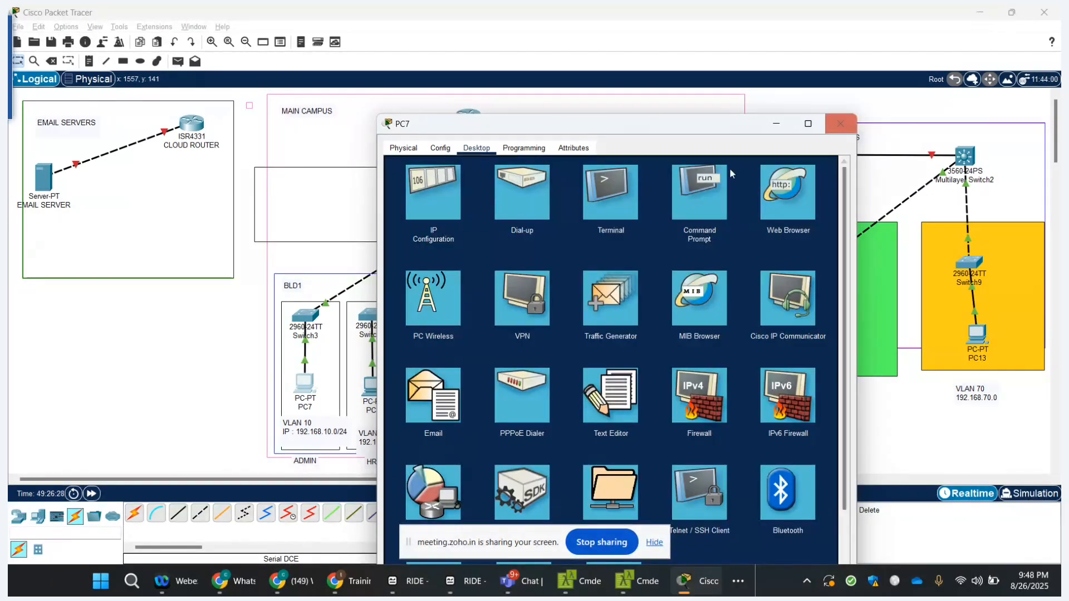
- Run ipconfig in PC7's command prompt to check its IPv4 address and default gateway, then close PC7
click(693, 196)
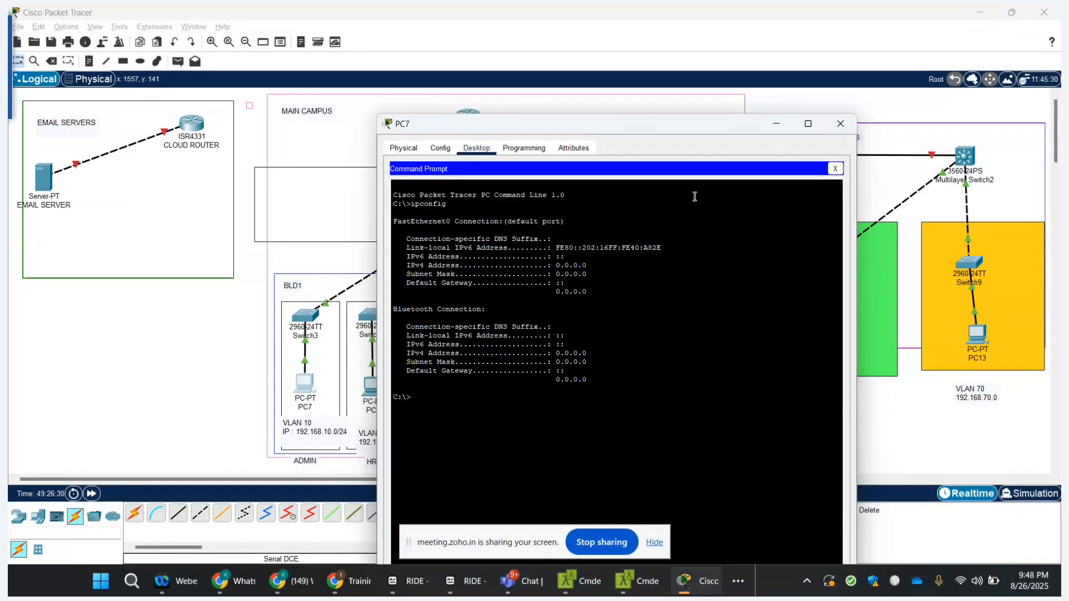
text(ipconfig)
key(Return)
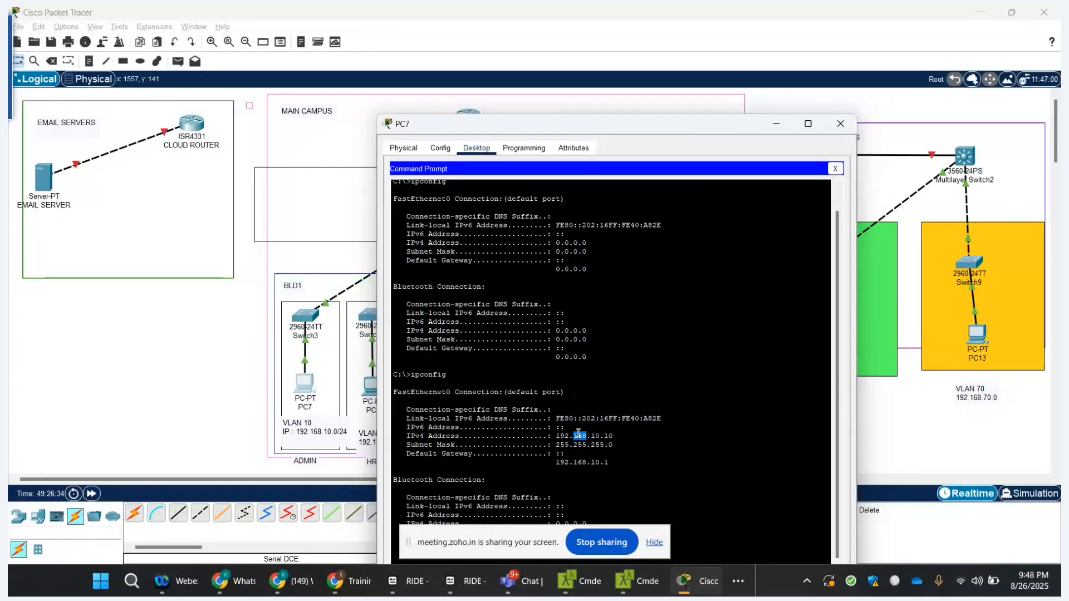
double_click(578, 464)
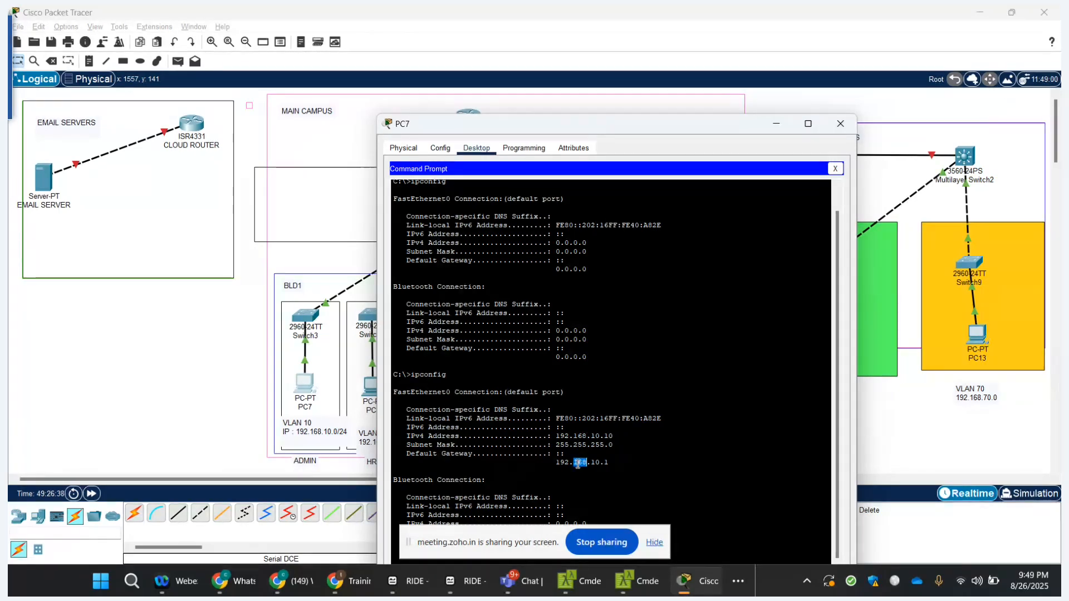
click(845, 126)
- Configure PC8 with static IPv4 address 192.168.20.10, subnet mask 255.255.255.0 and default gateway 192.168.20.1, then close its window
click(374, 388)
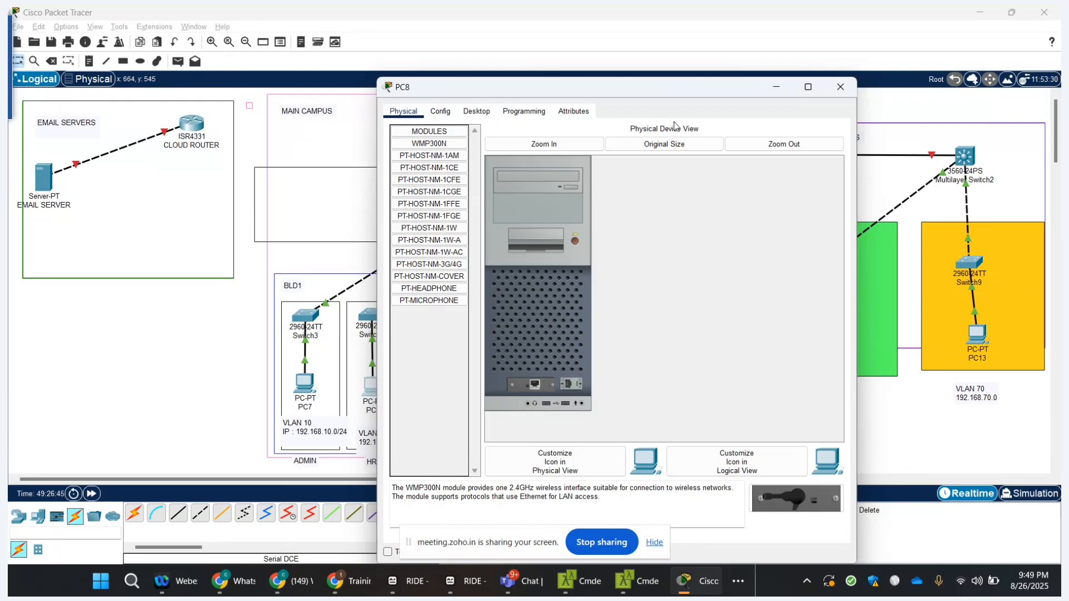
click(439, 111)
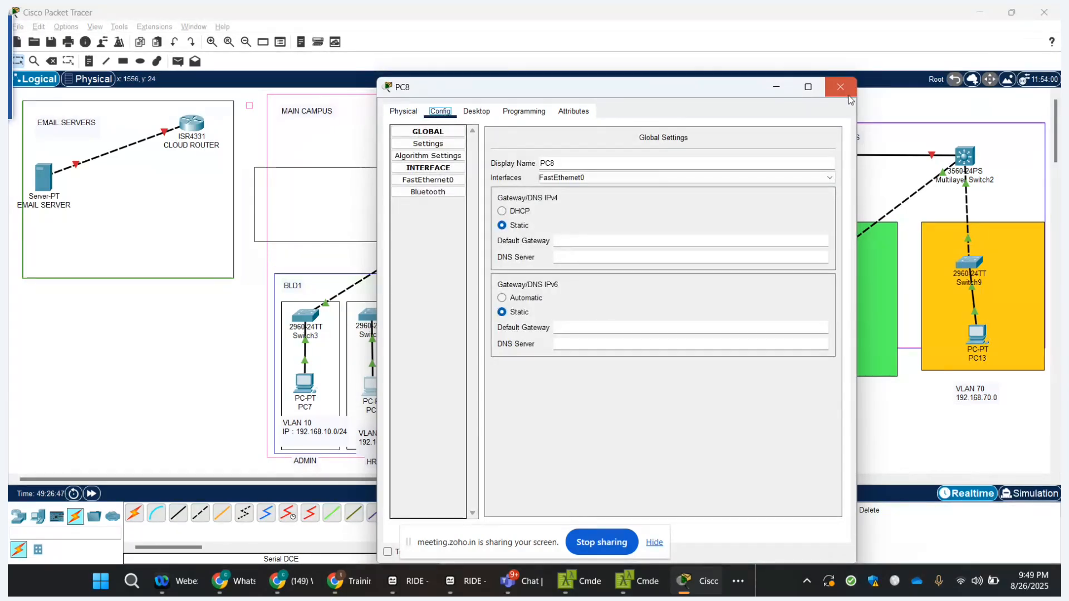
click(476, 111)
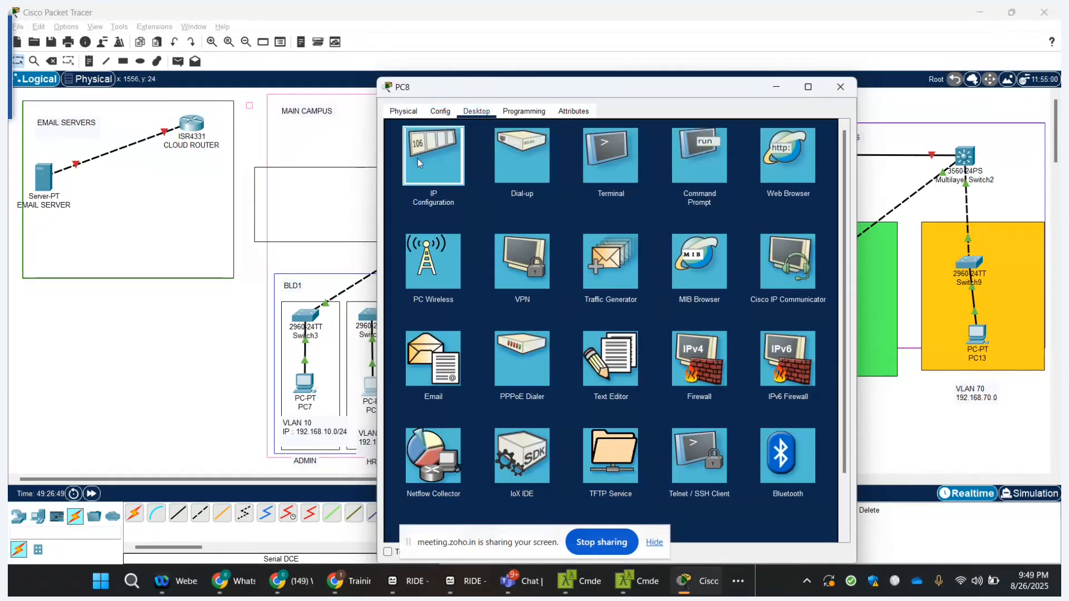
click(417, 159)
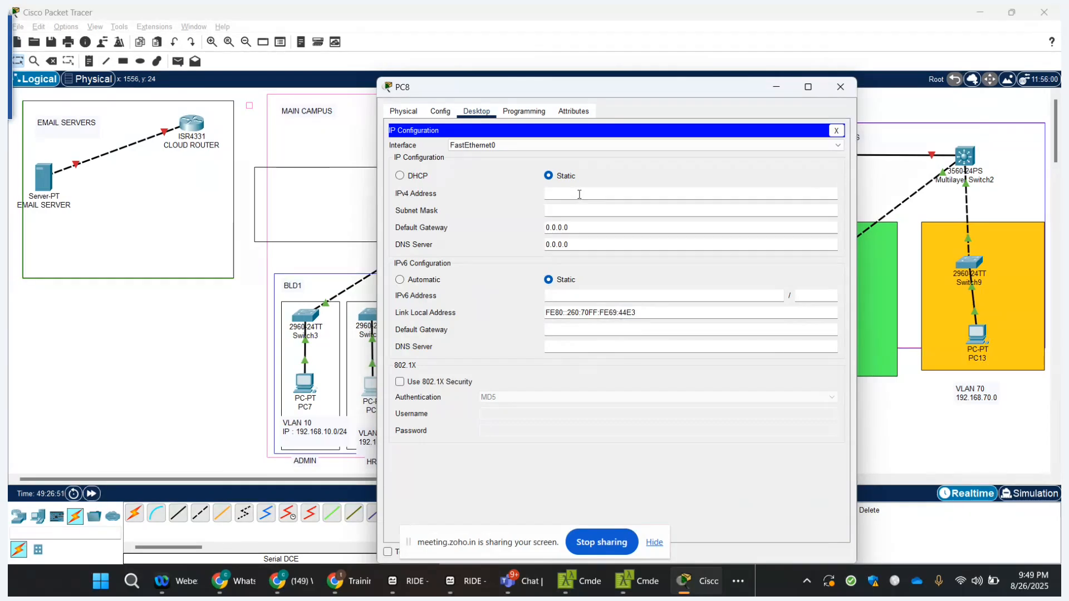
text(192.168.20.10)
key(Tab)
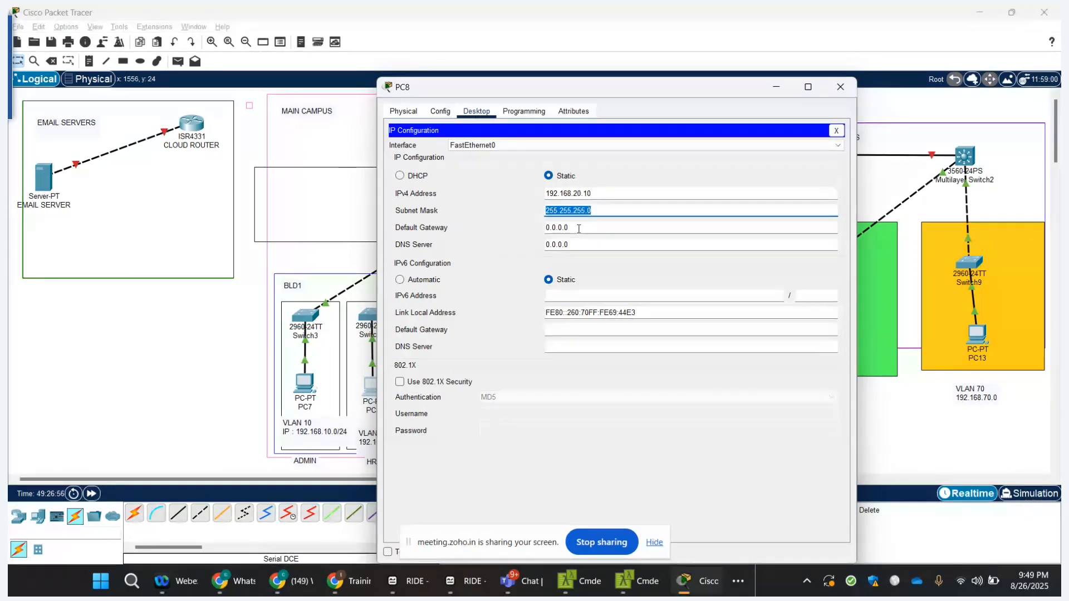
click(579, 228)
triple_click(579, 229)
text(19)
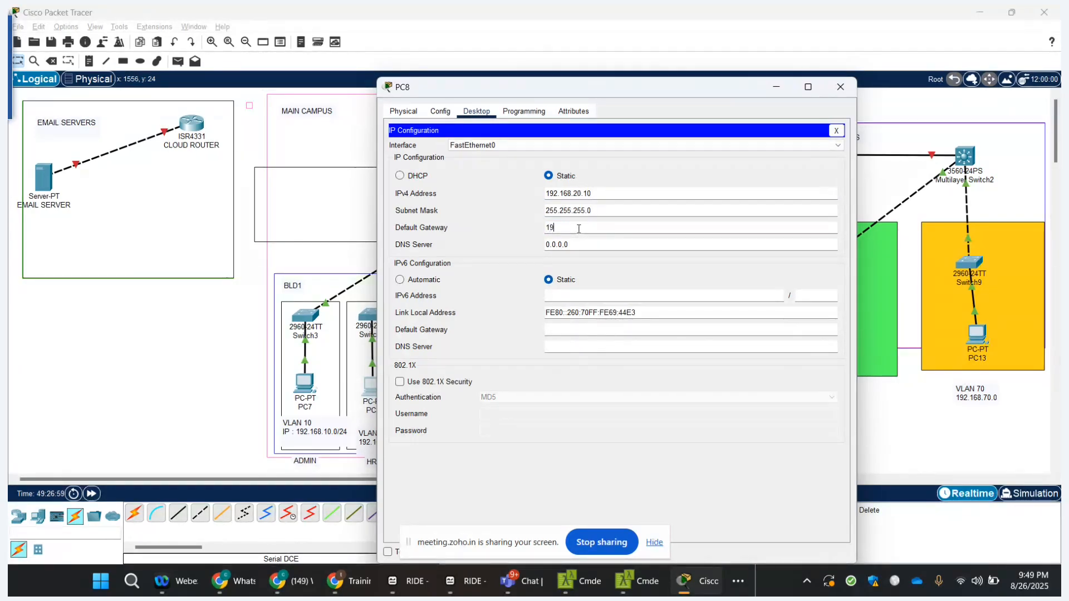
text(2.168.20.1)
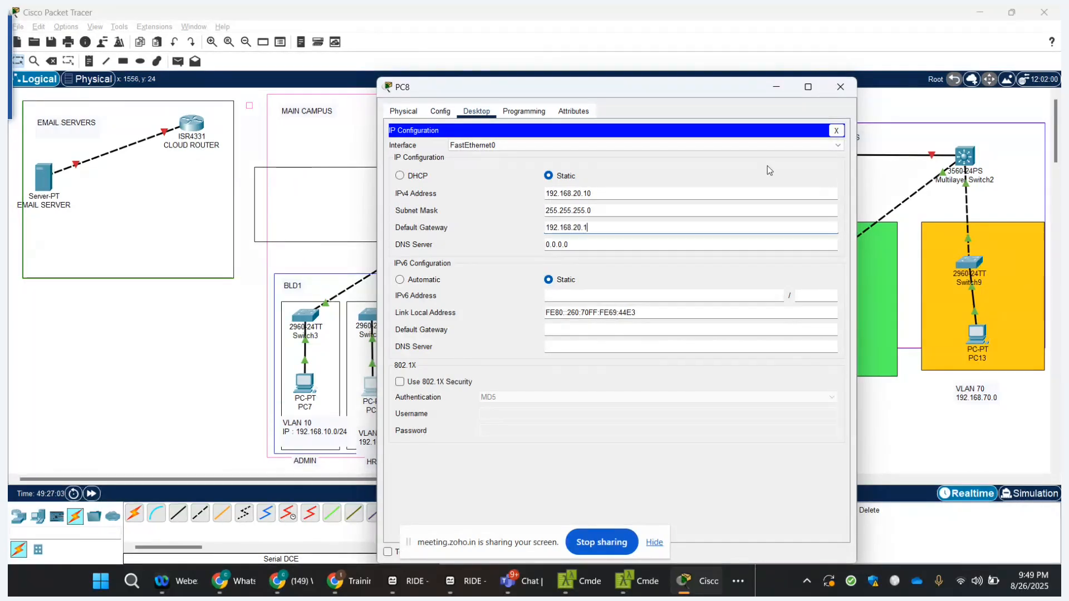
click(835, 88)
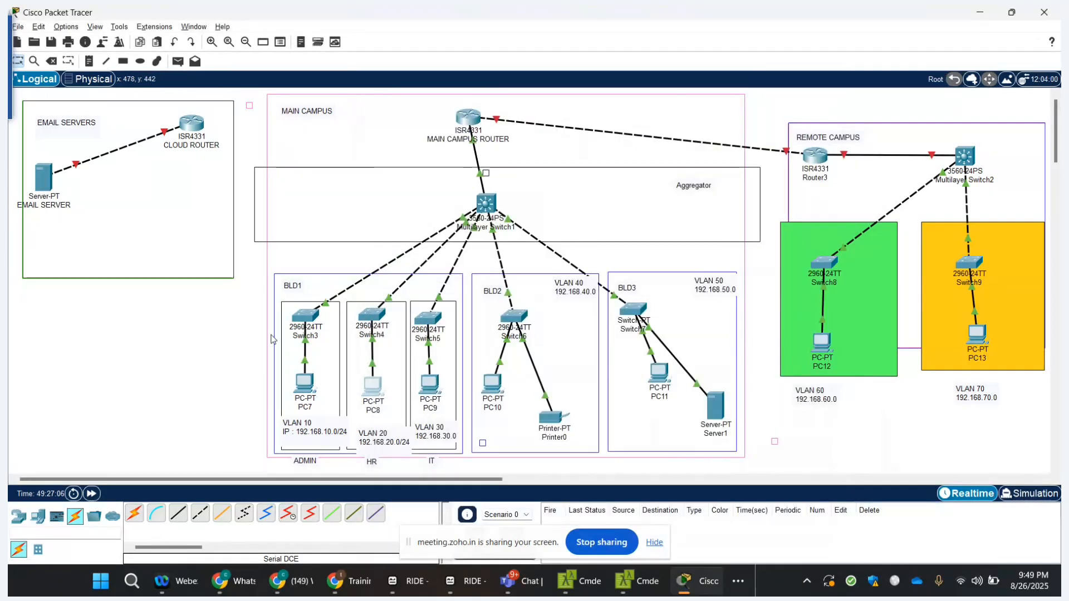
- Reopen PC7's command prompt, move its window so PC8 can be seen in the topology, and add four blank prompt lines
click(308, 390)
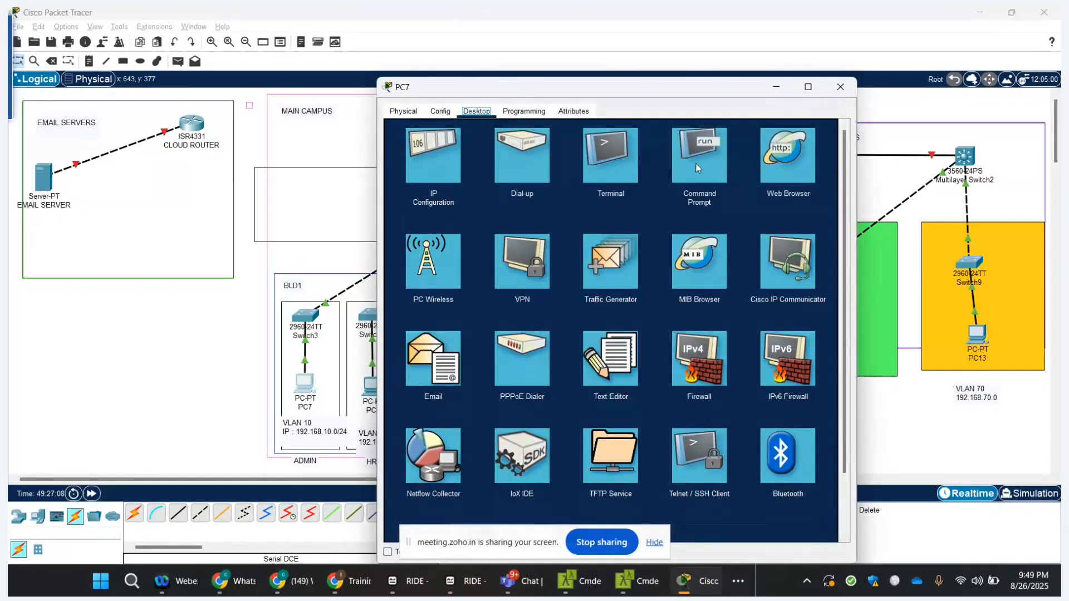
click(697, 162)
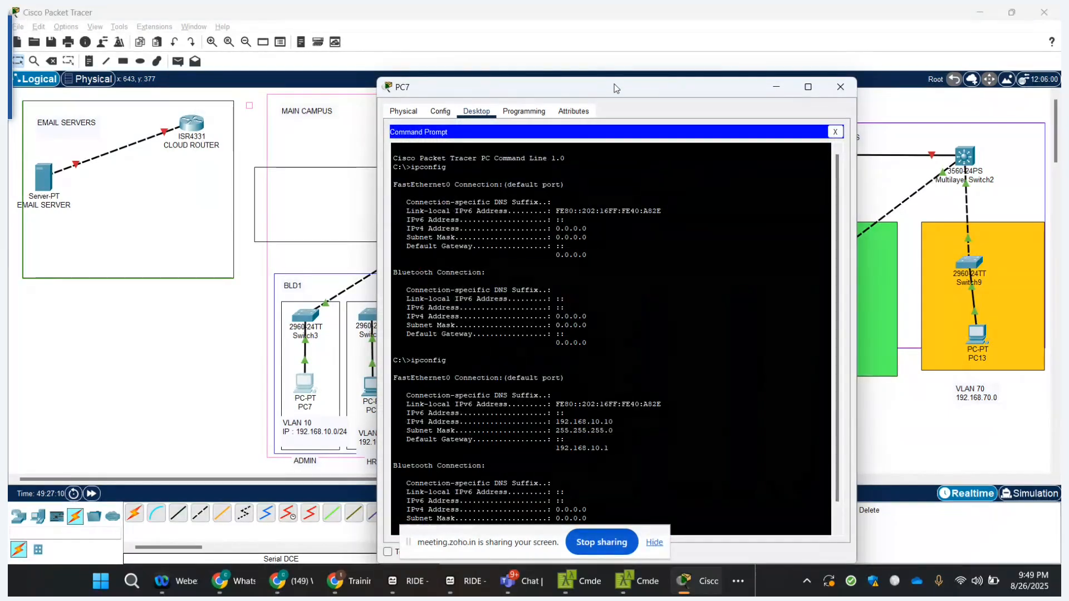
drag(614, 88, 660, 17)
click(654, 232)
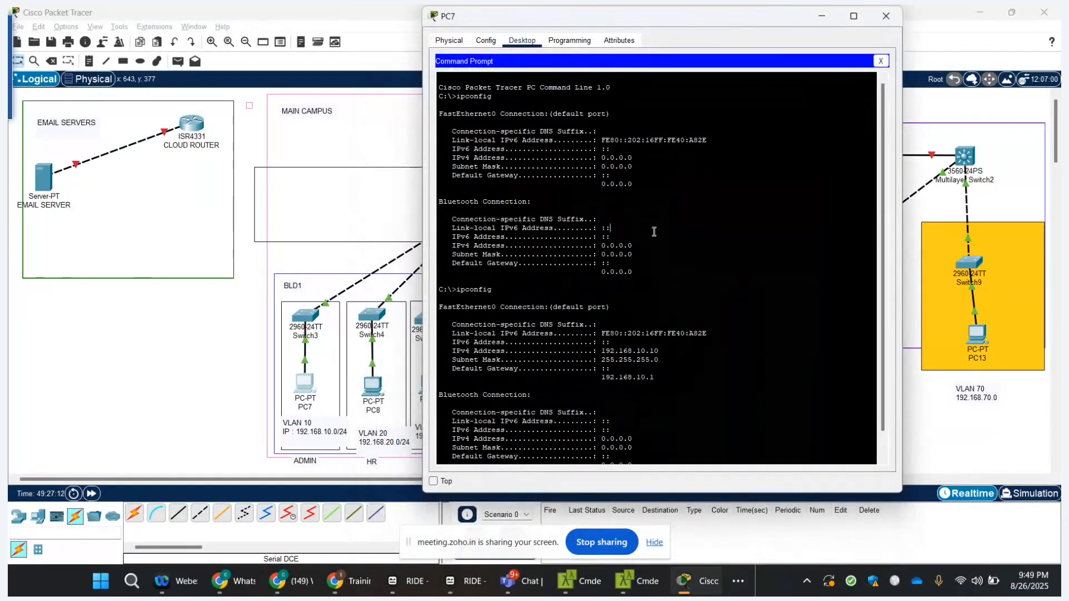
key(Return)
key(Return)
key(Return)
key(Return)
text(ping )
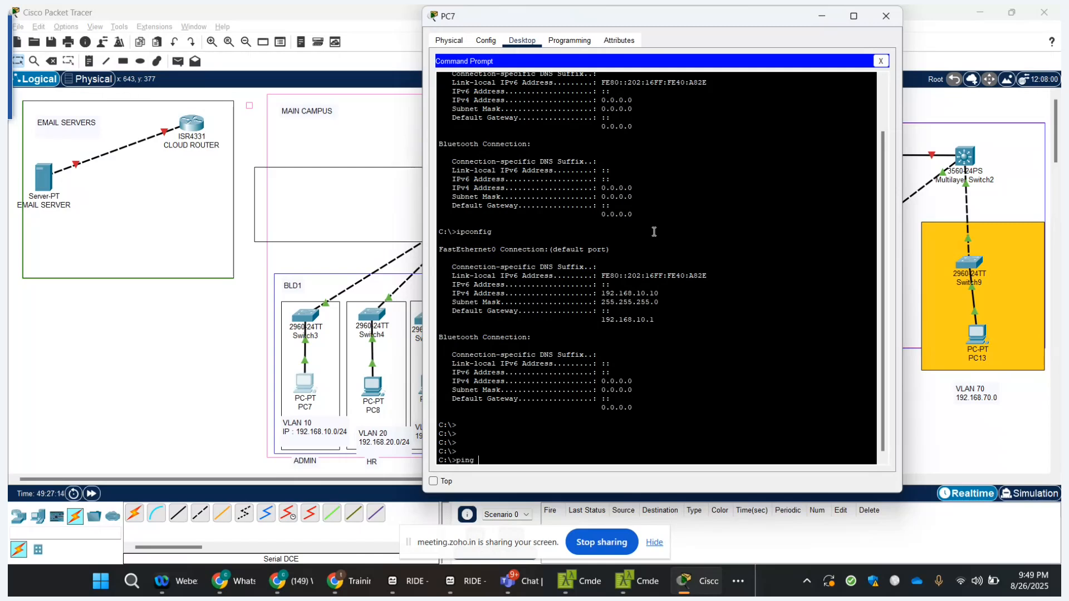
text(19)
key(BackSpace)
key(BackSpace)
key(BackSpace)
key(BackSpace)
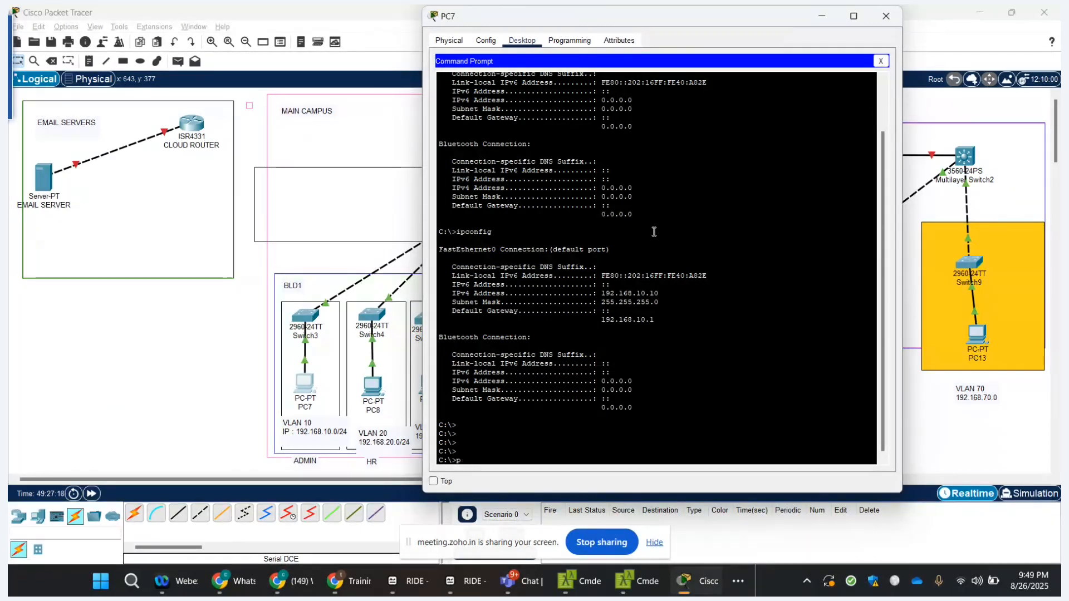
- List PC7's address settings again with ipconfig and examine the FastEthernet0 IPv4 address
text(ipc)
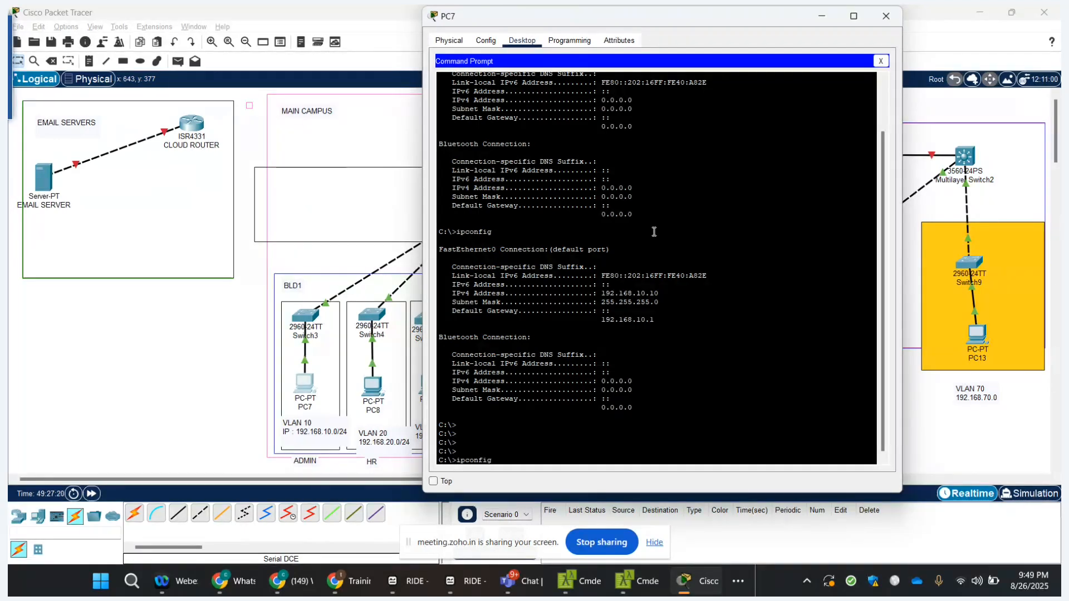
text(onfig)
key(Return)
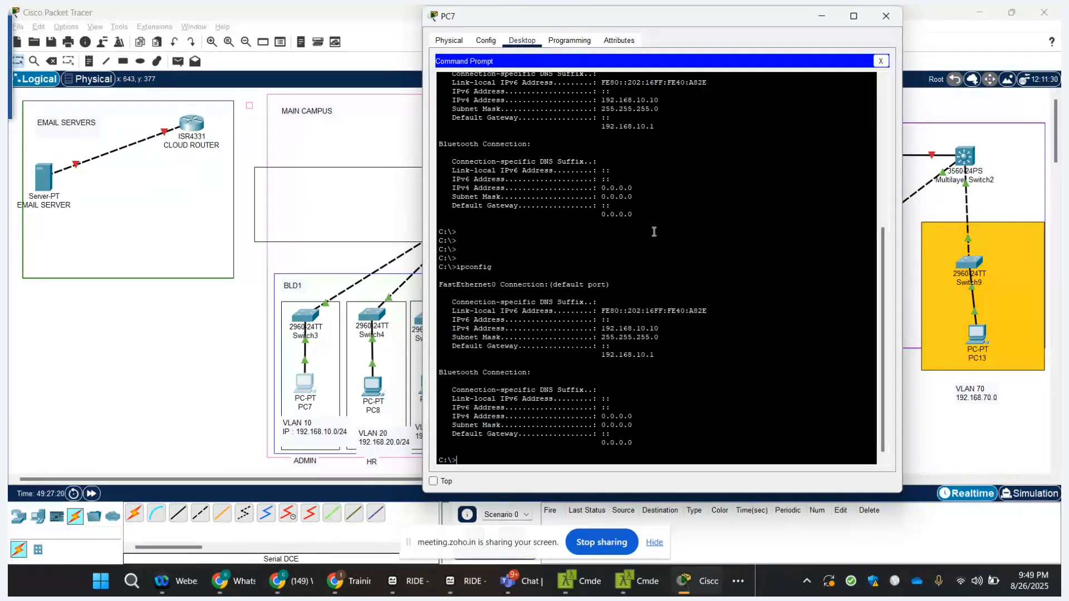
triple_click(630, 329)
- Ping 192.168.10.10 from PC7's command prompt and add blank prompt lines after the output
text(s)
text(ping 1)
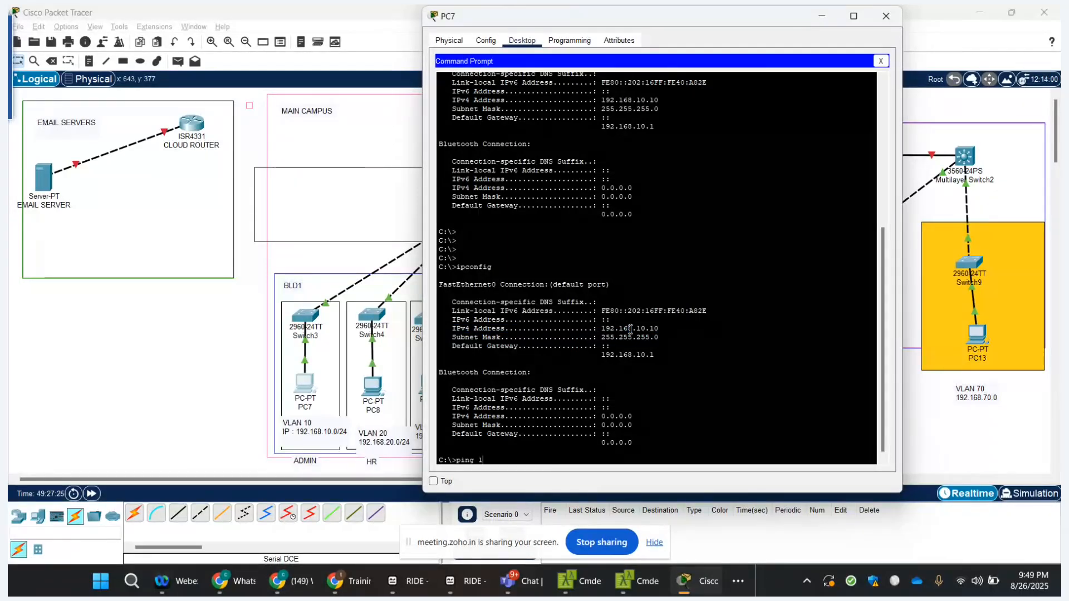
text(92.168.10.10)
key(Return)
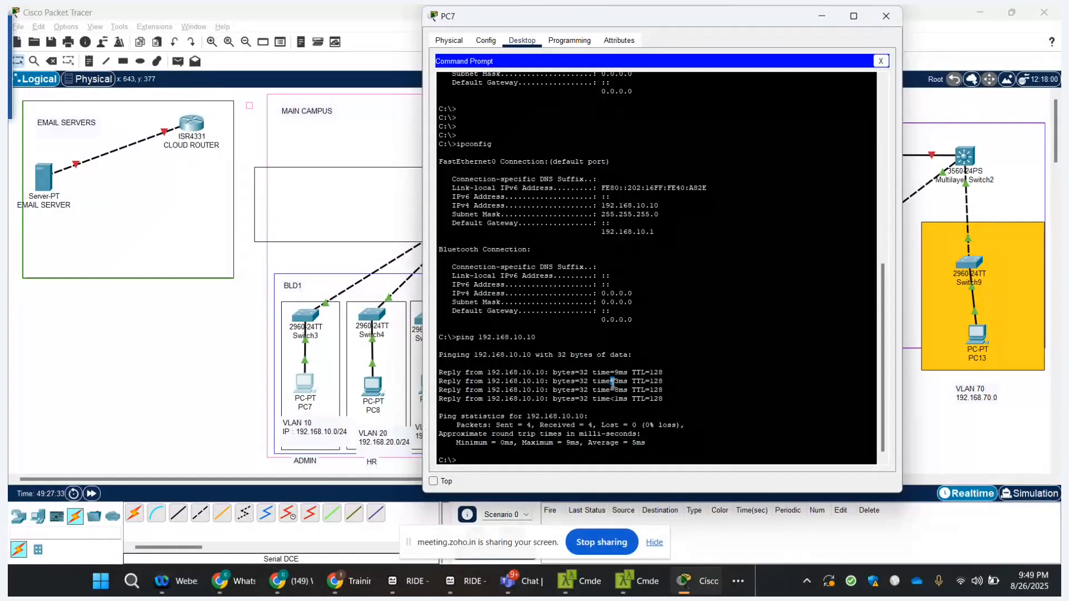
key(Return)
key(Return)
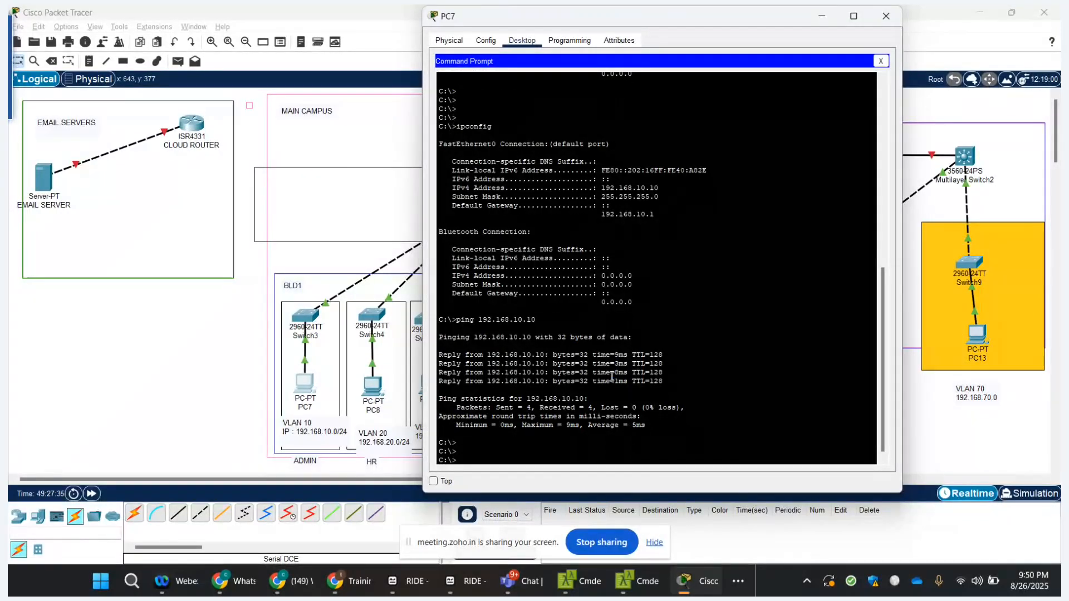
- Ping VLAN 10's gateway 192.168.10.1 from PC7's command prompt, then close the PC7 window
click(328, 259)
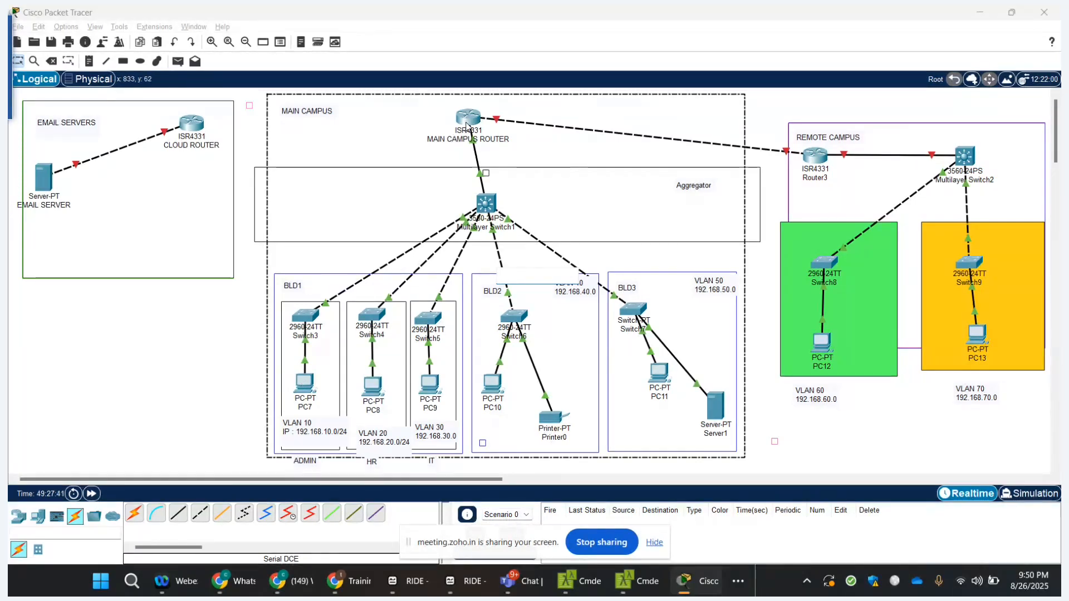
key(alt+Tab)
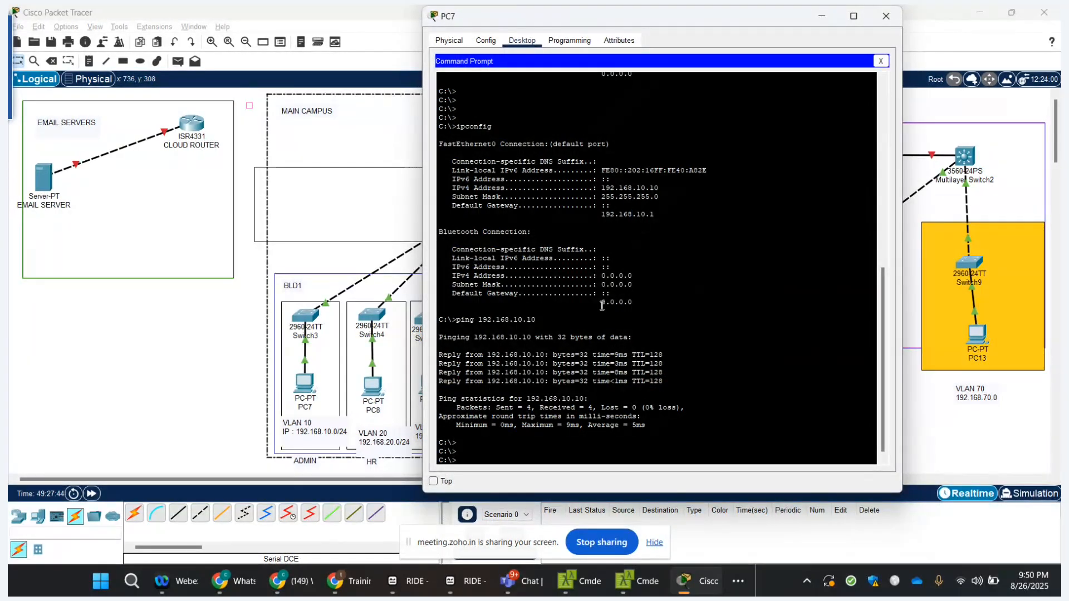
text(2.168.10.1)
key(Return)
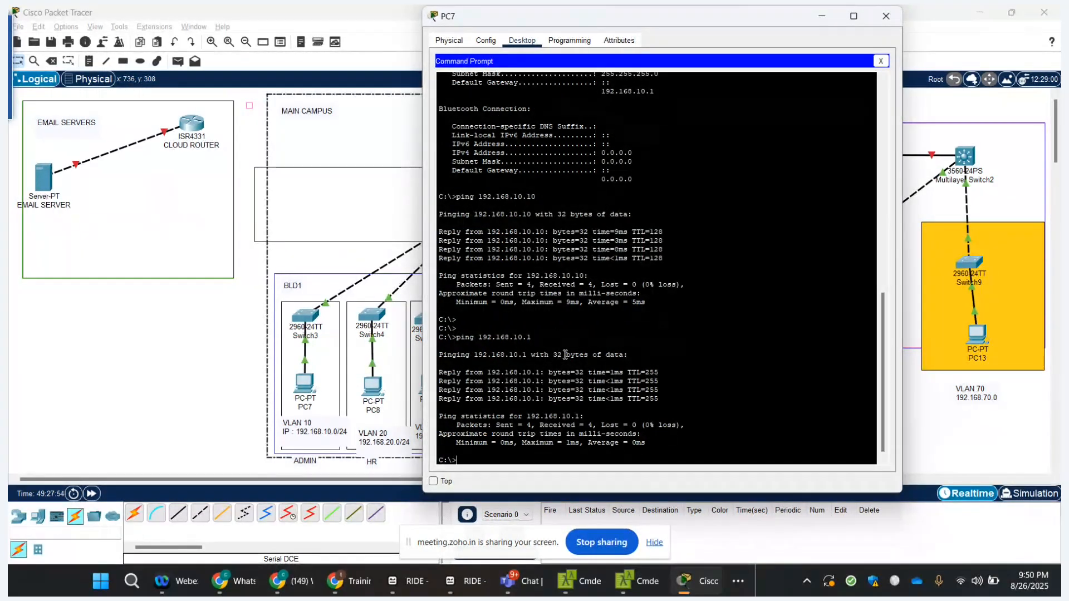
click(885, 15)
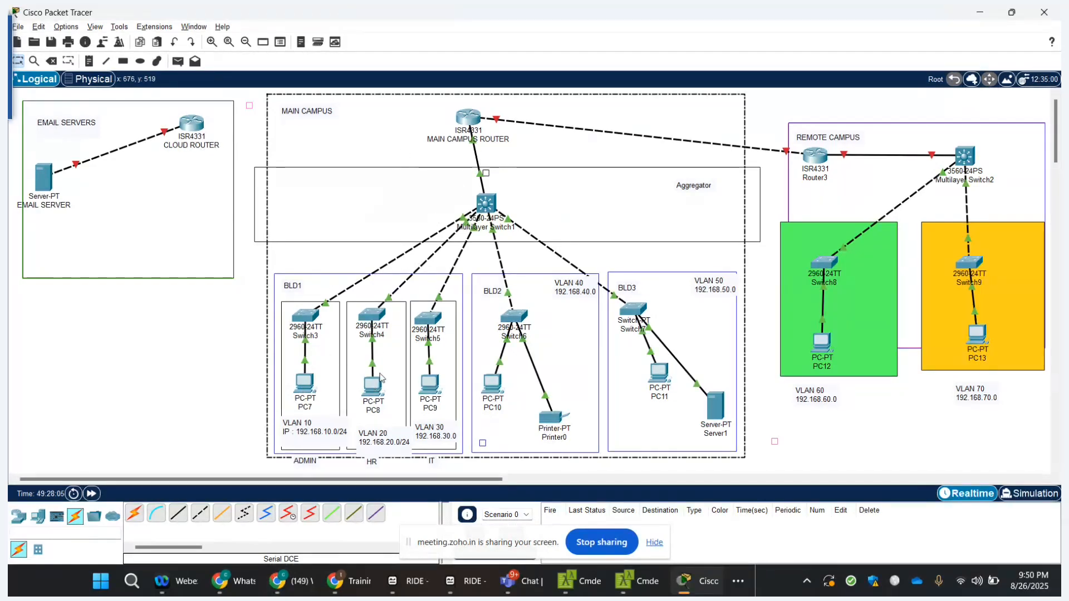
- Reopen PC7's command prompt and move its window so that PC7 and PC8 can be seen in the topology
key(alt+Tab)
key(alt+Tab)
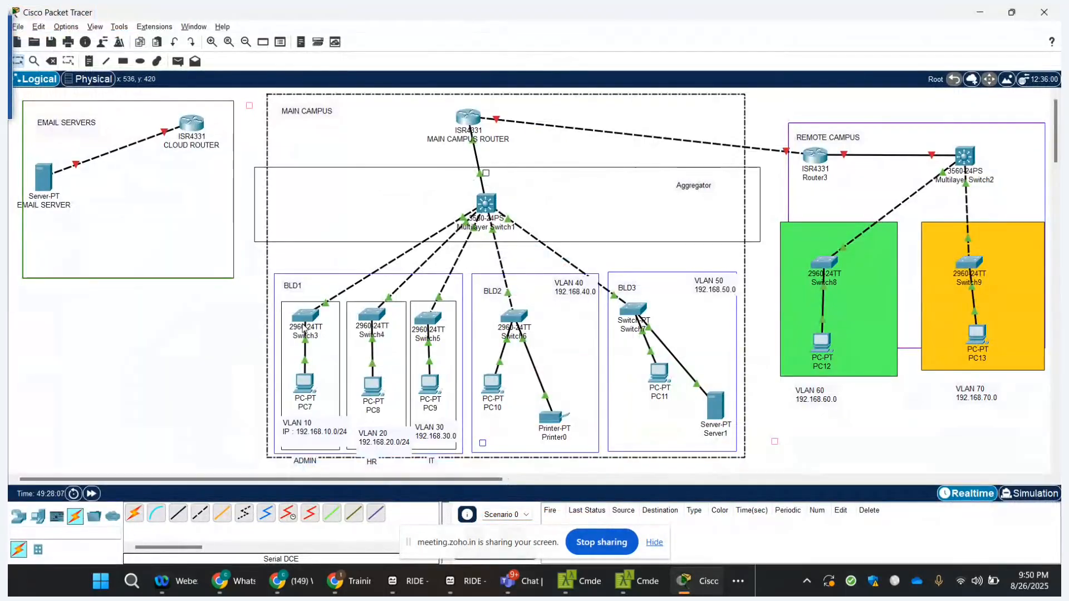
click(304, 383)
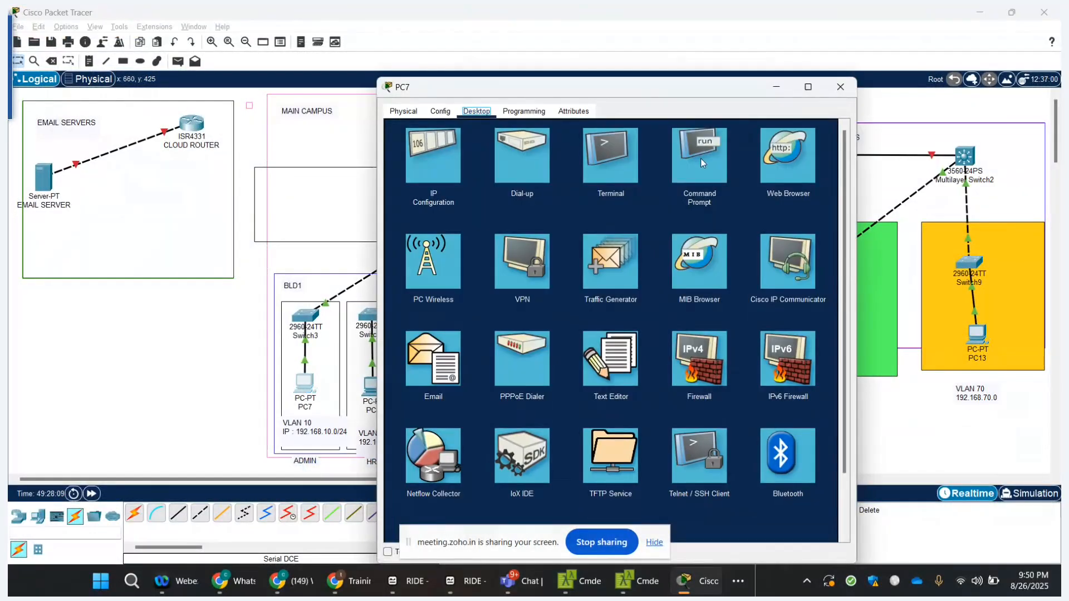
click(700, 158)
scroll(596, 270, down, 3)
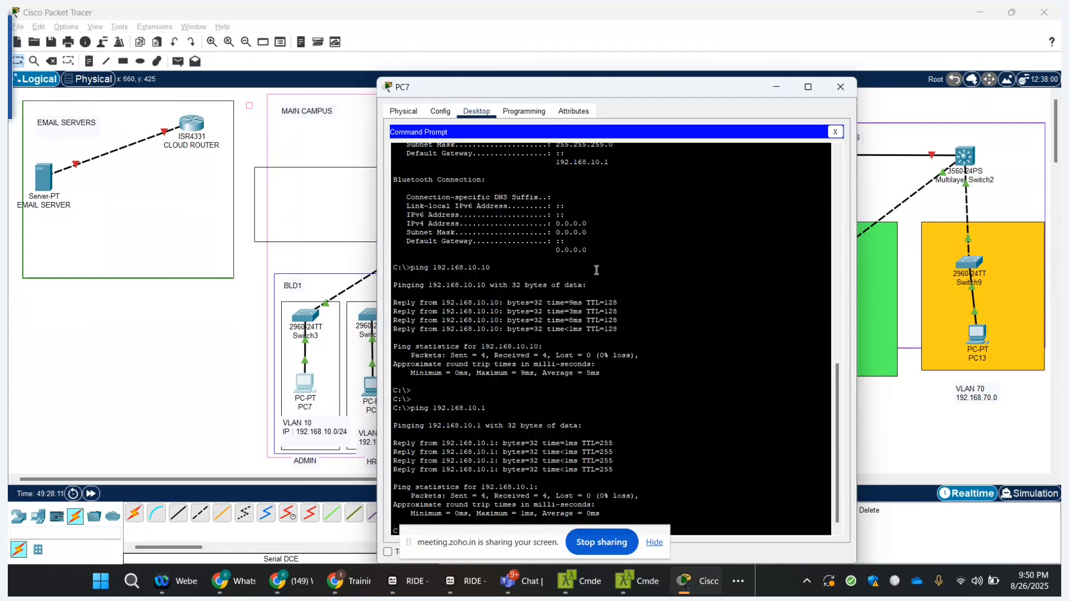
text(pin)
key(Return)
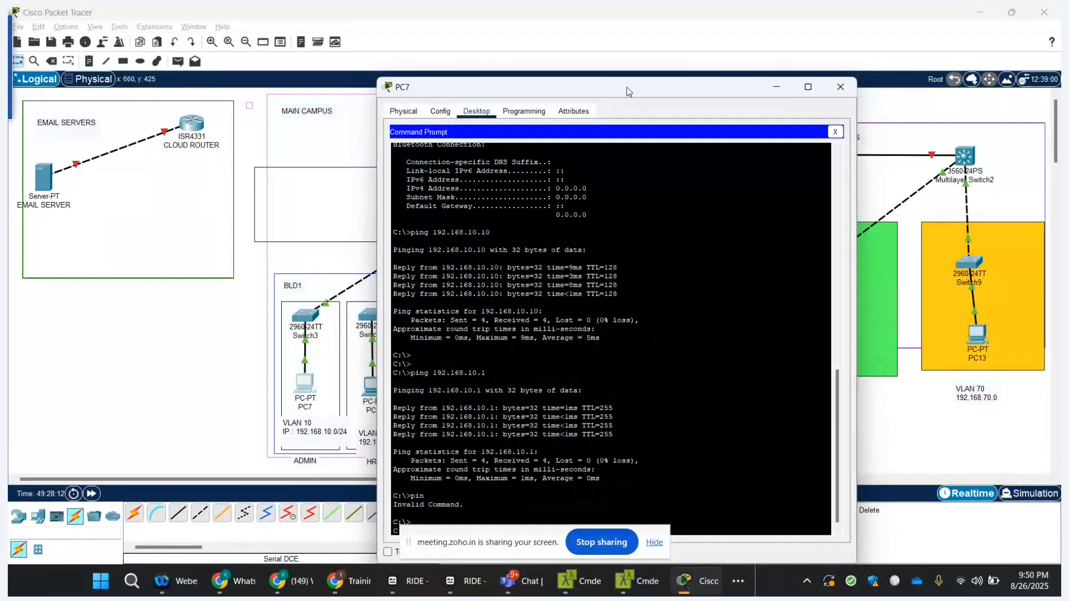
drag(626, 86, 687, 22)
- Ping PC8 at 192.168.20.10 from PC7, examine the replies and statistics, and close the PC7 window
text(ping )
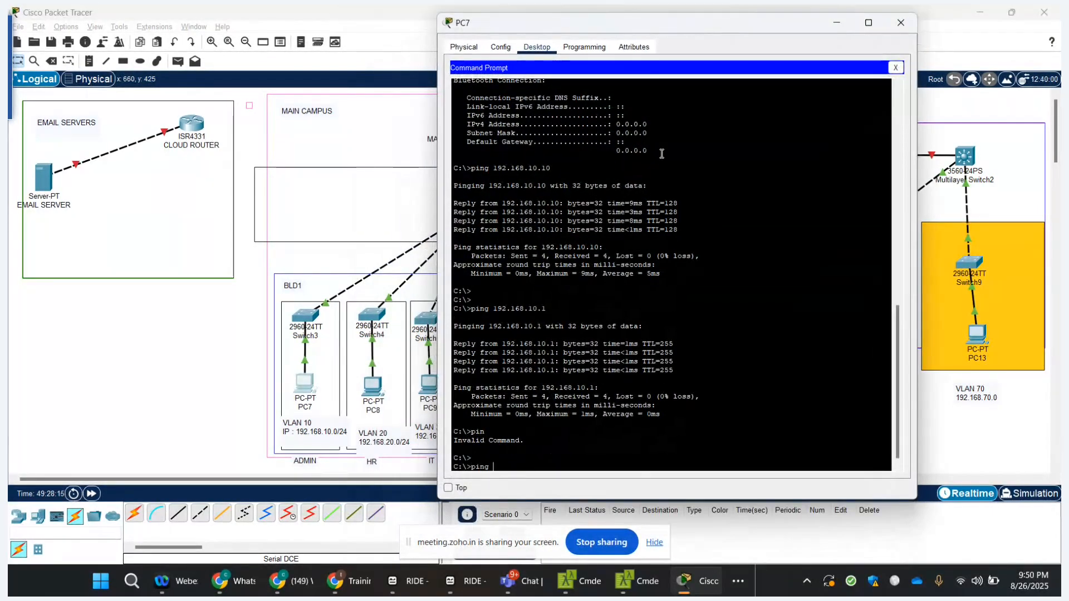
text(192.168)
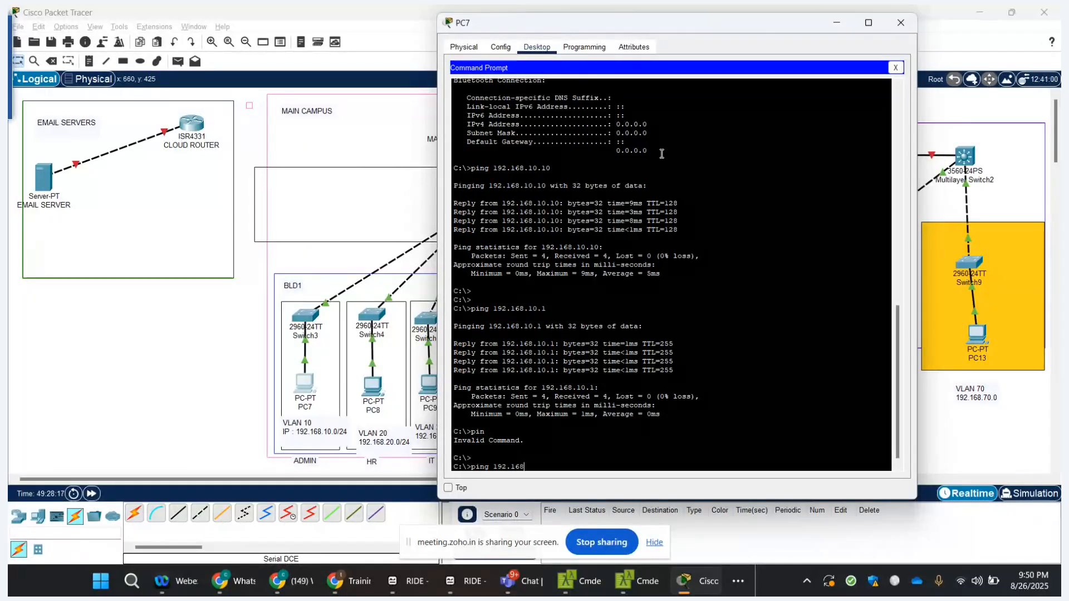
text(.20.1)
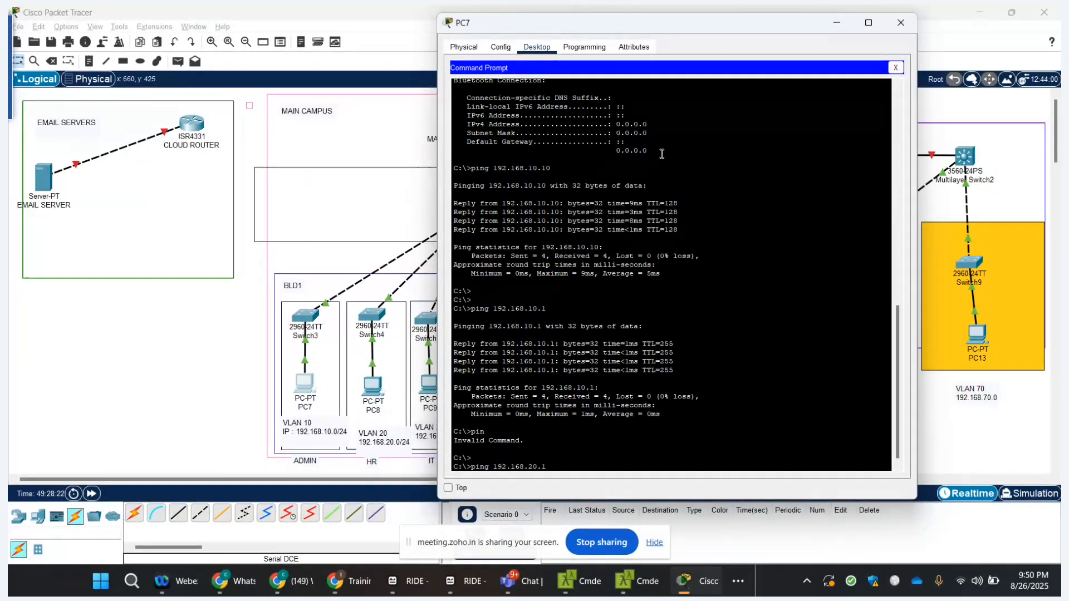
text(0)
key(Return)
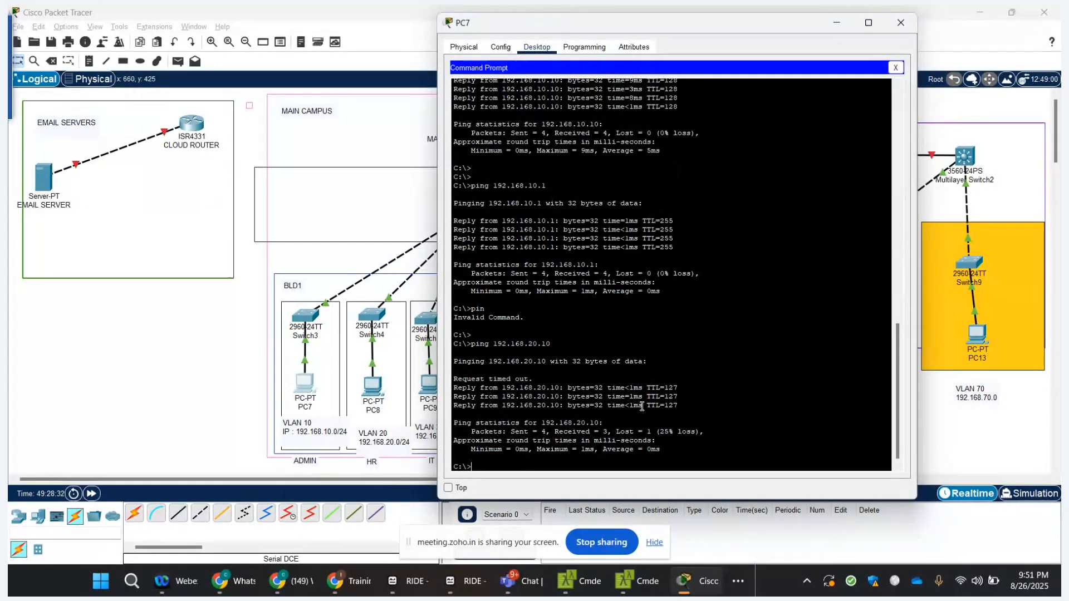
drag(681, 452, 457, 382)
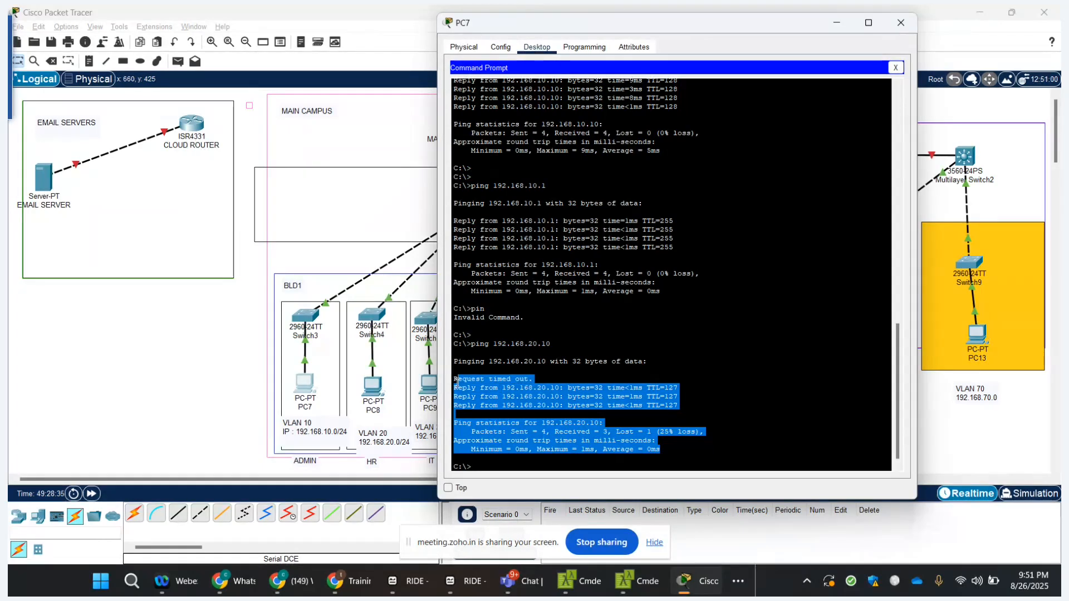
click(594, 370)
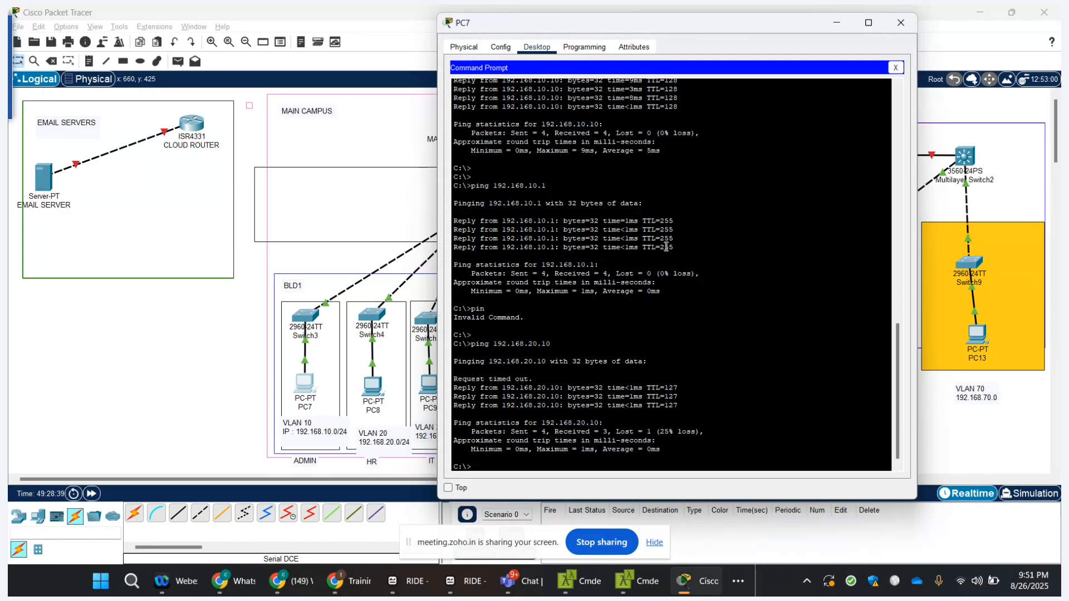
click(900, 22)
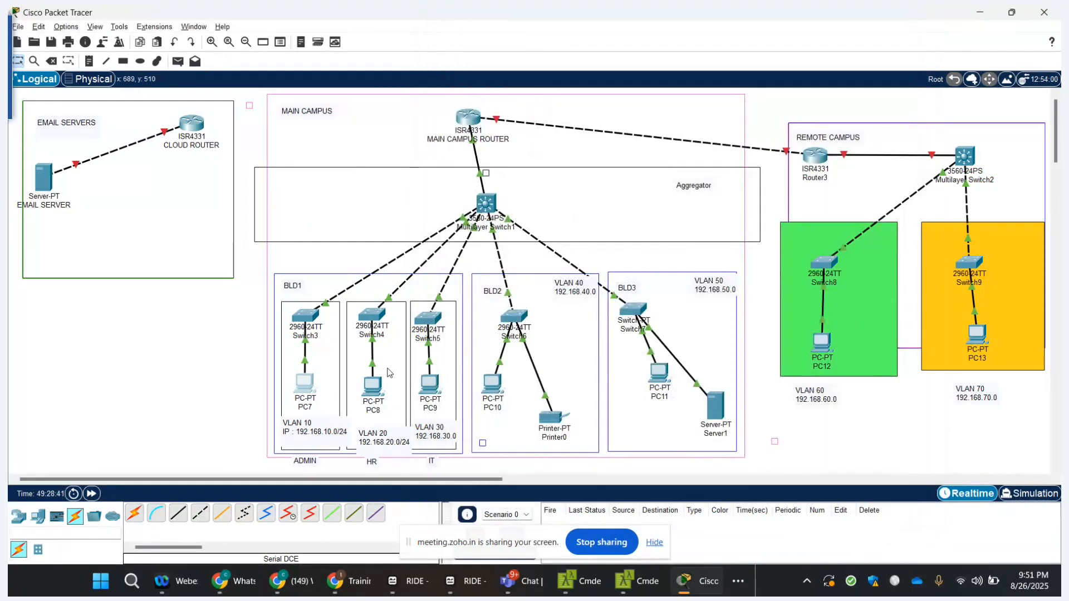
- Open PC8's command prompt and list its address settings with ipconfig
click(377, 385)
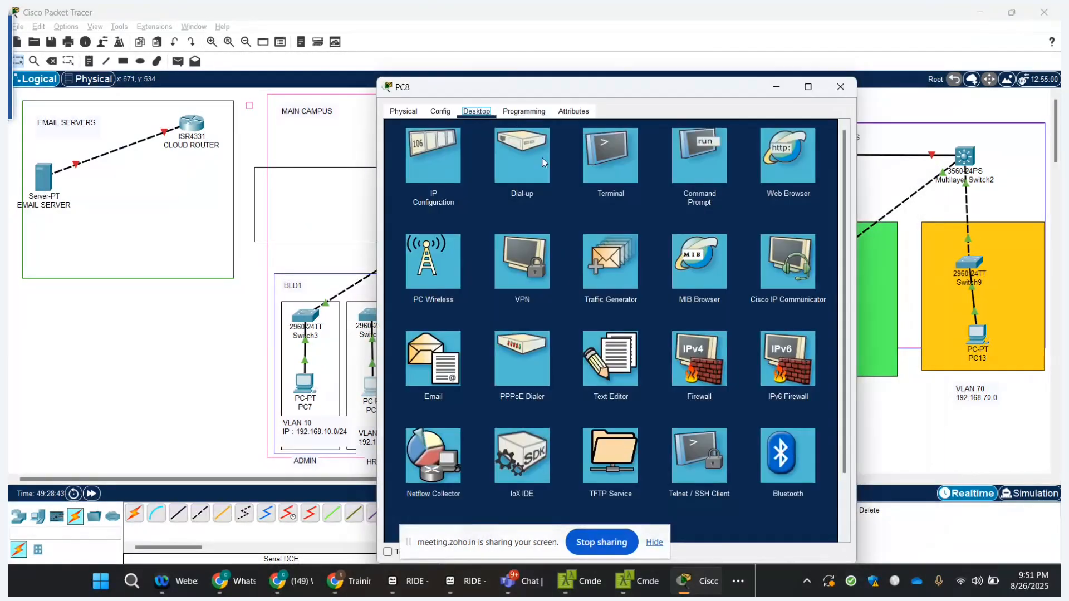
click(693, 178)
text(ipc)
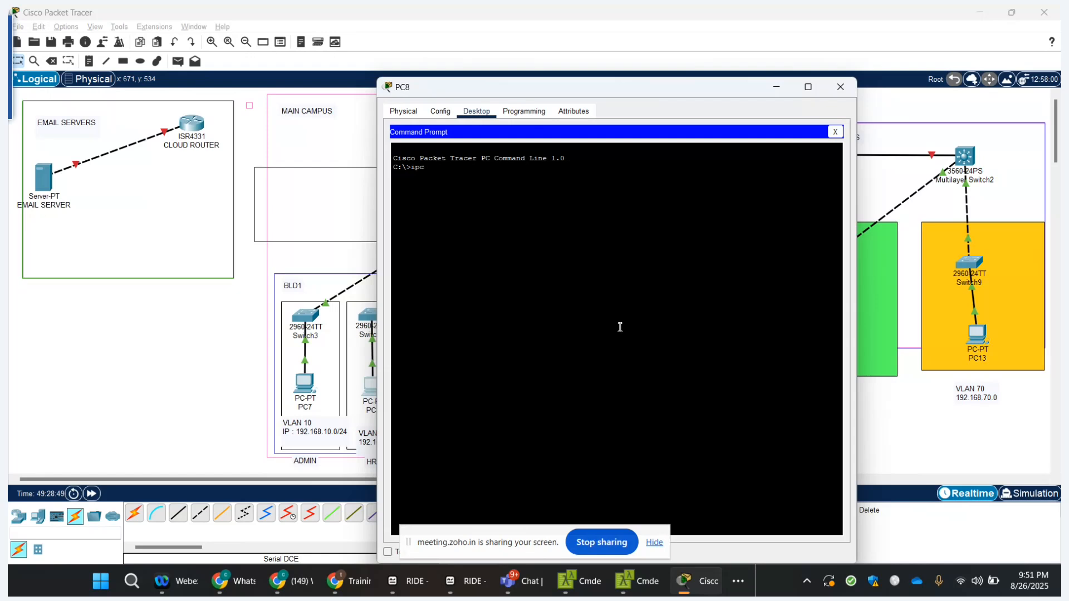
text(onfig)
key(Return)
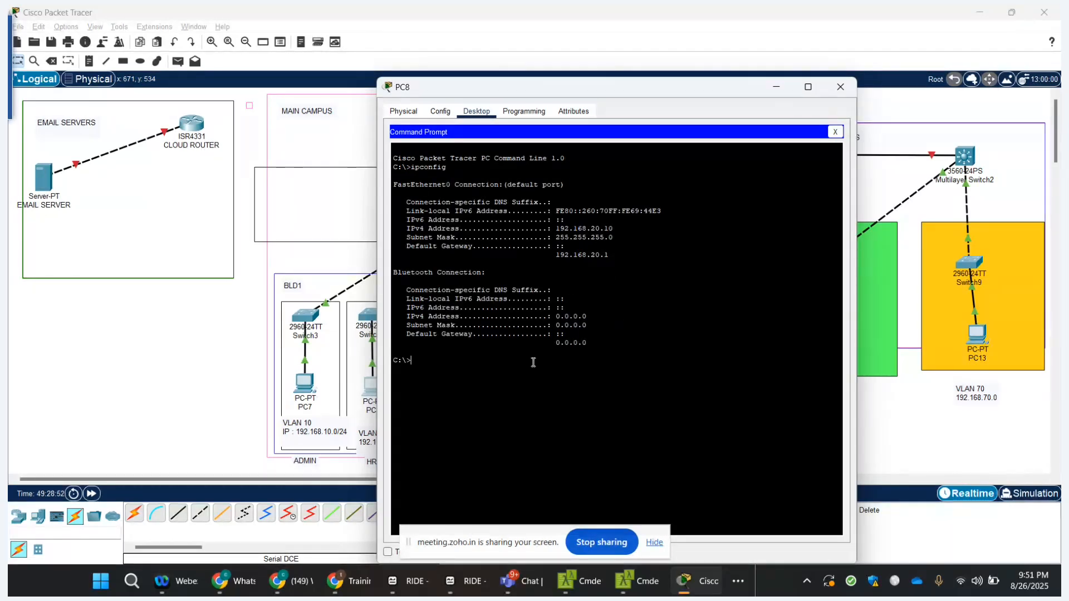
- Ping PC7 at 192.168.10.10 from PC8's command prompt, then close the PC8 window
text(ping 192.168.10.10)
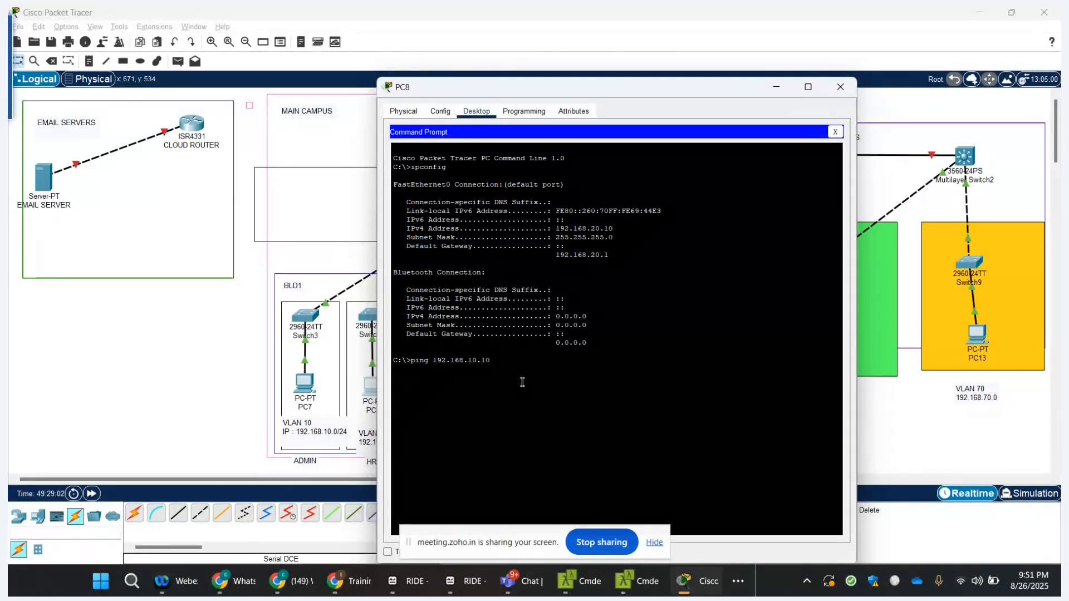
key(Return)
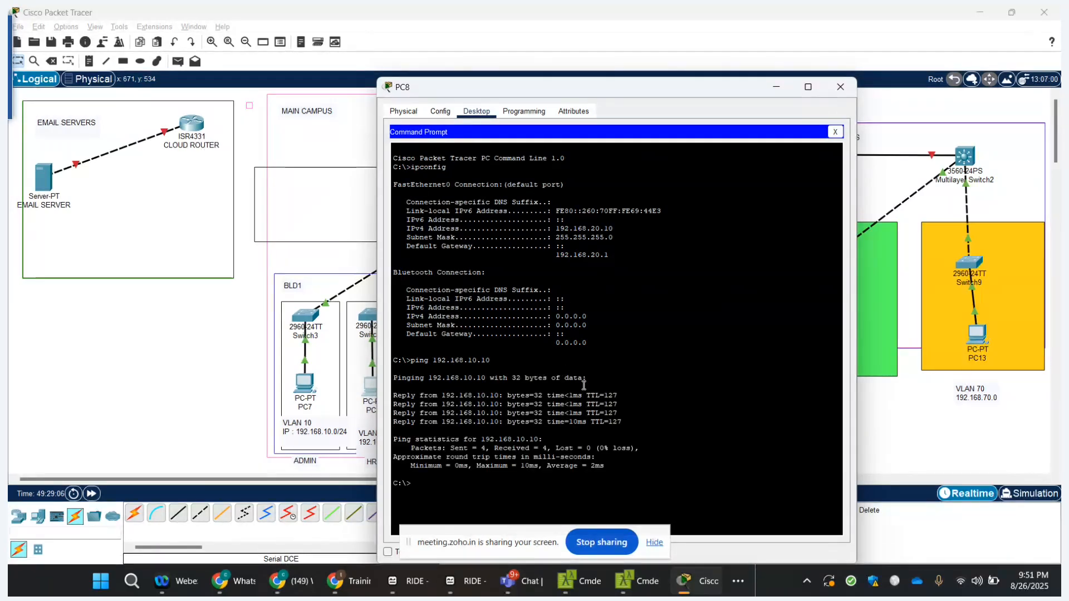
click(840, 86)
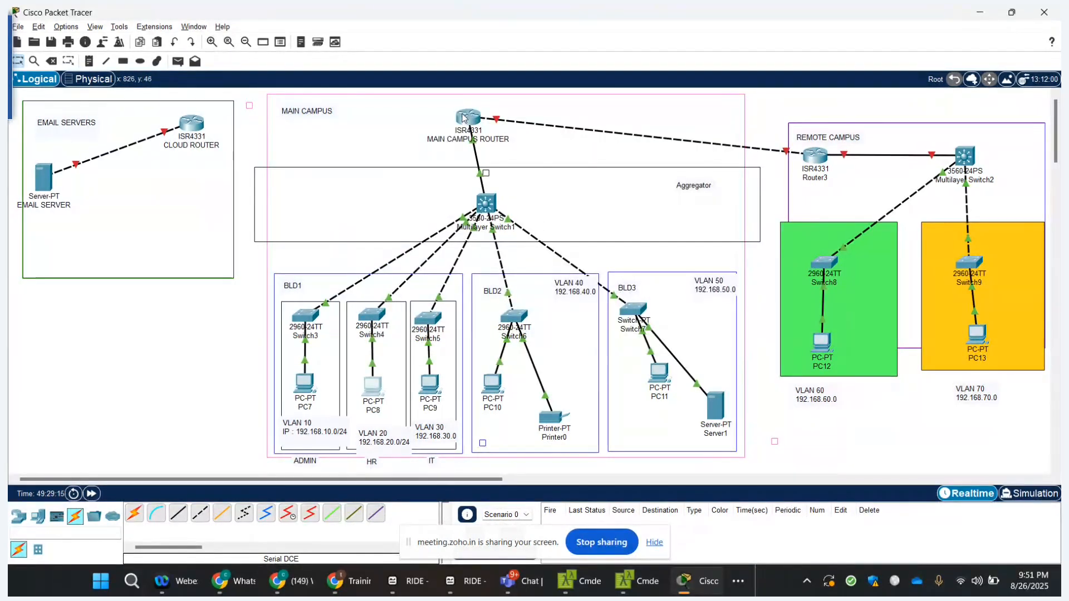
- Open the main campus router's CLI and display its routing table with show ip route
click(466, 117)
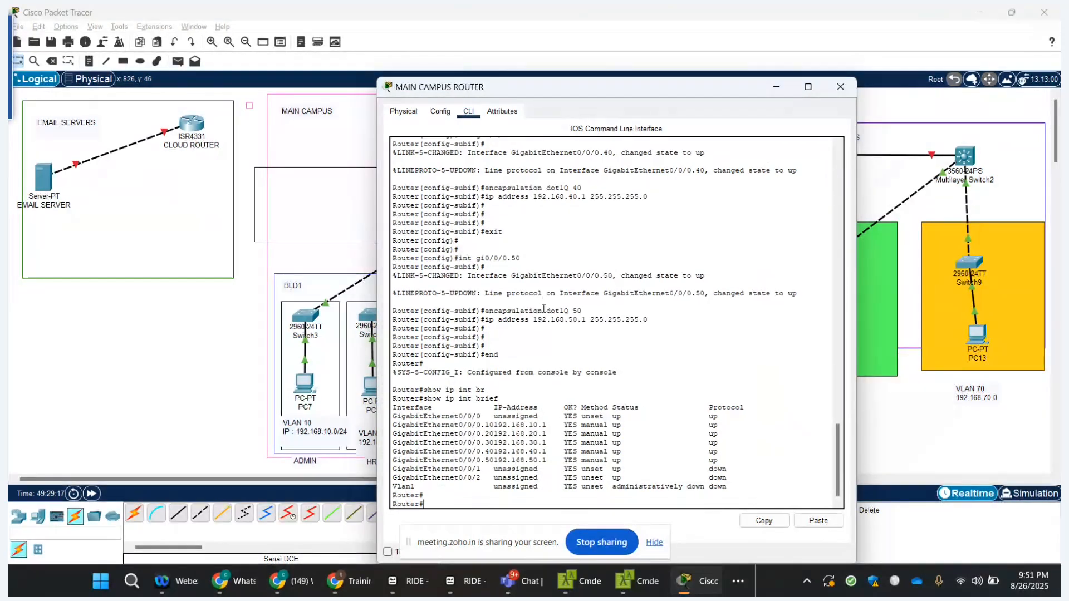
key(Return)
key(Return)
text(show )
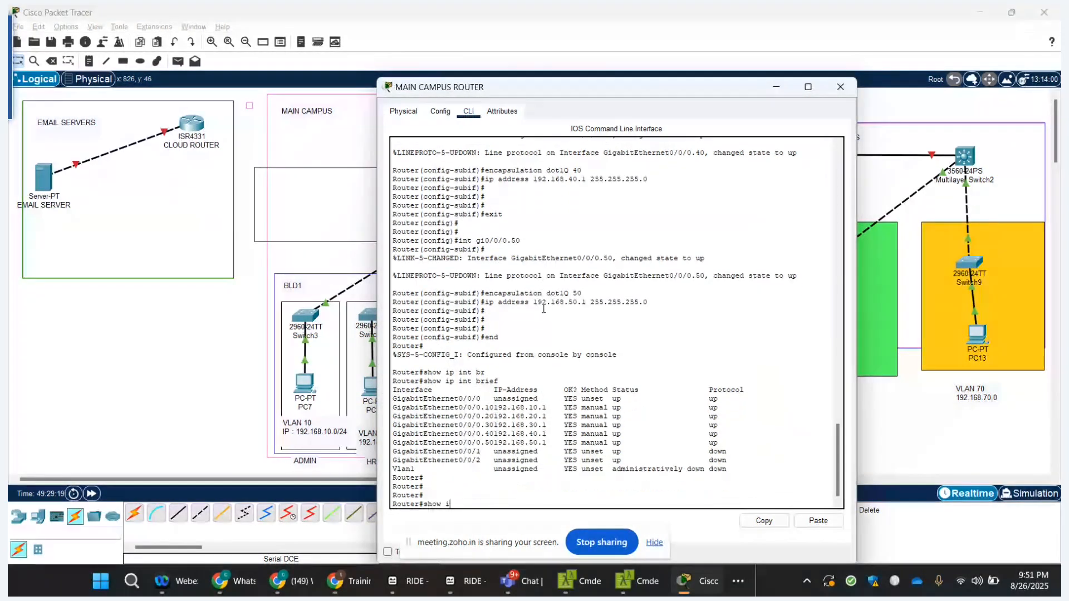
text(ip route)
key(Tab)
key(Return)
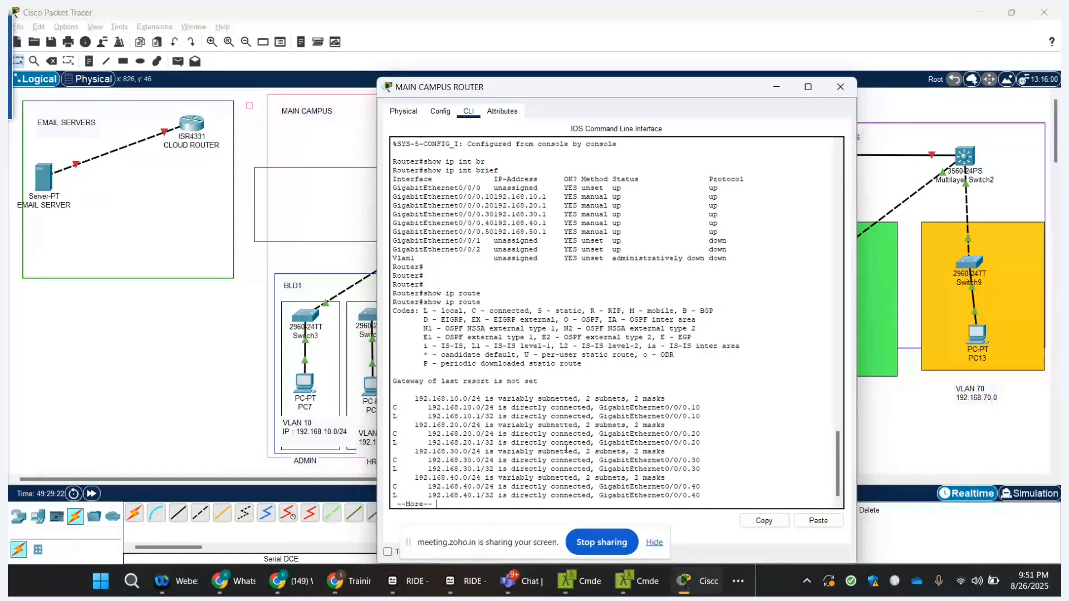
- Page through the rest of the routing table, examine the directly connected VLAN routes, and close the router window
triple_click(487, 417)
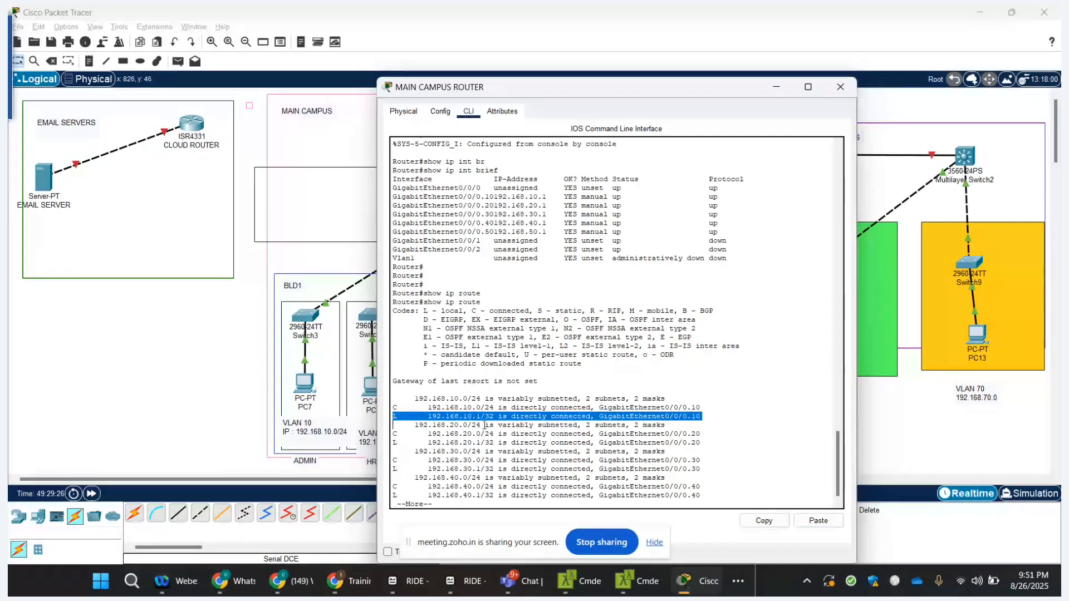
drag(416, 373, 686, 527)
key(space)
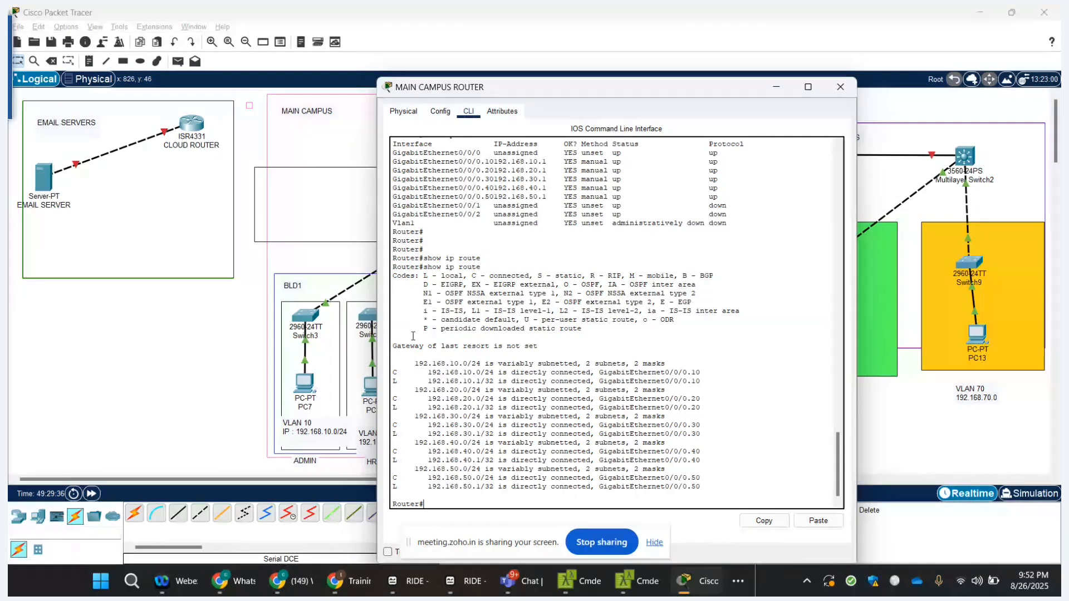
drag(412, 337, 732, 498)
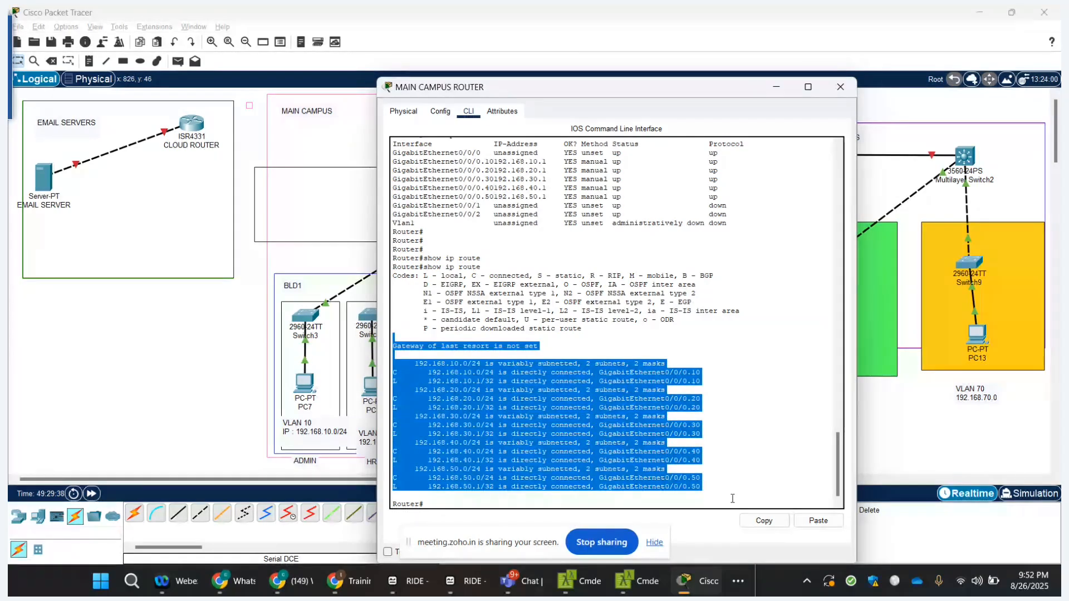
click(838, 88)
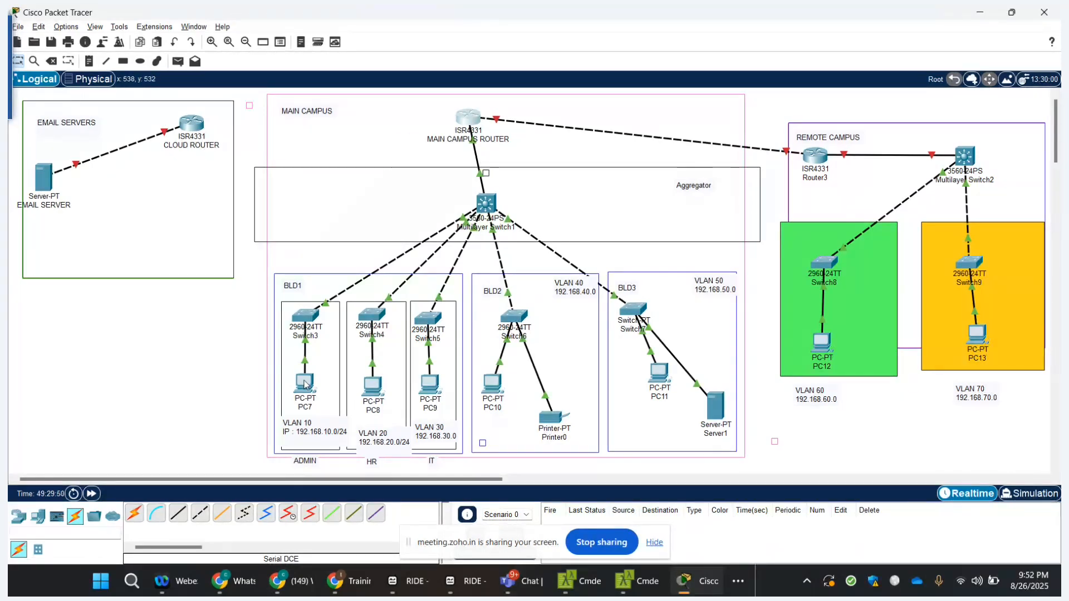
- Clear PC7's static IPv4 settings by switching its IP configuration to DHCP and back to Static, then close its window
mouse_move(304, 381)
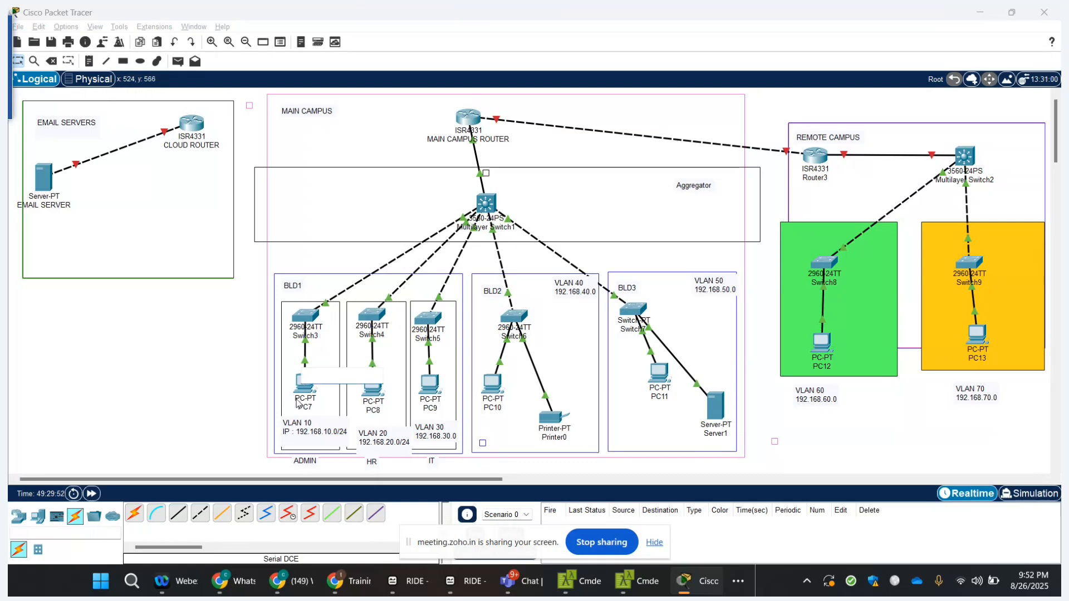
click(304, 388)
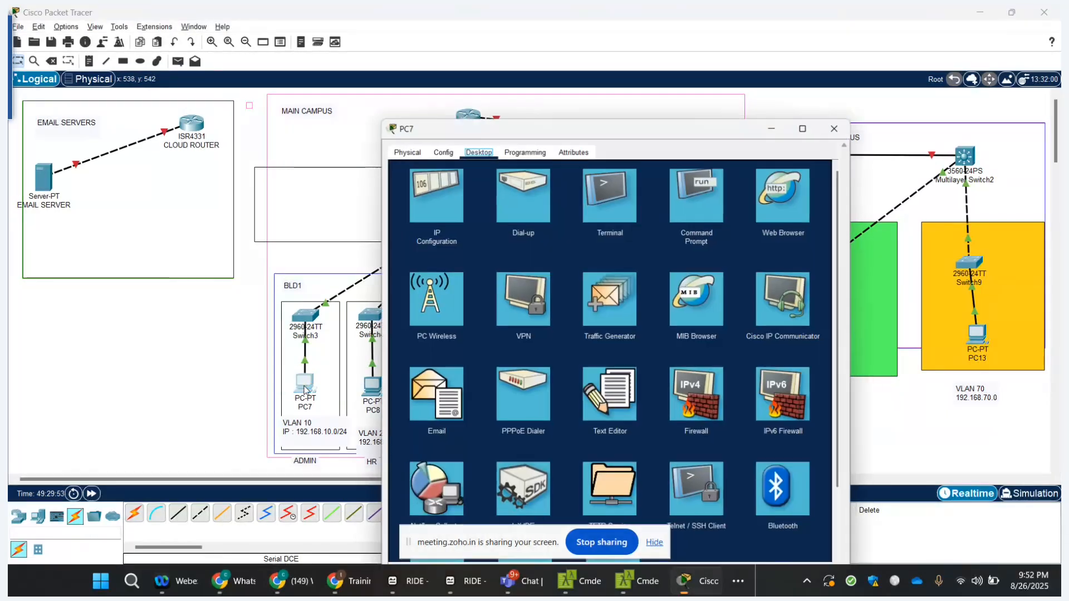
click(429, 162)
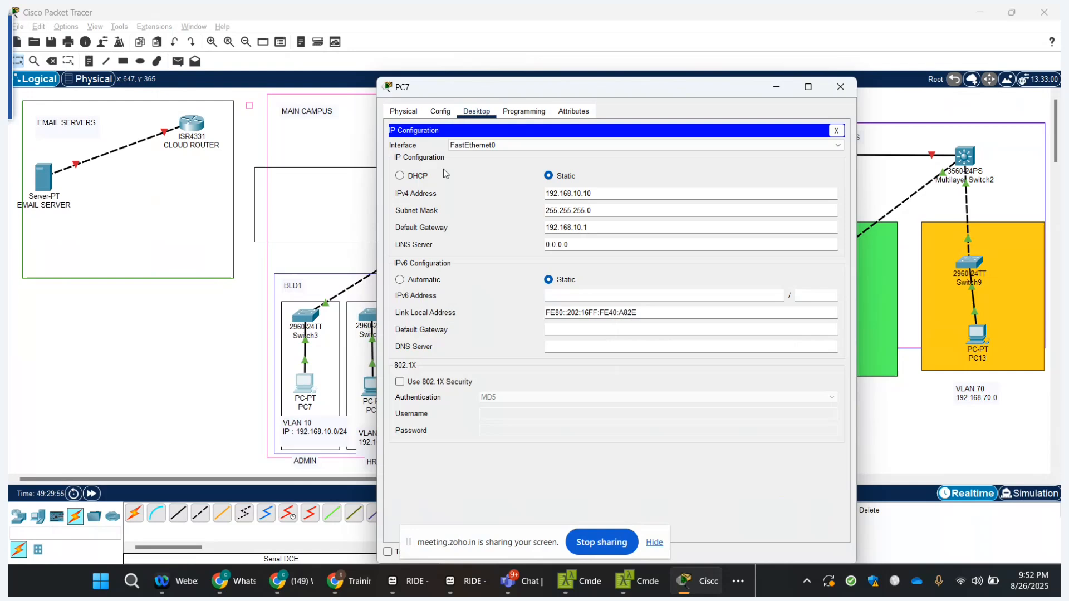
click(413, 179)
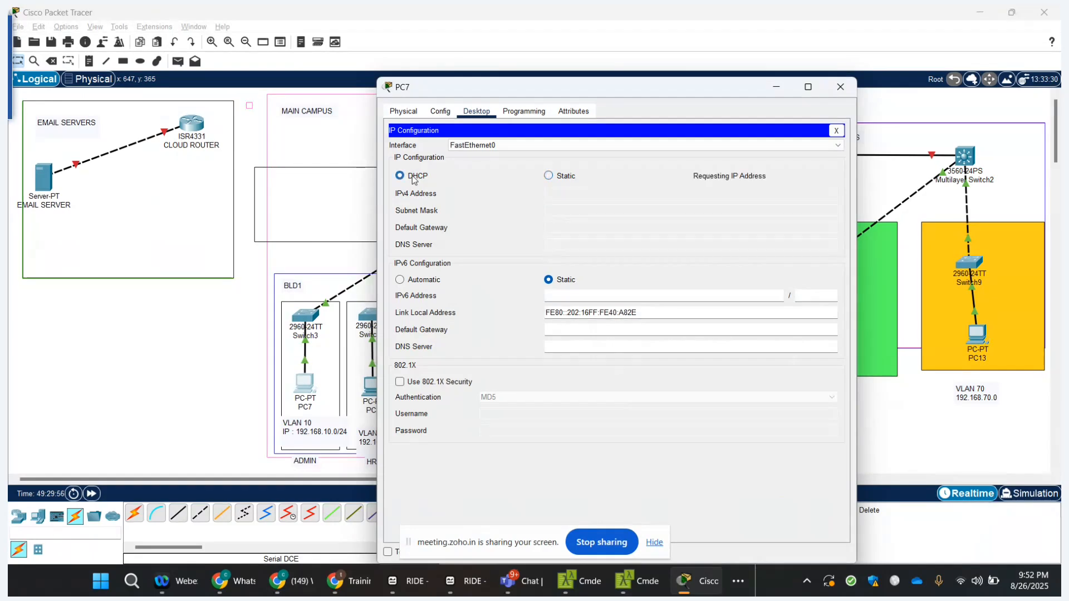
click(550, 176)
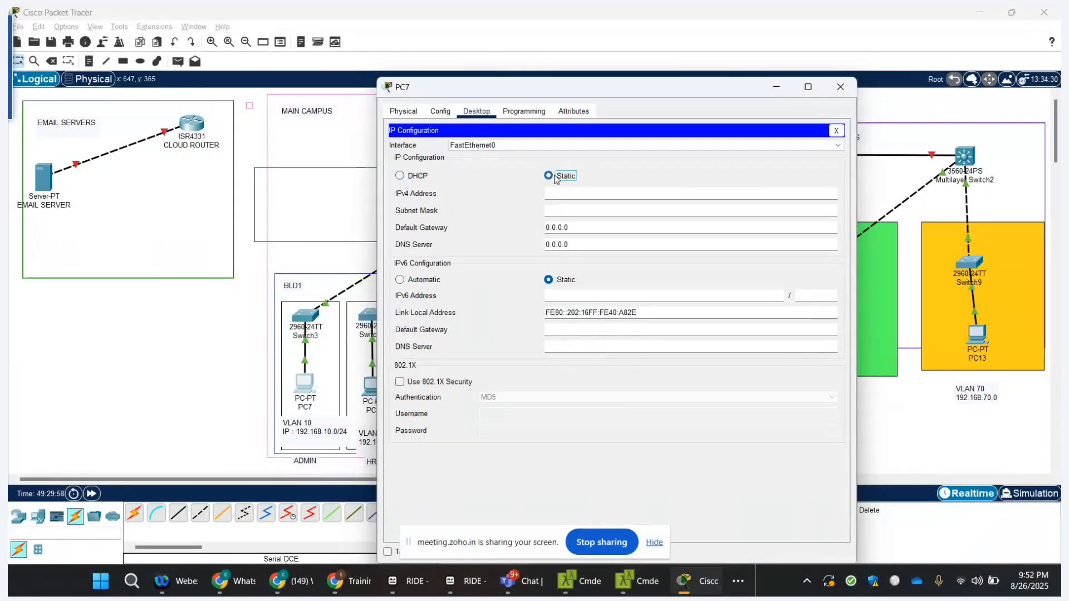
click(847, 90)
- Clear PC8's static IPv4 settings by switching its IP configuration to DHCP and back to Static, then close its window
click(372, 384)
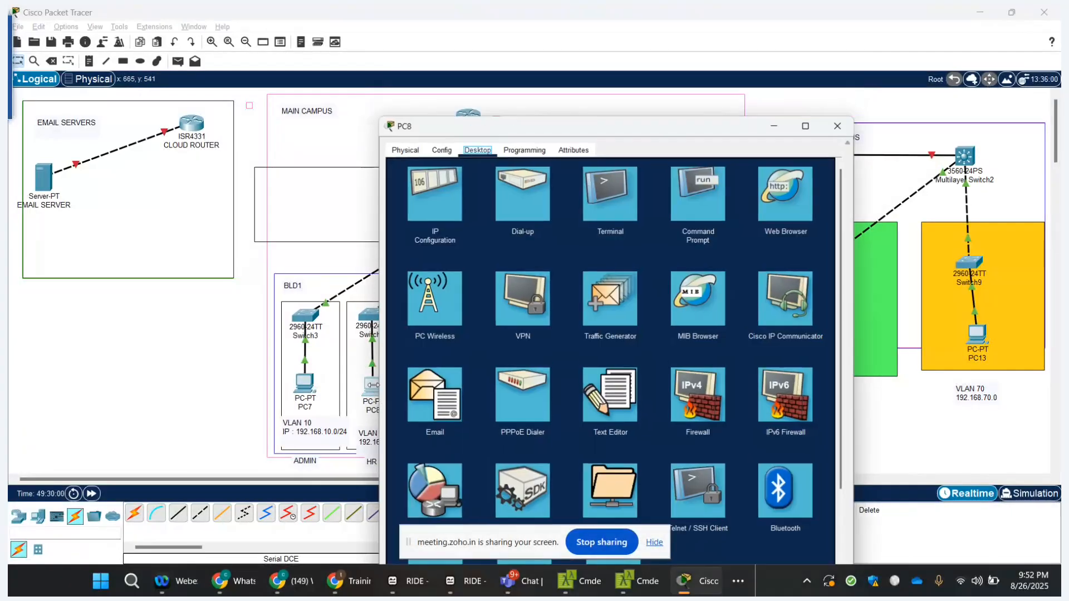
click(445, 158)
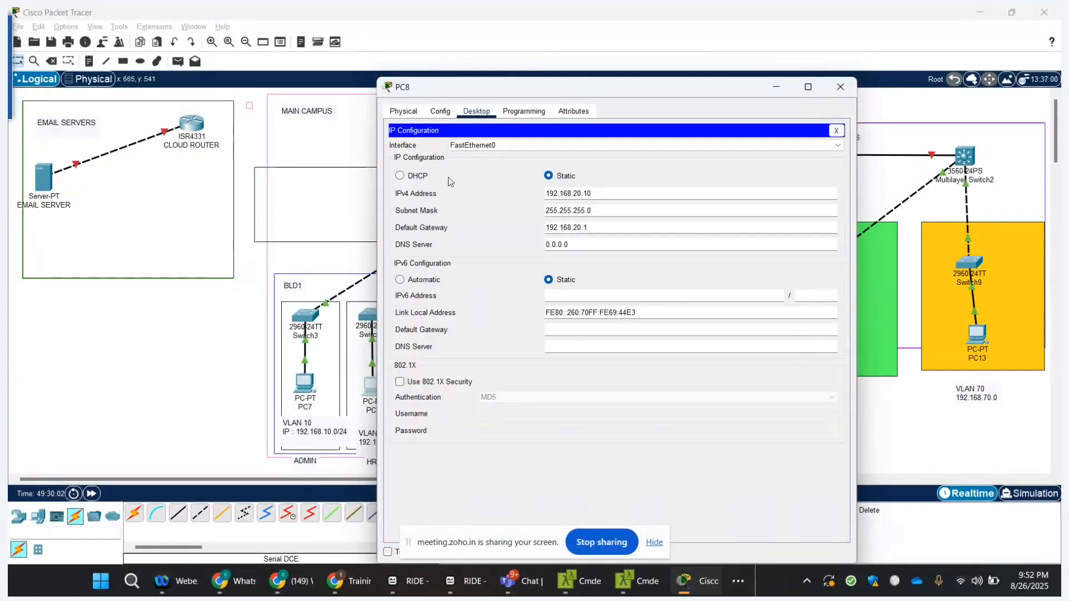
click(413, 176)
click(548, 176)
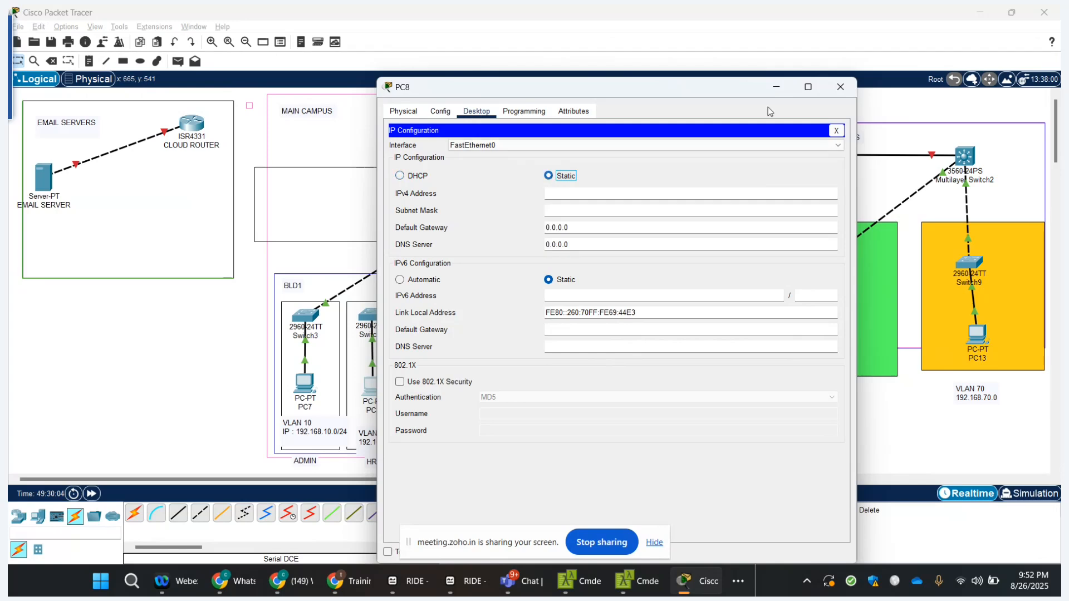
click(842, 84)
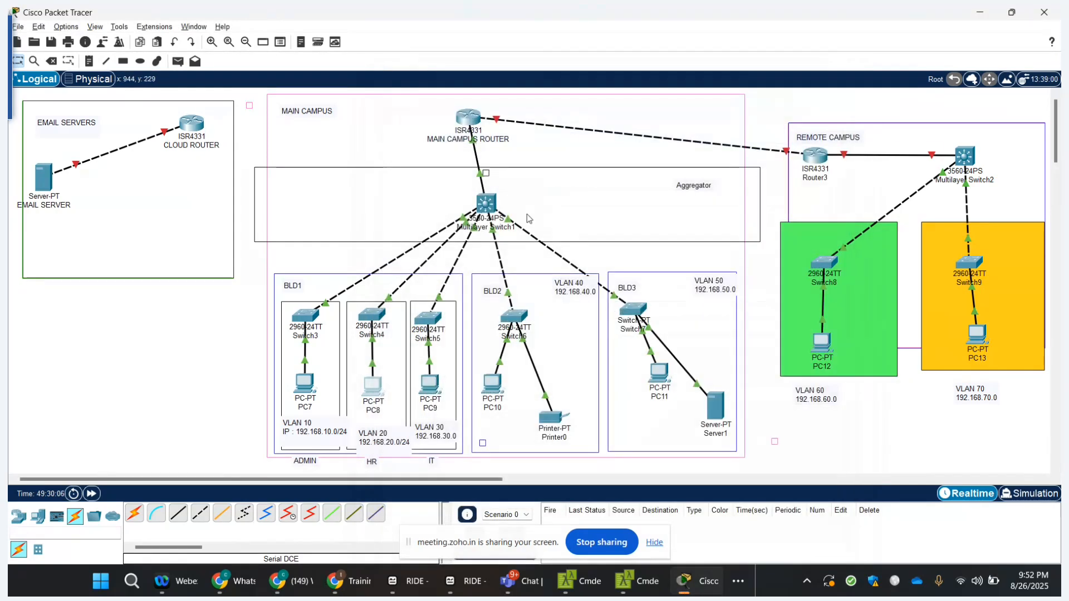
- Open the main campus router's CLI and enter global configuration mode with conf terminal
click(468, 117)
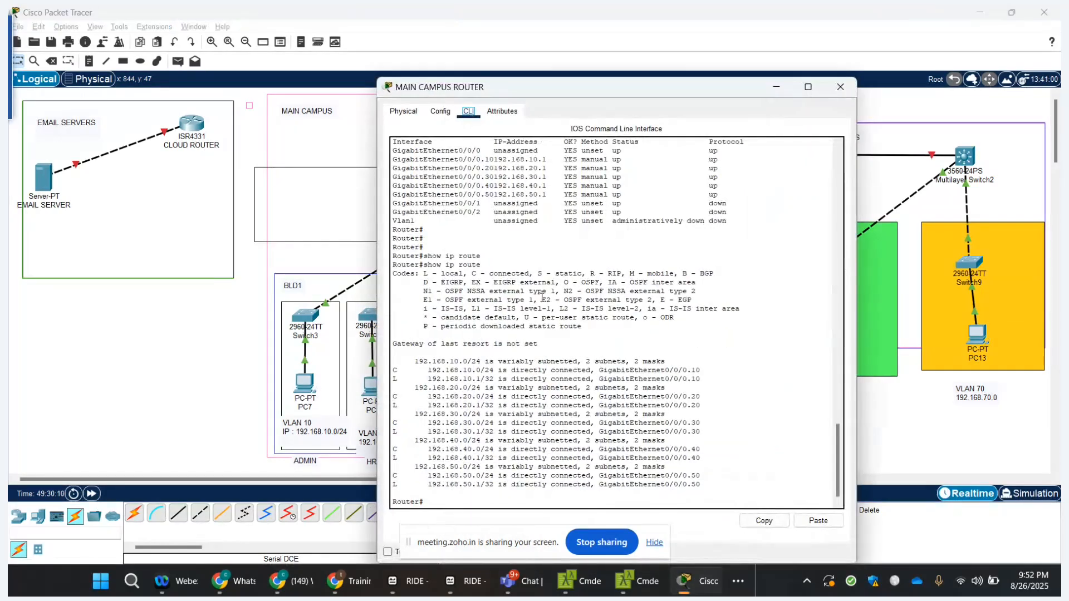
key(Return)
key(Return)
key(Return)
key(Return)
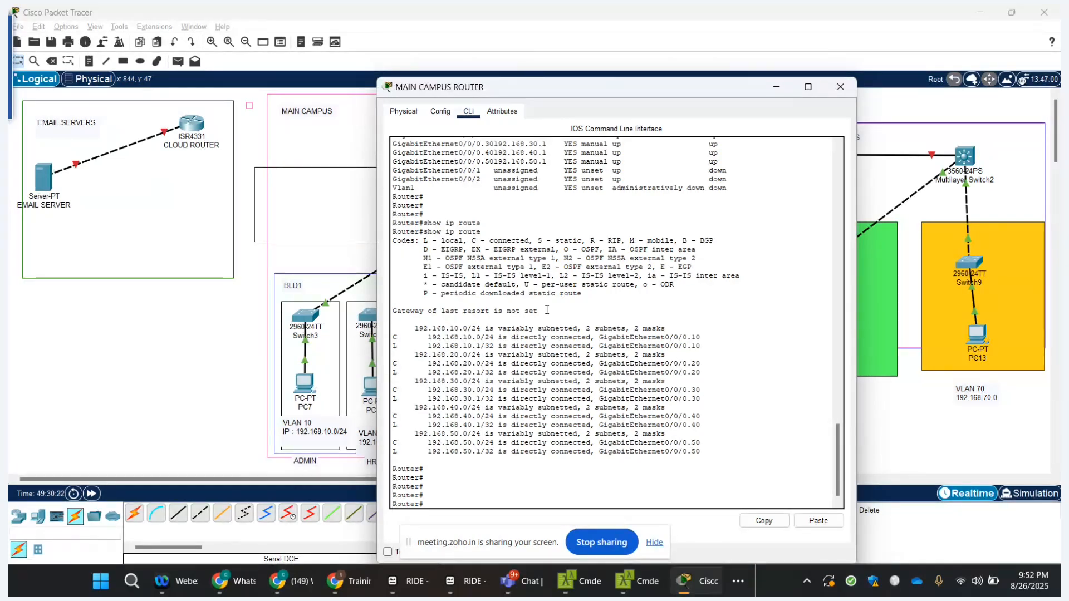
text(conf t)
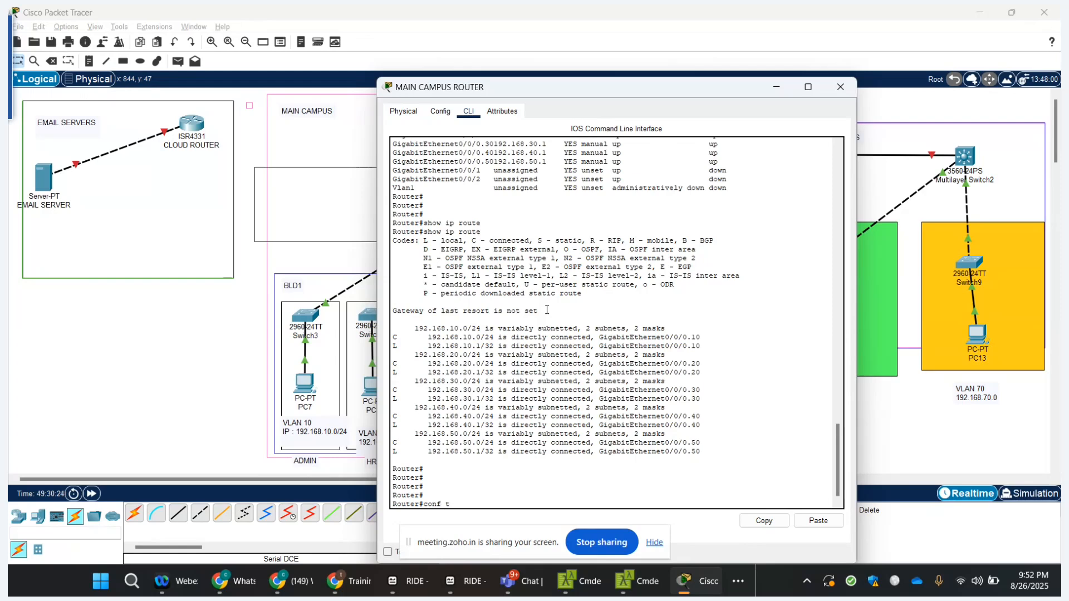
key(Tab)
key(Return)
key(Return)
key(Return)
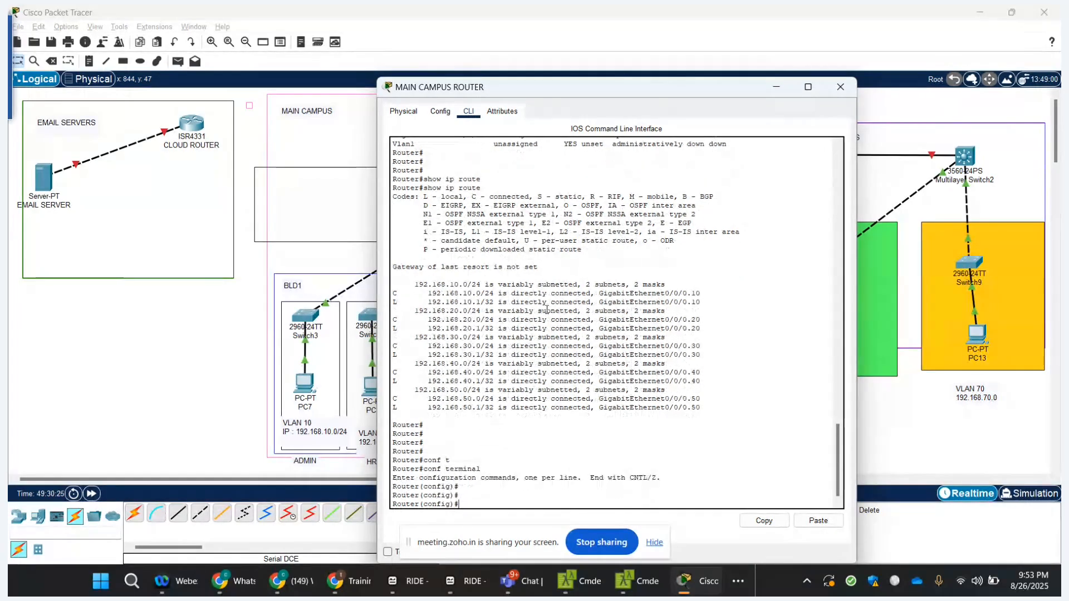
- Enable the DHCP service on the main campus router with service dhcp
text(ser)
key(Tab)
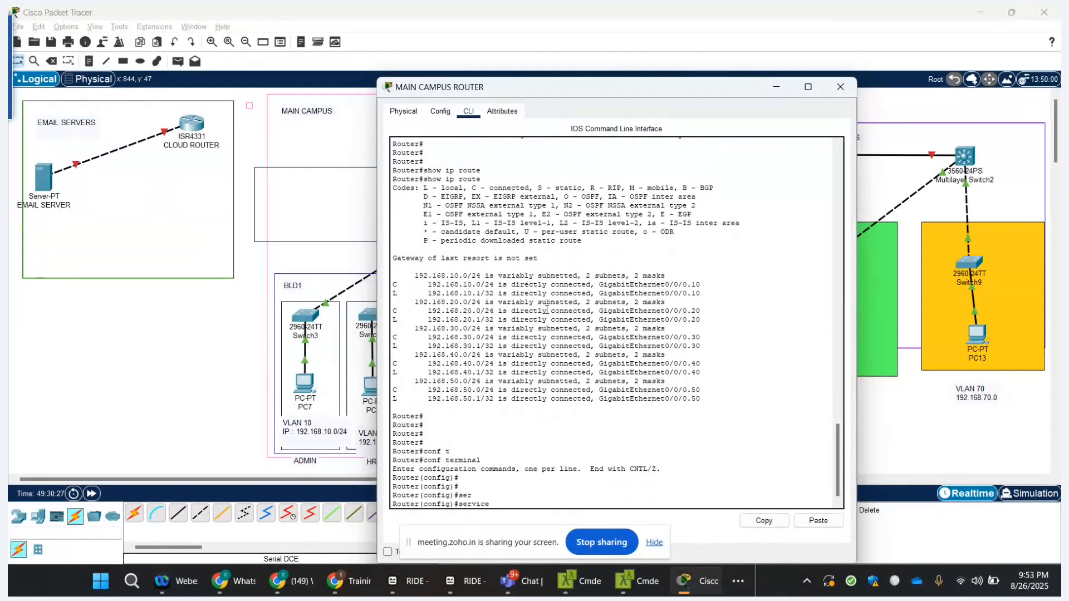
text(dhc)
key(Tab)
key(Return)
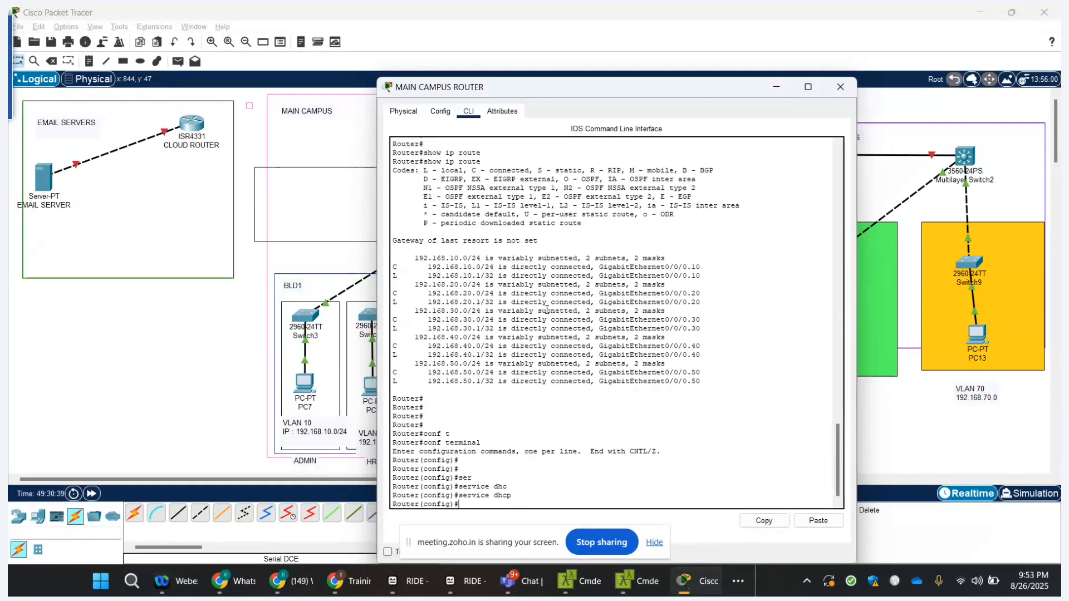
- Create a DHCP pool named ADMIN-BLOCK on the main campus router
text(ip p)
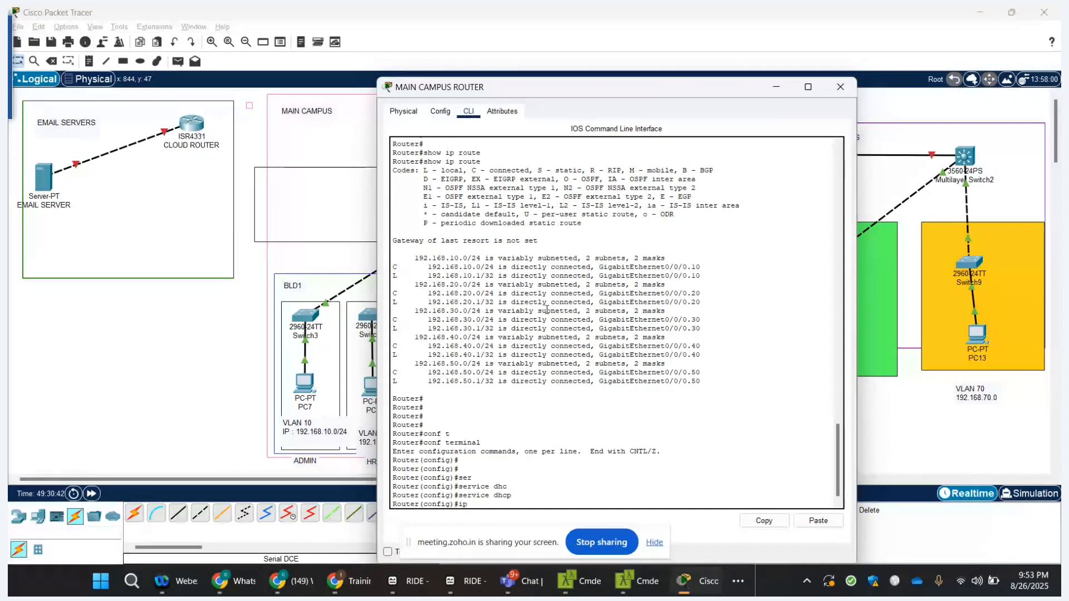
text(c)
key(Tab)
text(pool)
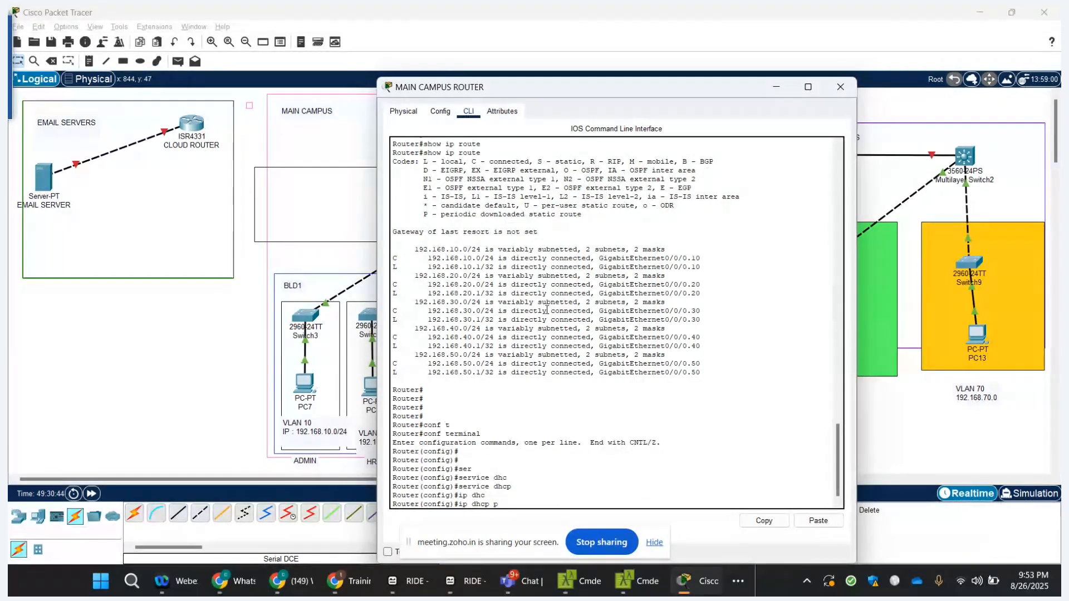
text( ADMIN)
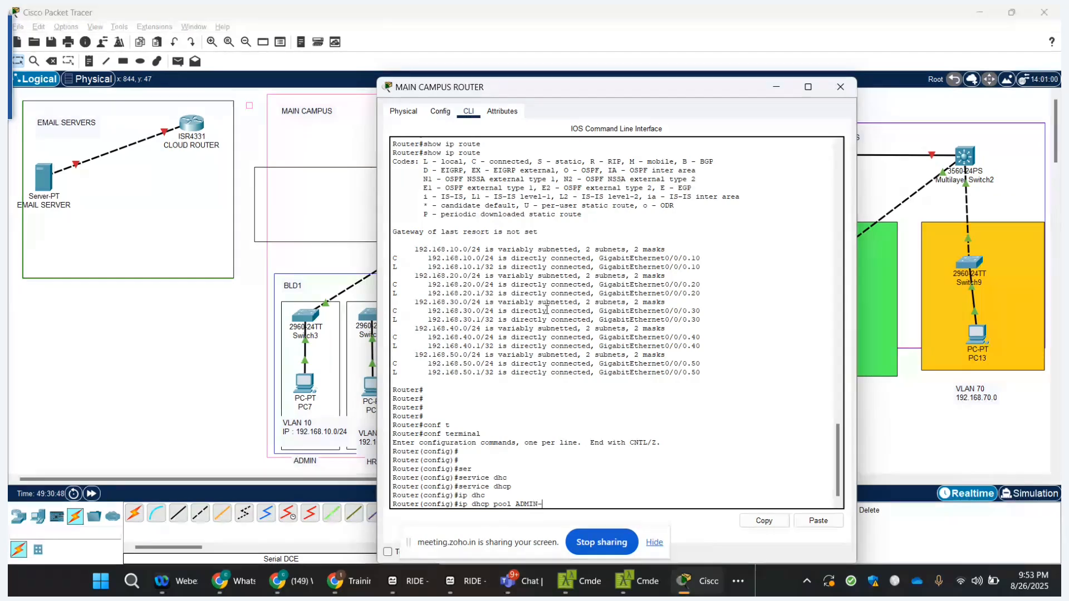
text(-BLOCK)
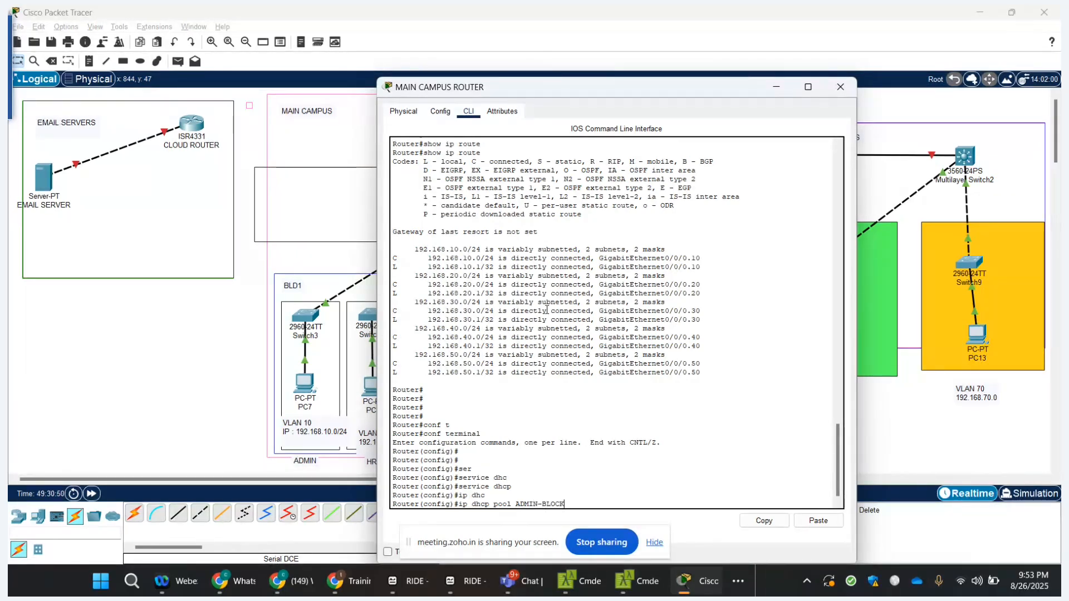
key(Return)
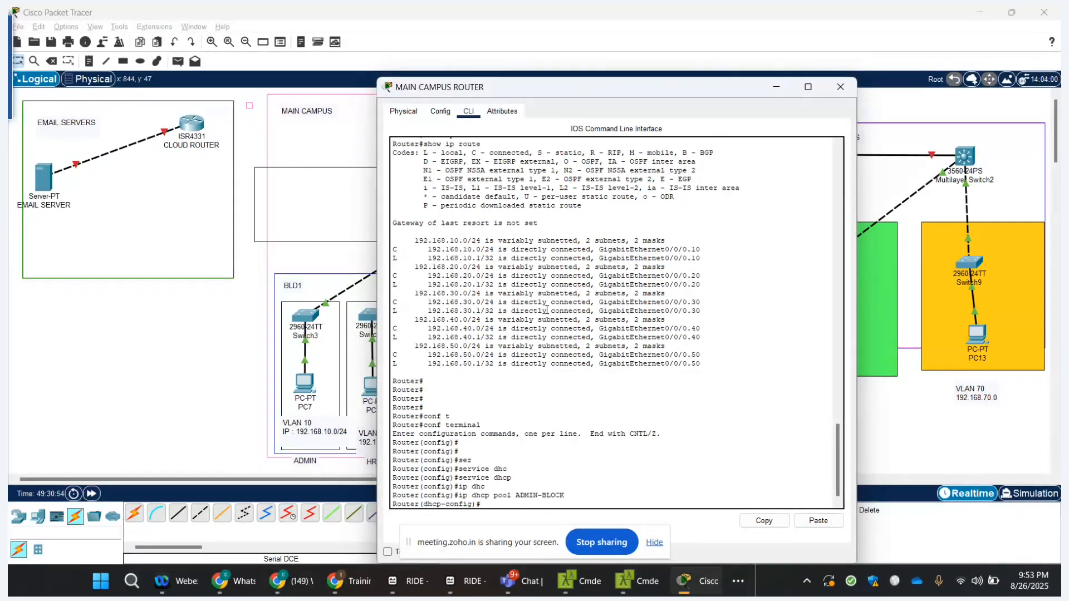
- Assign the network 192.168.10.0 with mask 255.255.255.0 to the ADMIN-BLOCK pool
text(net)
key(Tab)
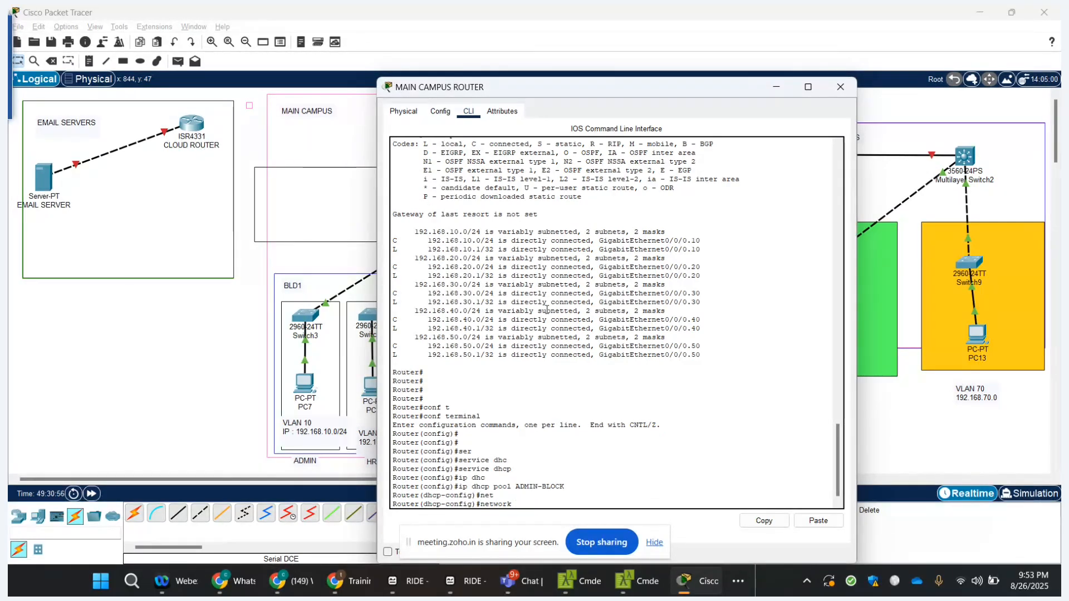
text(192.16)
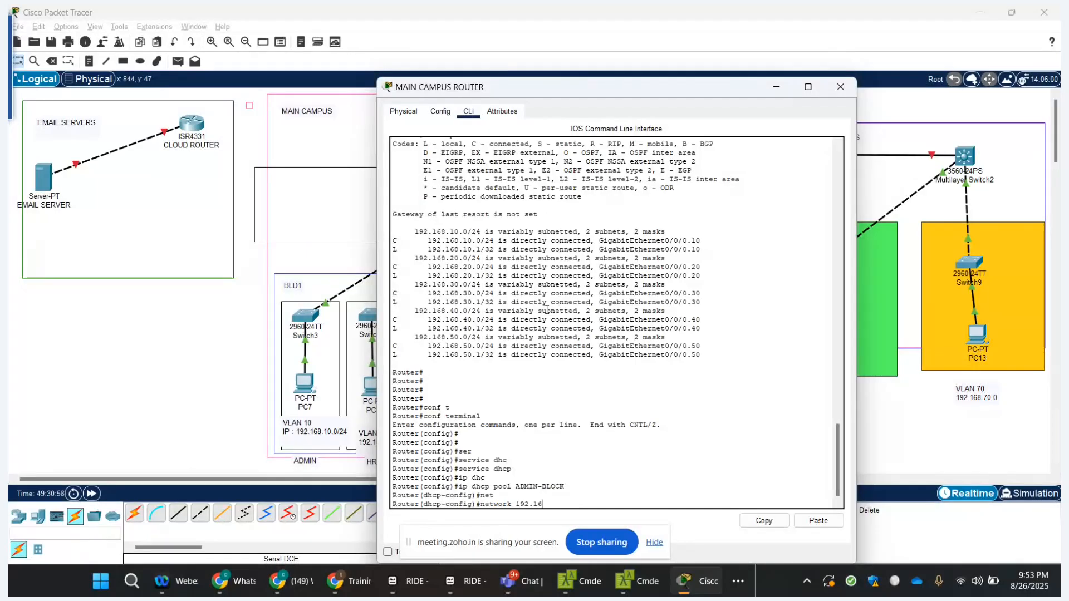
text(8.10.0)
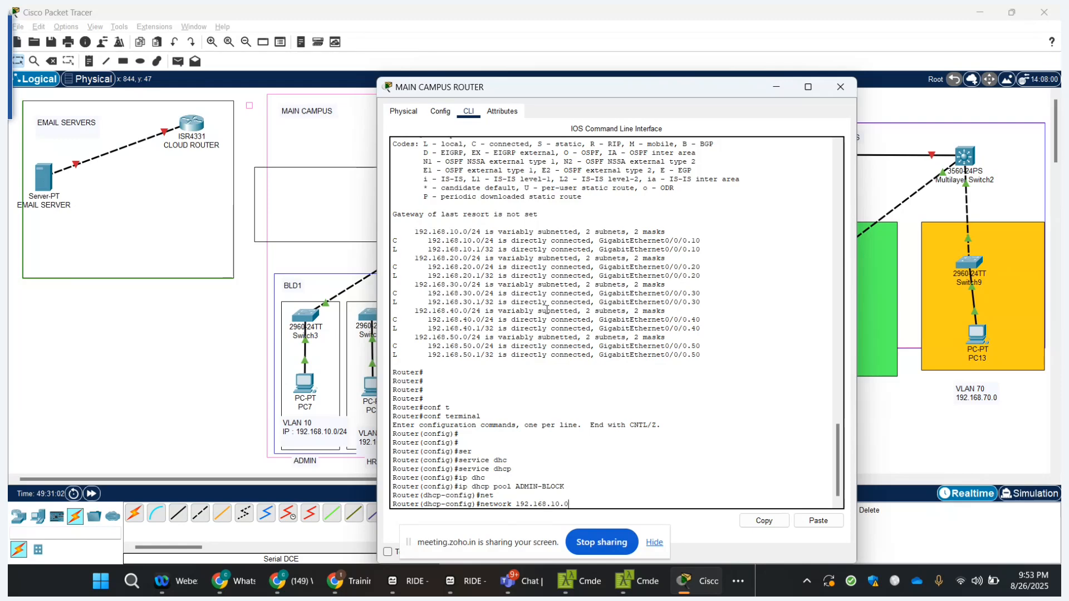
text( 255.255.25)
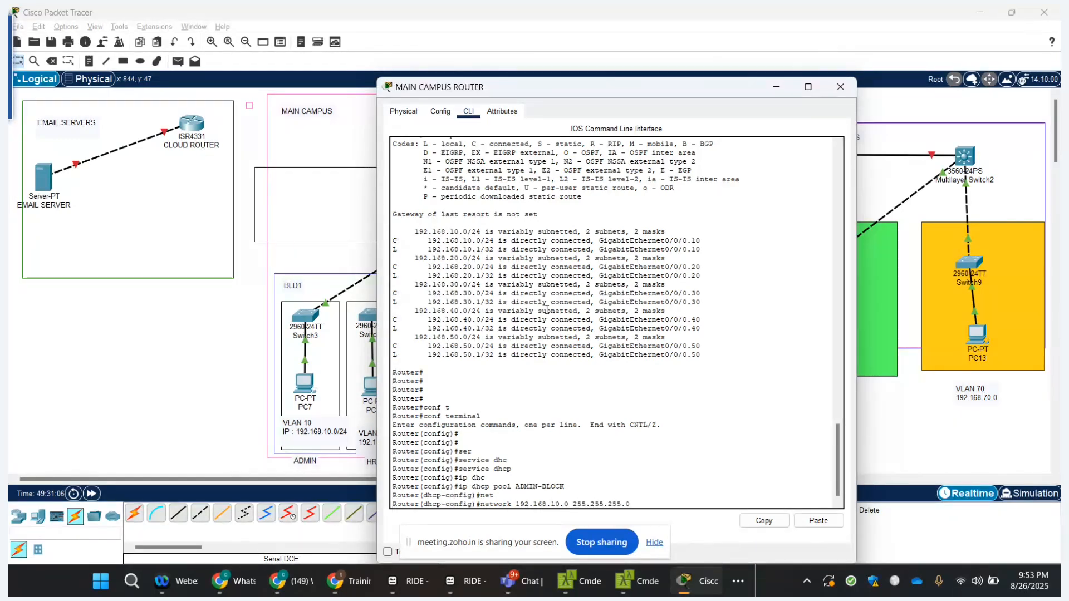
text(5.0)
key(Return)
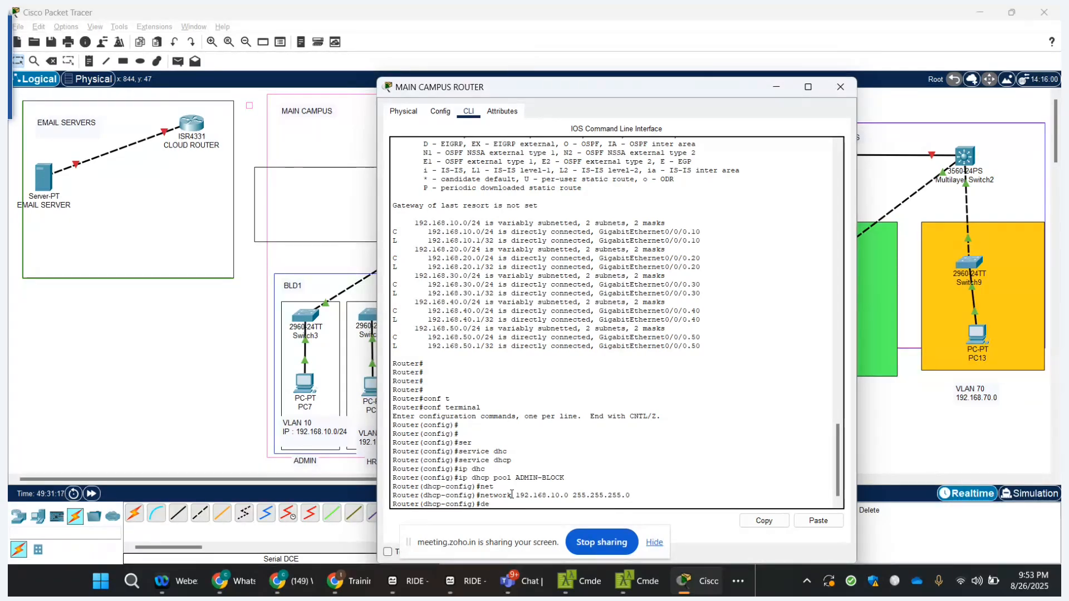
- Set the ADMIN-BLOCK pool's default router to 192.168.10.1
text(def)
key(Tab)
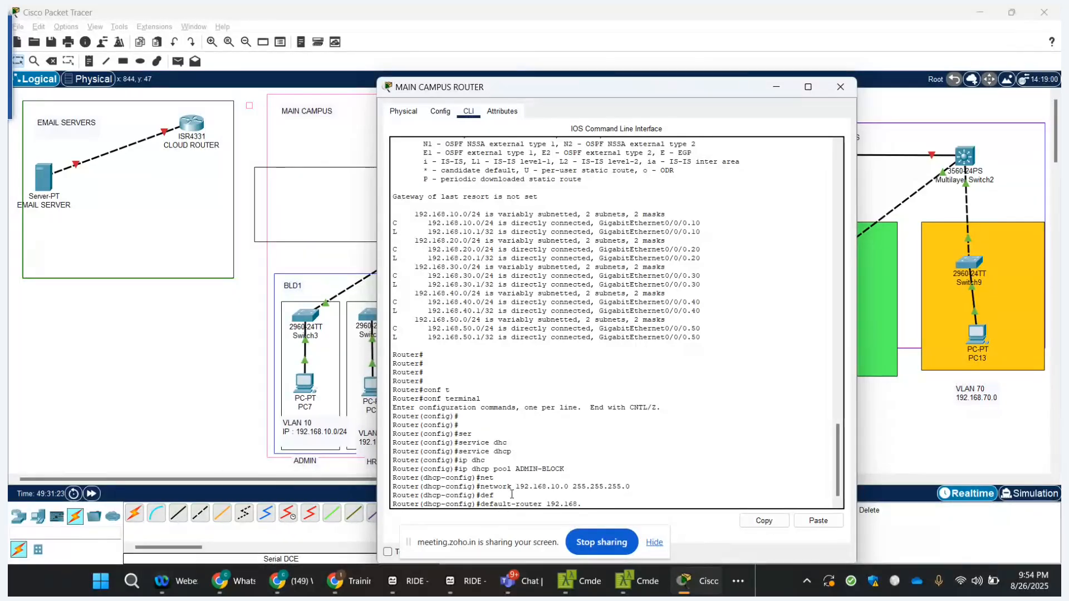
text(192.168.10.1)
key(Return)
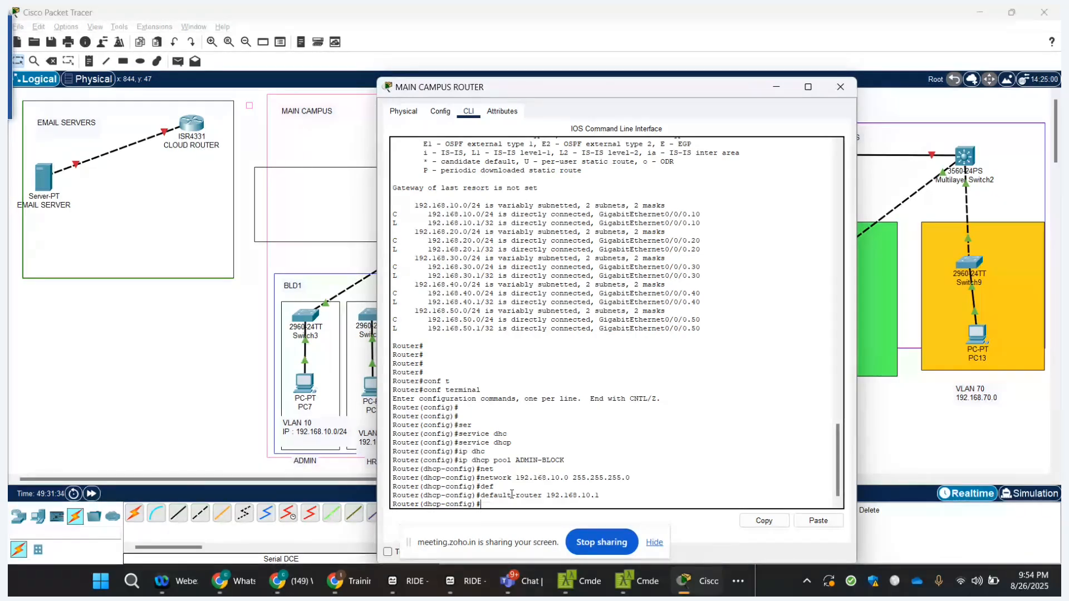
- Set the ADMIN-BLOCK pool's DNS server to 192.168.10.1
text(ns)
key(Tab)
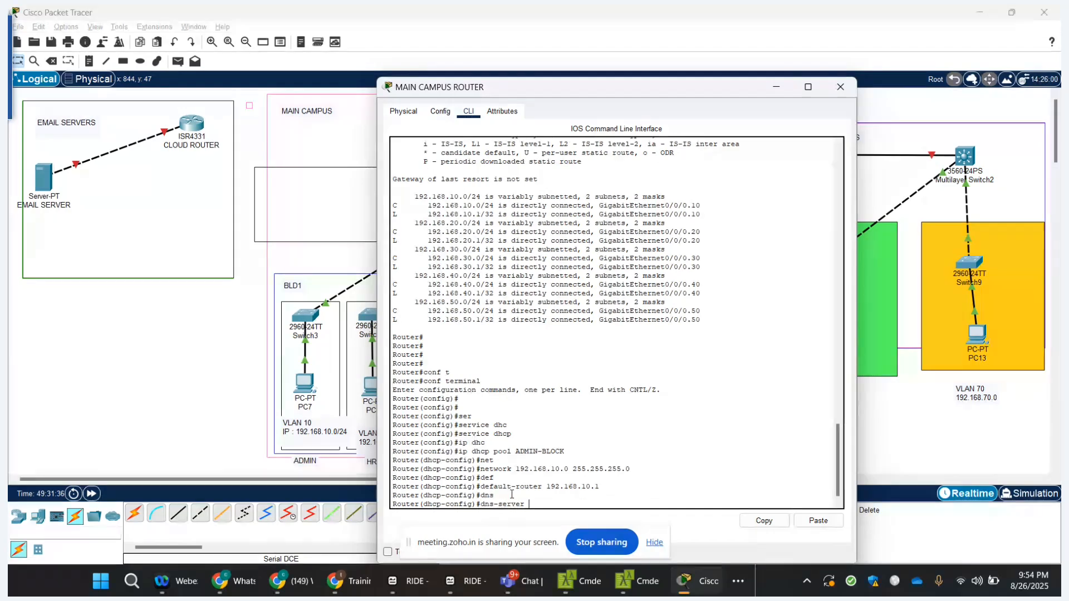
text(192.168.10.1)
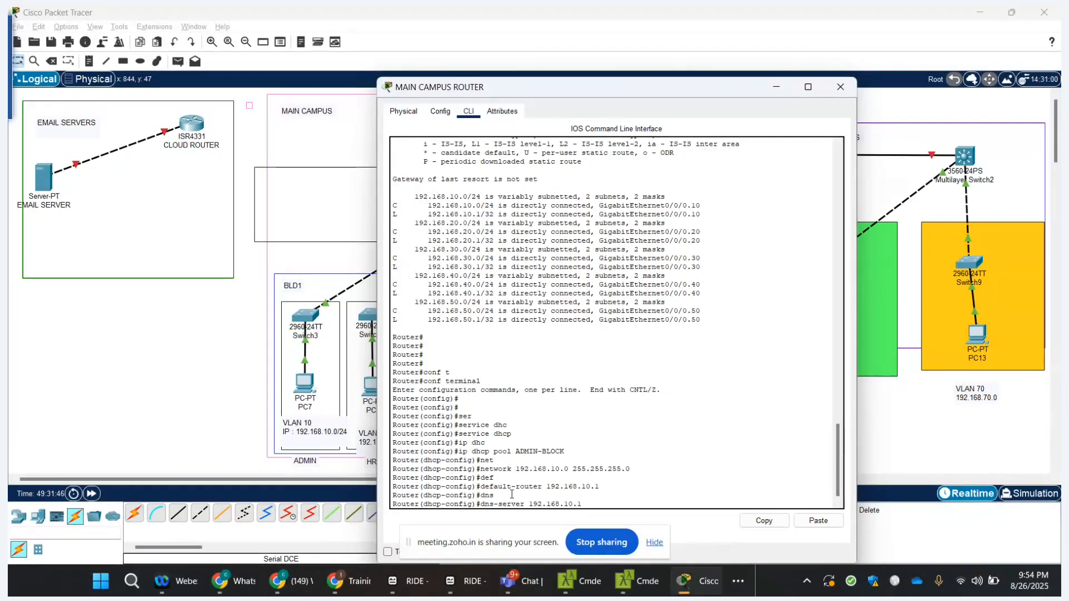
key(Return)
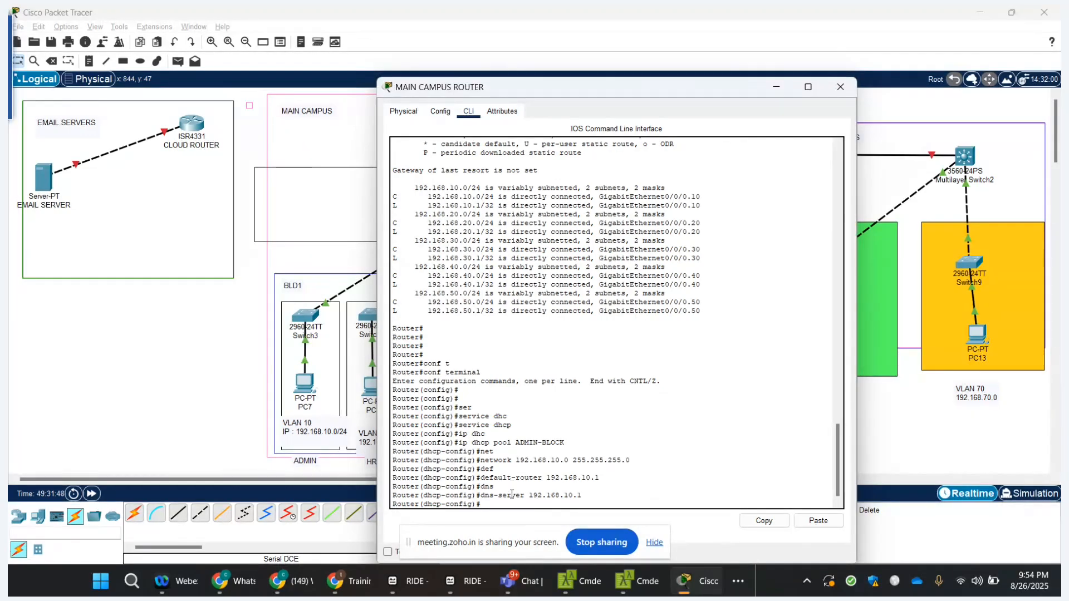
key(Return)
key(Return)
key(Return)
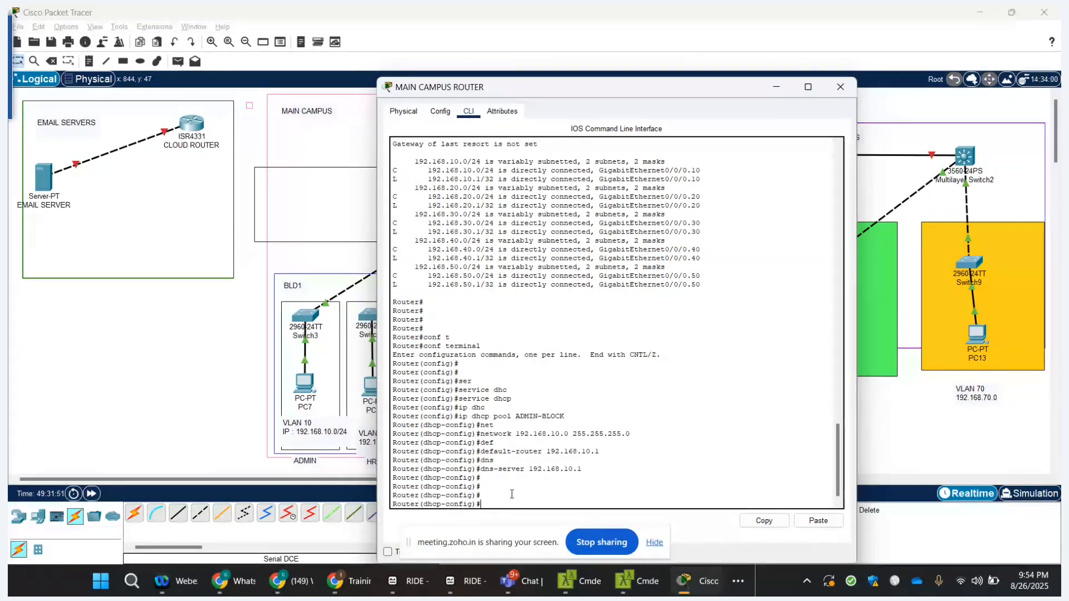
- Try to save the router configuration from DHCP pool configuration mode with do writ
text(w)
key(BackSpace)
text(do wri)
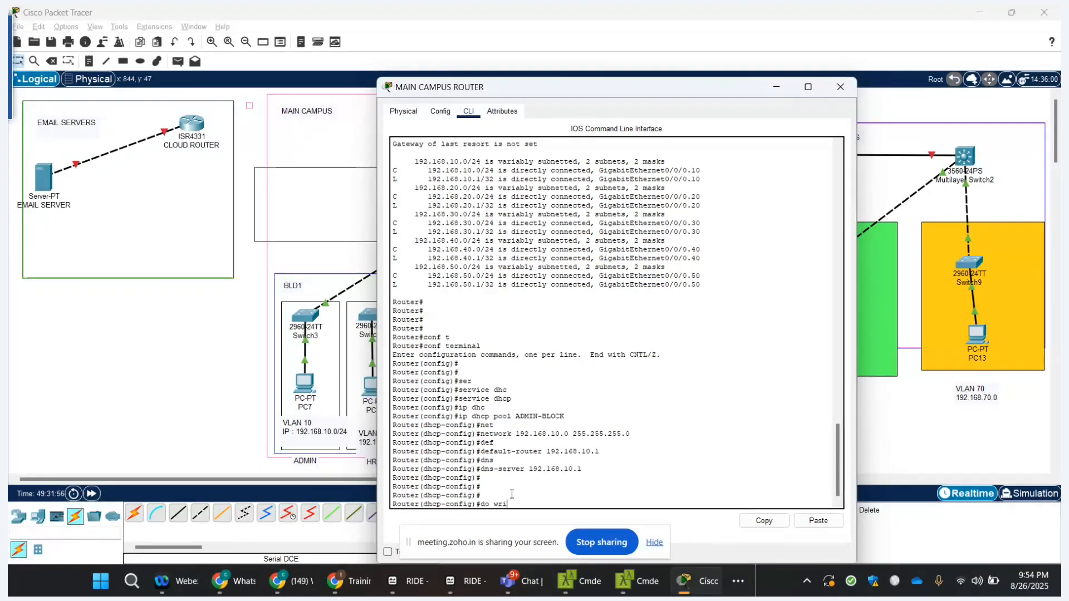
text(t)
key(Tab)
key(Return)
key(Return)
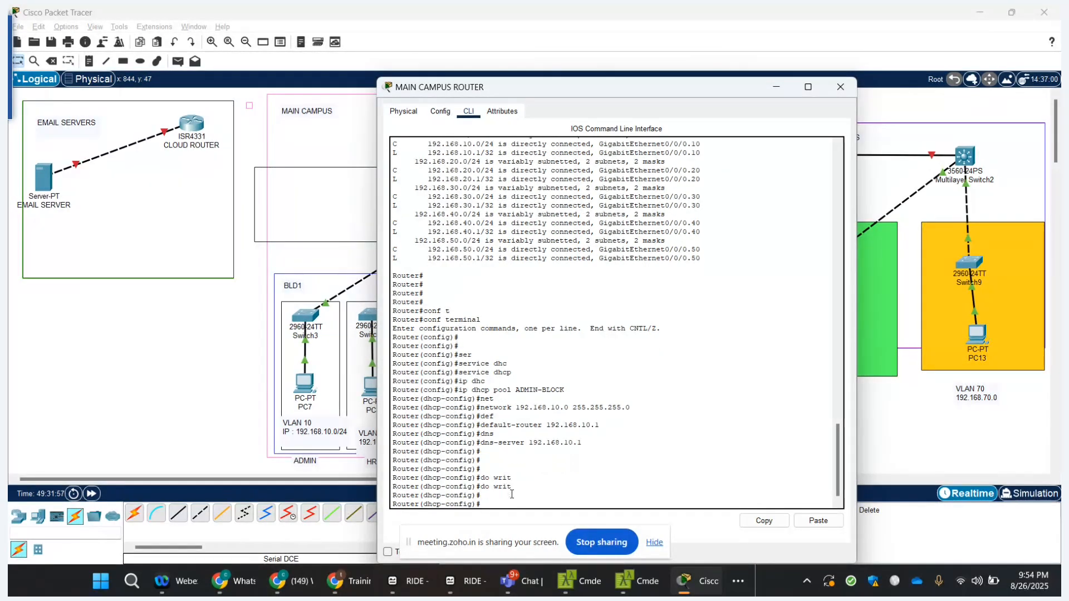
- Leave configuration mode with end and save the router configuration with write
text(end)
key(Return)
key(Return)
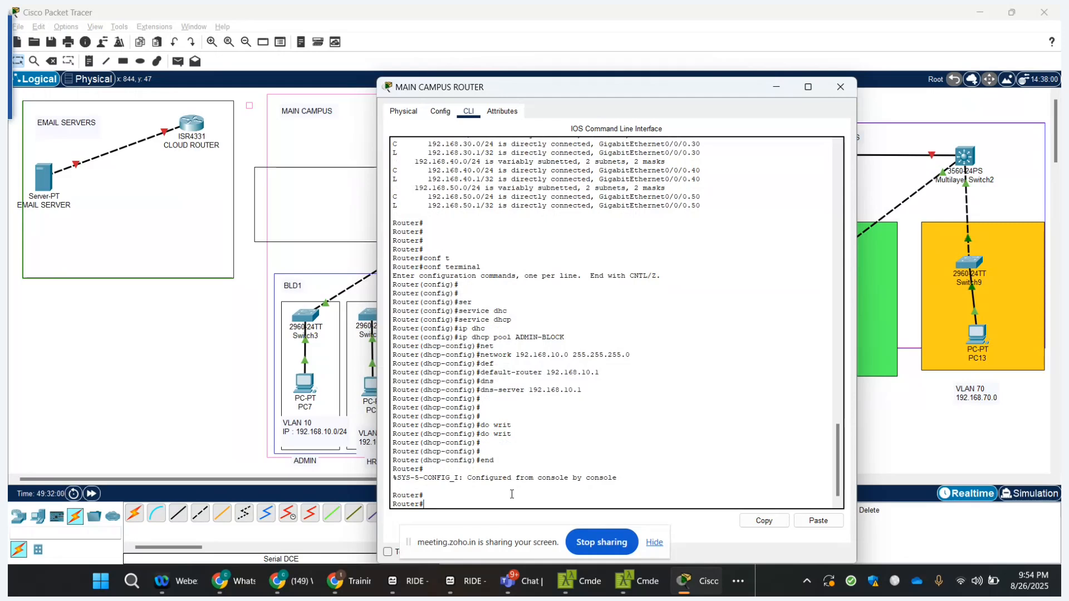
text(wri)
key(Tab)
key(Return)
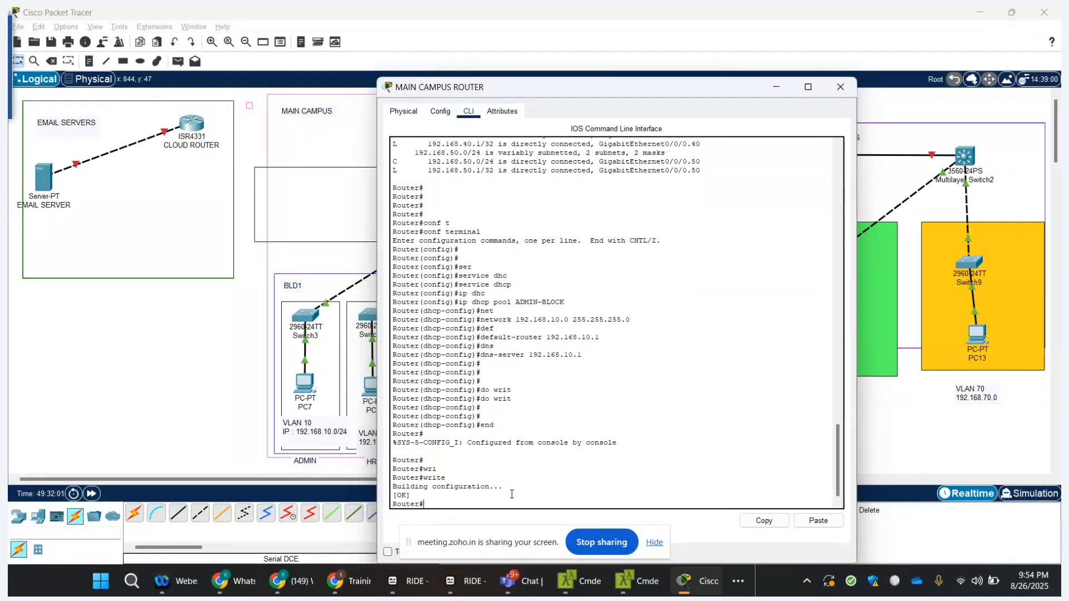
key(Return)
key(Return)
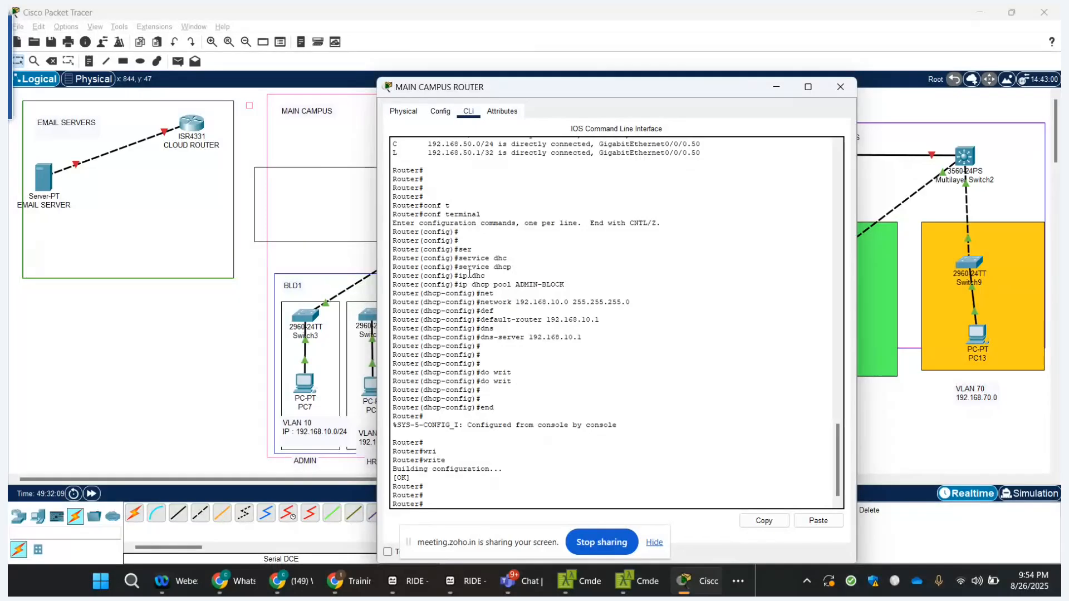
drag(468, 276, 663, 465)
click(662, 465)
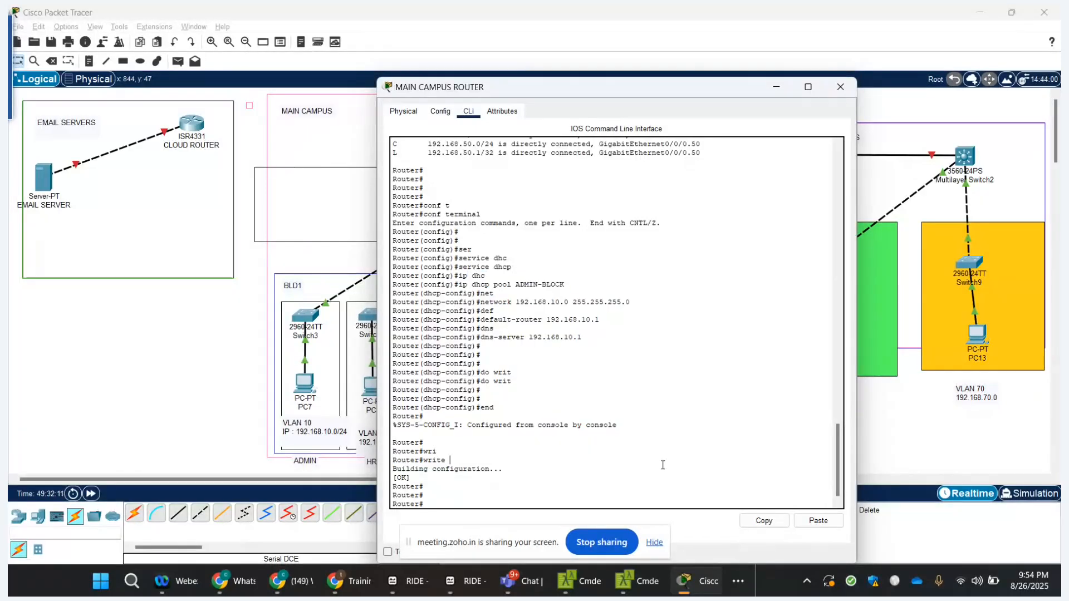
- Check the IPv4 settings in PC7's IP configuration, then close the configuration page
click(303, 384)
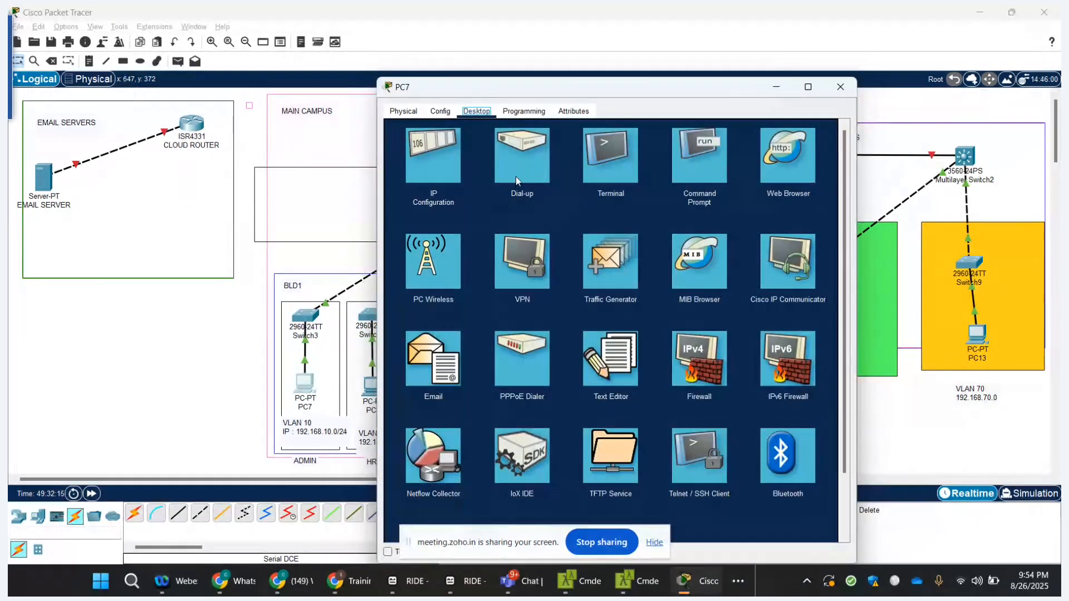
click(455, 155)
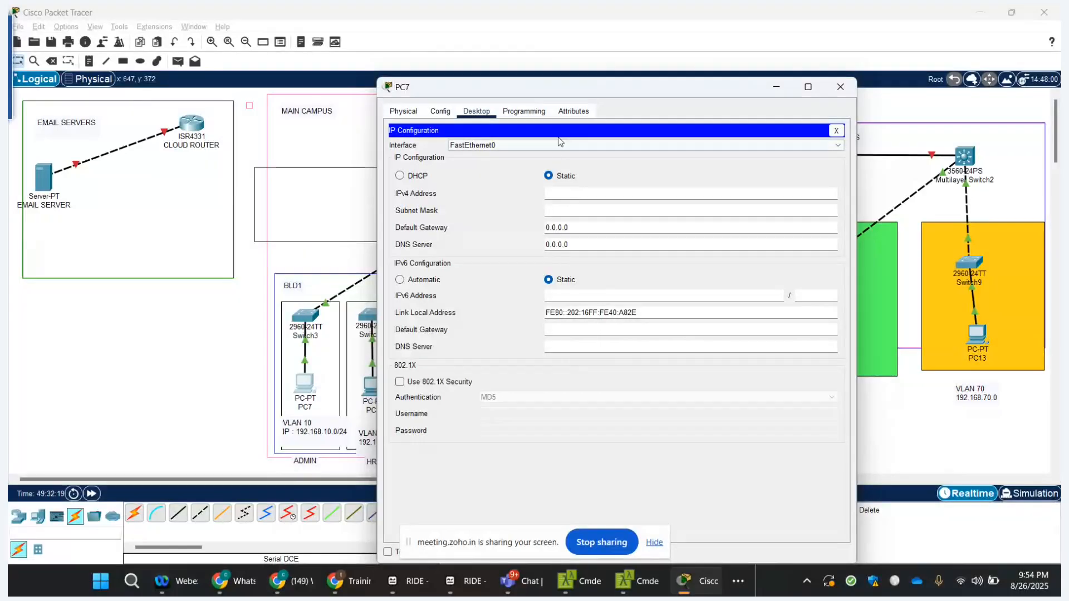
click(834, 130)
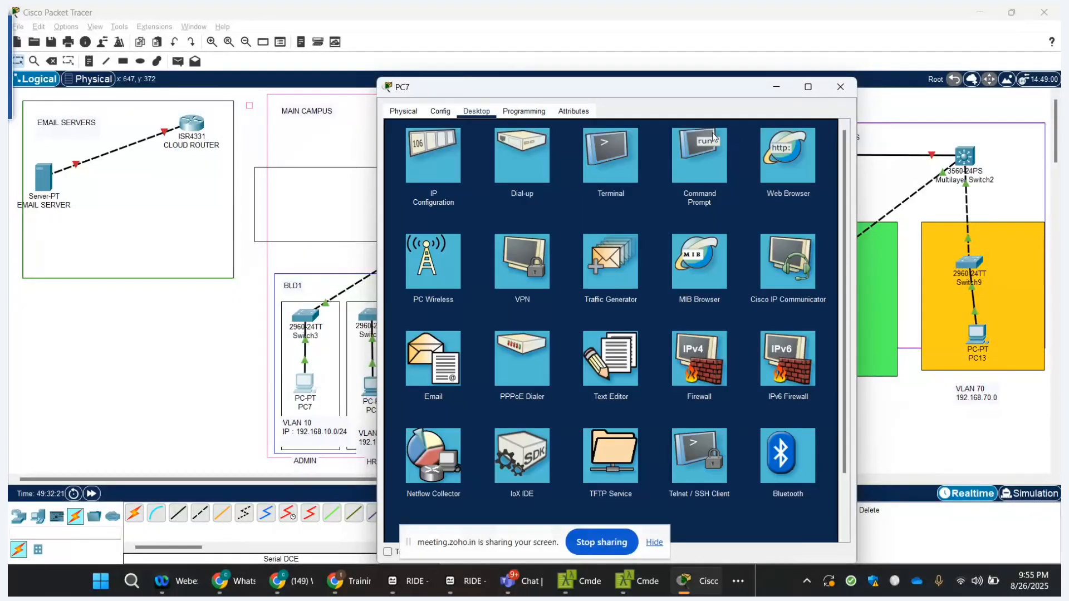
- Check PC7's current IP settings by running ipconfig in its command prompt, and close the PC7 window
click(696, 162)
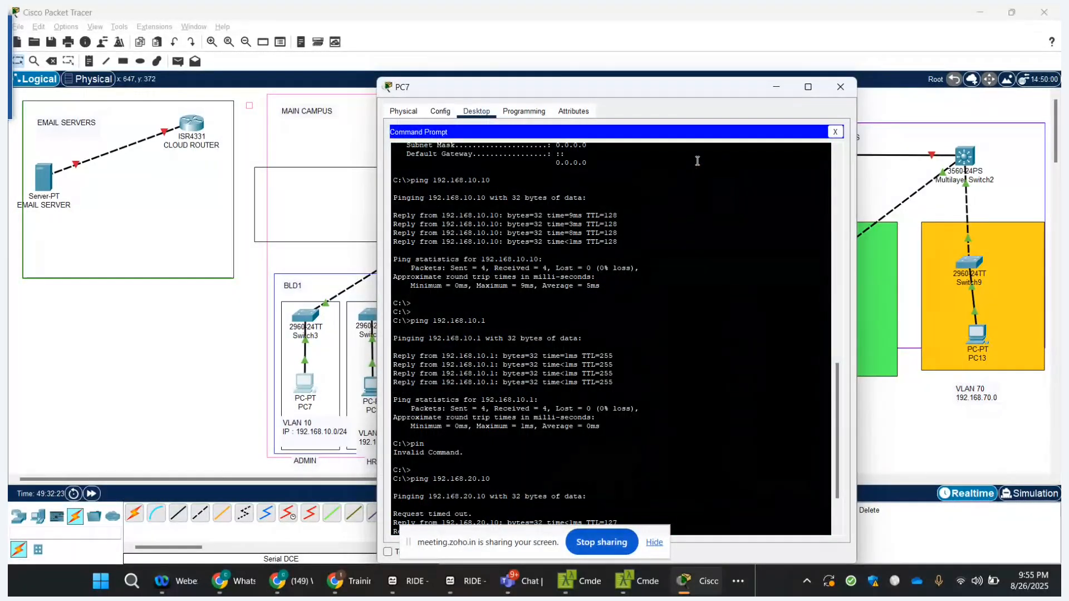
drag(682, 91, 687, 27)
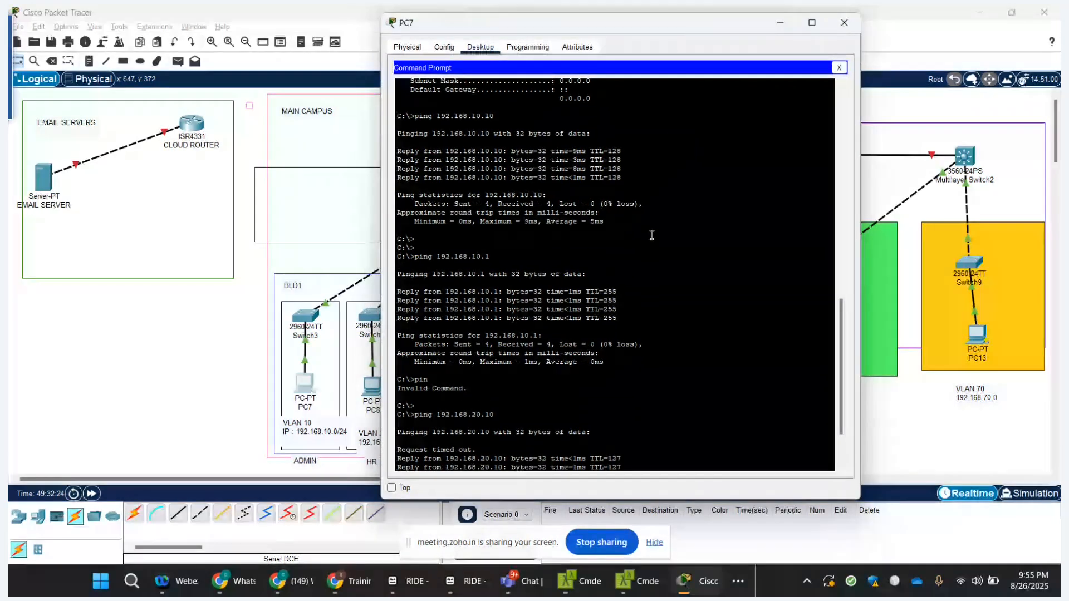
key(Return)
key(Return)
key(Return)
key(Return)
text(ipconfig)
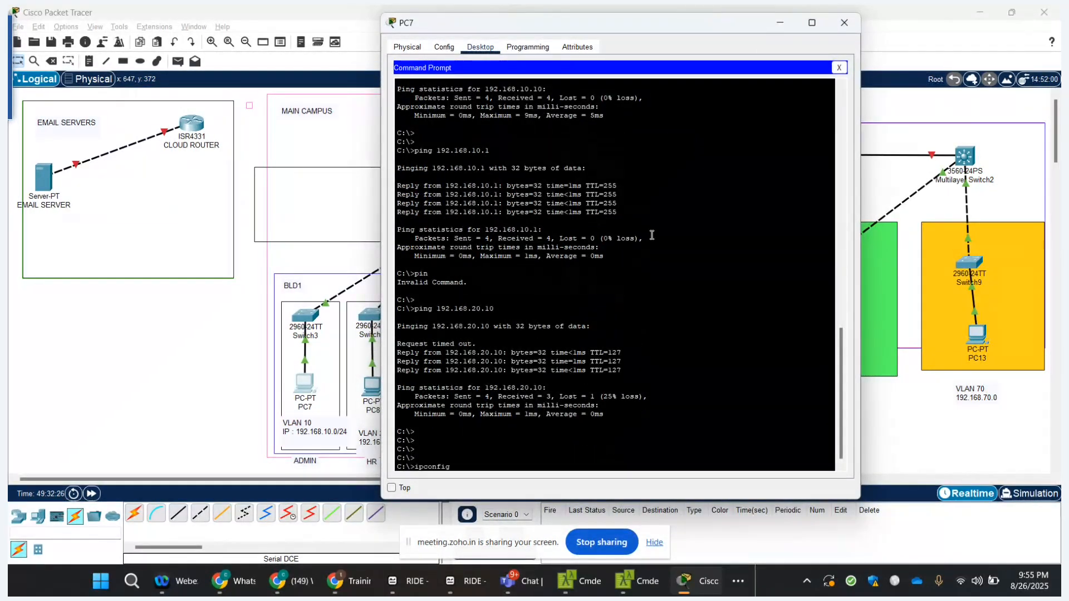
key(Return)
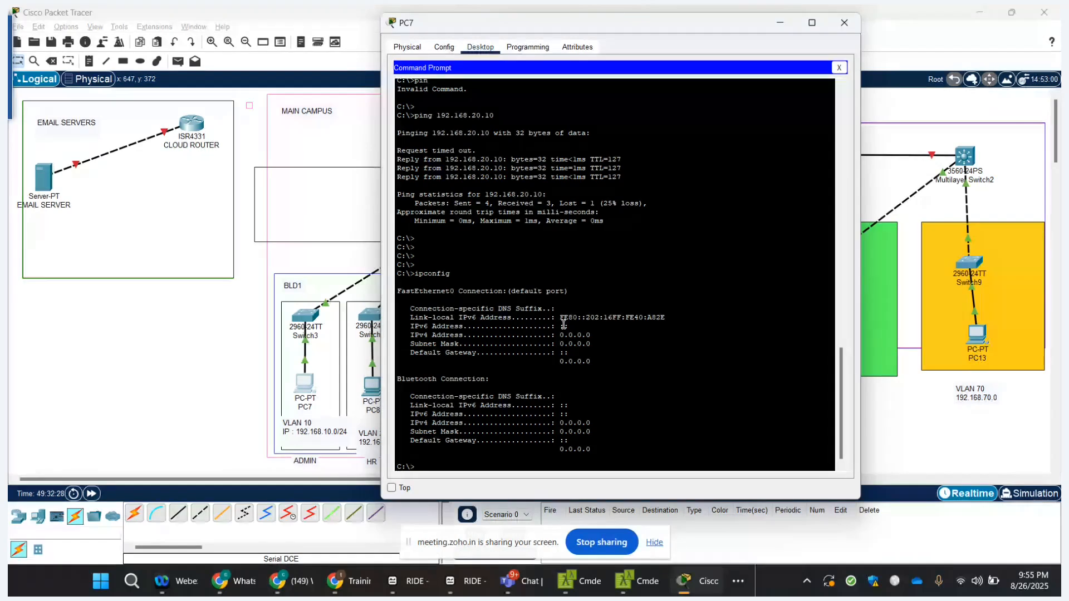
click(444, 47)
click(415, 50)
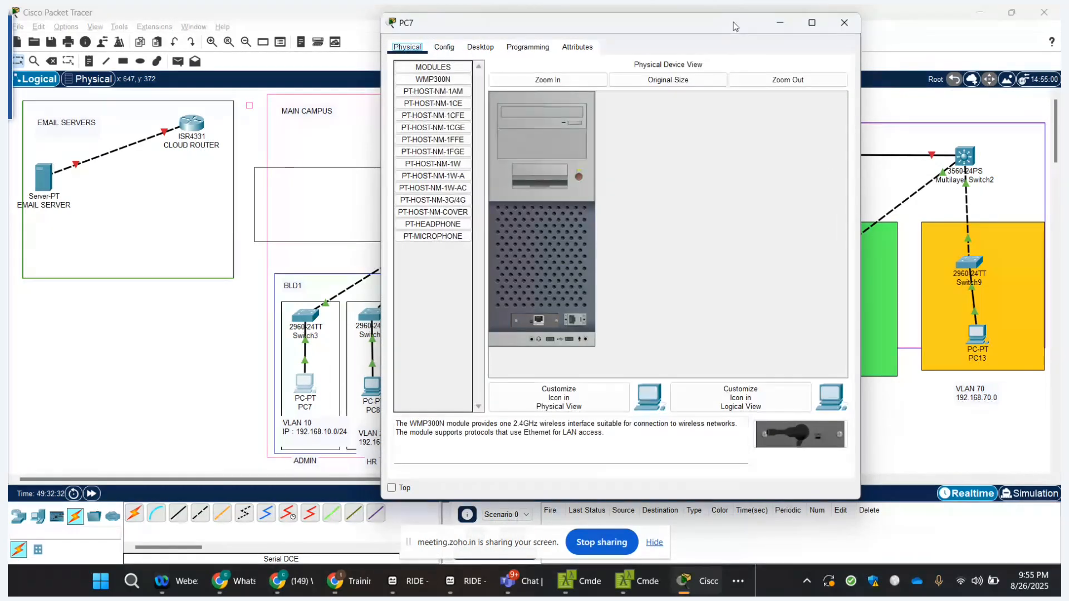
click(855, 27)
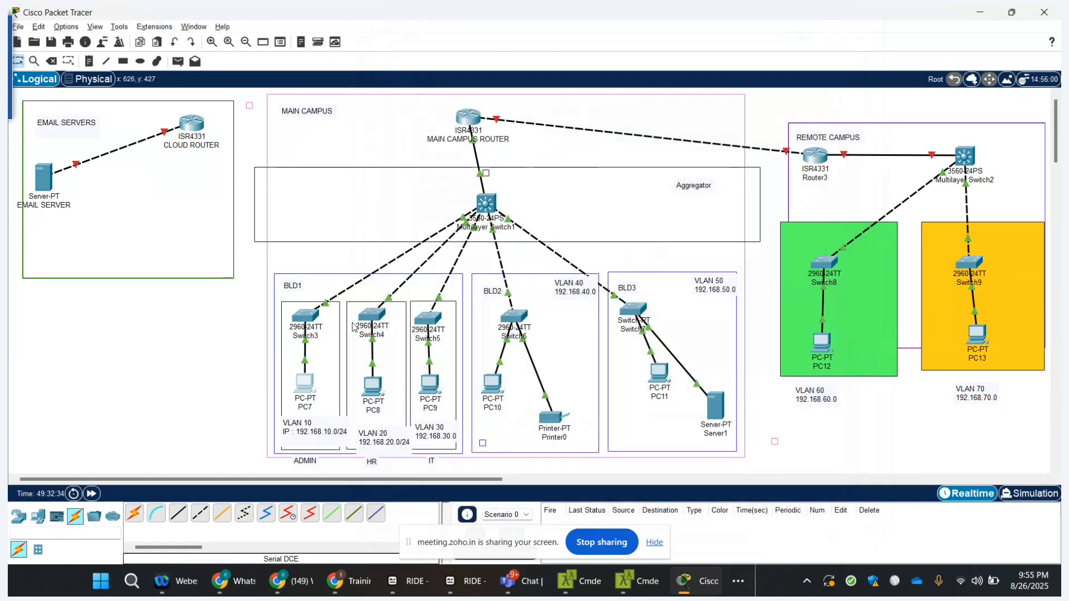
- Switch PC7's IPv4 configuration on FastEthernet0 from static to DHCP, and close the PC7 window
click(313, 375)
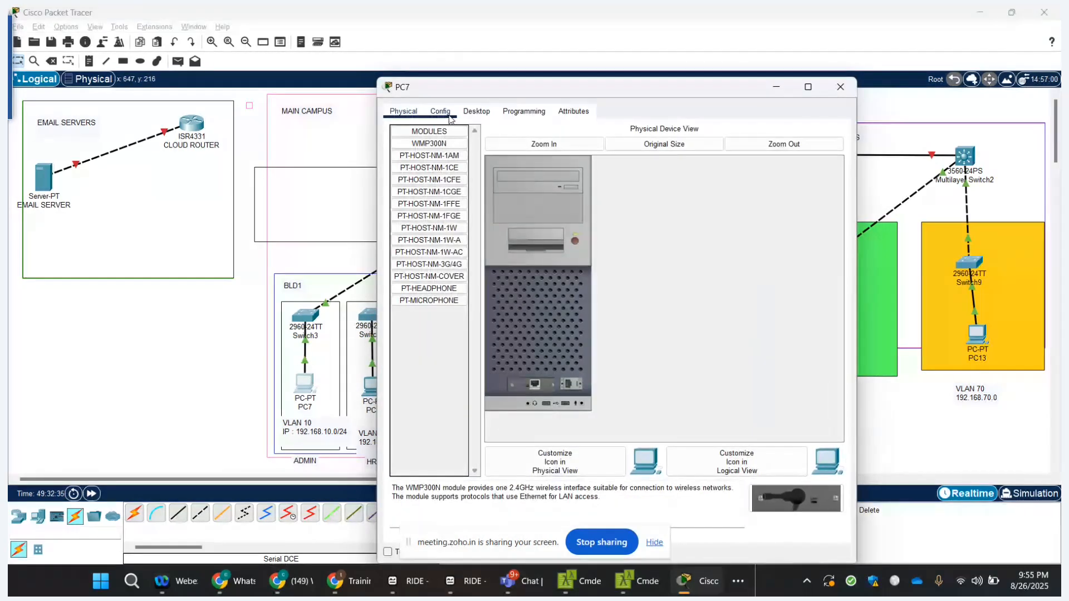
click(477, 111)
click(441, 151)
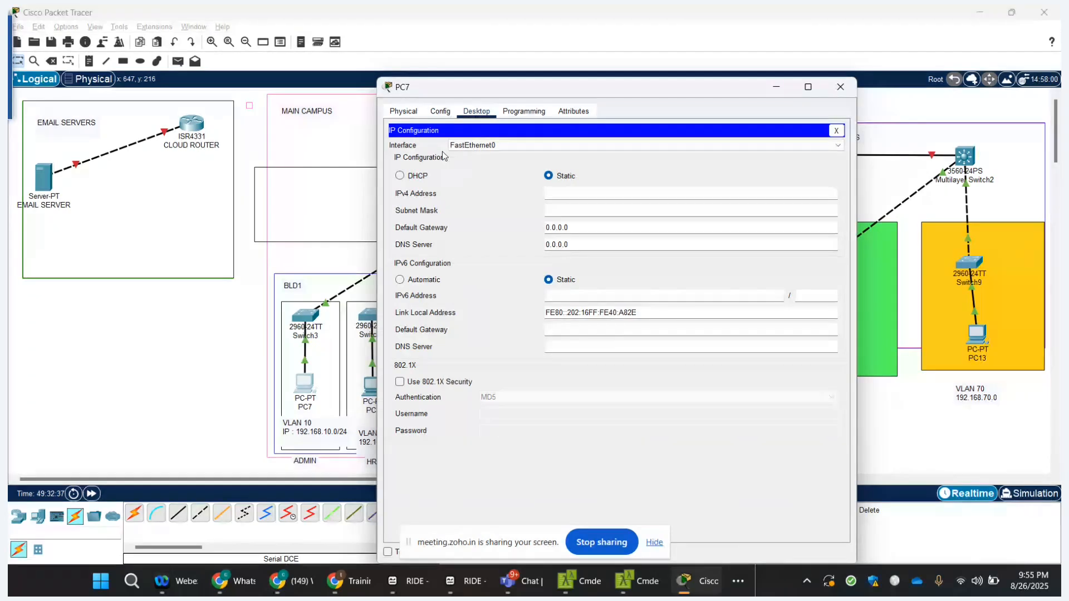
click(422, 177)
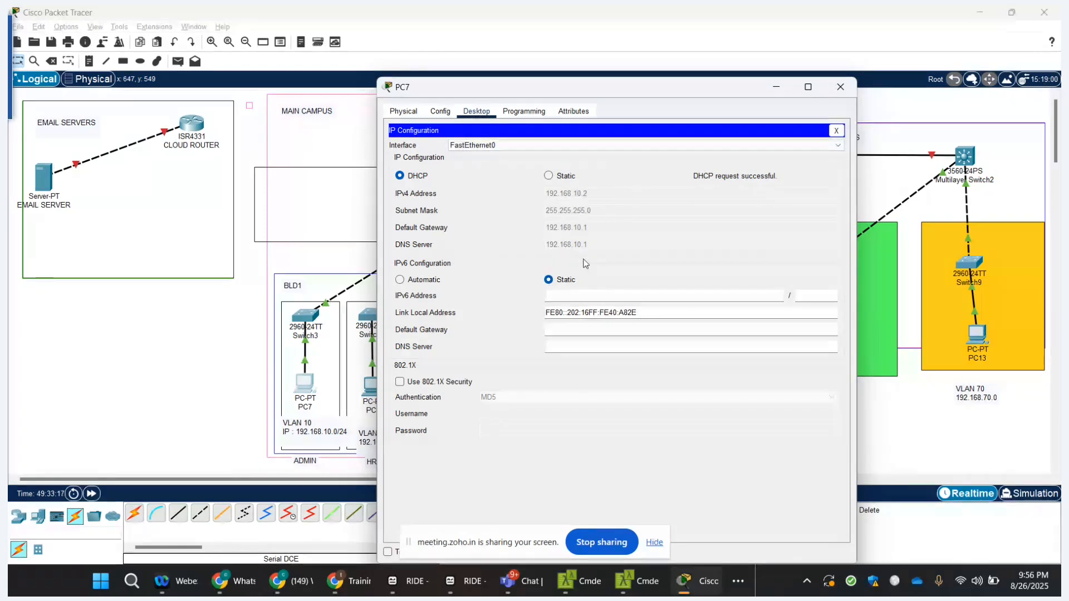
click(841, 85)
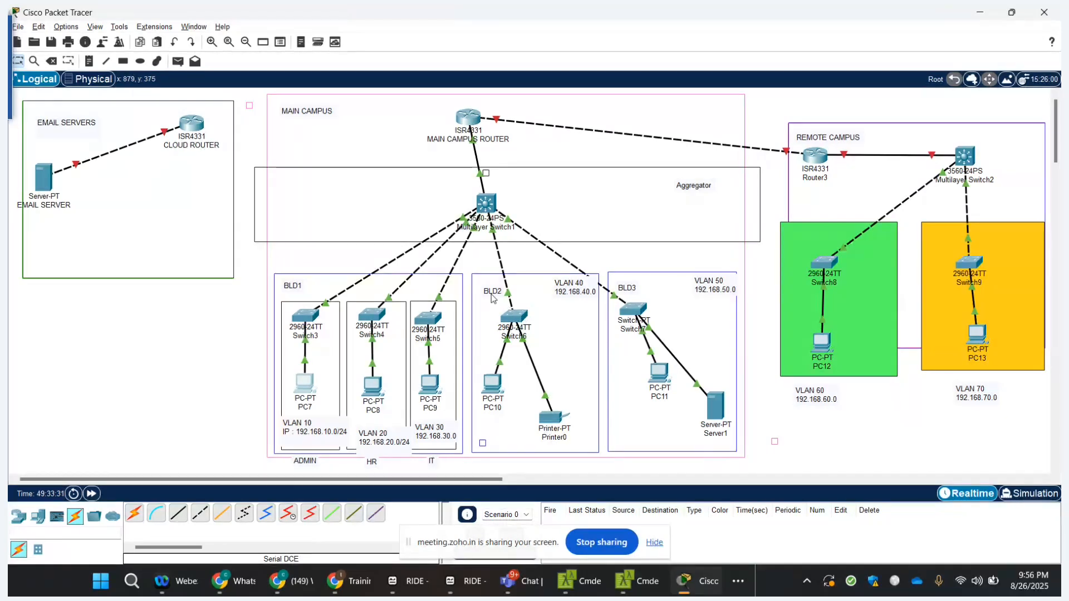
- Enter global configuration mode on MAIN CAMPUS ROUTER and create a DHCP pool named BLD2
click(467, 117)
key(Return)
key(Return)
key(Return)
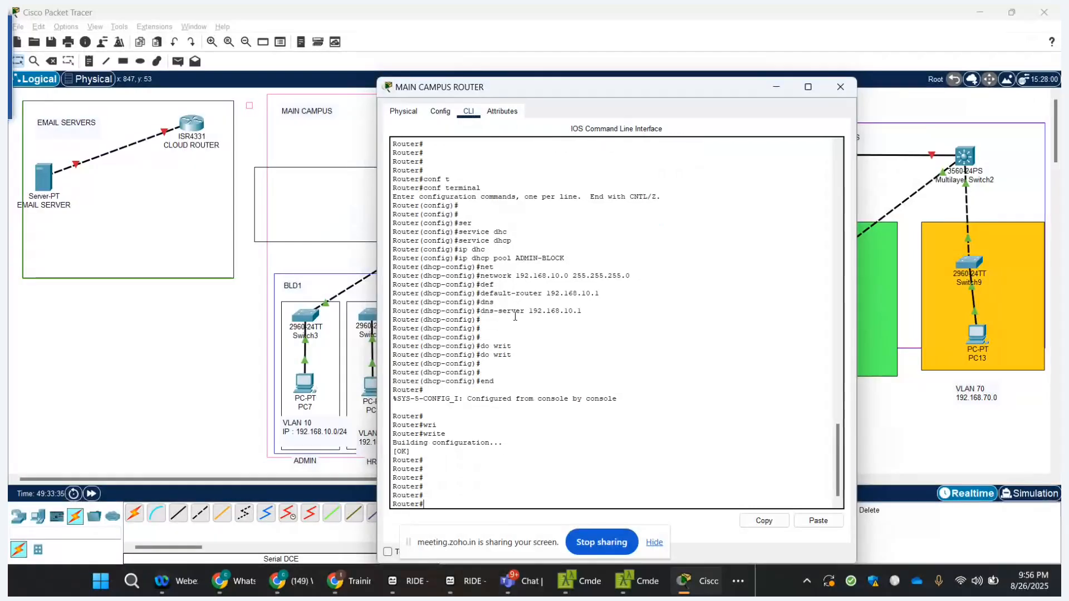
text(conf t)
key(Return)
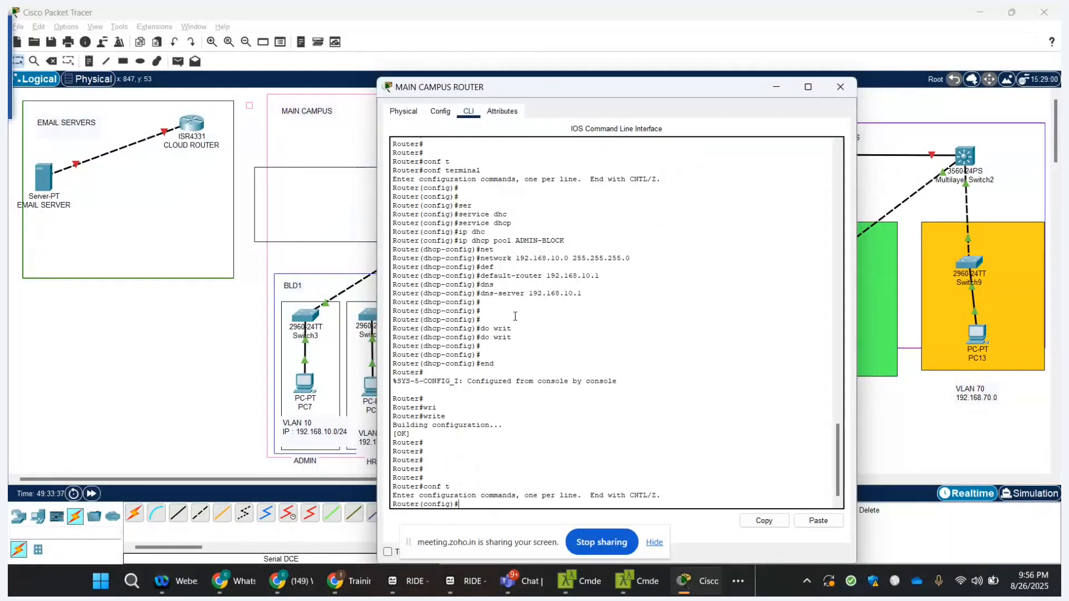
text(s)
key(BackSpace)
text(ip dh)
key(Tab)
text(poo)
key(Tab)
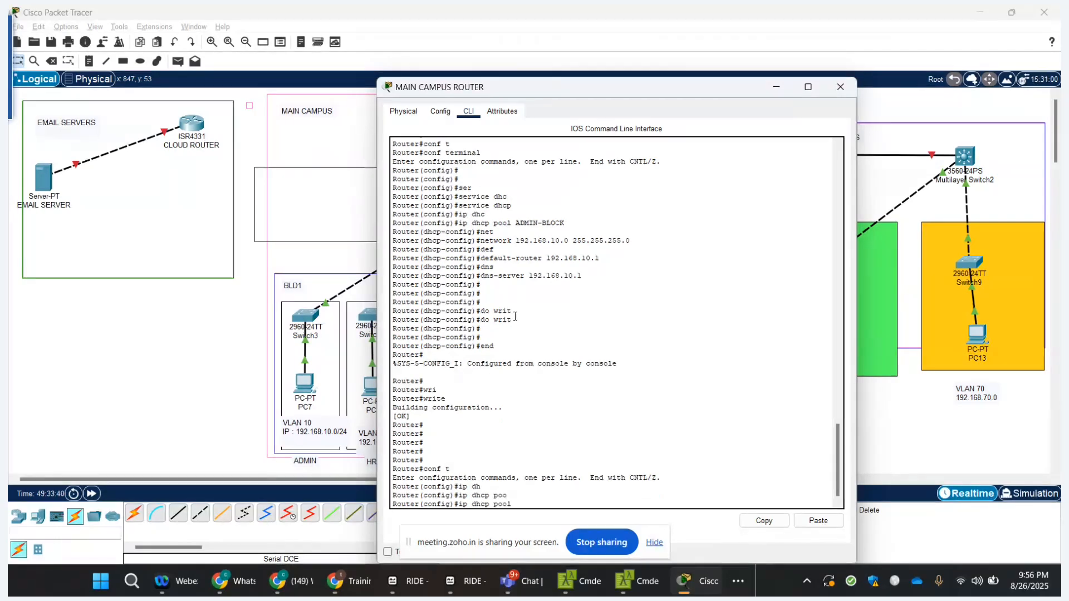
text(BLD2)
key(Return)
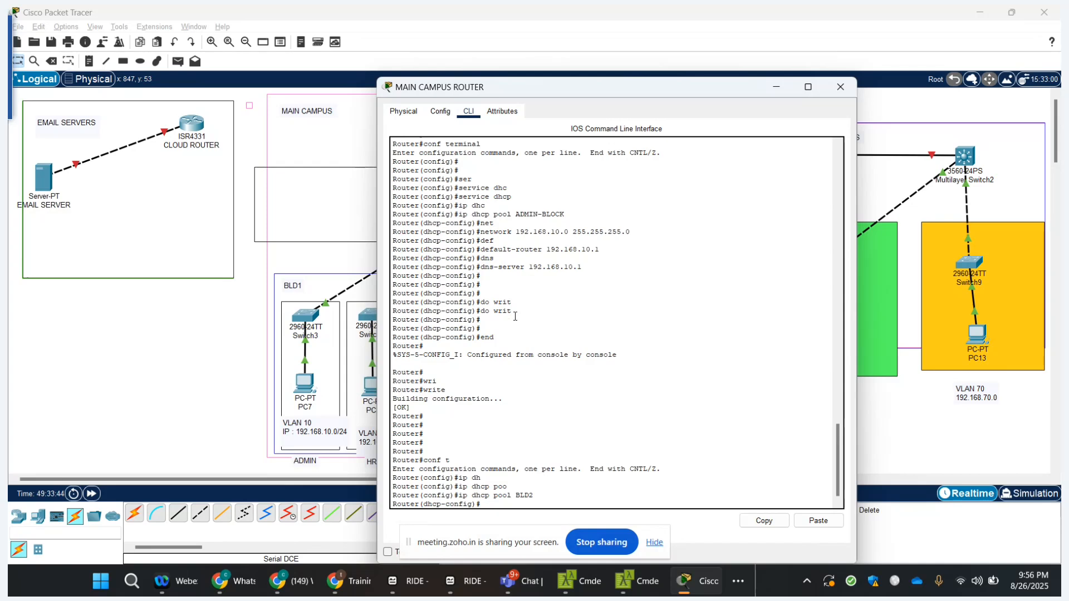
- Set the BLD2 pool's network to 192.168.40.0 with subnet mask 255.255.255.0
text(net)
key(Tab)
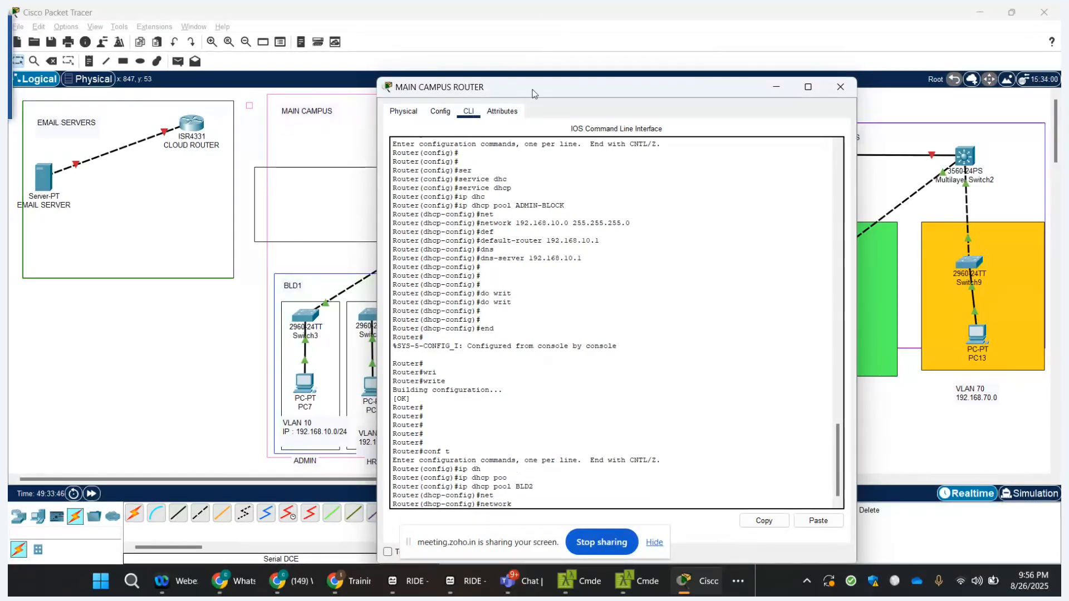
drag(532, 89, 541, 69)
text(192.)
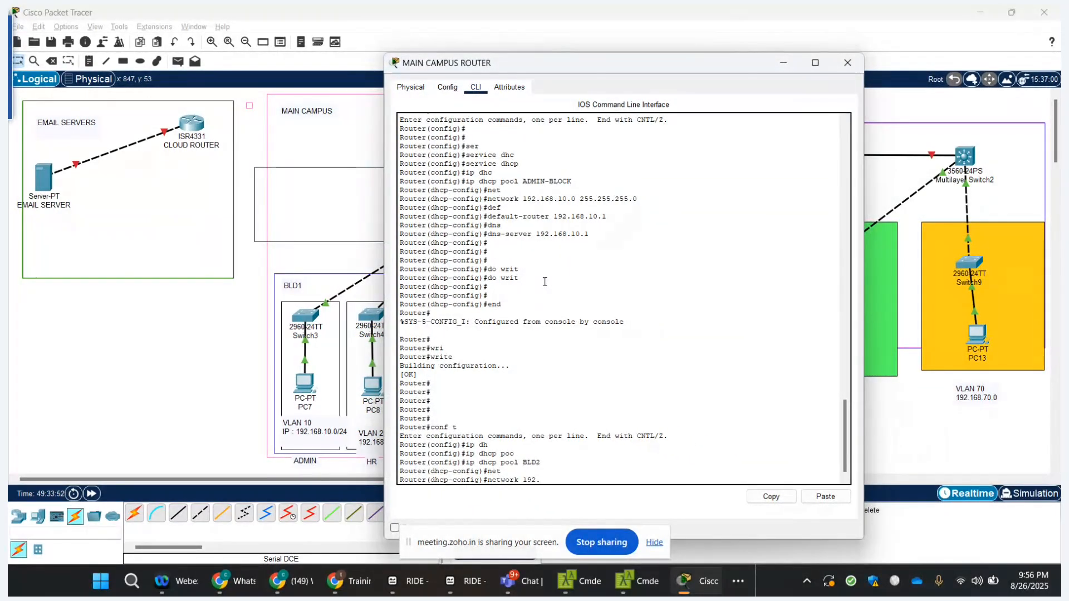
text(168.40.0 255.255.)
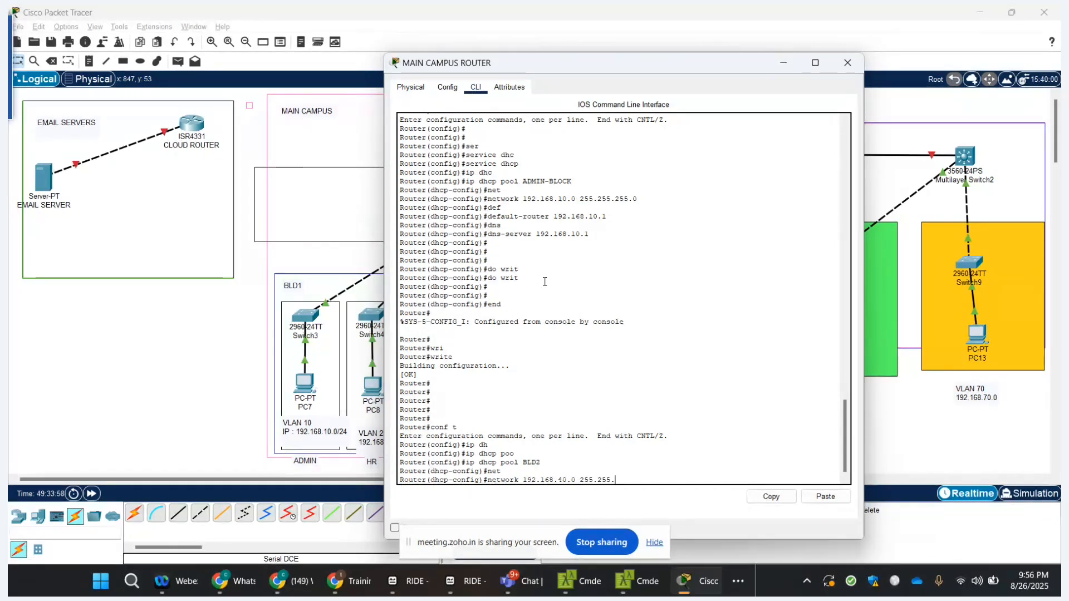
text(255.0)
key(Return)
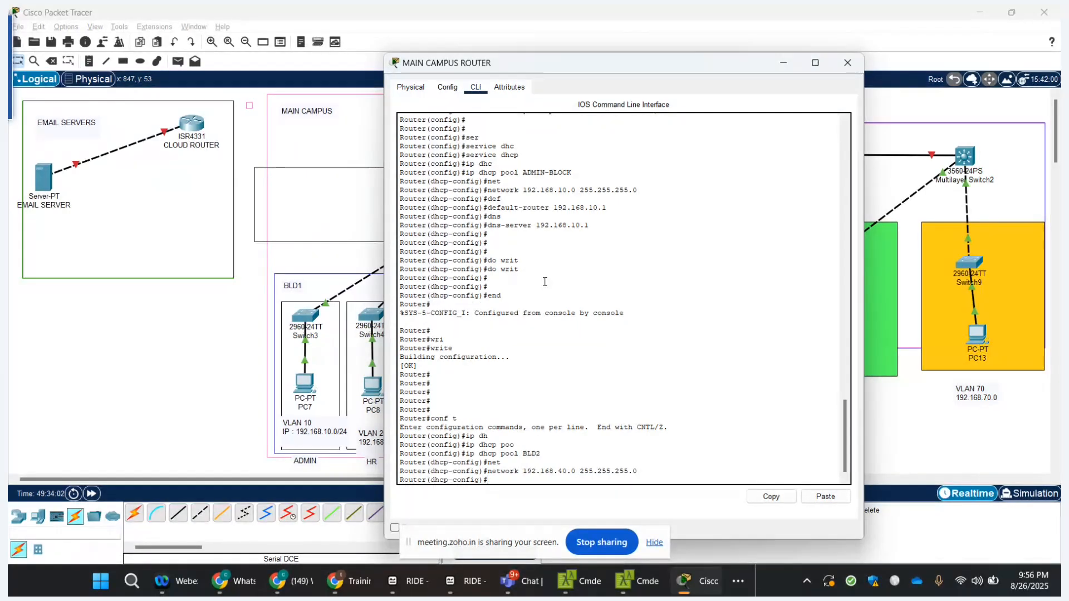
- Set the BLD2 pool's default router to 192.168.40.1
text(de)
key(Tab)
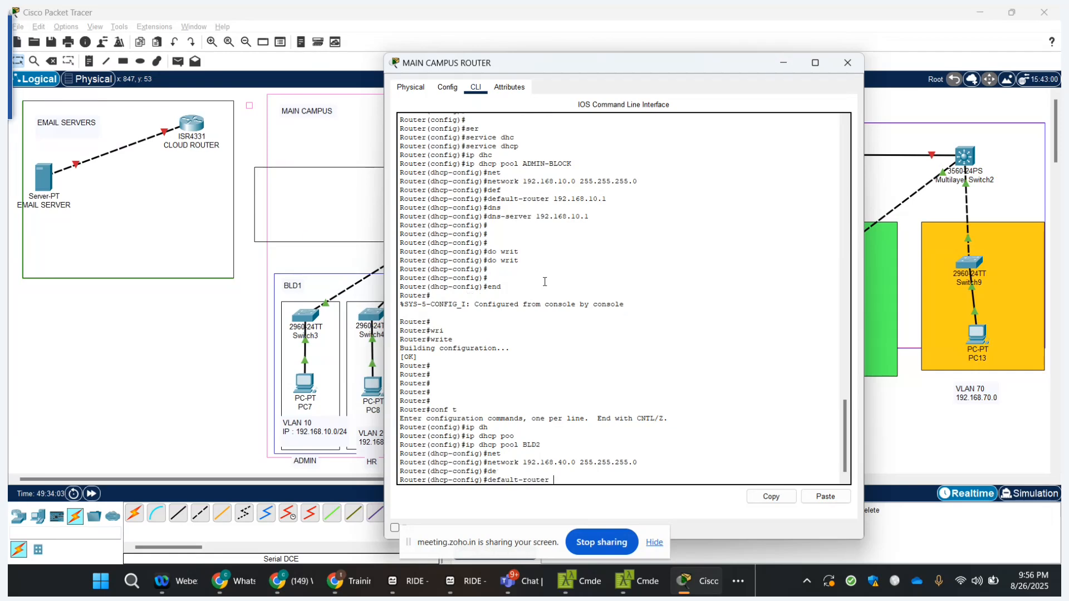
text(192.168.)
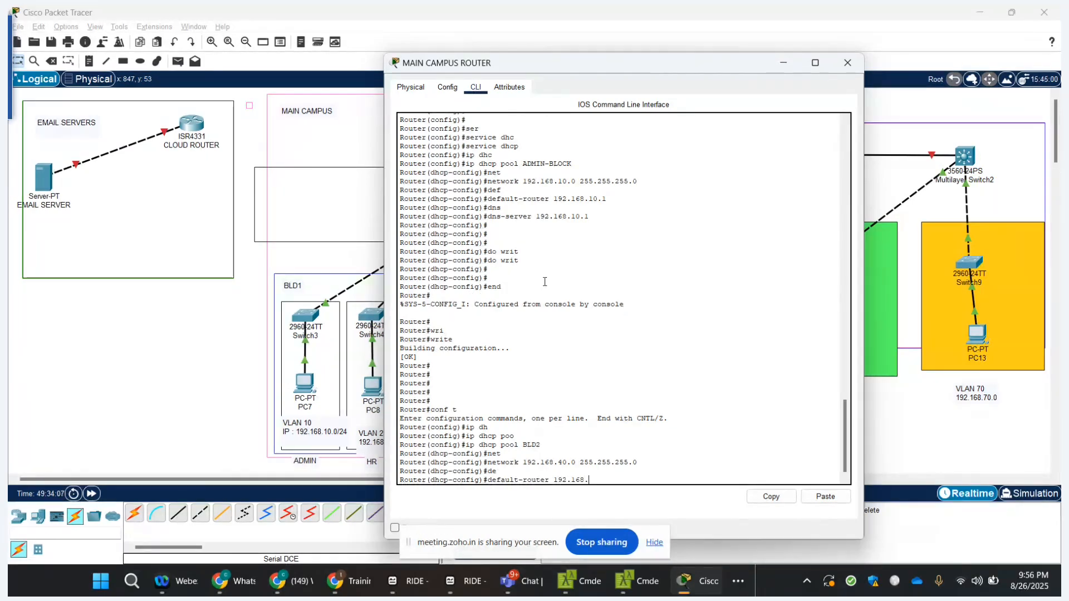
text(40)
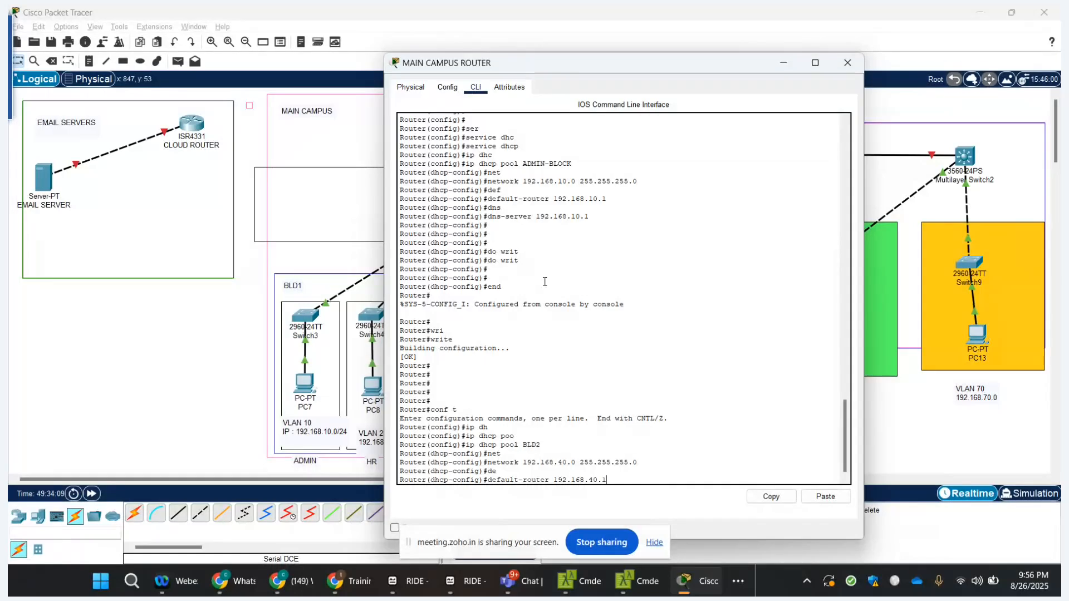
text(.1)
key(Return)
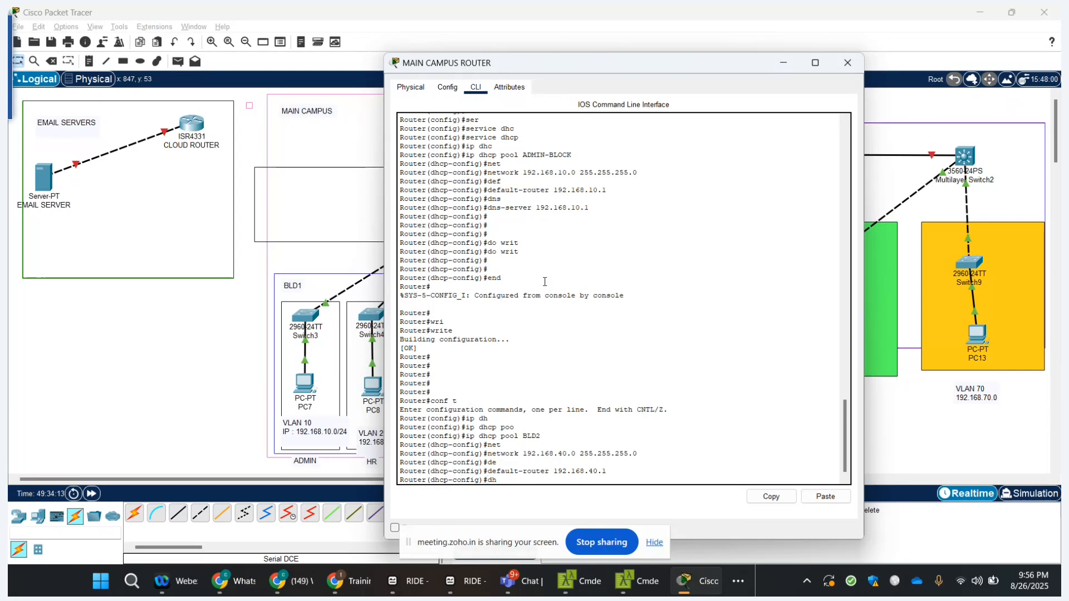
- Set the BLD2 pool's DNS server to 192.168.40.1
text(dh)
key(Tab)
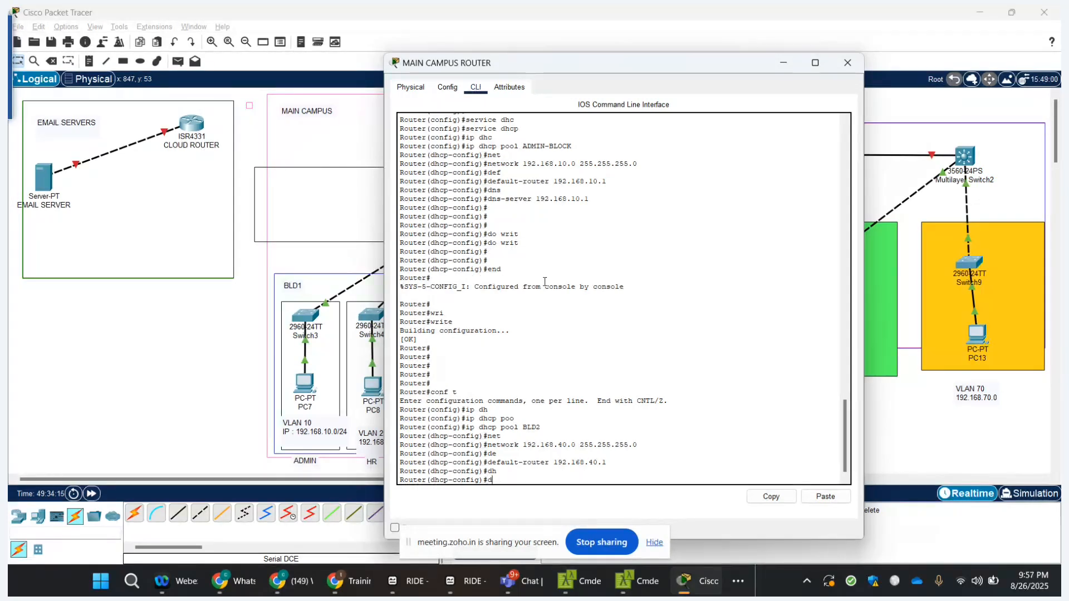
text(n)
key(Tab)
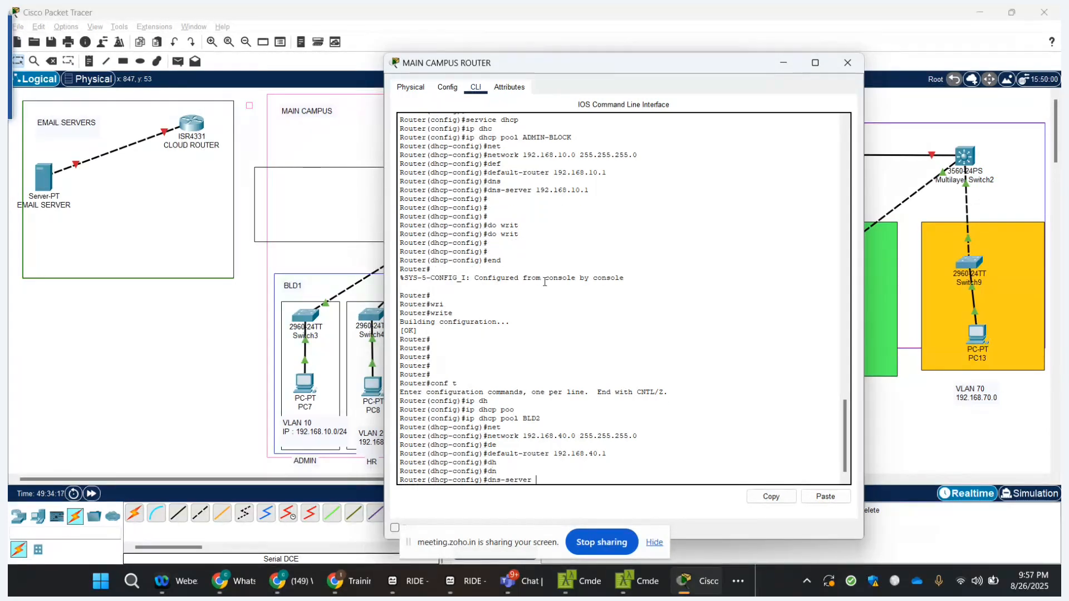
text(192.168)
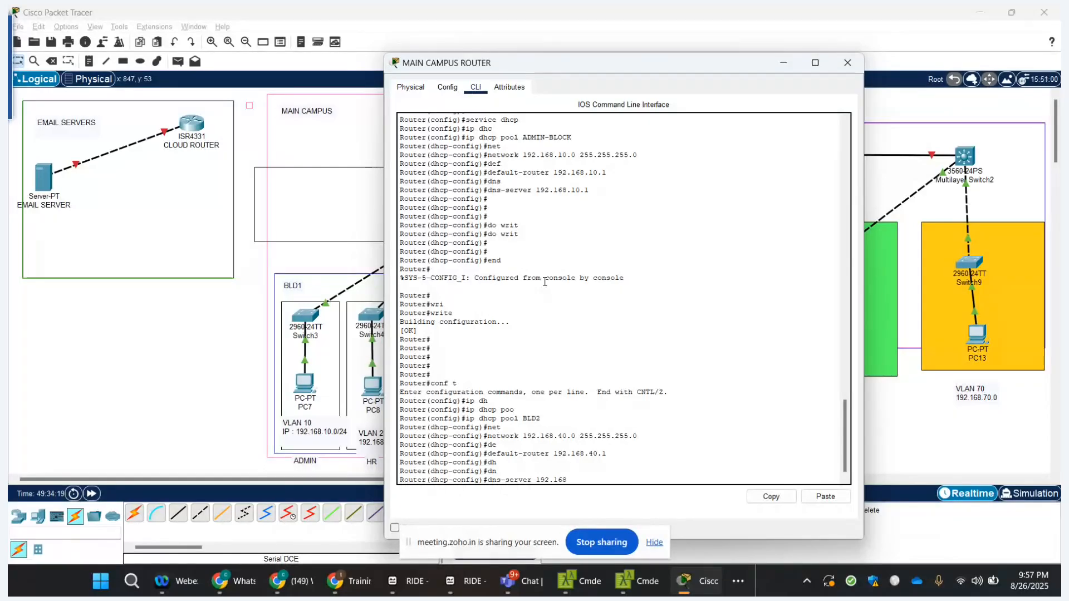
text(.40.1)
key(Return)
- Try to save the router configuration from DHCP pool configuration mode with do write
text(do )
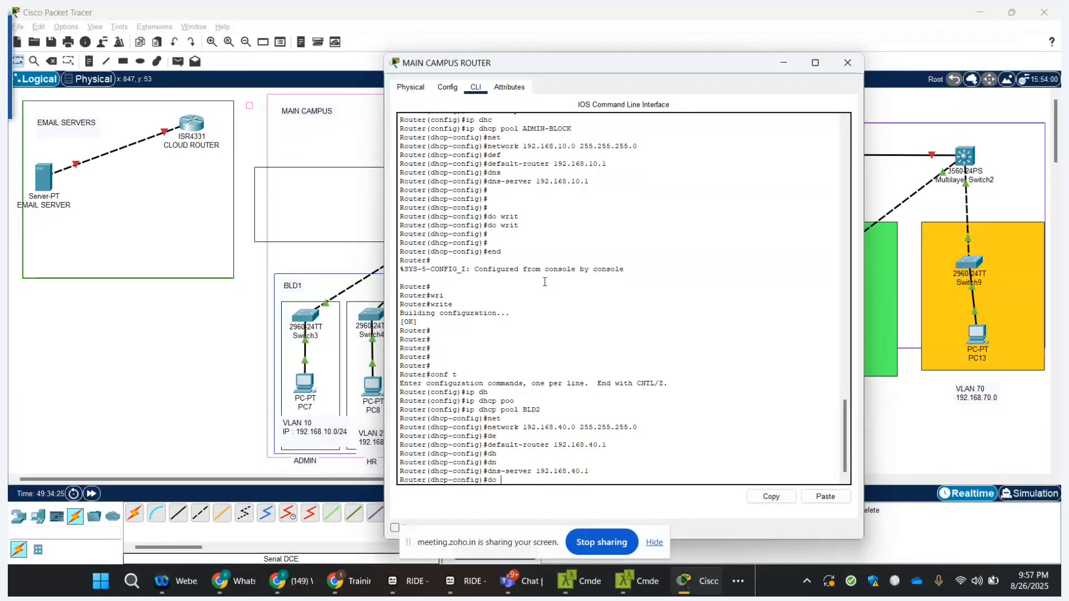
text(write)
key(Return)
key(Return)
key(Return)
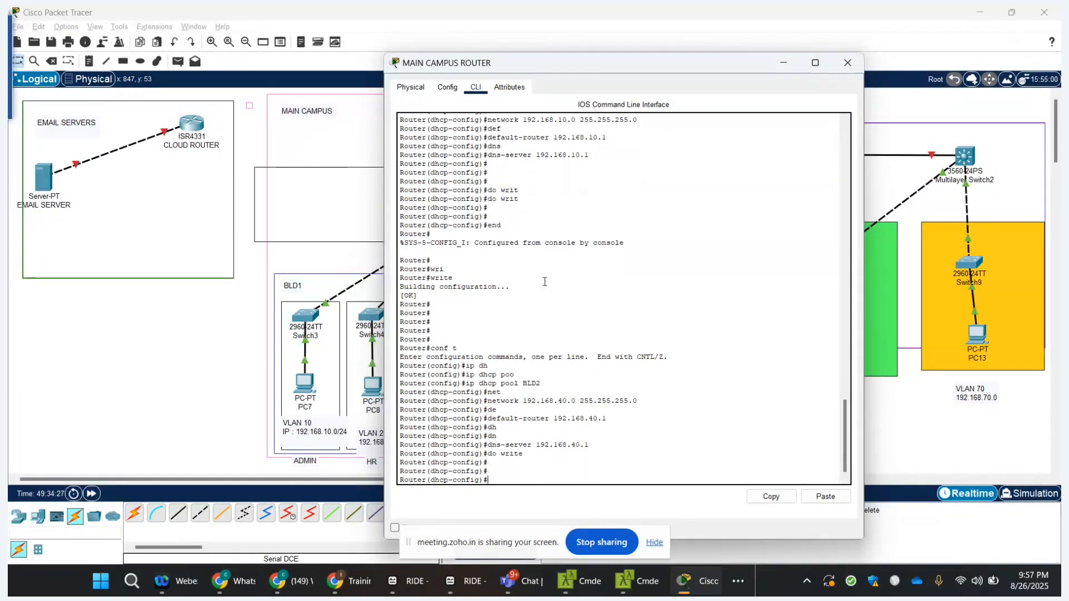
- Leave configuration mode with end, save the router configuration with write, and close the router window
text(ed)
key(Return)
key(Return)
text(end)
key(Return)
key(Return)
text(w)
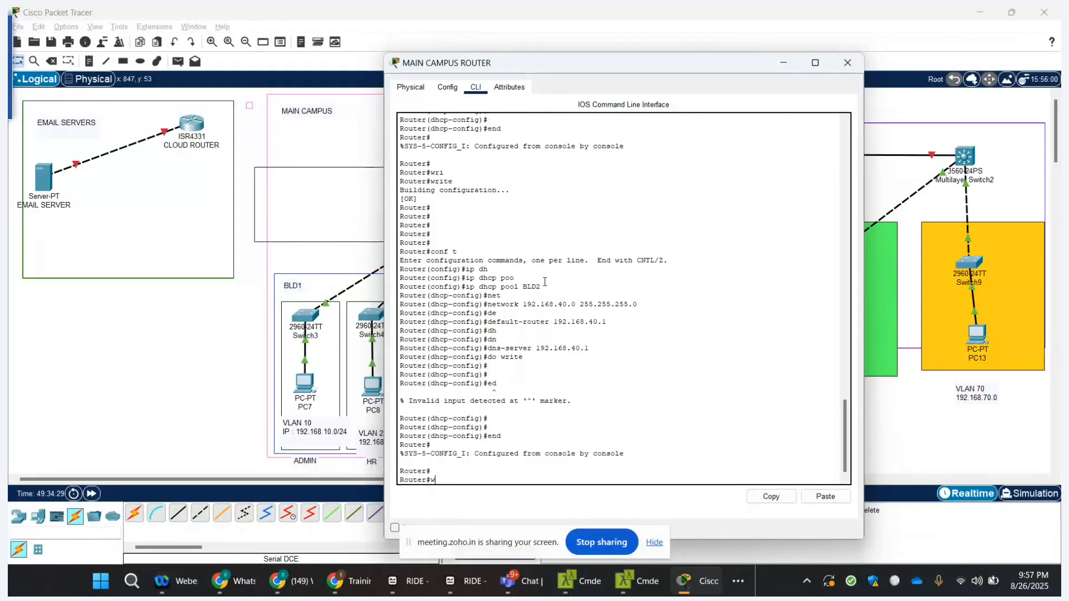
text(rite)
key(Return)
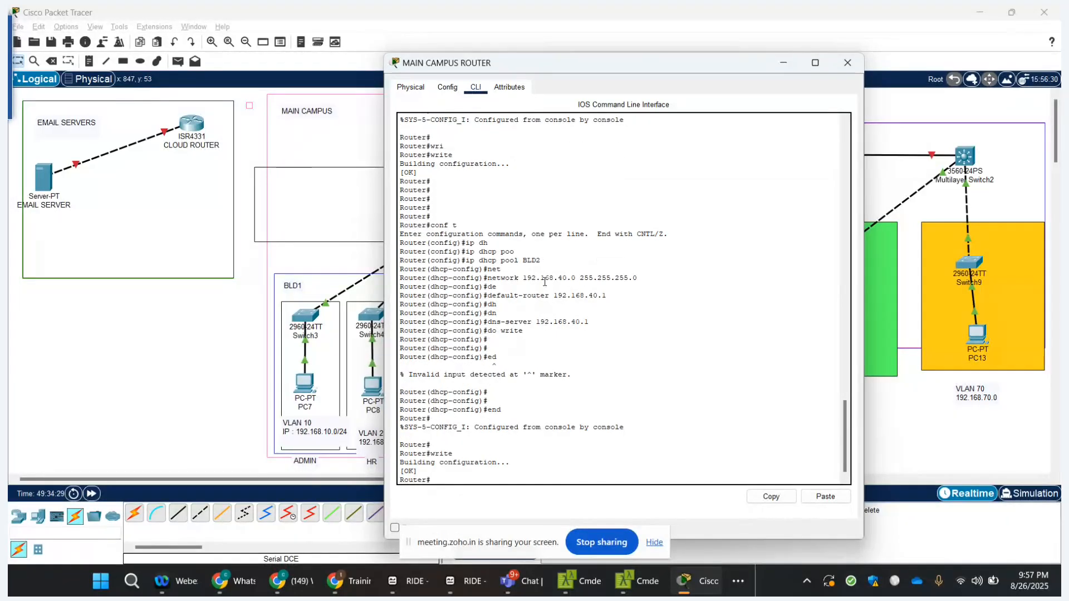
click(849, 64)
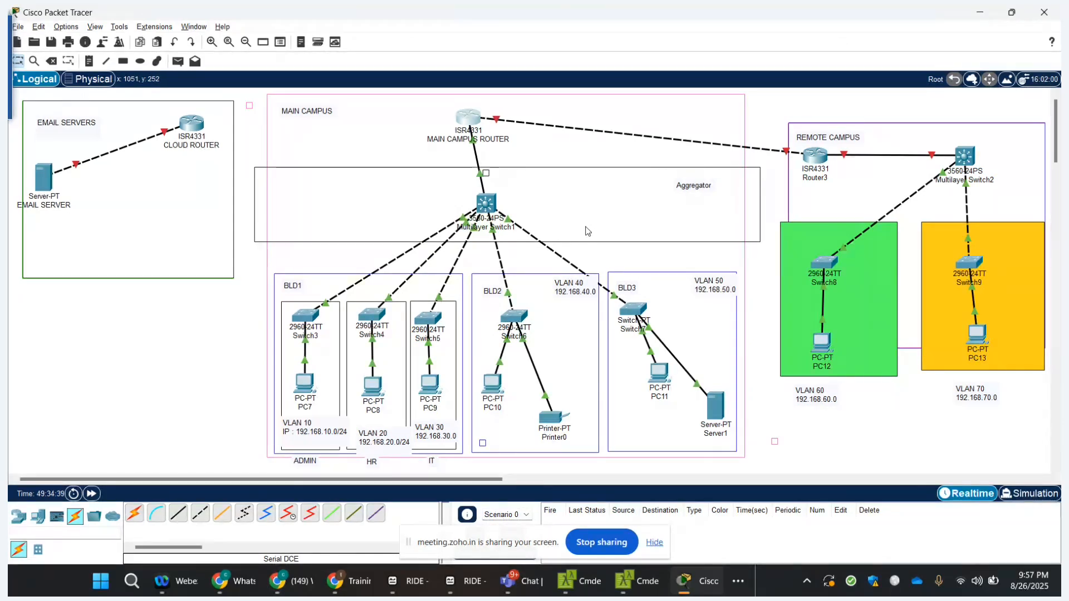
- Switch PC10's IPv4 configuration on FastEthernet0 from static to DHCP, and close the PC10 window
click(496, 389)
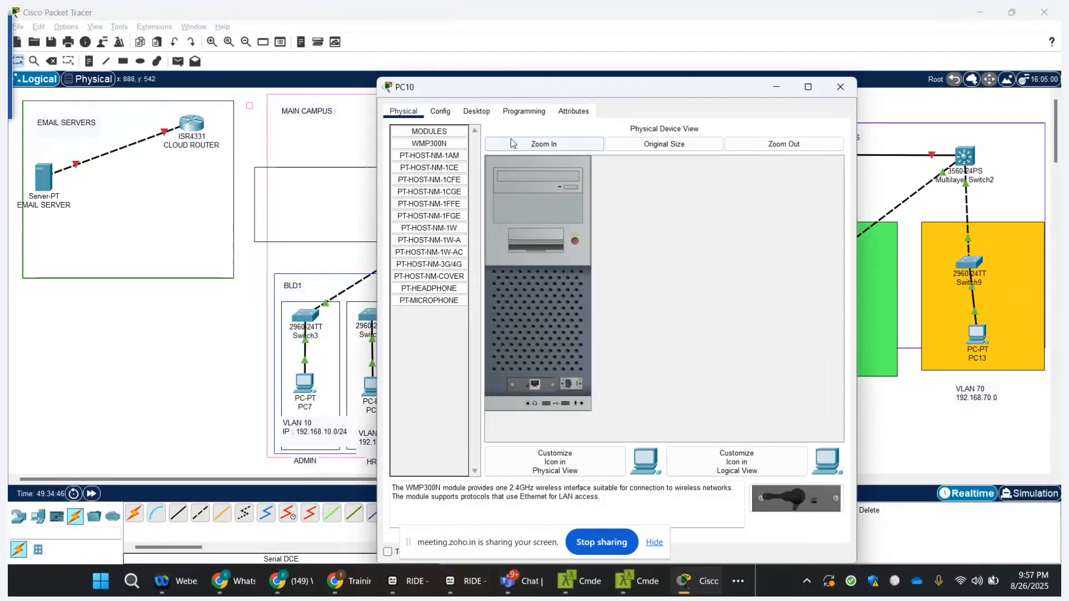
click(476, 112)
click(433, 156)
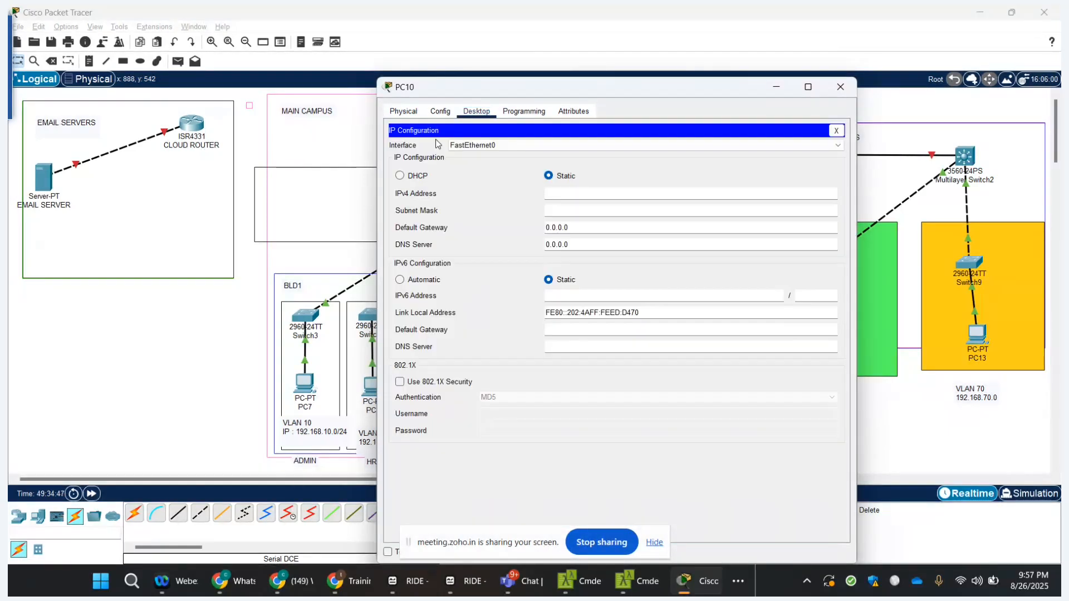
click(399, 175)
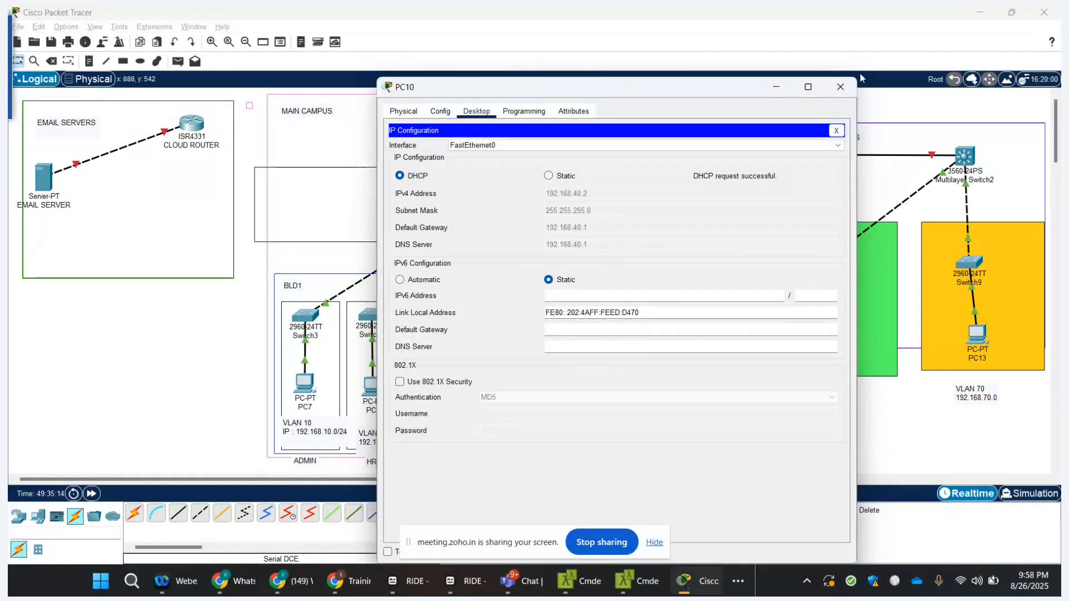
click(840, 86)
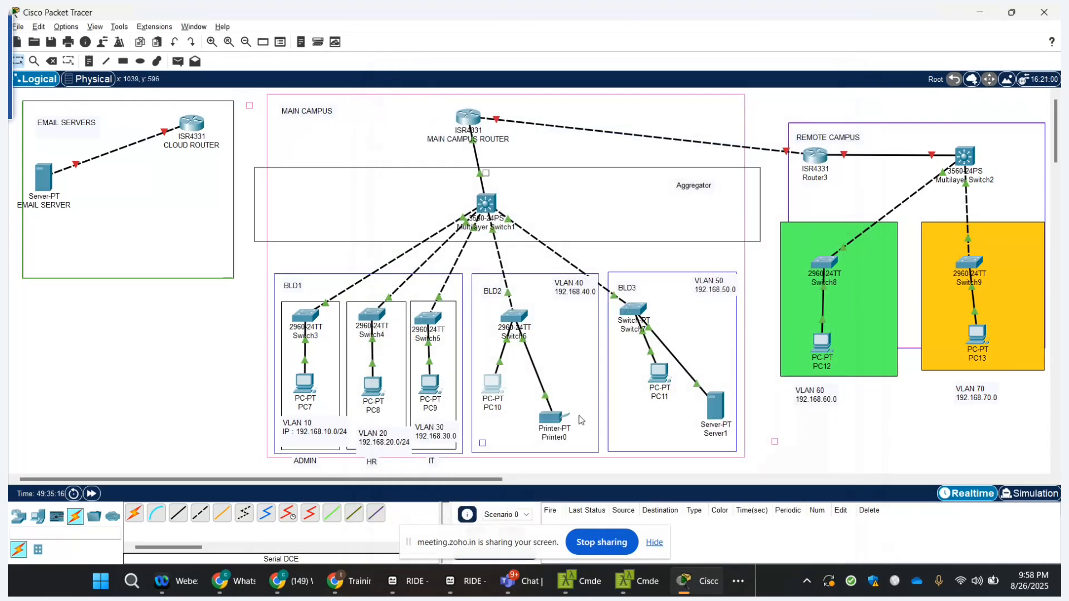
- Switch Printer0's IPv4 gateway and DNS settings from static to DHCP, and close the printer window
click(555, 417)
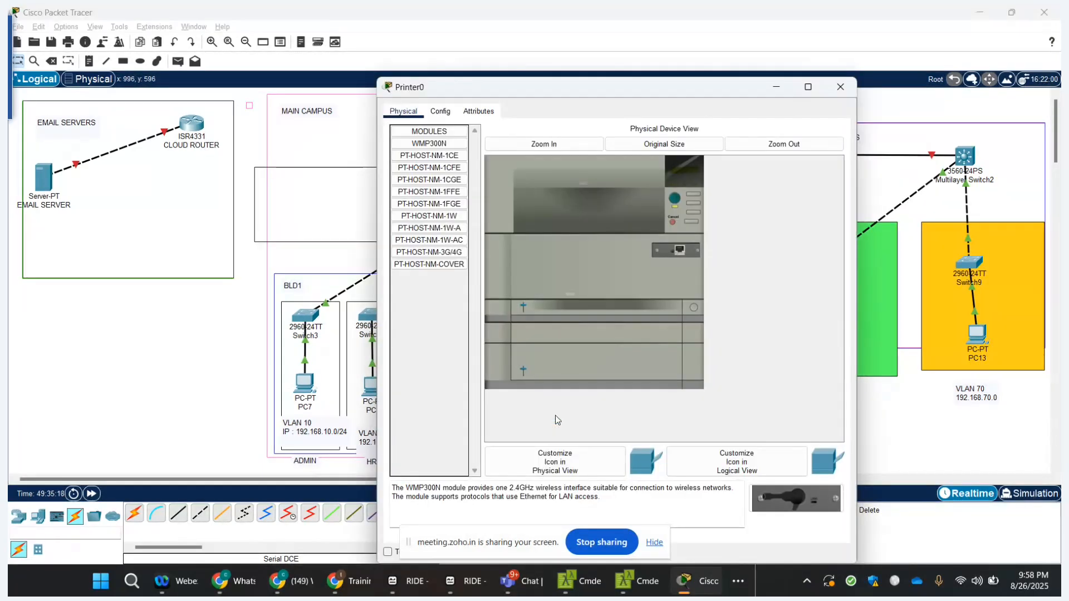
click(441, 112)
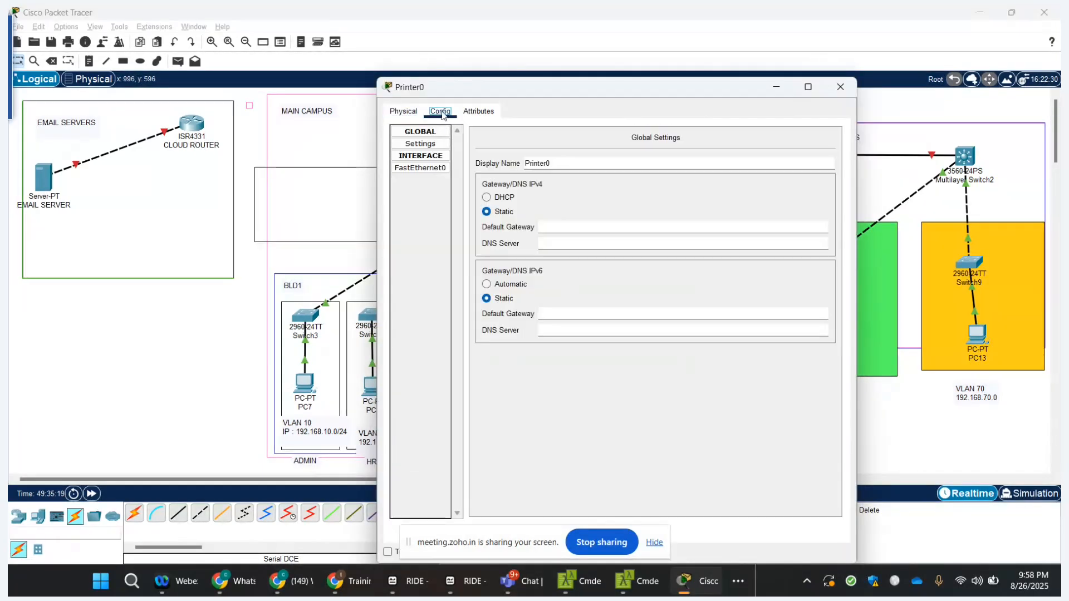
click(487, 198)
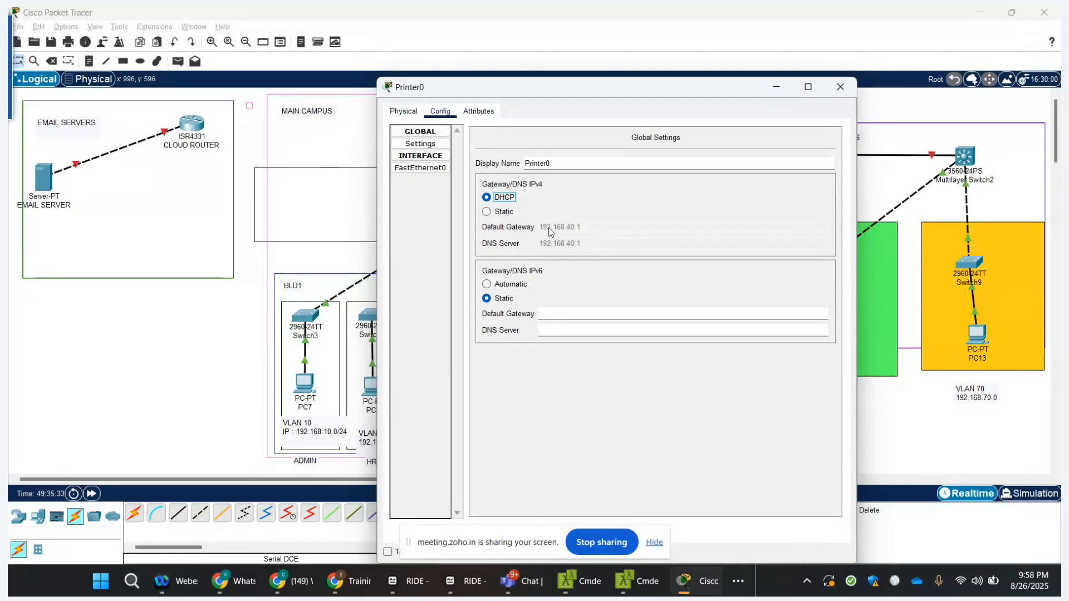
click(427, 157)
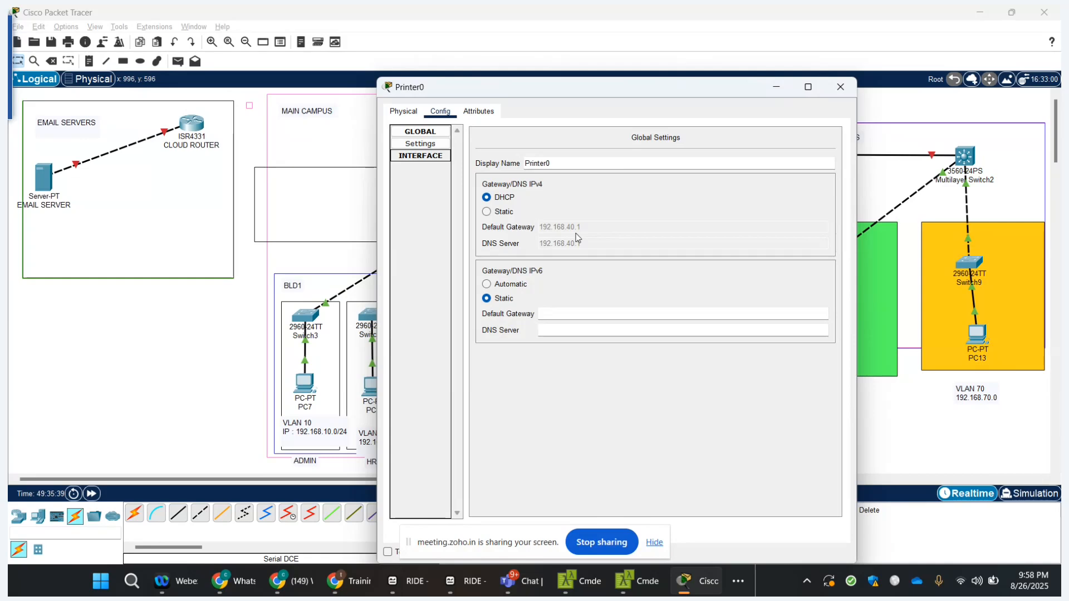
click(840, 88)
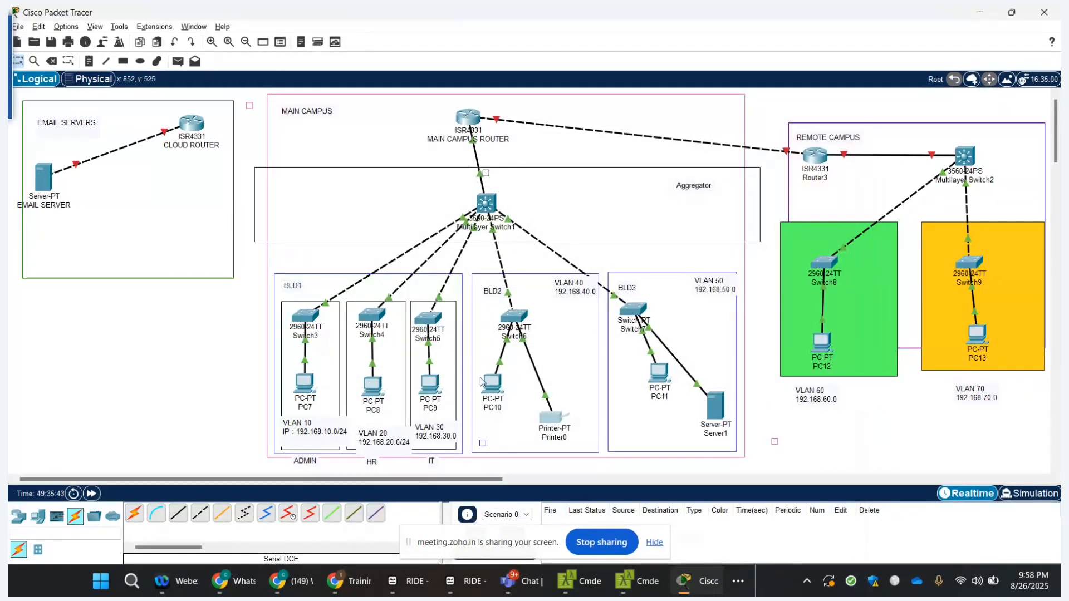
- Check PC7's IP address, ping 192.168.10.2 from PC10's Command Prompt, and close the PC10 window
mouse_move(496, 384)
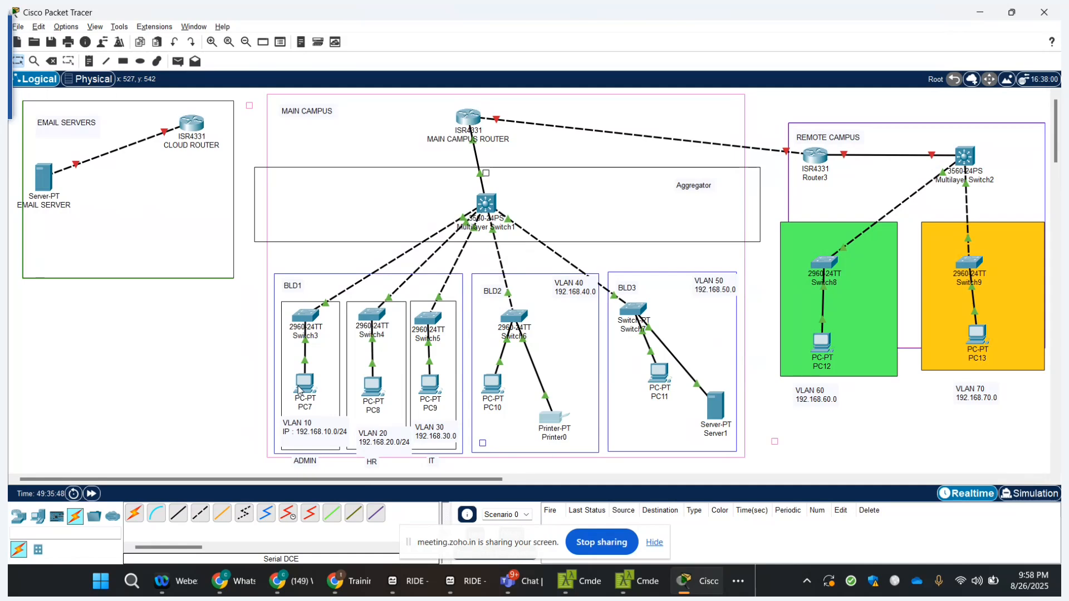
mouse_move(299, 389)
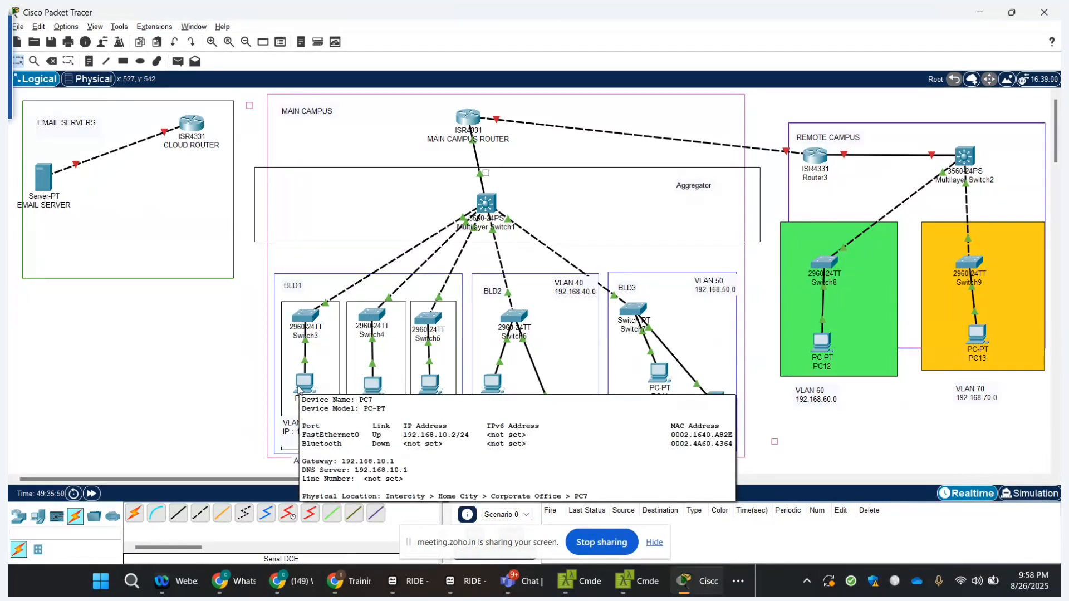
click(486, 387)
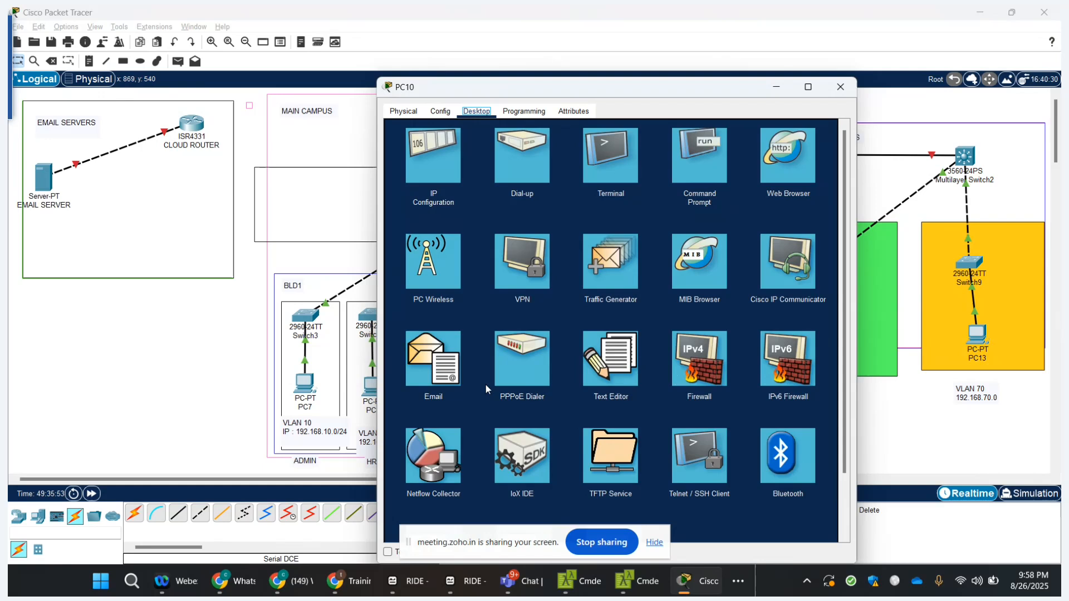
click(686, 154)
text(ping)
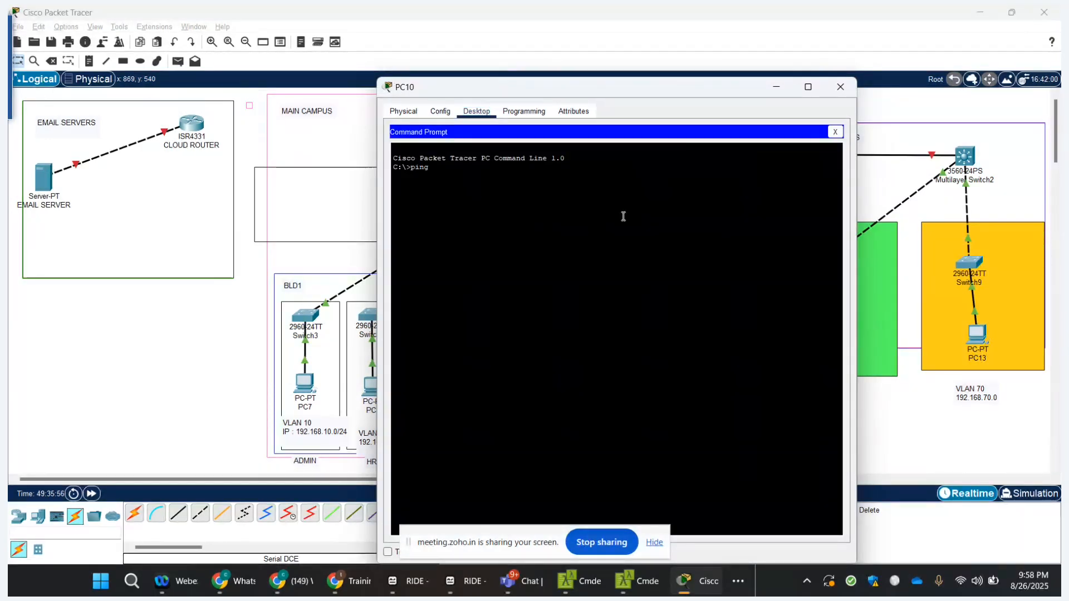
text( 192.168.)
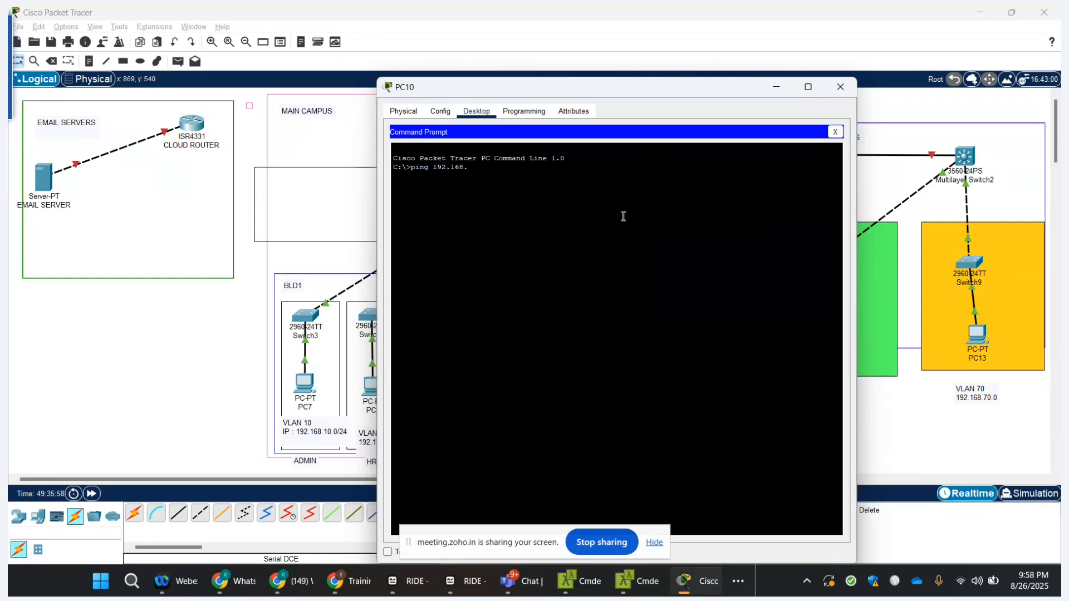
text(10.2)
key(Return)
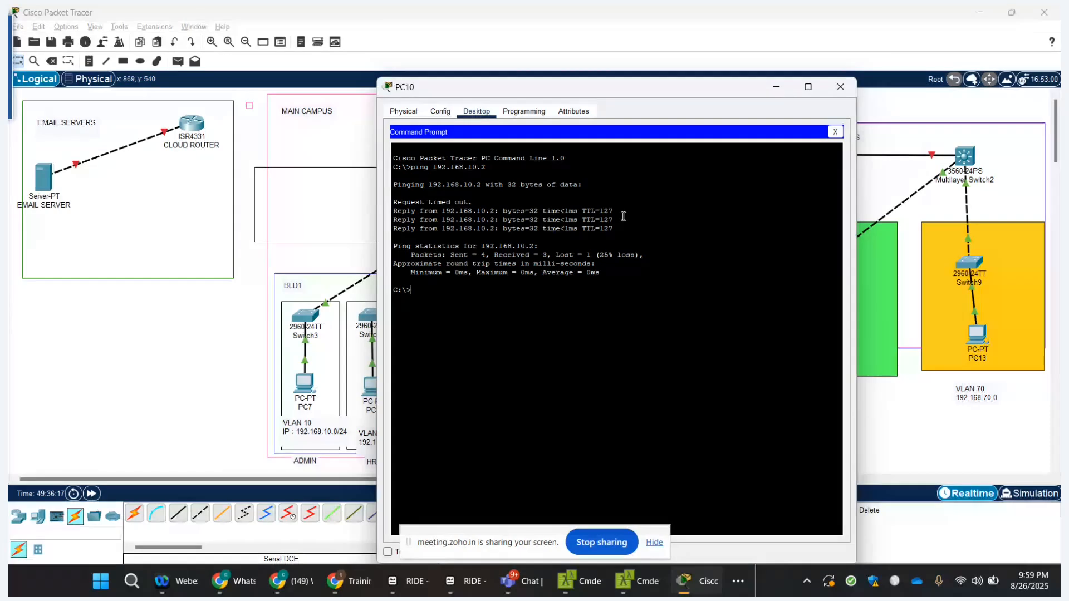
click(841, 86)
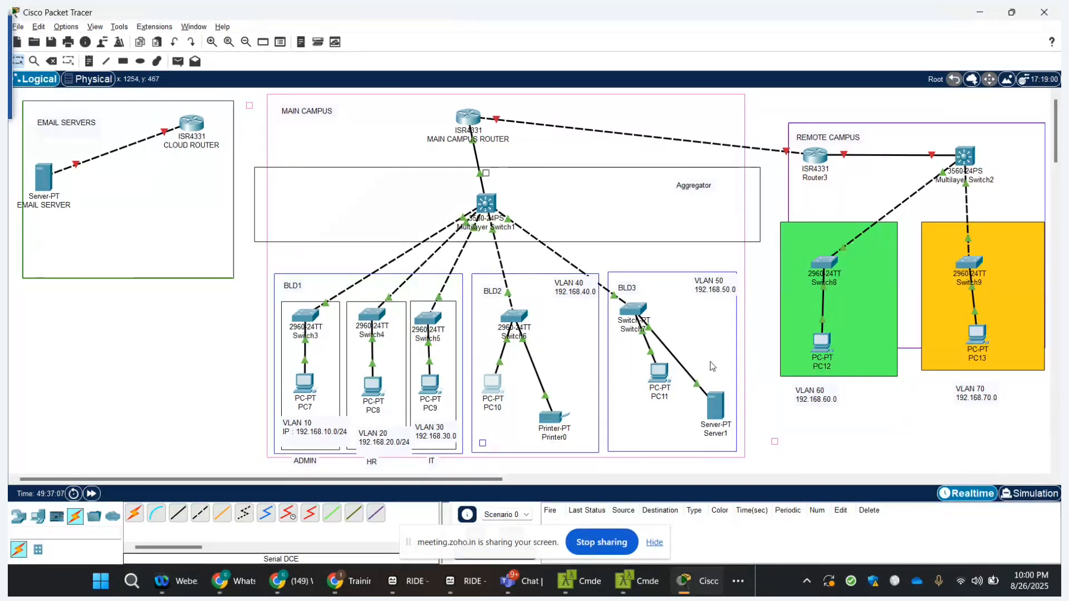
- Switch to the Requirement notes in Notepad and review the main campus, remote campus, network planning and configuration items
mouse_move(712, 393)
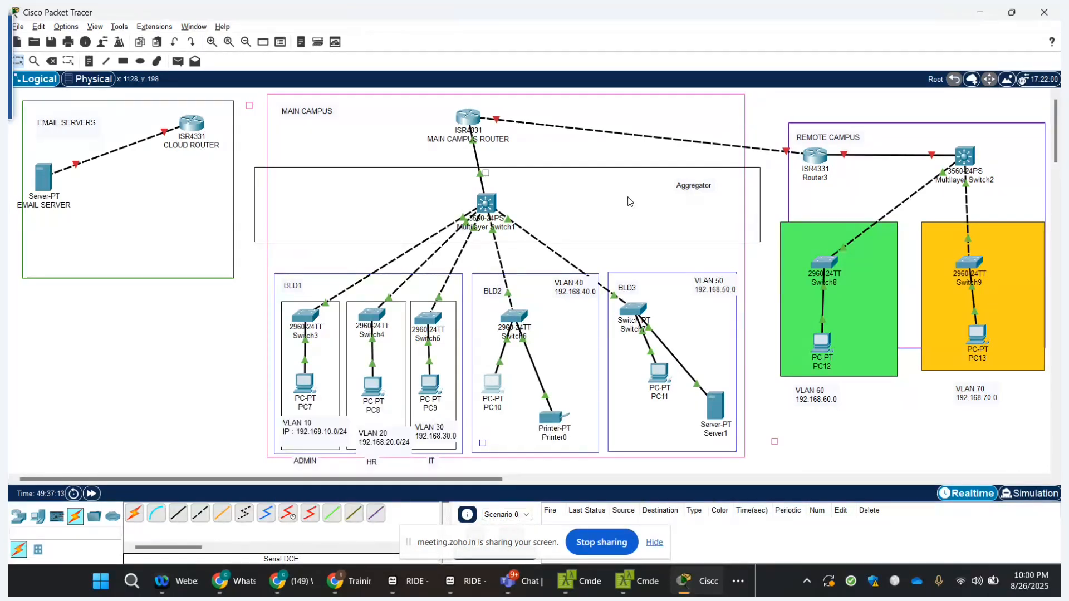
key(alt+Tab)
key(alt+Tab)
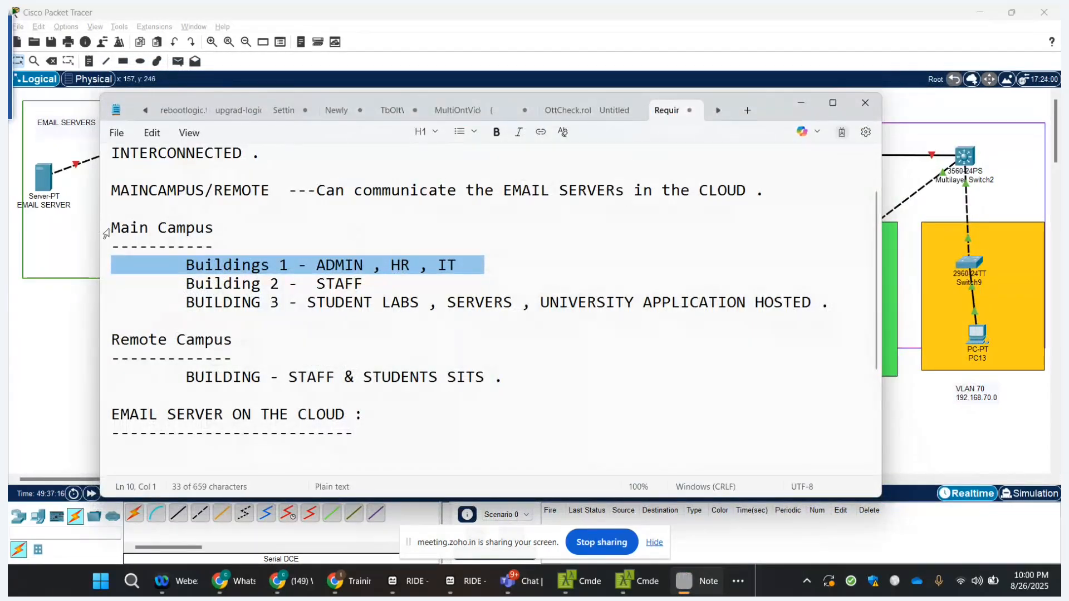
drag(111, 227, 442, 323)
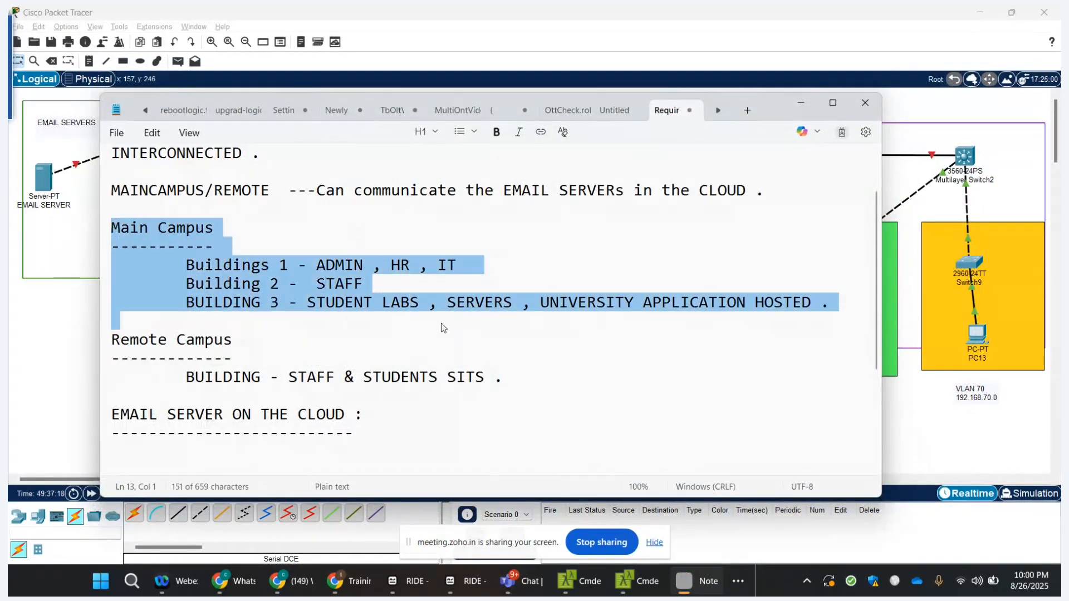
drag(110, 340, 484, 393)
scroll(483, 391, down, 3)
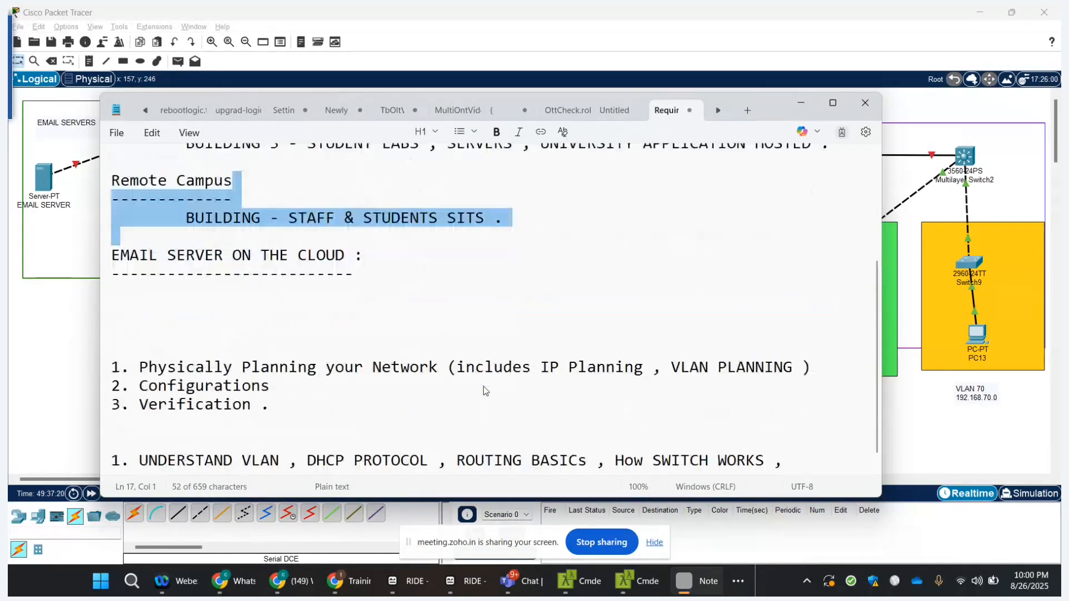
triple_click(446, 354)
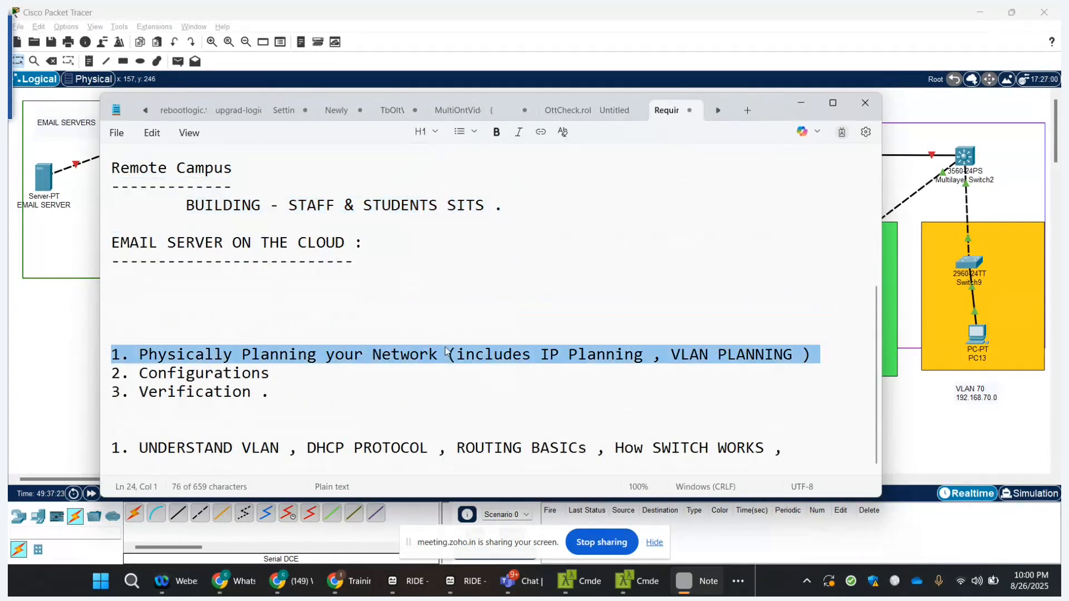
triple_click(258, 372)
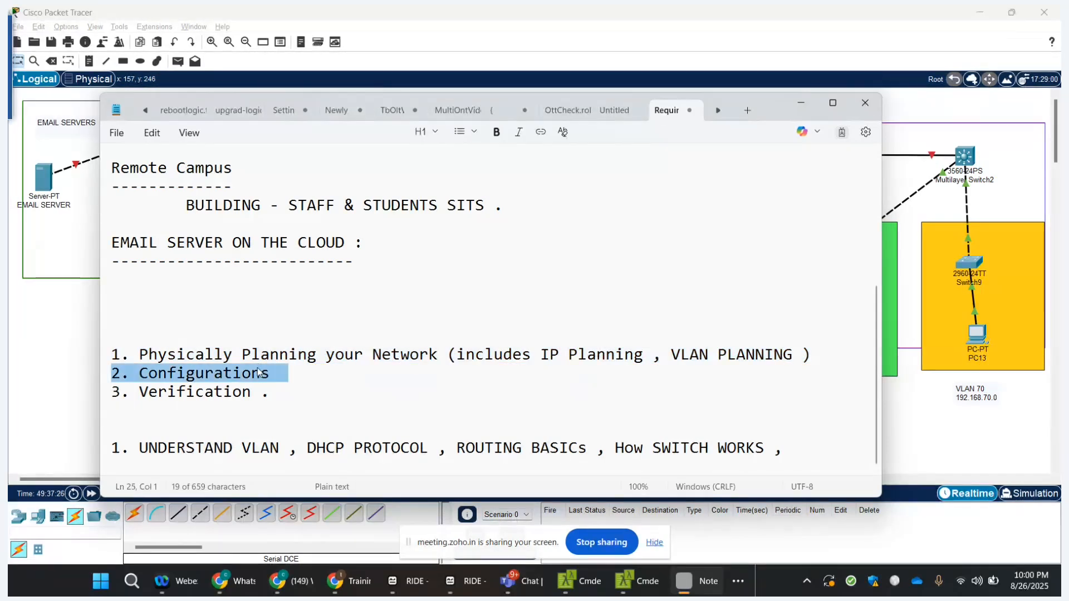
click(297, 374)
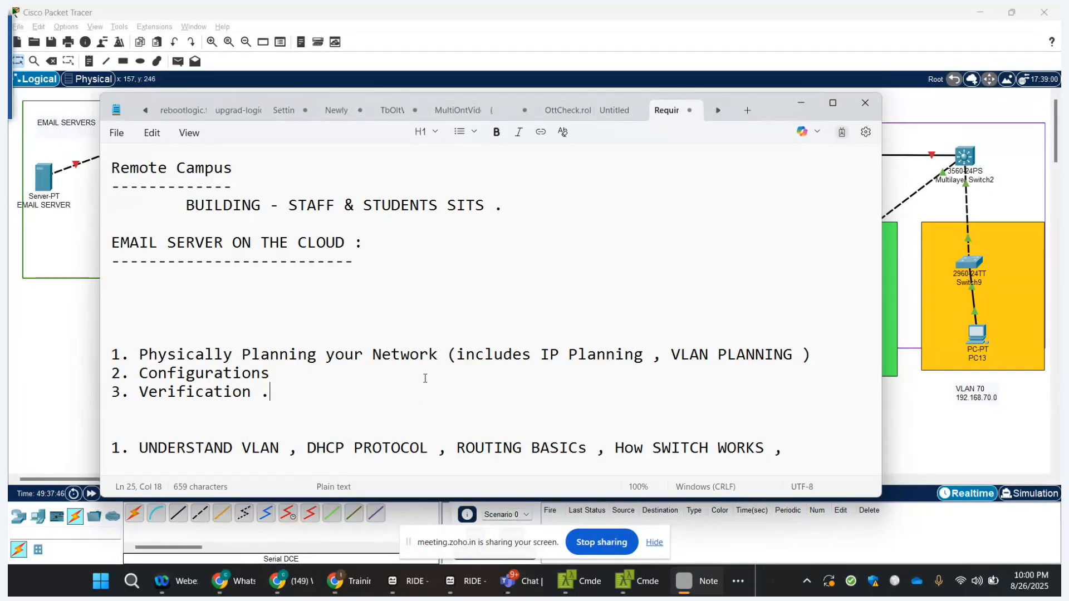
key(alt+Tab)
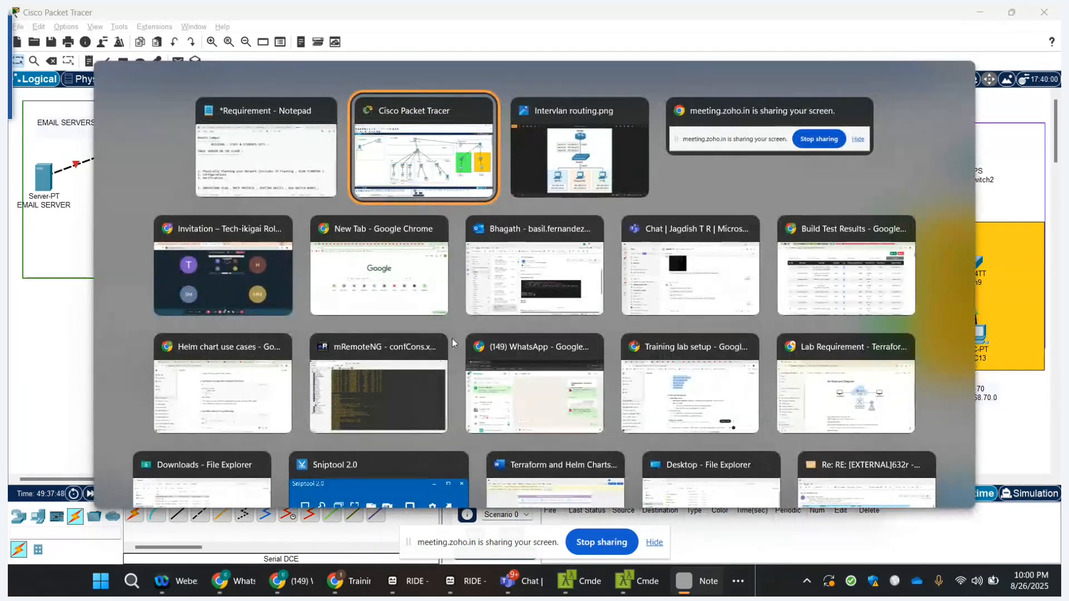
key(alt+Tab)
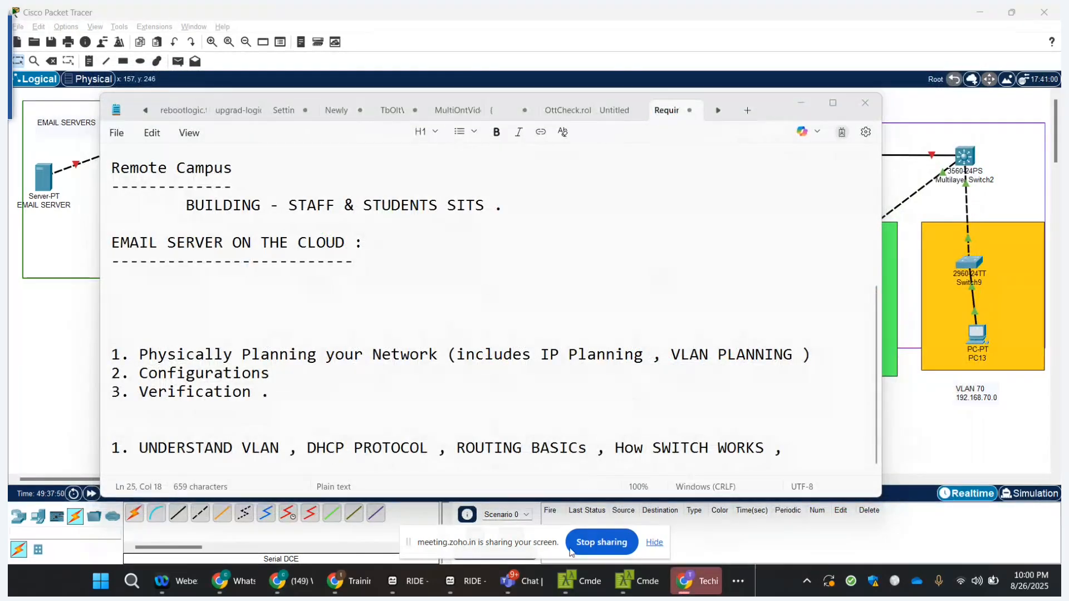
click(601, 542)
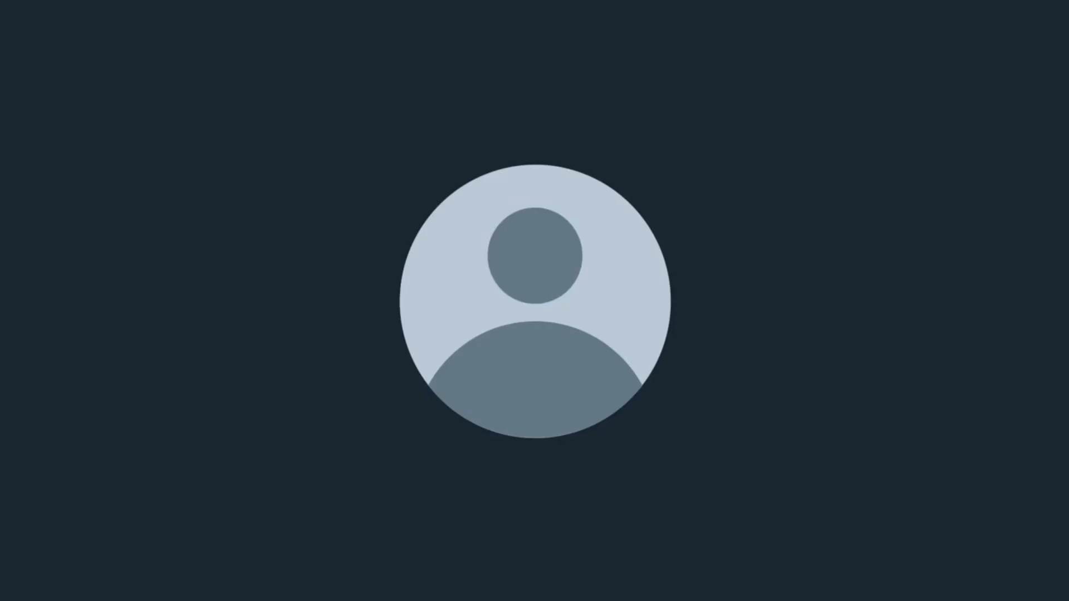